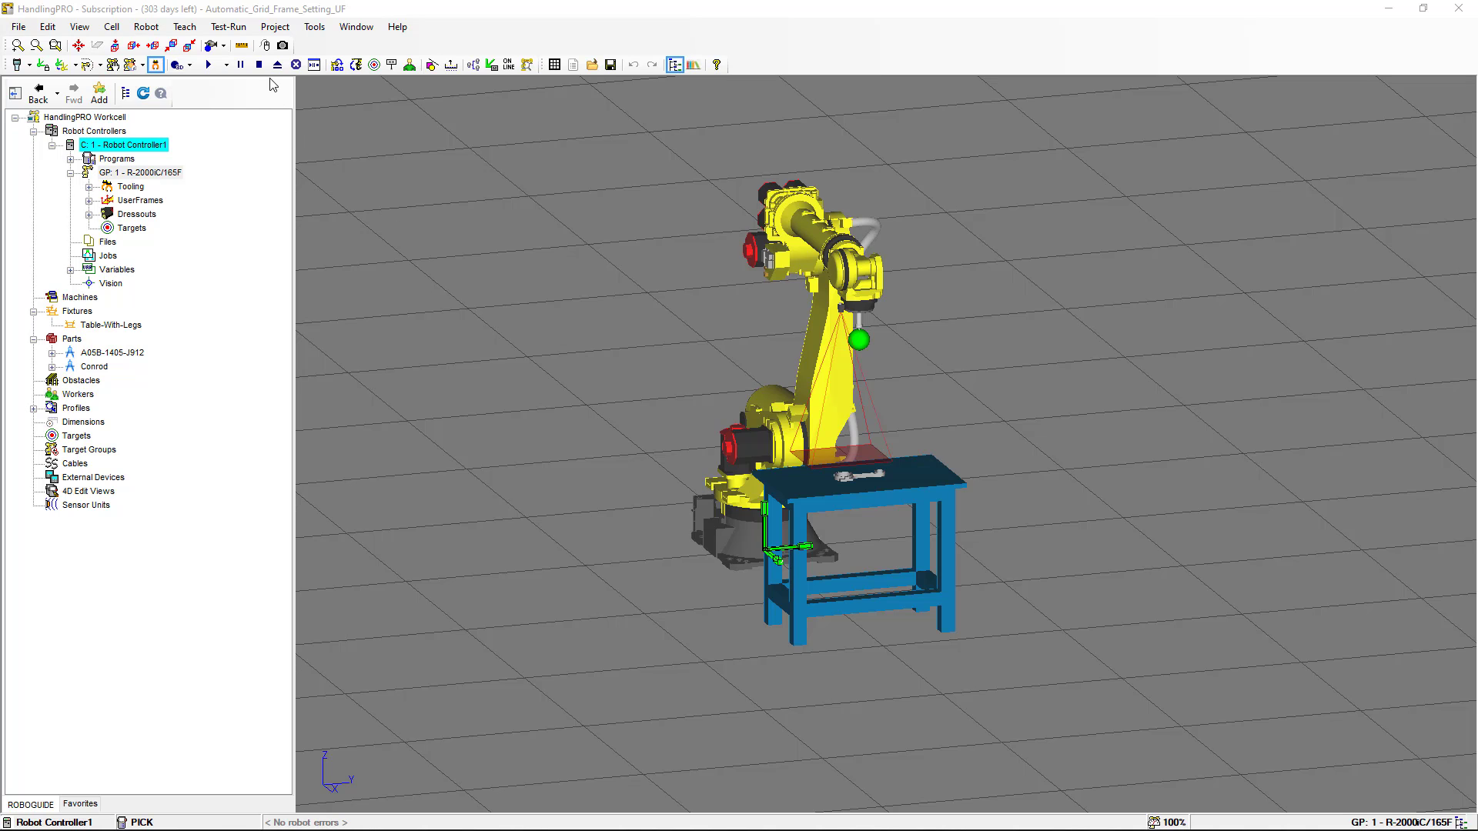
Step: Open the robot's web homepage in the browser and launch iRVision Vision Setup
{"action": "left_click", "coordinate": [156, 29]}
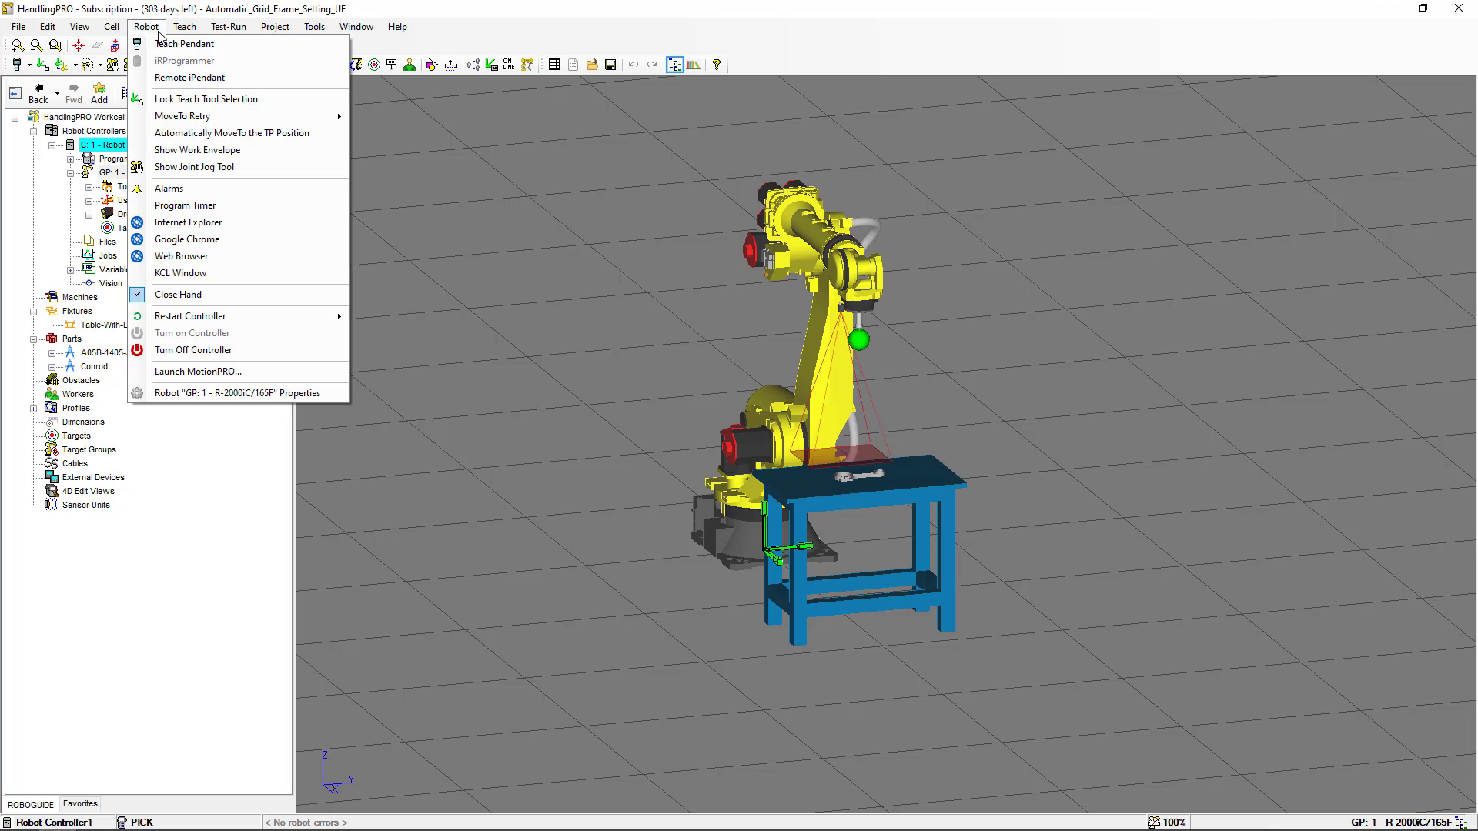
{"action": "left_click", "coordinate": [200, 222]}
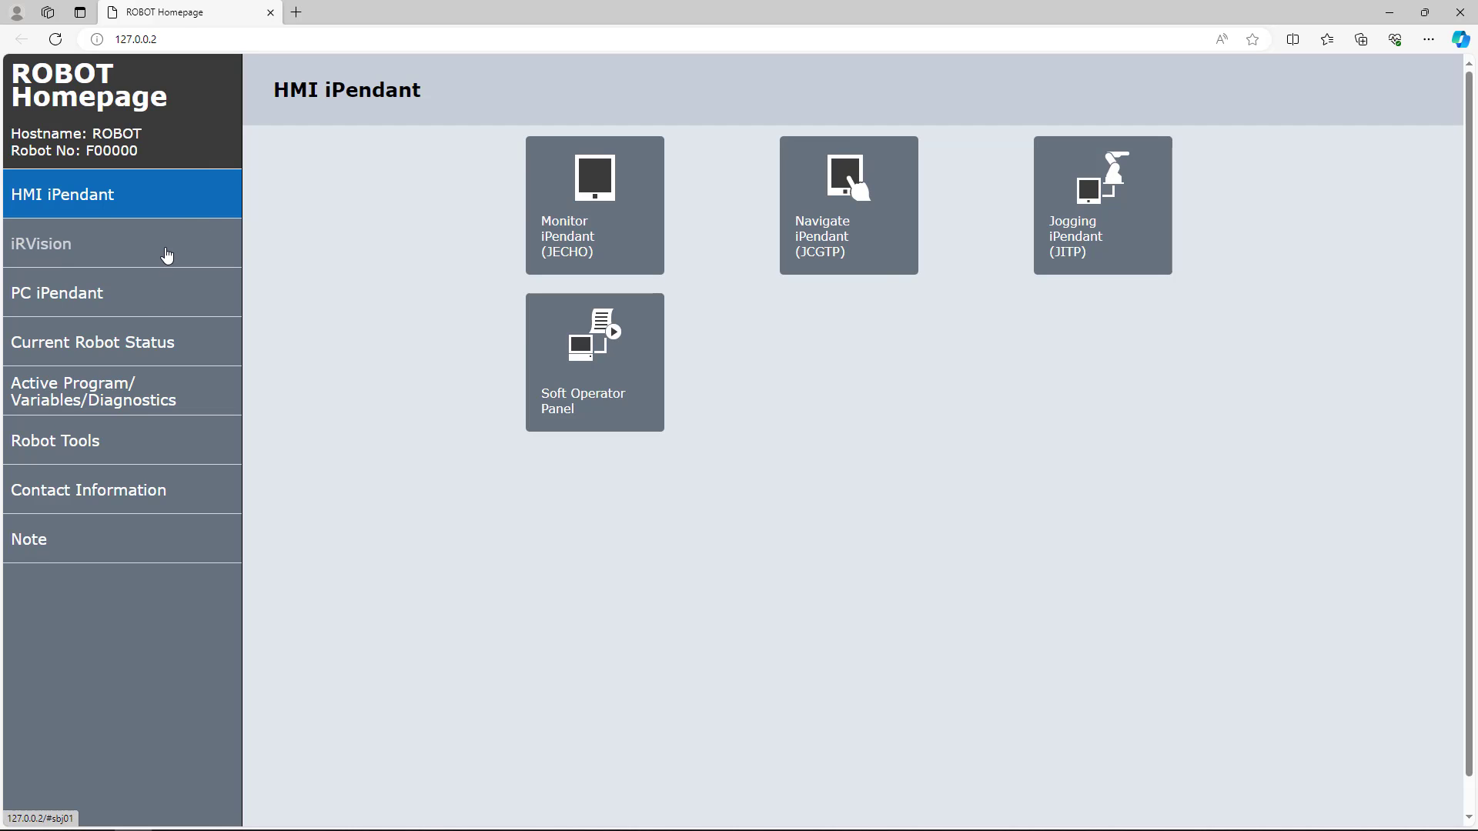
{"action": "left_click", "coordinate": [166, 255]}
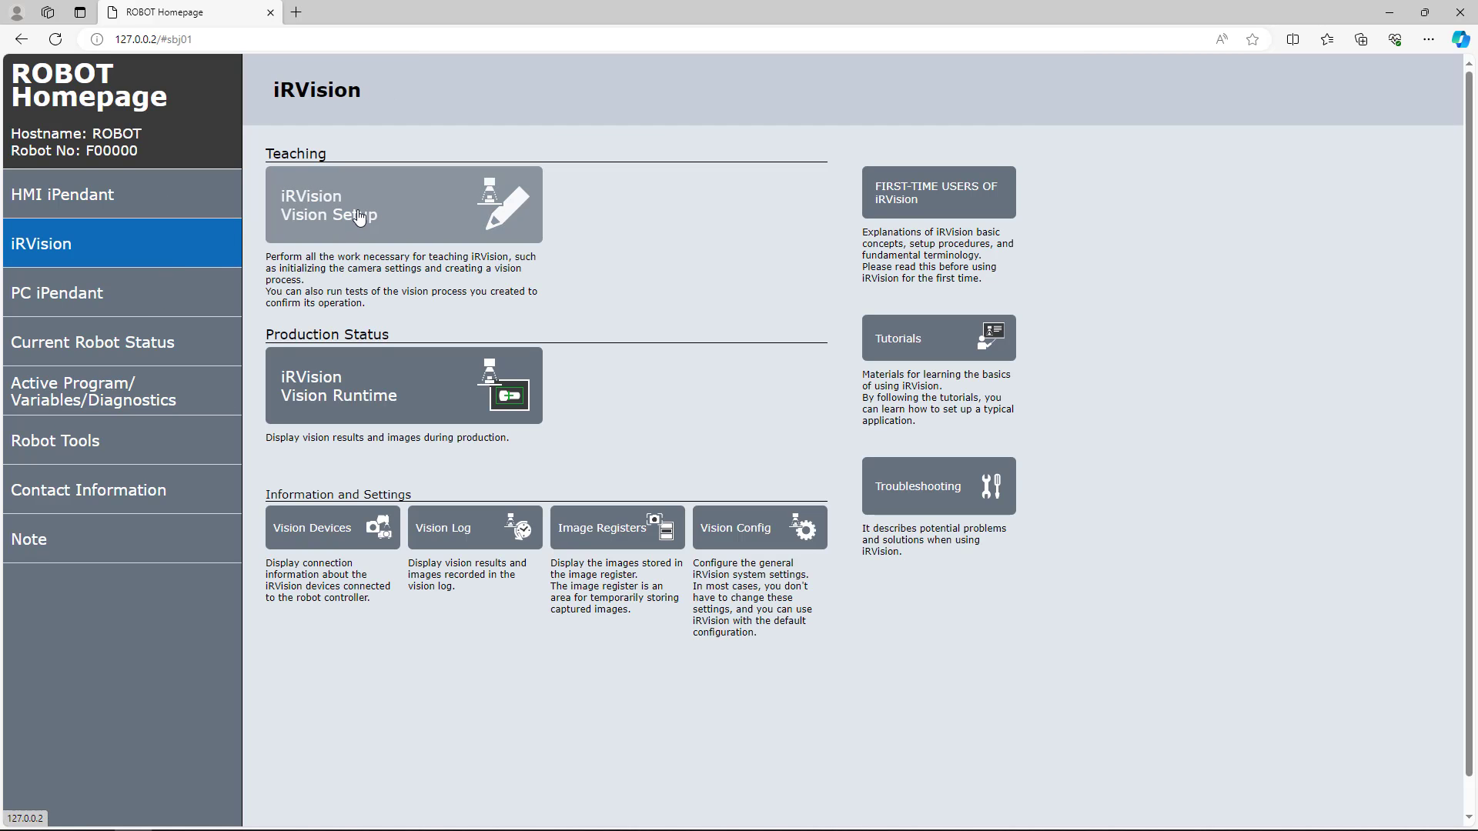
{"action": "left_click", "coordinate": [358, 217]}
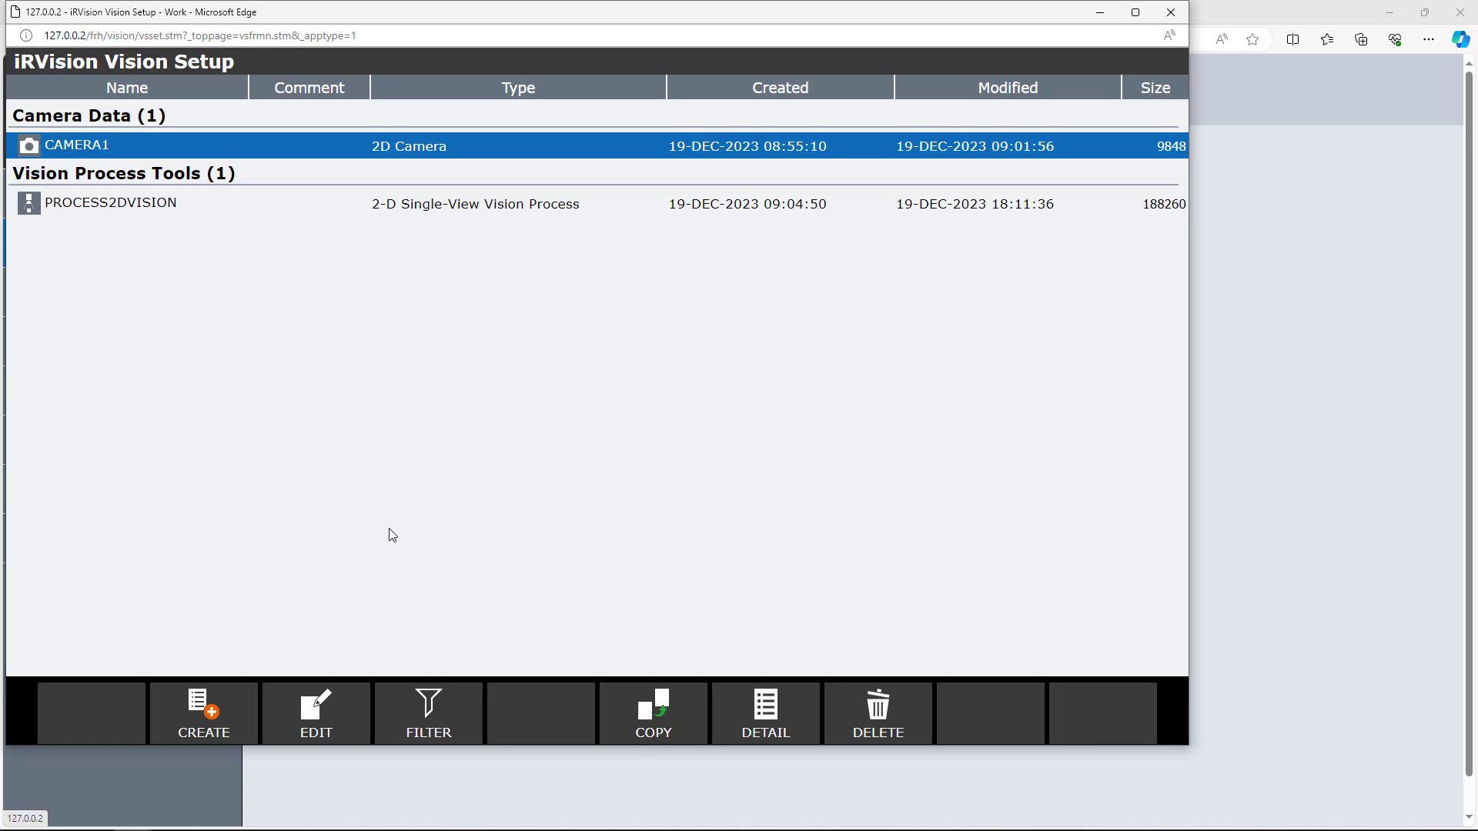
Step: Examine the calibration result of CAMERA1, including the position of the robot holding the camera, and end the edit
{"action": "left_click", "coordinate": [324, 716]}
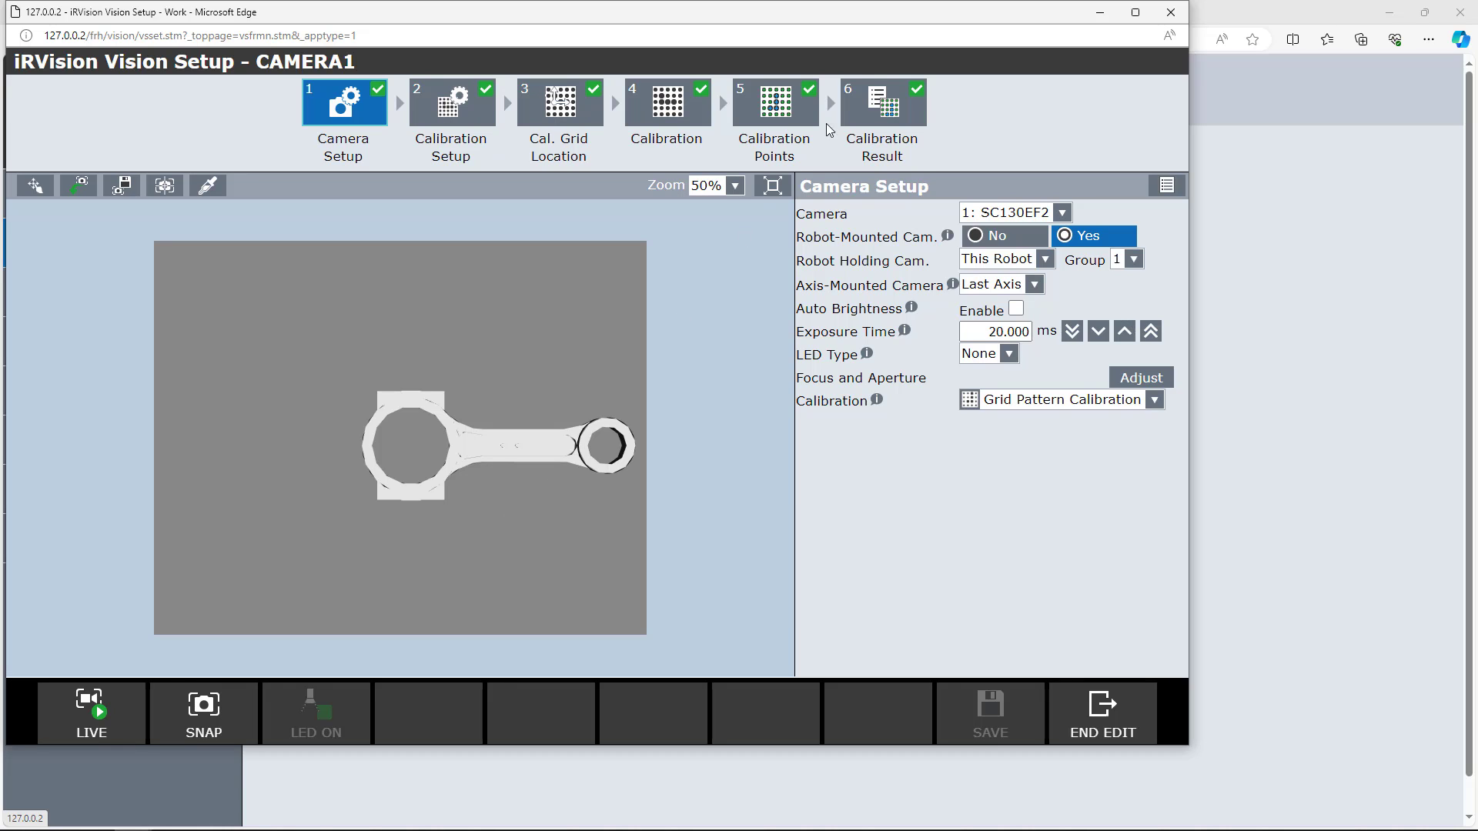
{"action": "left_click", "coordinate": [855, 119]}
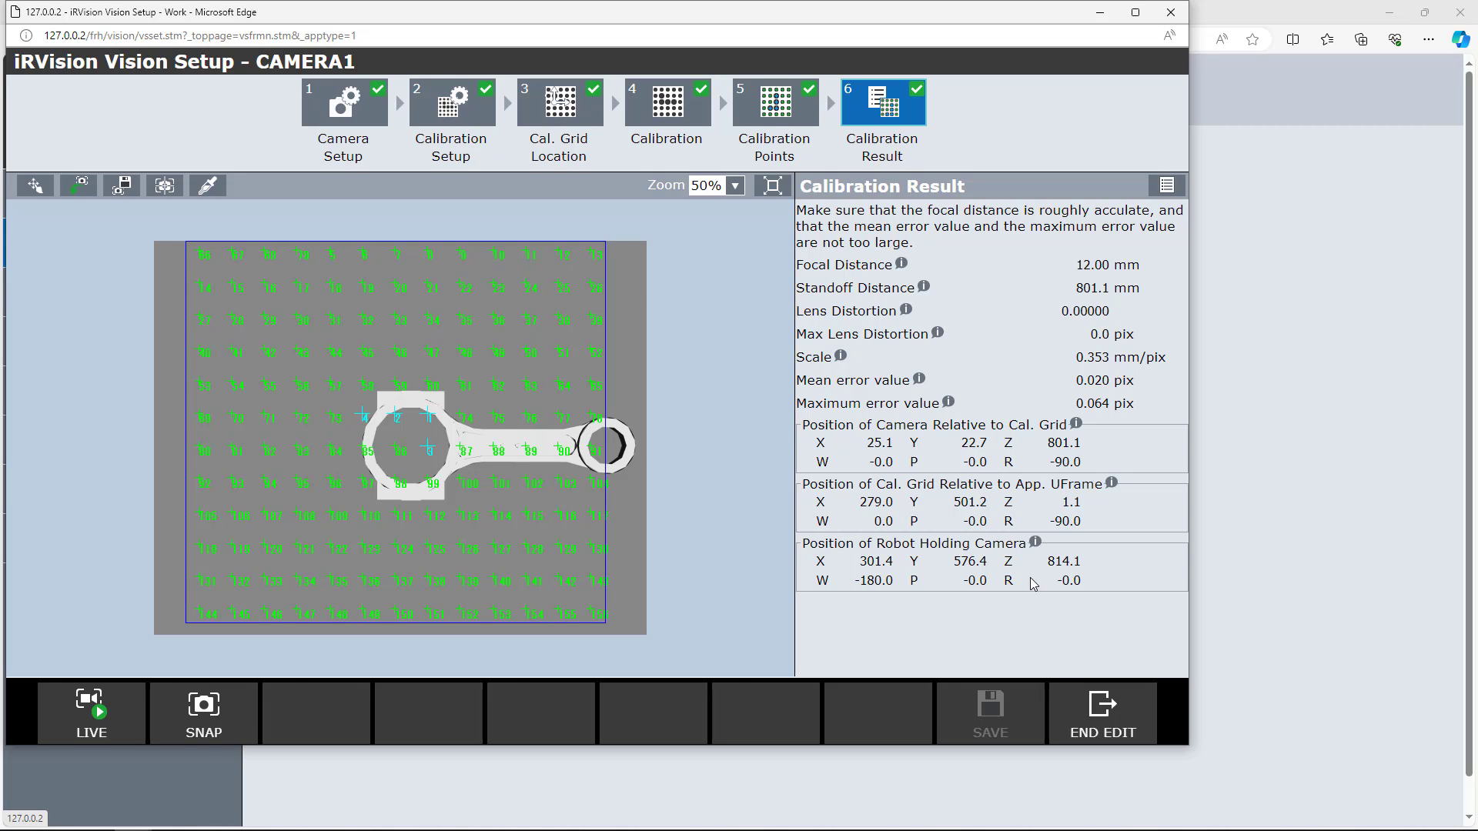
{"action": "left_click", "coordinate": [1121, 726]}
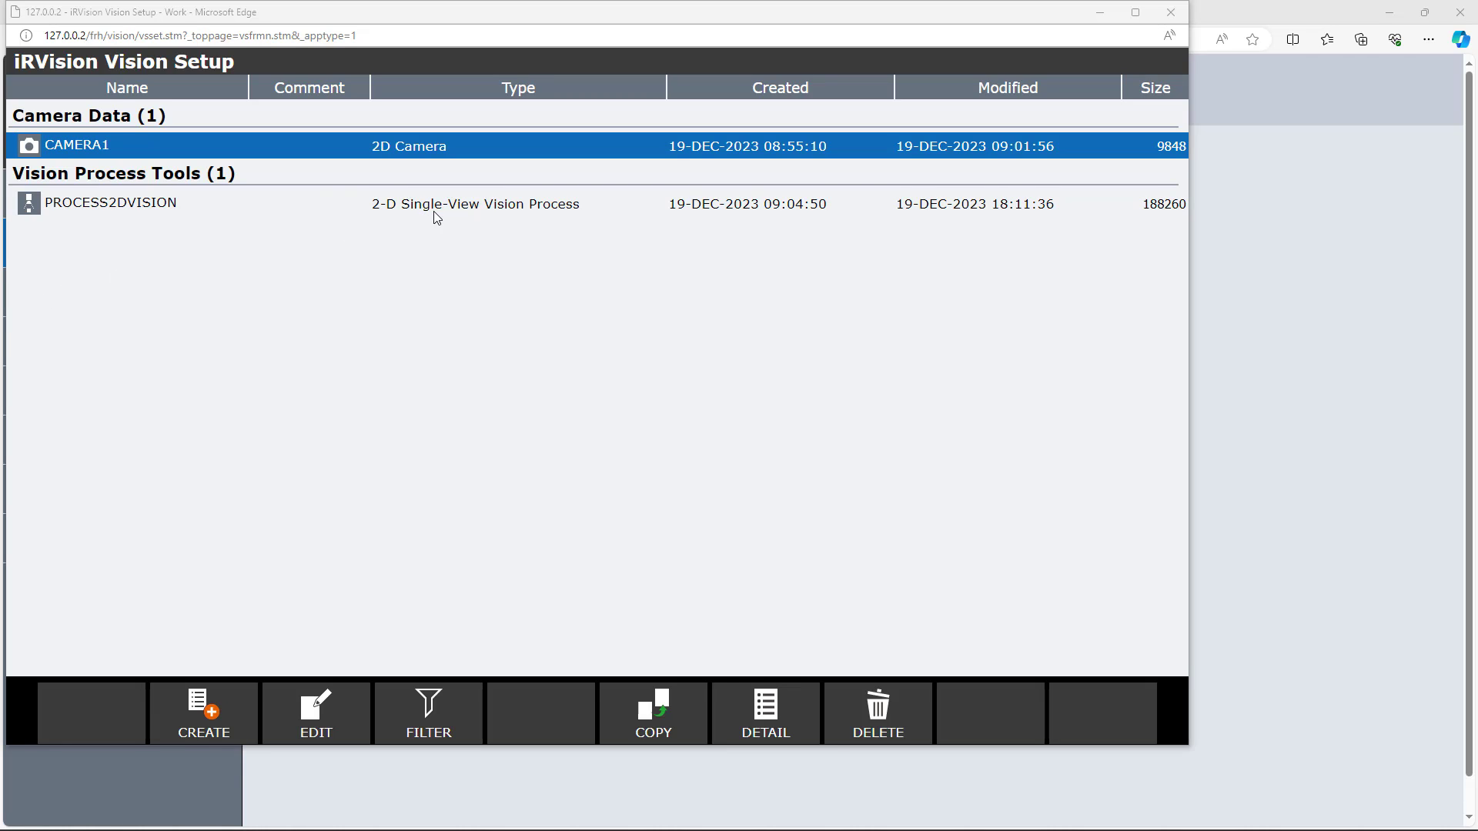
Step: Review the GPM Locator Tool 1 and Offset Data Calculation Tool settings of PROCESS2DVISION, and end the edit
{"action": "left_click", "coordinate": [172, 210]}
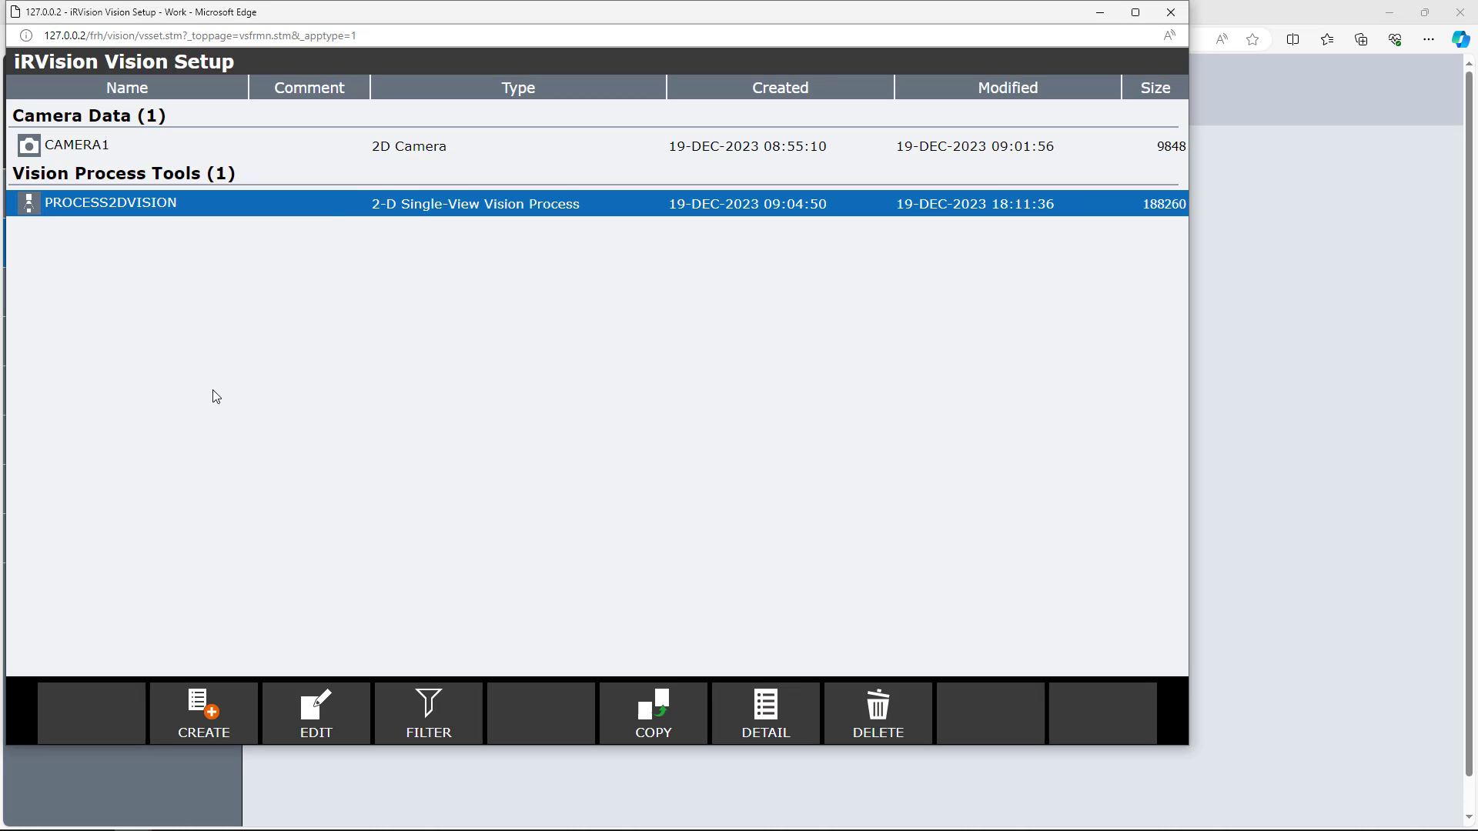
{"action": "left_click", "coordinate": [299, 716]}
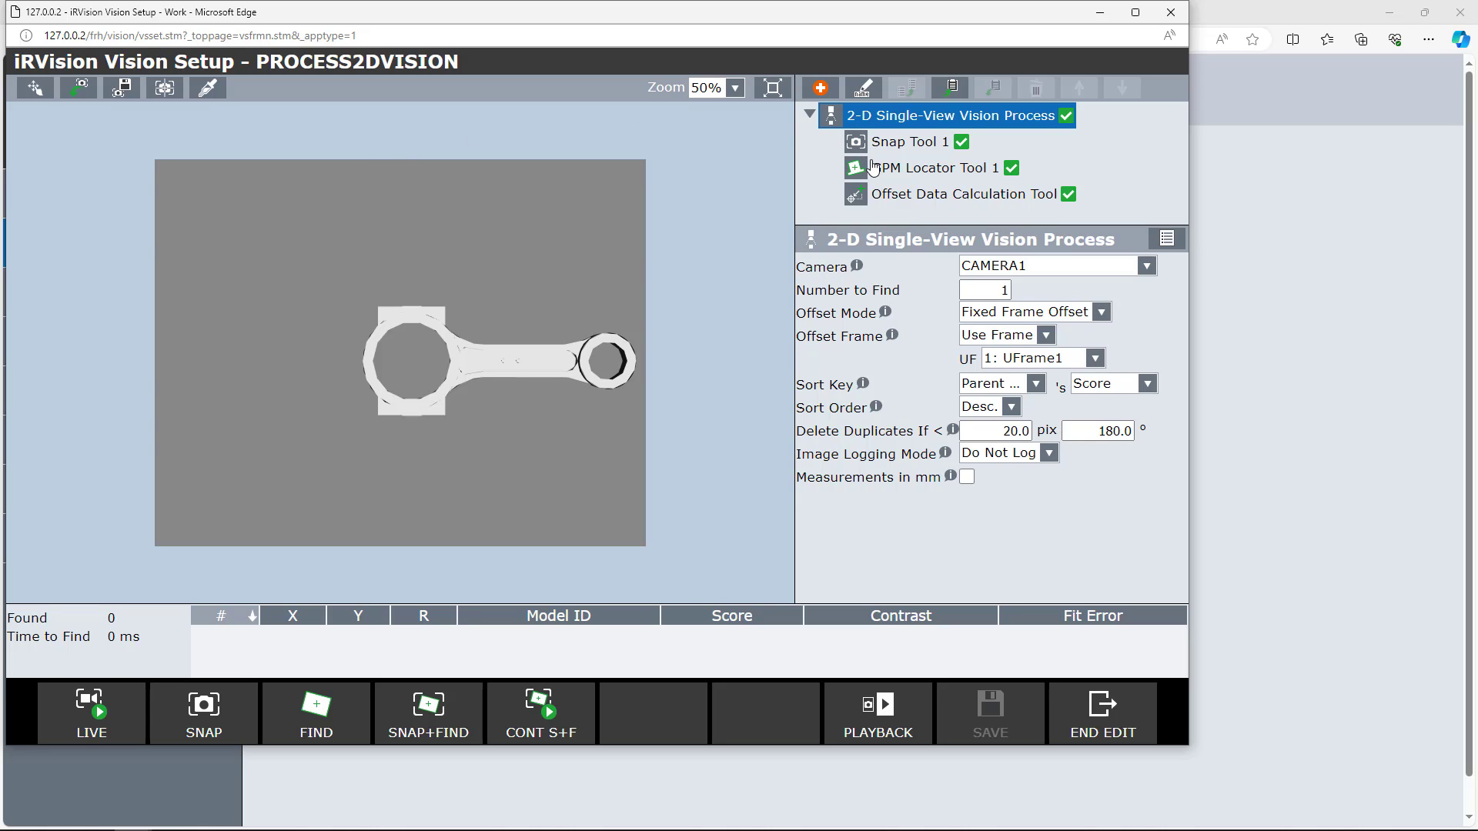
{"action": "left_click", "coordinate": [874, 168]}
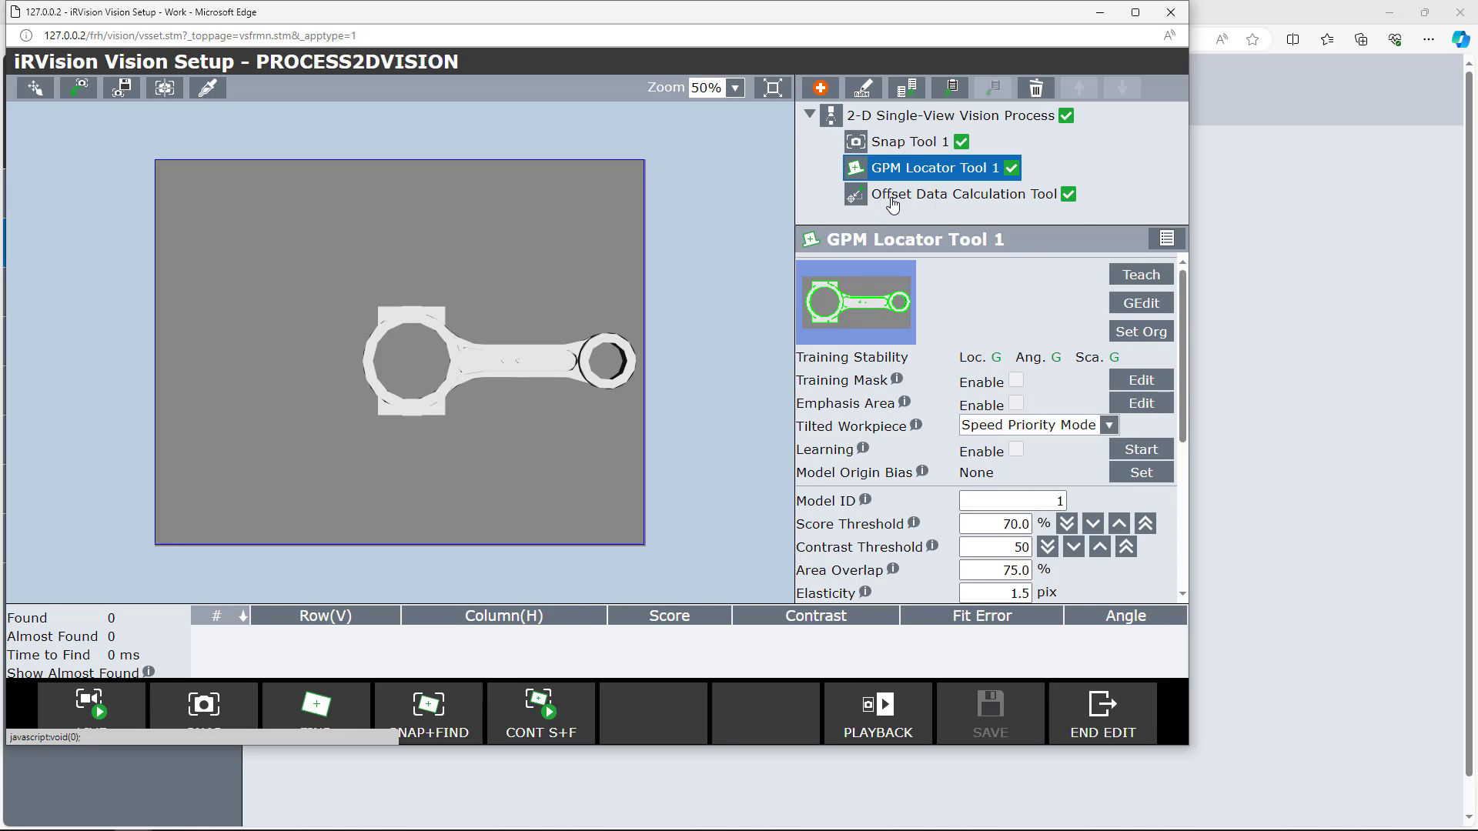
{"action": "left_click", "coordinate": [887, 199]}
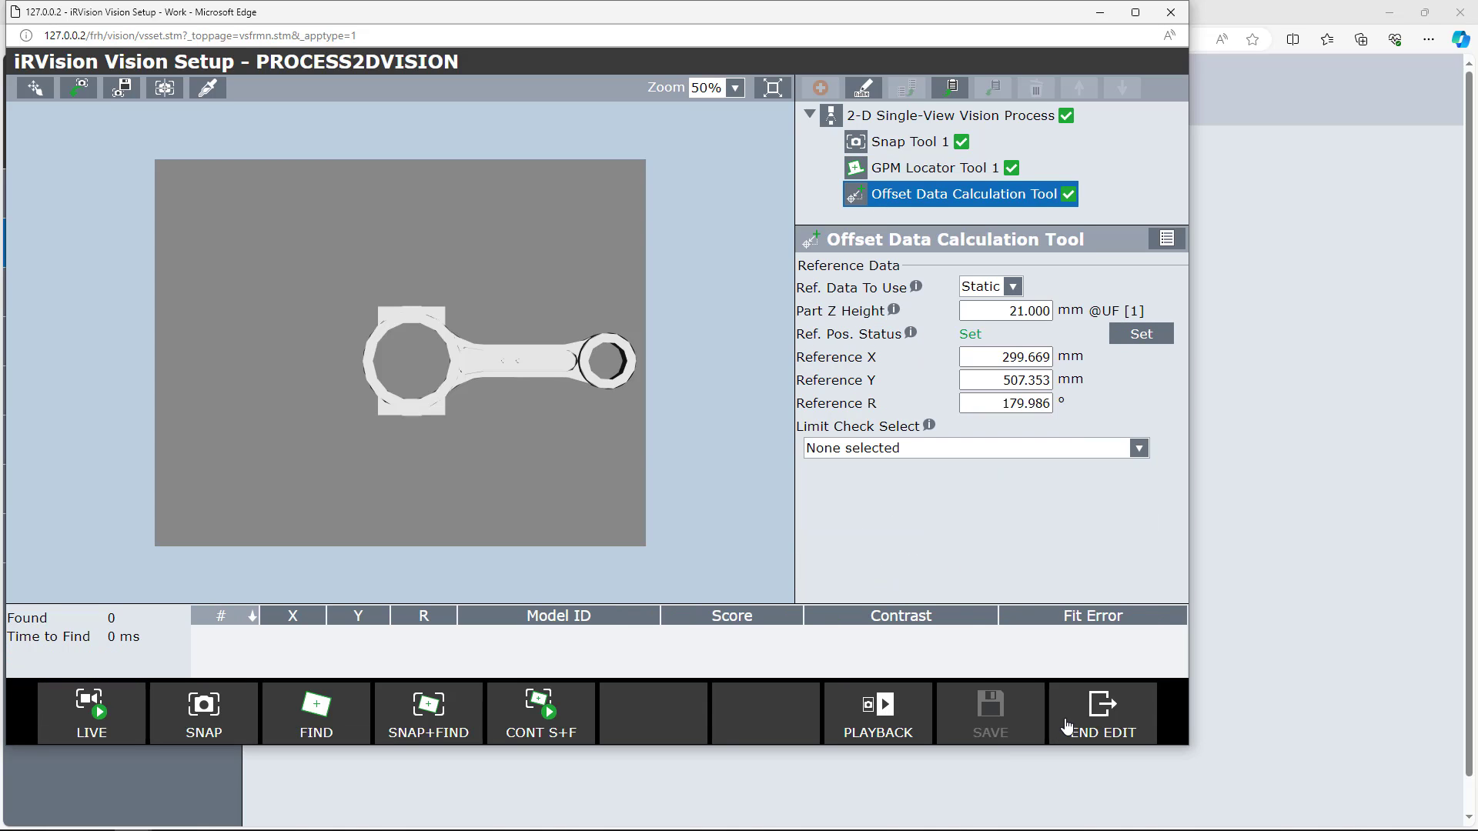
{"action": "left_click", "coordinate": [1070, 724]}
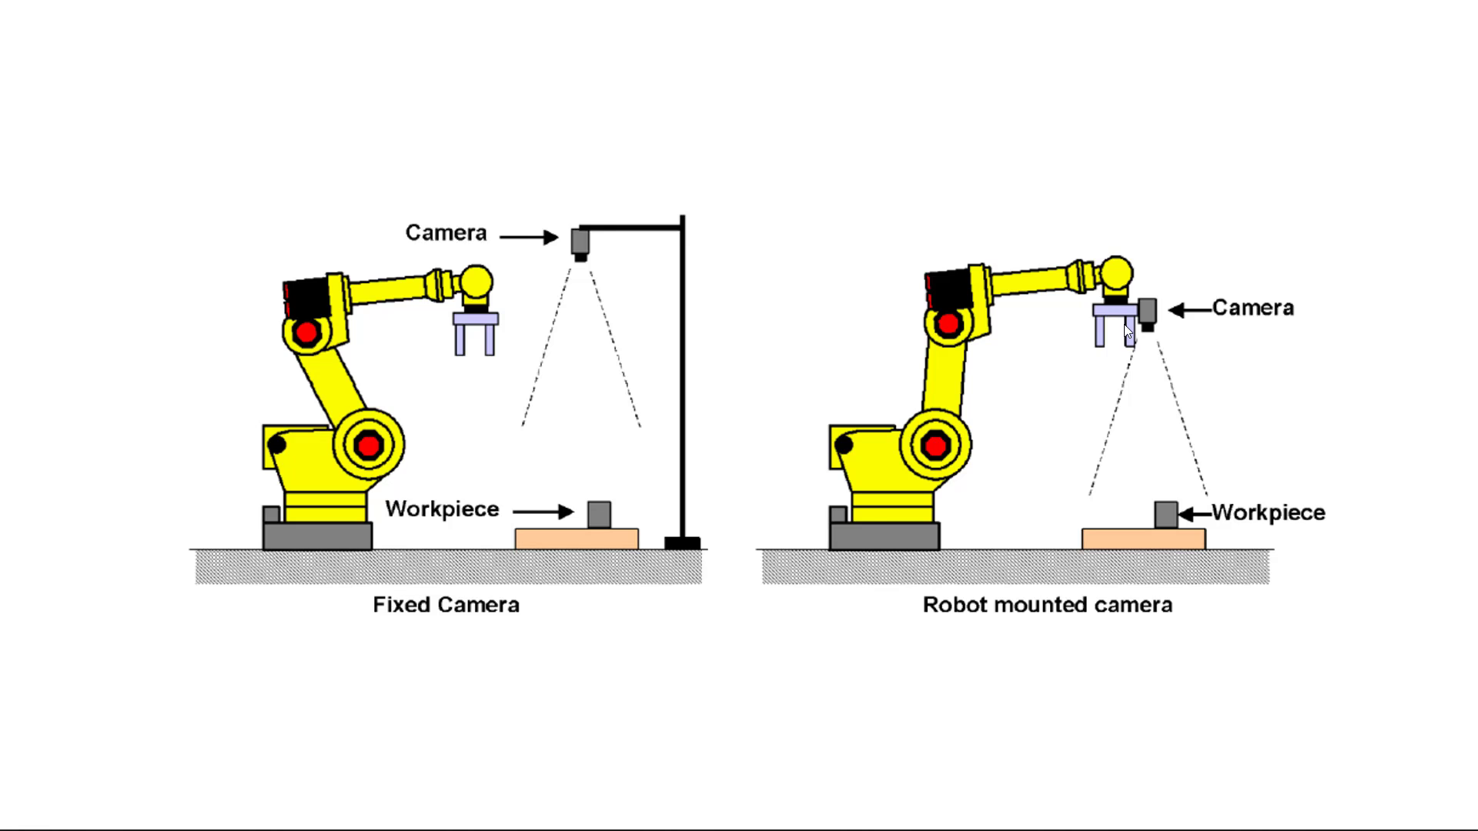
Step: Return to the iRVision page and look through the steps of the tutorial on 2D position offset with one robot-mounted camera
{"action": "key", "text": "alt+Tab"}
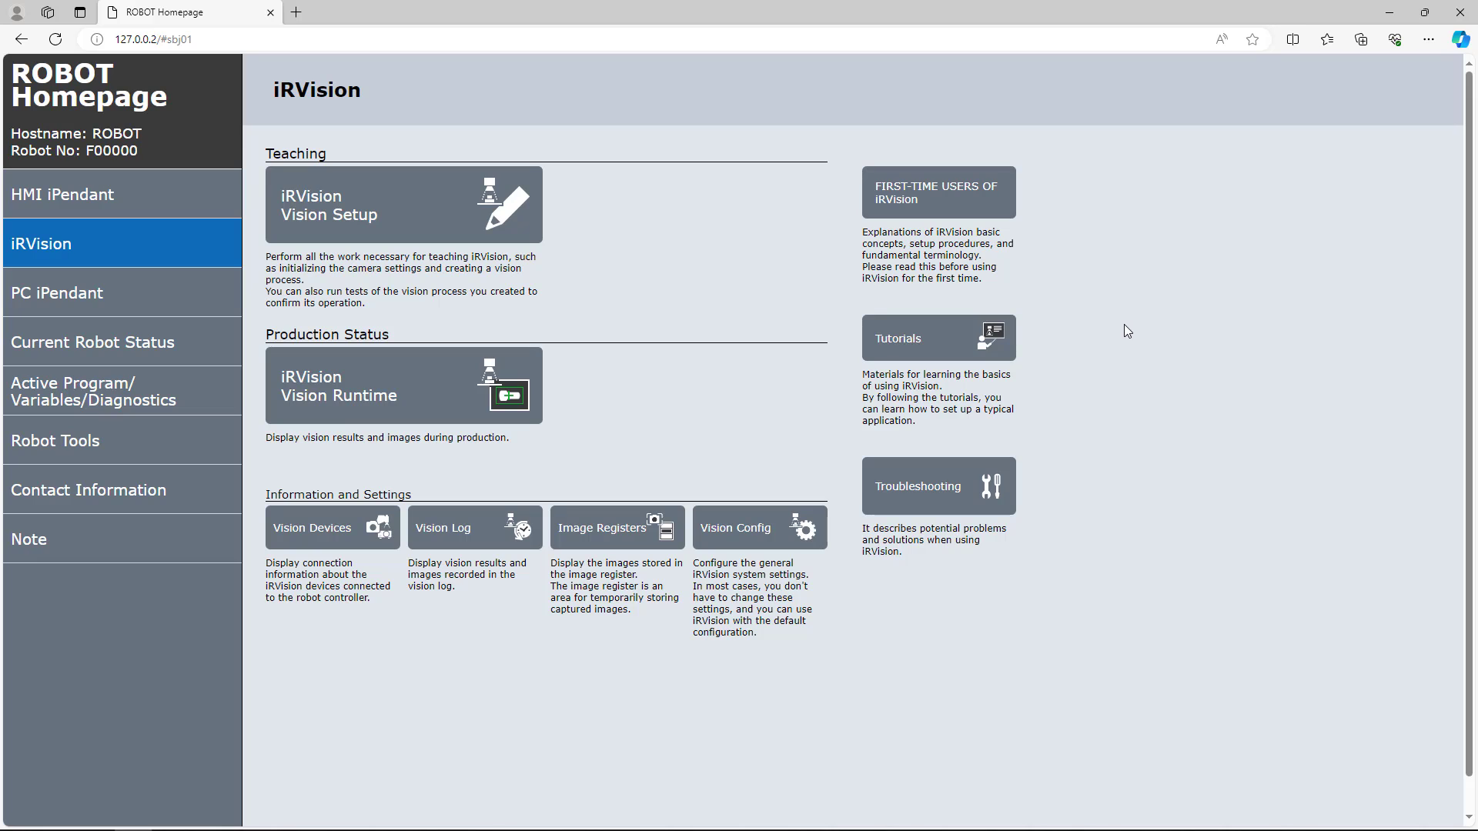
{"action": "left_click", "coordinate": [984, 351]}
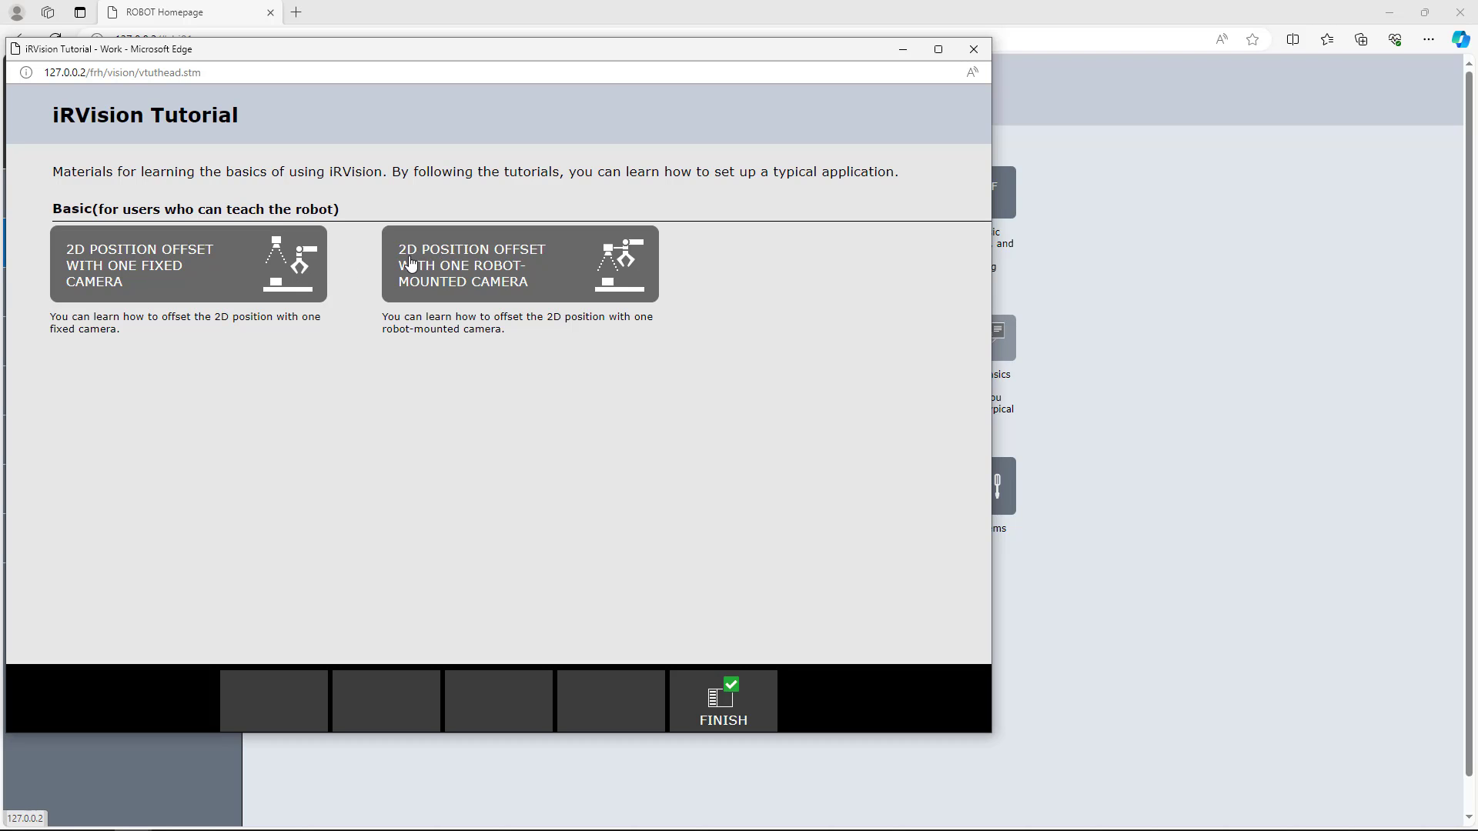
{"action": "left_click", "coordinate": [440, 264]}
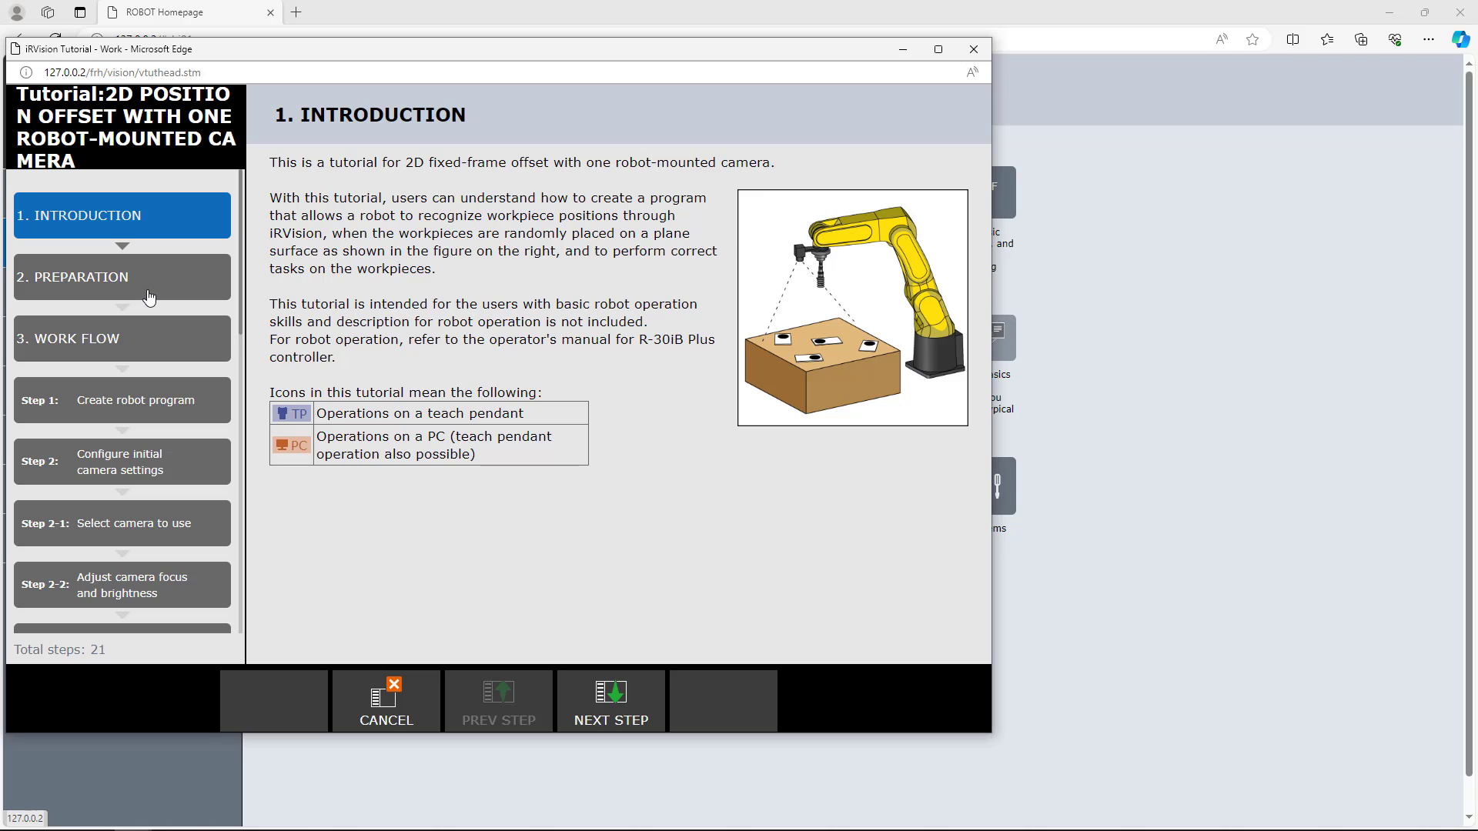
{"action": "scroll", "coordinate": [154, 354], "scroll_direction": "down", "scroll_amount": 8}
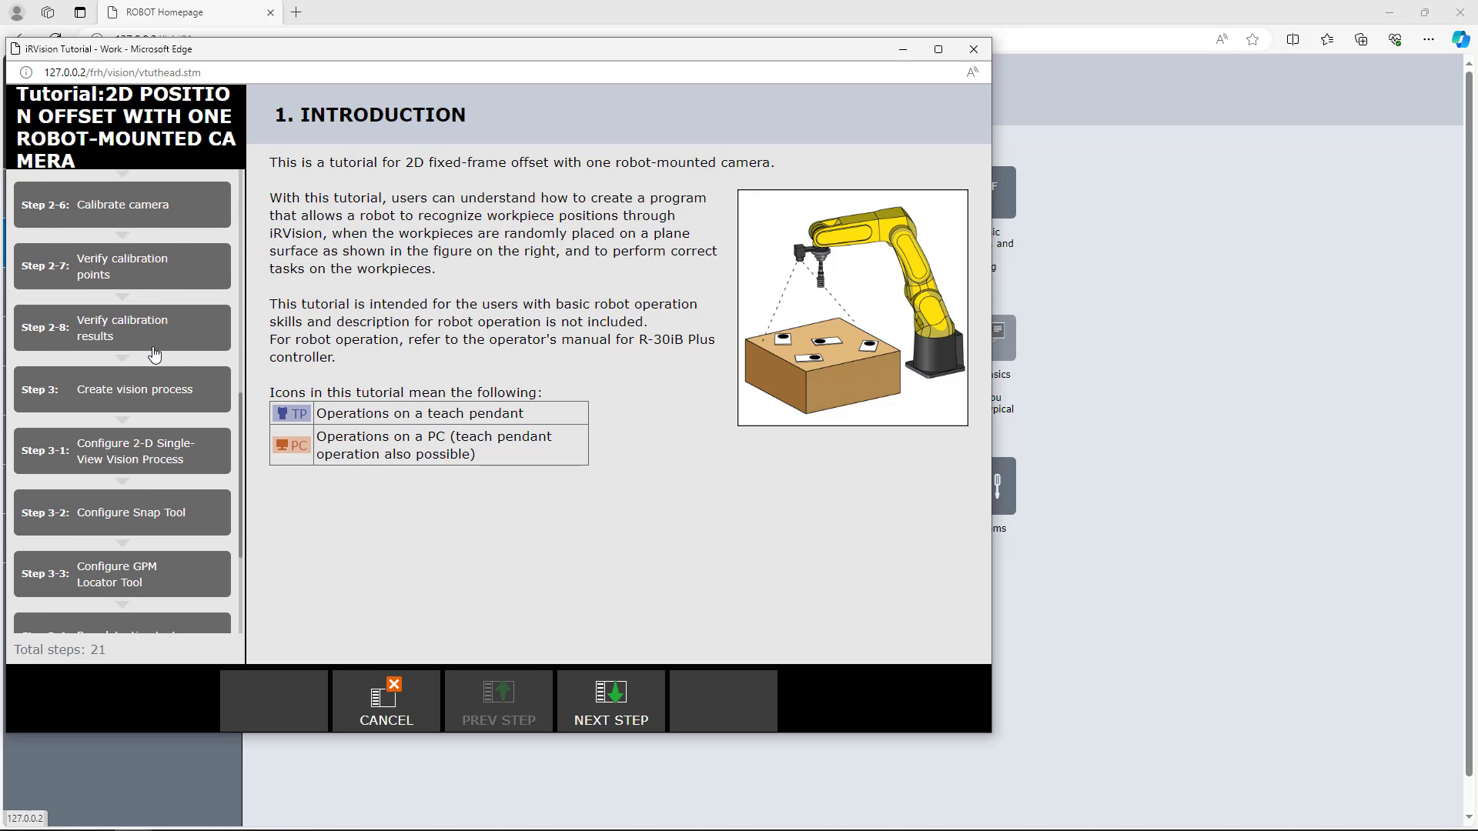
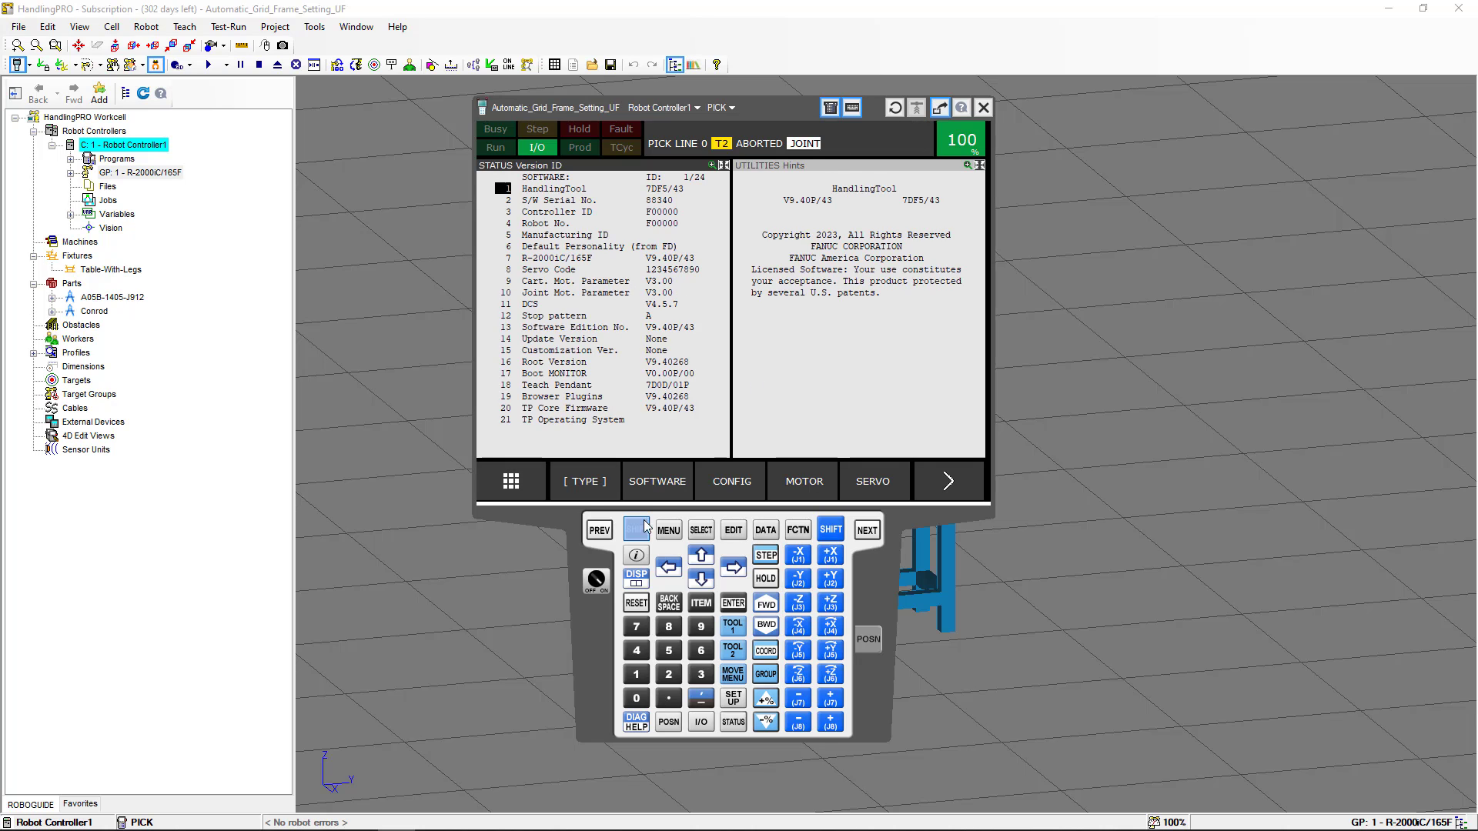
Step: Minimize the virtual teach pendant and select Camera1 under the R-2000iC/165F robot's UT: 1 (Eoat1) tooling
{"action": "right_click", "coordinate": [601, 628]}
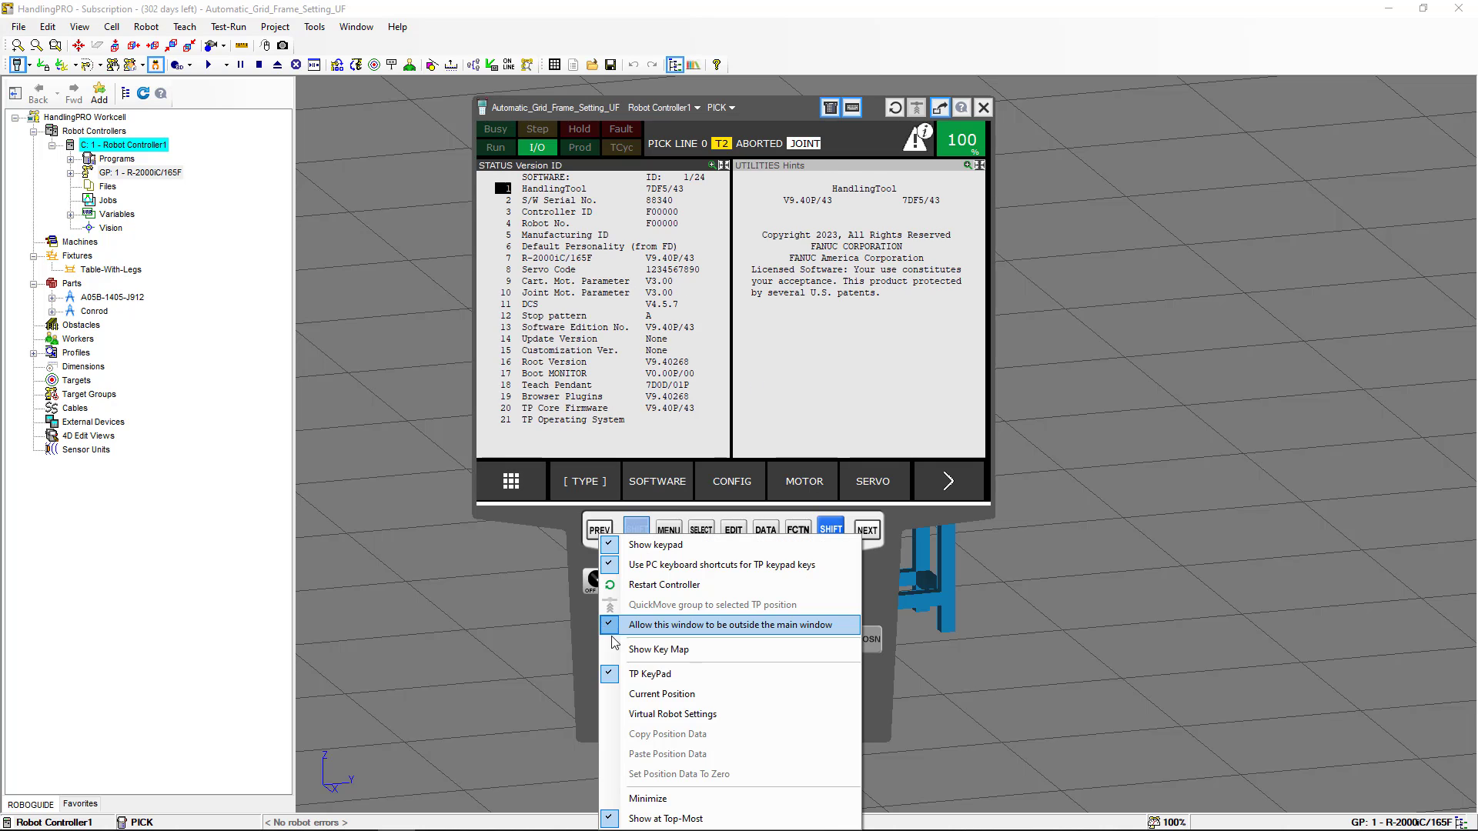
{"action": "left_click", "coordinate": [648, 798]}
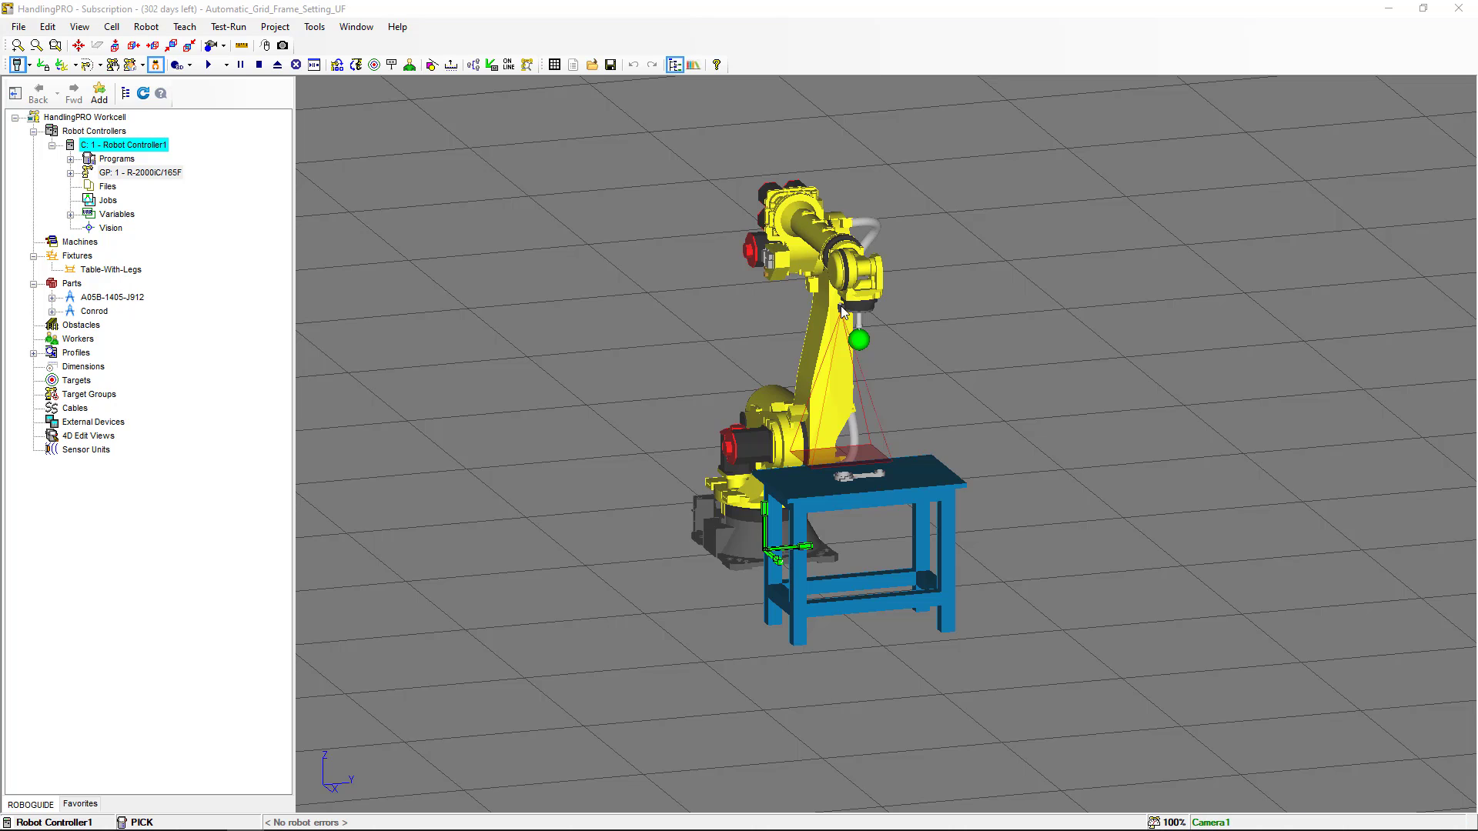
{"action": "left_click", "coordinate": [72, 174]}
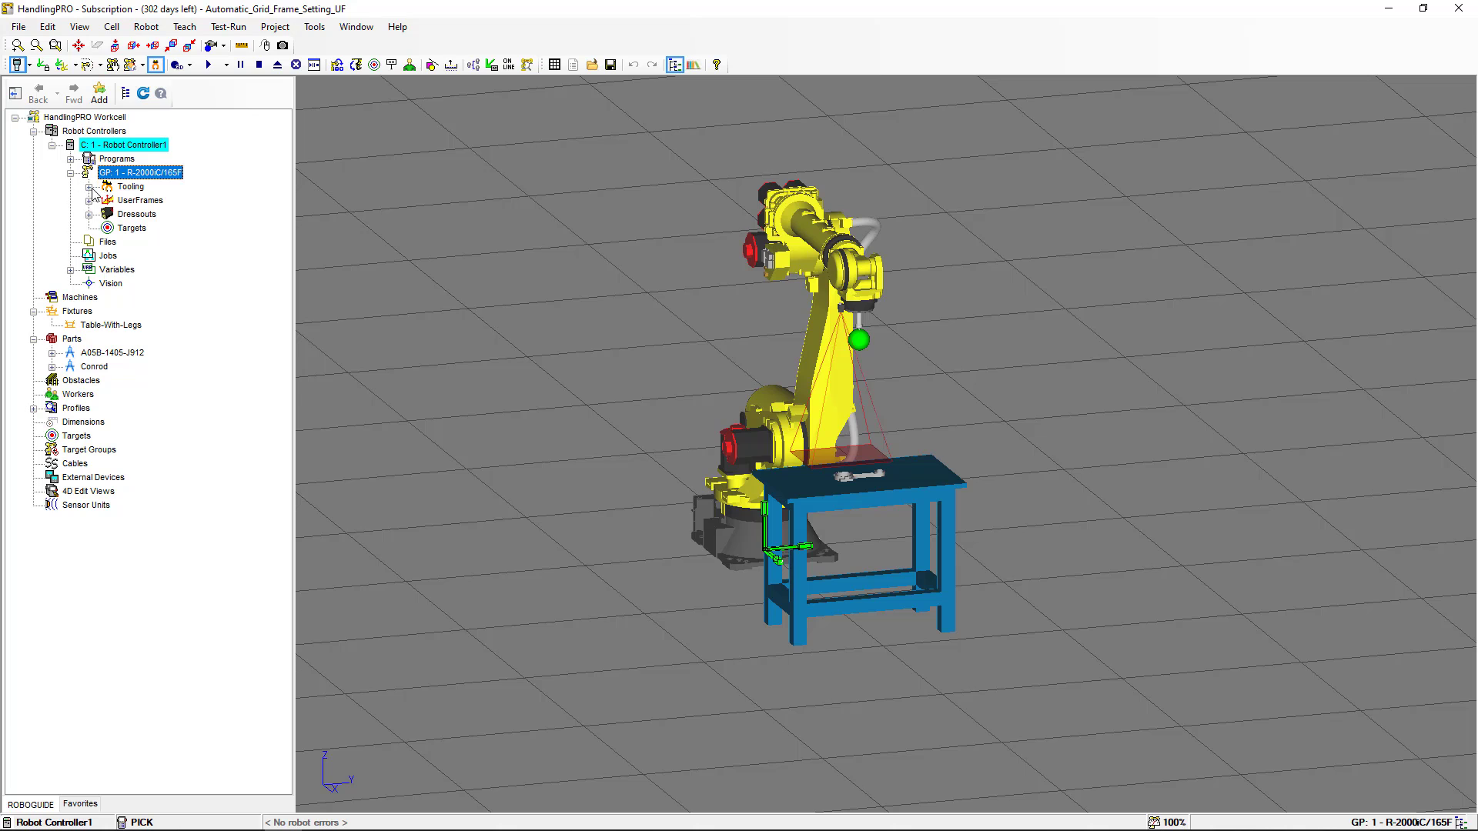
{"action": "left_click", "coordinate": [89, 188]}
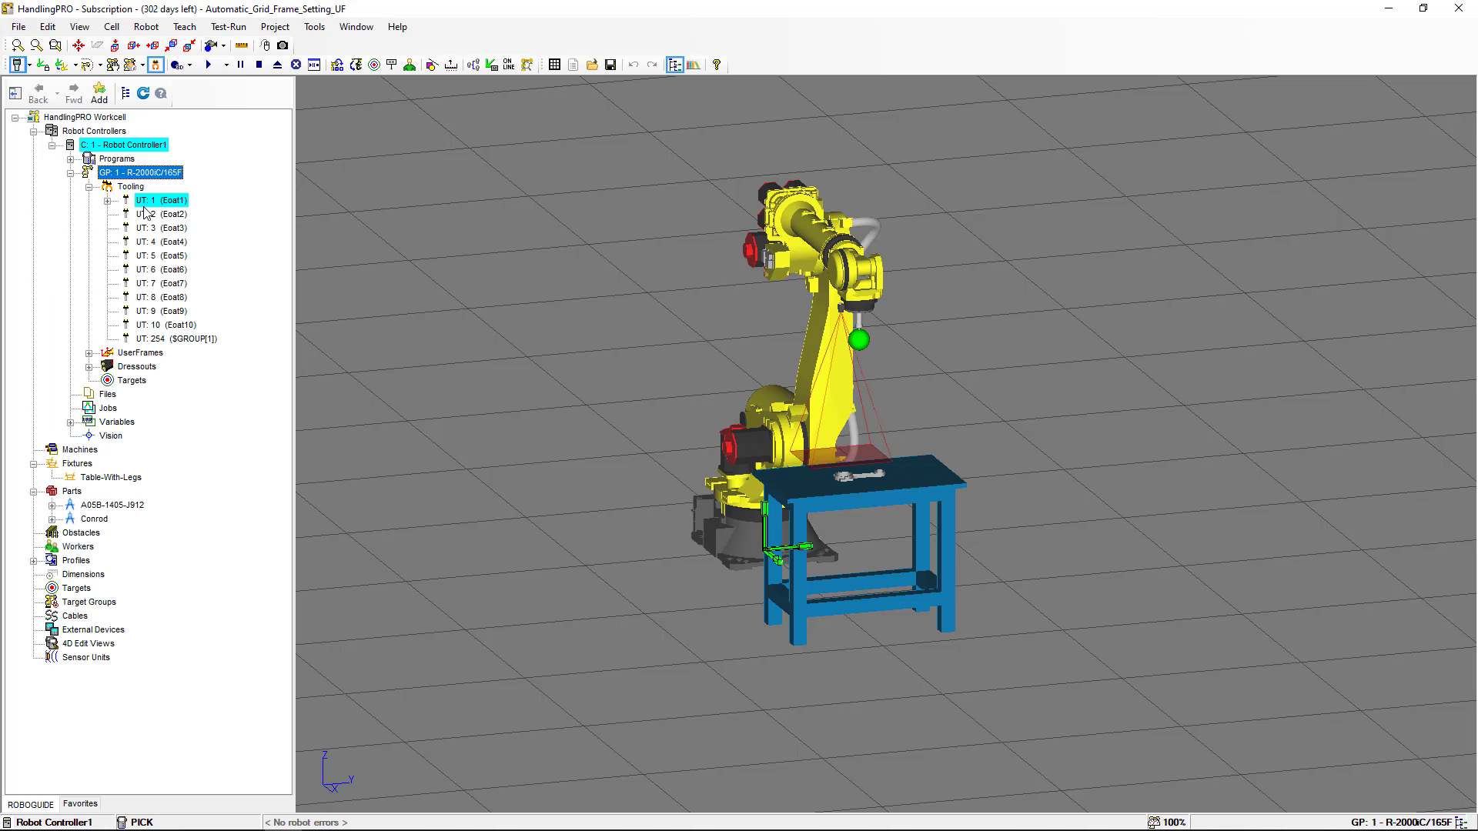
{"action": "left_click", "coordinate": [108, 200]}
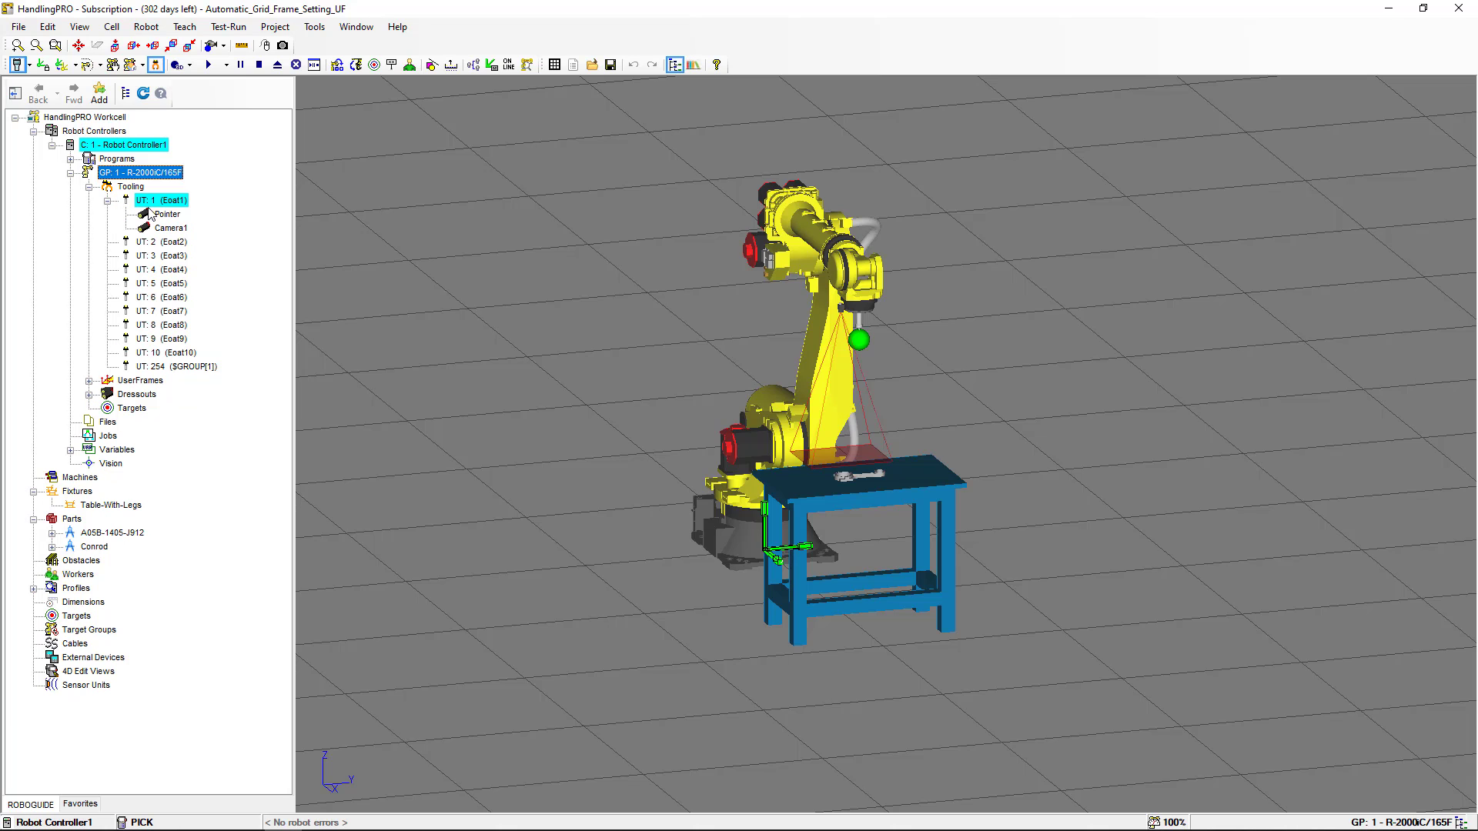
{"action": "left_click", "coordinate": [170, 229]}
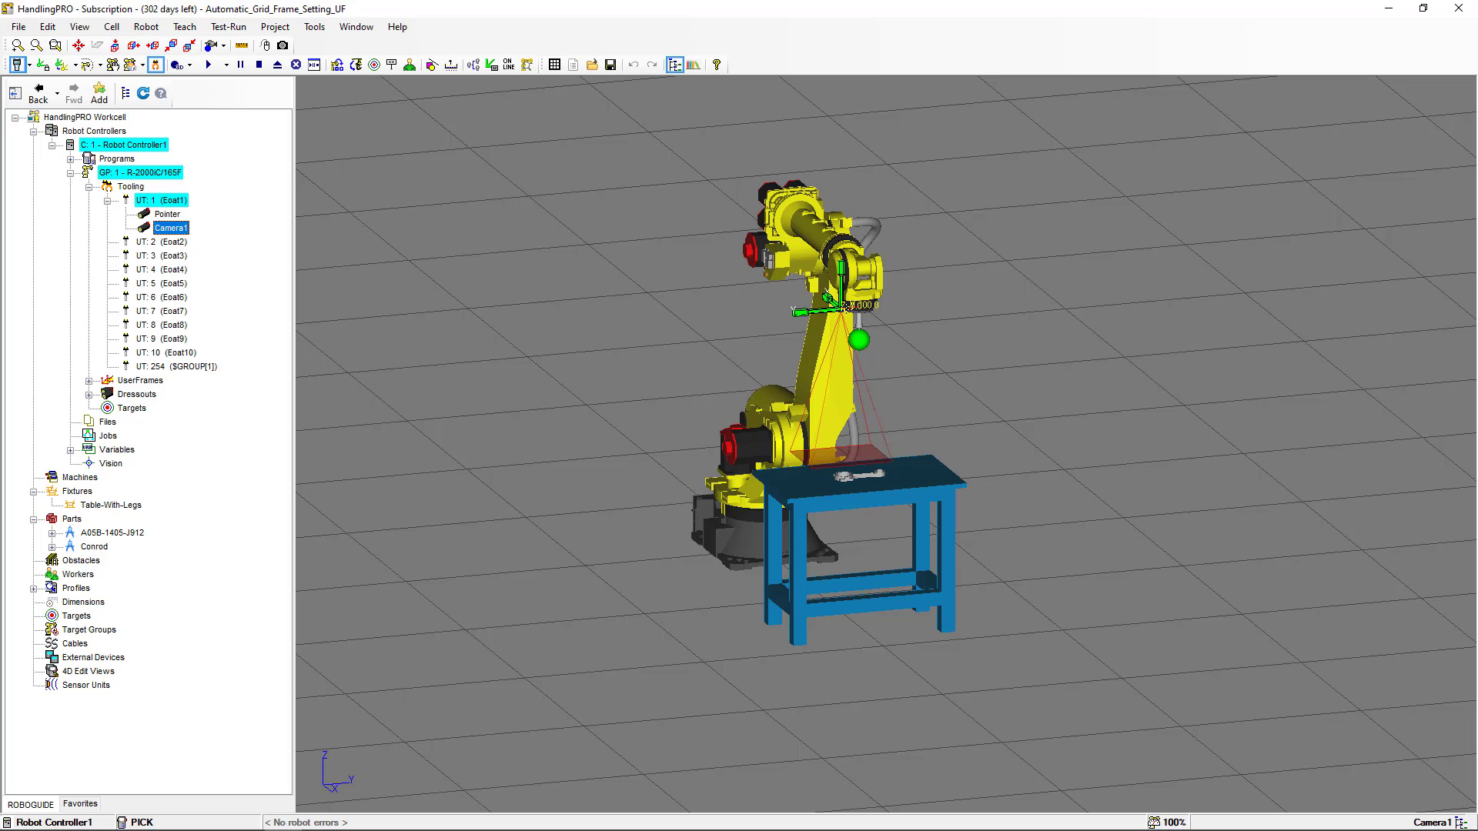
Step: Examine the options for adding a link or vision sensor unit to the UT: 1 (Eoat1) tool
{"action": "left_click", "coordinate": [182, 201]}
{"action": "right_click", "coordinate": [184, 205]}
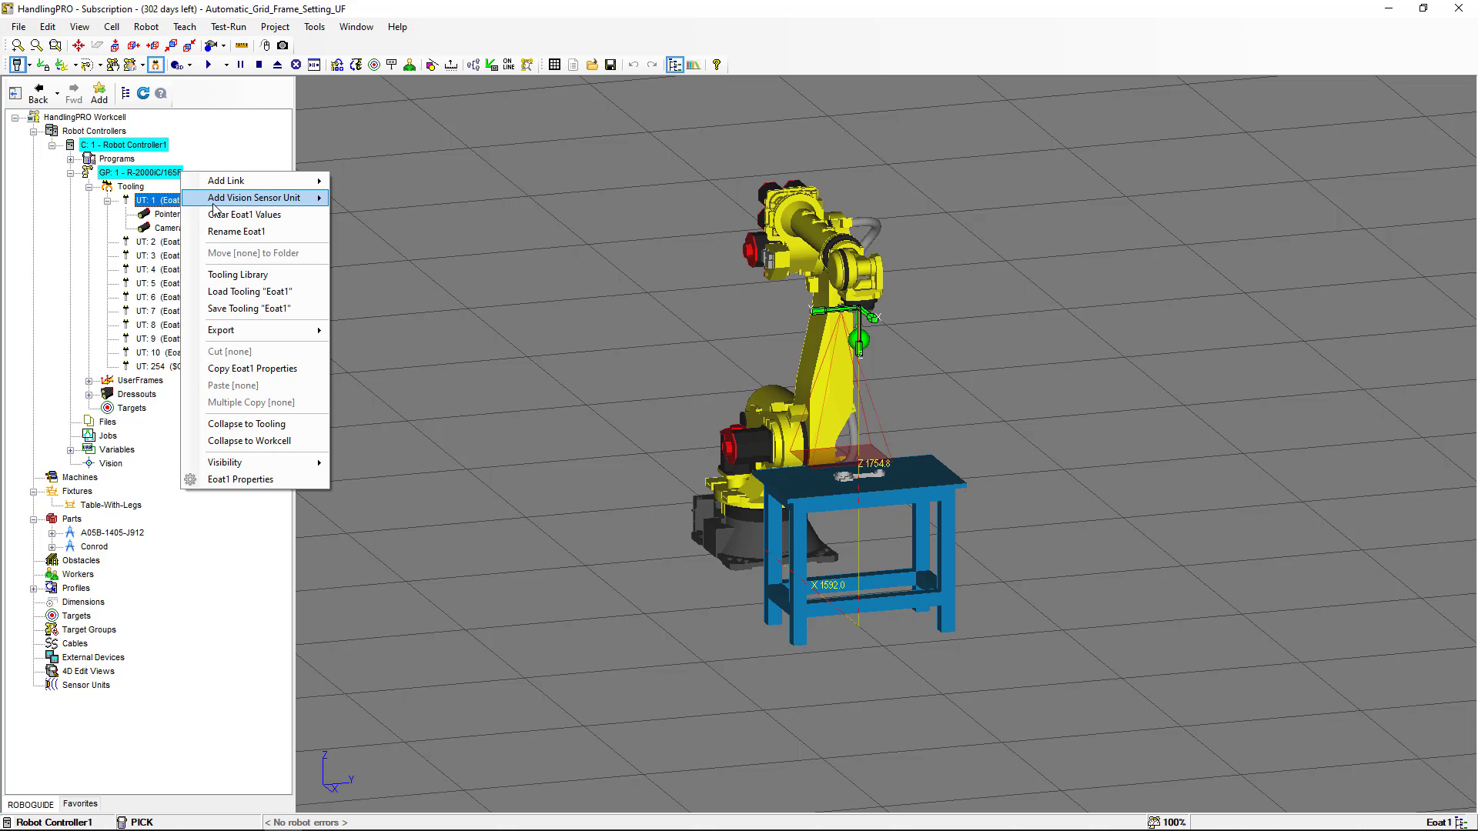
{"action": "mouse_move", "coordinate": [245, 187]}
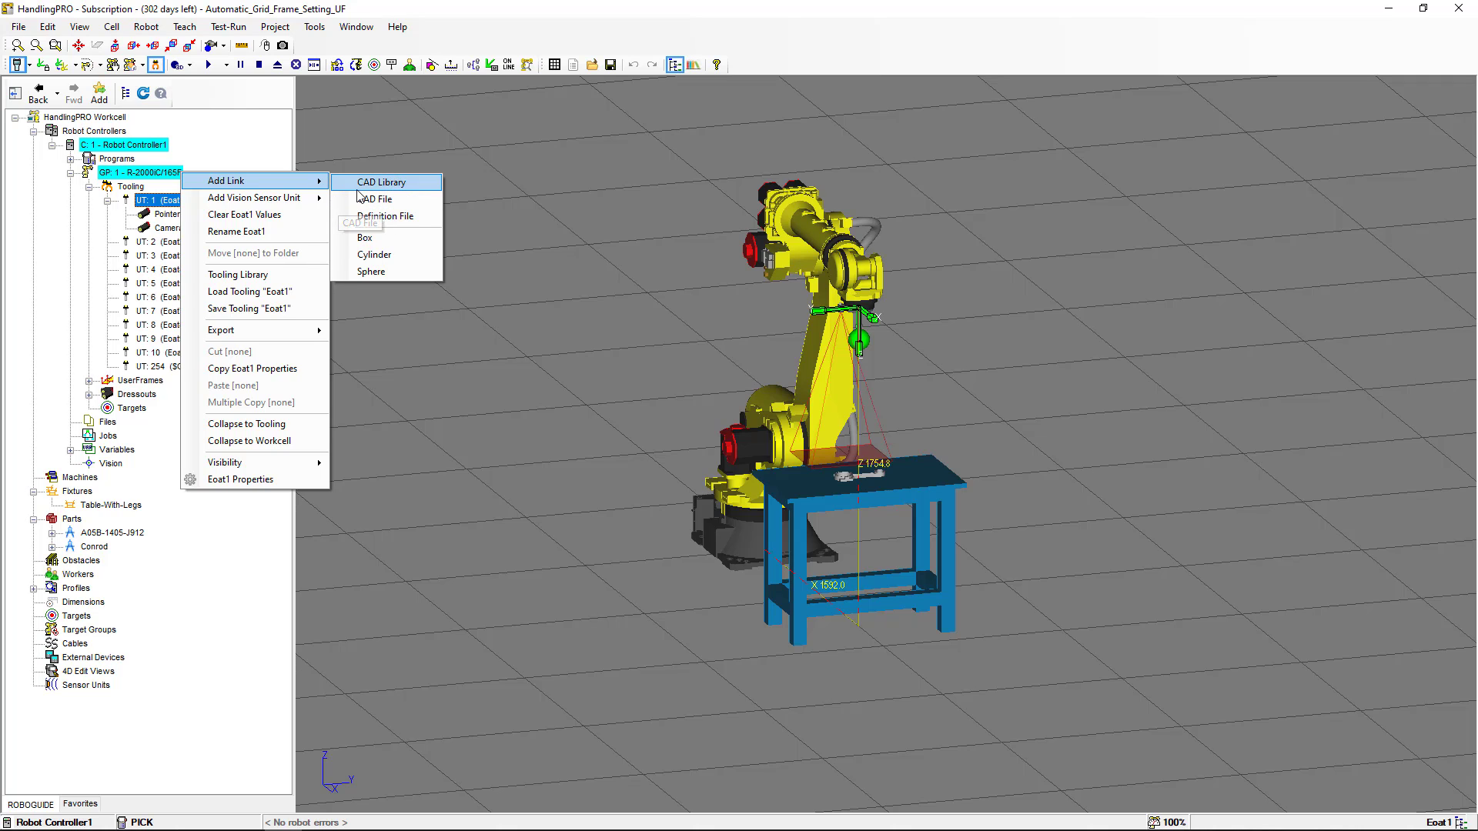
{"action": "left_click", "coordinate": [84, 235]}
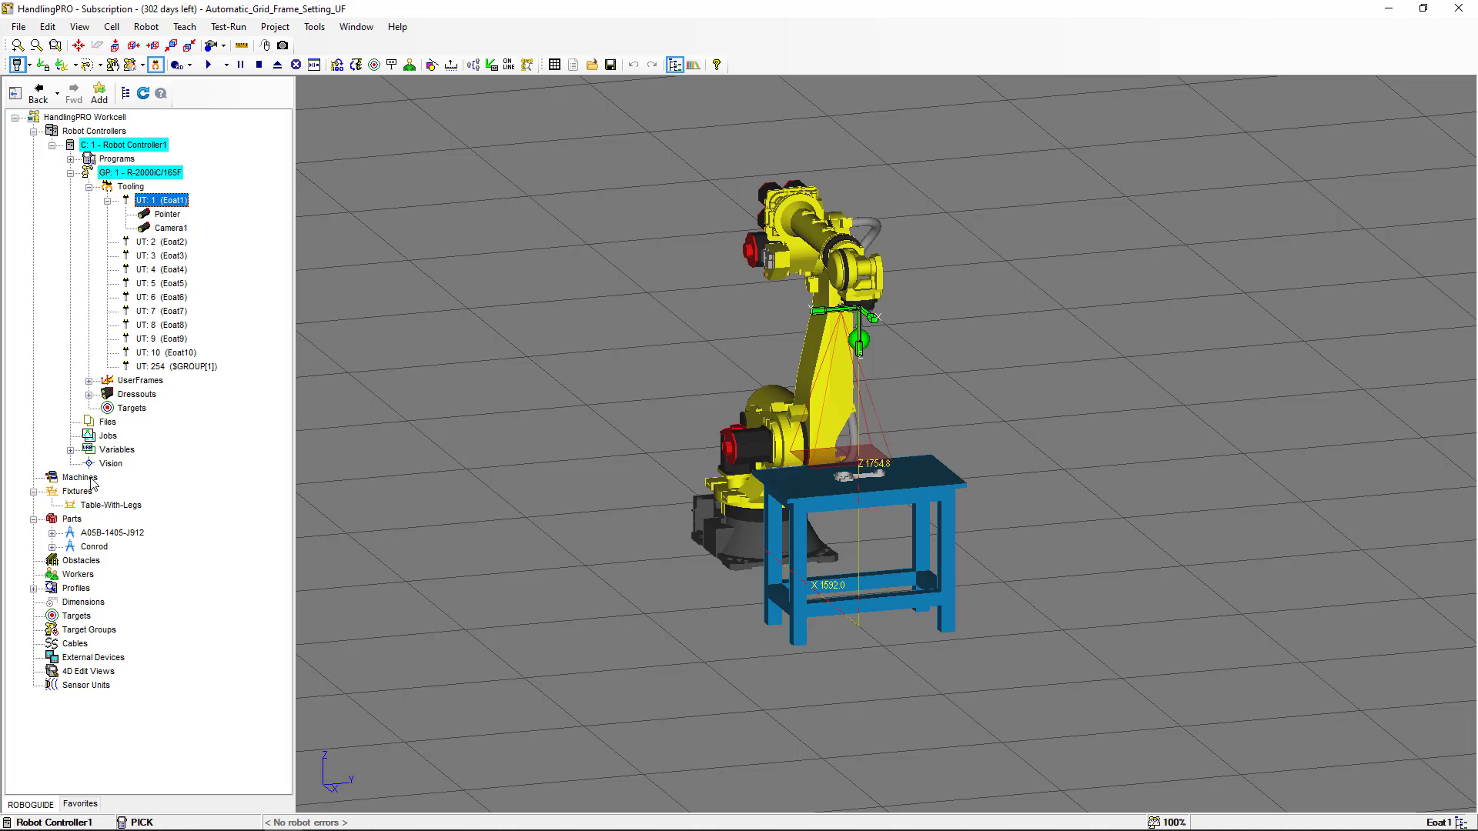
Step: Check which camera is assigned to Port[1] in the robot controller's vision properties, and close them without changes
{"action": "left_click", "coordinate": [112, 465]}
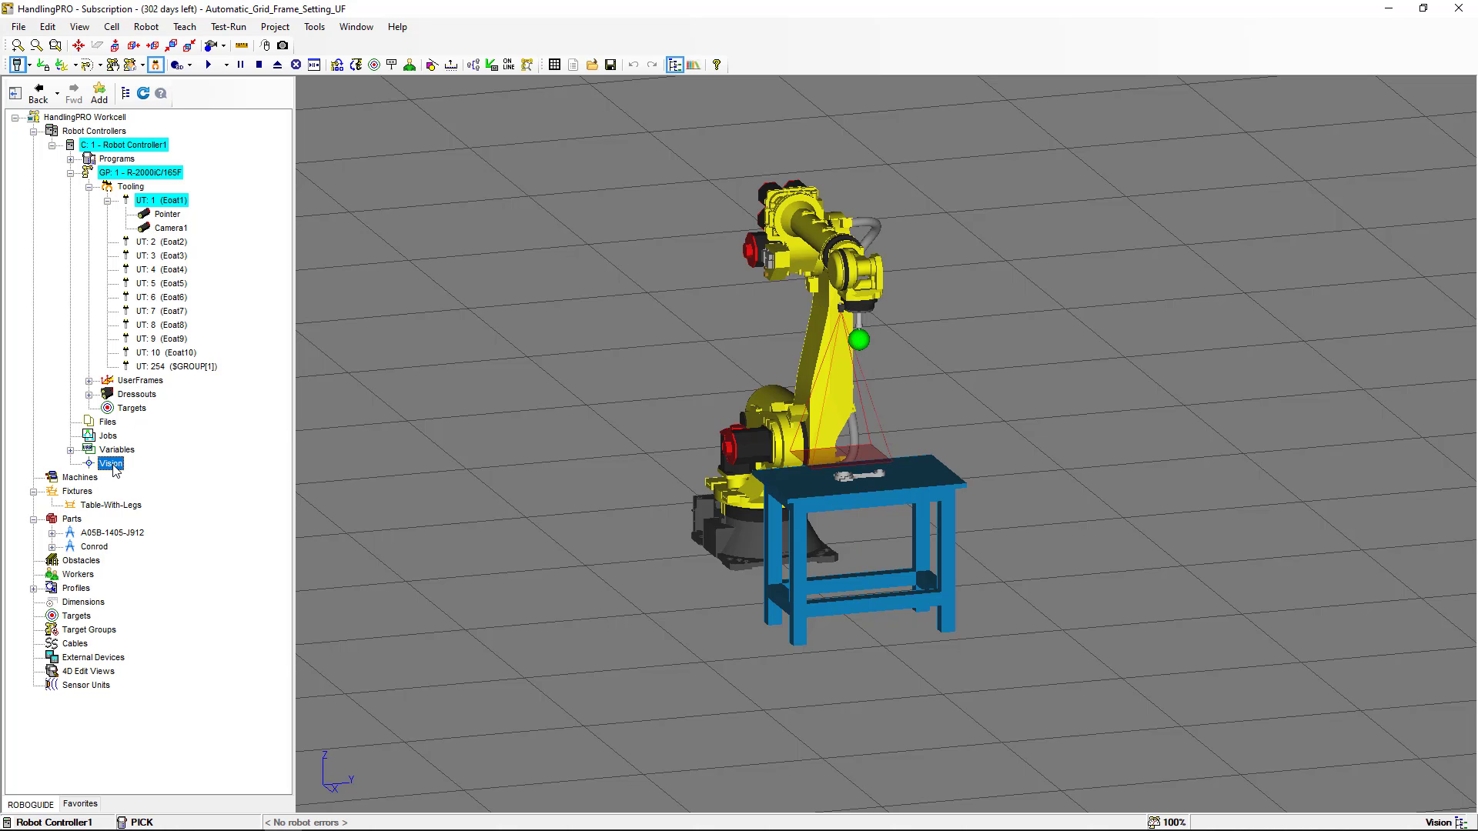
{"action": "right_click", "coordinate": [112, 465]}
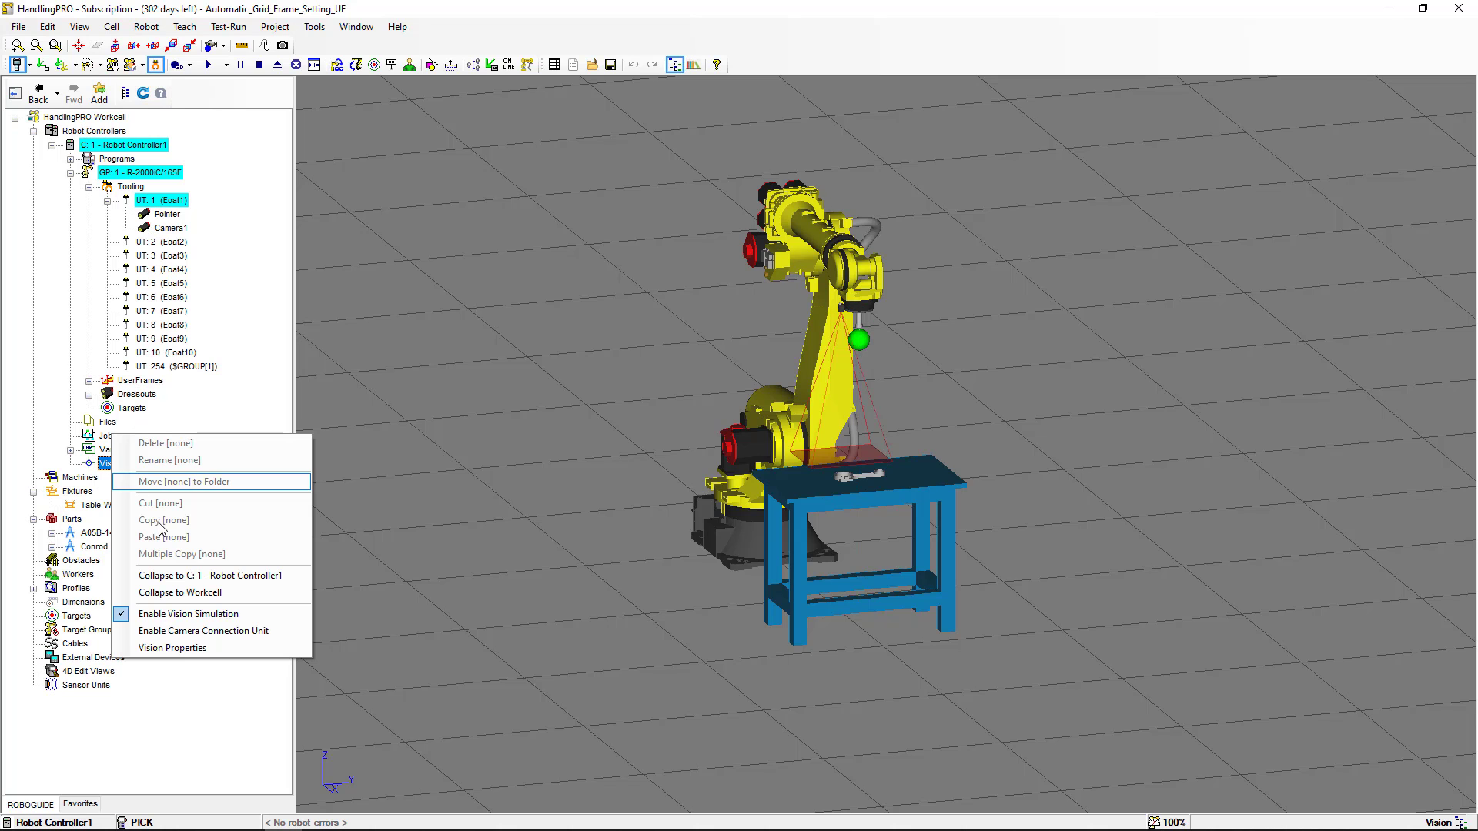
{"action": "left_click", "coordinate": [231, 650]}
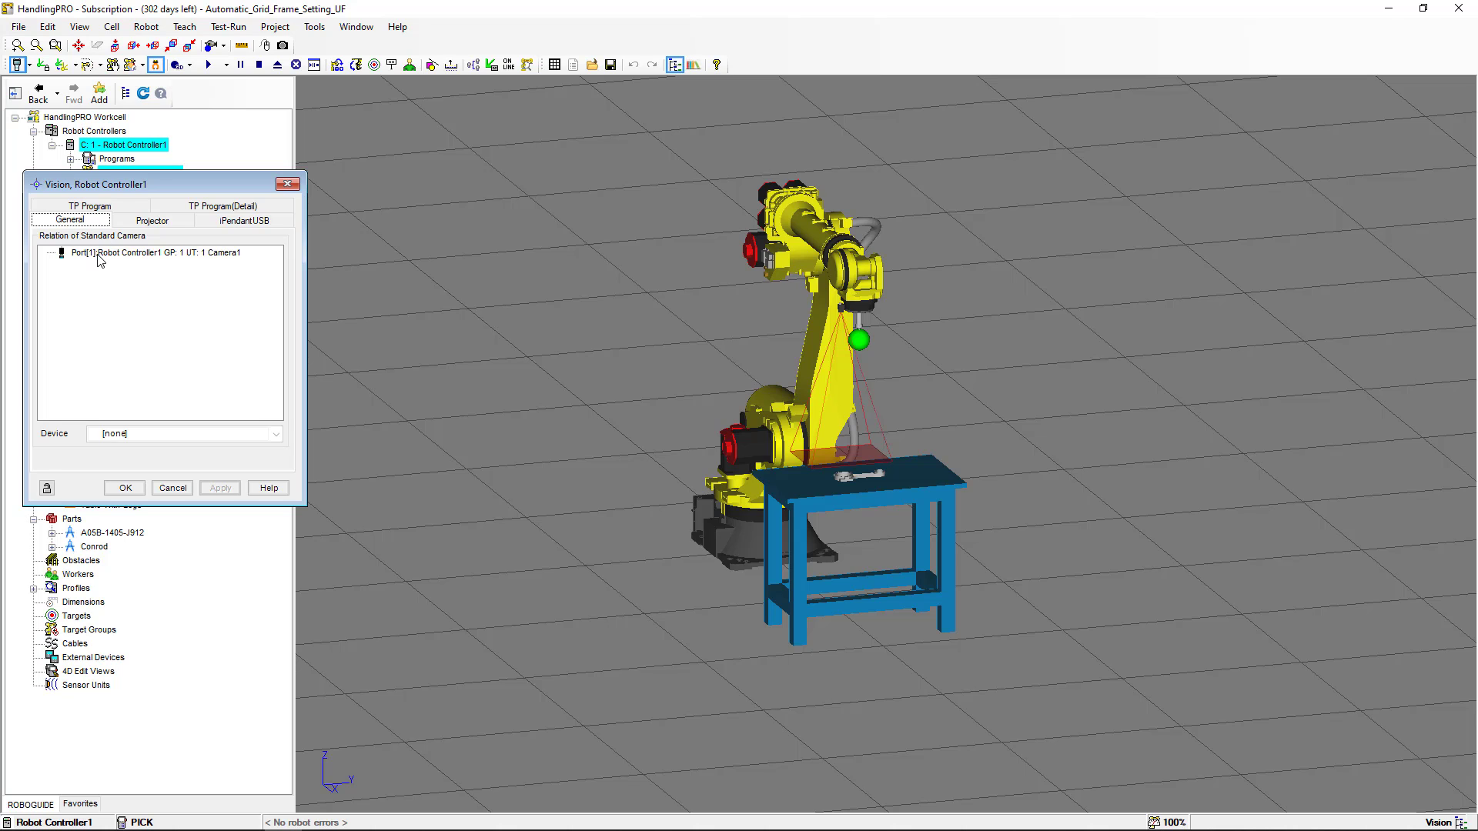
{"action": "left_click", "coordinate": [97, 253]}
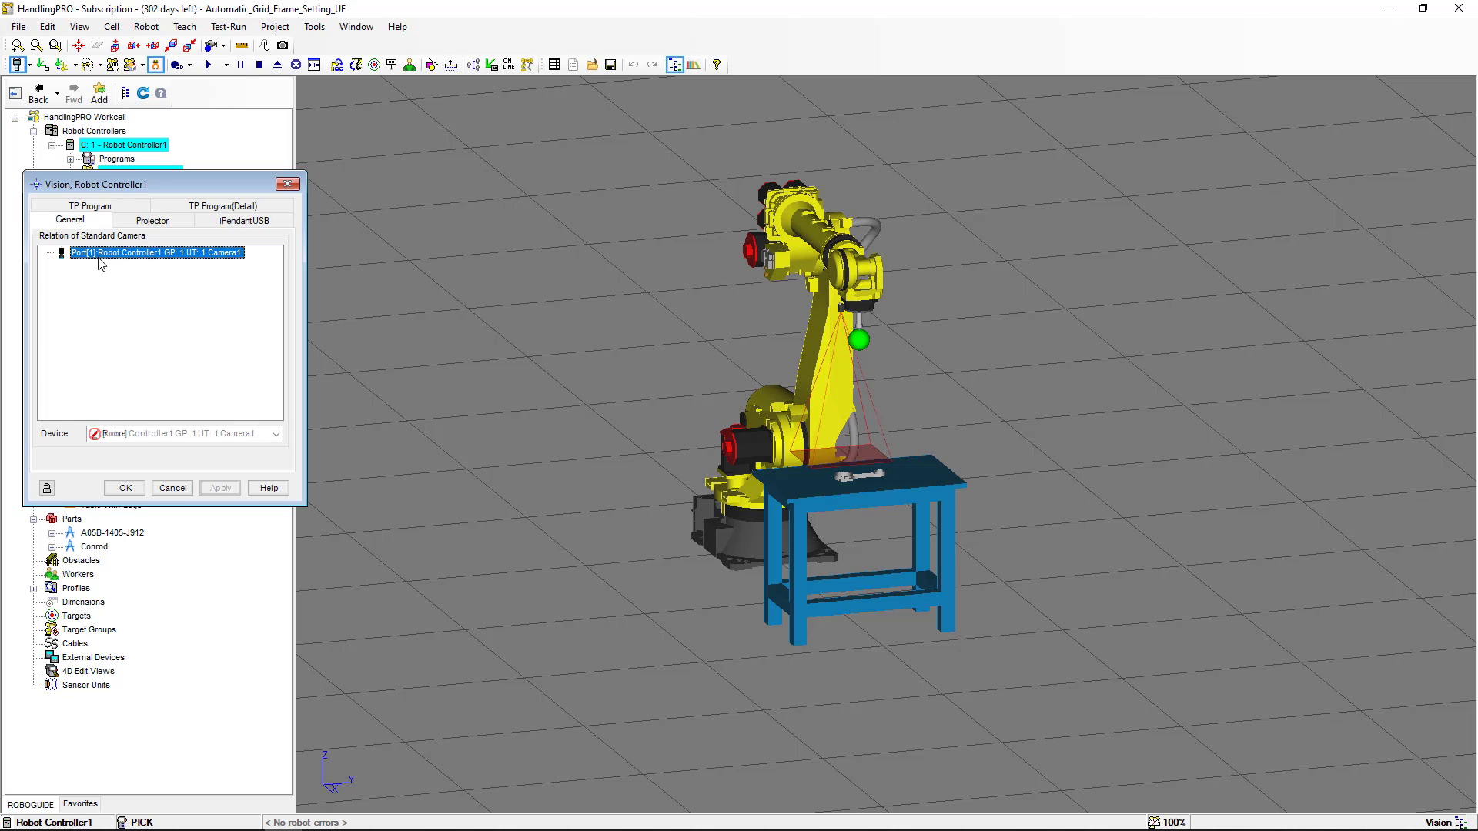
{"action": "left_click", "coordinate": [171, 488]}
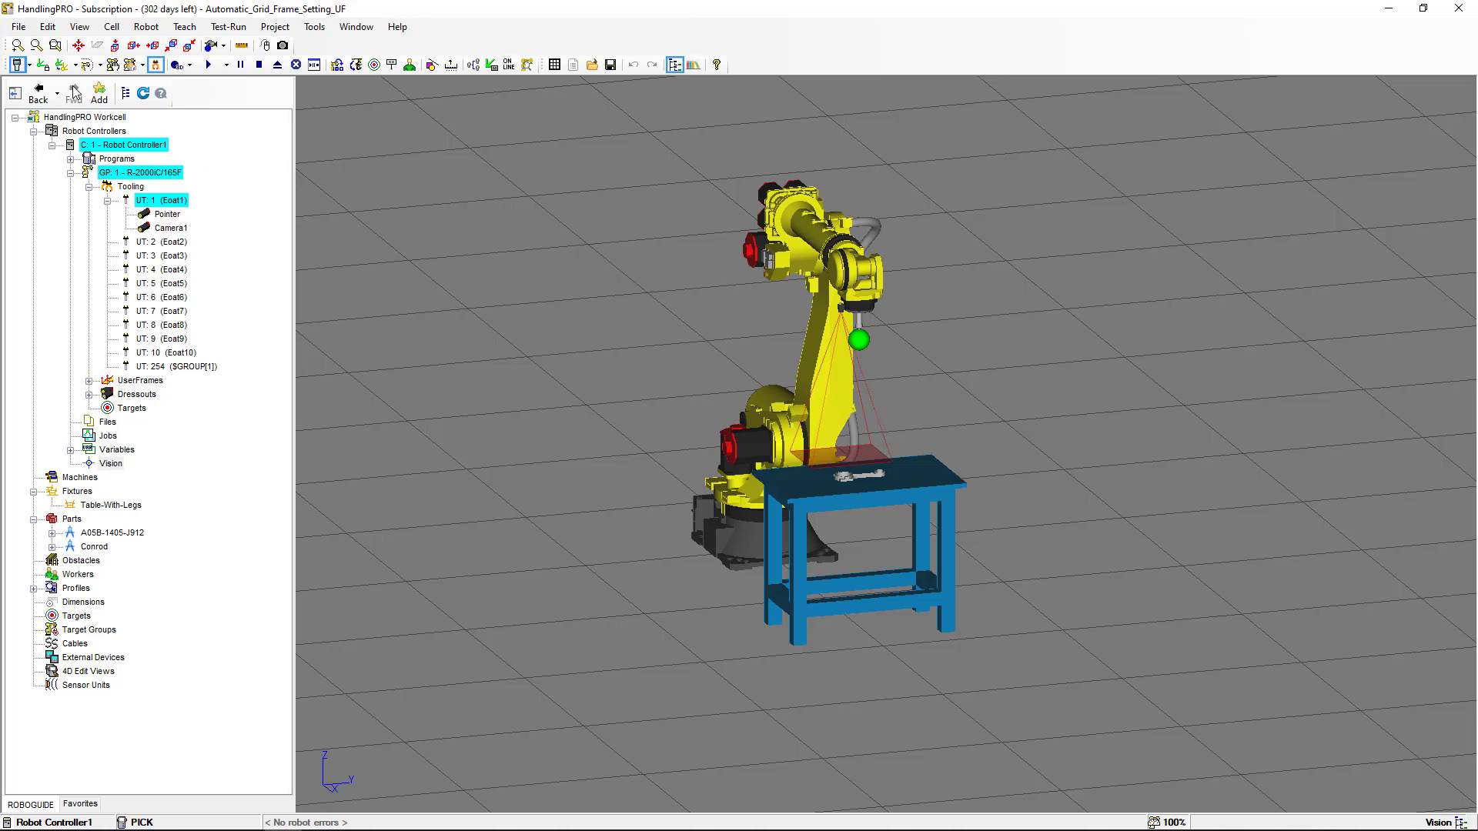
Step: Display the teach tool's coordinate handle at the robot's pointer tip and inspect the end-of-arm camera and pointer up close
{"action": "left_click", "coordinate": [41, 68]}
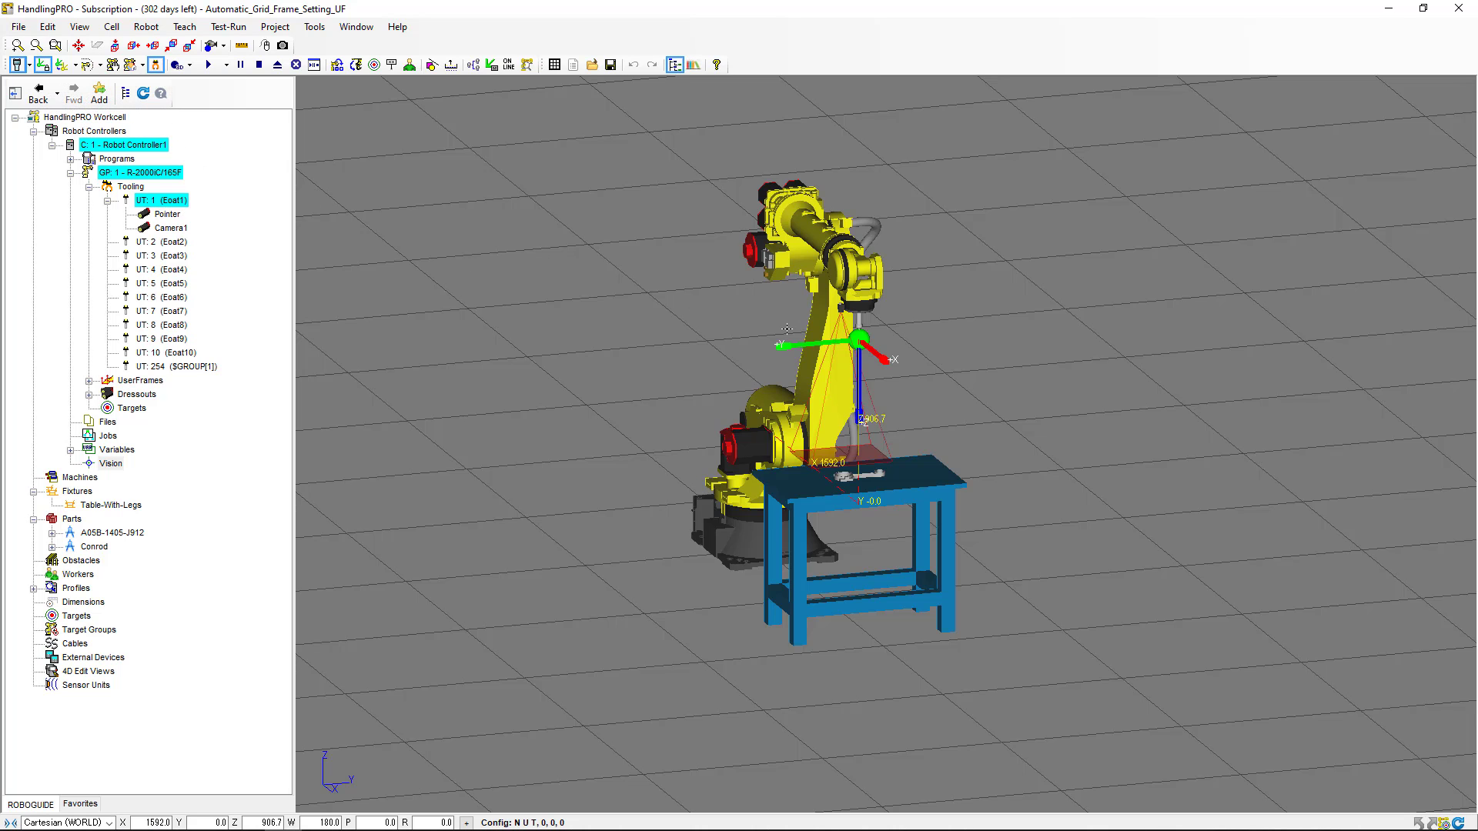
{"action": "scroll", "coordinate": [787, 329], "scroll_direction": "up", "scroll_amount": 5}
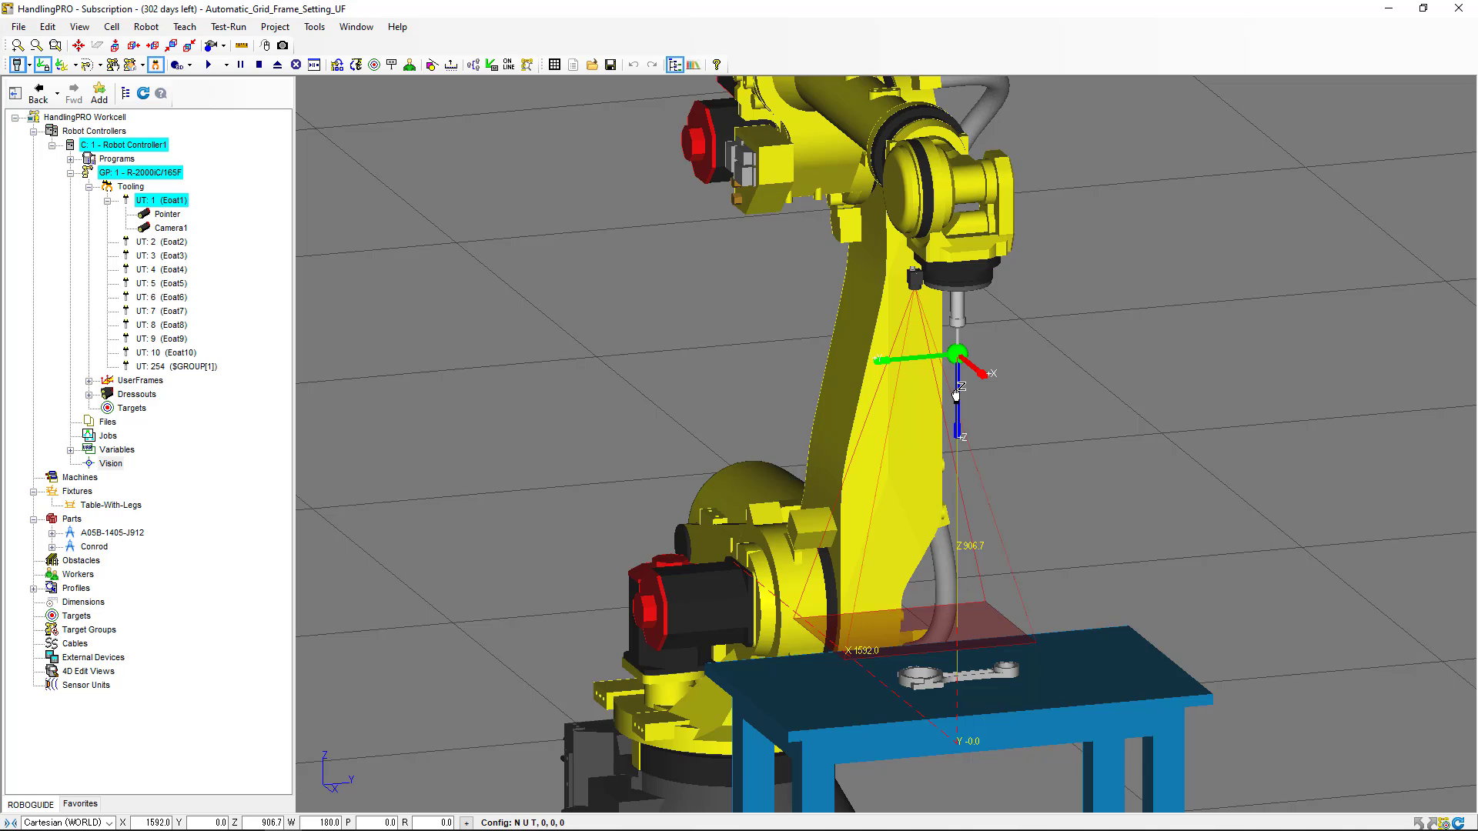
{"action": "scroll", "coordinate": [956, 395], "scroll_direction": "up", "scroll_amount": 4}
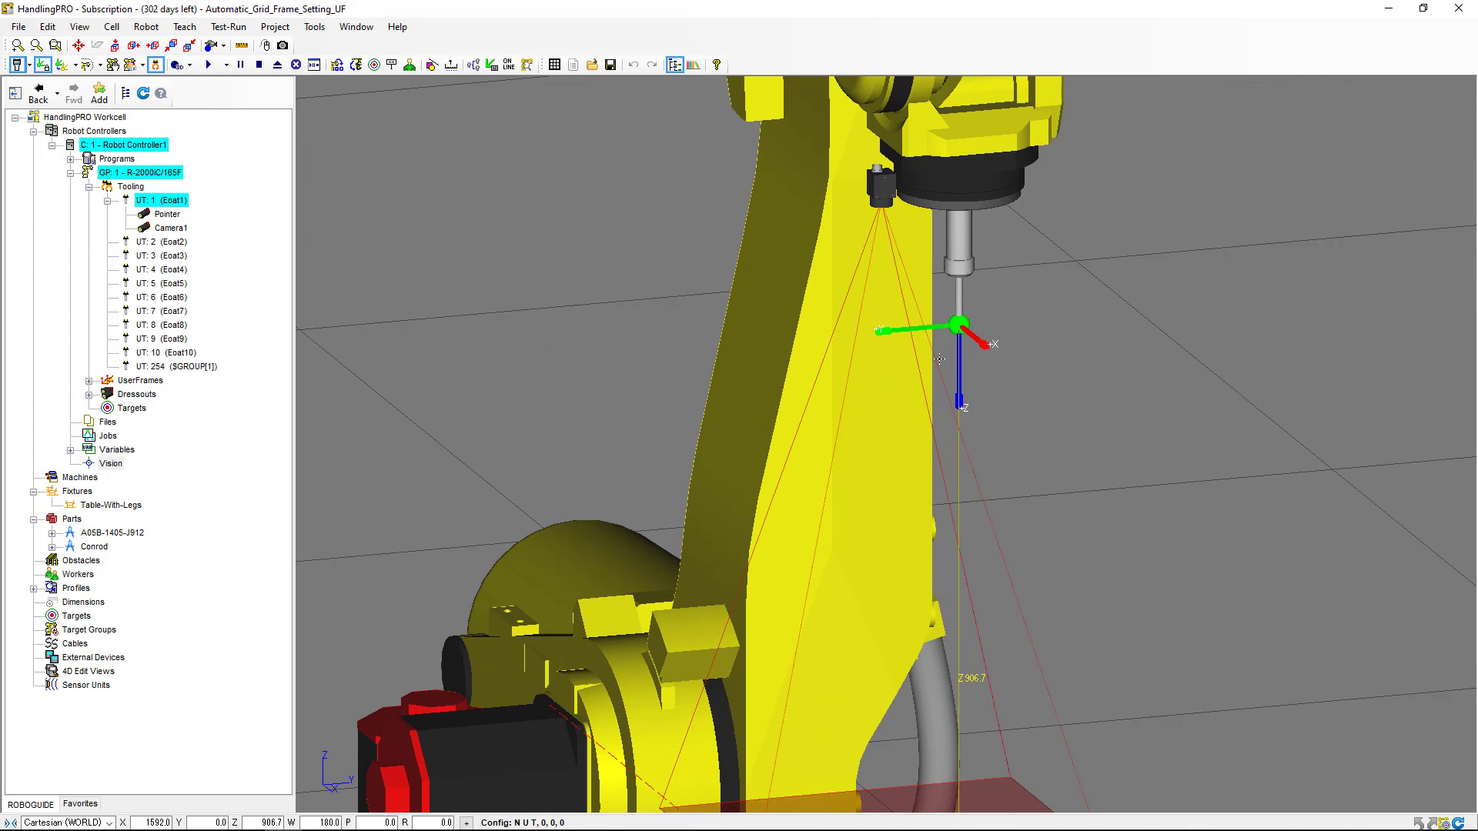
{"action": "scroll", "coordinate": [940, 359], "scroll_direction": "up", "scroll_amount": 3}
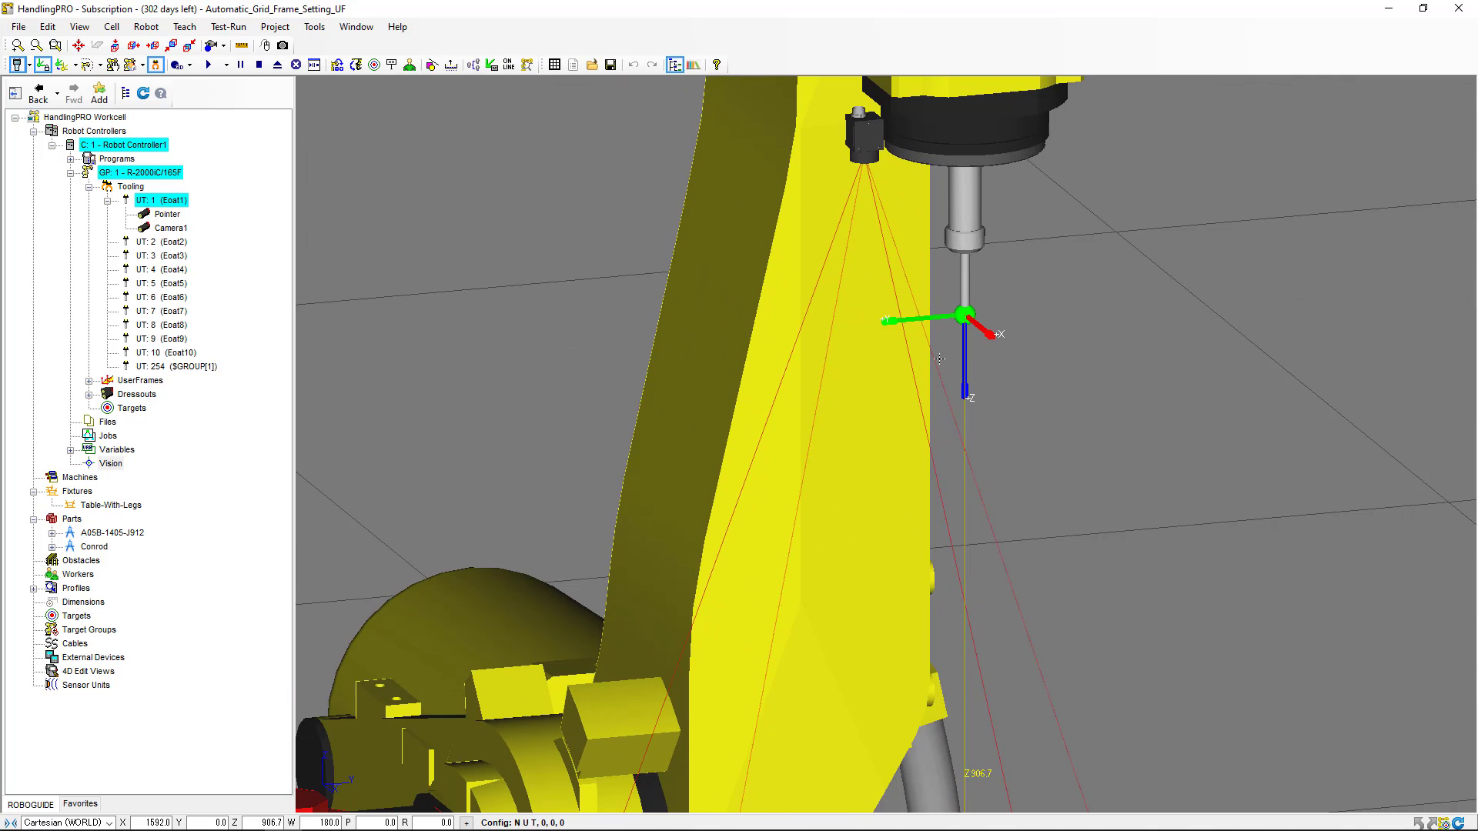
Step: Check the location of user frame UF: 1 (UFrame1) relative to the table in its properties and close them without changes
{"action": "scroll", "coordinate": [940, 359], "scroll_direction": "down", "scroll_amount": 8}
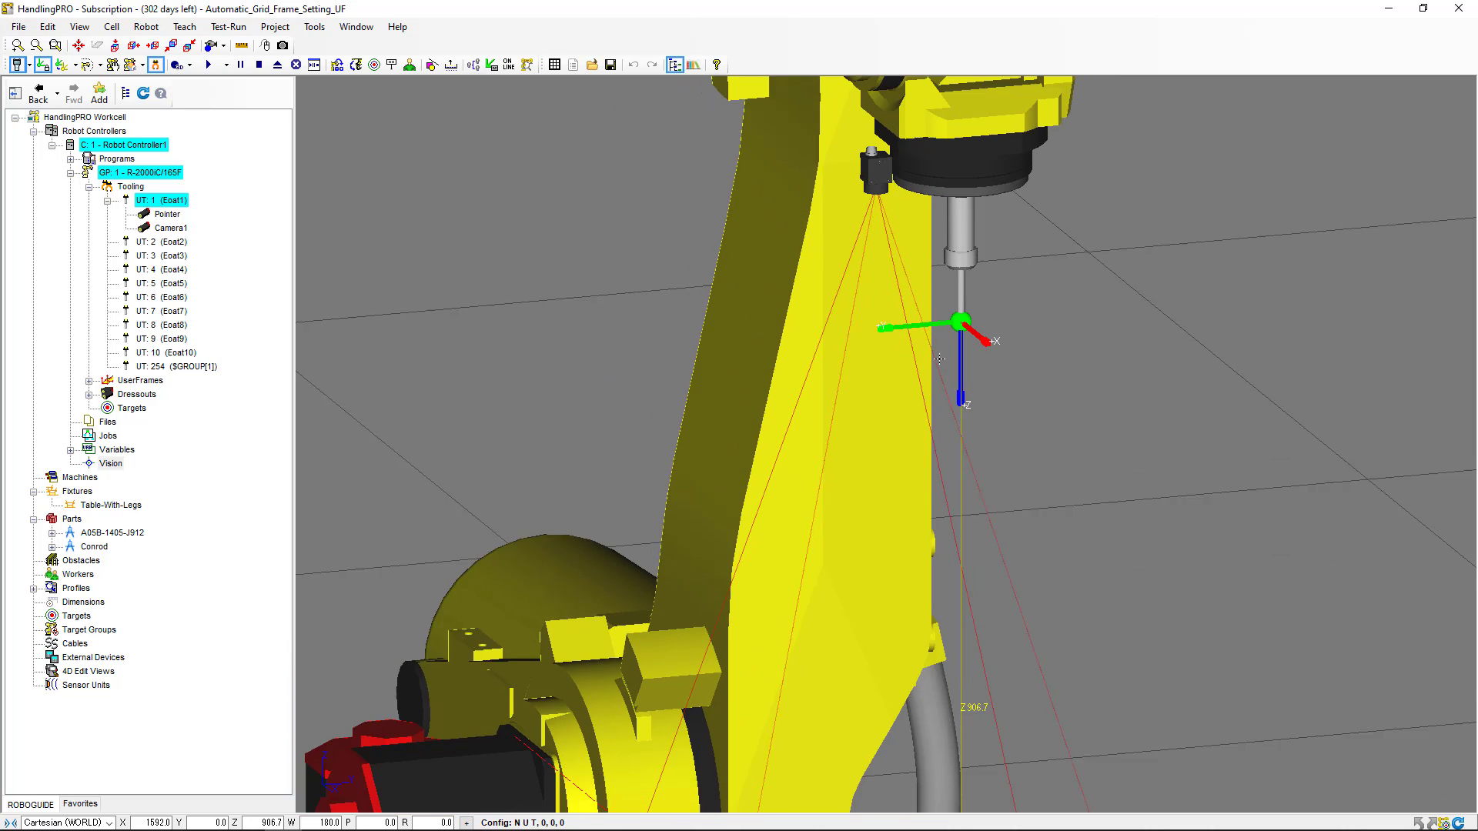
{"action": "scroll", "coordinate": [940, 359], "scroll_direction": "down", "scroll_amount": 4}
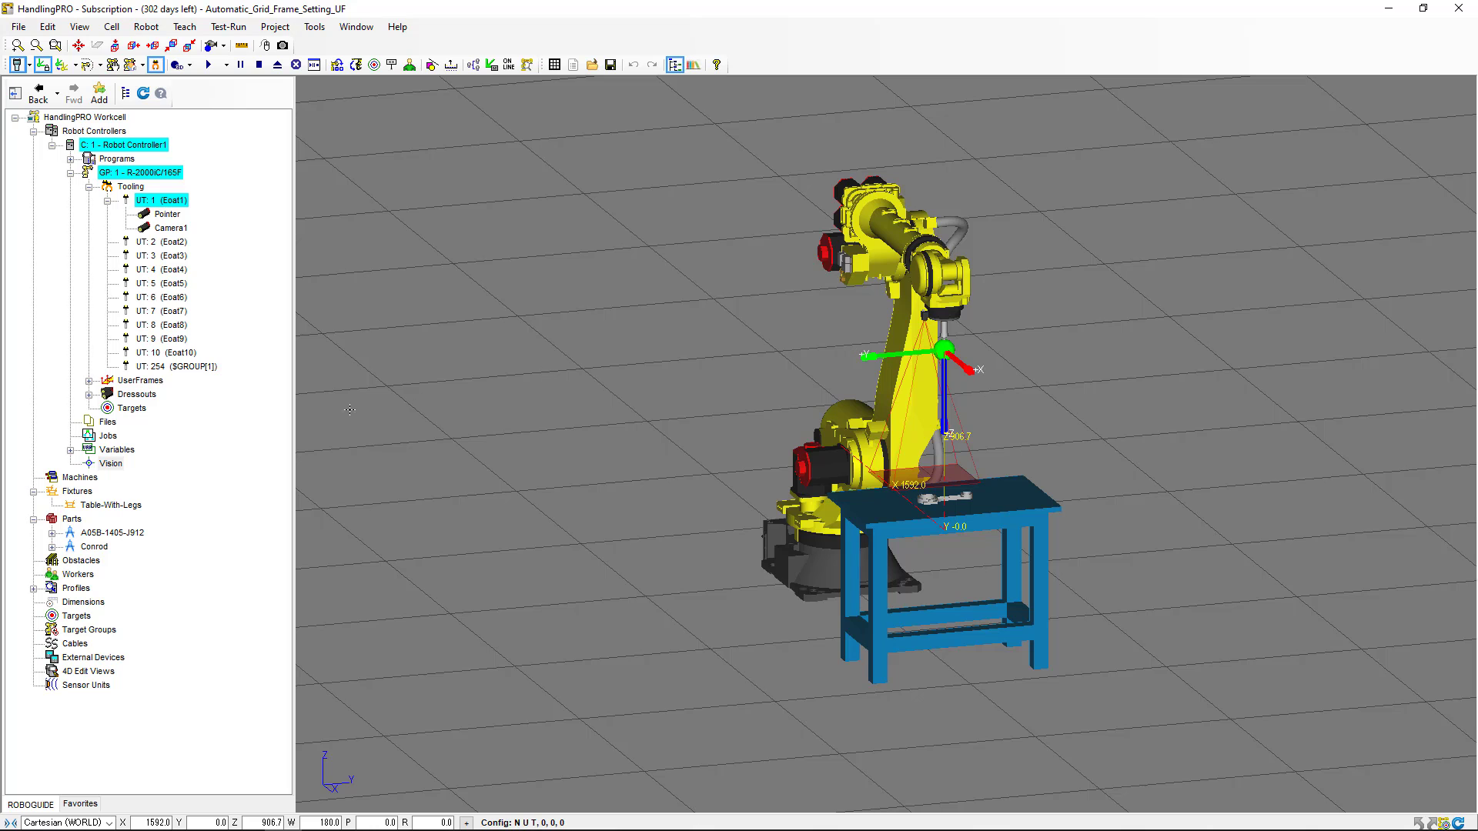
{"action": "left_click", "coordinate": [88, 381]}
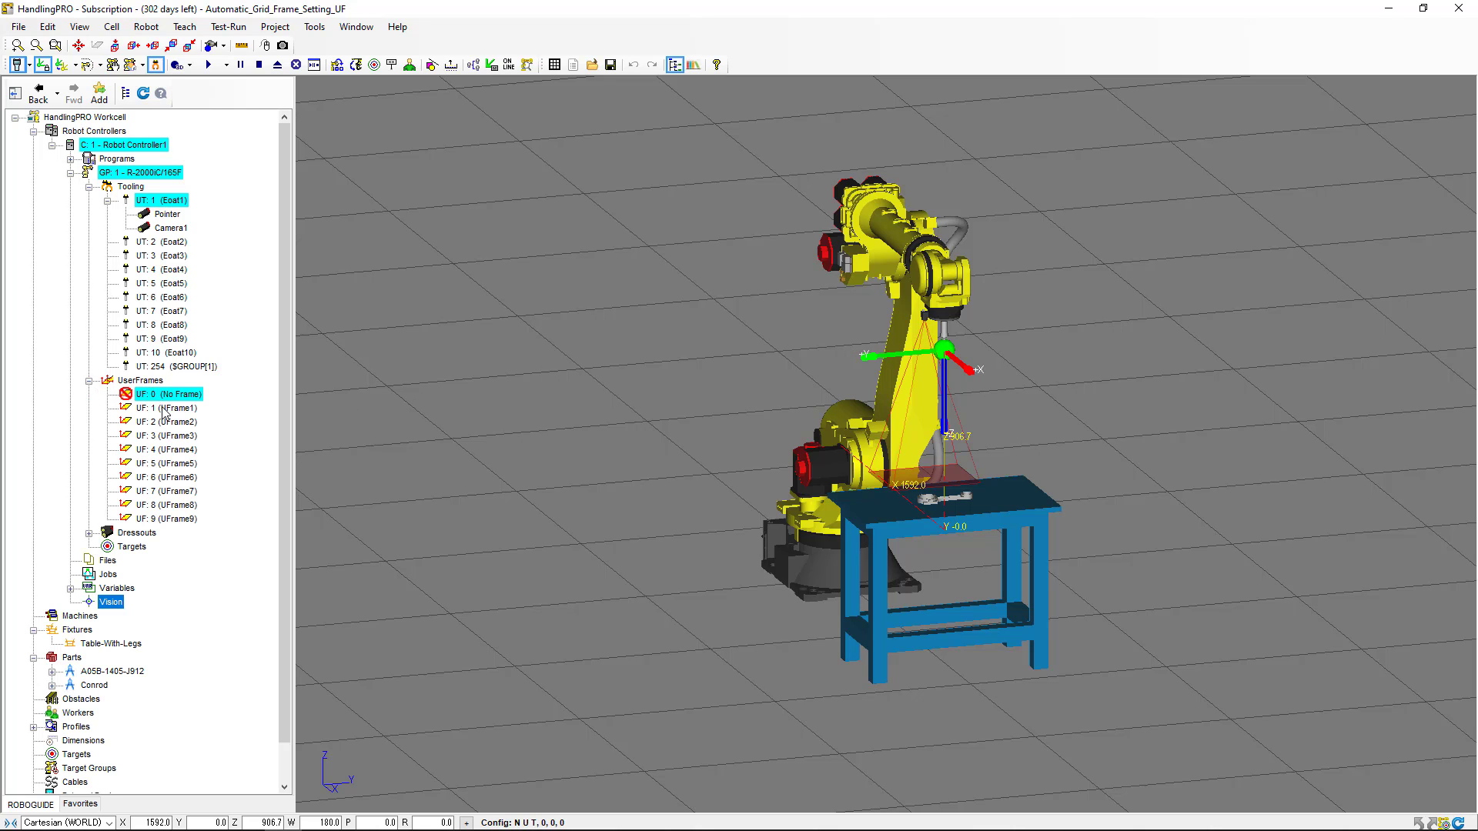
{"action": "left_click", "coordinate": [163, 409]}
{"action": "right_click", "coordinate": [163, 409]}
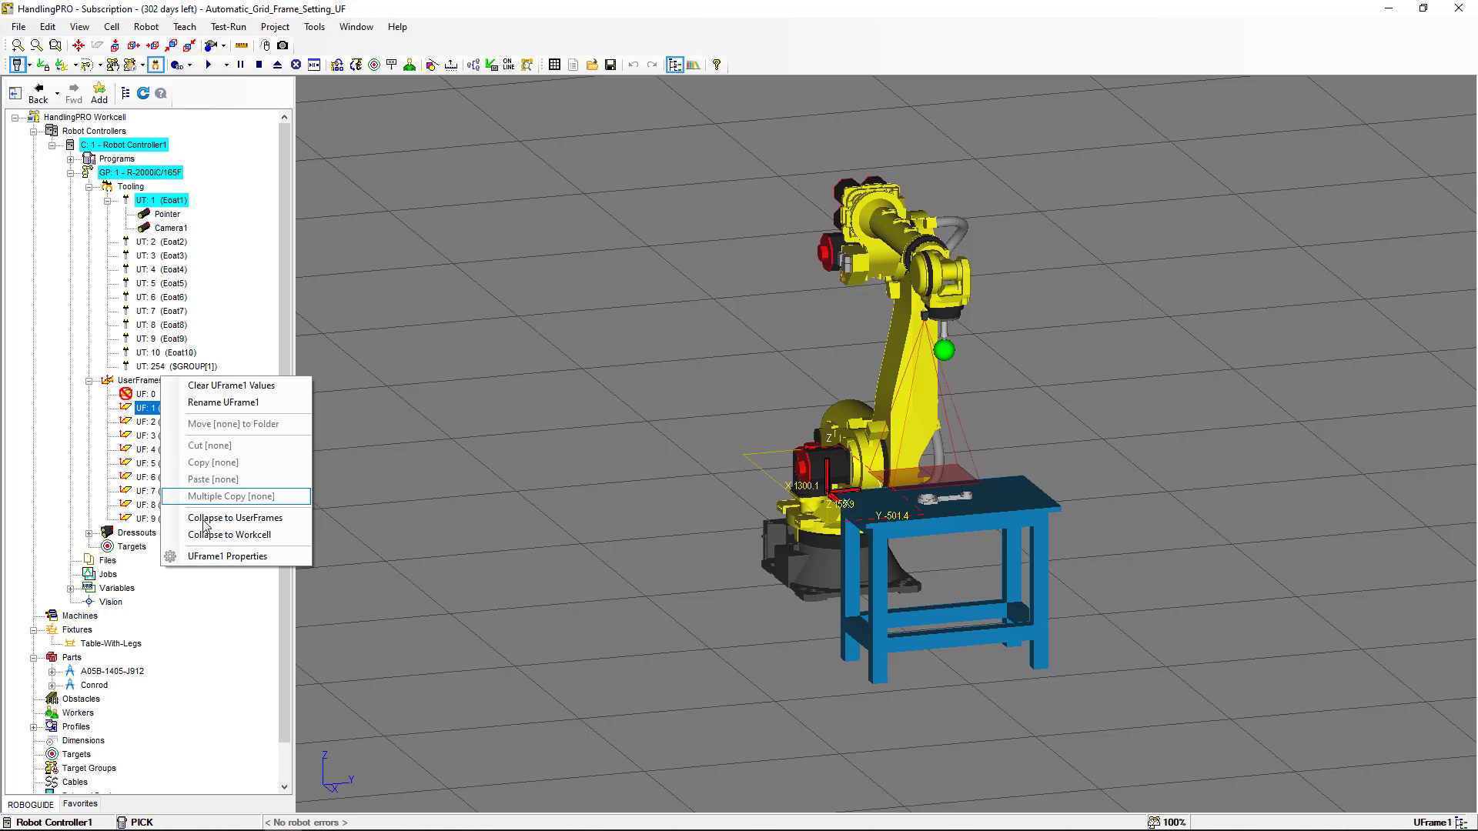
{"action": "left_click", "coordinate": [196, 553]}
{"action": "scroll", "coordinate": [861, 471], "scroll_direction": "up", "scroll_amount": 5}
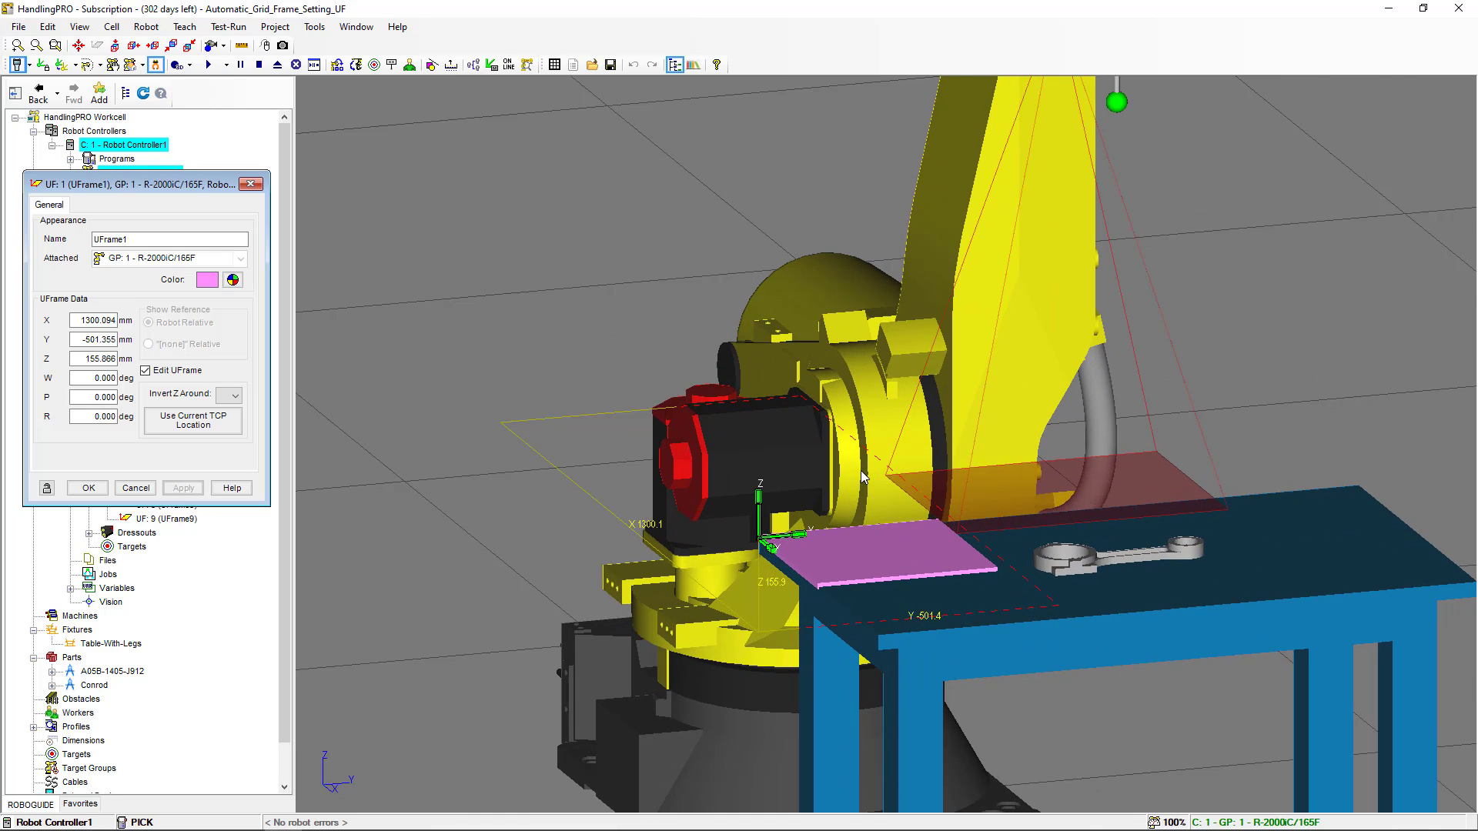
{"action": "scroll", "coordinate": [853, 483], "scroll_direction": "down", "scroll_amount": 8}
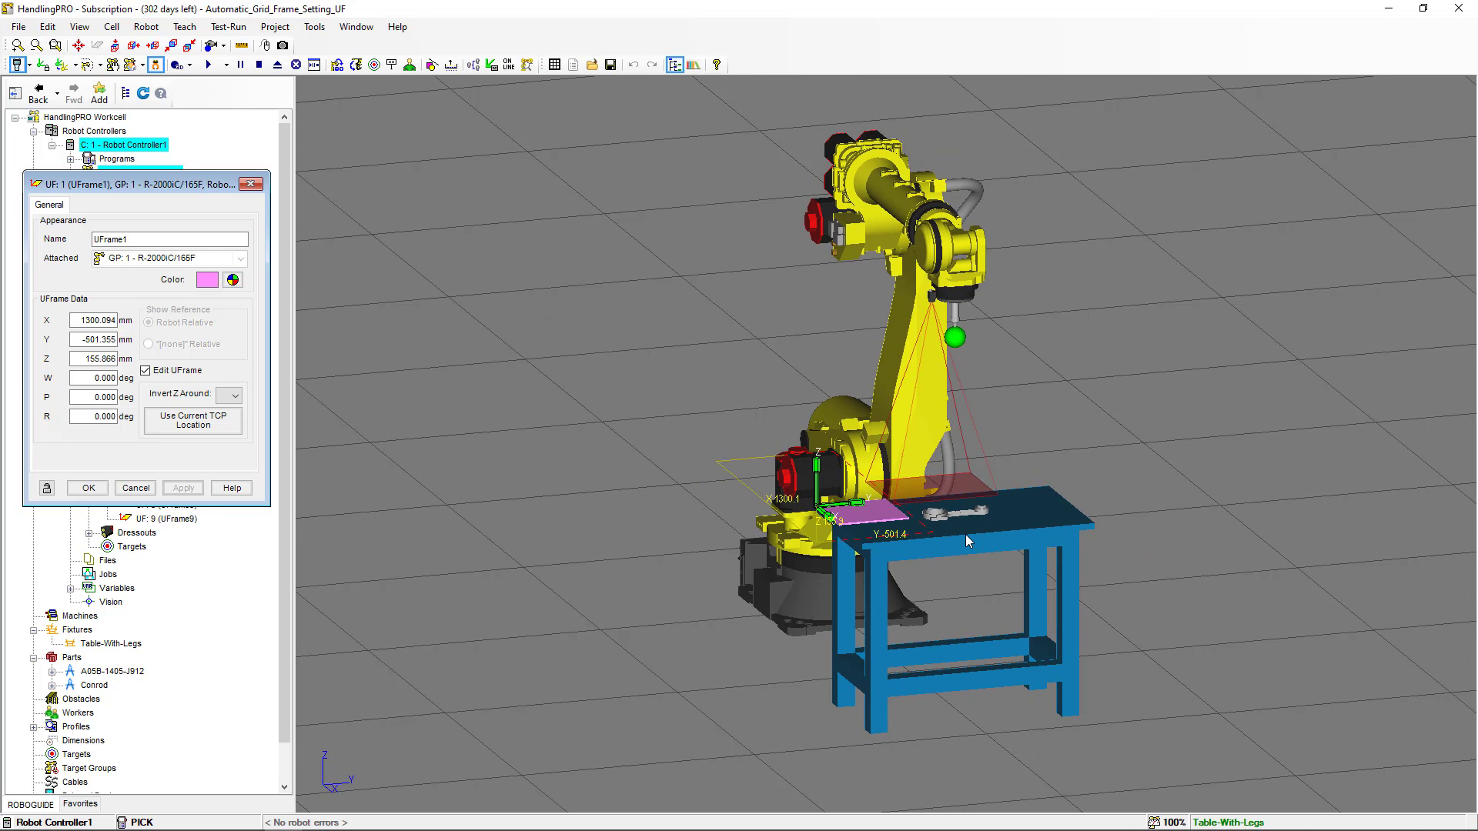
{"action": "left_click", "coordinate": [135, 488]}
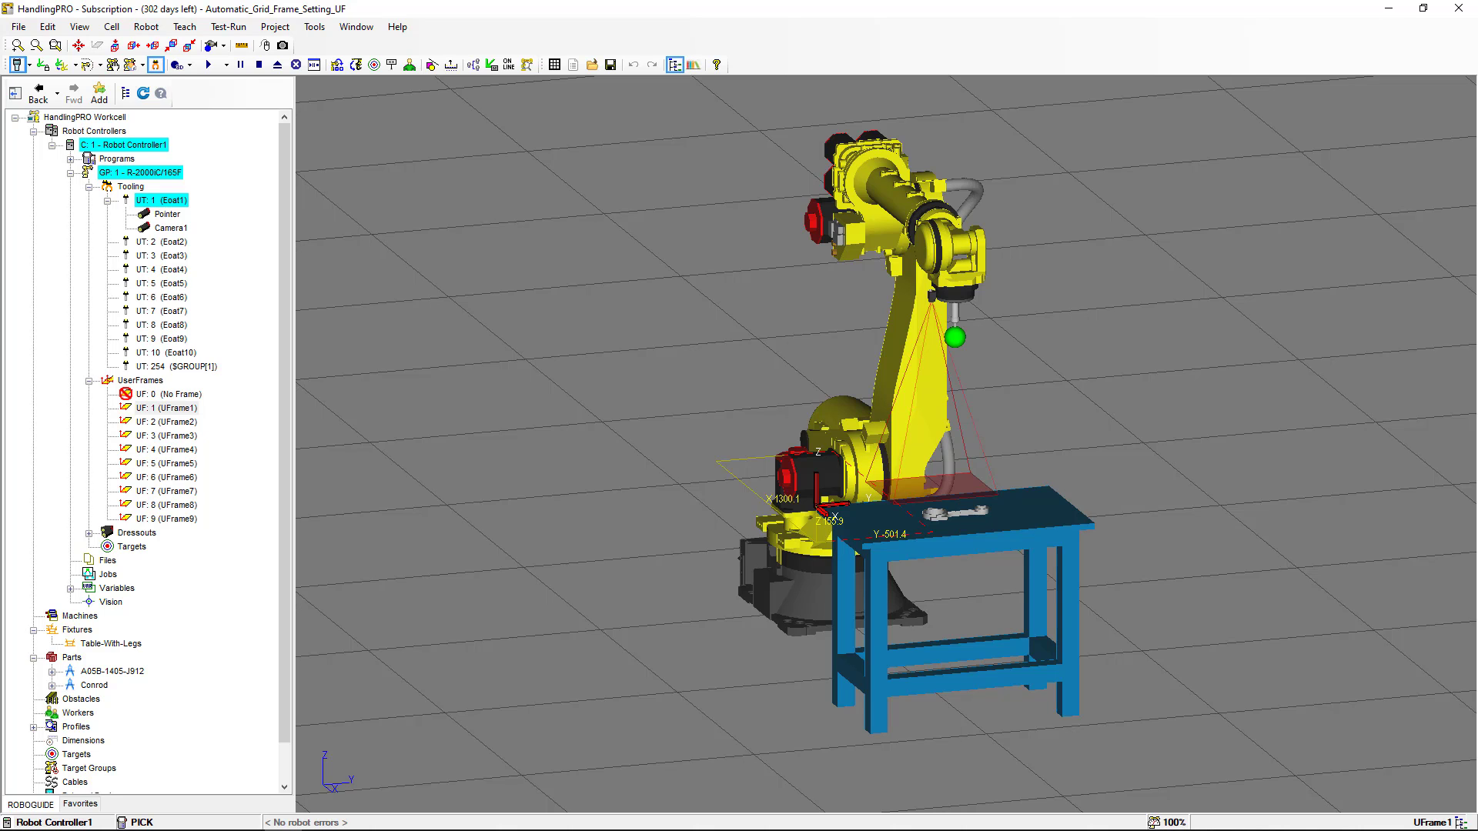
Step: In the Table-With-Legs fixture, replace the Conrod part with the A05B-1405-J912 calibration grid
{"action": "double_click", "coordinate": [837, 525]}
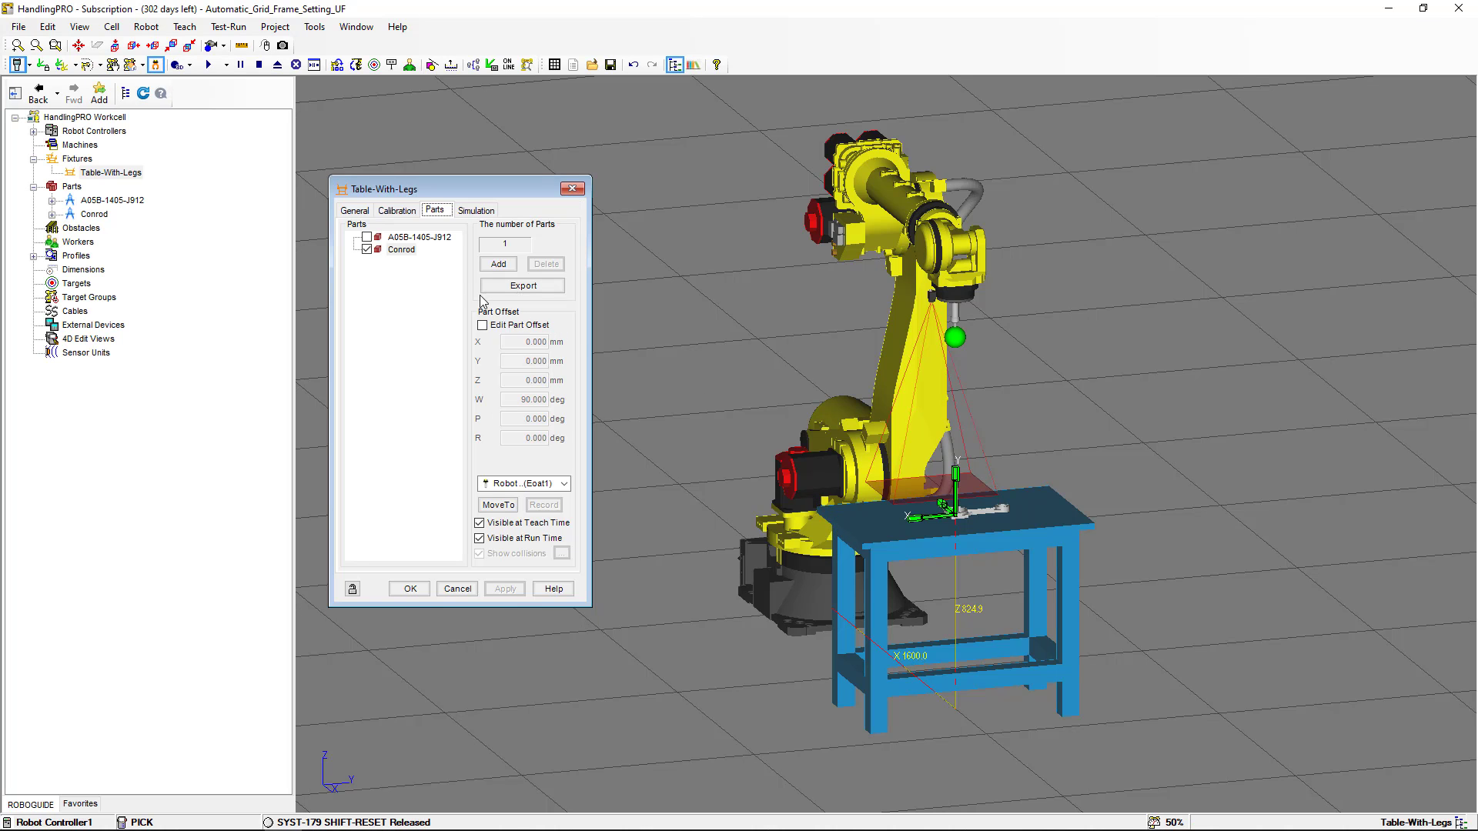
{"action": "left_click", "coordinate": [367, 249]}
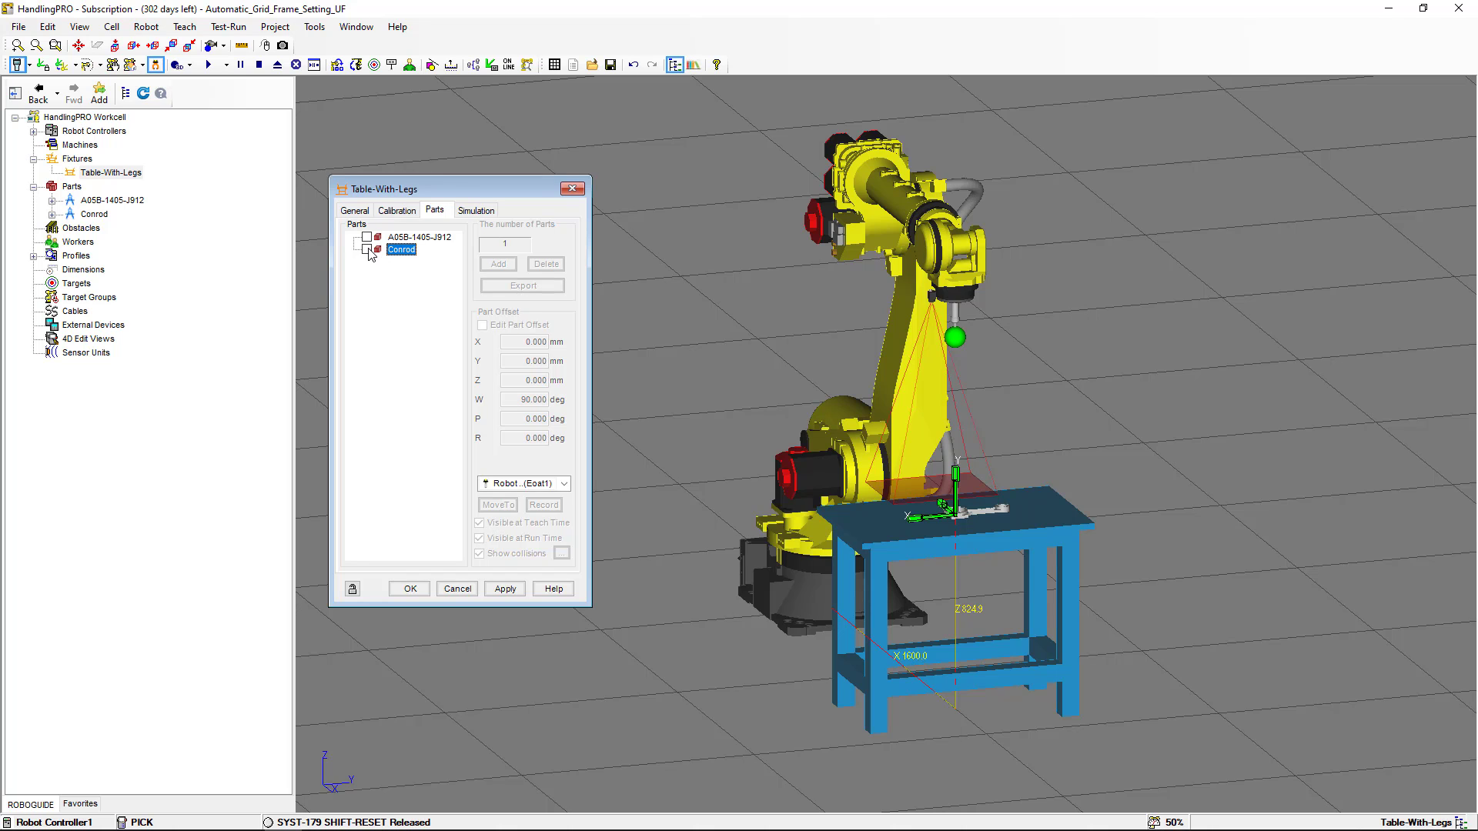
{"action": "left_click", "coordinate": [514, 593]}
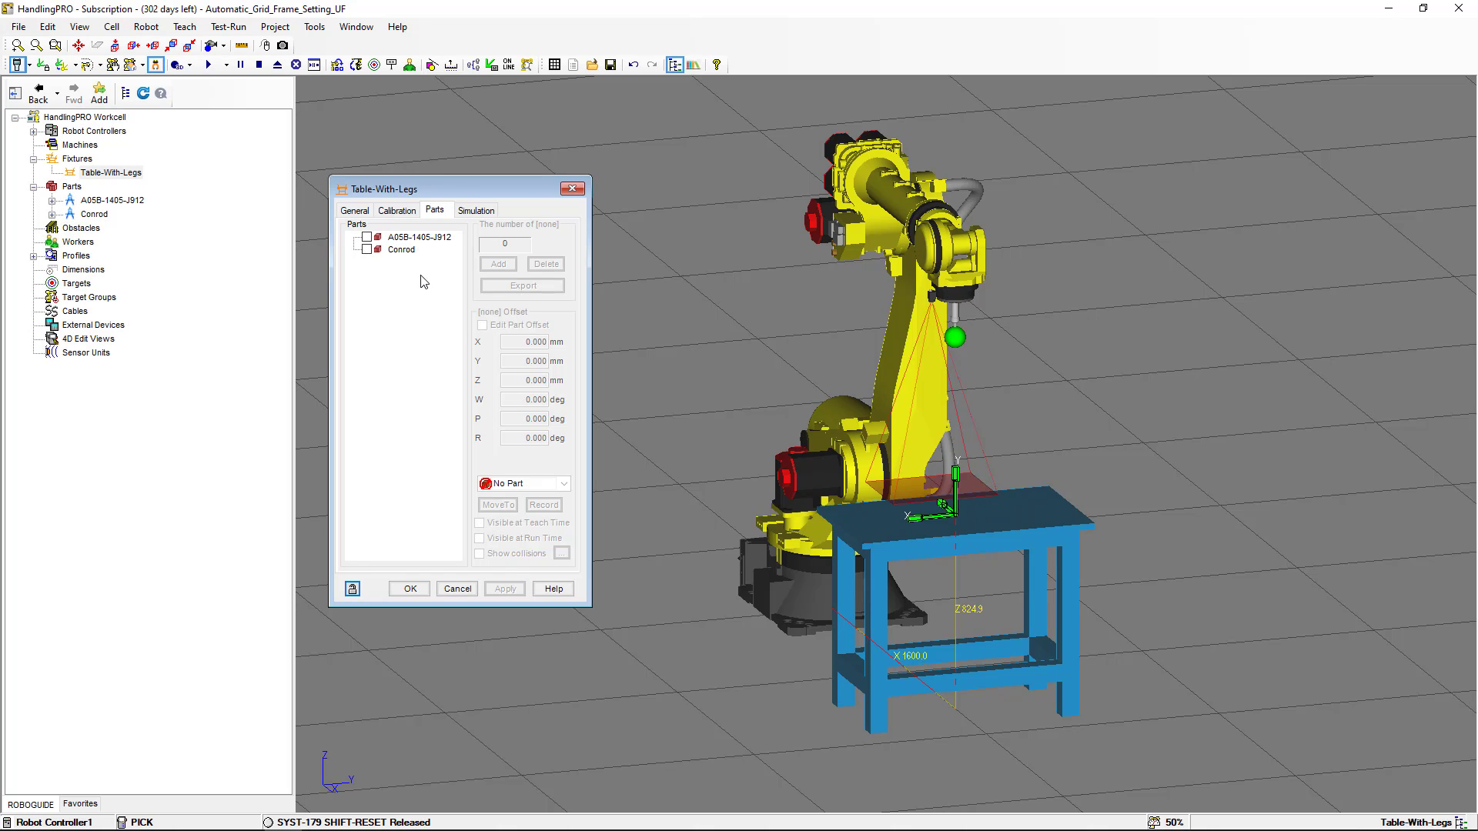
{"action": "left_click", "coordinate": [367, 237]}
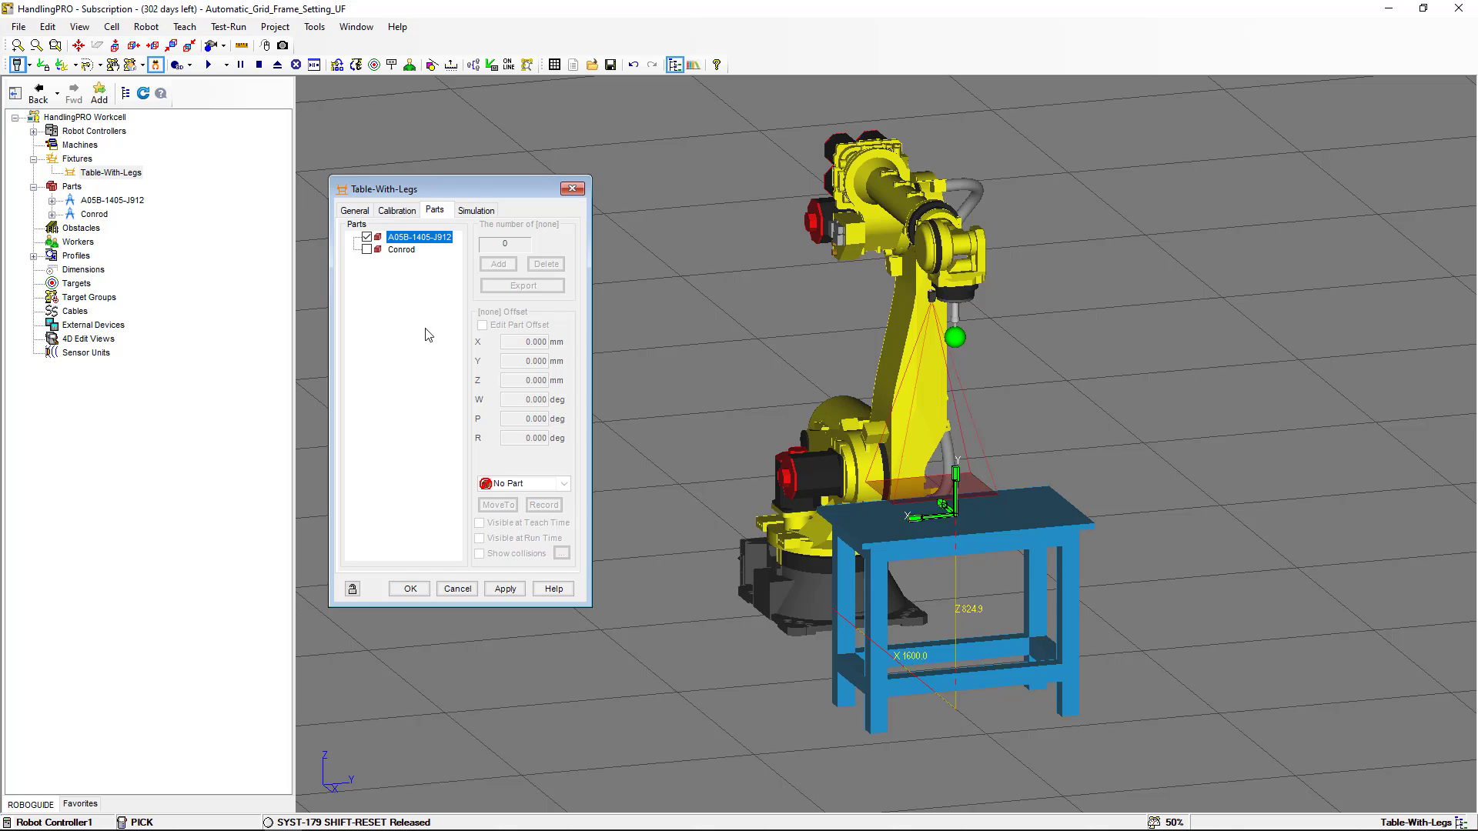
{"action": "left_click", "coordinate": [515, 591]}
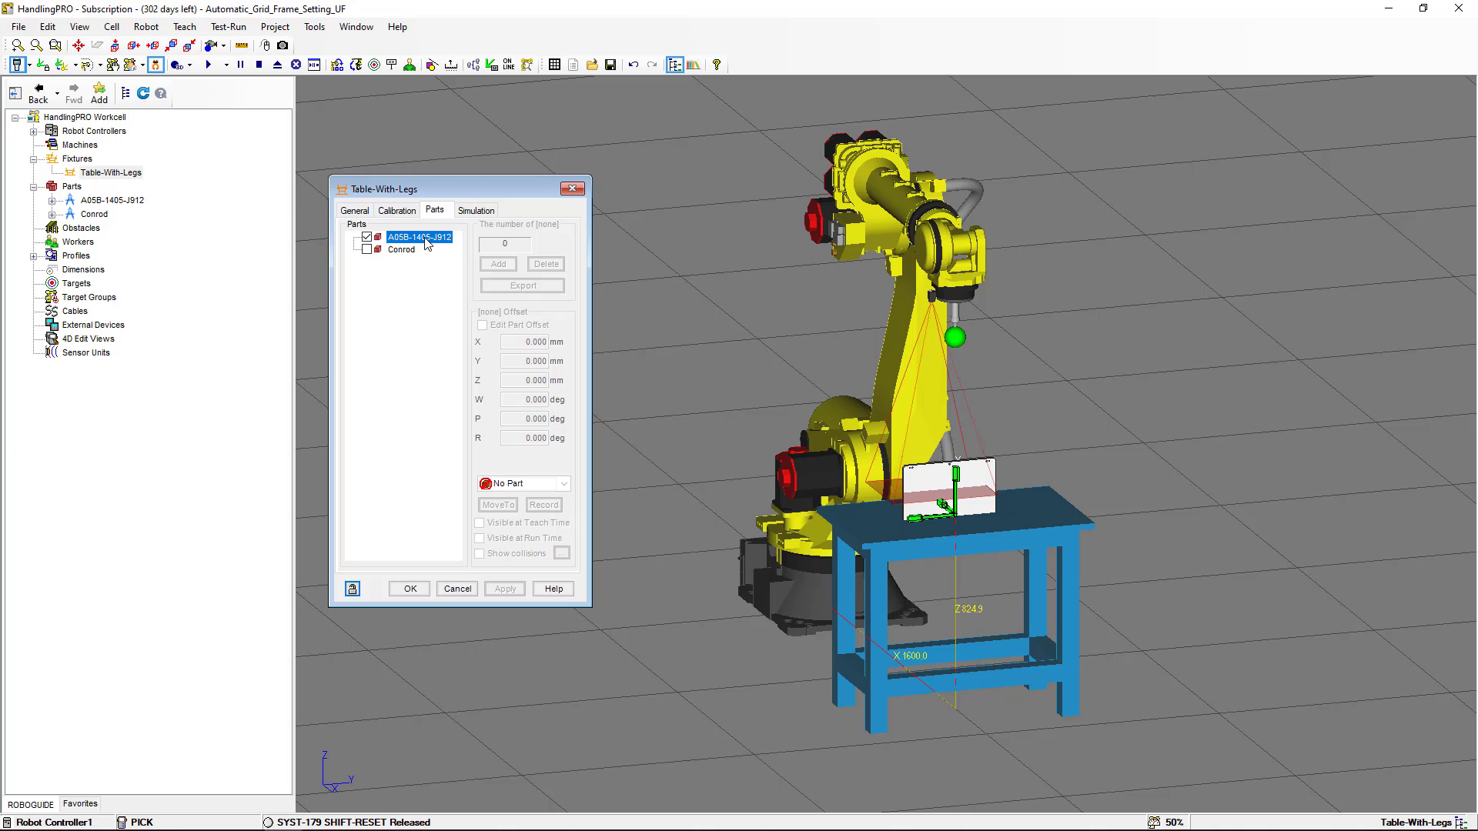
Step: Lay the A05B-1405-J912 grid flat on the table with part offset W -90 deg and Y 1 mm, and accept the fixture properties
{"action": "left_click", "coordinate": [483, 325]}
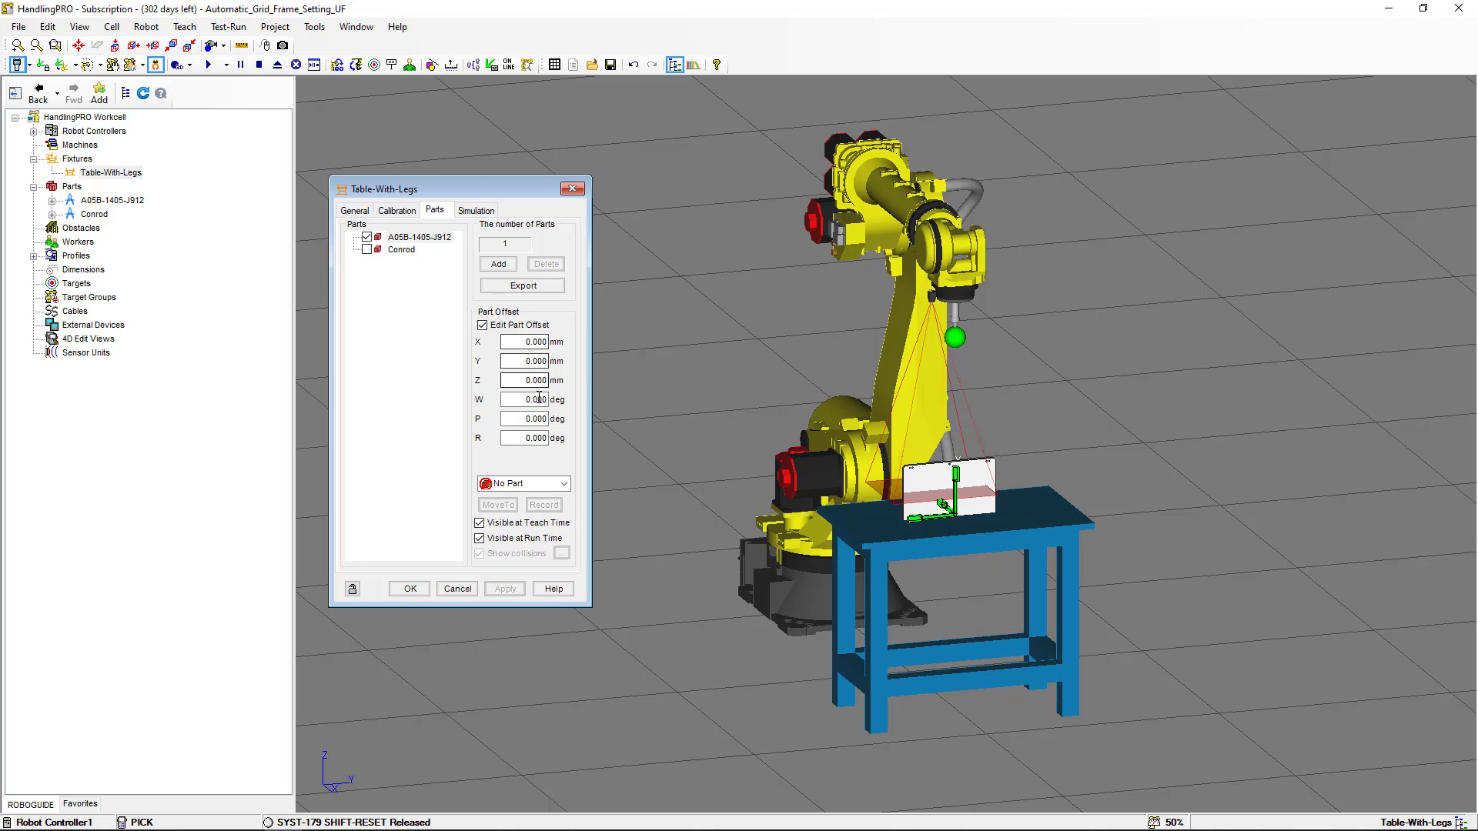
{"action": "left_click", "coordinate": [537, 398]}
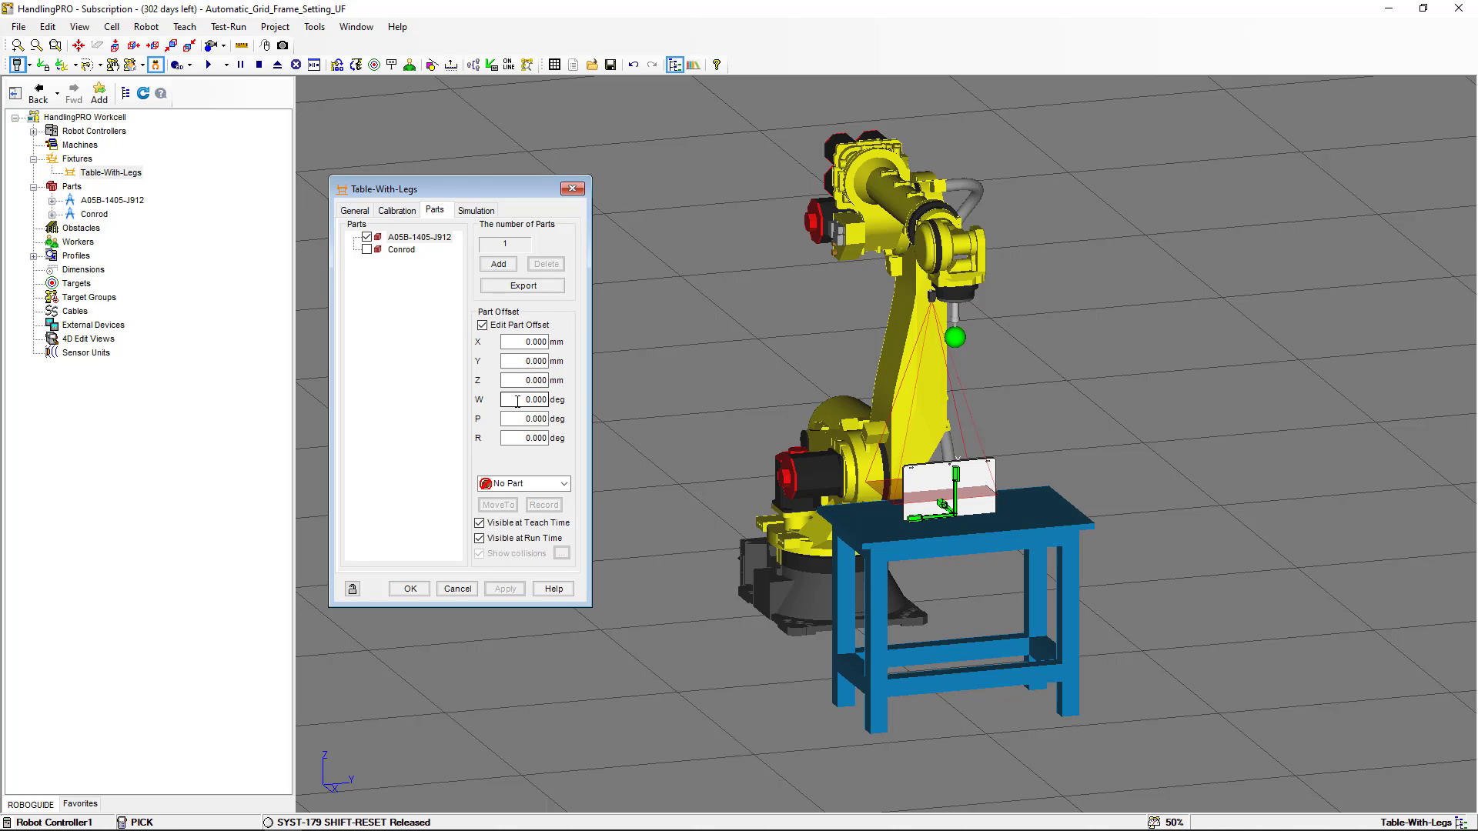
{"action": "left_click", "coordinate": [911, 522]}
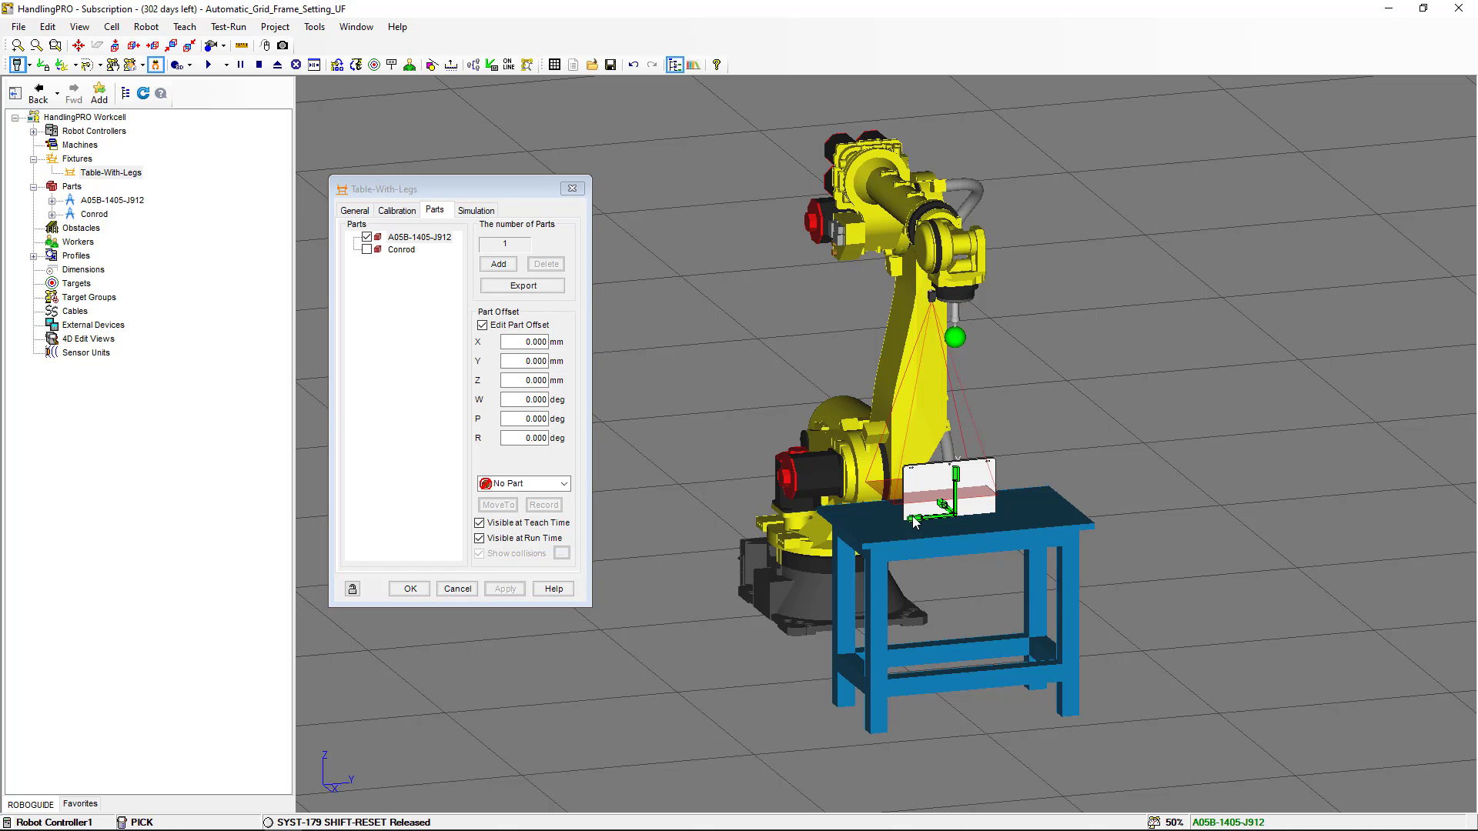
{"action": "left_click_drag", "start_coordinate": [916, 528], "coordinate": [894, 409], "text": "ctrl"}
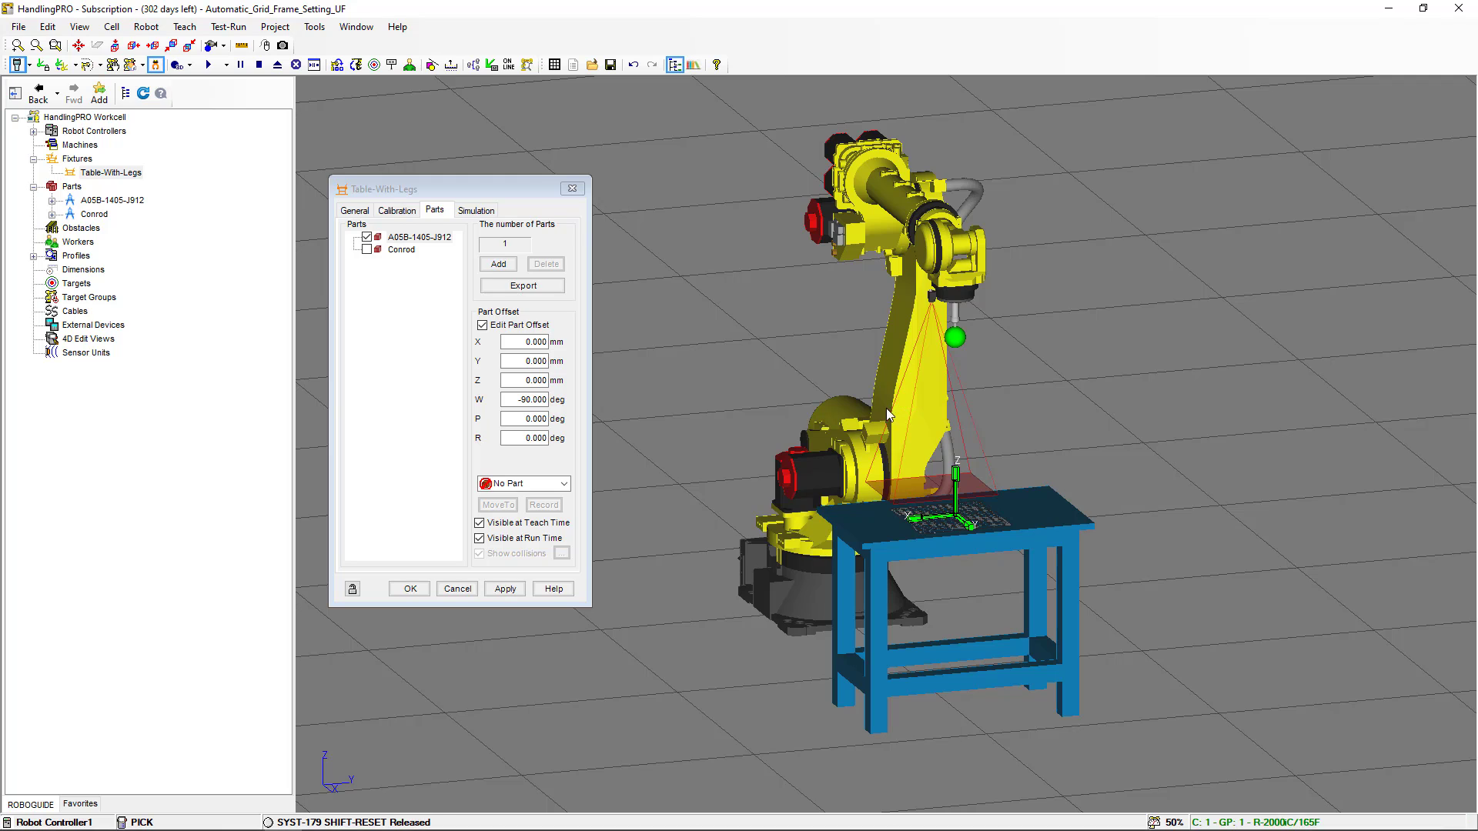
{"action": "left_click", "coordinate": [527, 361]}
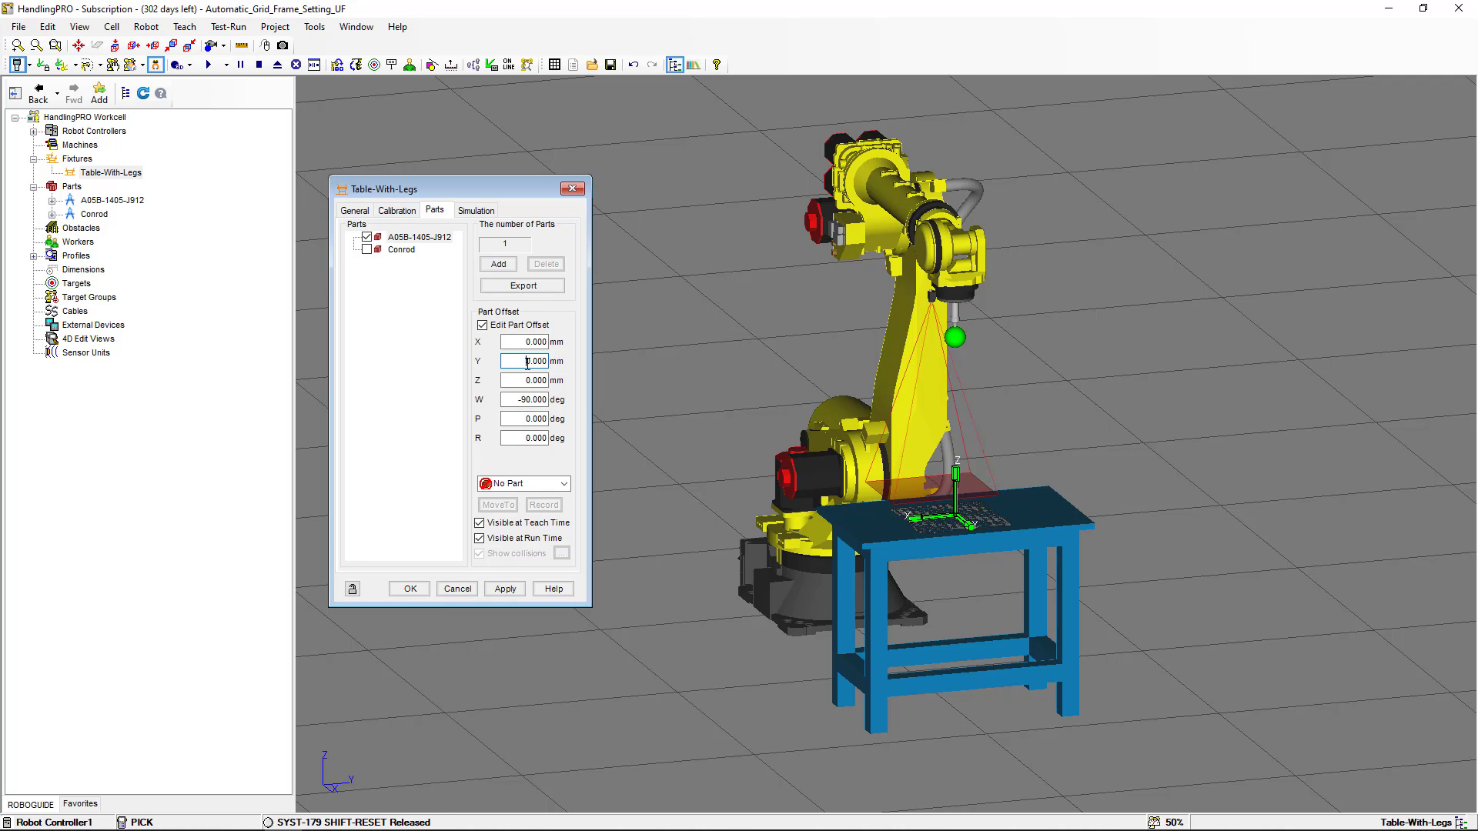
{"action": "type", "text": "1"}
{"action": "left_click", "coordinate": [505, 589]}
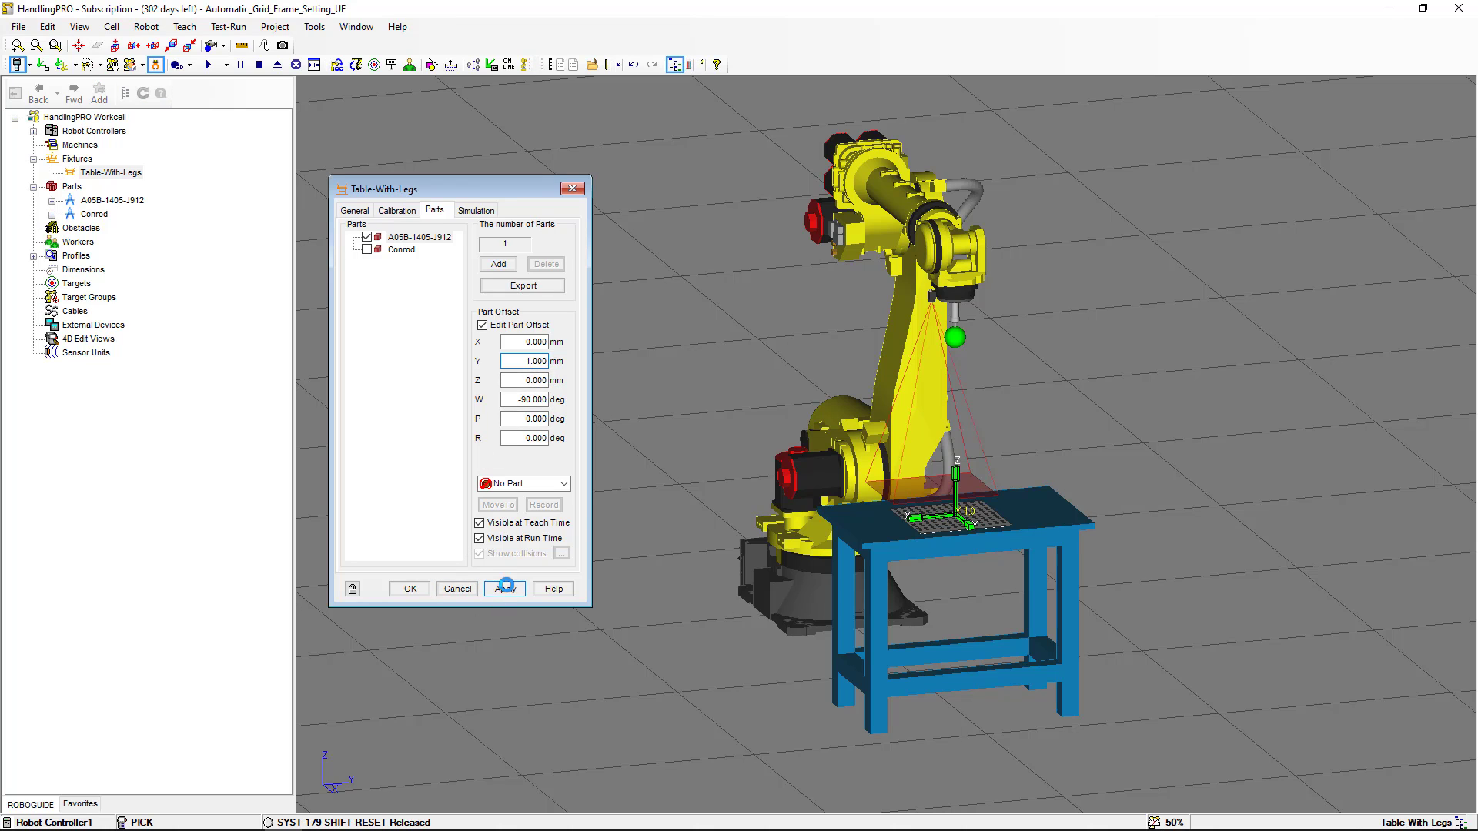
{"action": "left_click", "coordinate": [413, 589]}
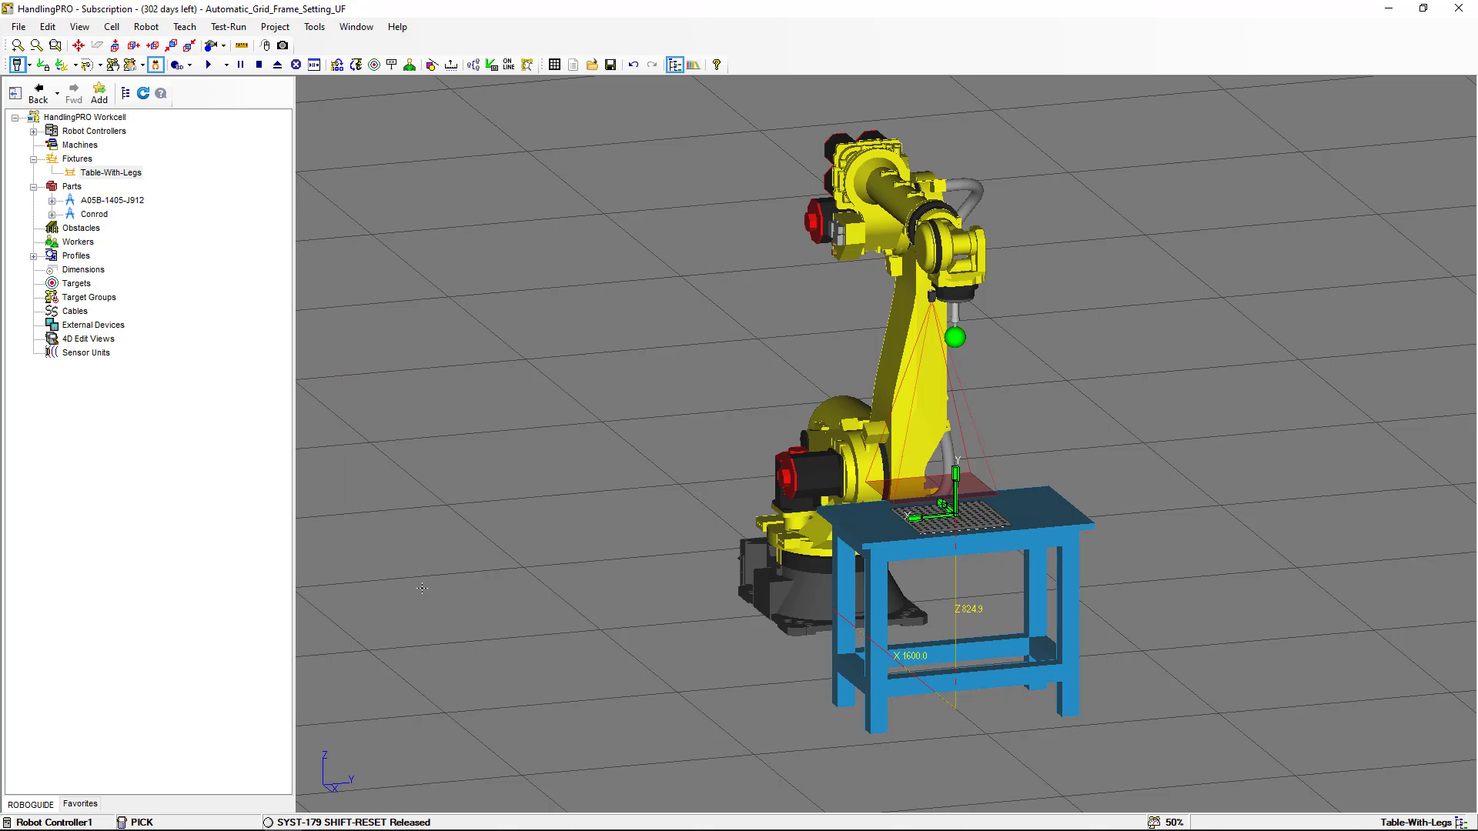
Step: Switch to the virtual teach pendant and move the robot to position register PR[2], Calibration P1
{"action": "key", "text": "alt+Tab"}
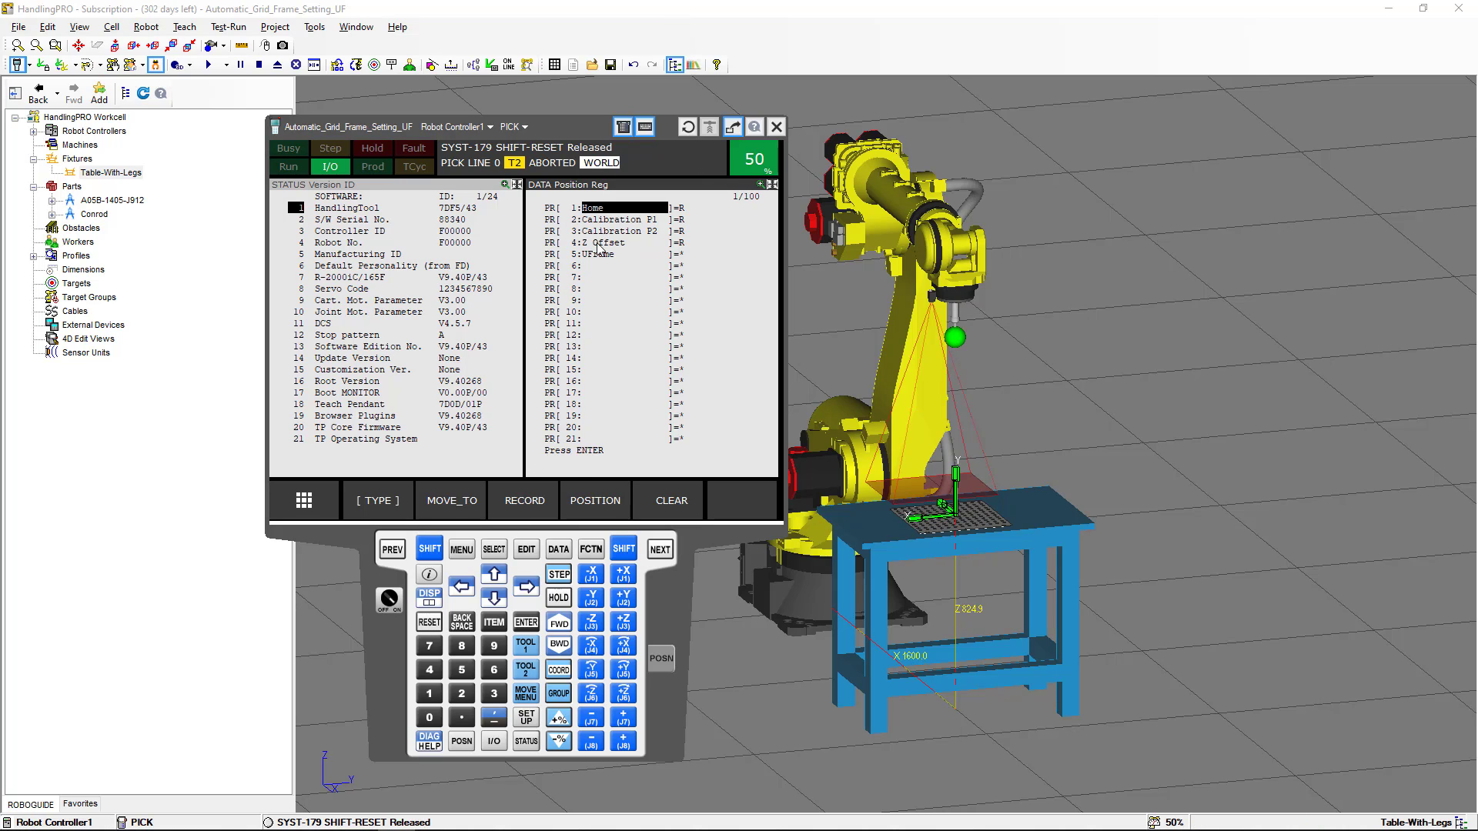
{"action": "left_click", "coordinate": [494, 598]}
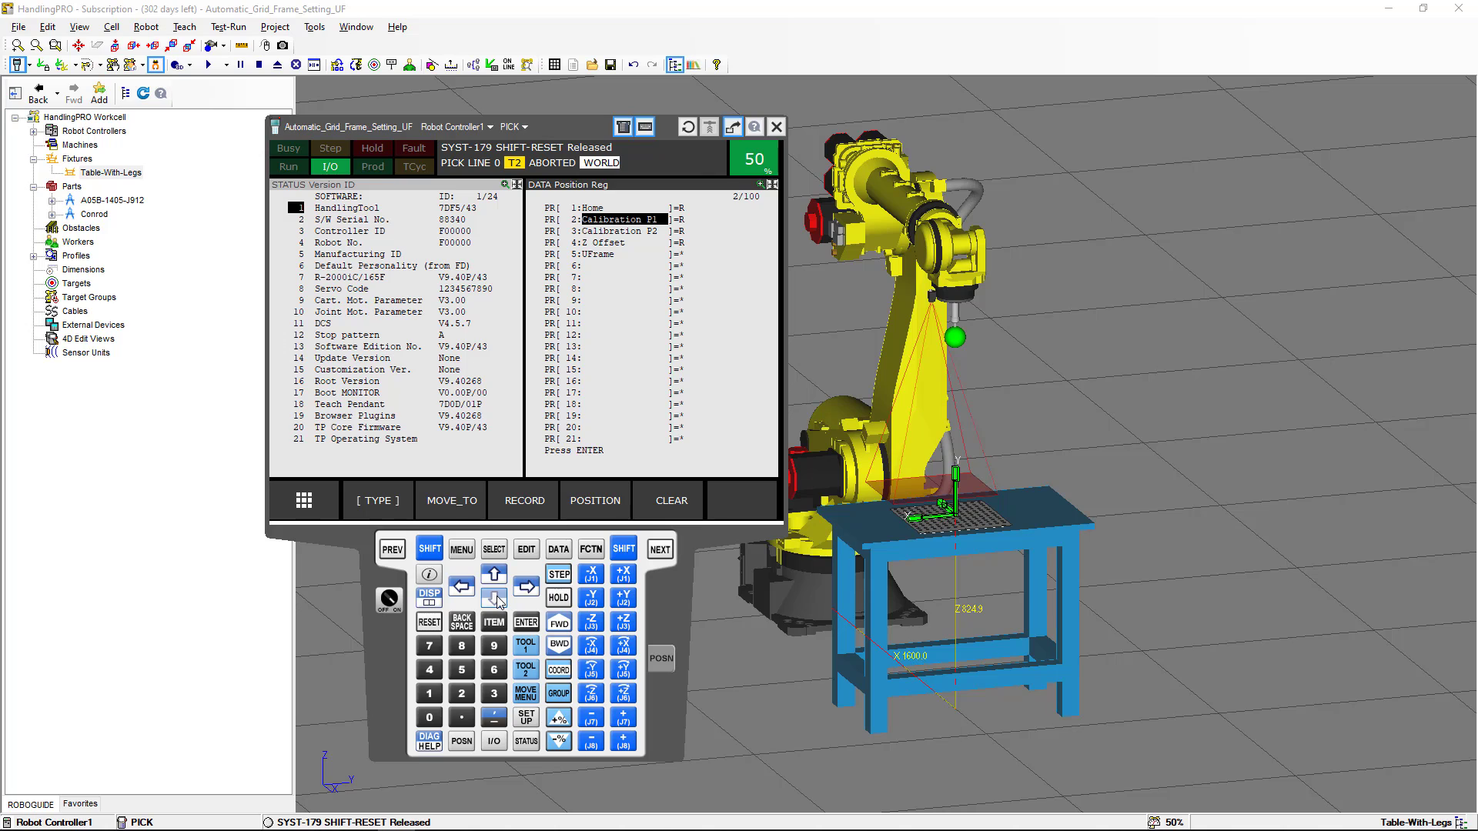
{"action": "left_click", "coordinate": [495, 597]}
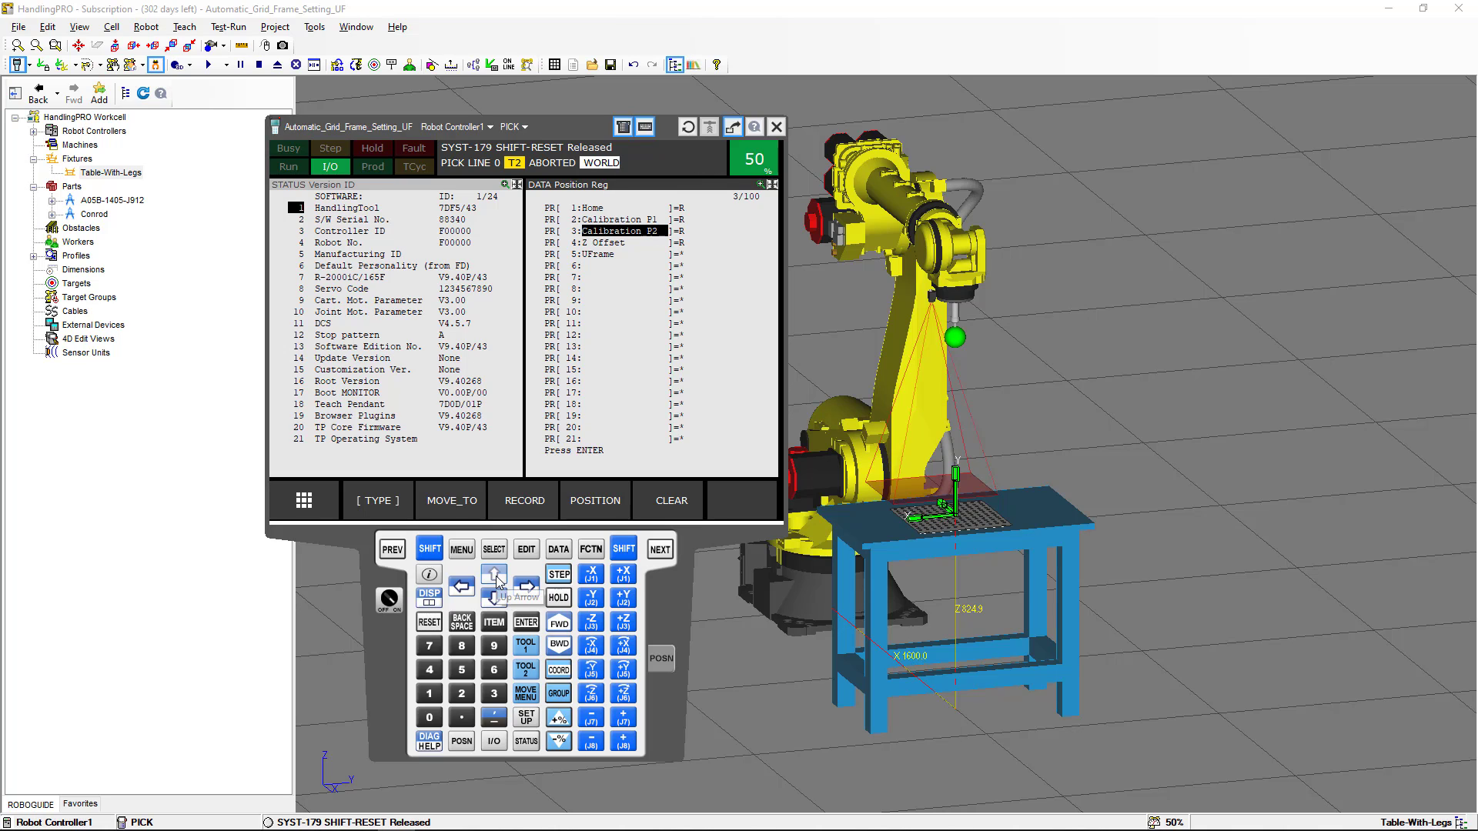
{"action": "left_click", "coordinate": [496, 579]}
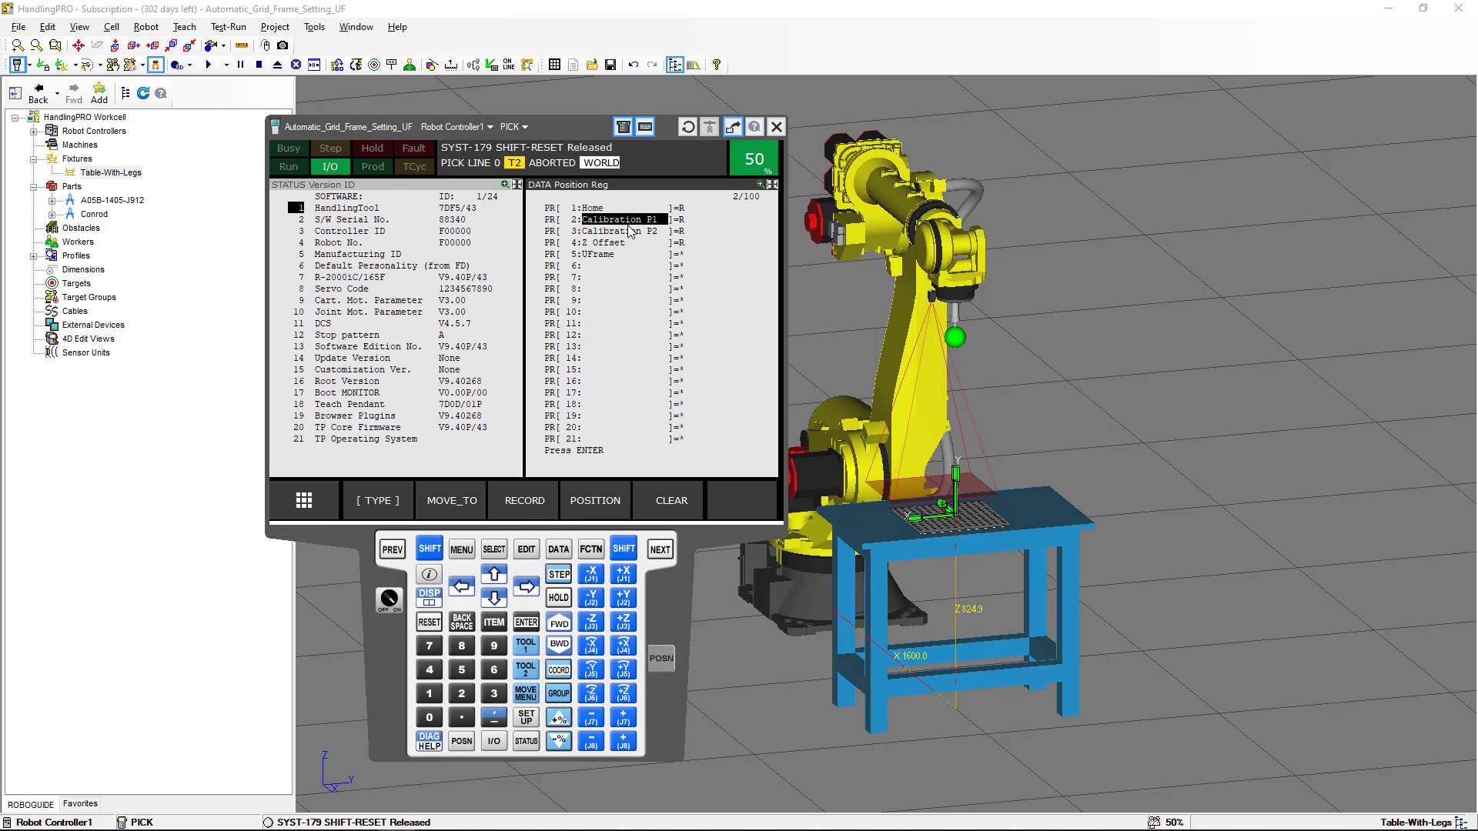
{"action": "left_click", "coordinate": [428, 551]}
{"action": "left_click", "coordinate": [451, 502]}
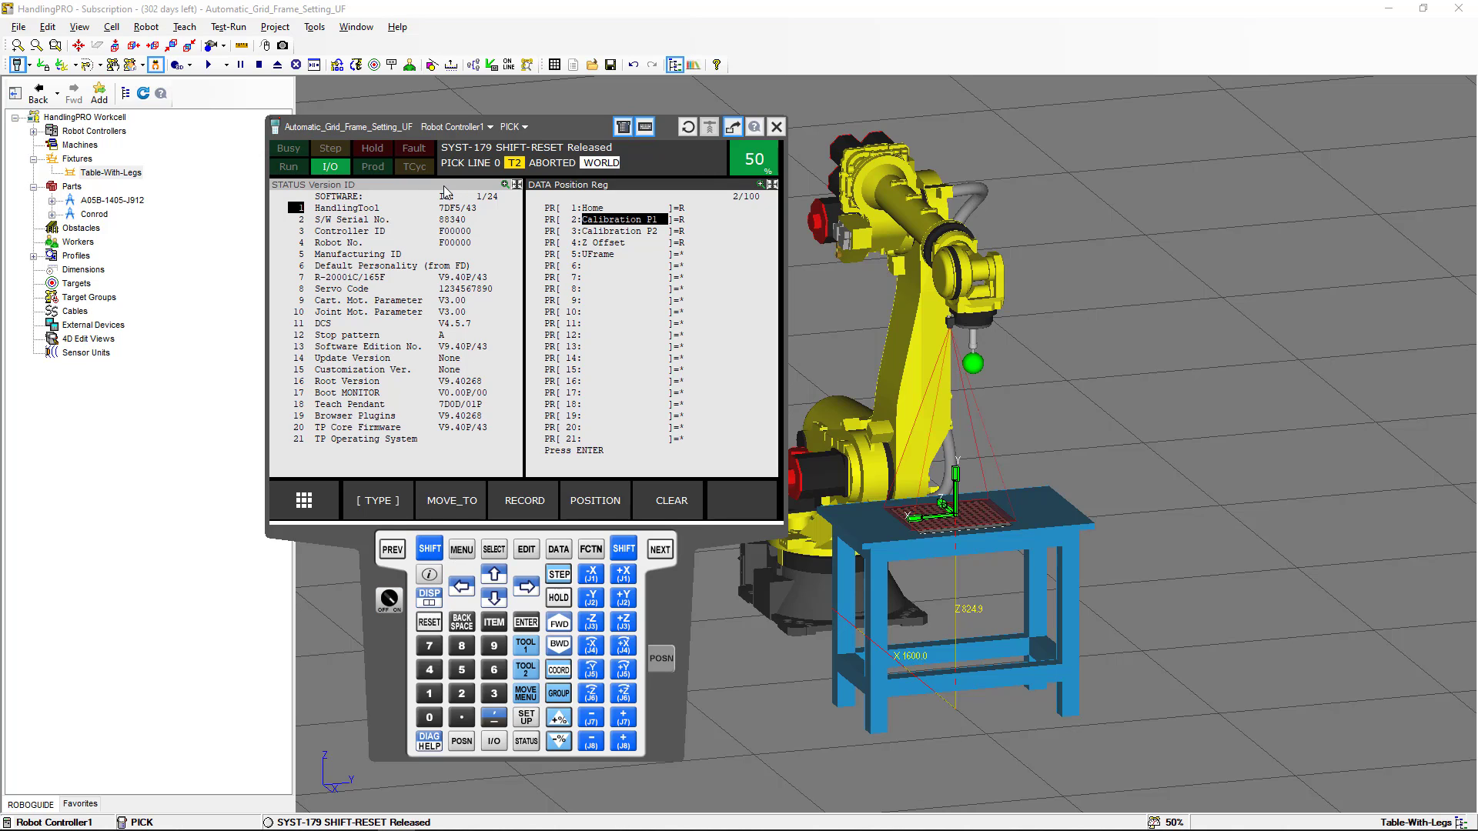
Step: Show the details of the Automatic Grid Frame Set utility from iRVision Vision Utilities in the pendant's status pane
{"action": "left_click", "coordinate": [443, 257]}
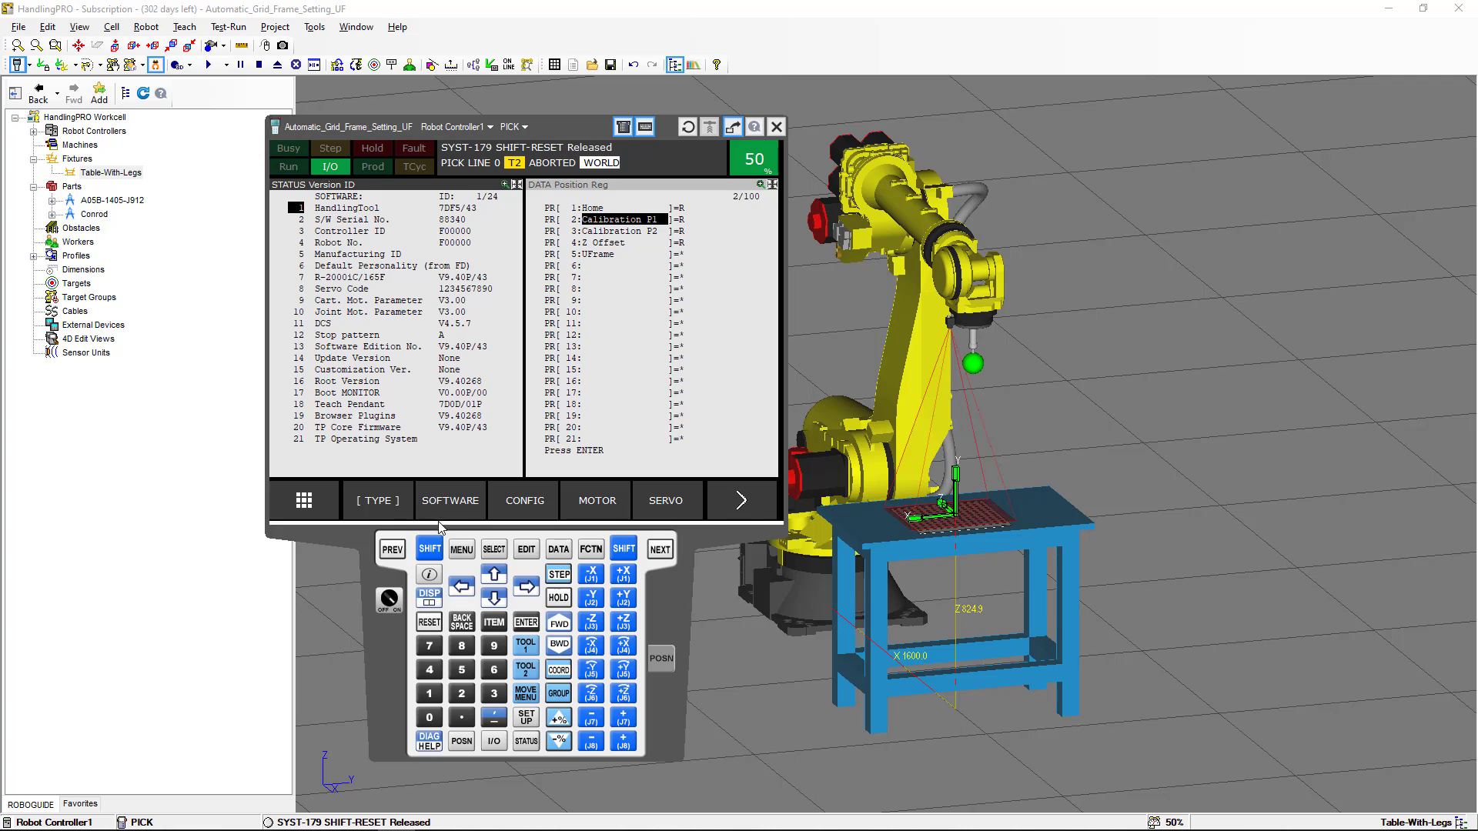
{"action": "left_click", "coordinate": [463, 552]}
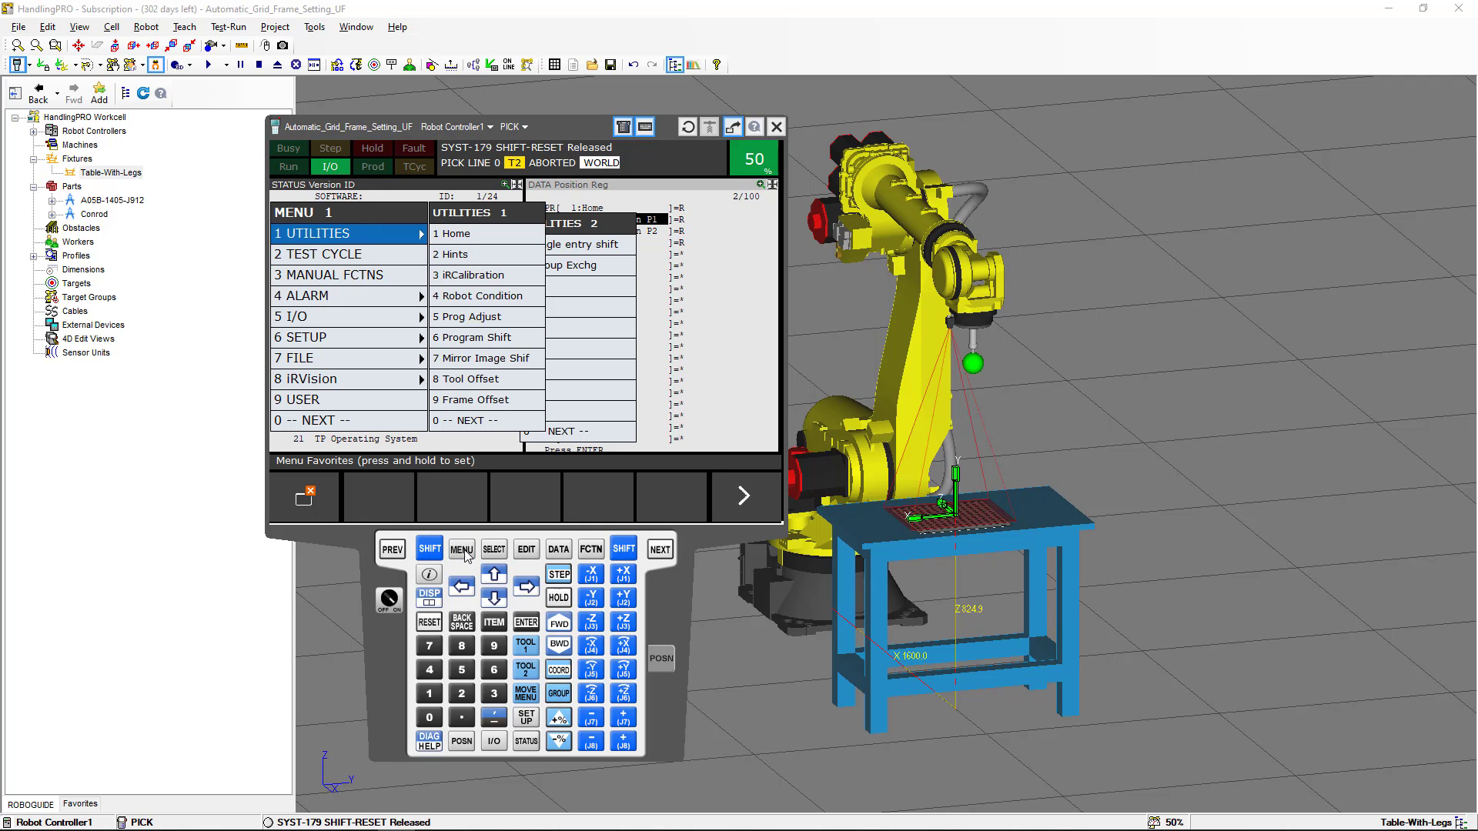
{"action": "left_click", "coordinate": [368, 380]}
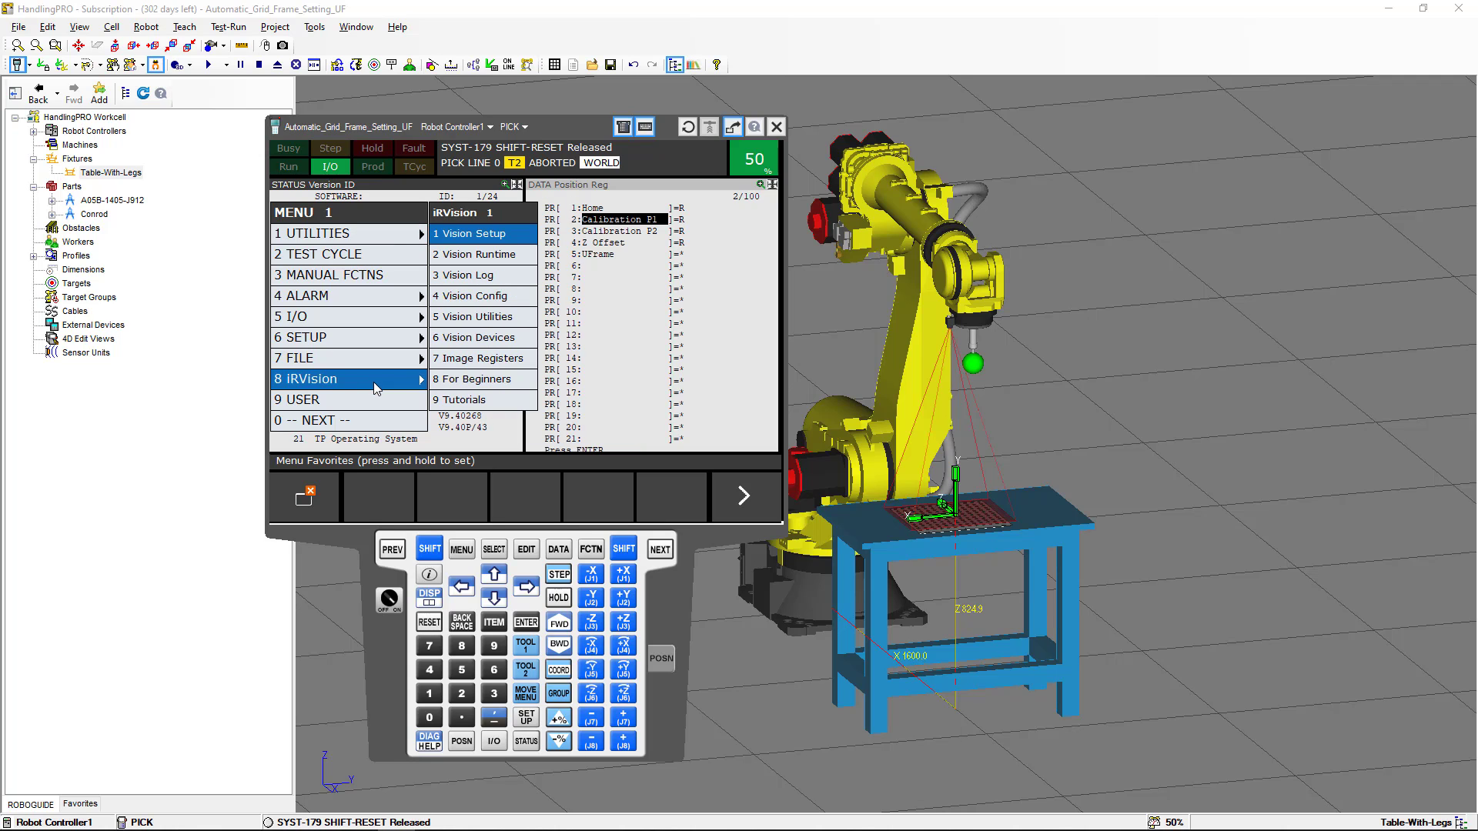
{"action": "left_click", "coordinate": [472, 318]}
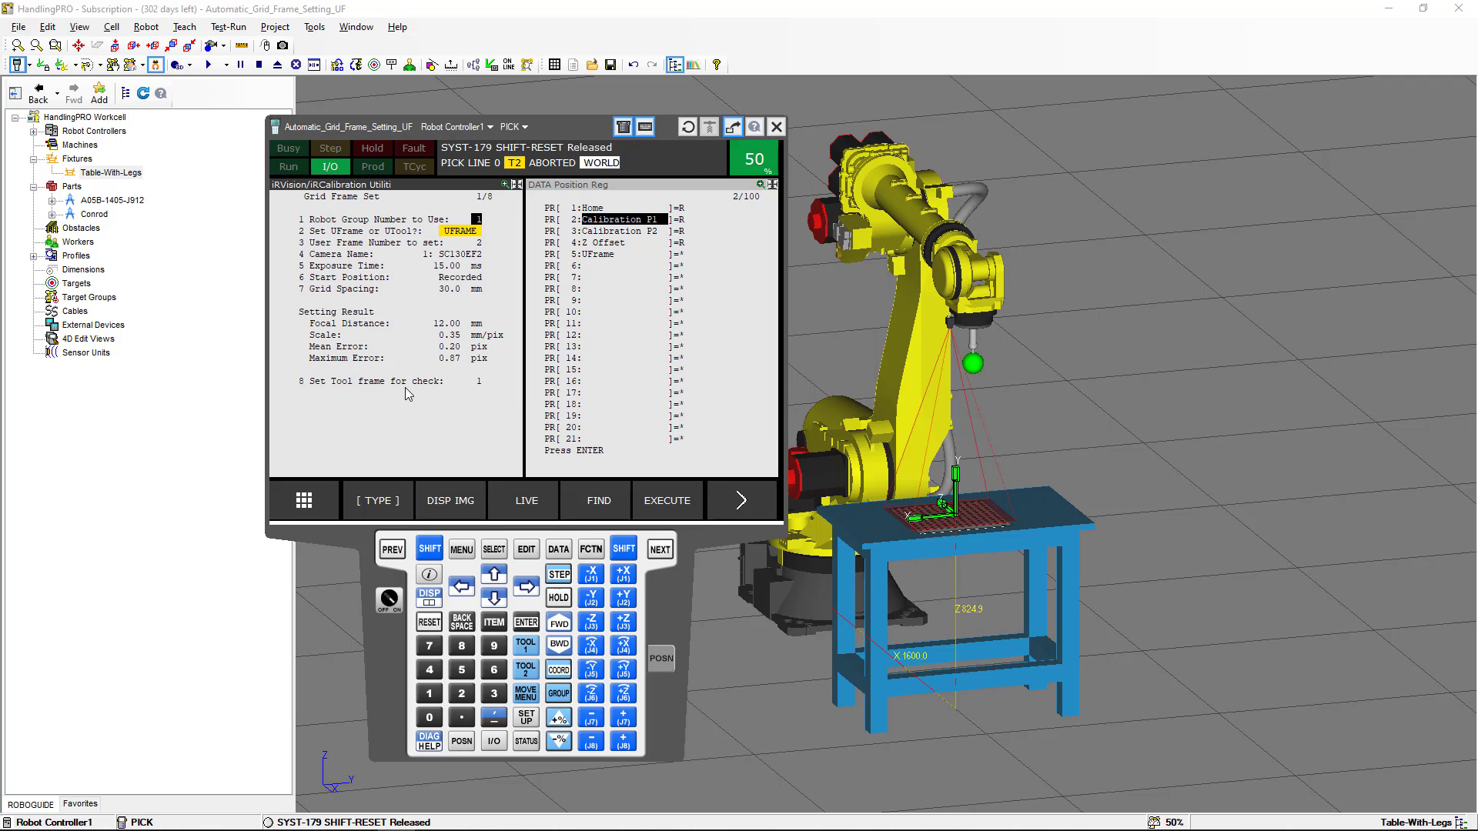
{"action": "left_click", "coordinate": [394, 550]}
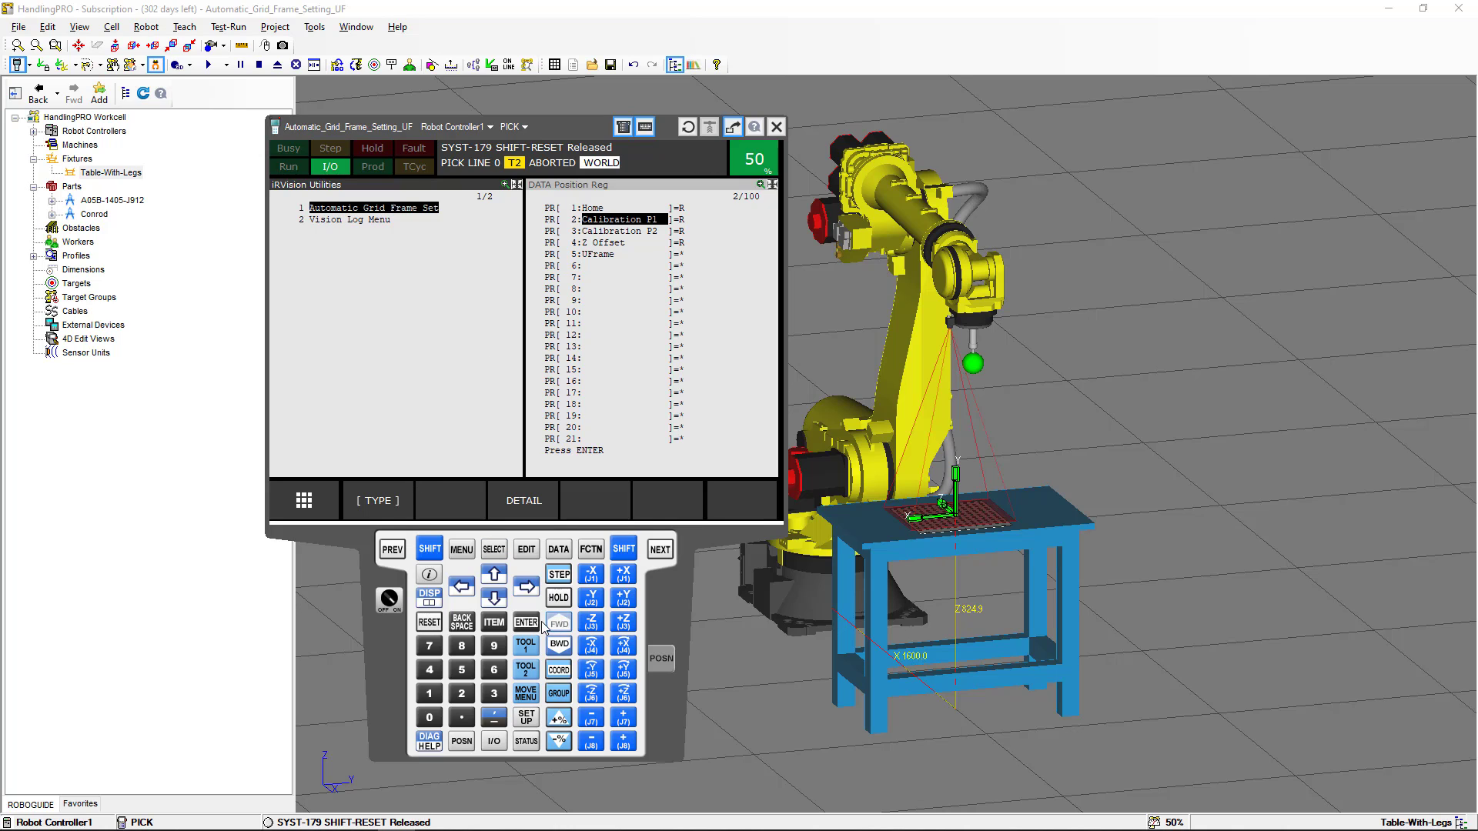
{"action": "left_click", "coordinate": [526, 502]}
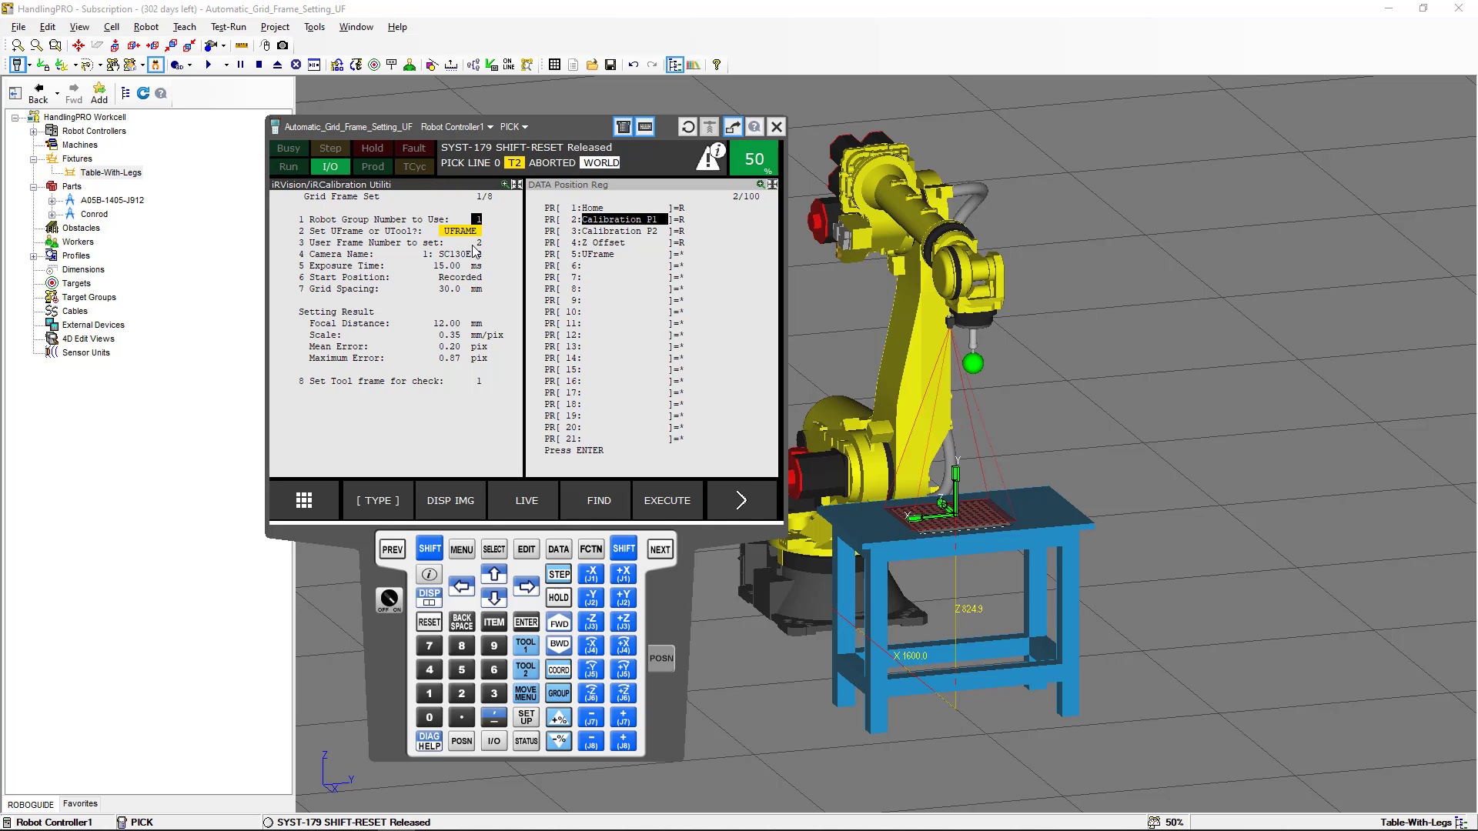
Step: Switch the position register pane to the user frame list and select user frame 2
{"action": "left_click", "coordinate": [581, 189]}
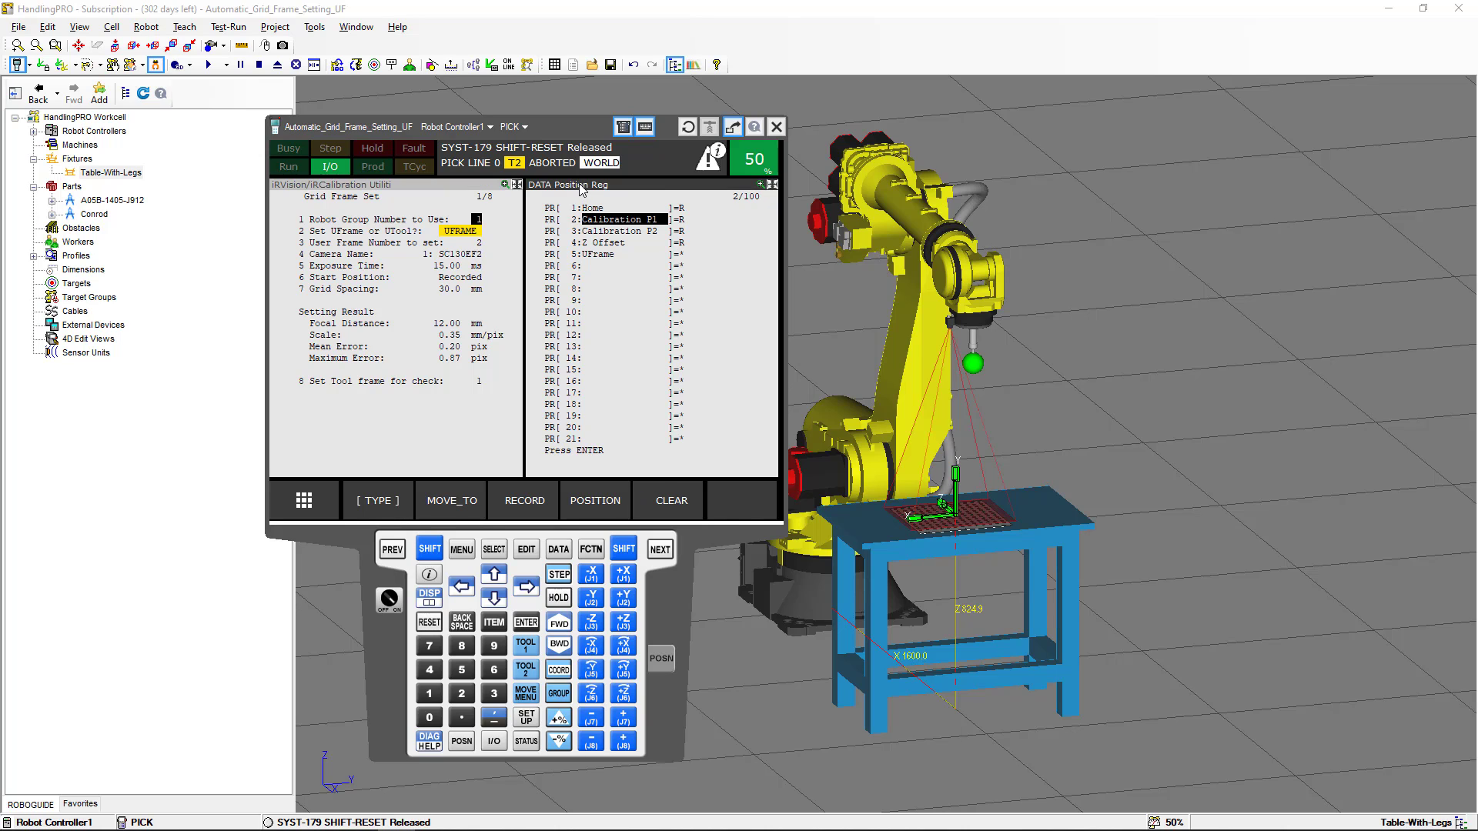
{"action": "left_click", "coordinate": [466, 551]}
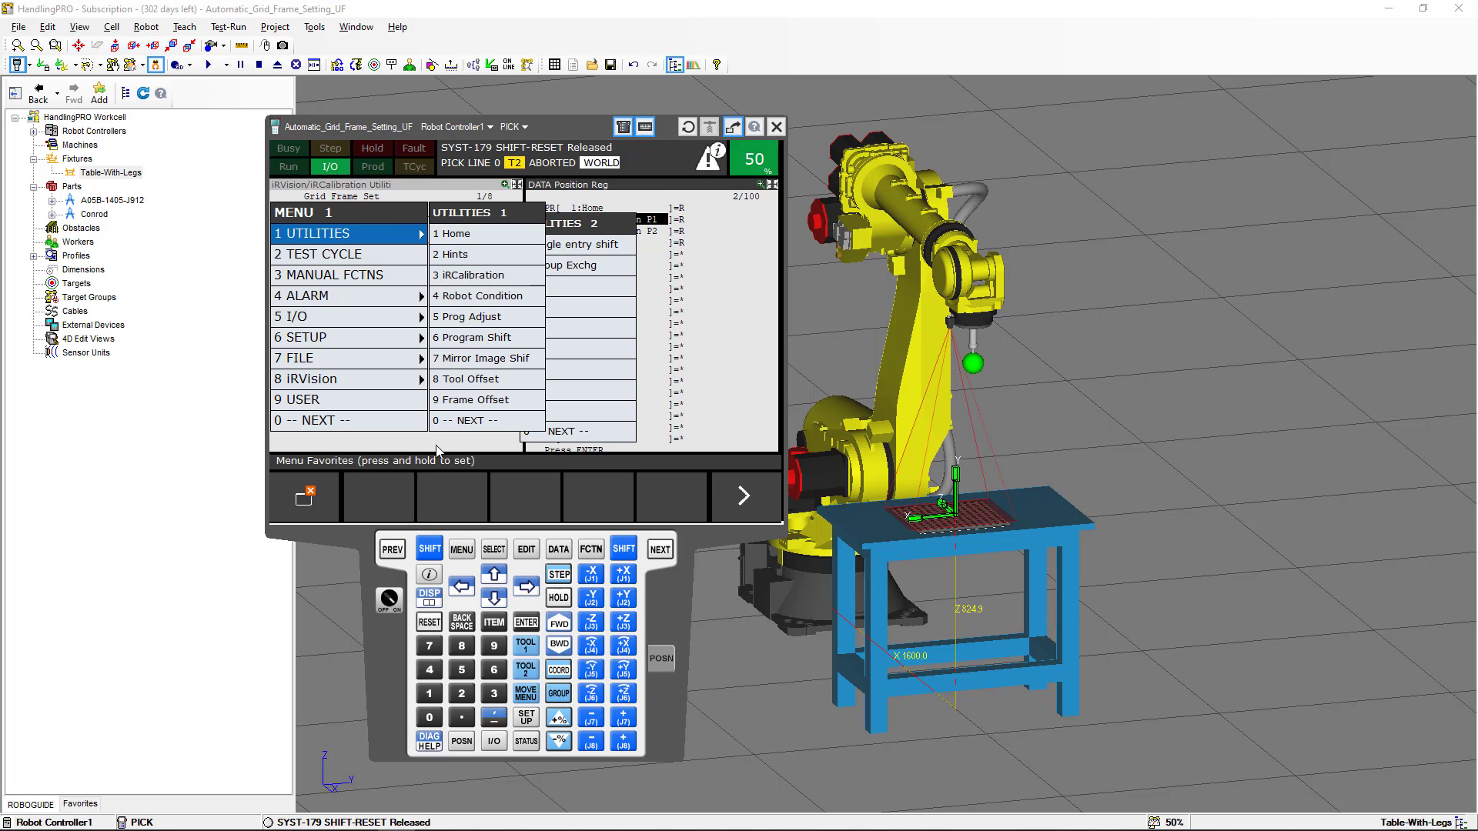
{"action": "left_click", "coordinate": [386, 339]}
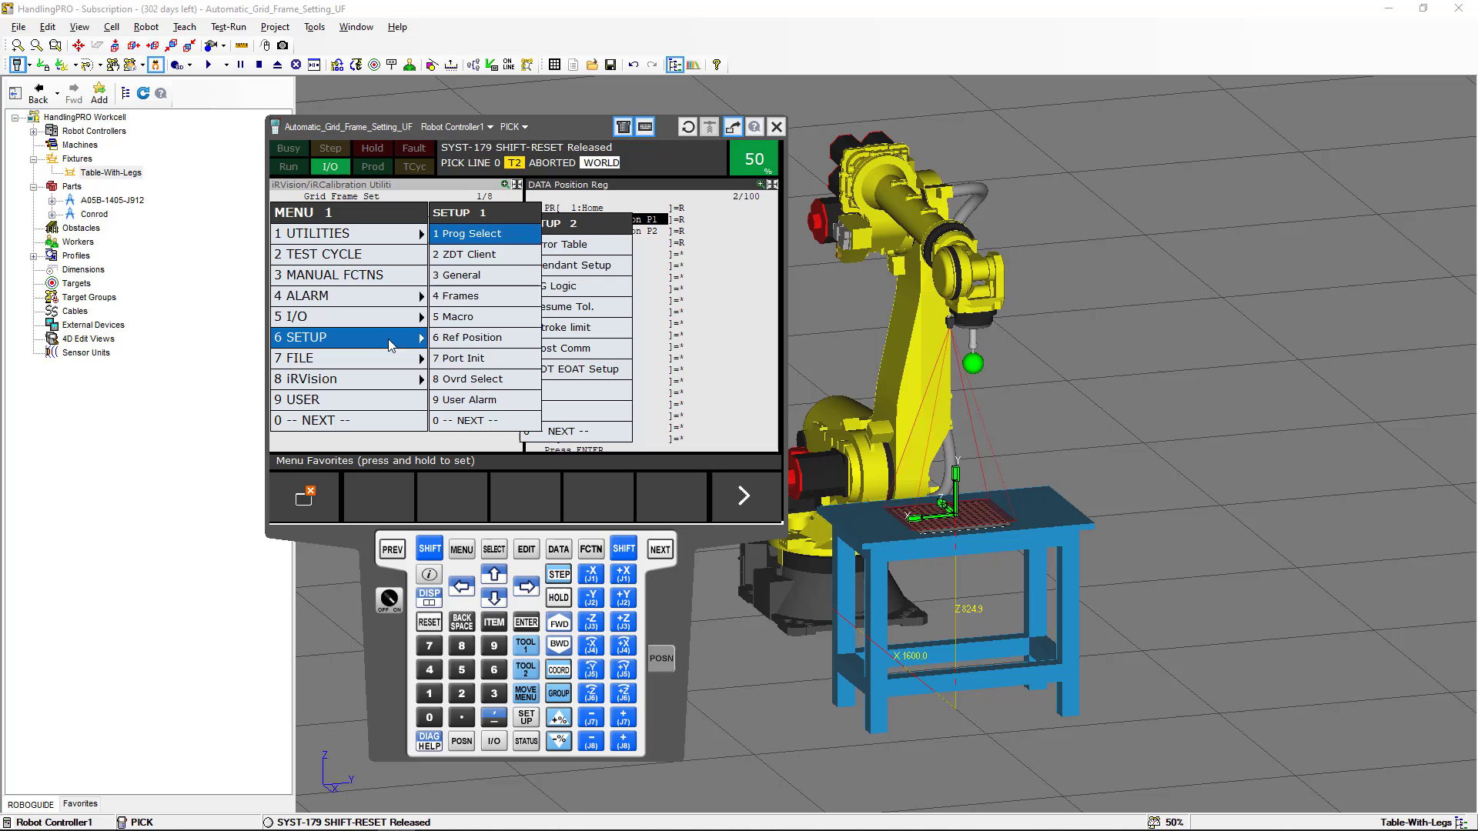
{"action": "left_click", "coordinate": [451, 303]}
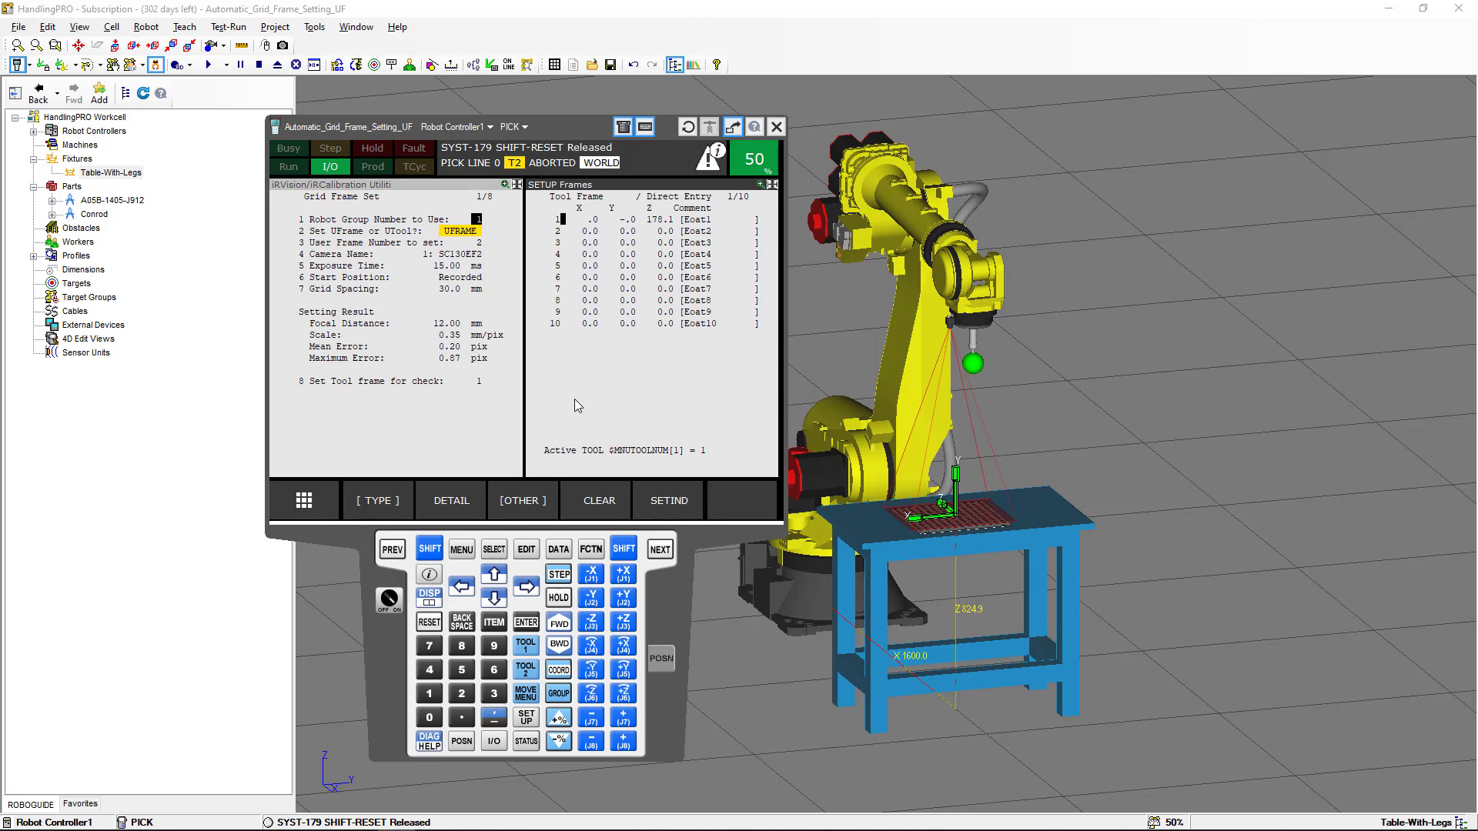
{"action": "left_click", "coordinate": [524, 497]}
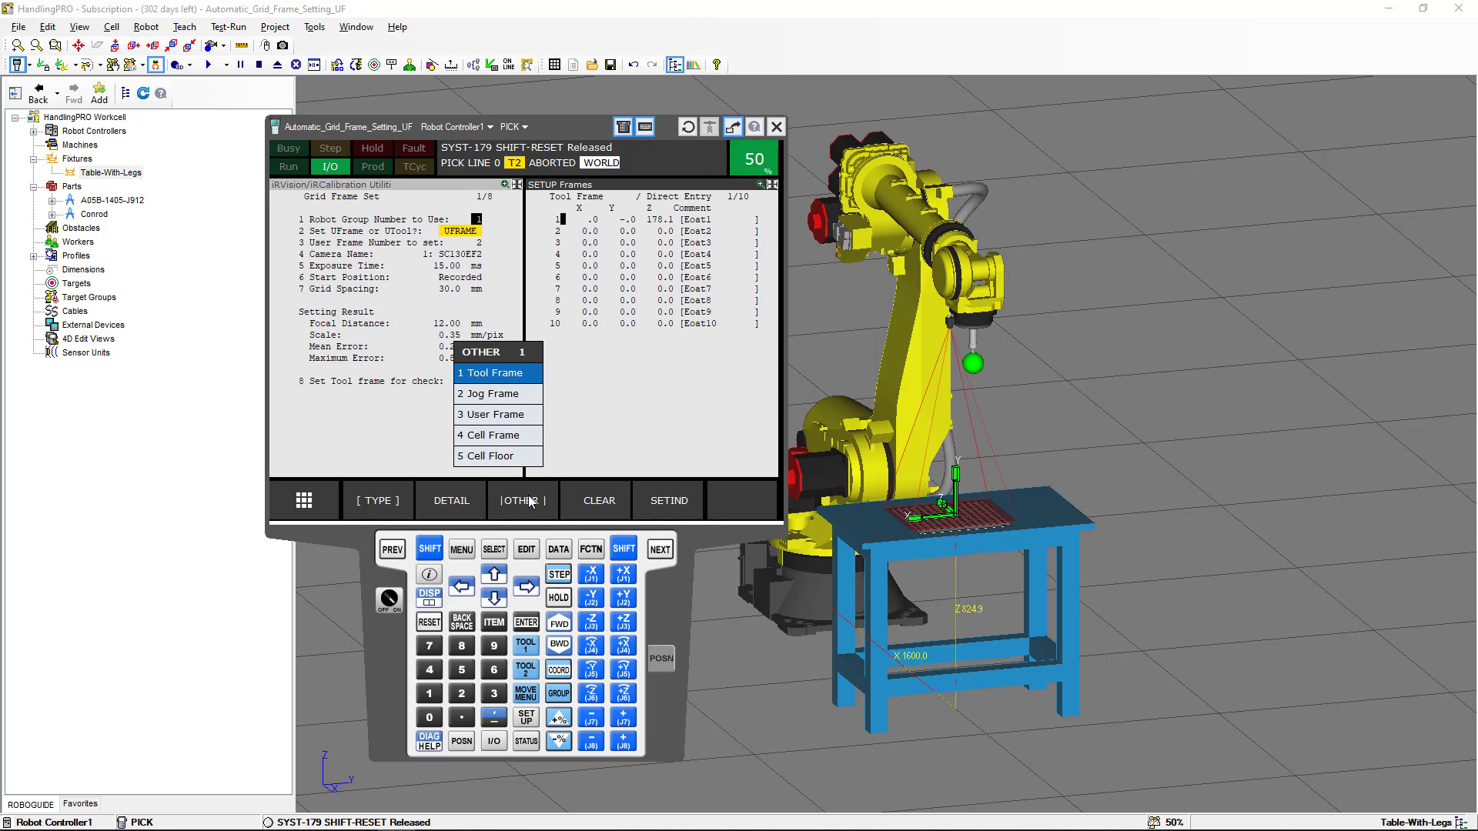
{"action": "left_click", "coordinate": [512, 416]}
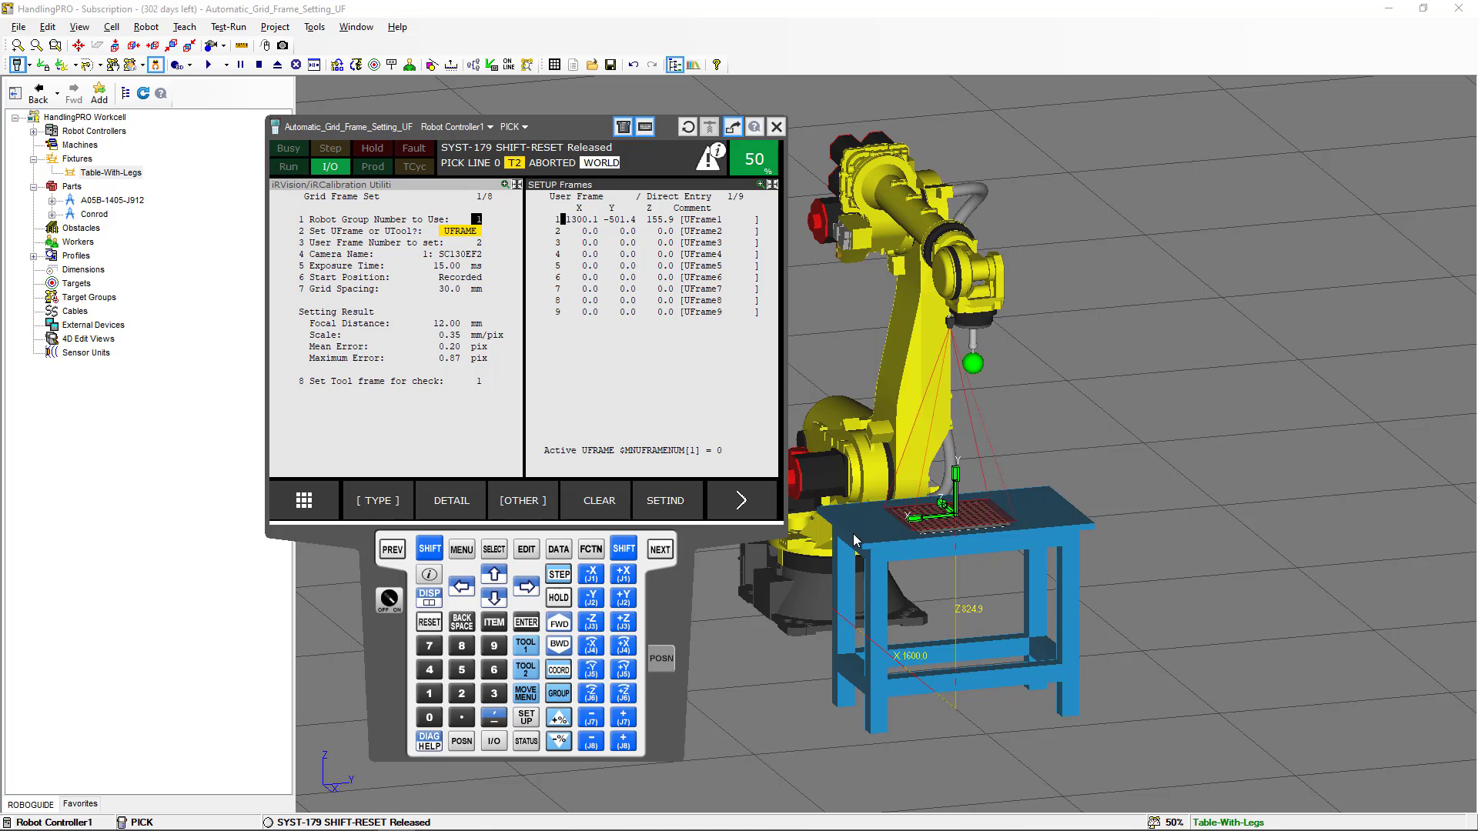
{"action": "left_click", "coordinate": [558, 234]}
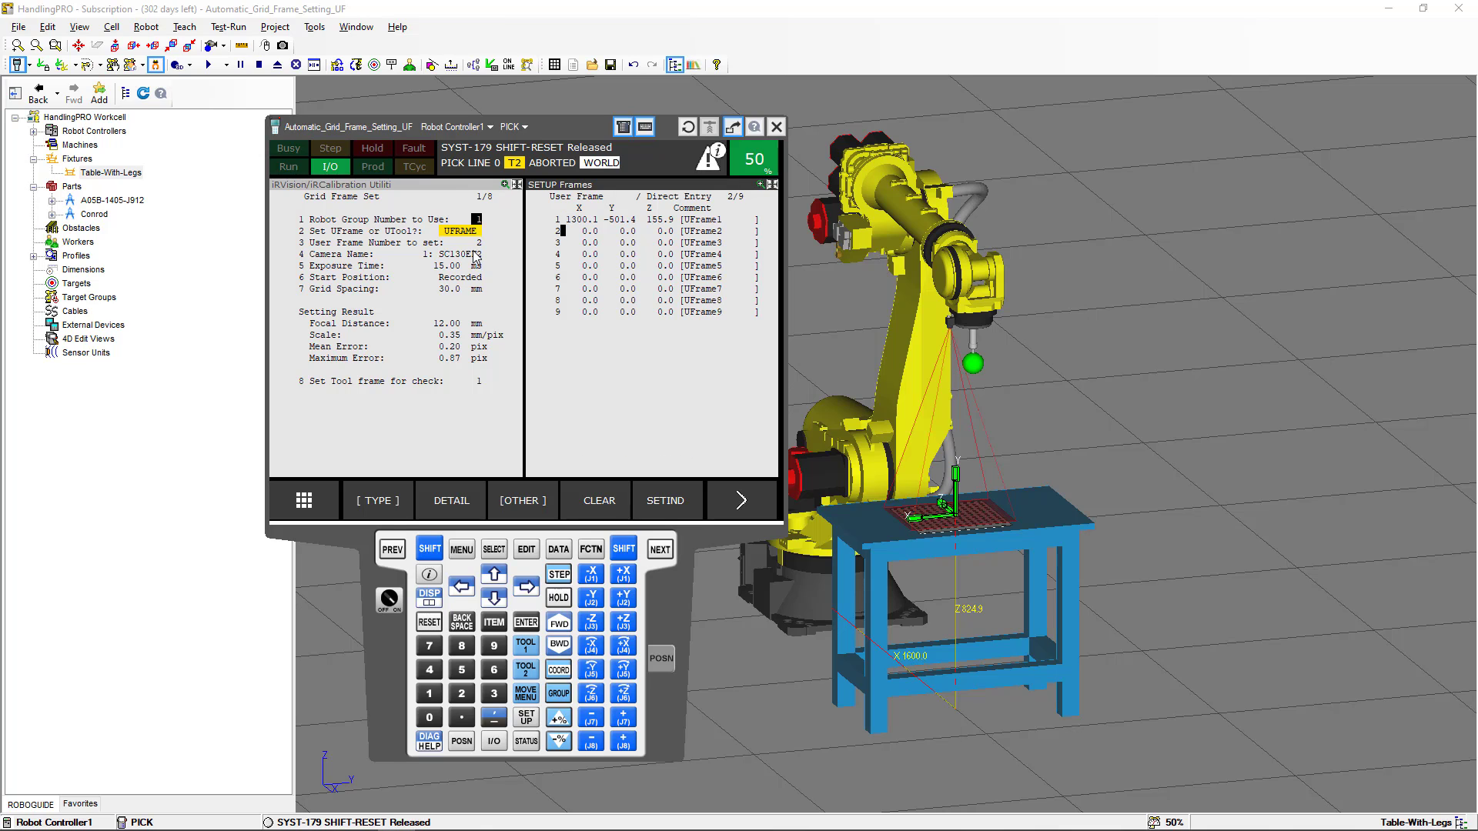
Step: Go through the Grid Frame Set settings and view the camera choices without changing the camera
{"action": "left_click", "coordinate": [451, 185]}
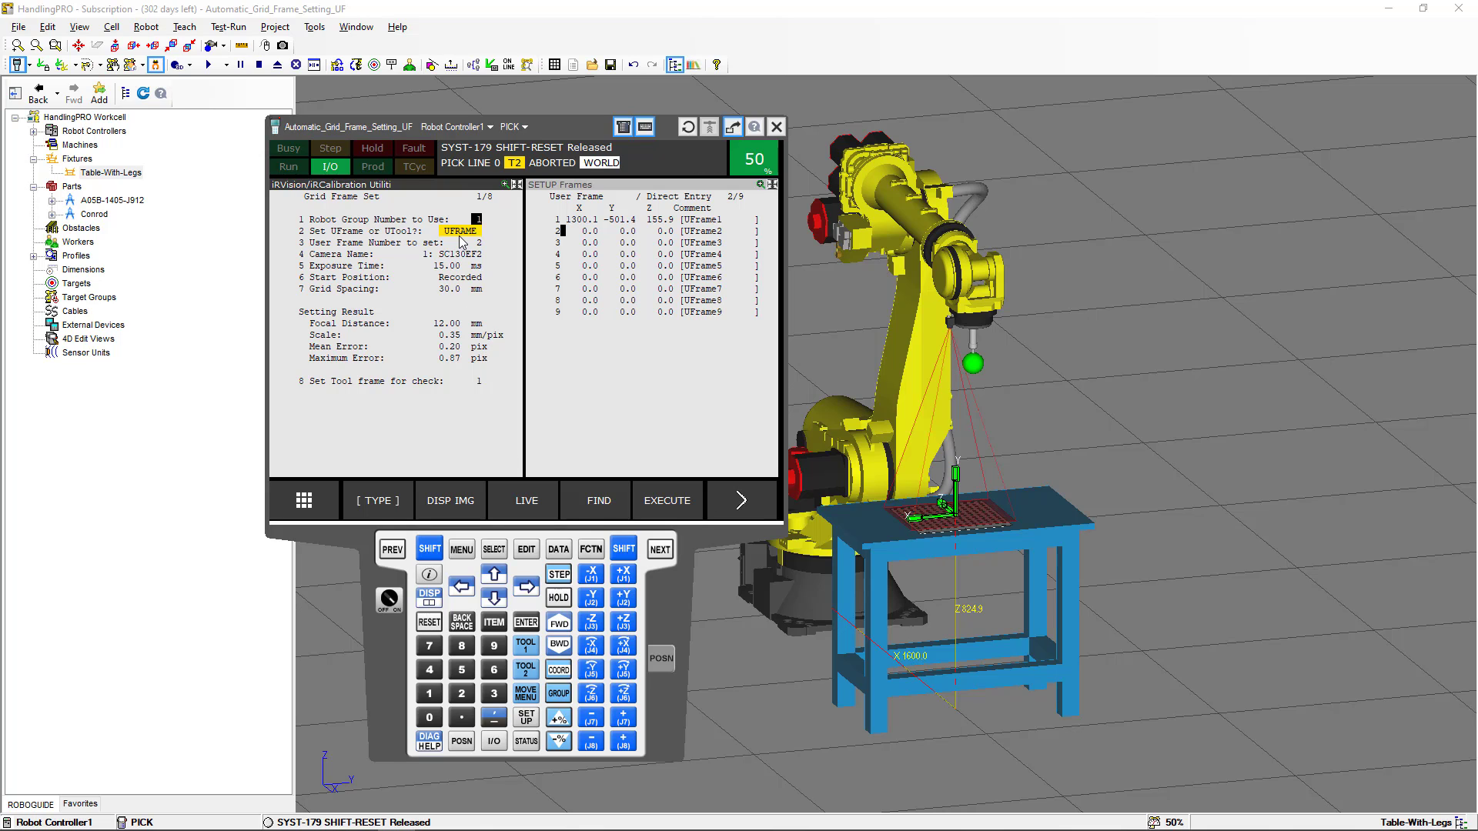
{"action": "left_click", "coordinate": [494, 598]}
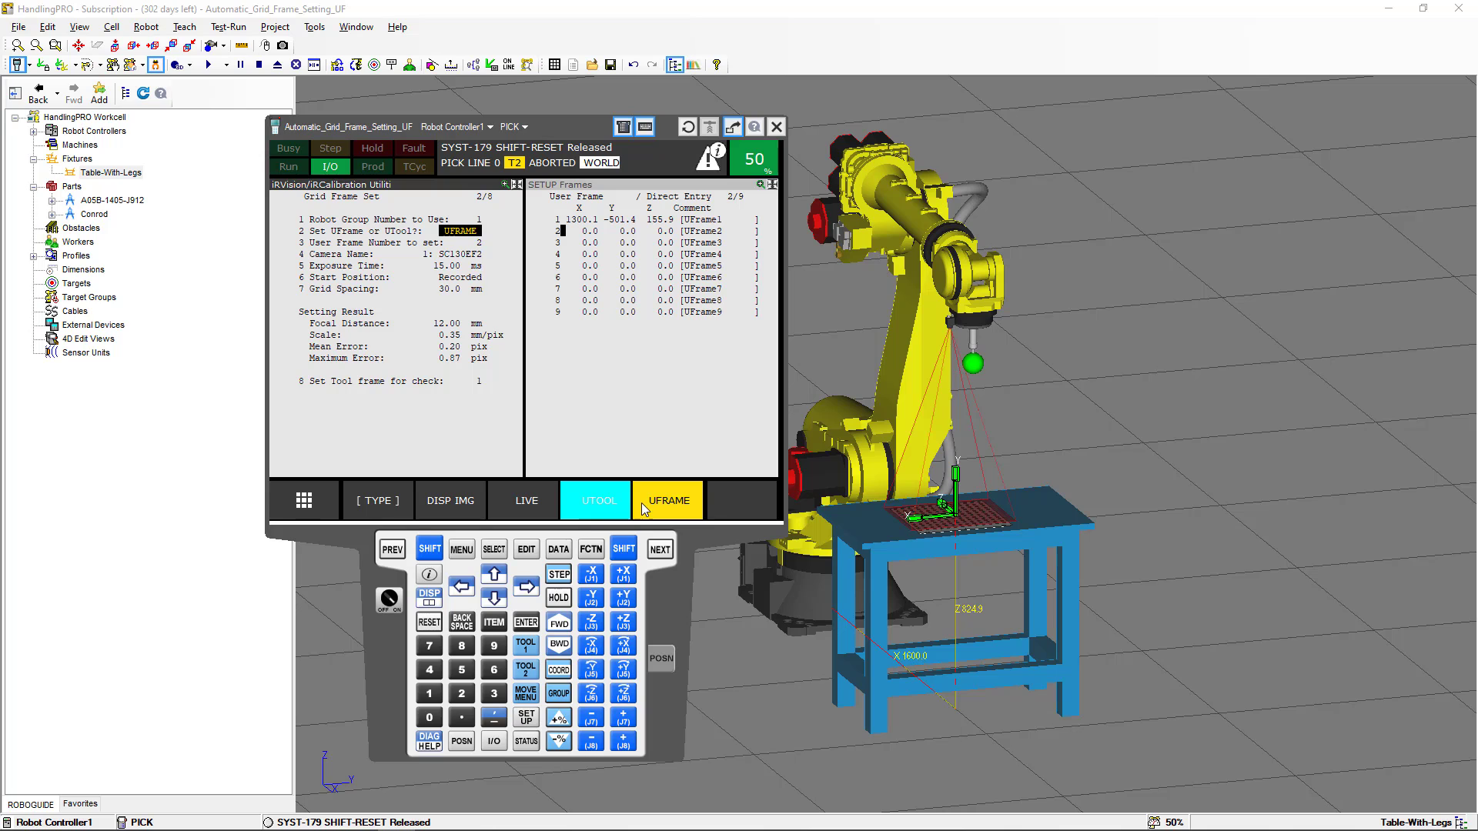
{"action": "left_click", "coordinate": [494, 597]}
{"action": "left_click", "coordinate": [495, 598]}
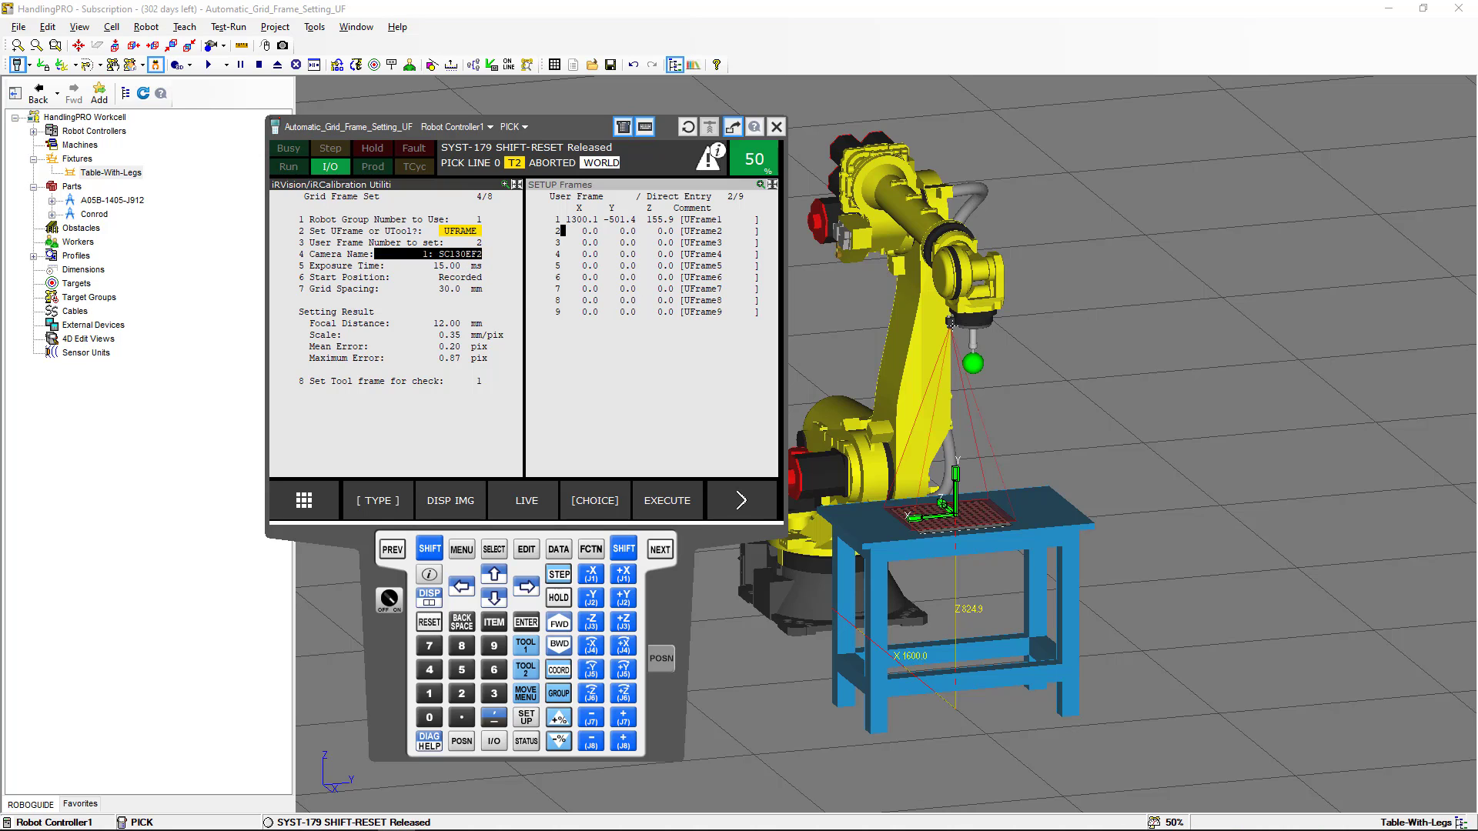
{"action": "left_click", "coordinate": [607, 501]}
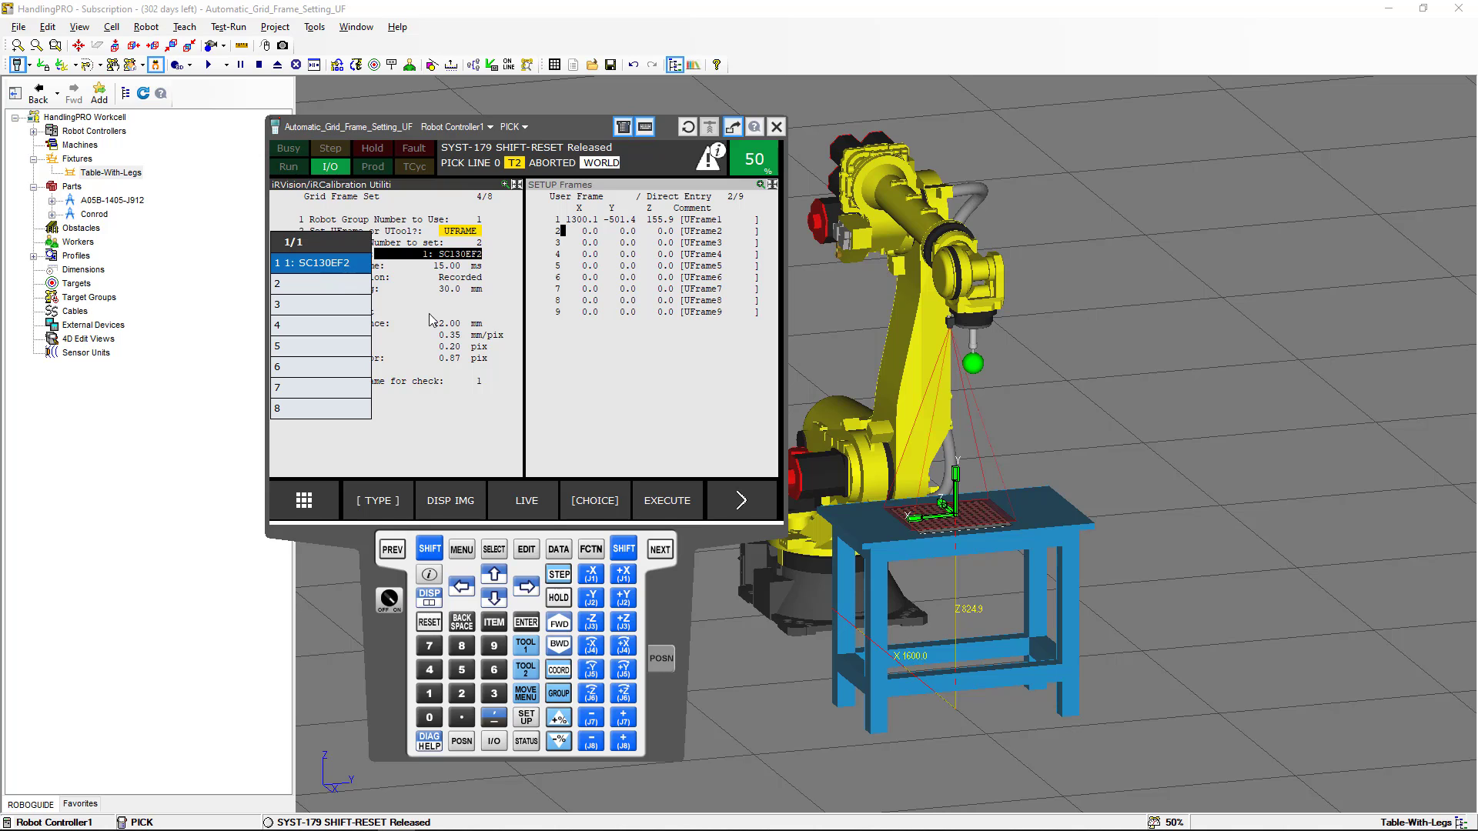
{"action": "left_click", "coordinate": [393, 550]}
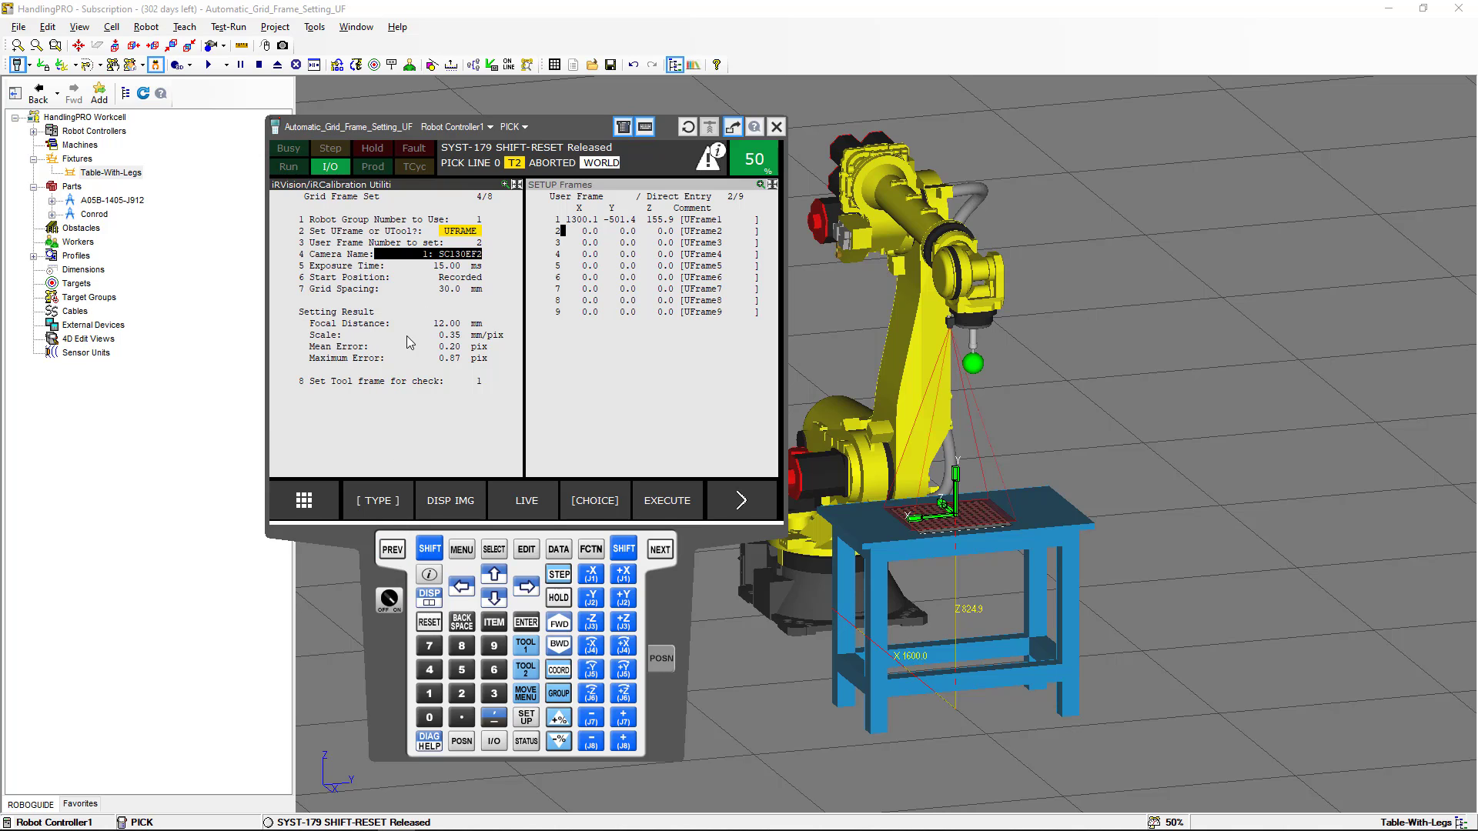
Step: Record the robot's current position as the start position of the Grid Frame Set
{"action": "left_click", "coordinate": [502, 597]}
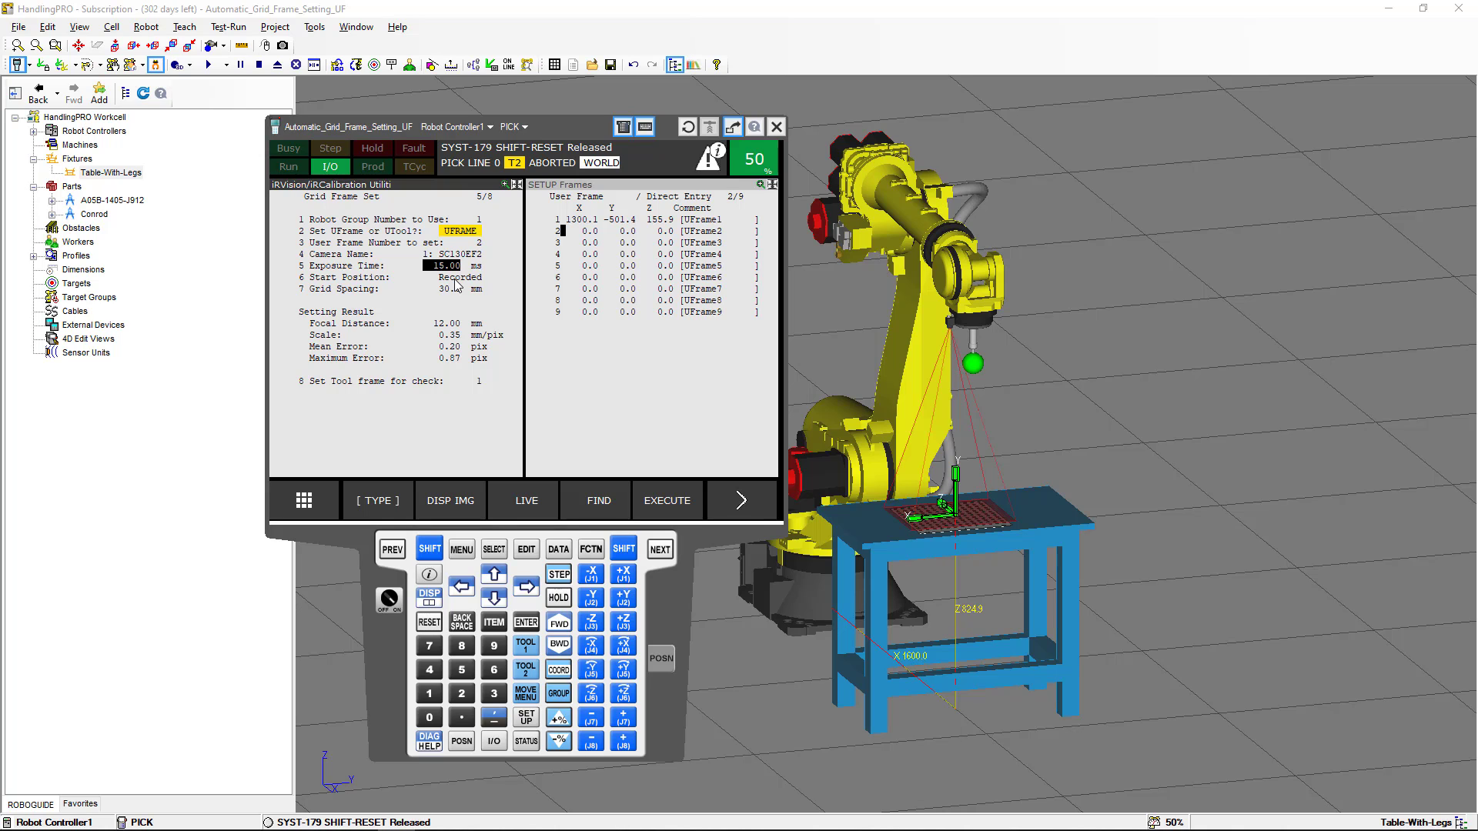
{"action": "left_click", "coordinate": [494, 597]}
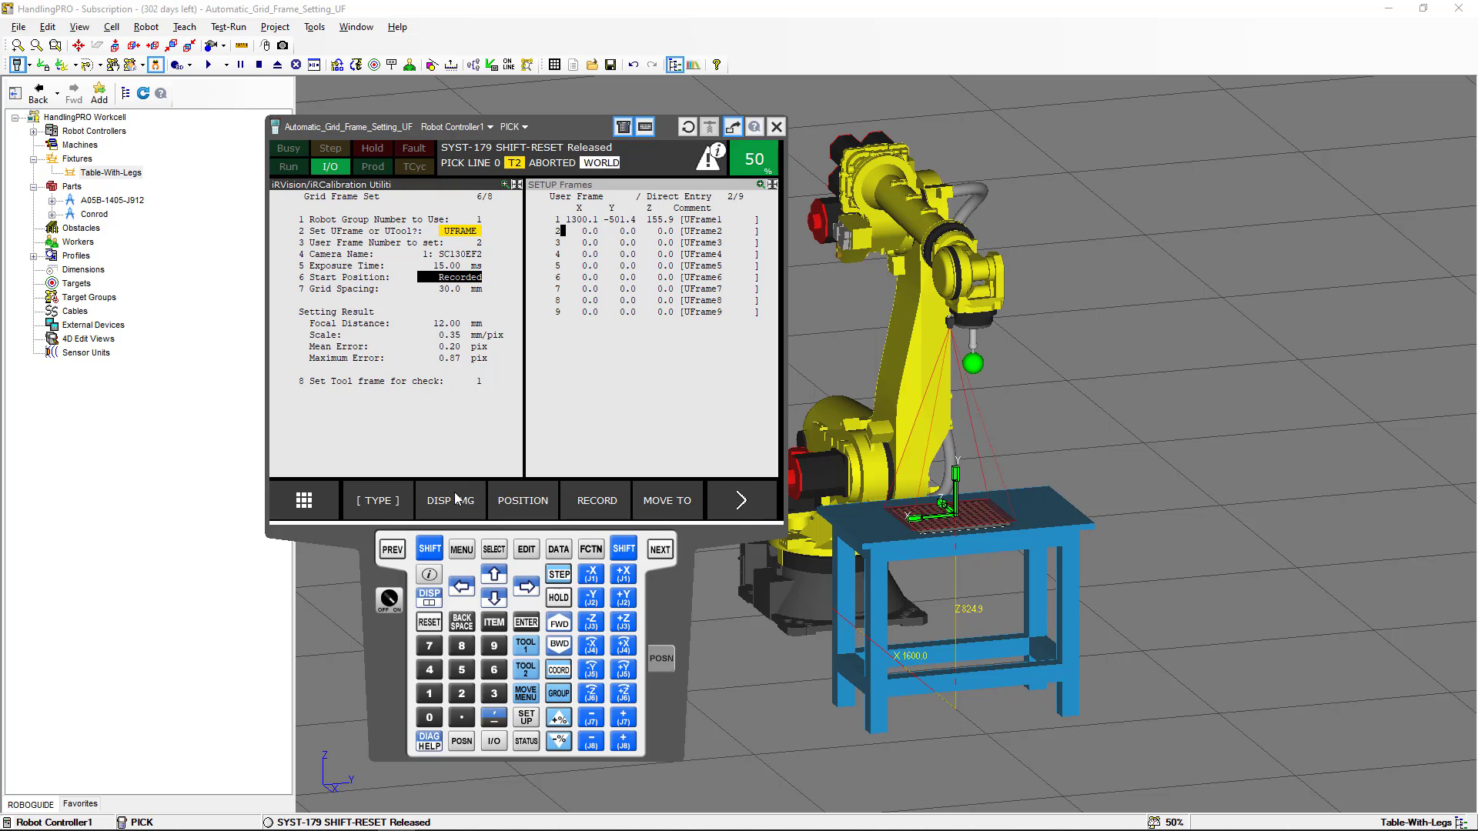
{"action": "left_click", "coordinate": [435, 551]}
{"action": "left_click", "coordinate": [594, 501]}
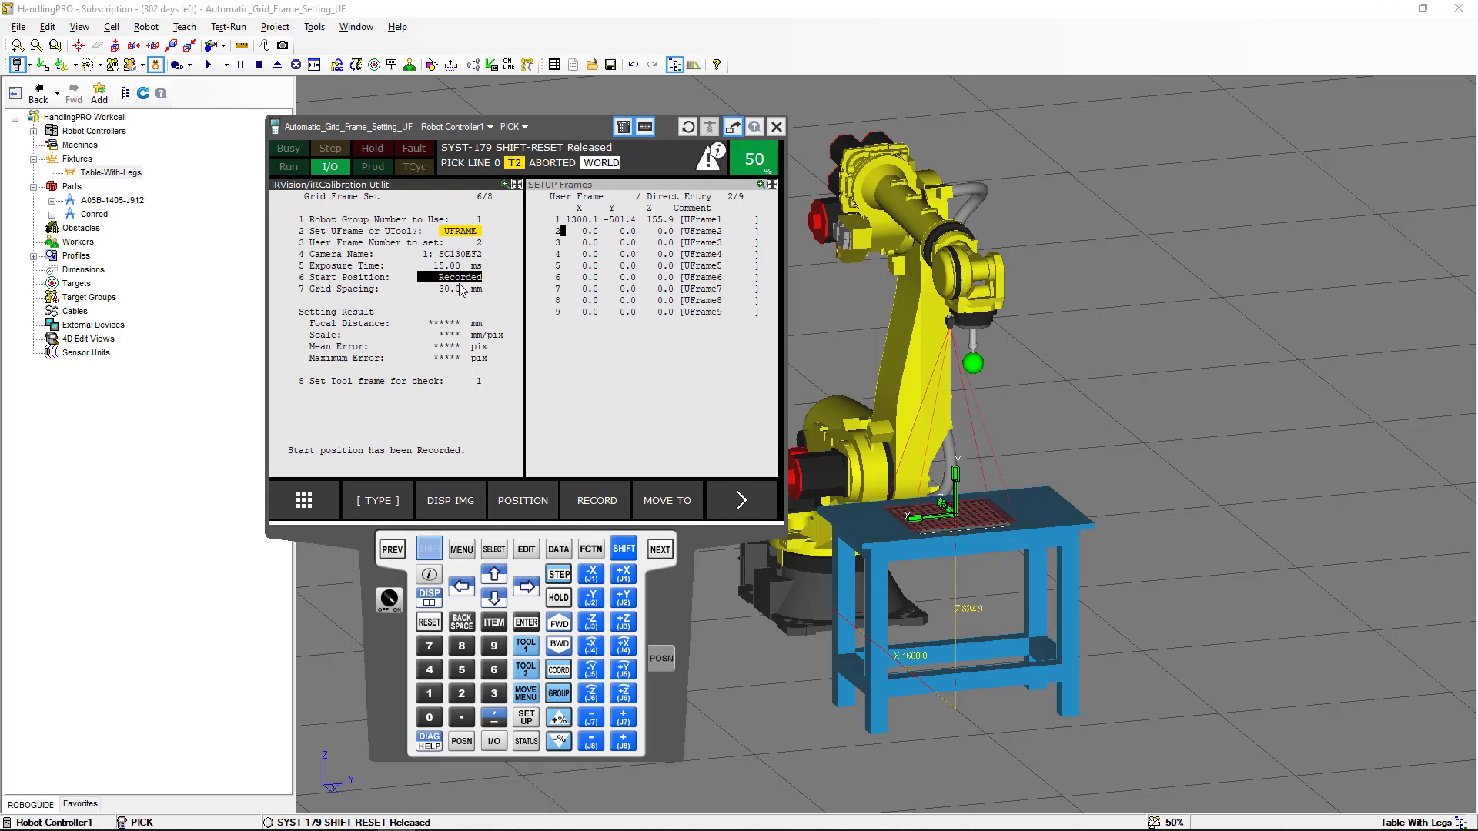
Step: Execute the Grid Frame Set for user frame 2 and acknowledge its completion
{"action": "left_click", "coordinate": [494, 597]}
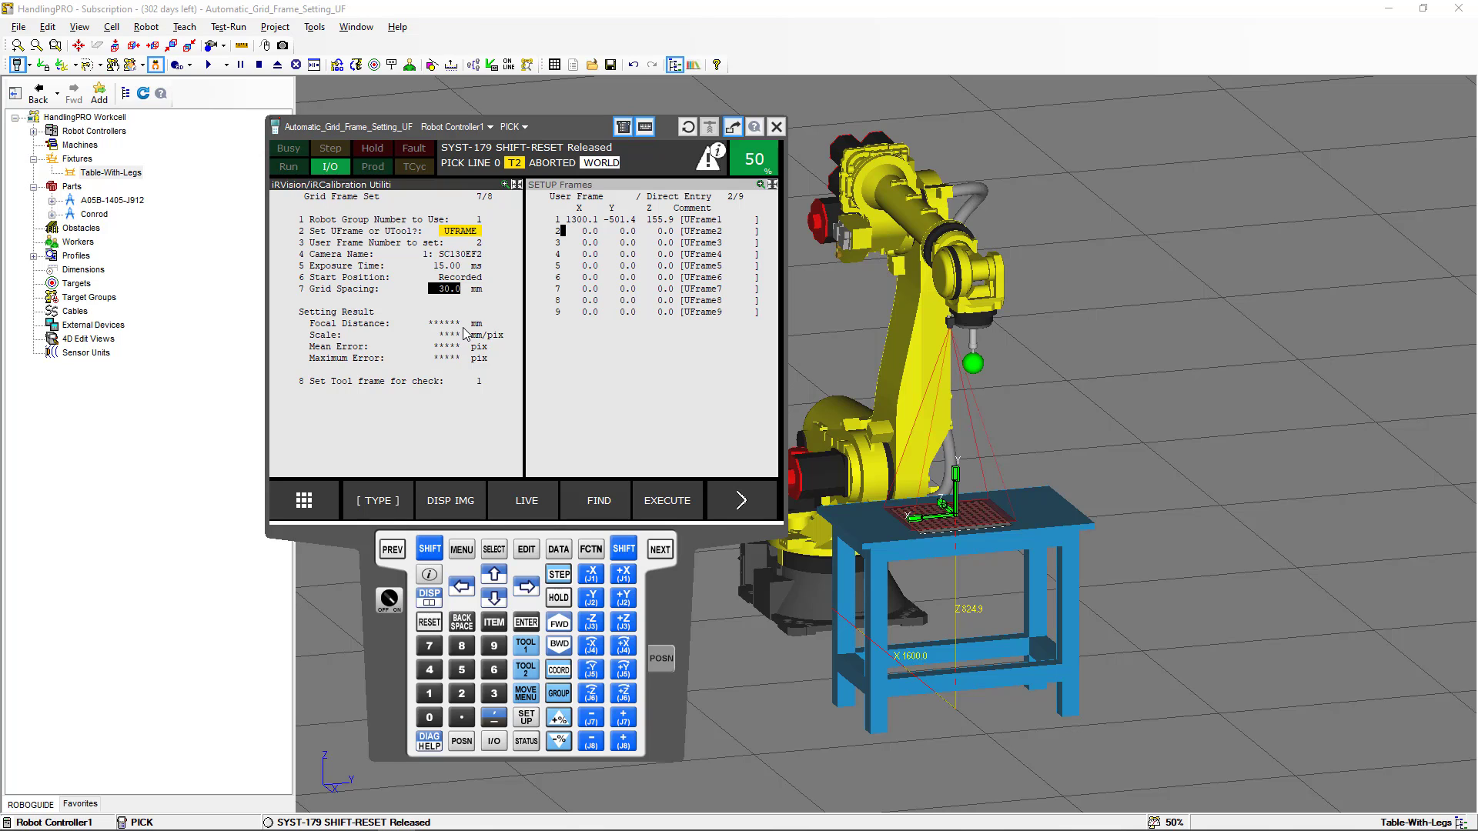
{"action": "left_click", "coordinate": [429, 549]}
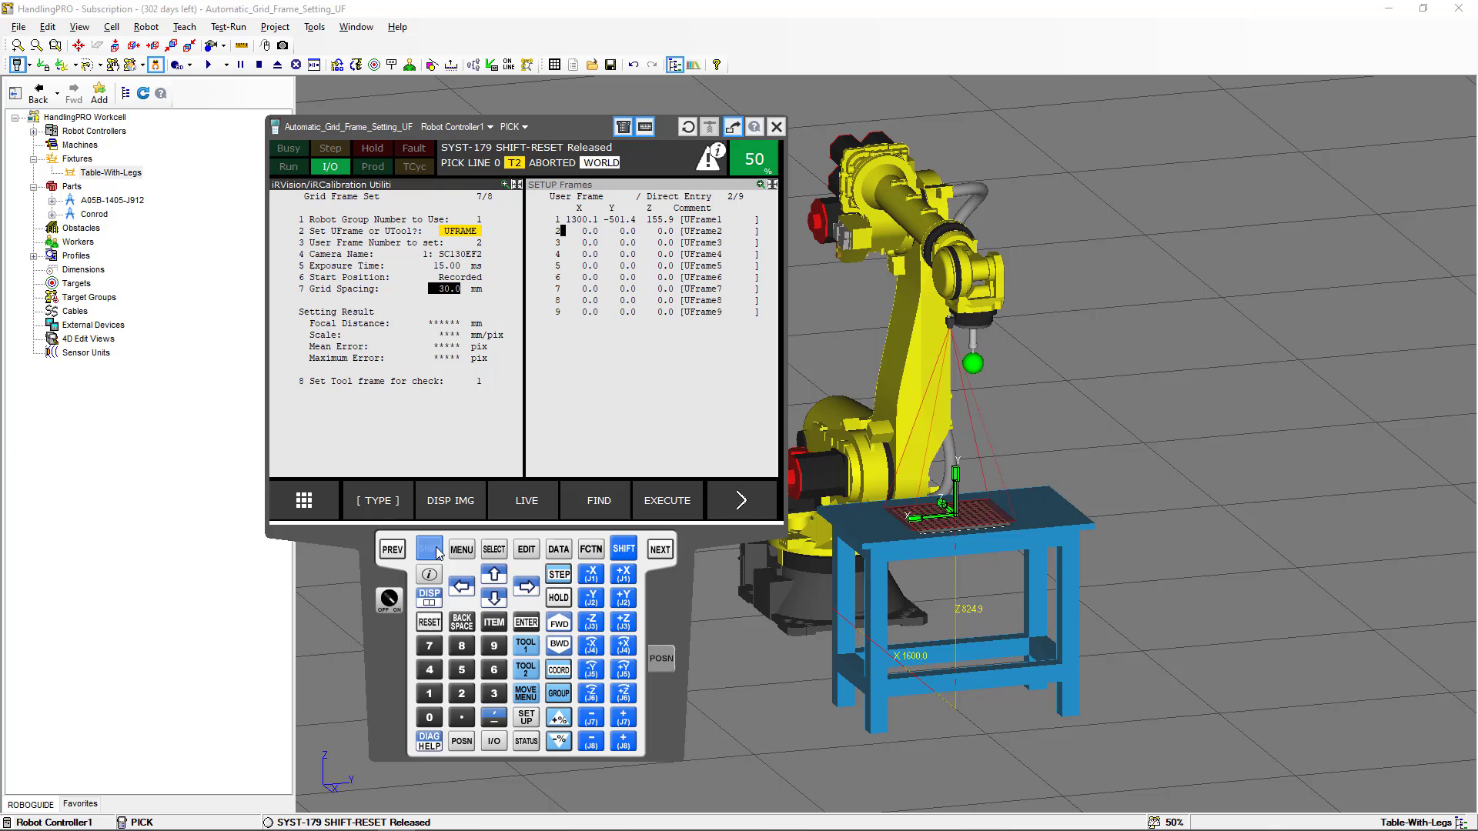
{"action": "left_click", "coordinate": [664, 498]}
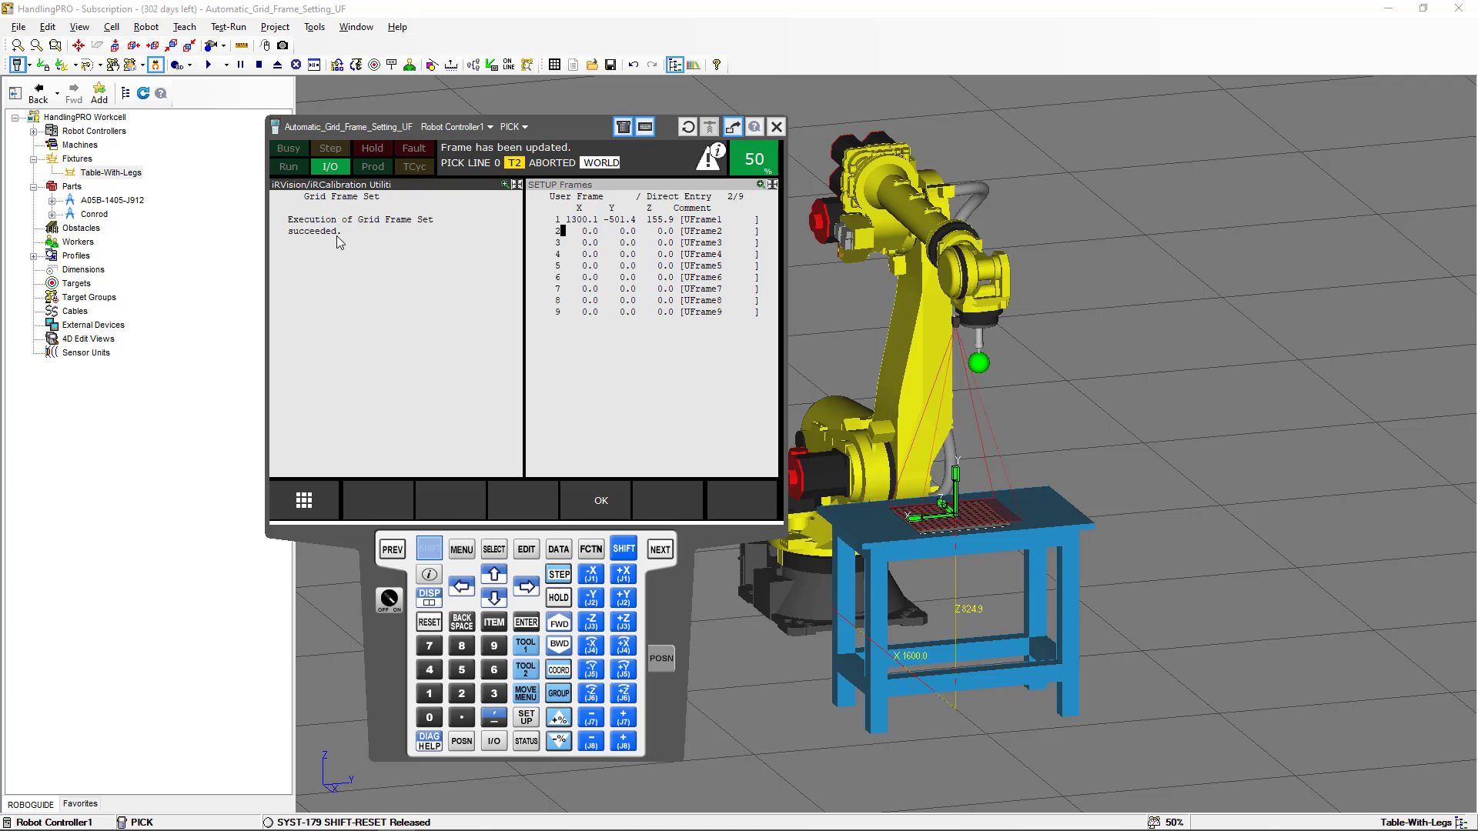
{"action": "left_click", "coordinate": [429, 548]}
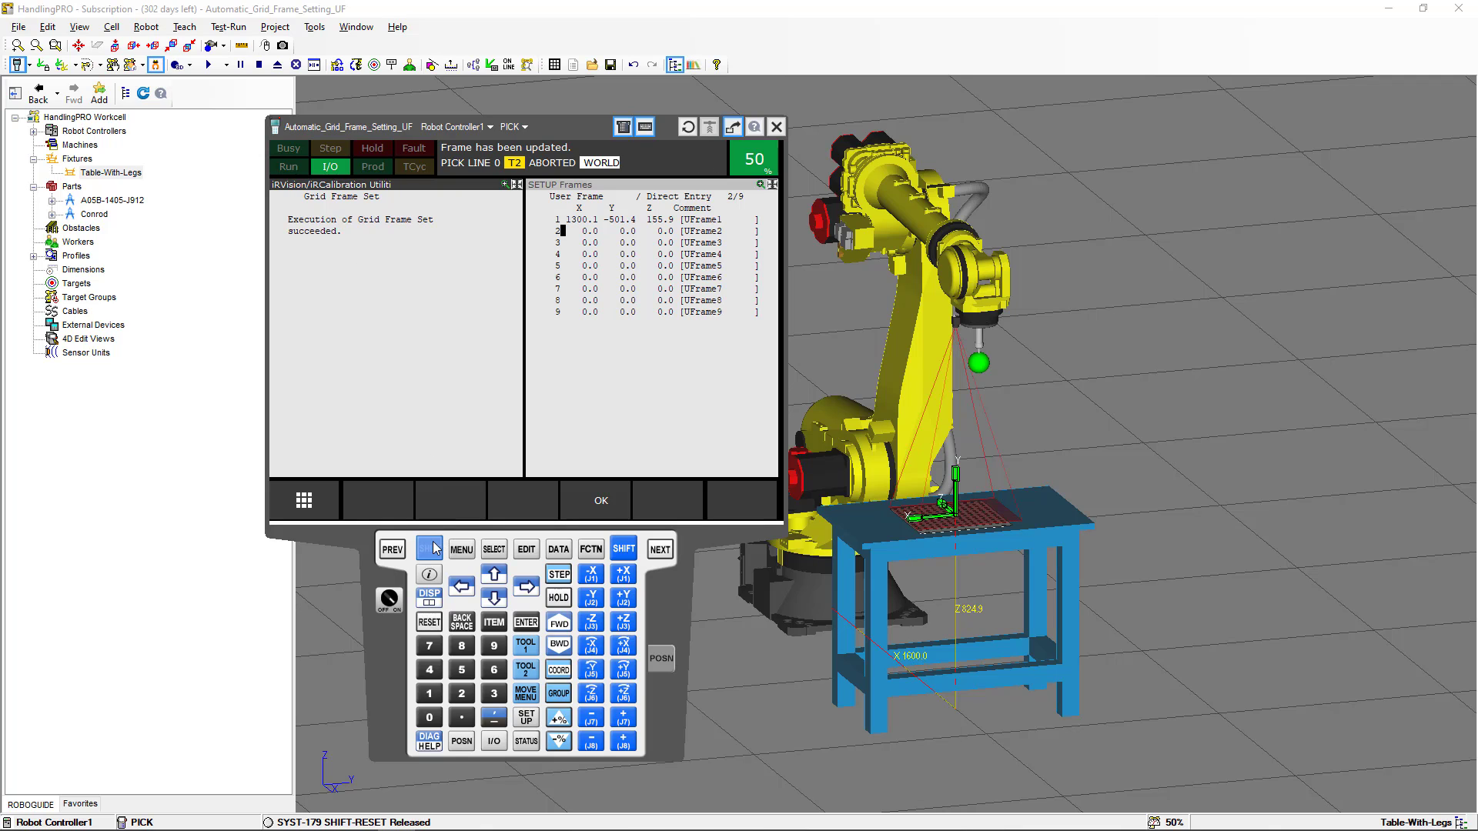
{"action": "left_click", "coordinate": [602, 500]}
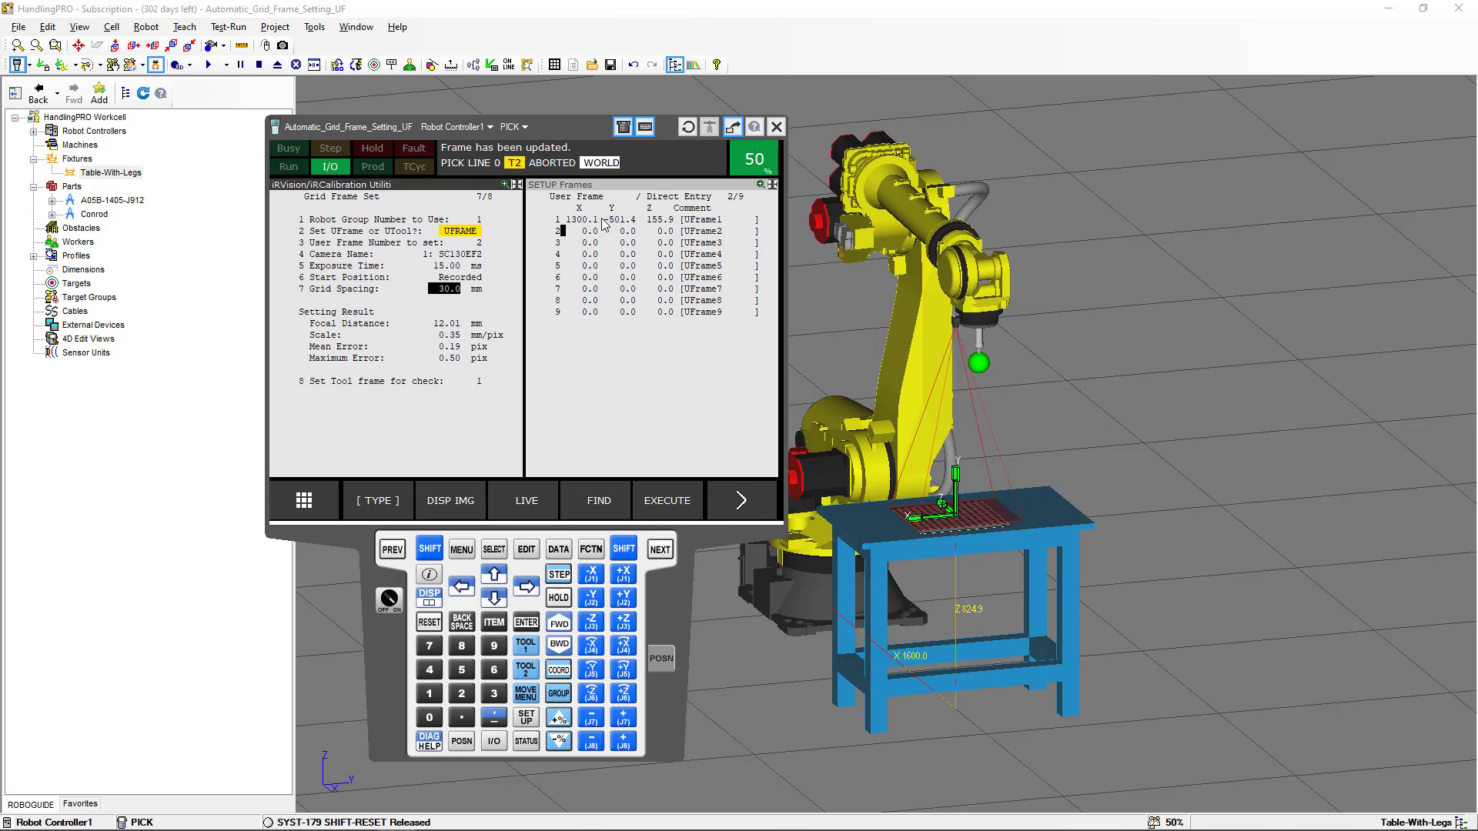
Step: Reload the user frame list in the frame setup pane and show the details of user frame 2
{"action": "left_click", "coordinate": [624, 191]}
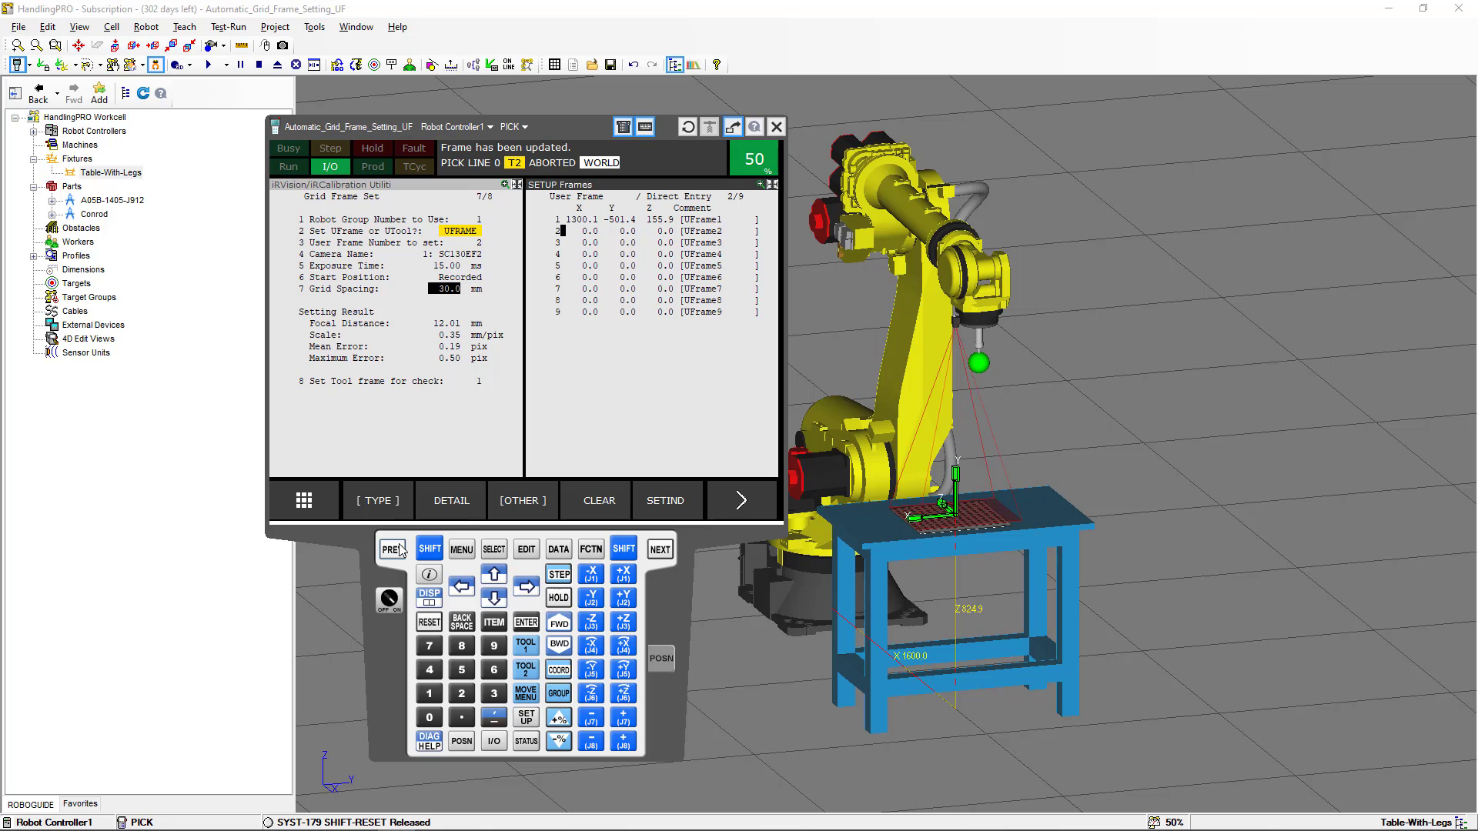
{"action": "left_click", "coordinate": [463, 550]}
{"action": "left_click", "coordinate": [373, 338]}
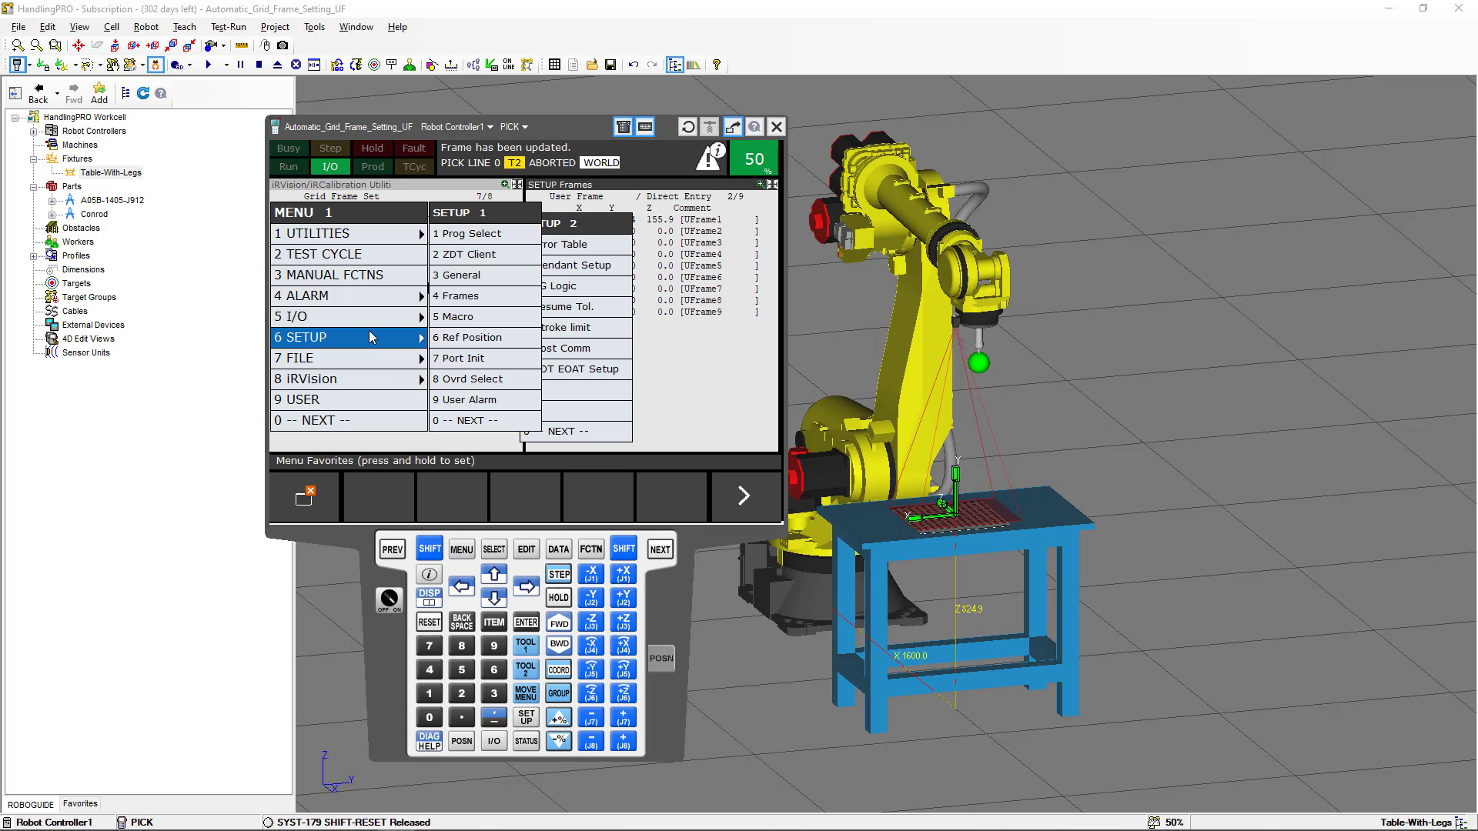
{"action": "left_click", "coordinate": [457, 302]}
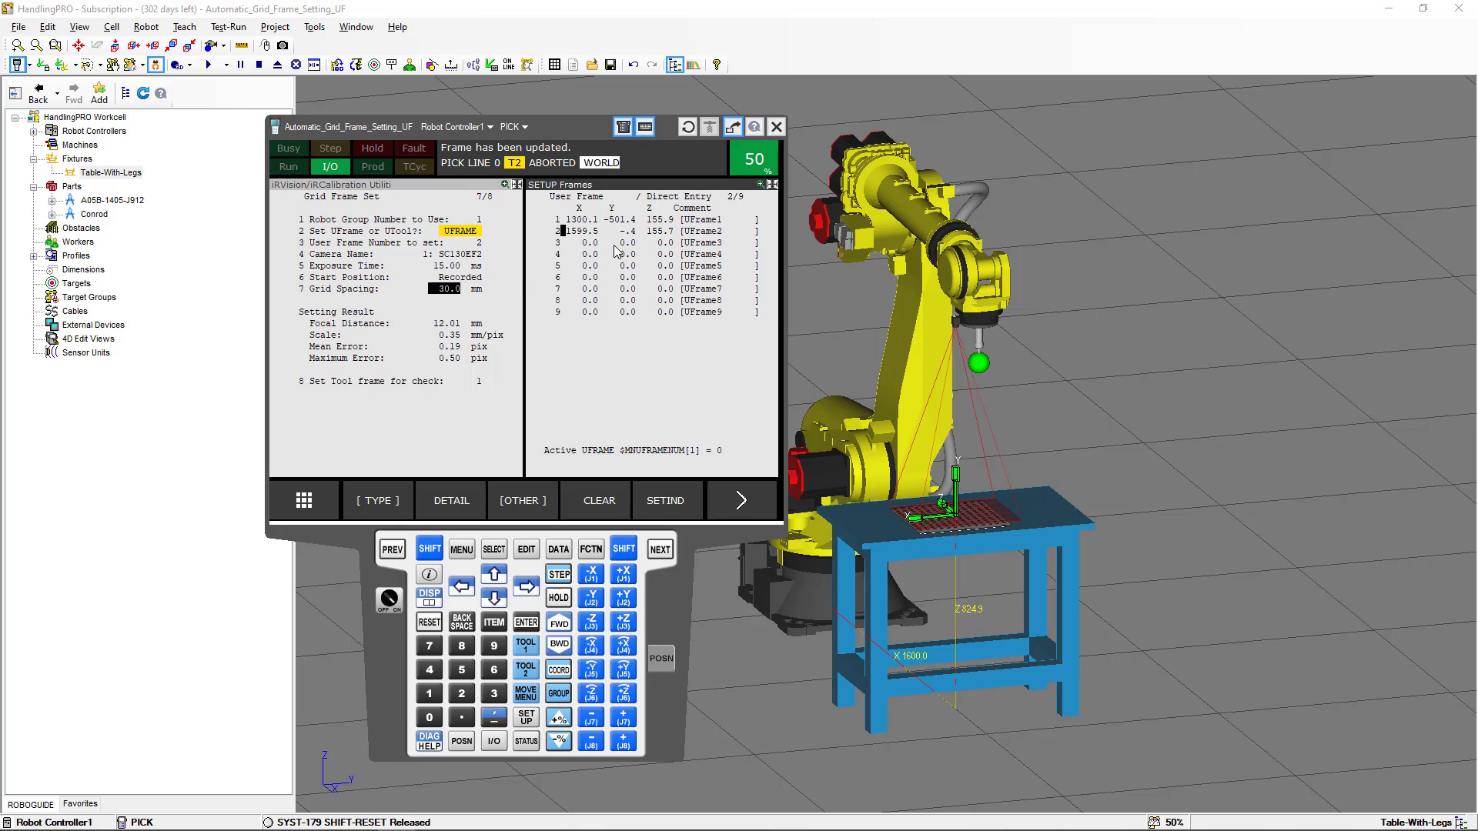
{"action": "left_click", "coordinate": [470, 497]}
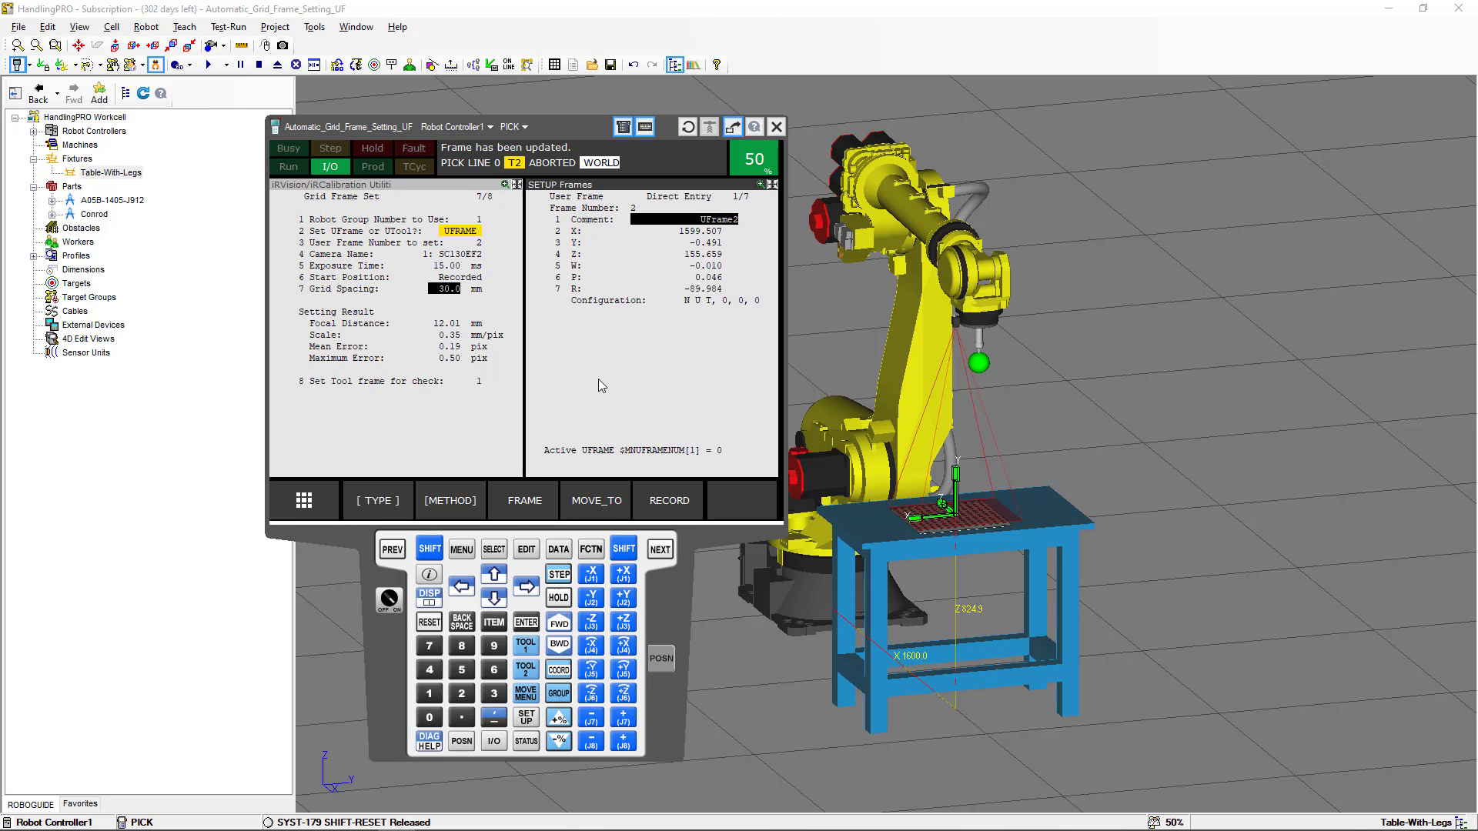
{"action": "right_click", "coordinate": [382, 659]}
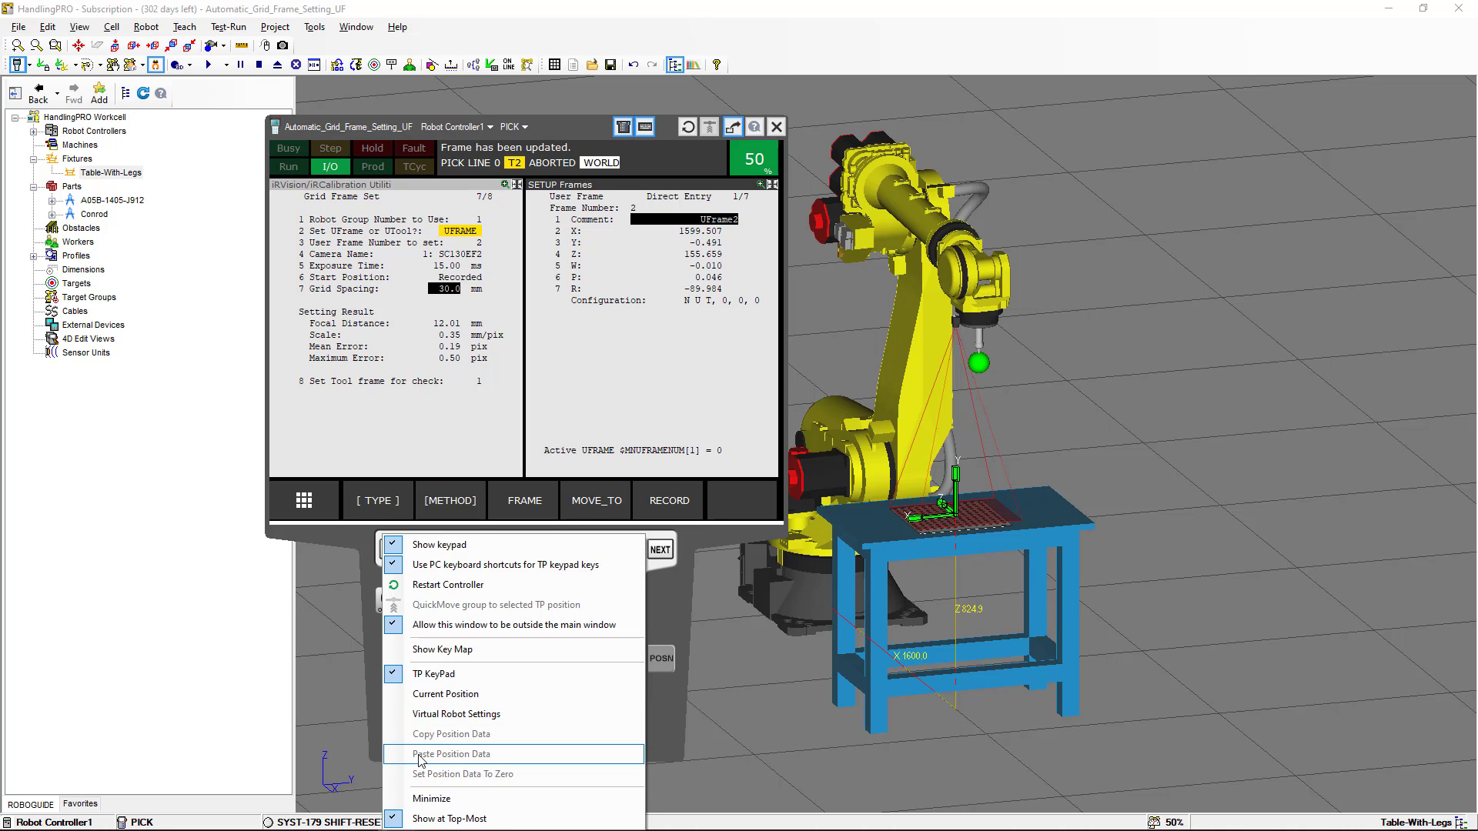
{"action": "left_click", "coordinate": [433, 800]}
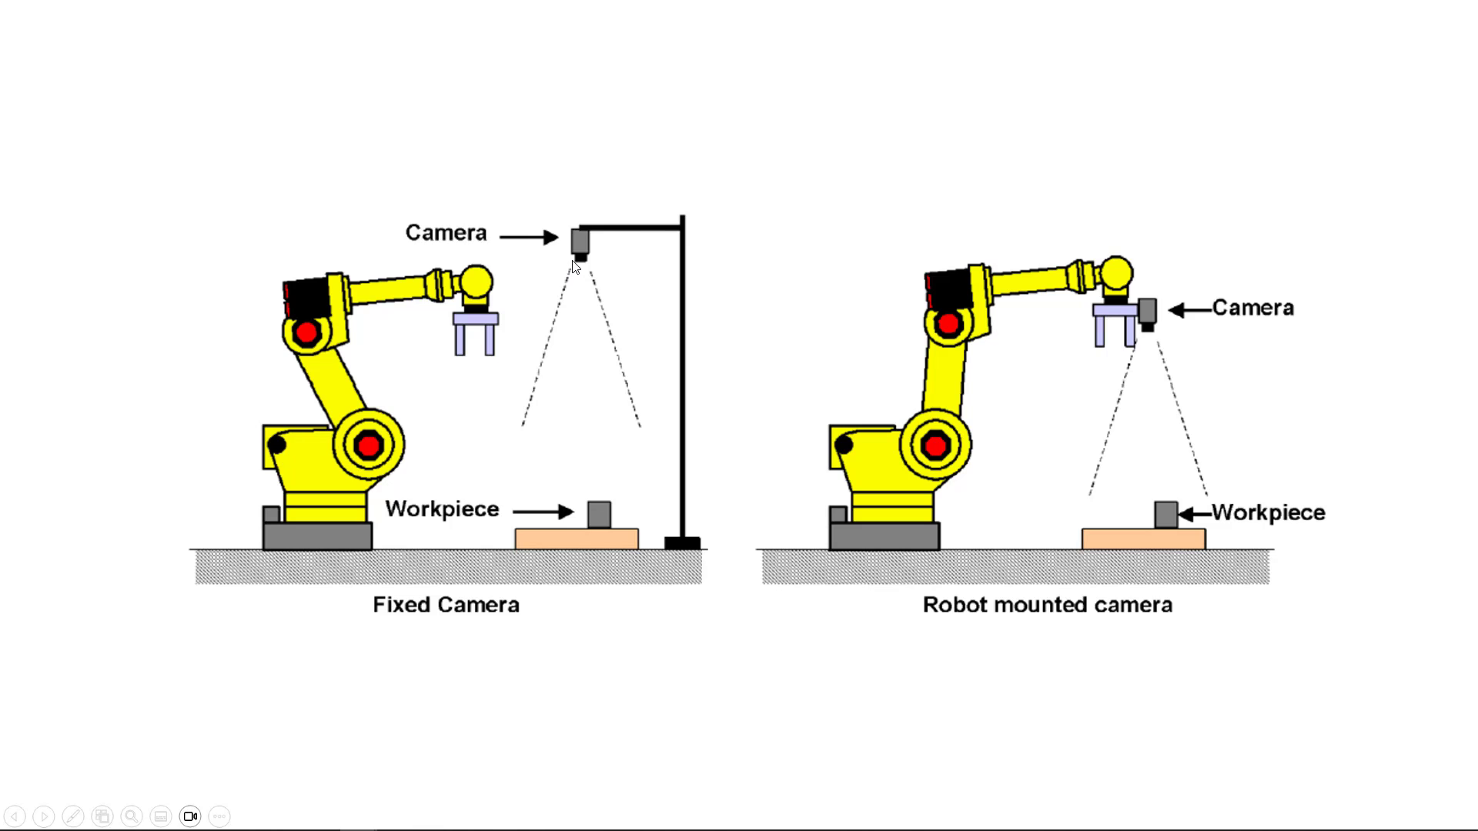
{"action": "key", "text": "alt+Tab"}
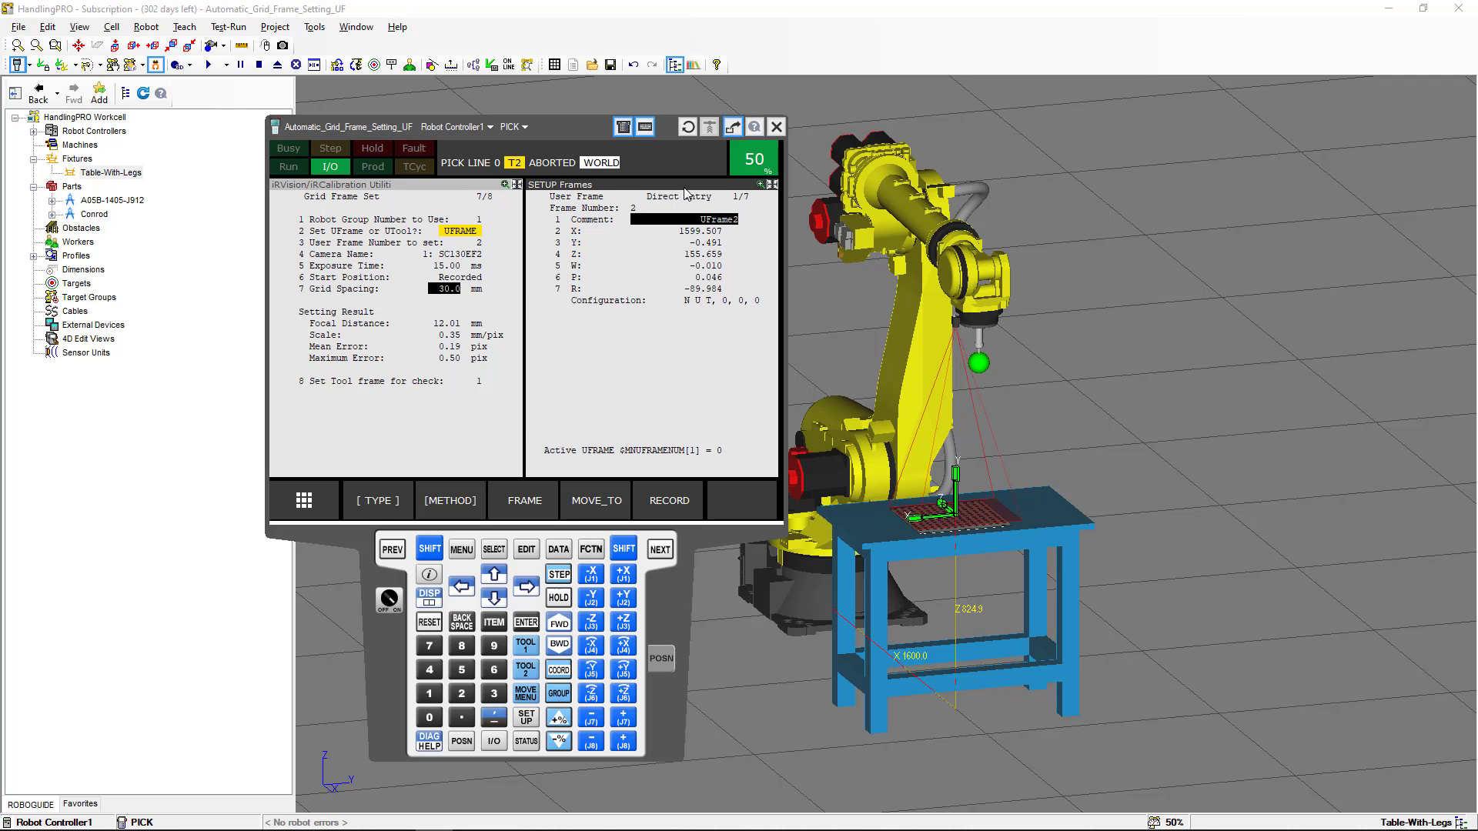
Step: Return from the frame details to the user frame list and highlight user frame 1
{"action": "left_click", "coordinate": [429, 597]}
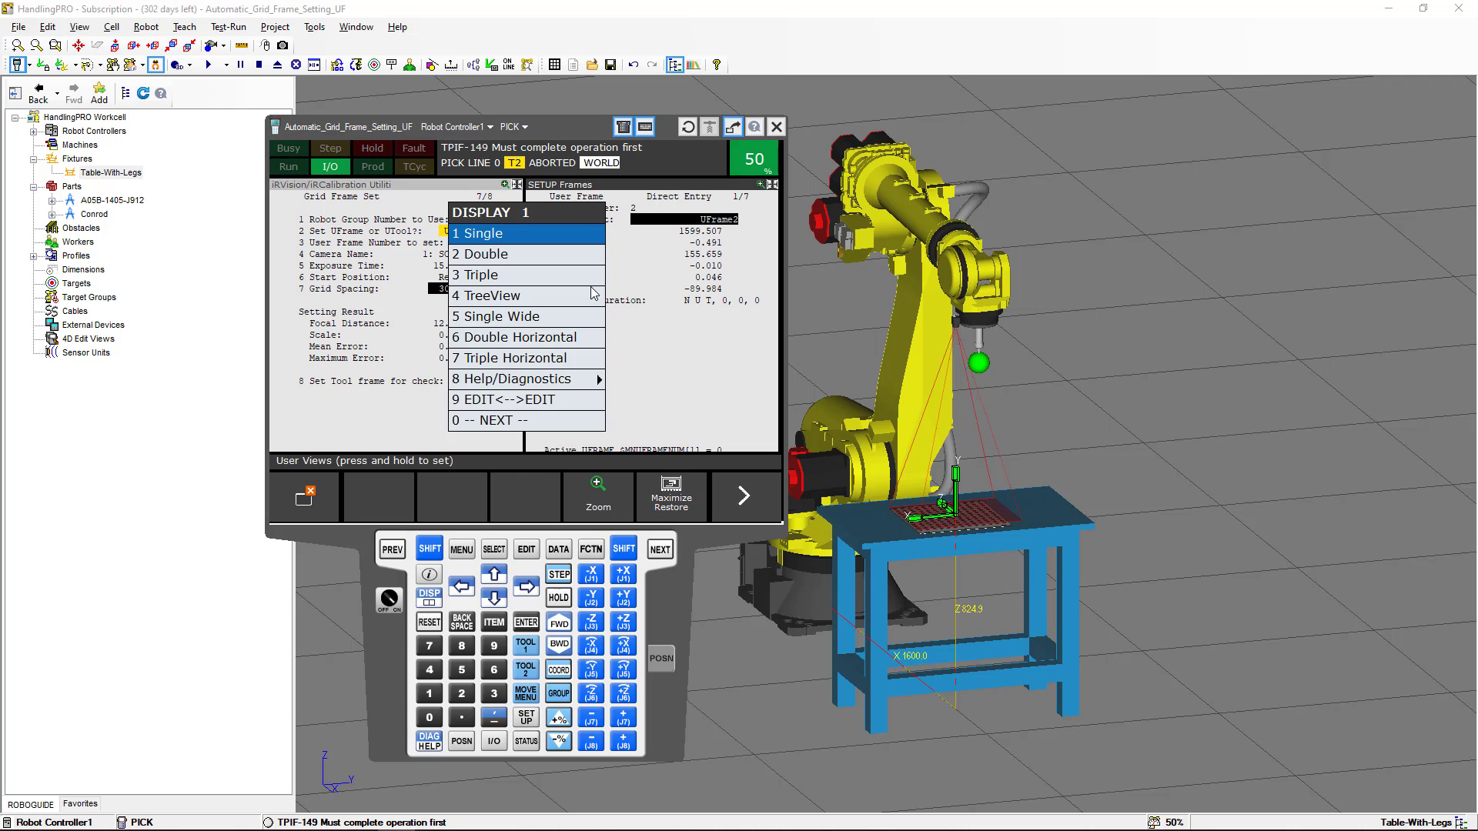
{"action": "left_click", "coordinate": [393, 549]}
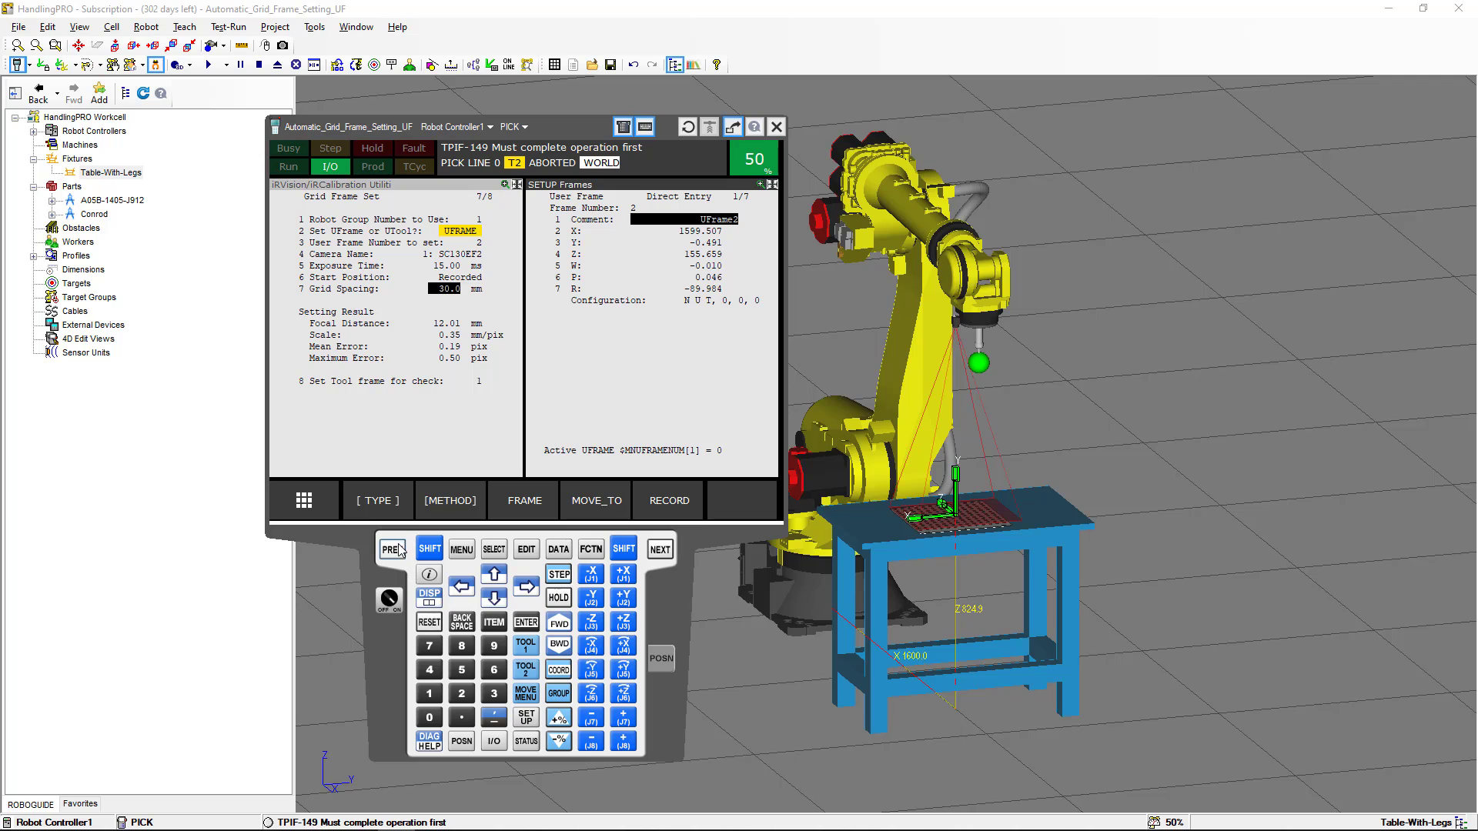
{"action": "left_click", "coordinate": [394, 550]}
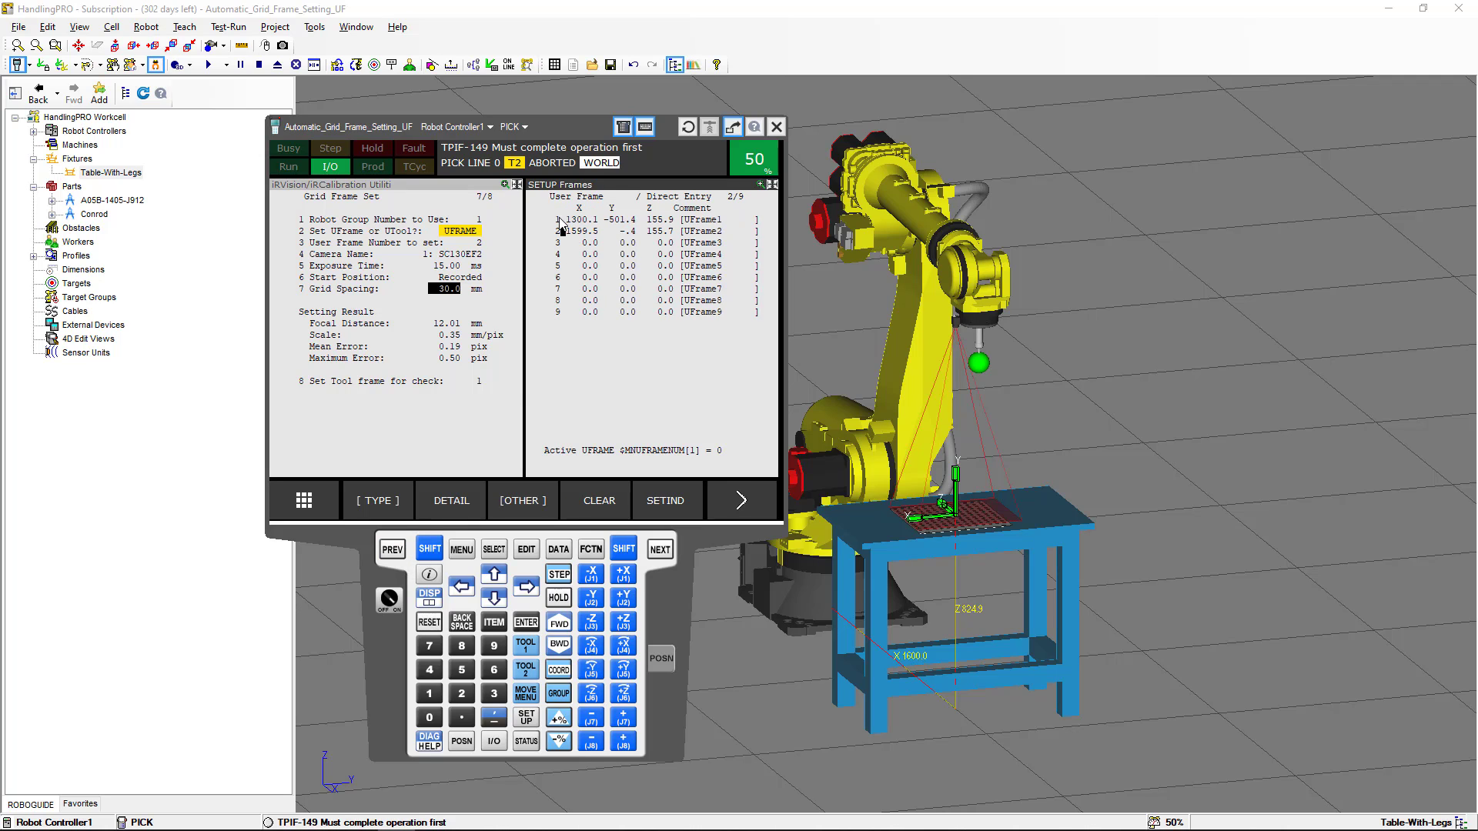
{"action": "left_click", "coordinate": [494, 574]}
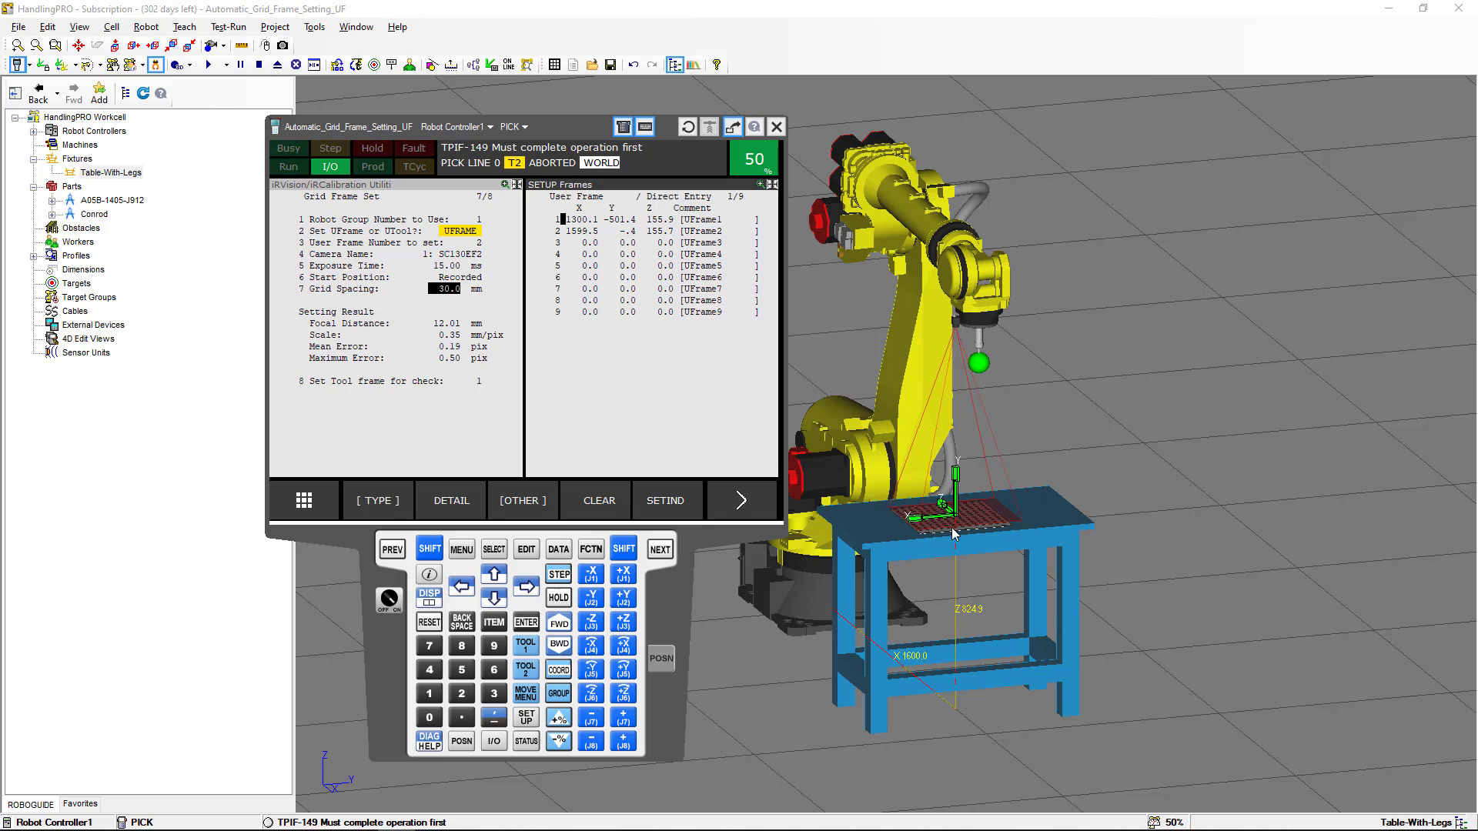
Step: Create a teach pendant program named Copy_UF and open it for editing
{"action": "left_click", "coordinate": [416, 183]}
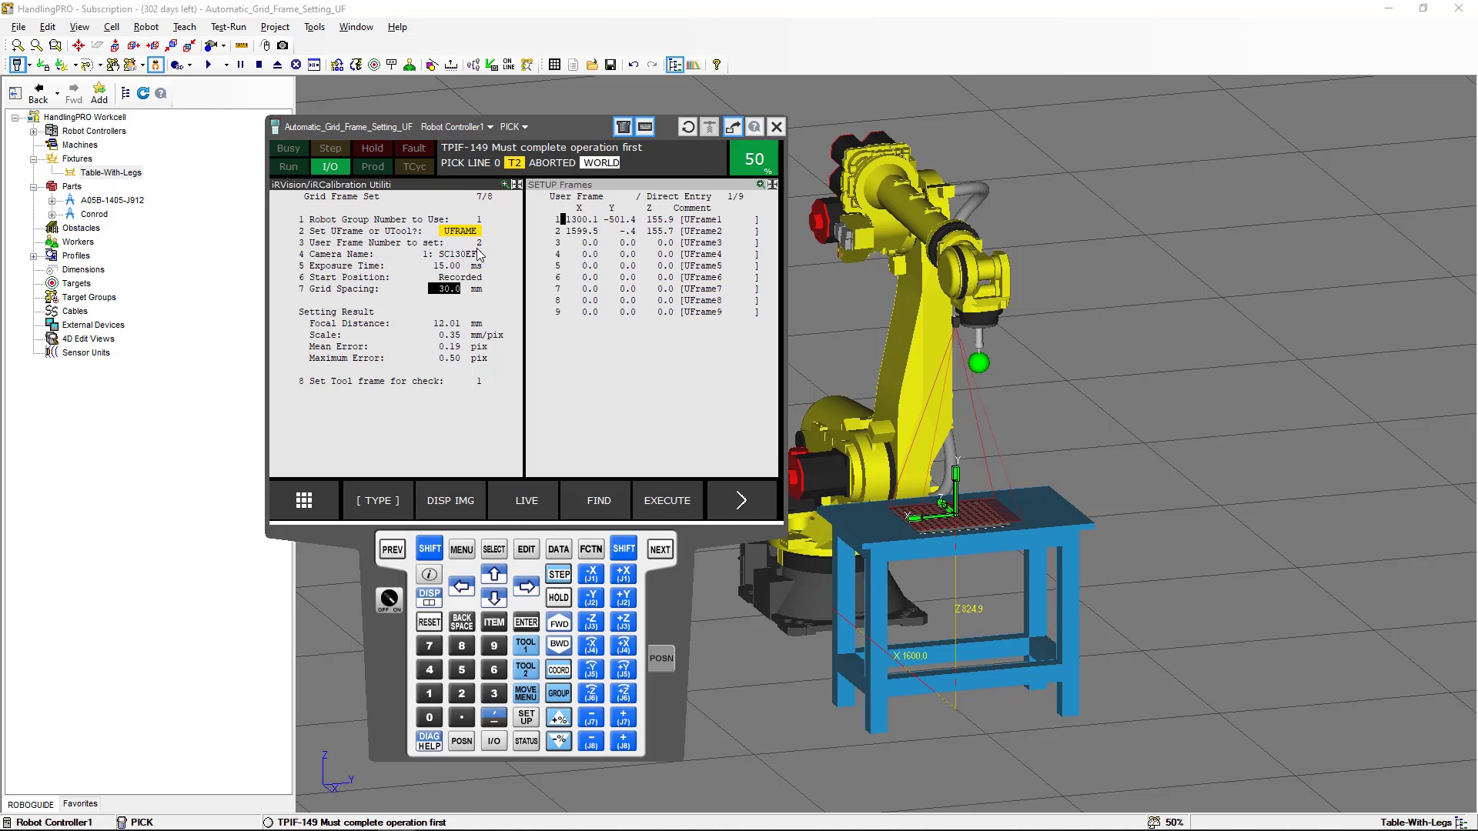
{"action": "left_click", "coordinate": [496, 550]}
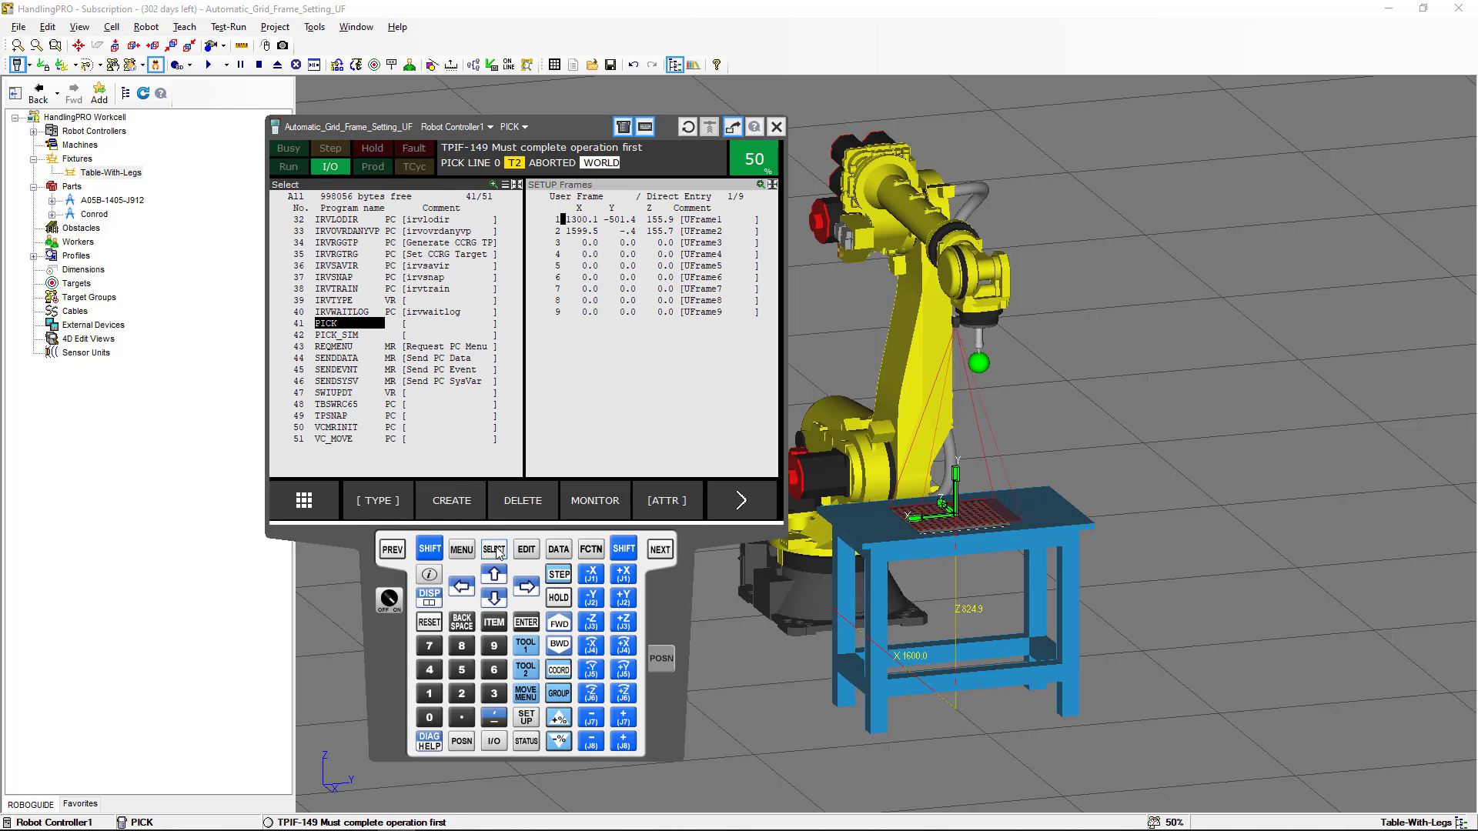
{"action": "left_click", "coordinate": [460, 502]}
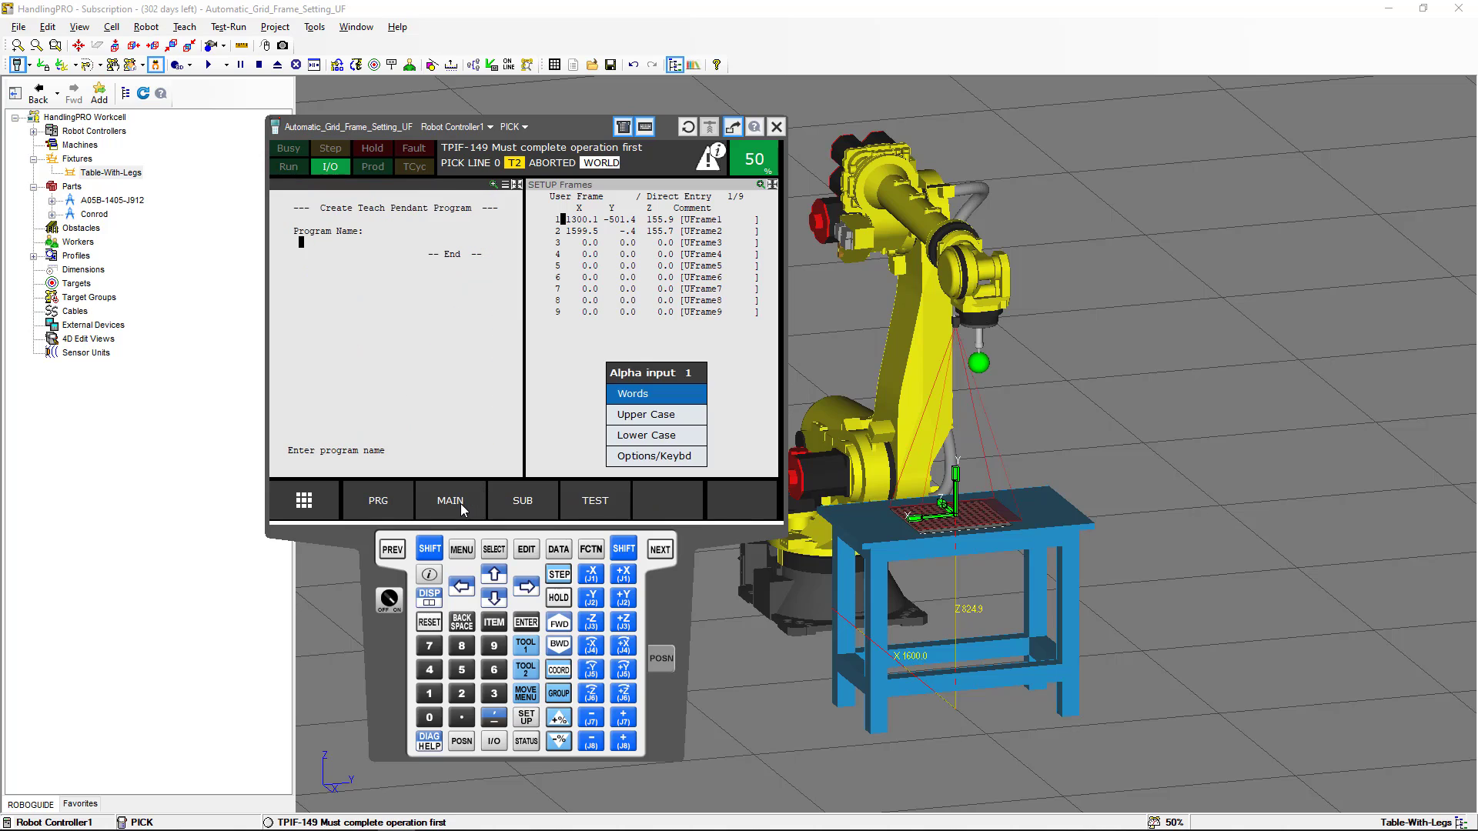
{"action": "left_click", "coordinate": [631, 457]}
{"action": "left_click", "coordinate": [650, 505]}
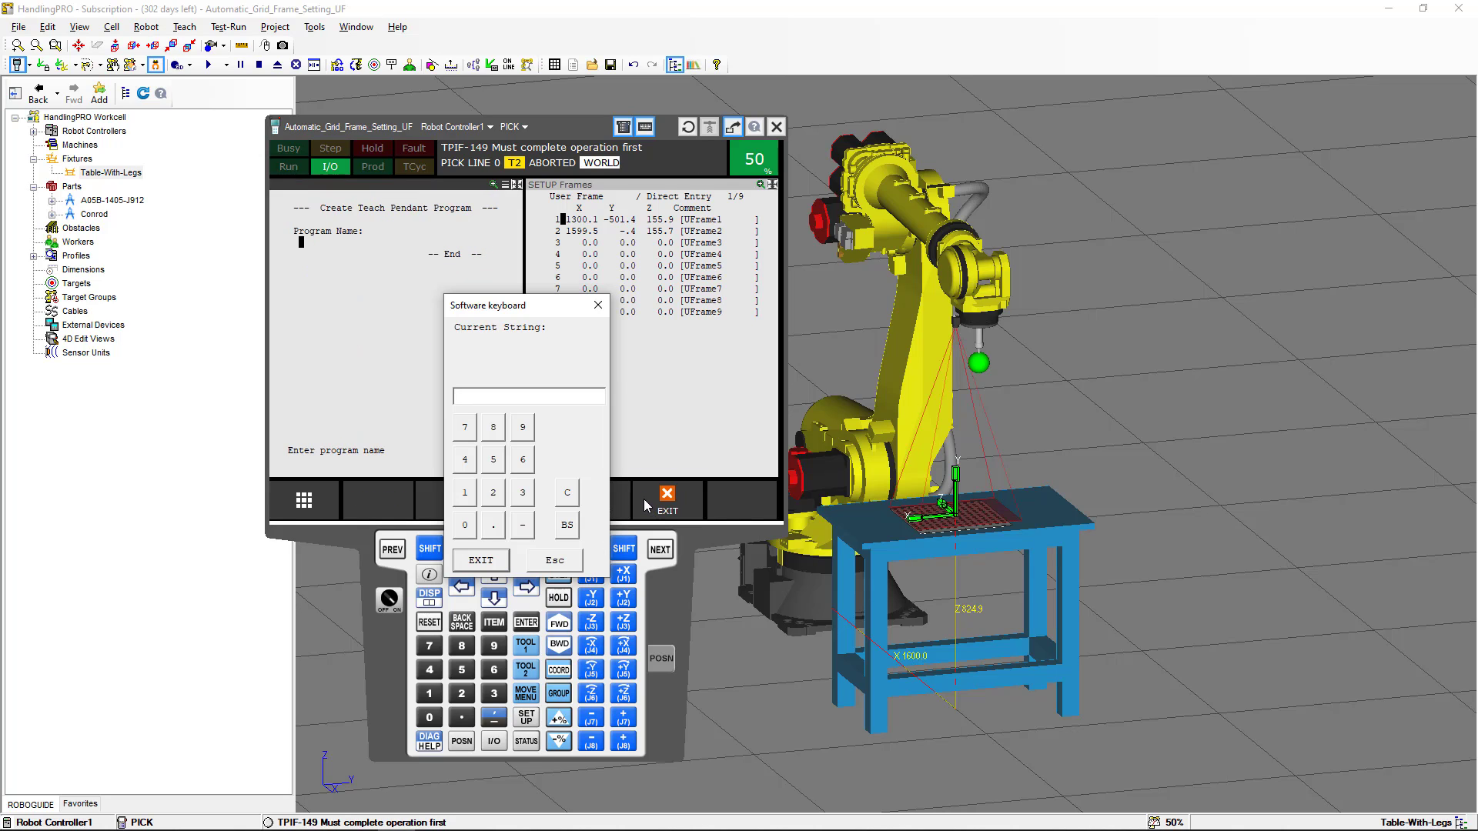
{"action": "type", "text": "Copy_UF"}
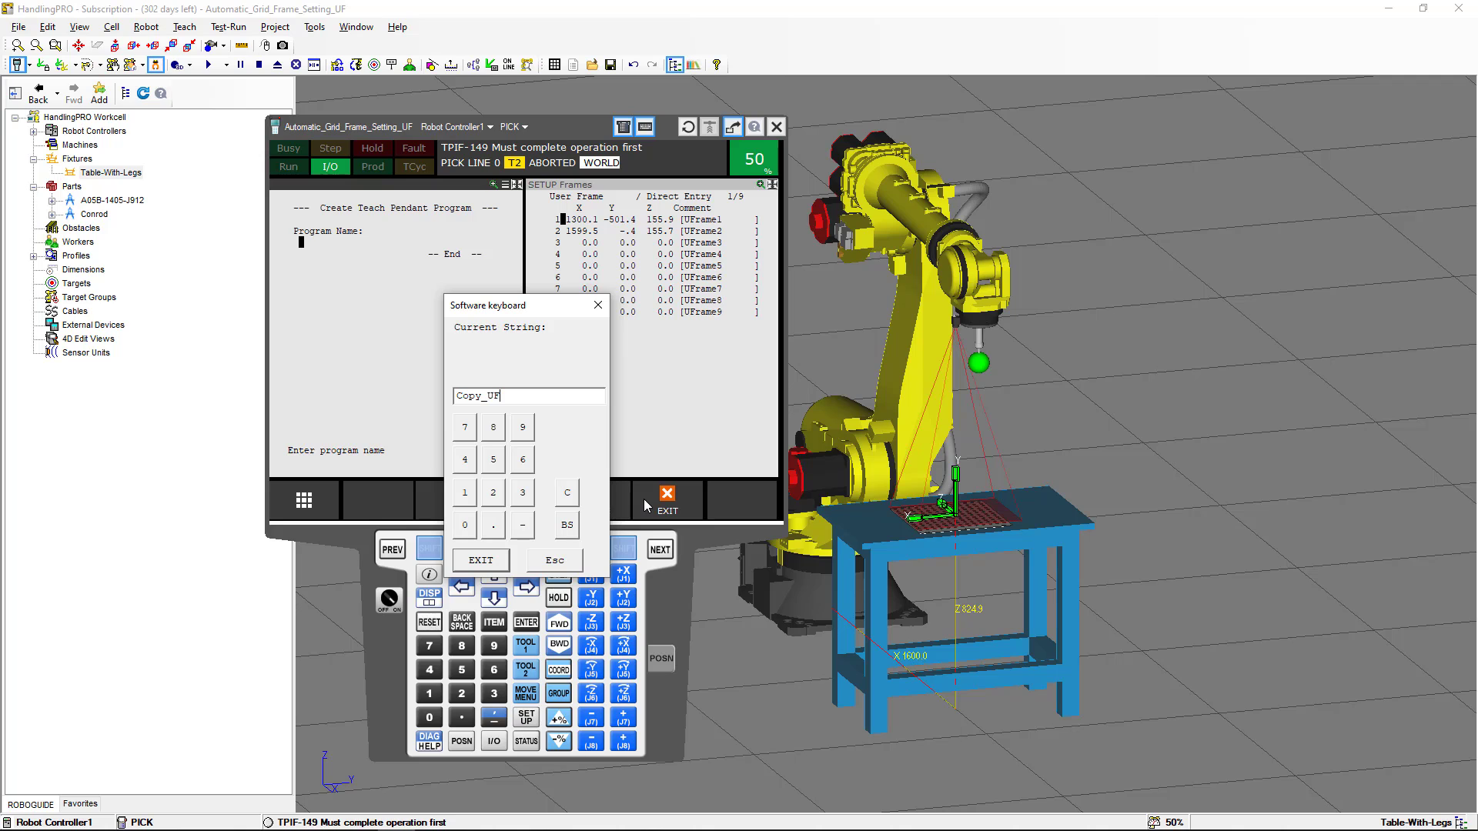
{"action": "left_click", "coordinate": [505, 561]}
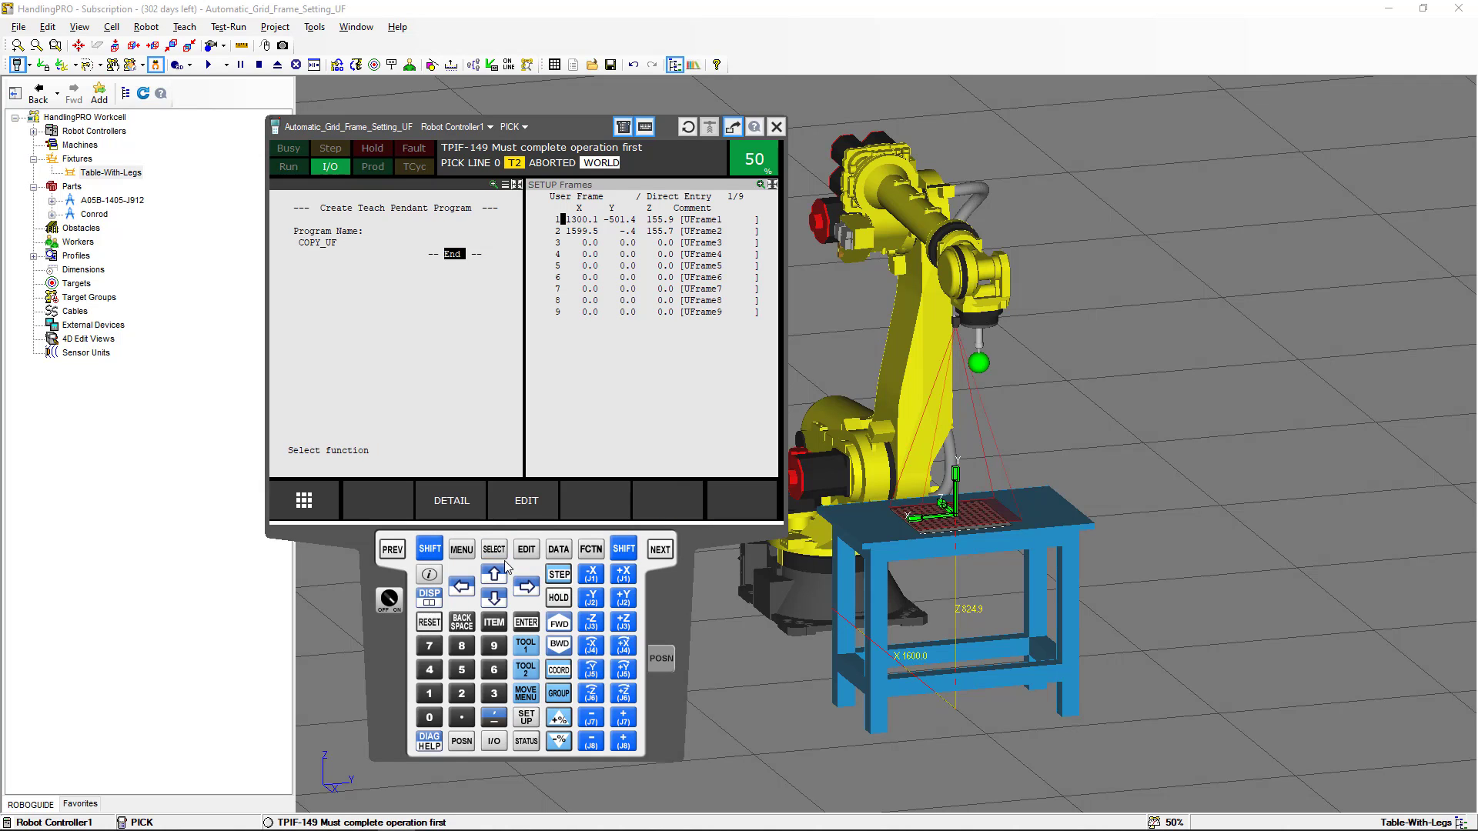
{"action": "left_click", "coordinate": [527, 622]}
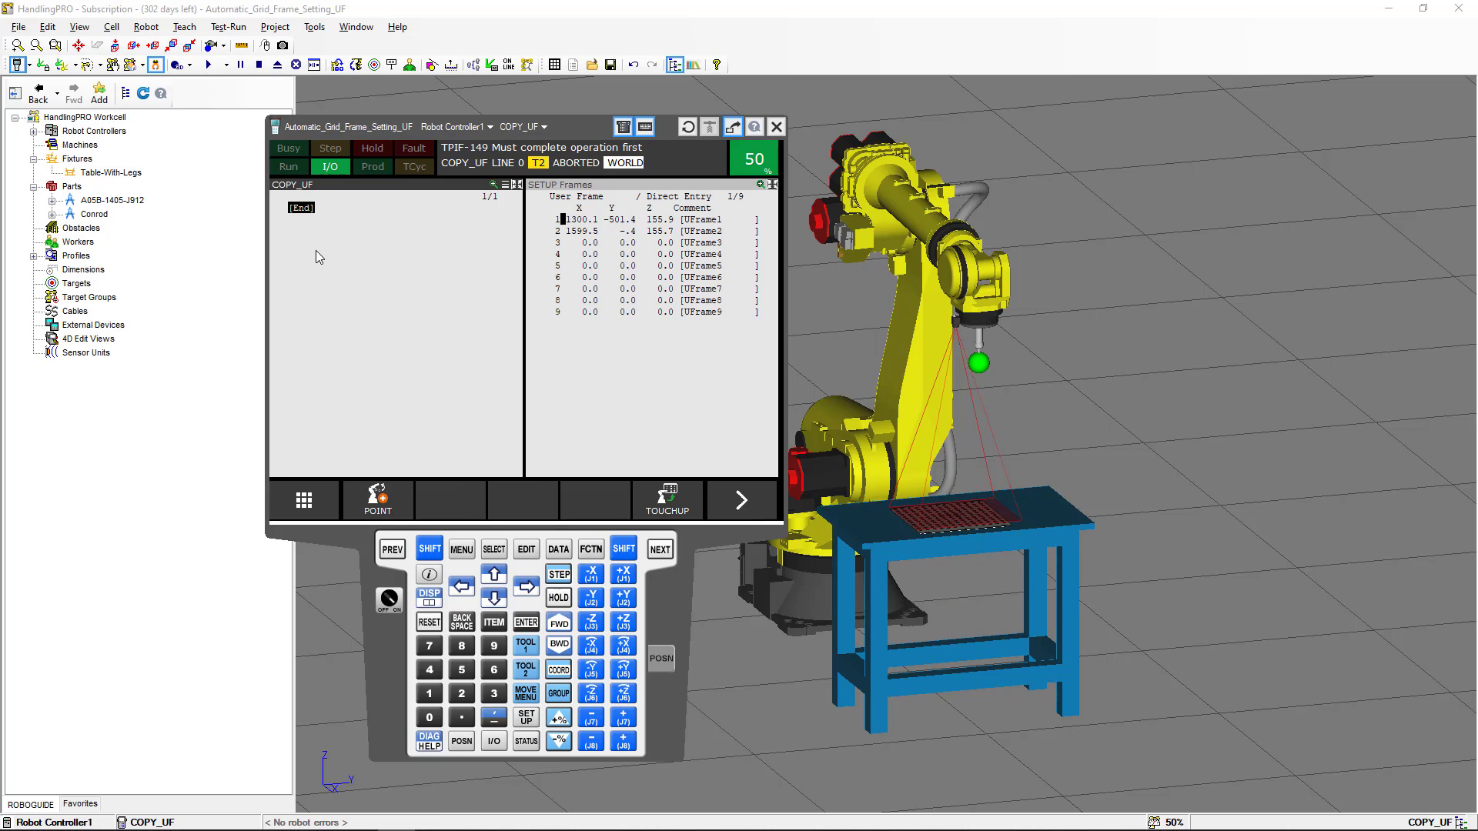
Step: Insert three blank lines into the COPY_UF program
{"action": "left_click", "coordinate": [741, 502]}
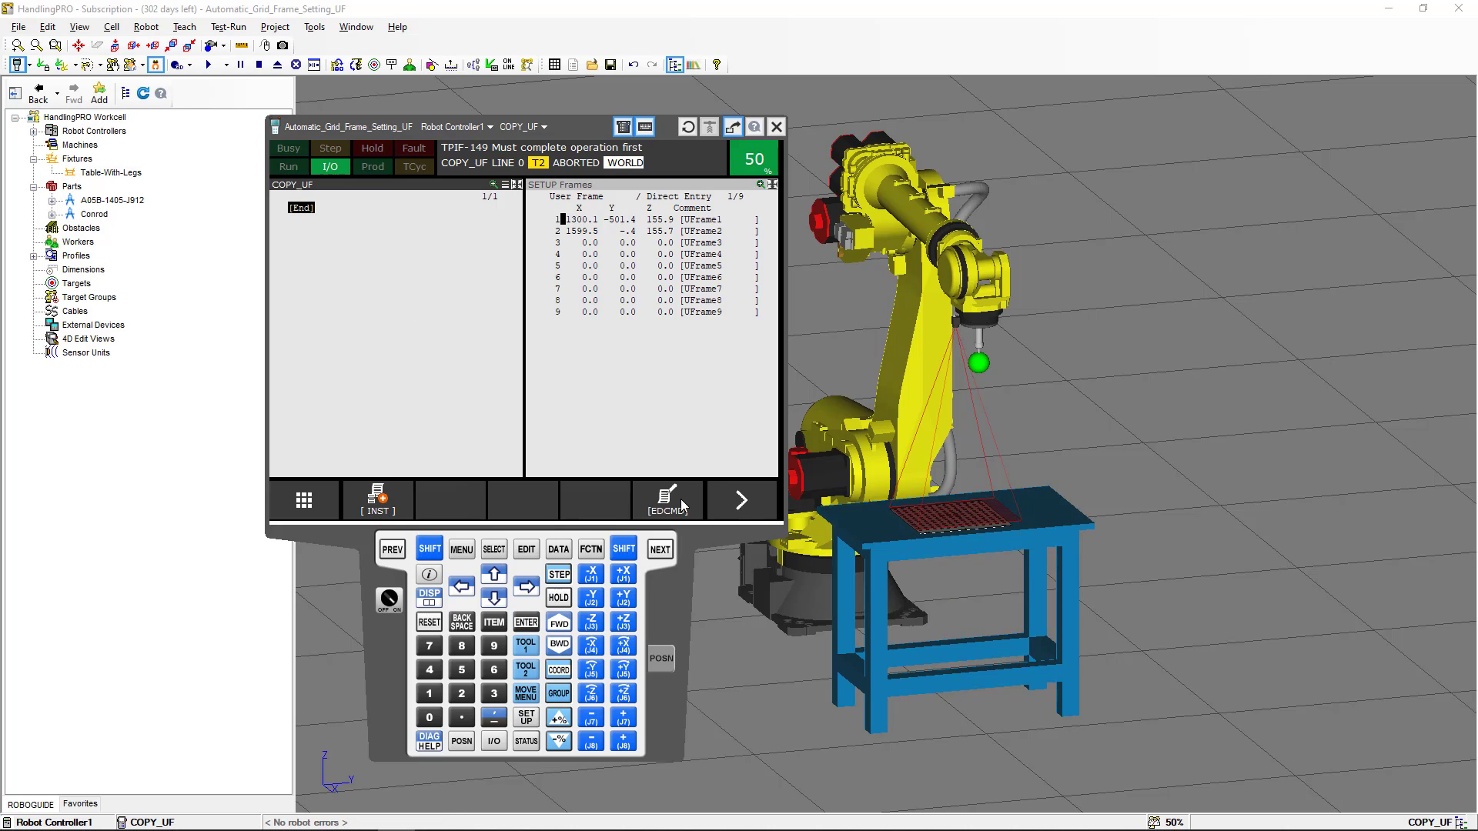
{"action": "left_click", "coordinate": [680, 504]}
{"action": "key", "text": "Return"}
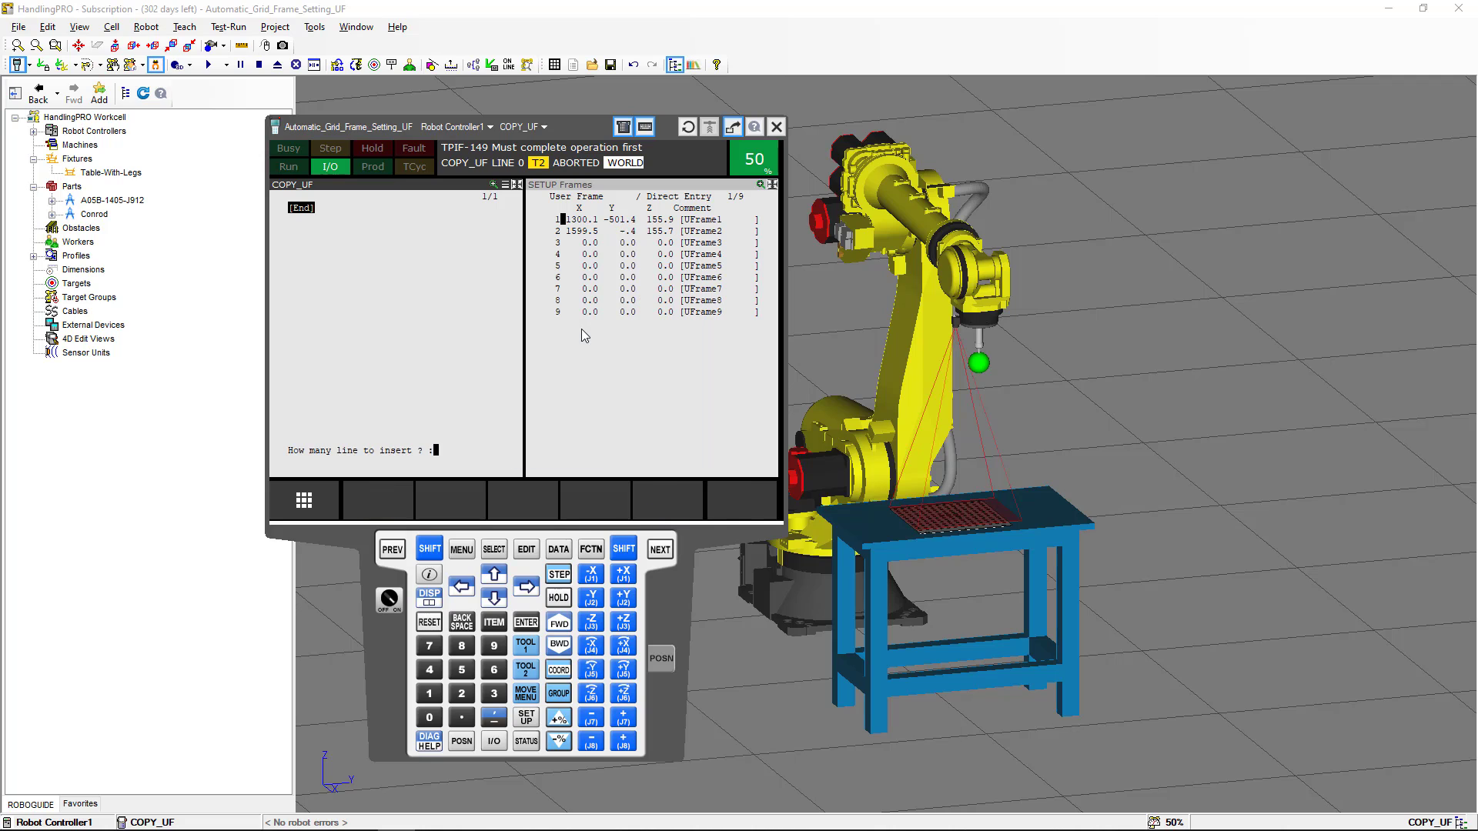
{"action": "left_click", "coordinate": [494, 692]}
{"action": "left_click", "coordinate": [525, 622]}
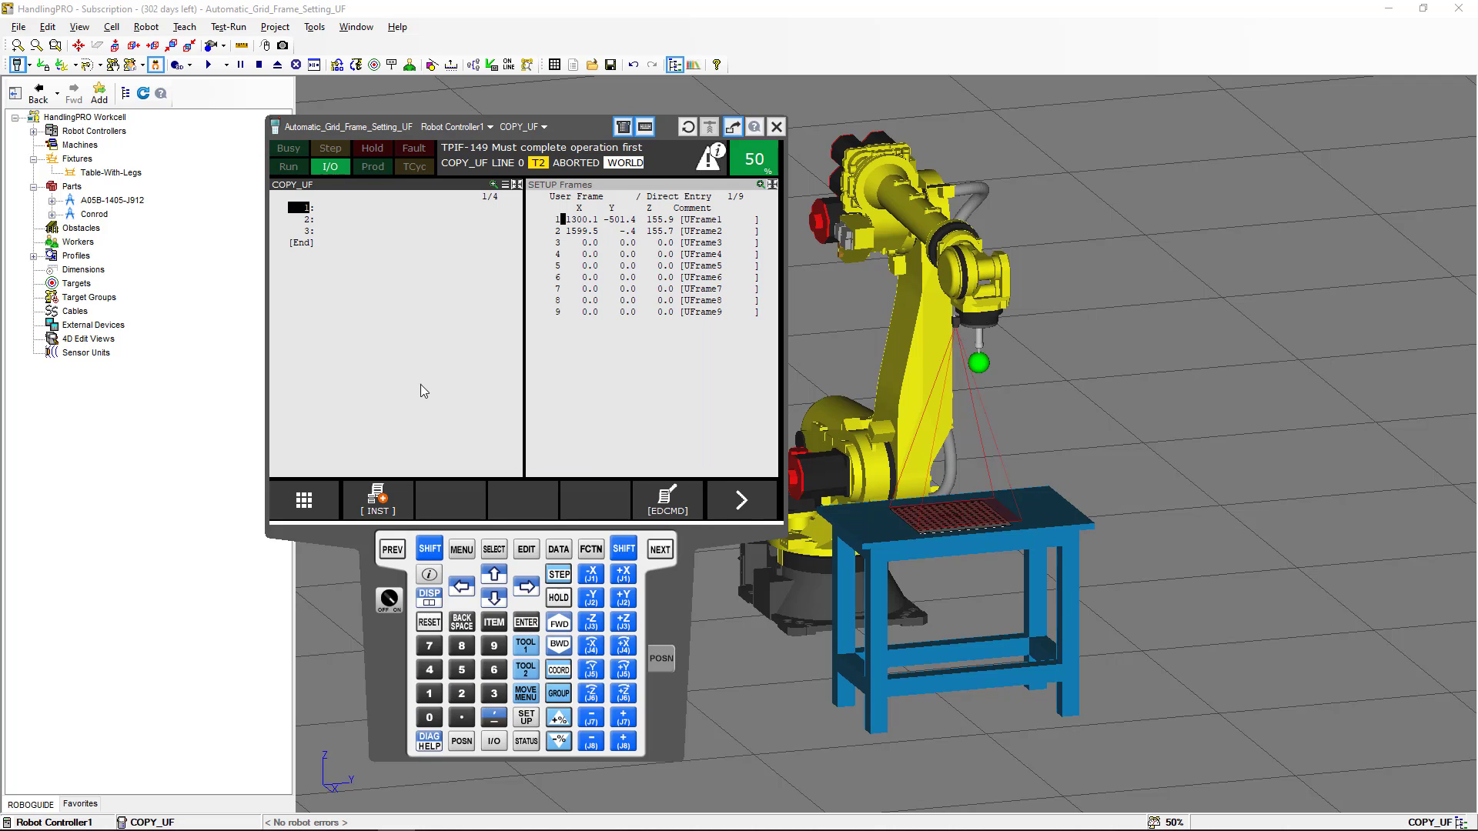
Step: Start a register assignment on line 1 with PR[6] as its target, showing the position register list alongside the program
{"action": "left_click", "coordinate": [377, 501]}
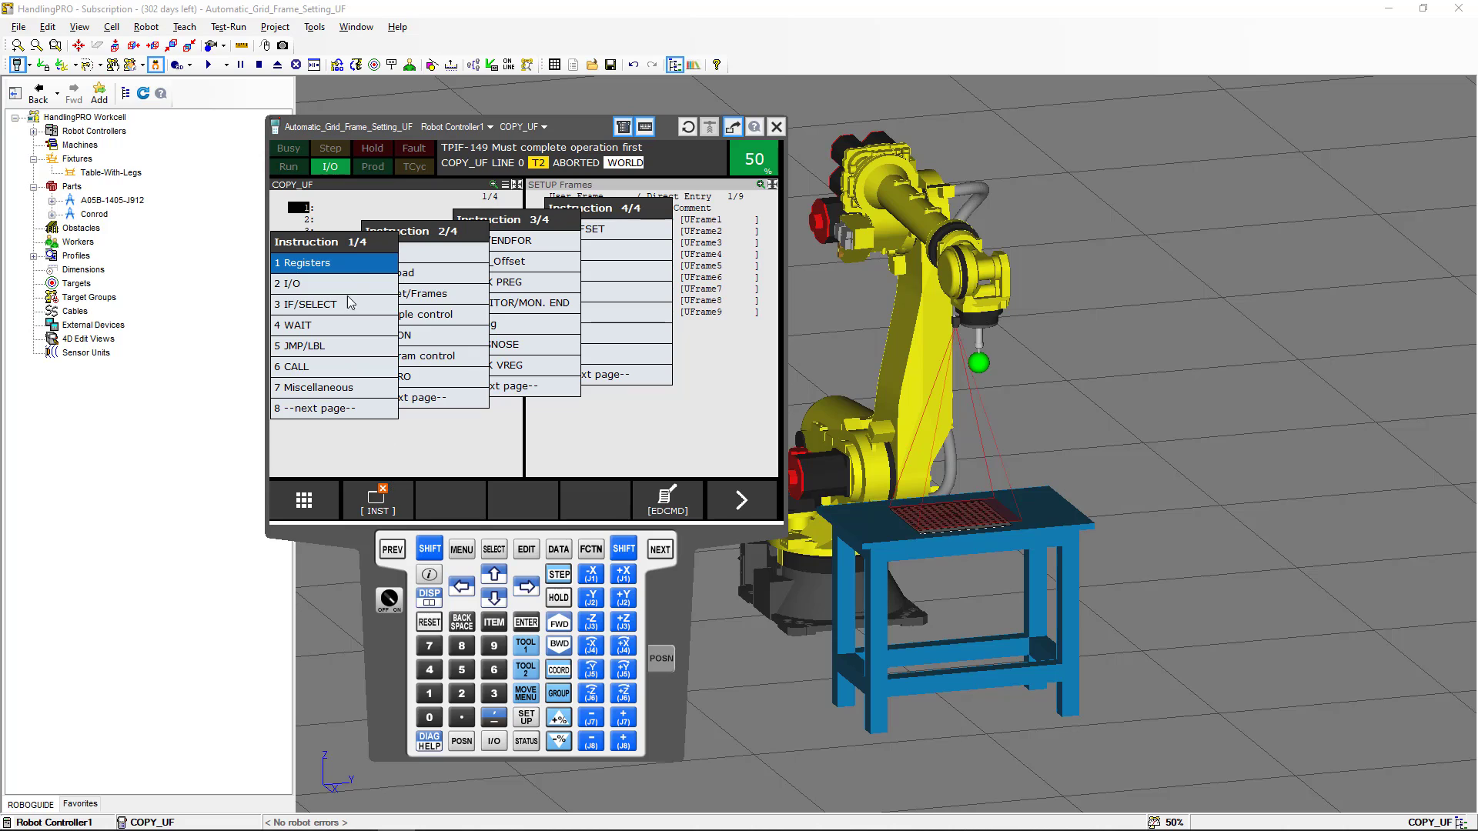
{"action": "left_click", "coordinate": [355, 265]}
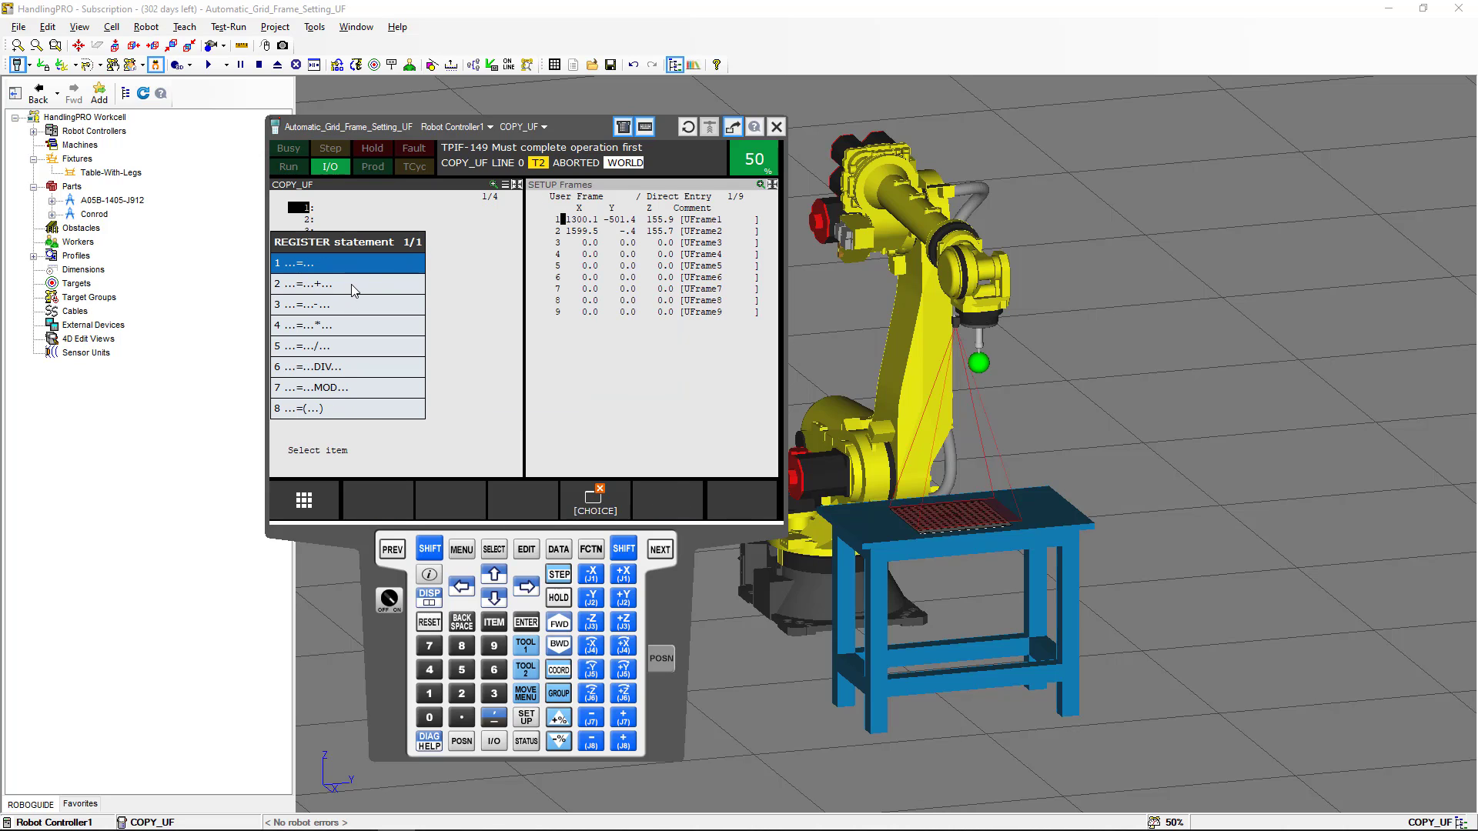
{"action": "left_click", "coordinate": [361, 265]}
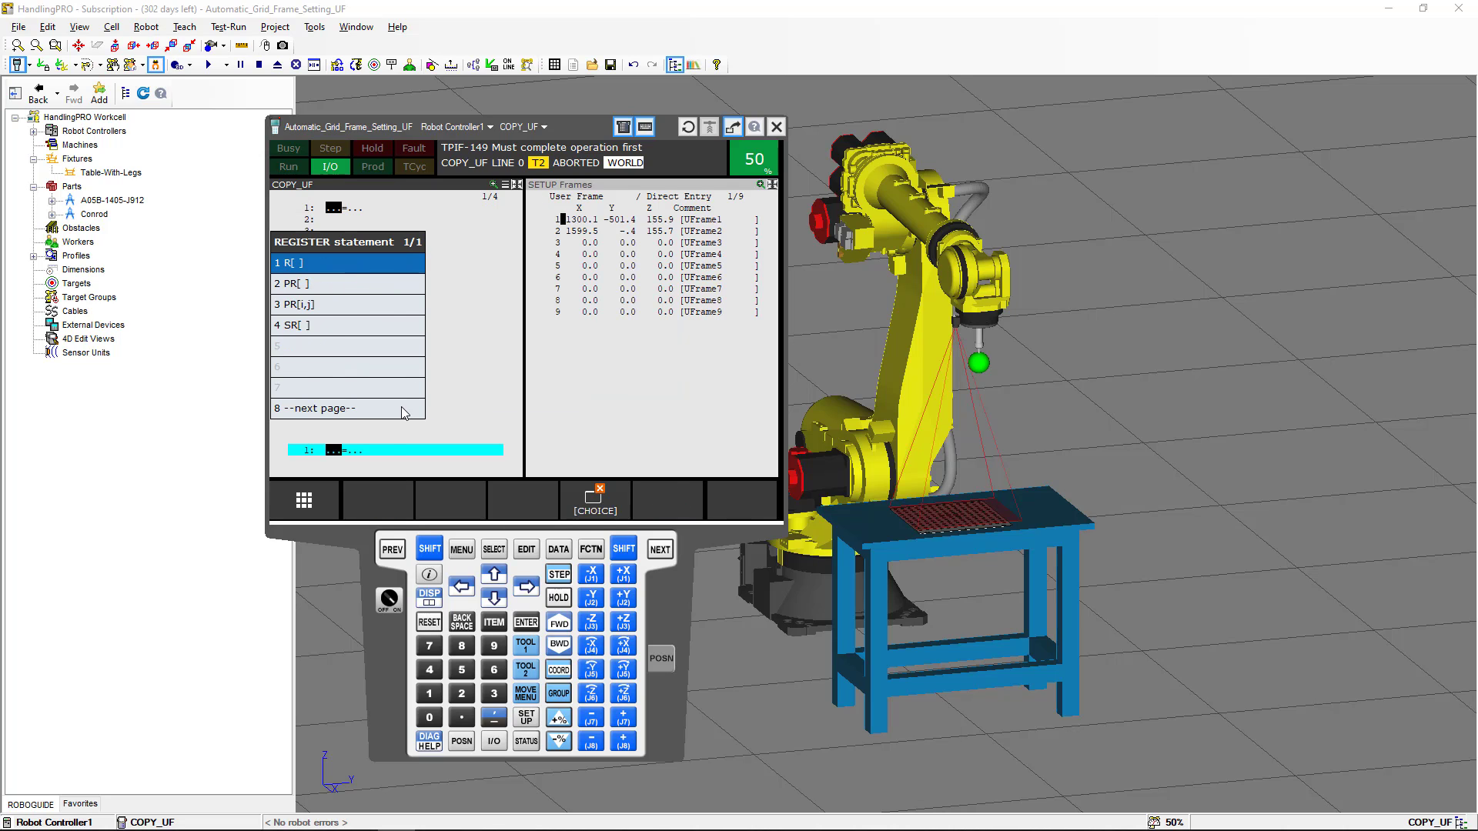
{"action": "left_click", "coordinate": [355, 289]}
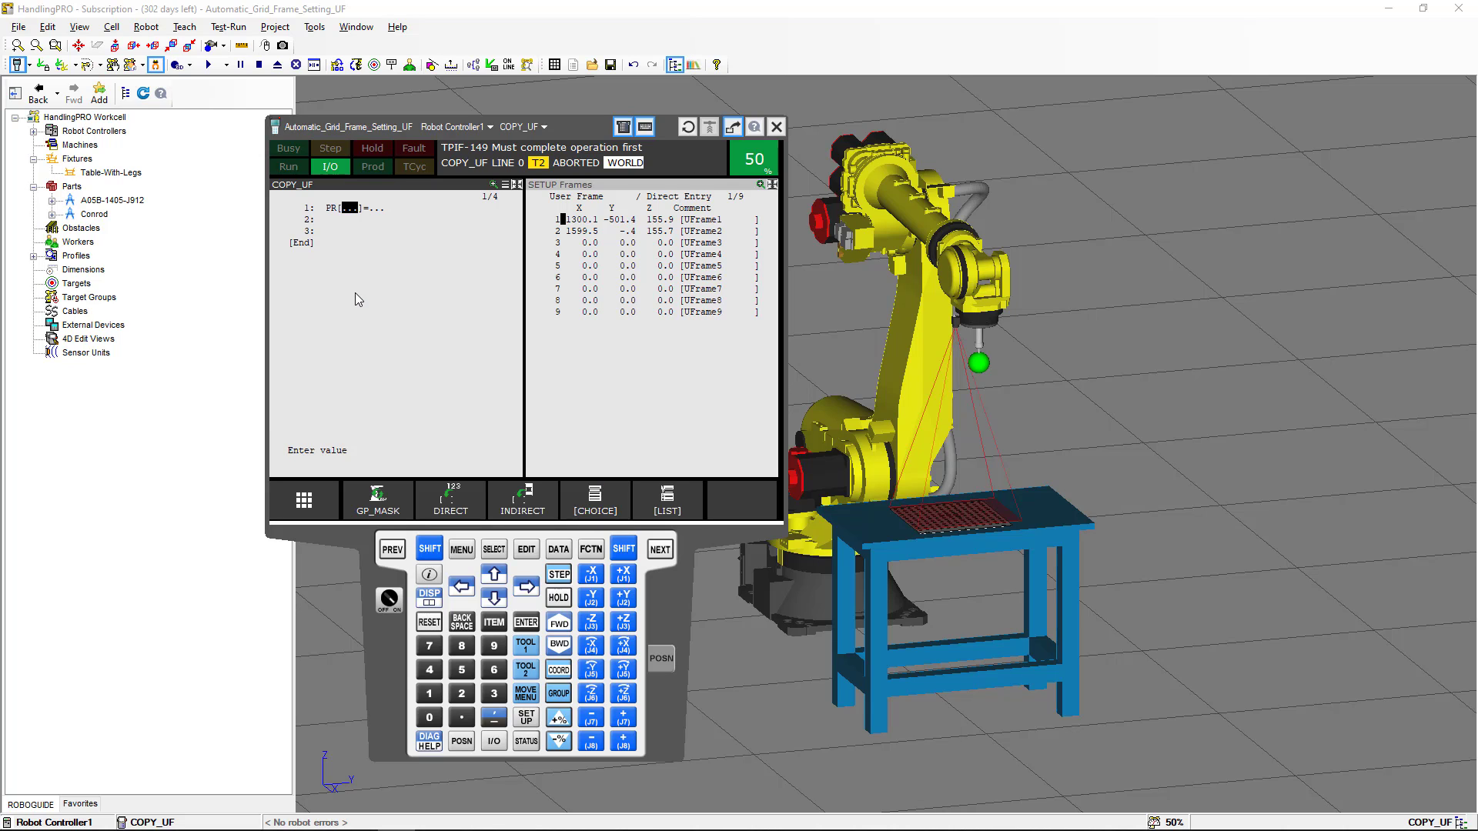
{"action": "left_click", "coordinate": [585, 300]}
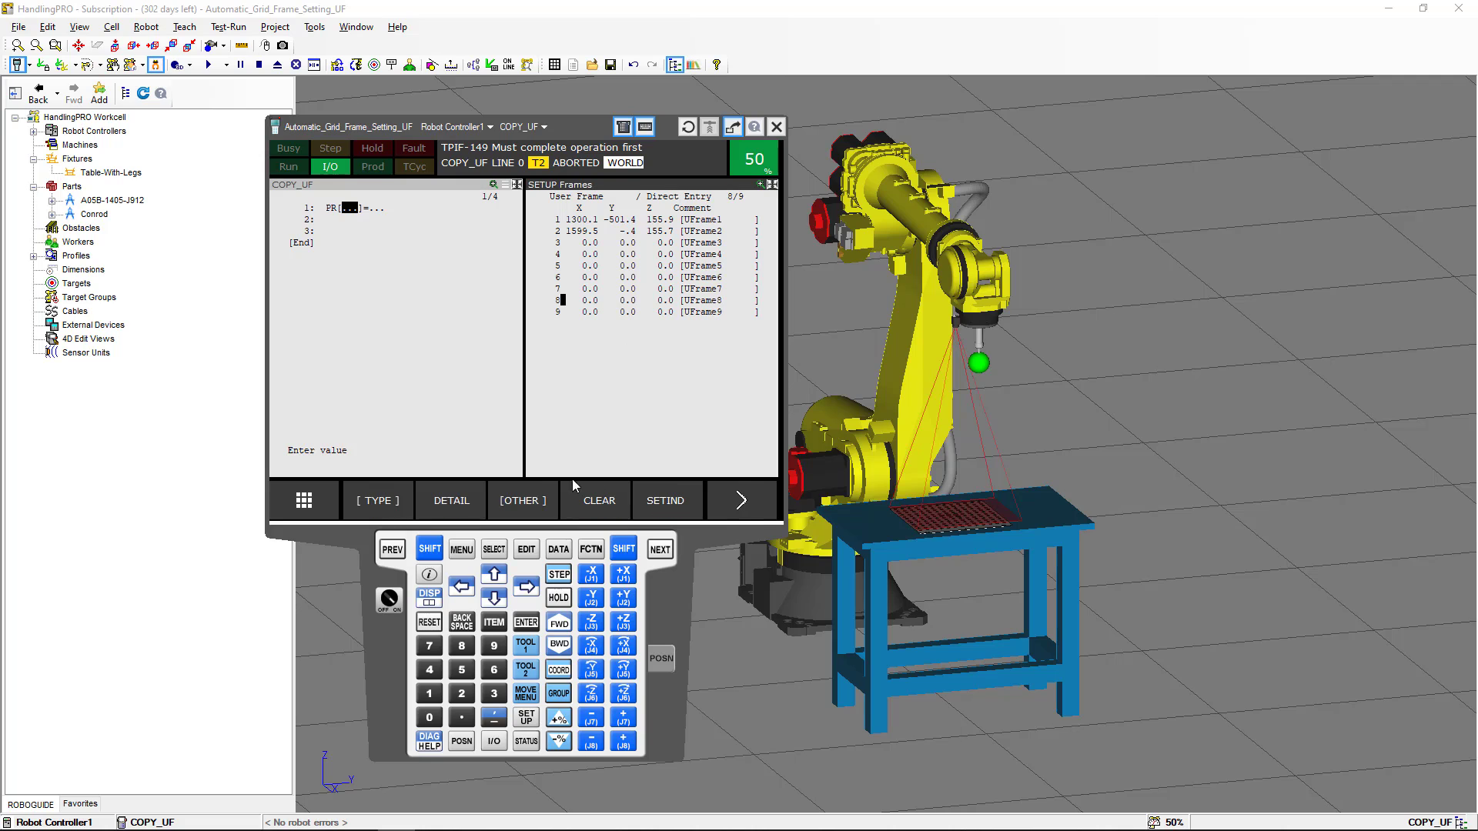
{"action": "left_click", "coordinate": [562, 551]}
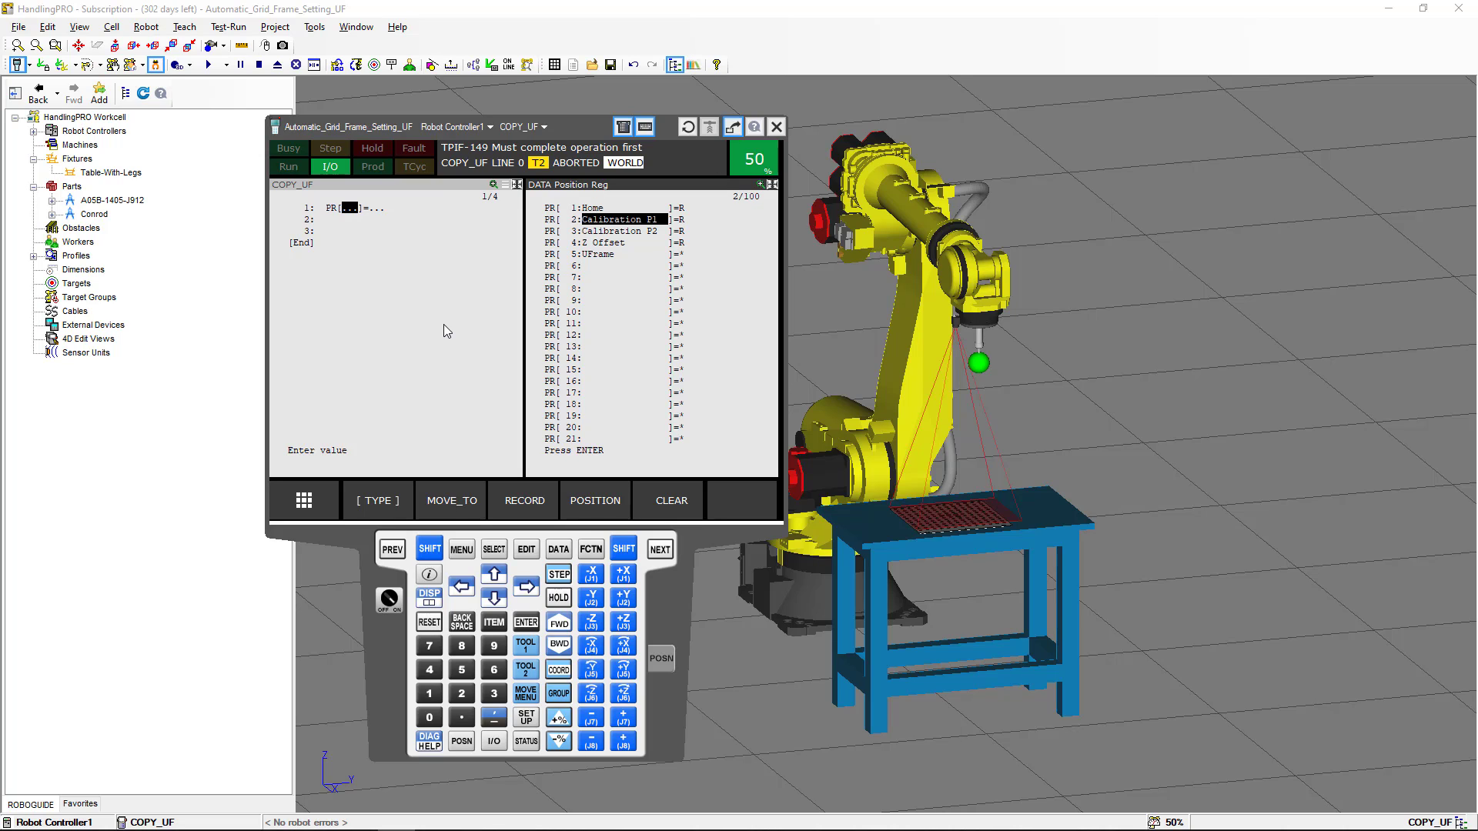
{"action": "left_click", "coordinate": [459, 197]}
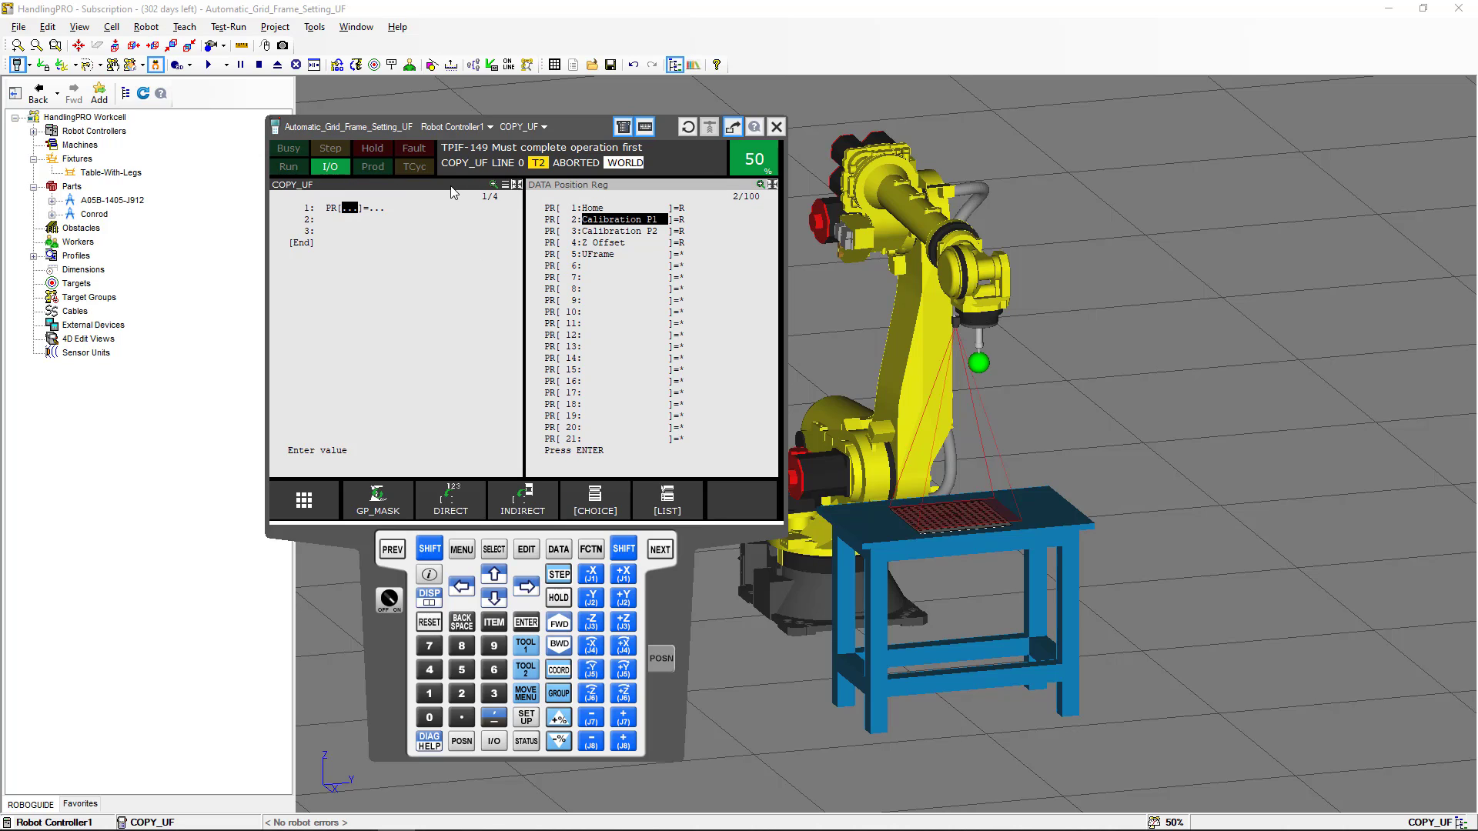
{"action": "type", "text": "6"}
{"action": "key", "text": "Return"}
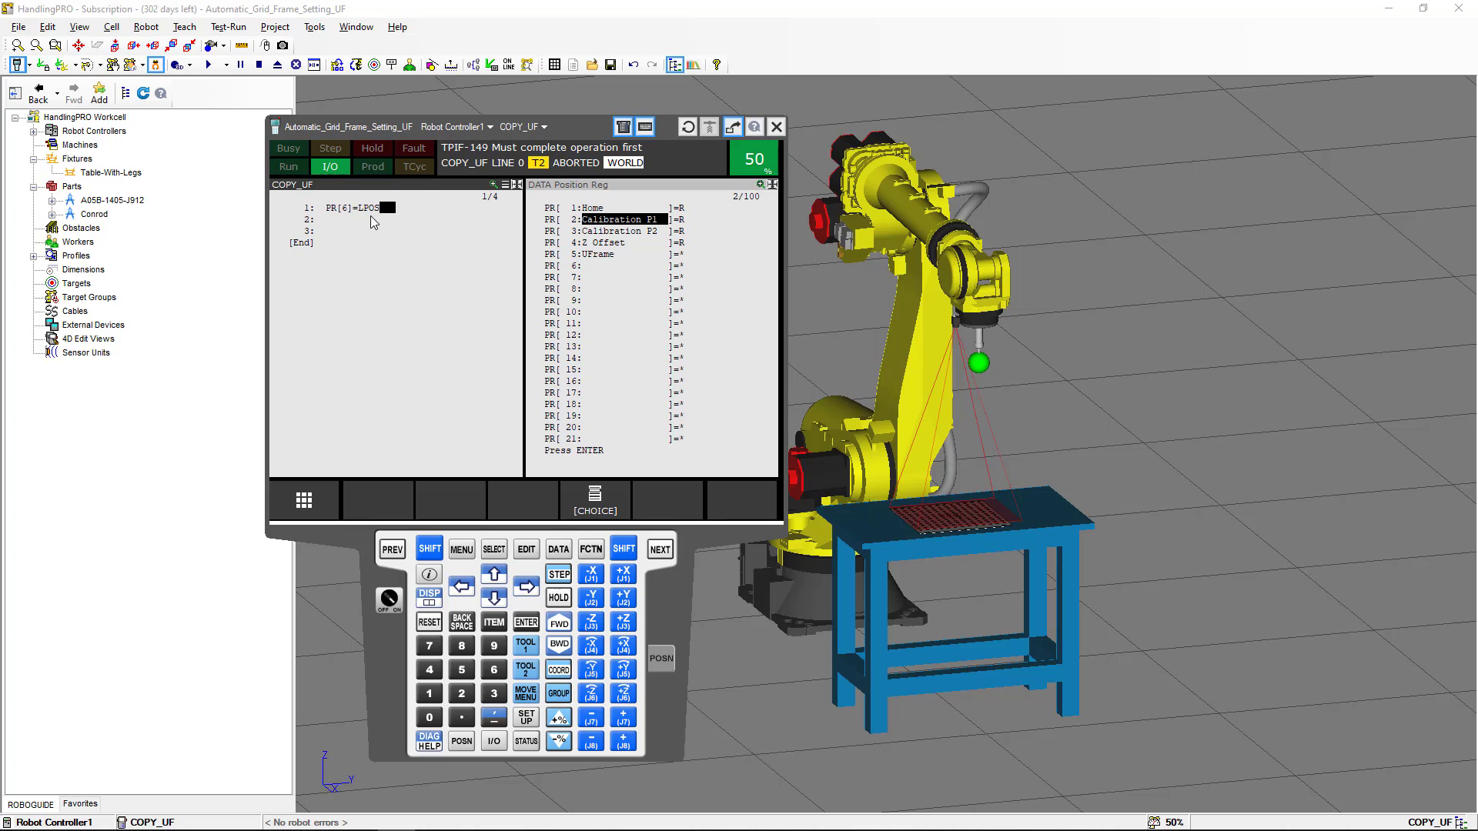
Step: Complete the line 1 assignment with UFRAME[2] as the source for PR[6]
{"action": "left_click", "coordinate": [594, 506]}
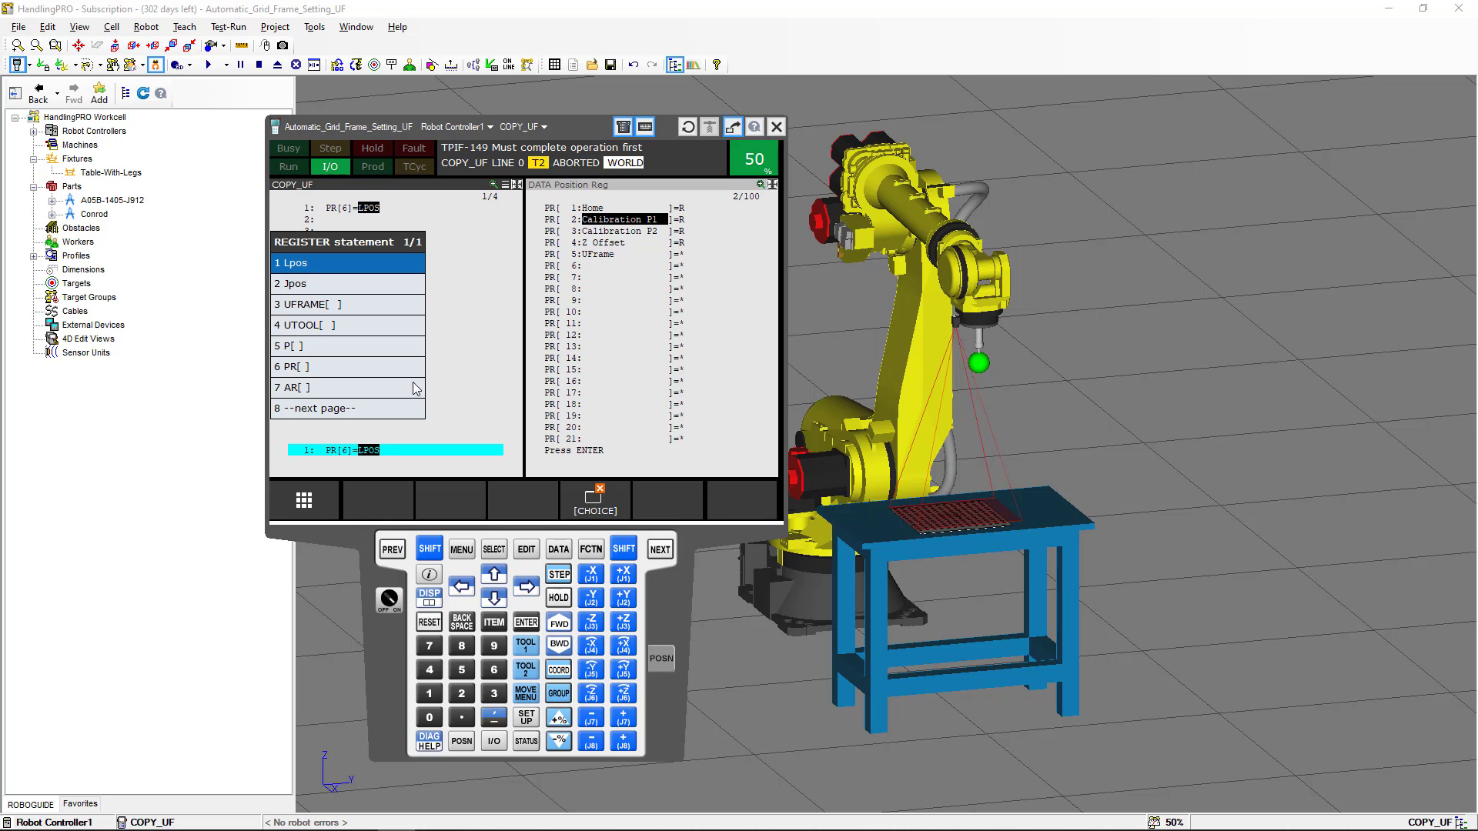
{"action": "left_click", "coordinate": [343, 306]}
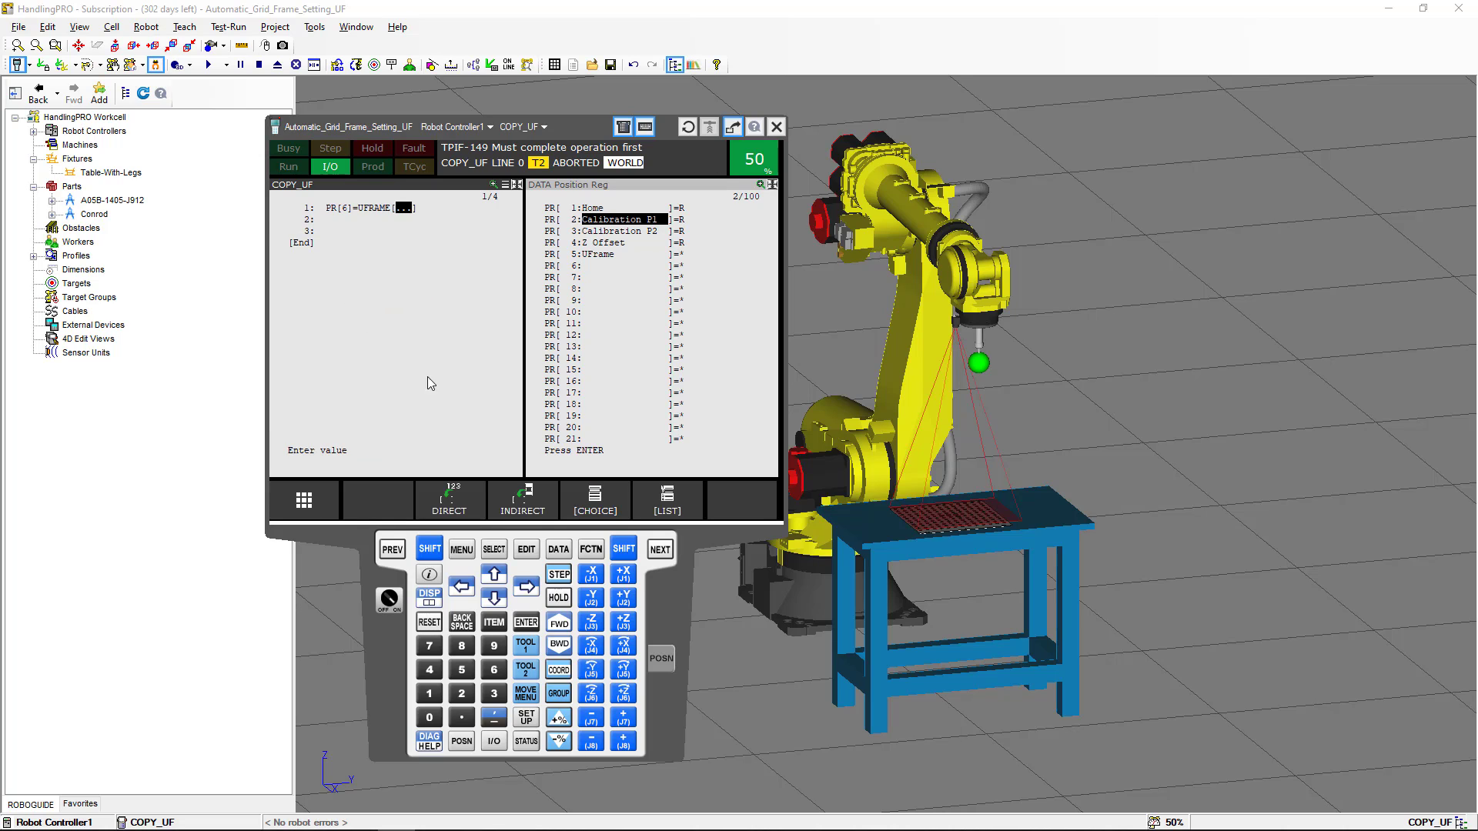
{"action": "type", "text": "2"}
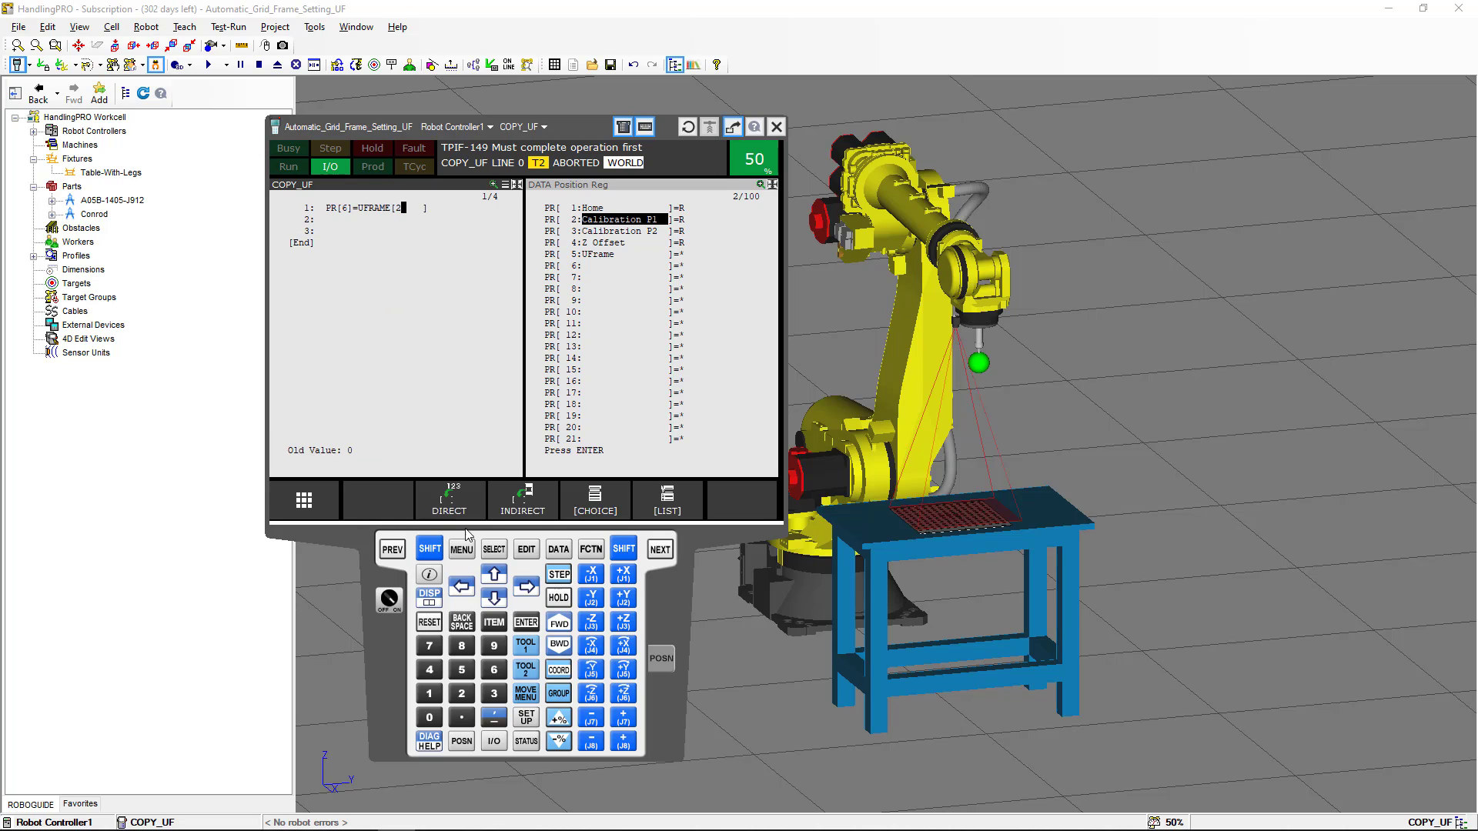
{"action": "left_click", "coordinate": [531, 622]}
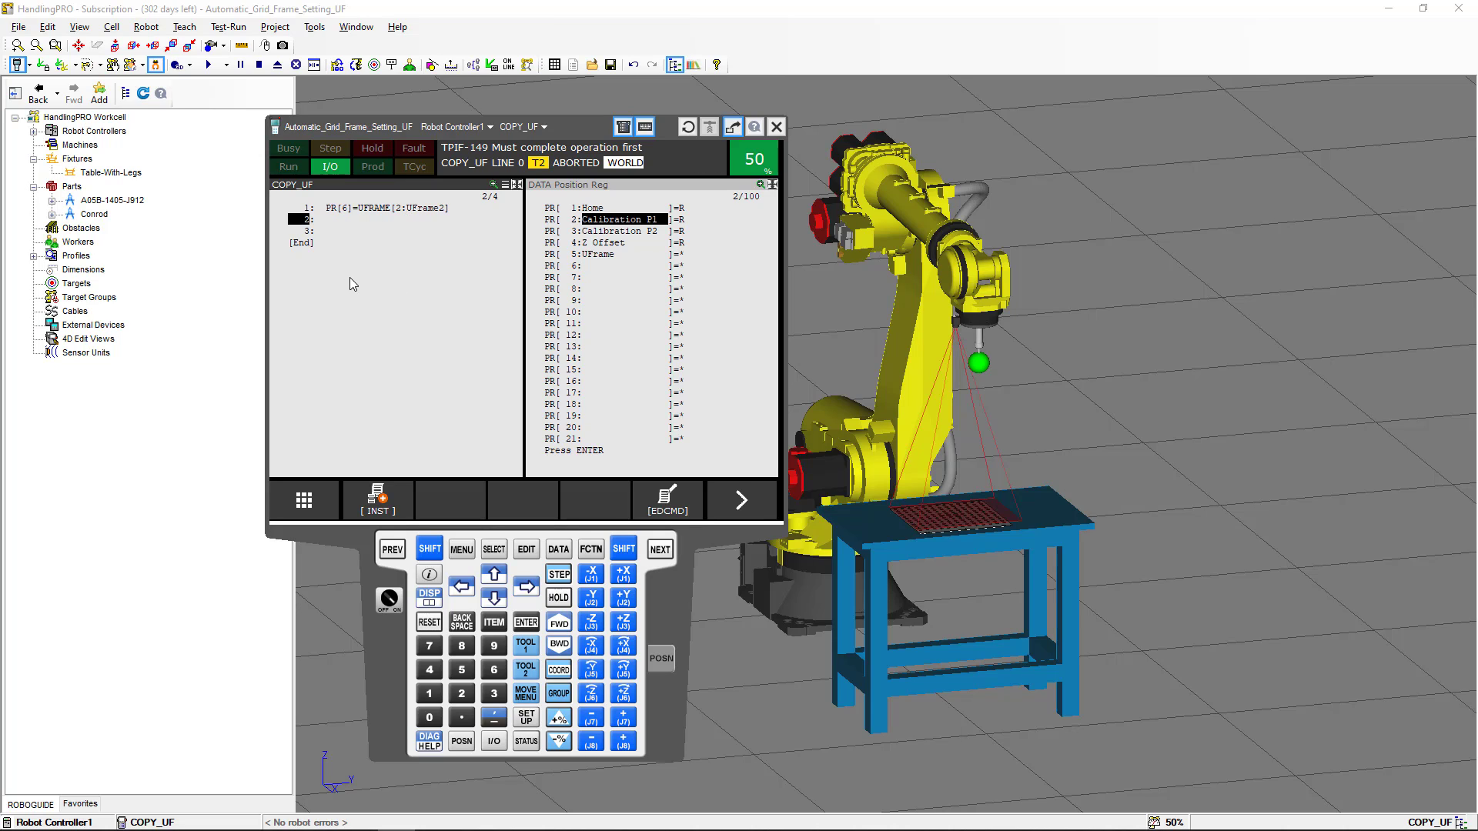
Step: Add a frame instruction on line 2 that sets UFRAME[1] equal to PR[6]
{"action": "left_click", "coordinate": [396, 501]}
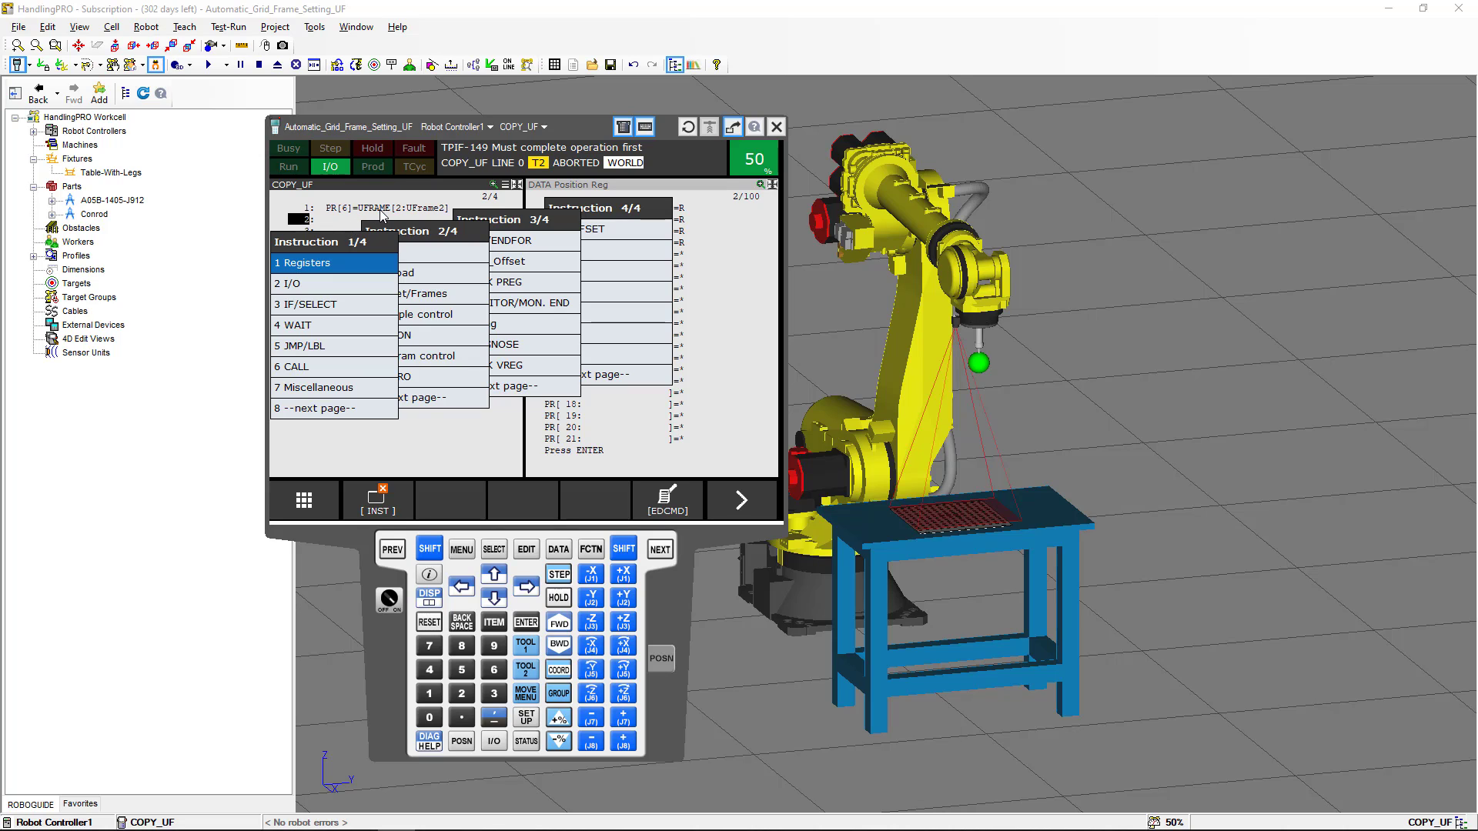
{"action": "left_click", "coordinate": [347, 414]}
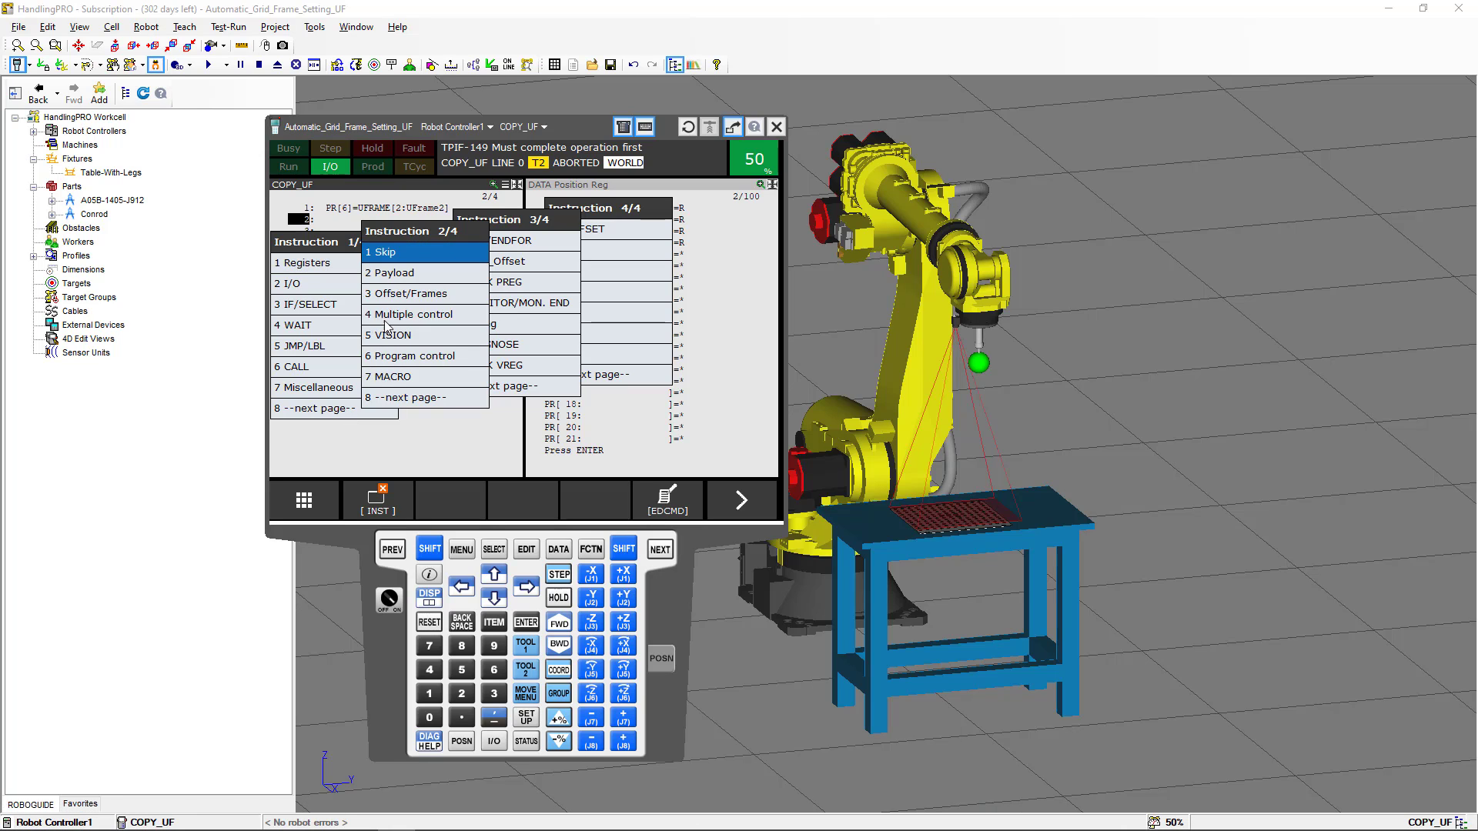
{"action": "left_click", "coordinate": [401, 299]}
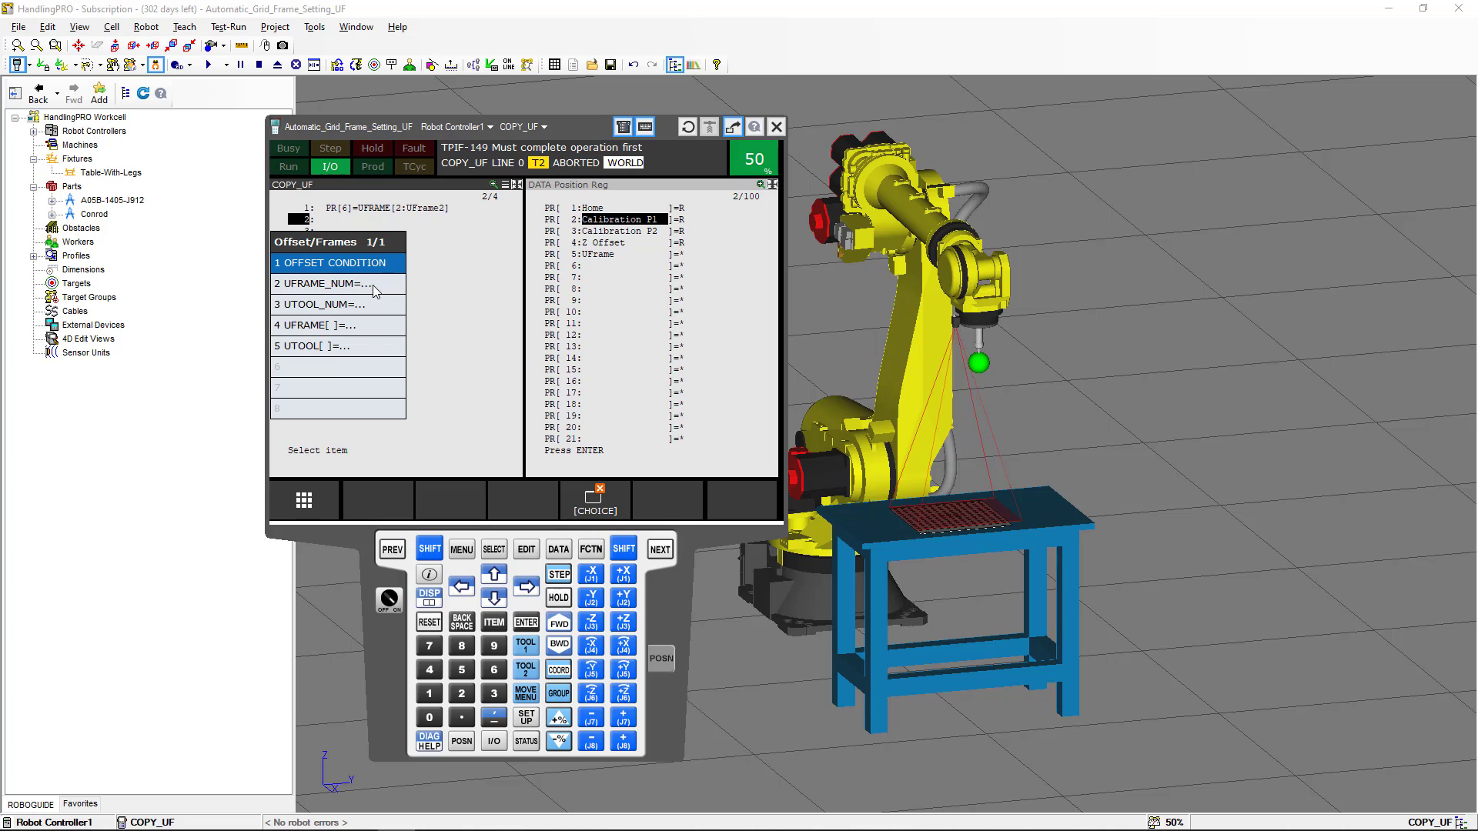
{"action": "left_click", "coordinate": [358, 325]}
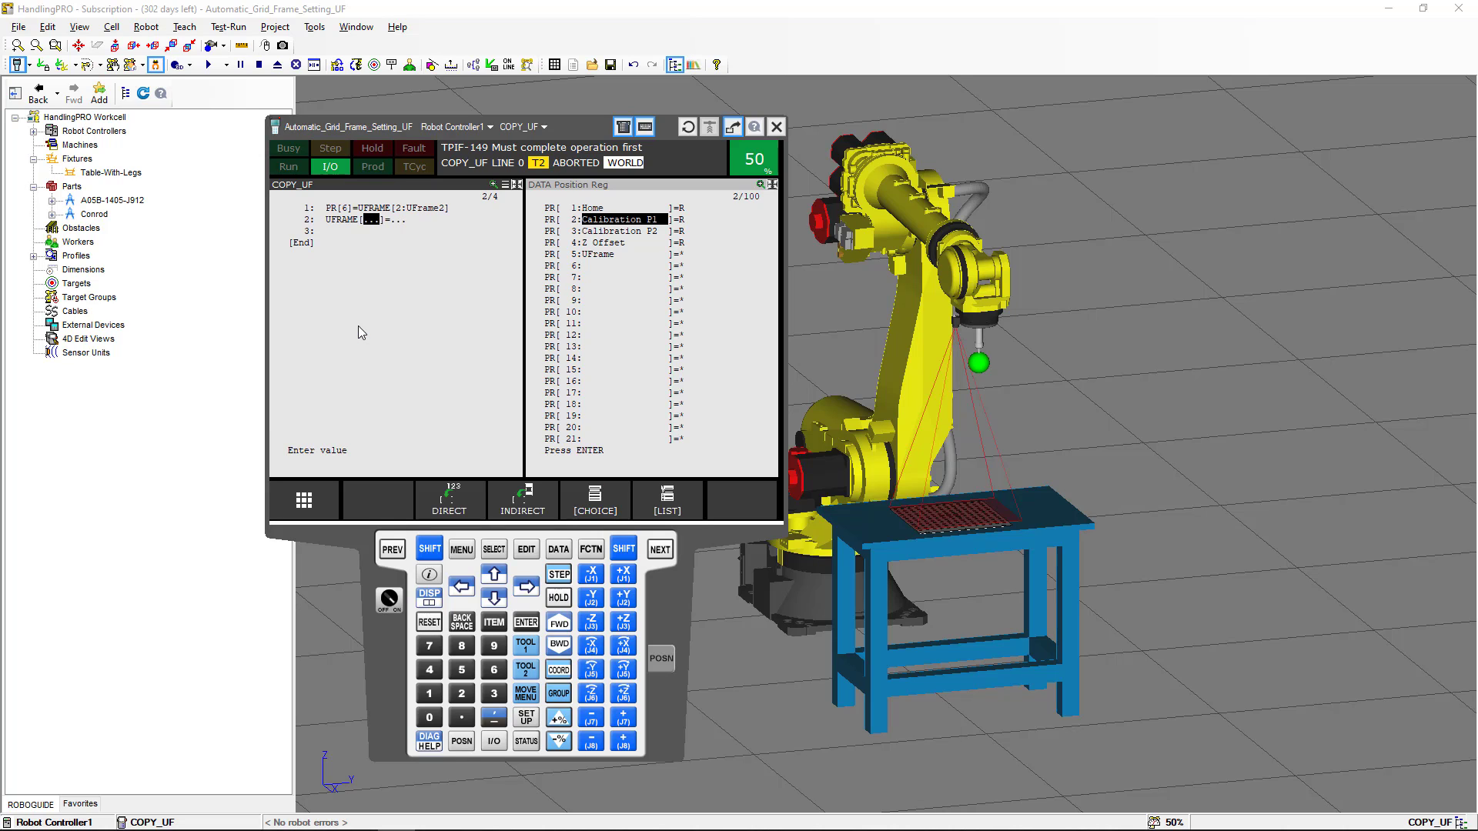
{"action": "type", "text": "1"}
{"action": "left_click", "coordinate": [527, 622]}
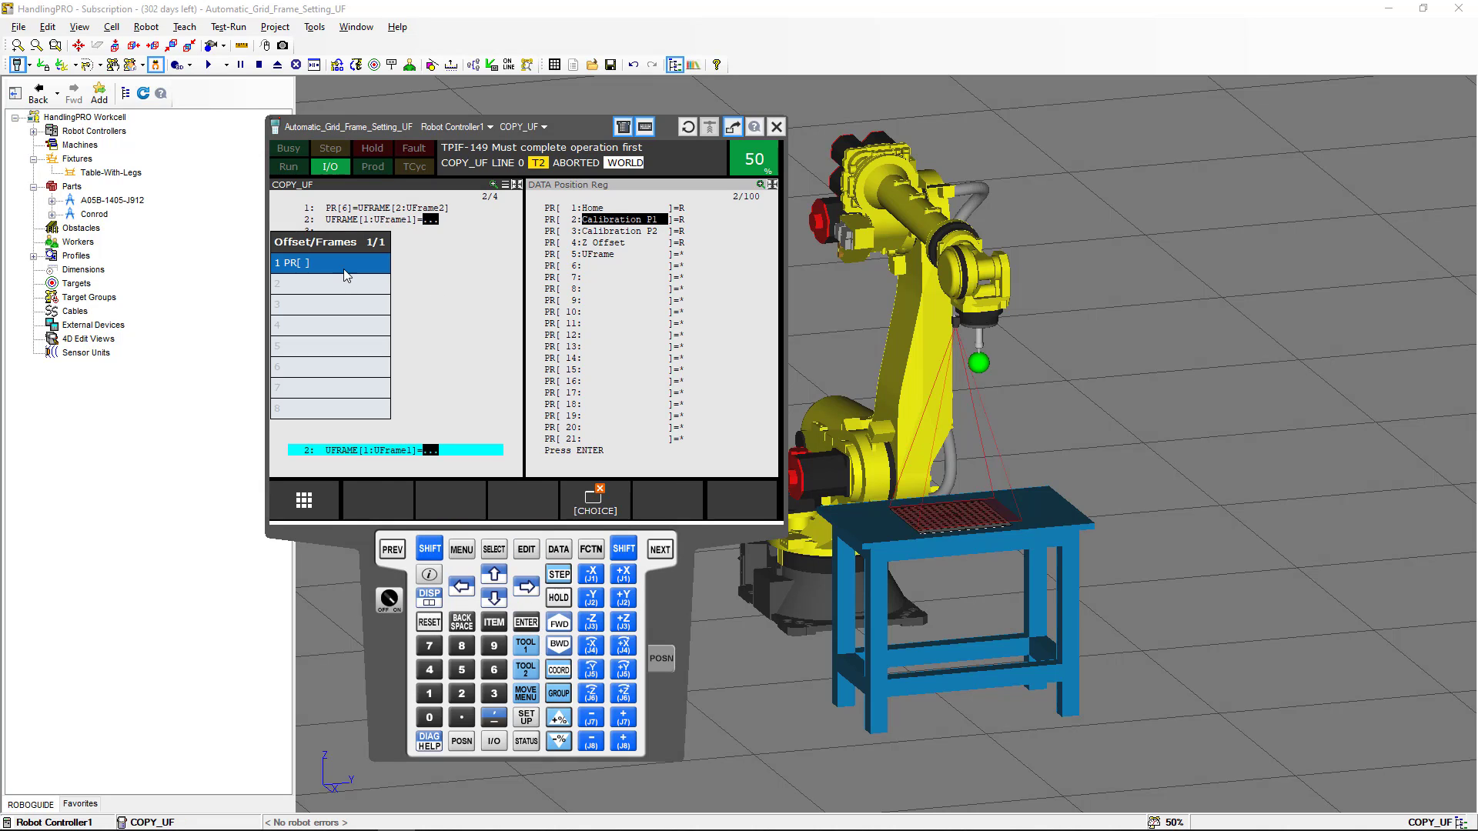
{"action": "left_click", "coordinate": [348, 266]}
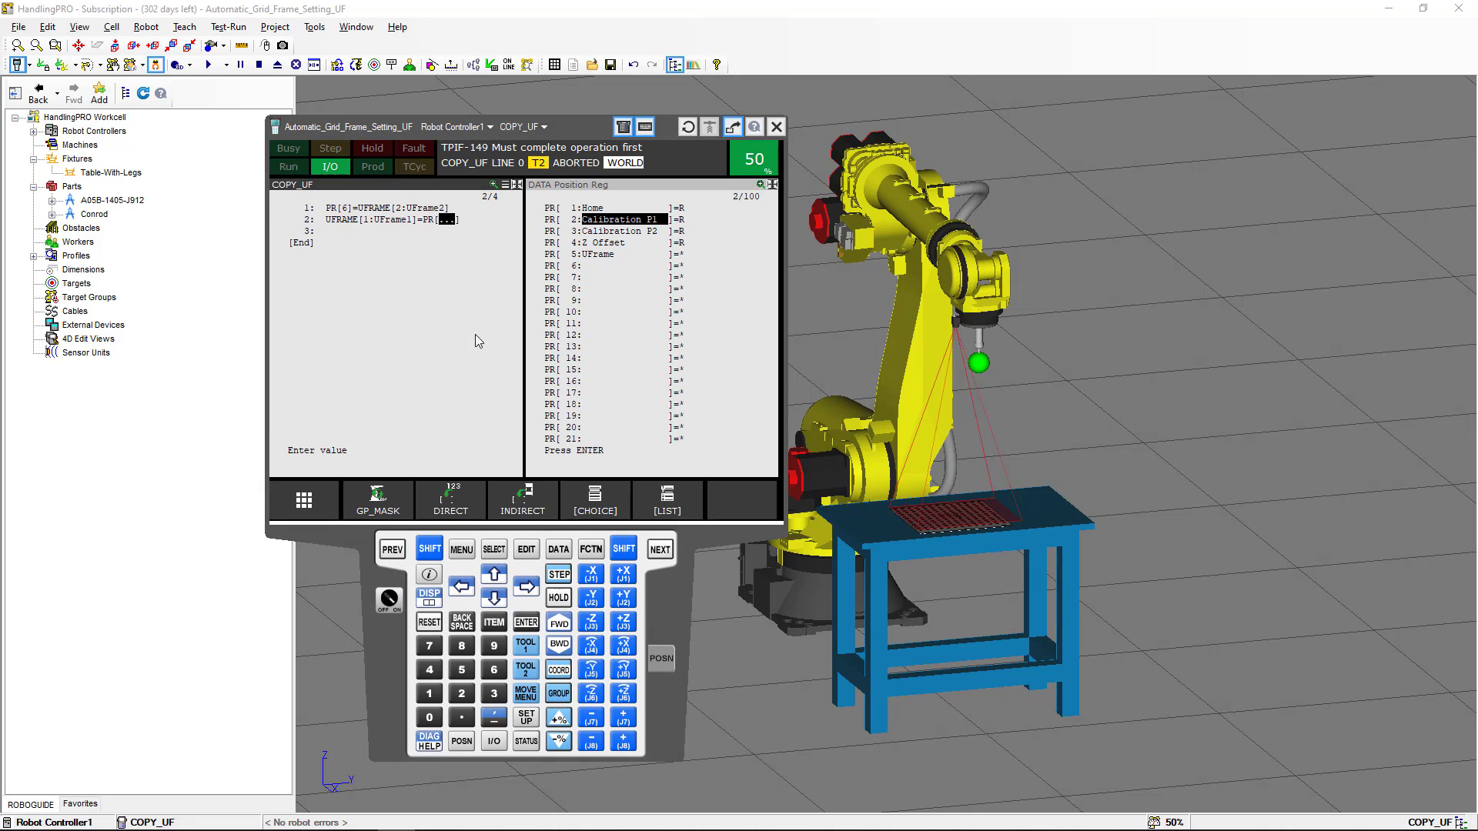
{"action": "type", "text": "6"}
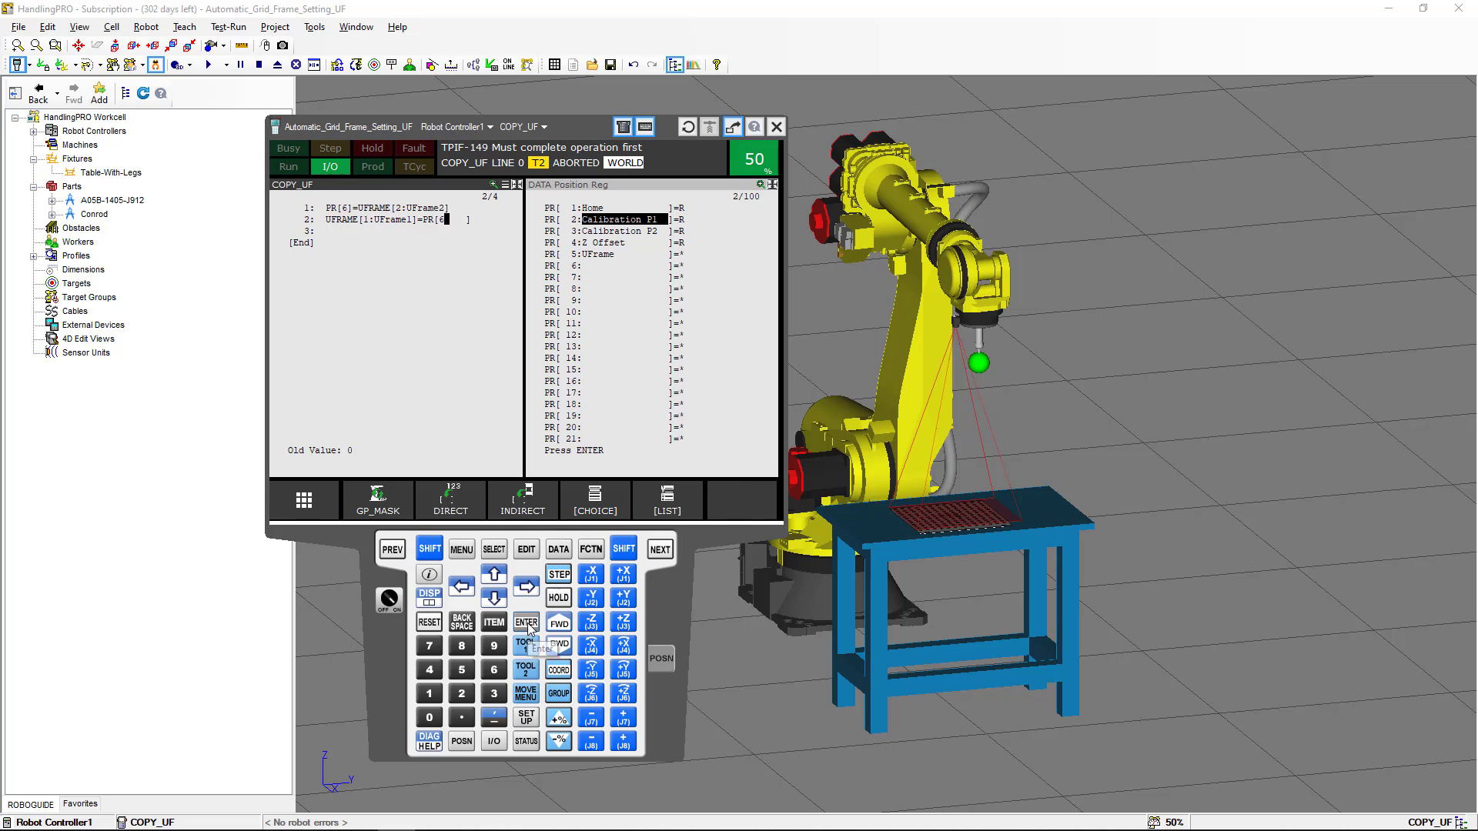
{"action": "left_click", "coordinate": [528, 624]}
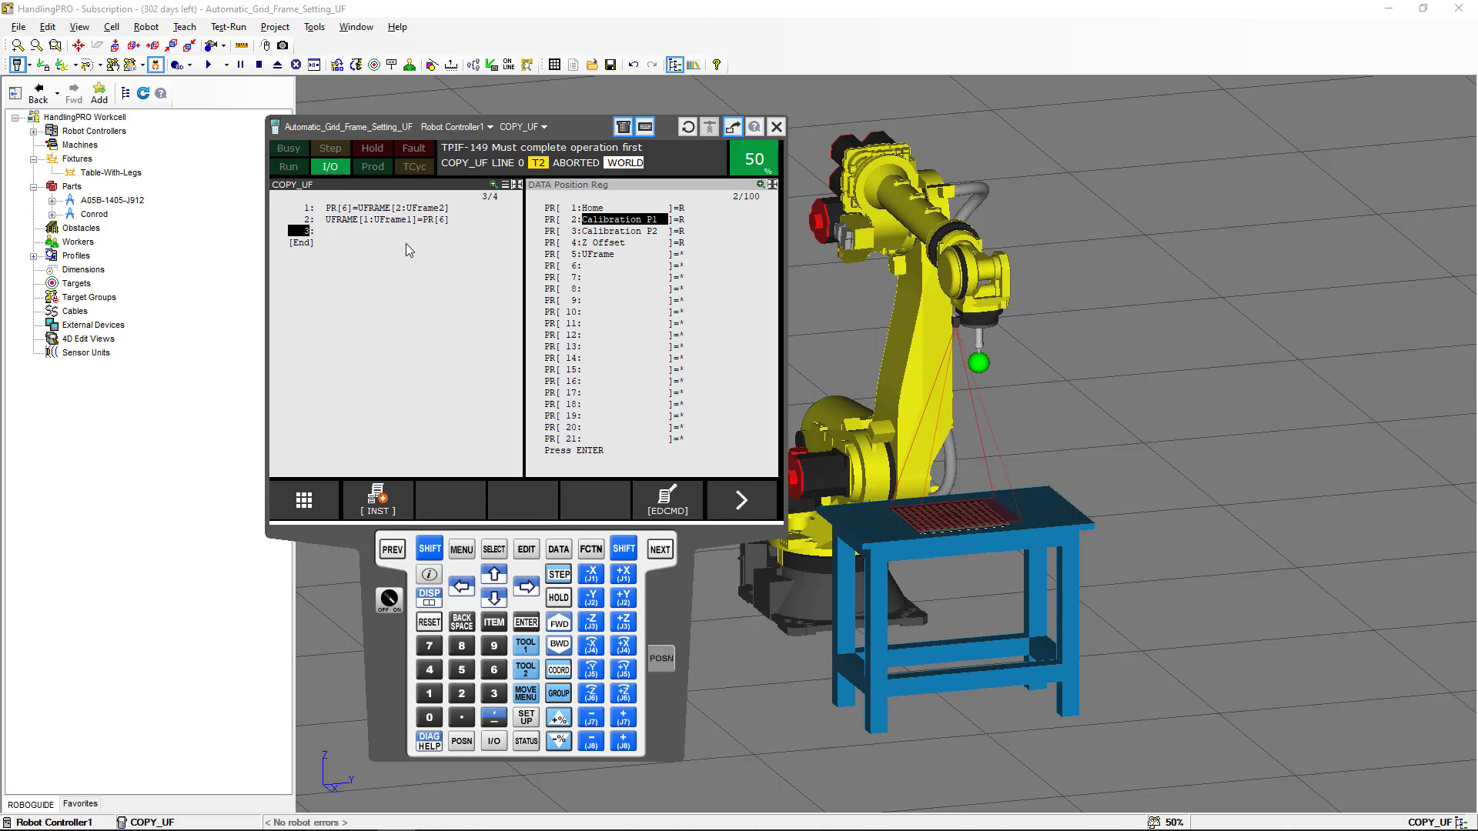
Step: Minimize the teach pendant and open the robot homepage in a maximized Internet Explorer browser window
{"action": "right_click", "coordinate": [377, 620]}
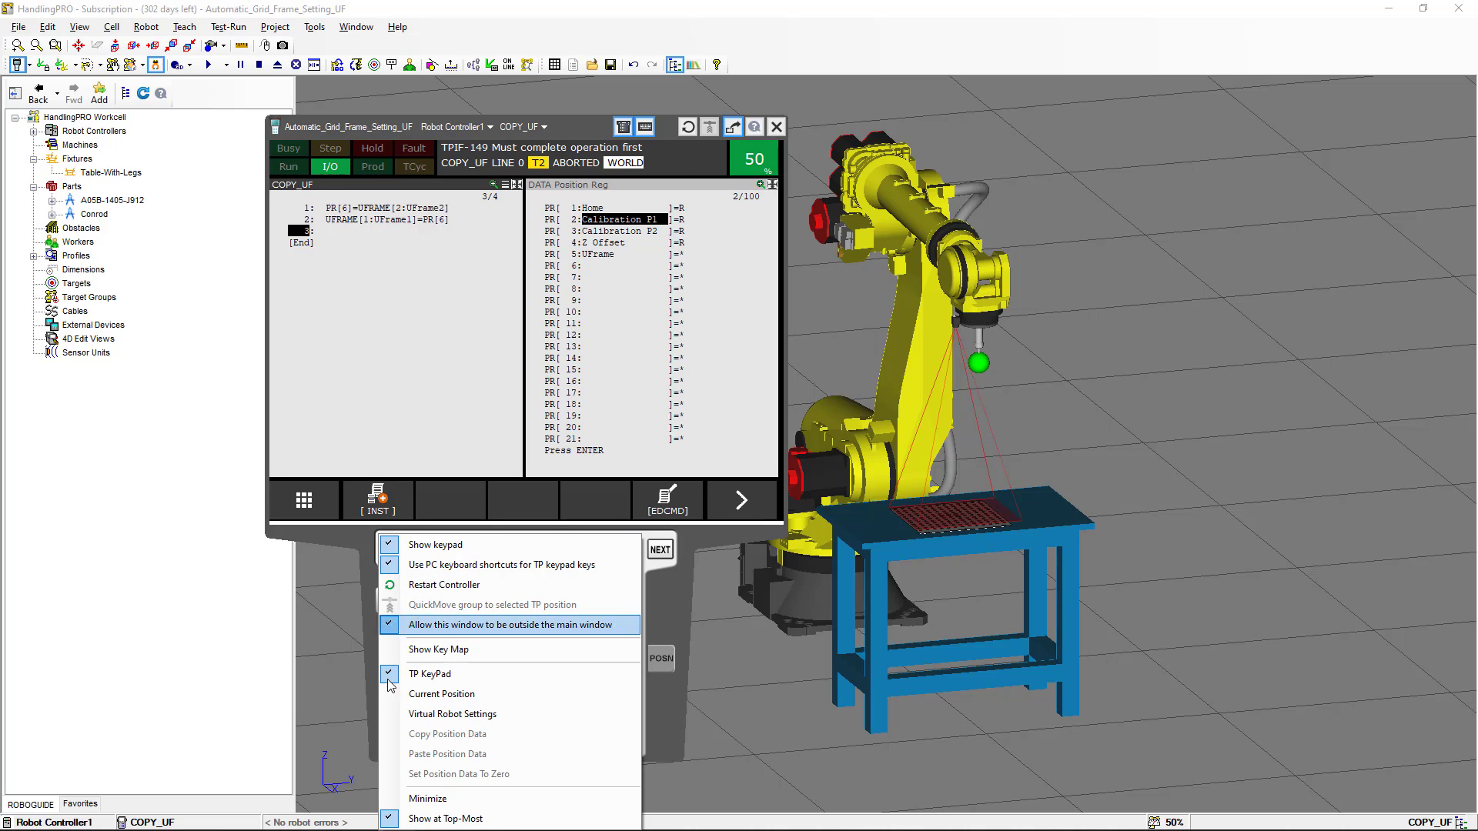
{"action": "left_click", "coordinate": [402, 801]}
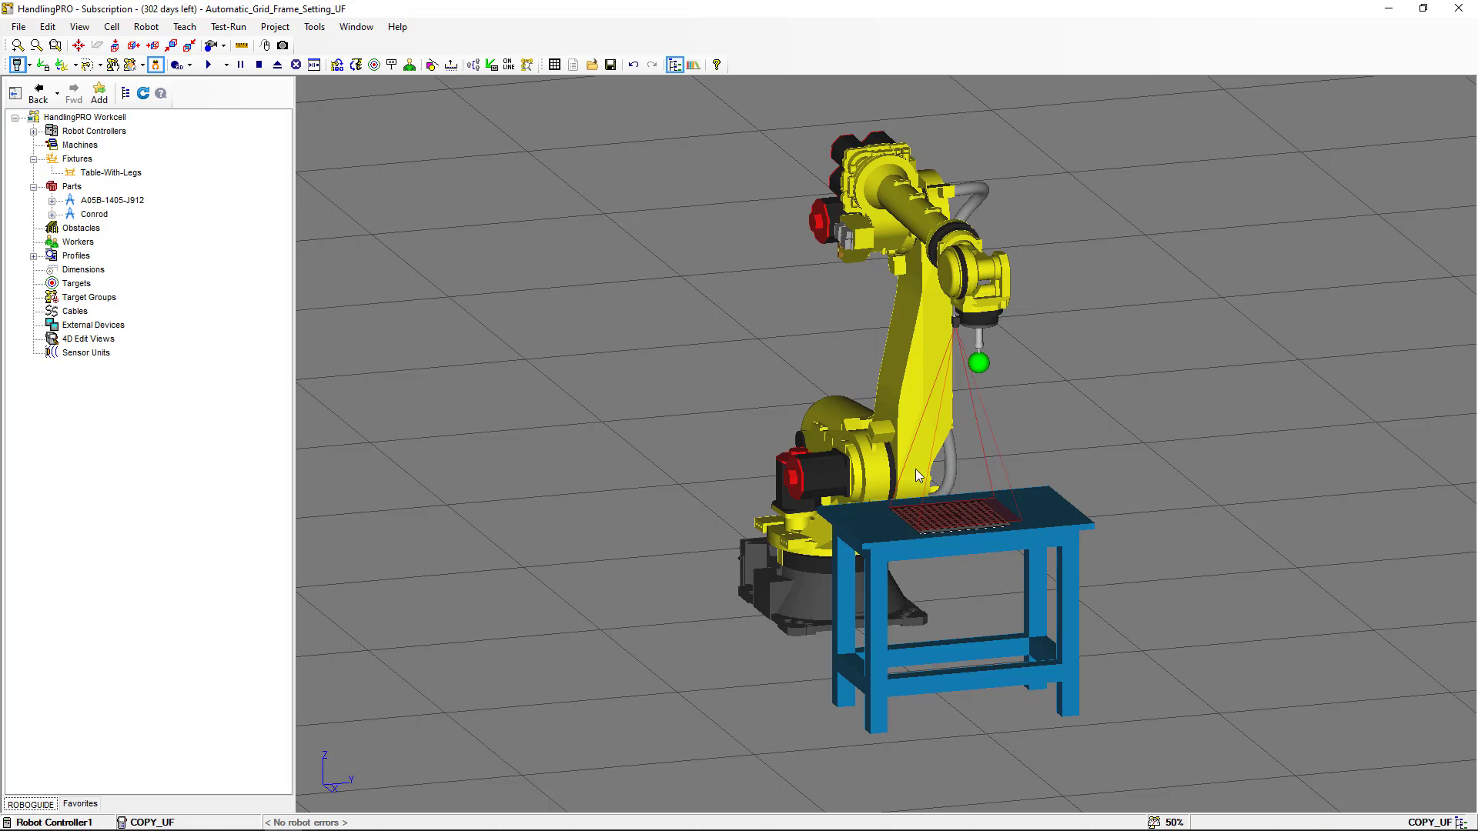
{"action": "left_click", "coordinate": [147, 27]}
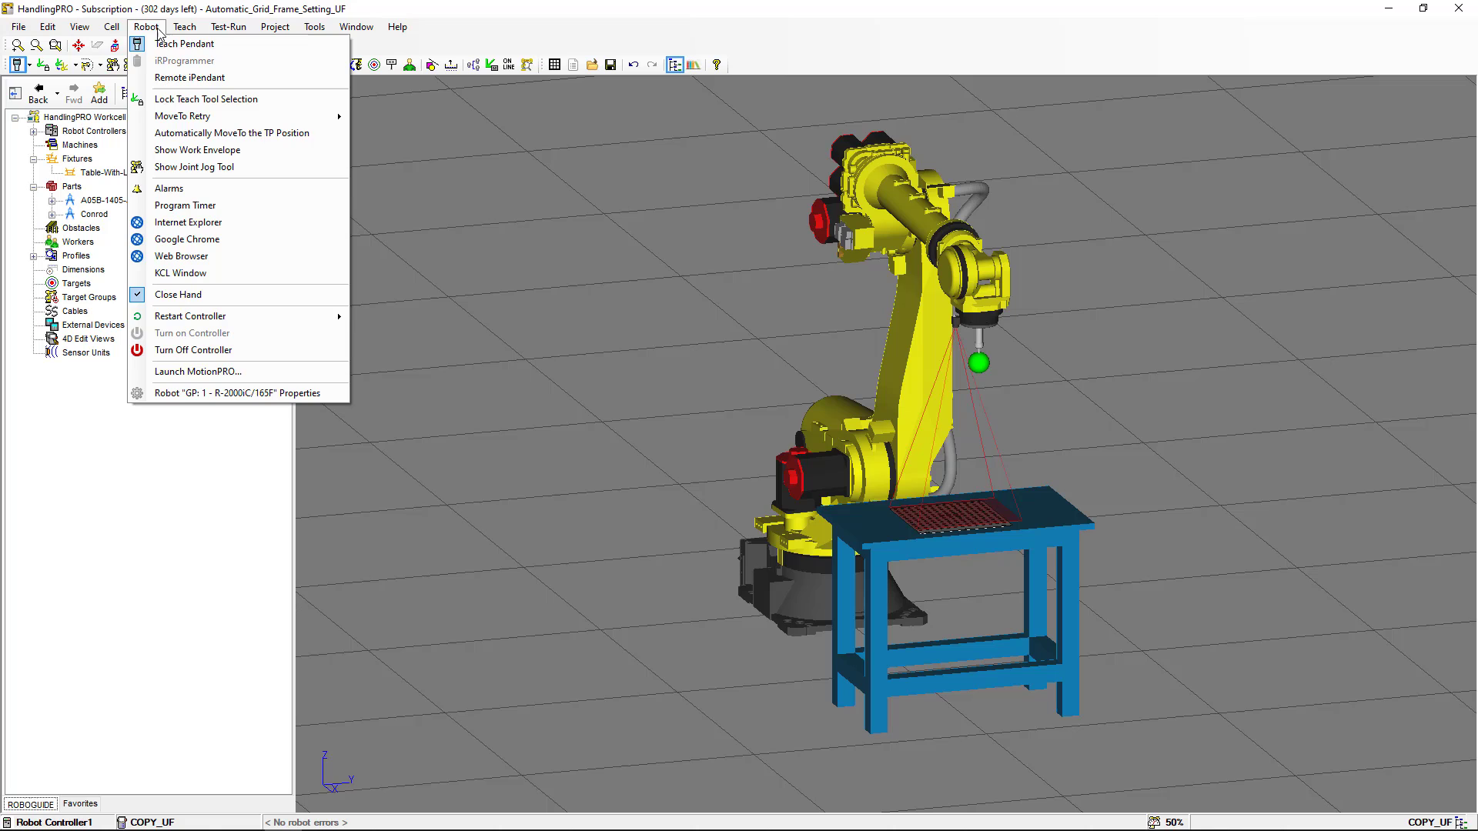
{"action": "left_click", "coordinate": [189, 225]}
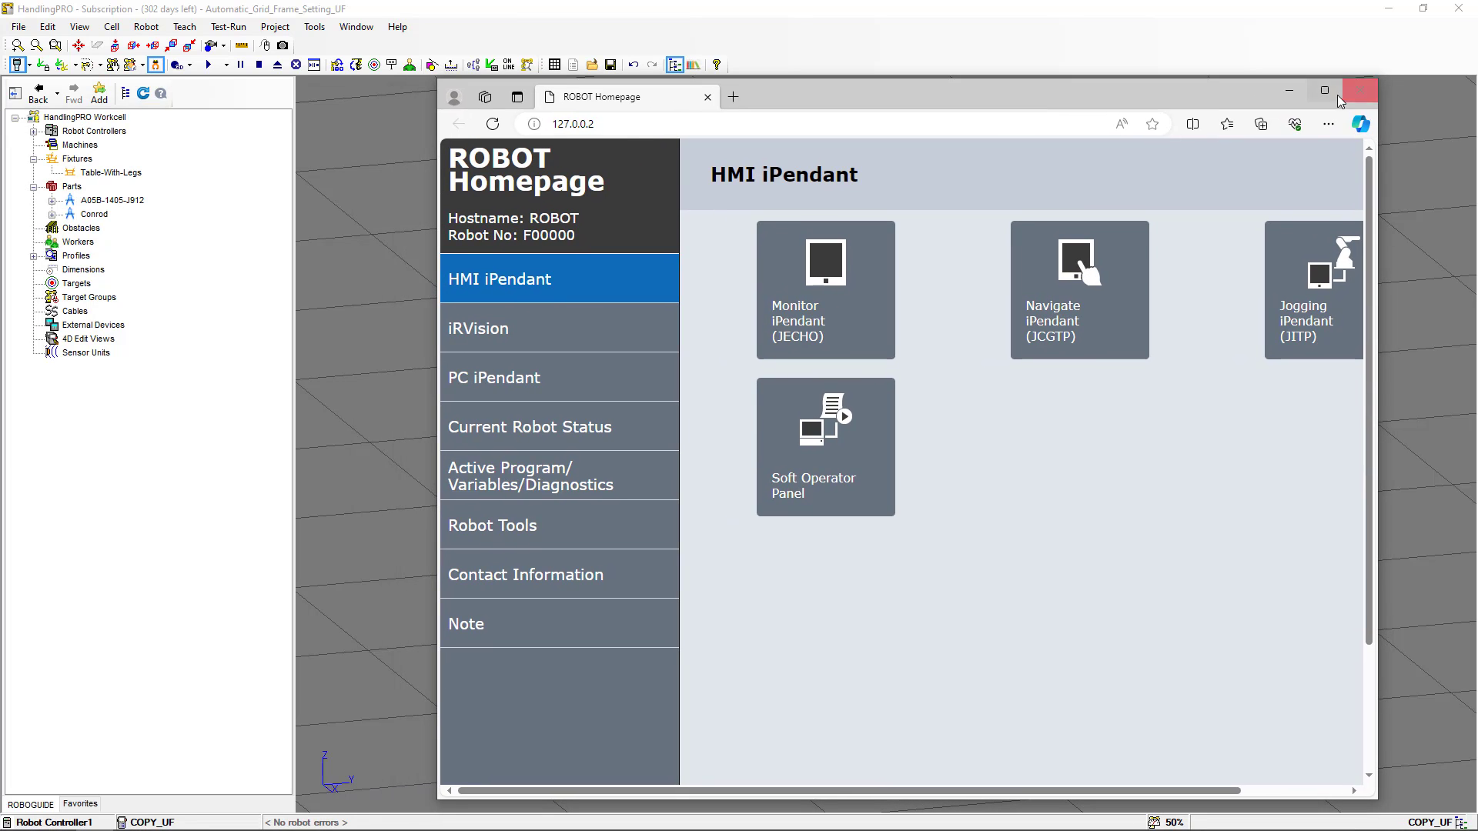
{"action": "left_click", "coordinate": [1326, 94]}
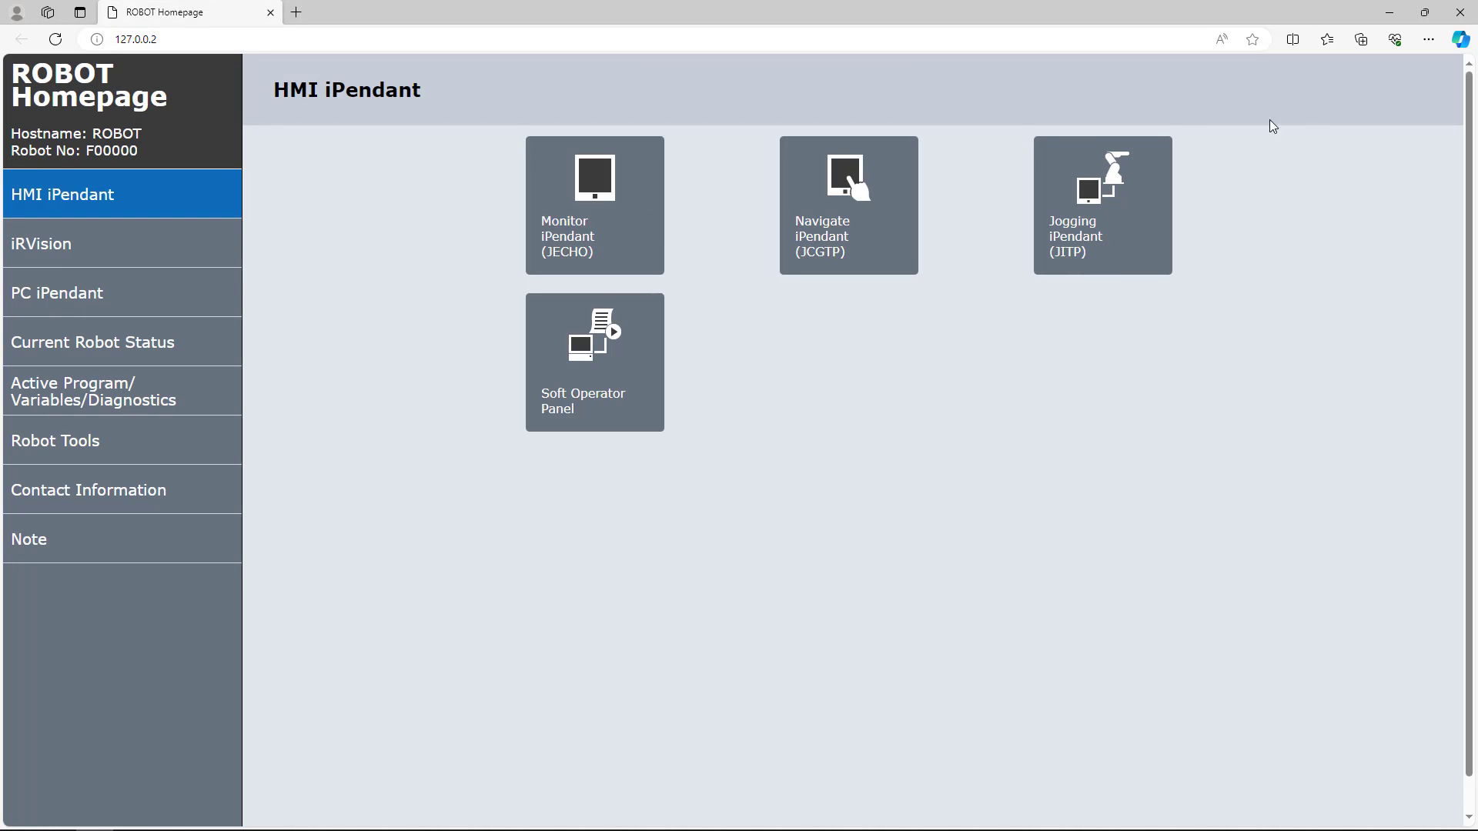
Step: Open iRVision's Vision Setup from the robot homepage and create 2D Camera vision data named camera1
{"action": "left_click", "coordinate": [98, 257]}
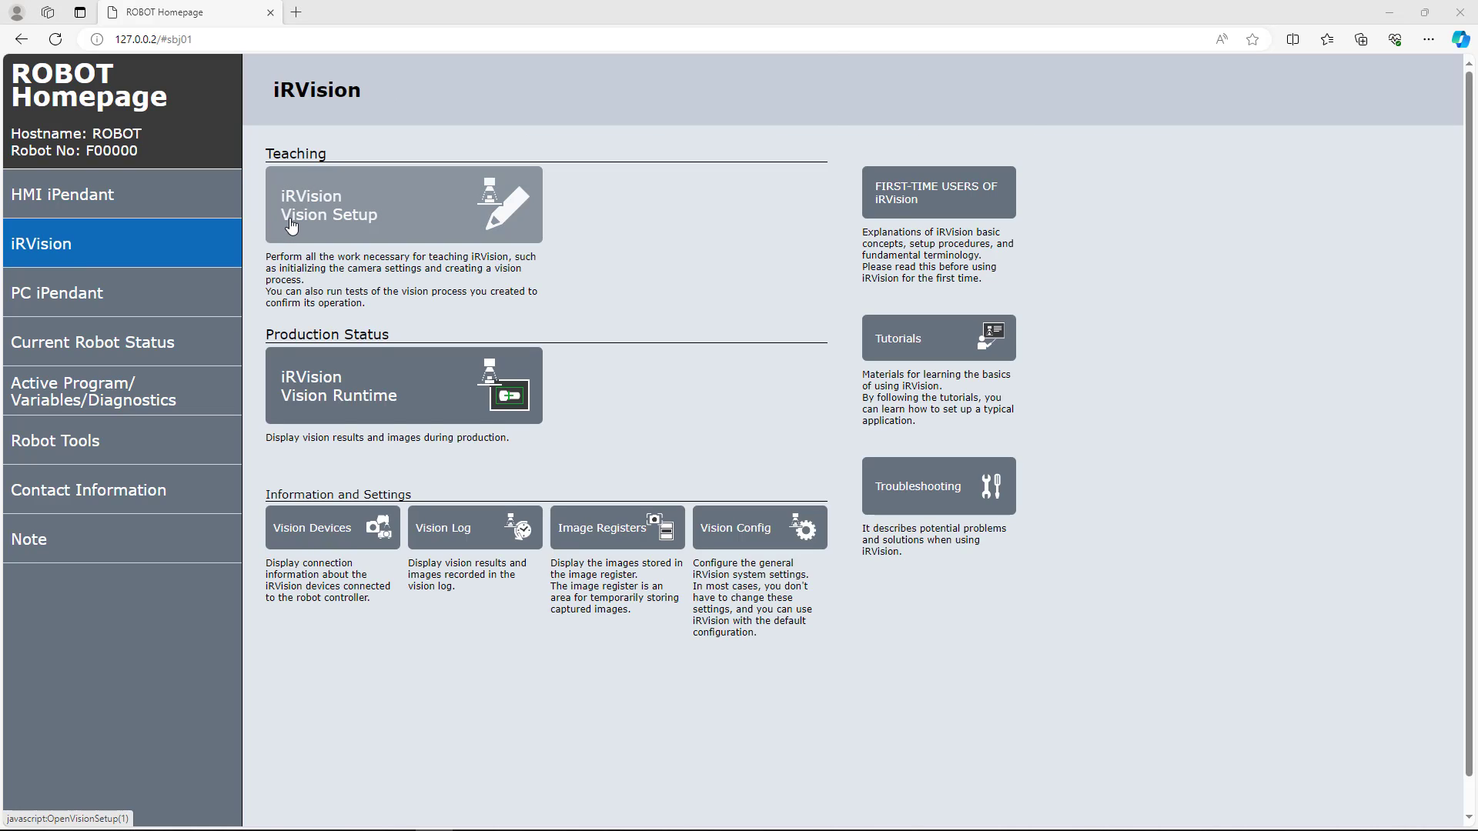
{"action": "left_click", "coordinate": [291, 226]}
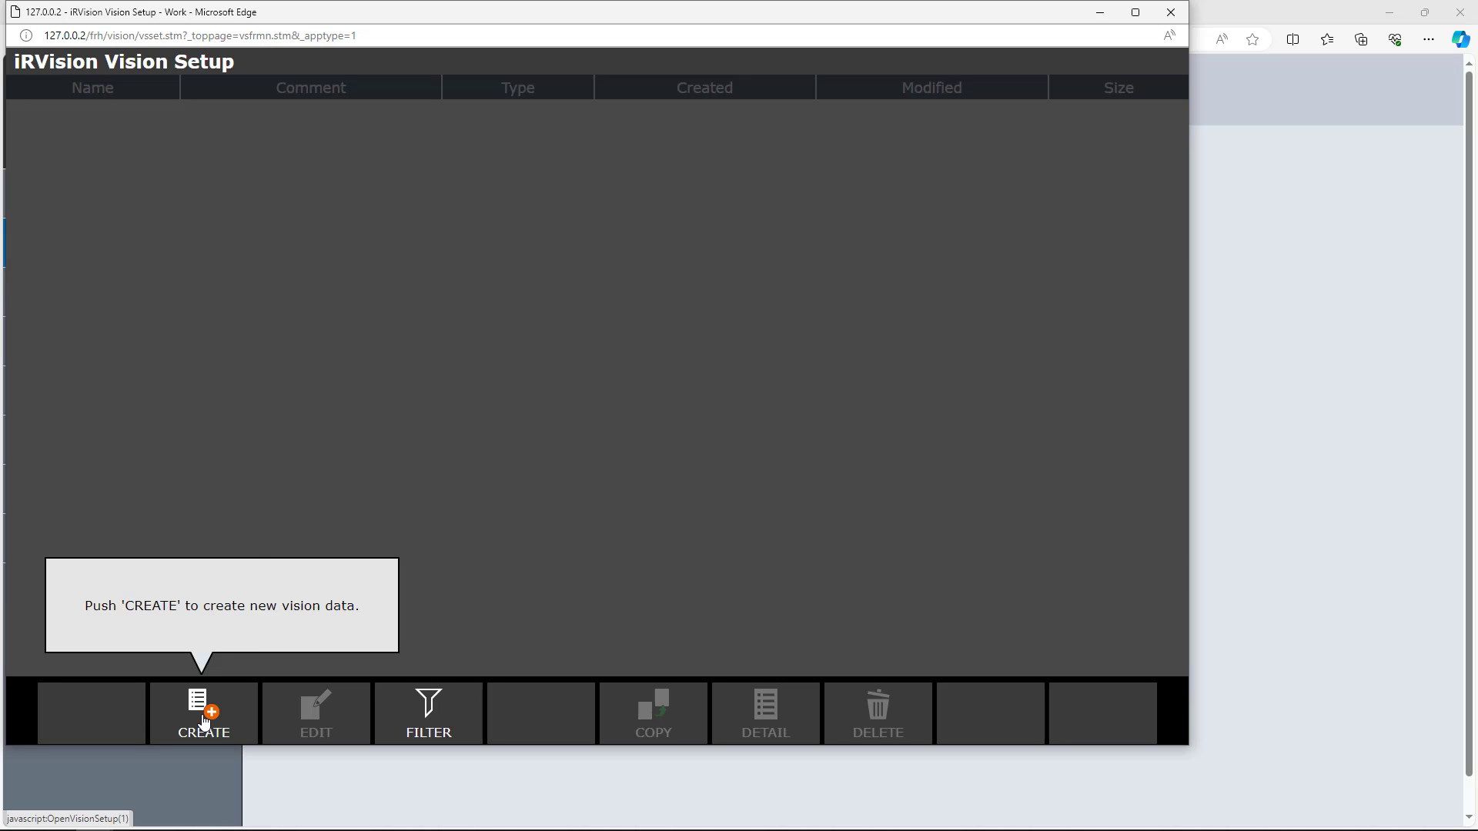
{"action": "left_click", "coordinate": [205, 722]}
{"action": "left_click", "coordinate": [319, 167]}
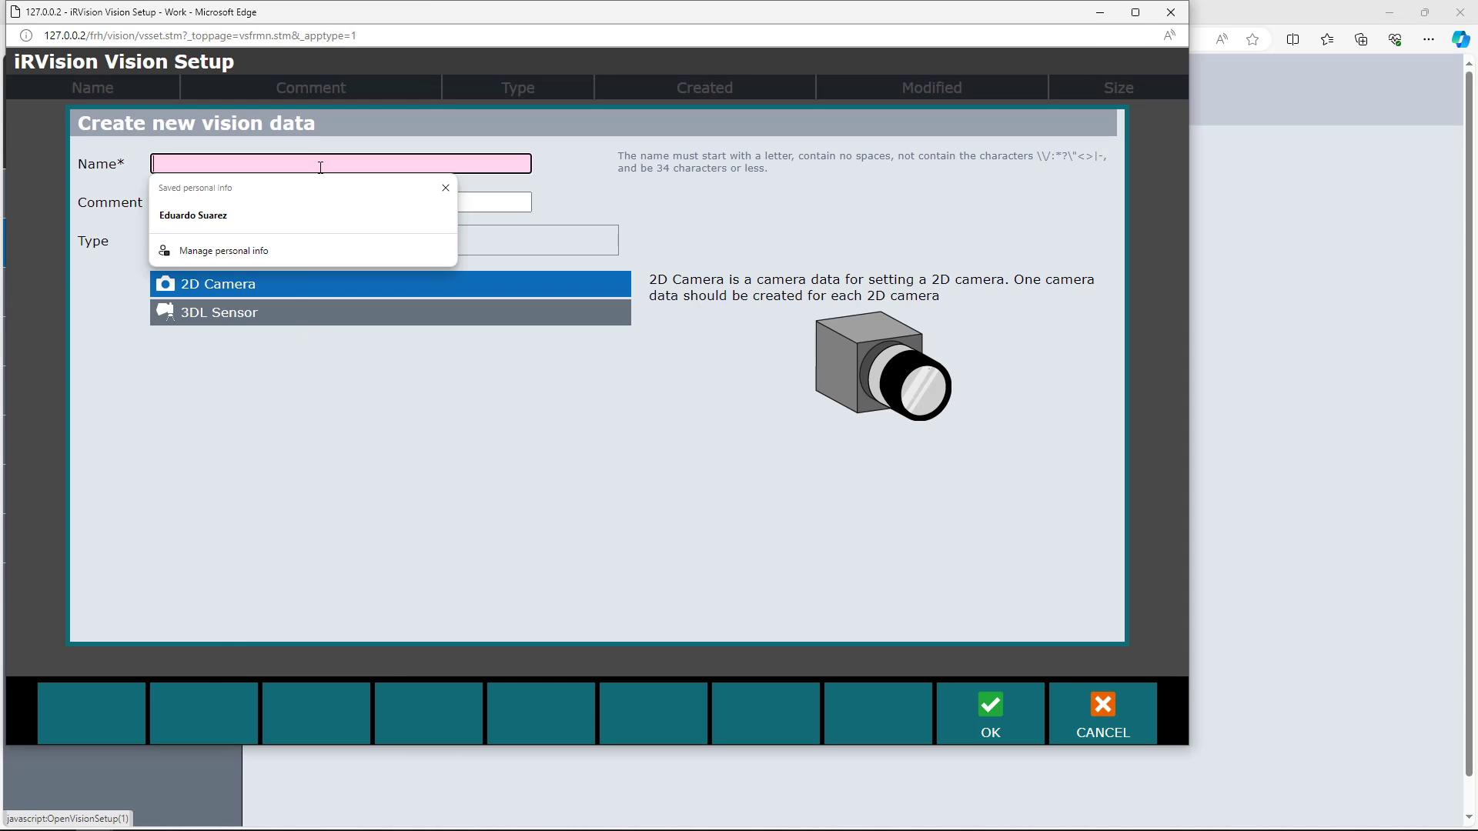
{"action": "type", "text": "c"}
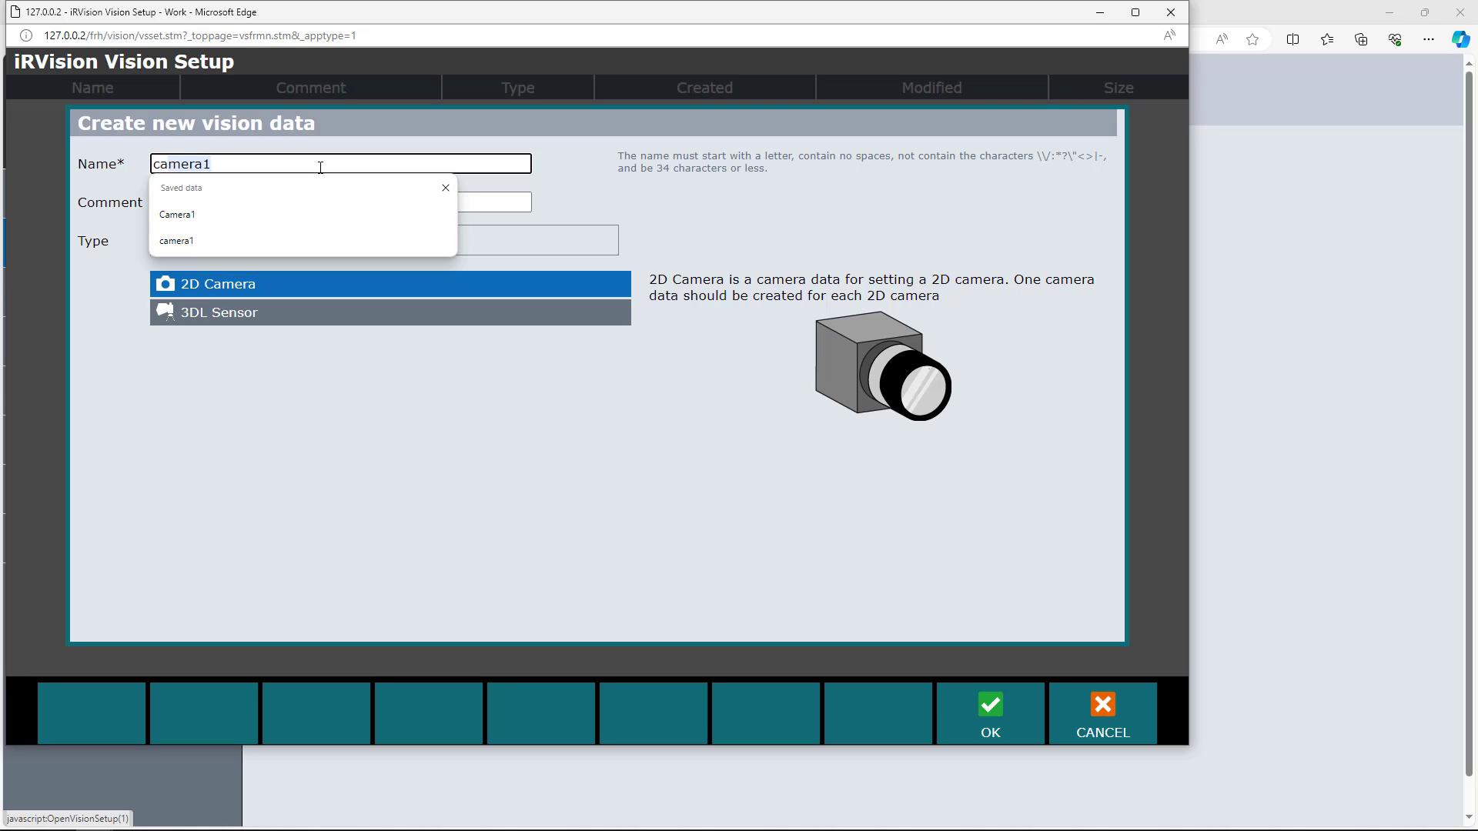
{"action": "type", "text": "amera1"}
{"action": "key", "text": "ctrl+a"}
{"action": "key", "text": "End"}
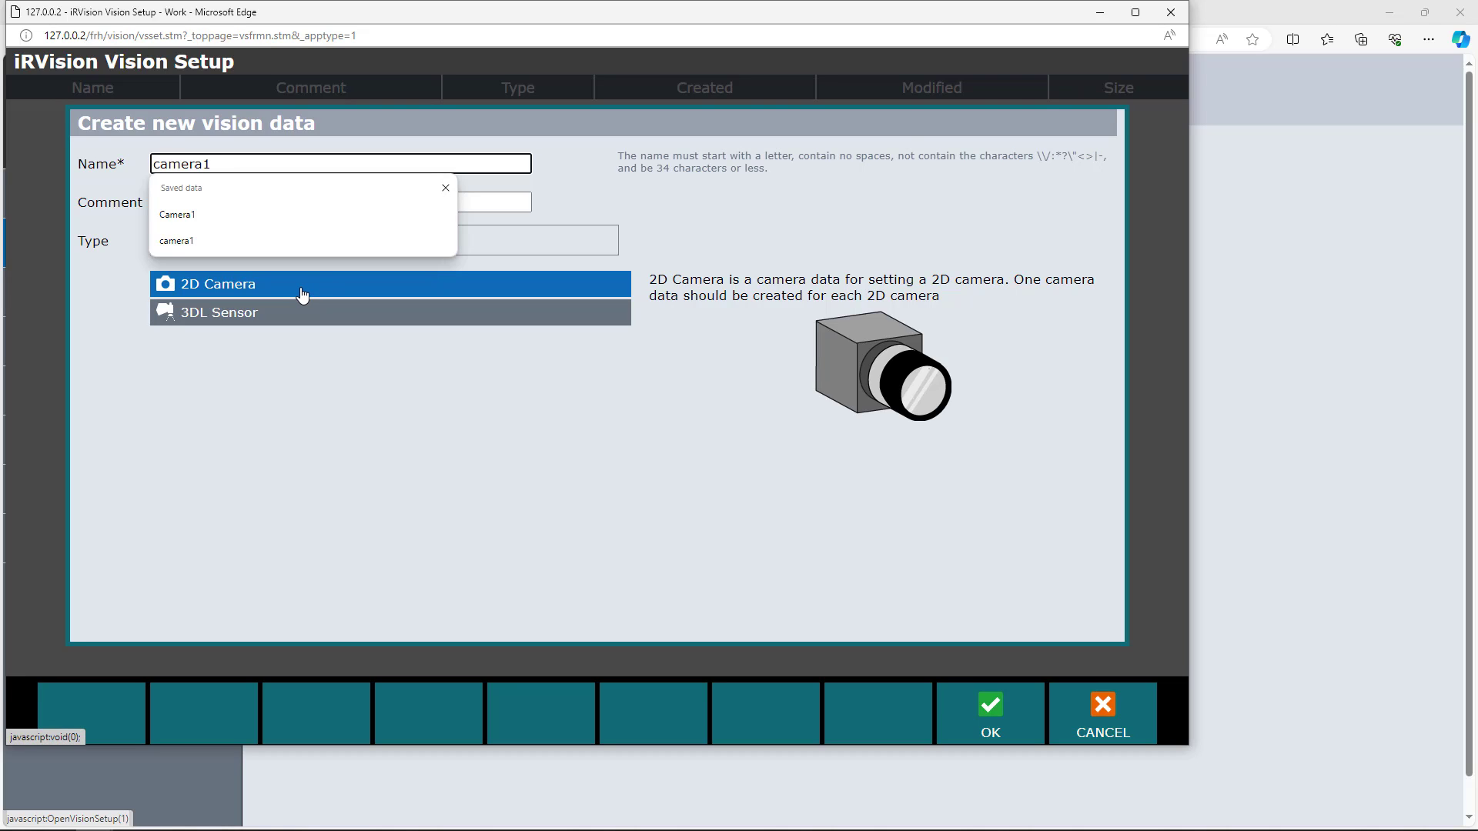
{"action": "left_click", "coordinate": [301, 295]}
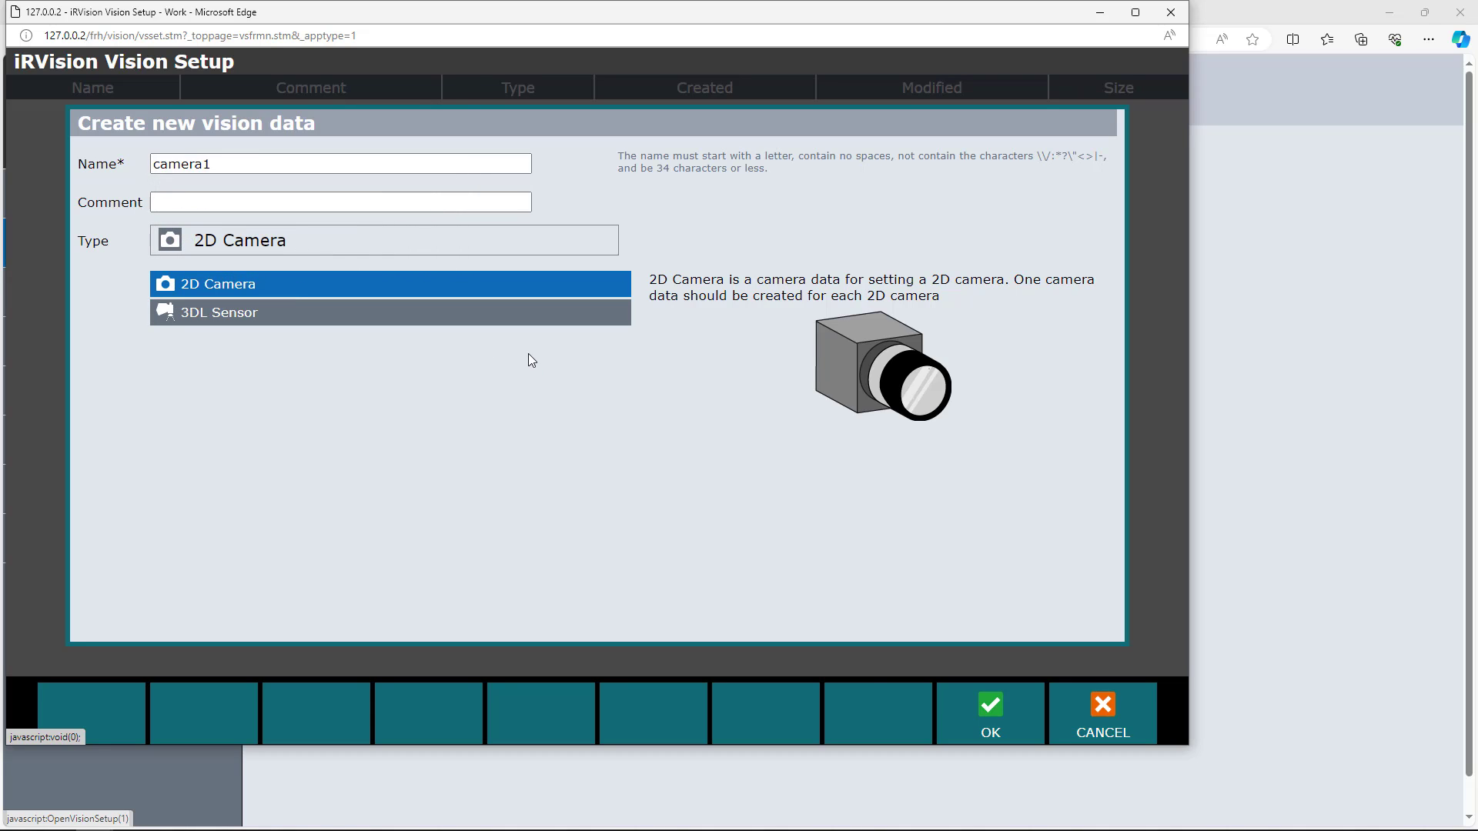
{"action": "left_click", "coordinate": [979, 715]}
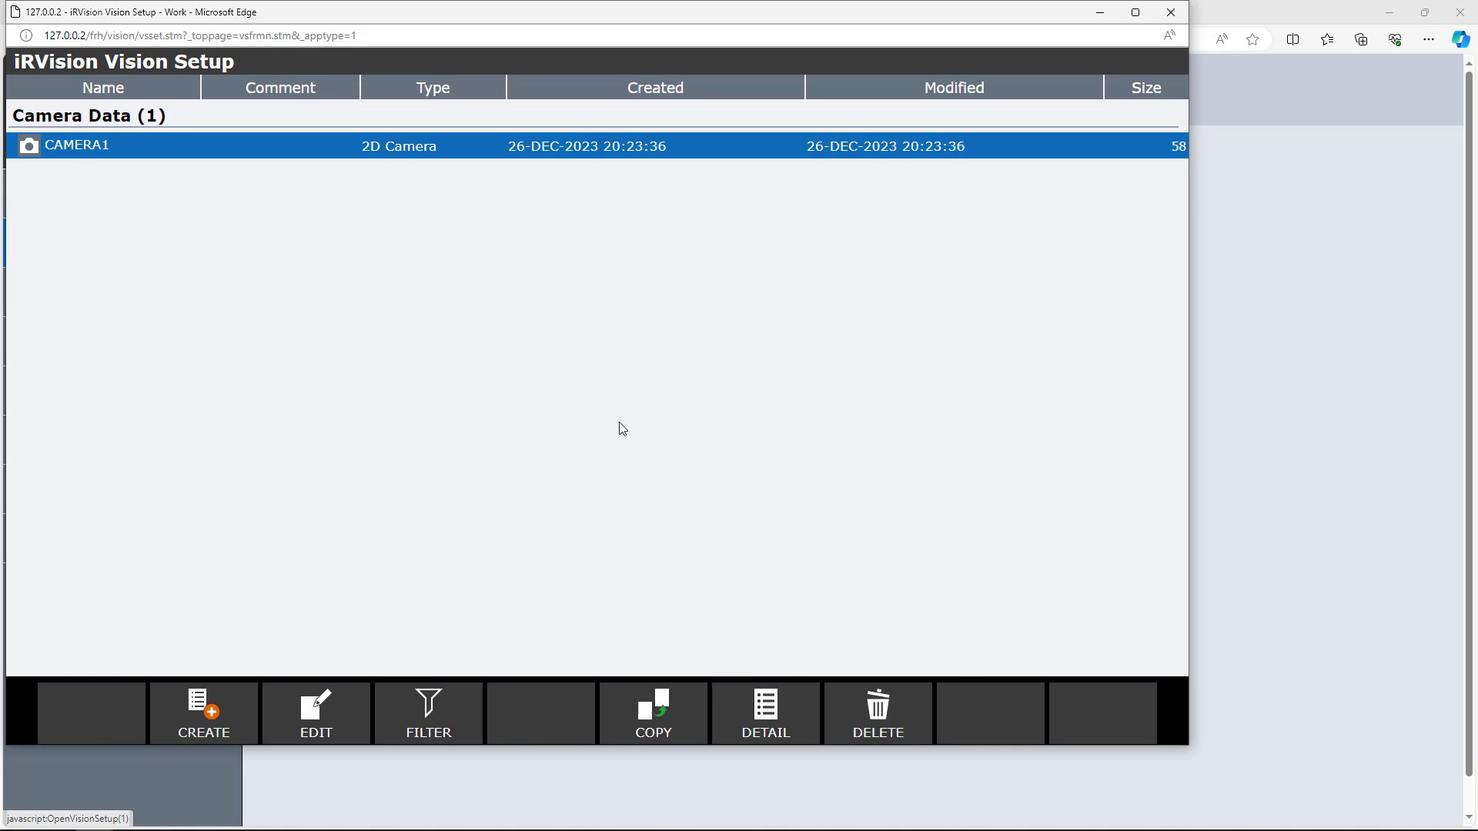
Step: Edit CAMERA1's camera setup: select camera 1: SC130EF2, mark it as robot-mounted, and choose Grid Pattern Calibration
{"action": "left_click", "coordinate": [308, 733]}
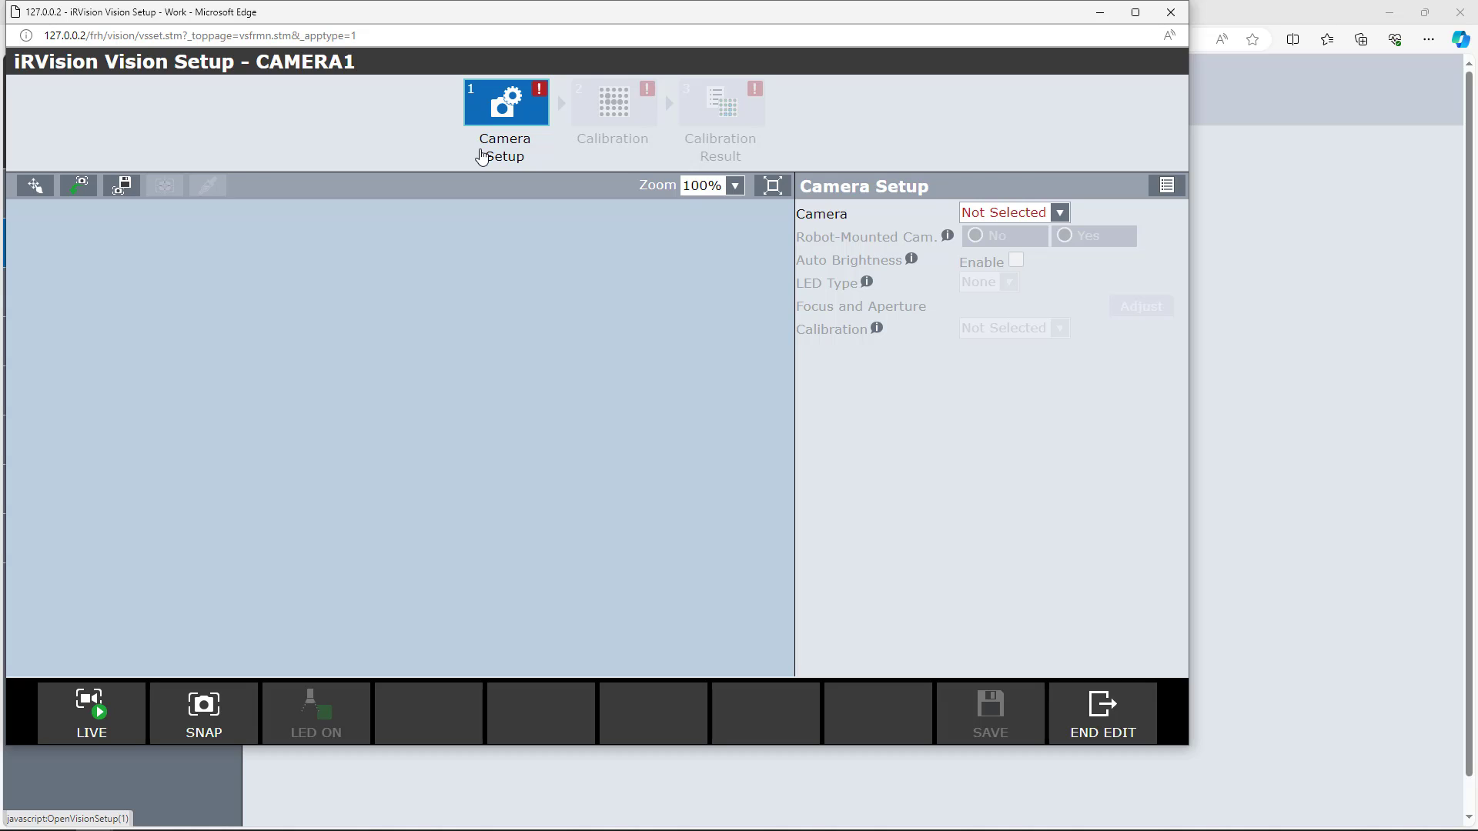
{"action": "left_click", "coordinate": [1058, 219]}
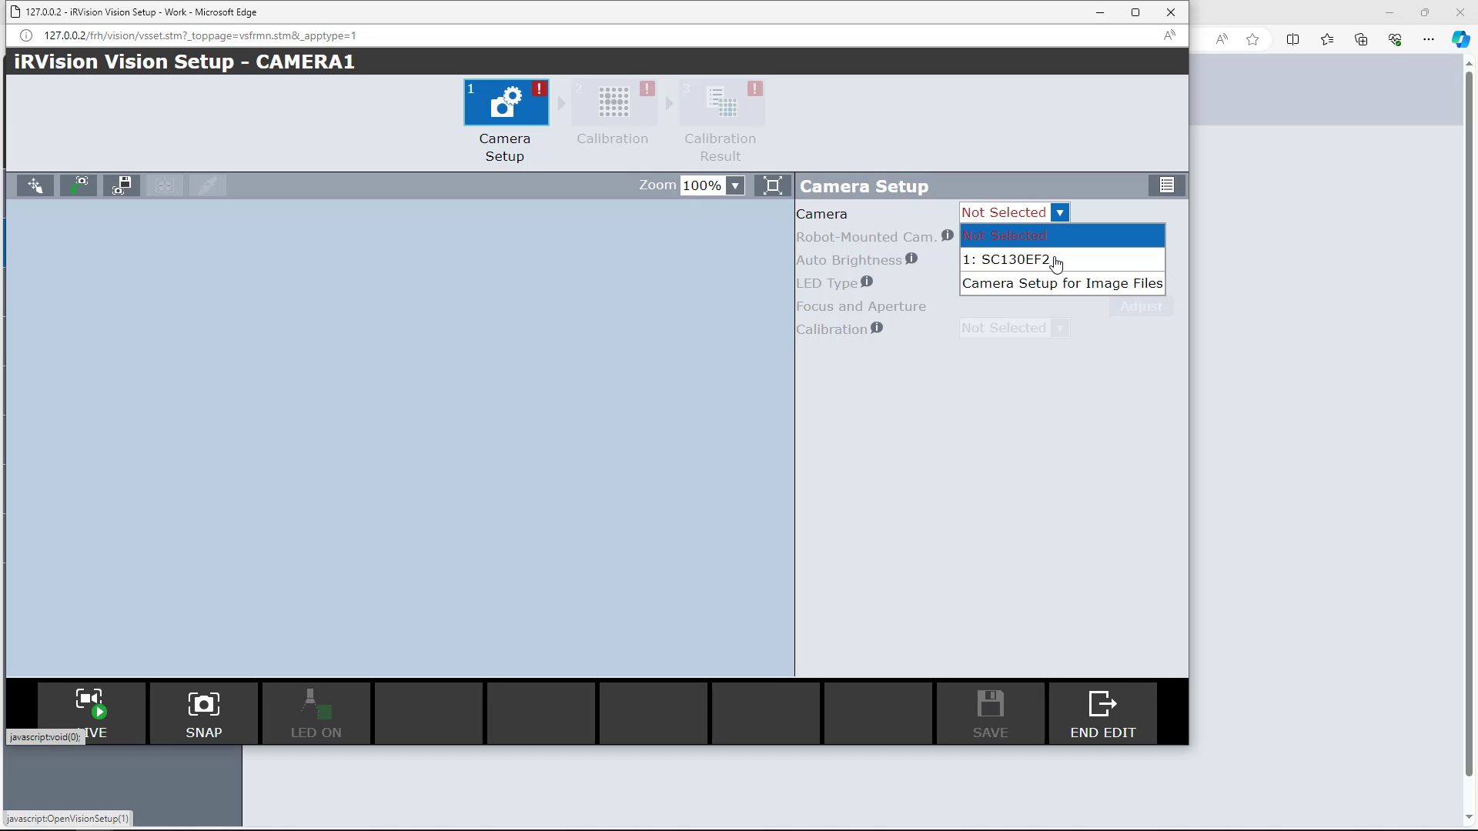
{"action": "left_click", "coordinate": [1055, 260]}
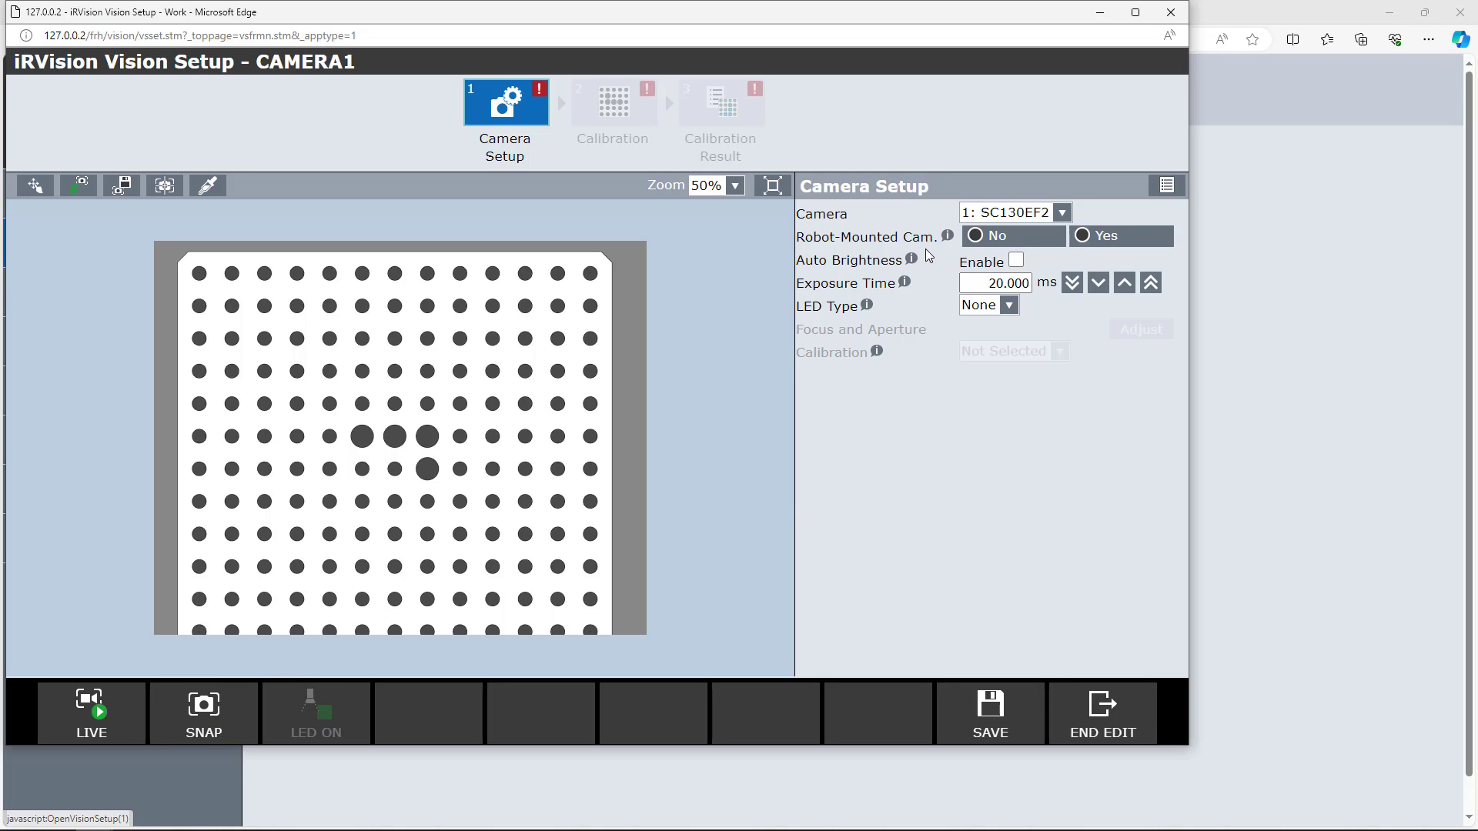
{"action": "left_click", "coordinate": [1081, 240]}
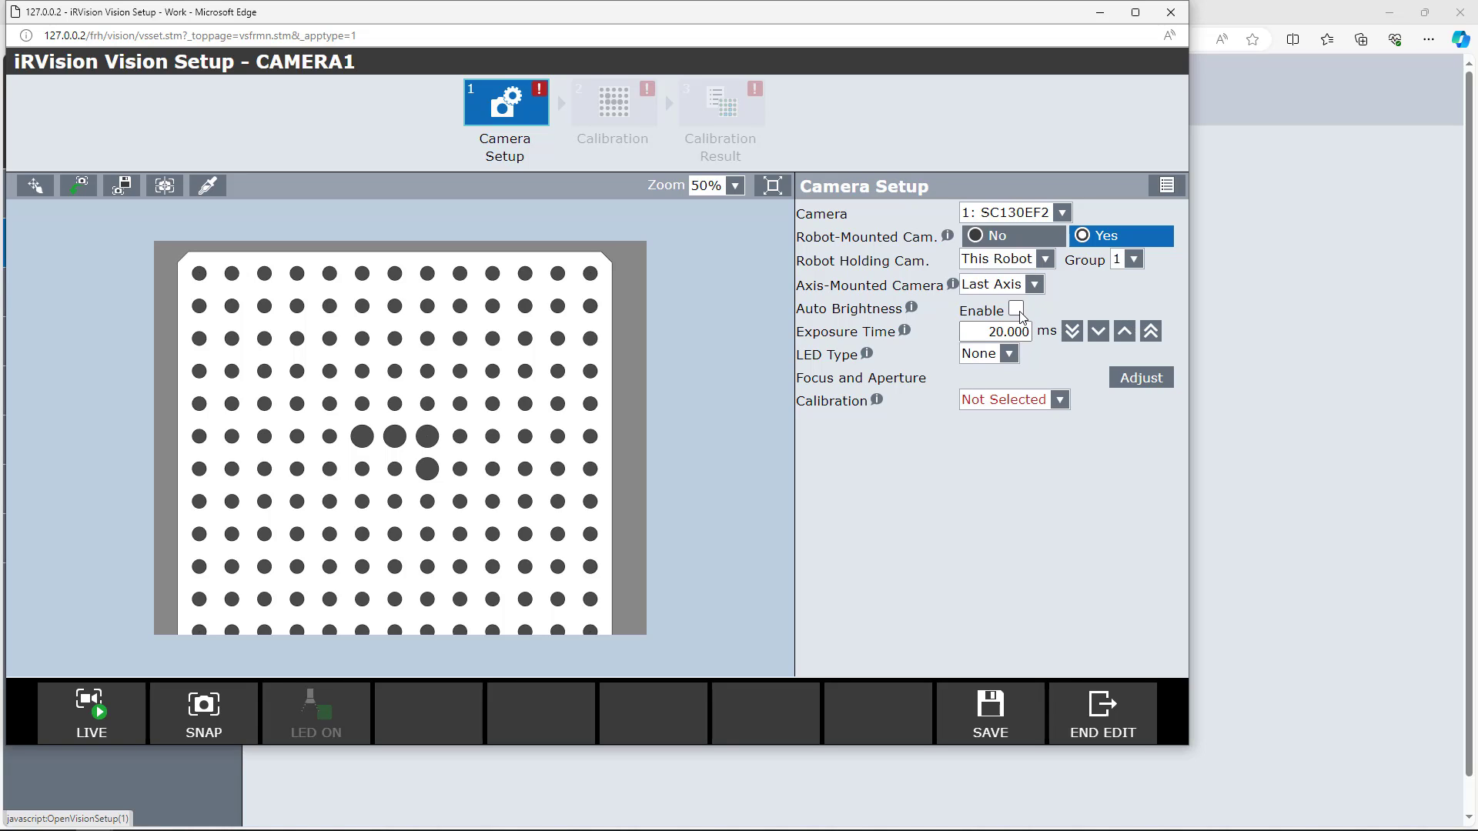
{"action": "left_click", "coordinate": [1060, 400]}
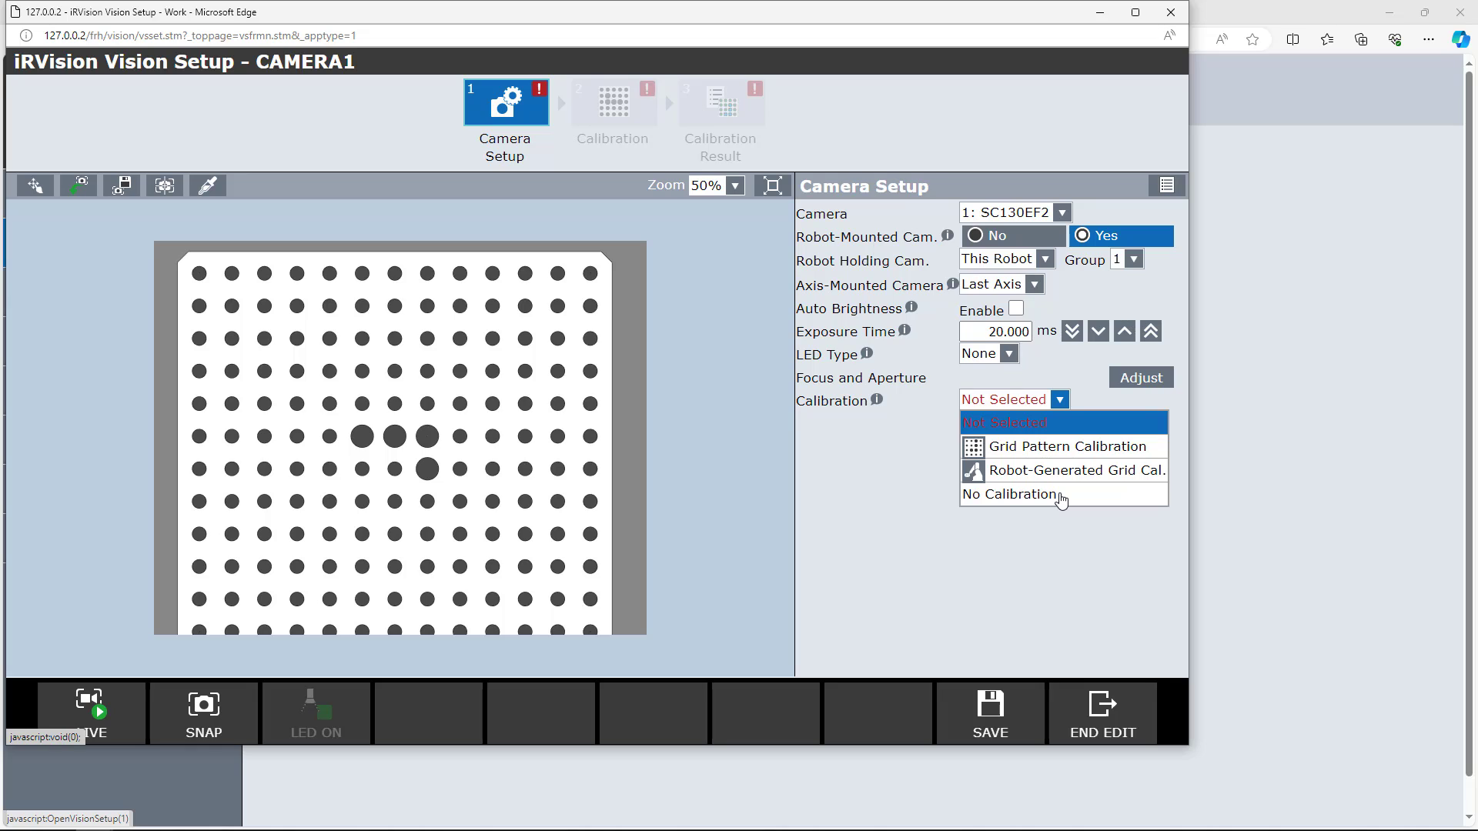
{"action": "left_click", "coordinate": [1061, 450]}
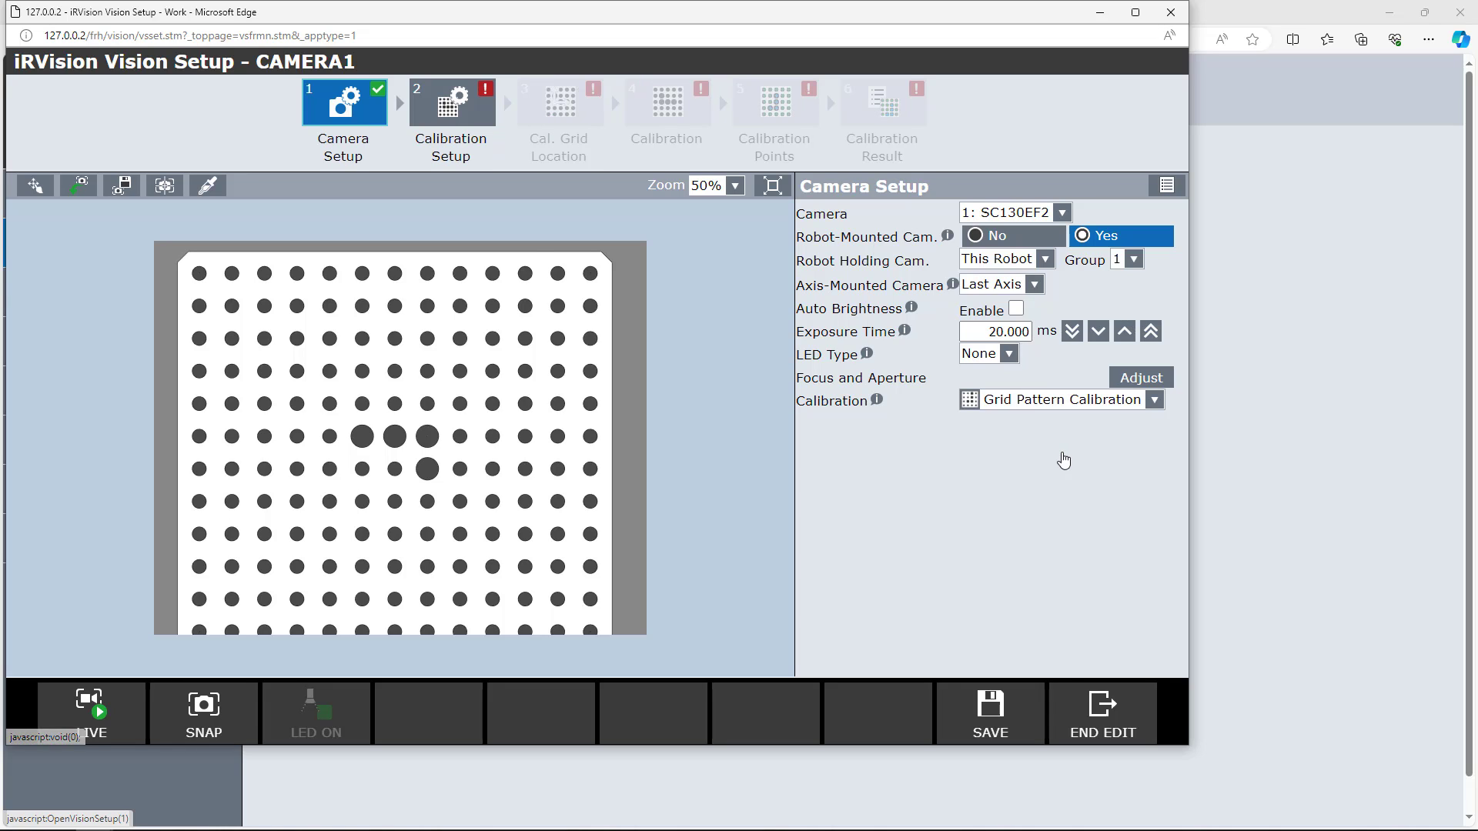
Step: In the calibration setup, set the application frame to 1: UFrame1 and the grid spacing to 30.0mm, and save
{"action": "left_click", "coordinate": [433, 114]}
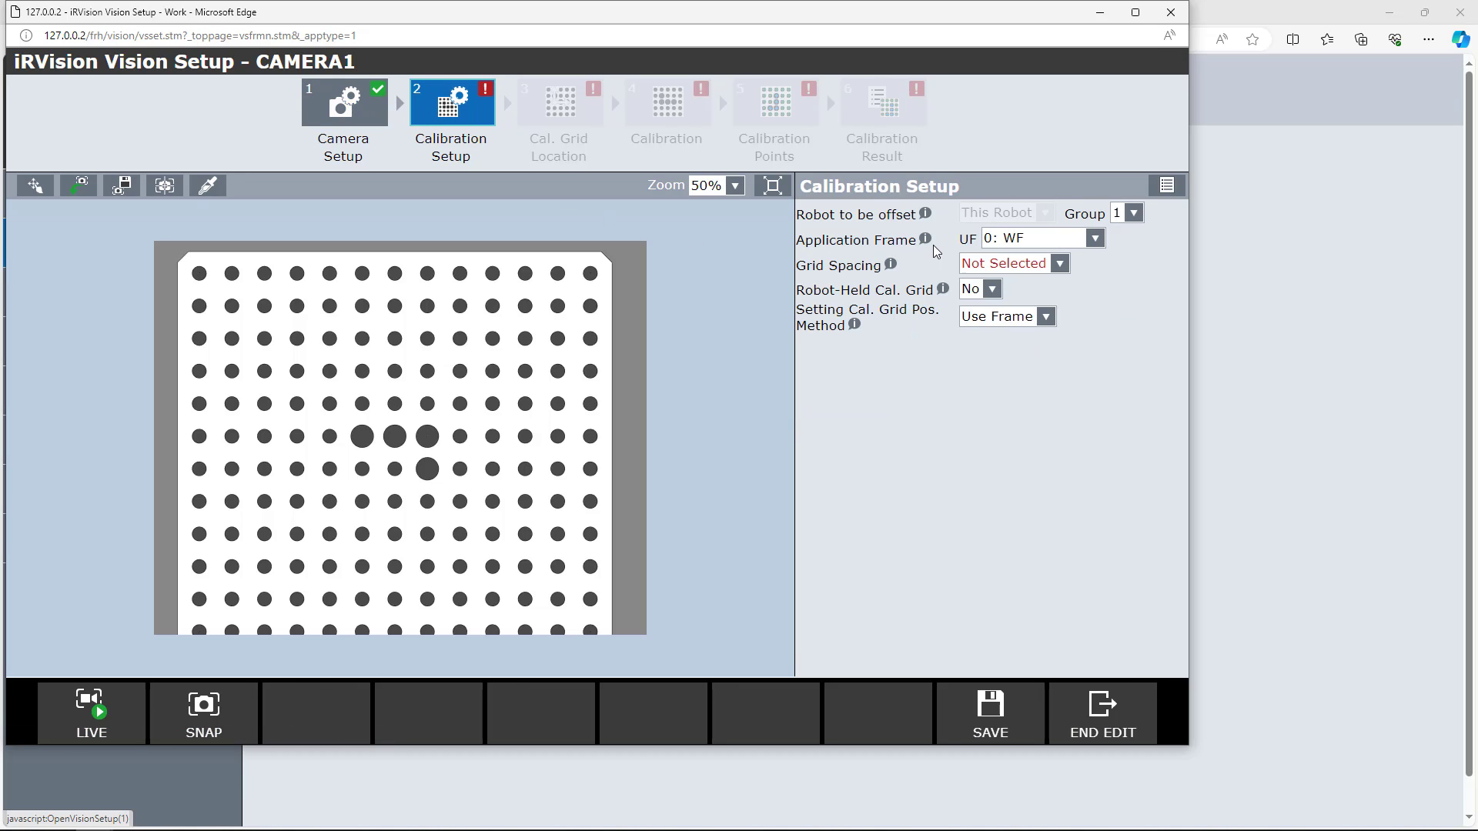
{"action": "left_click", "coordinate": [1094, 240]}
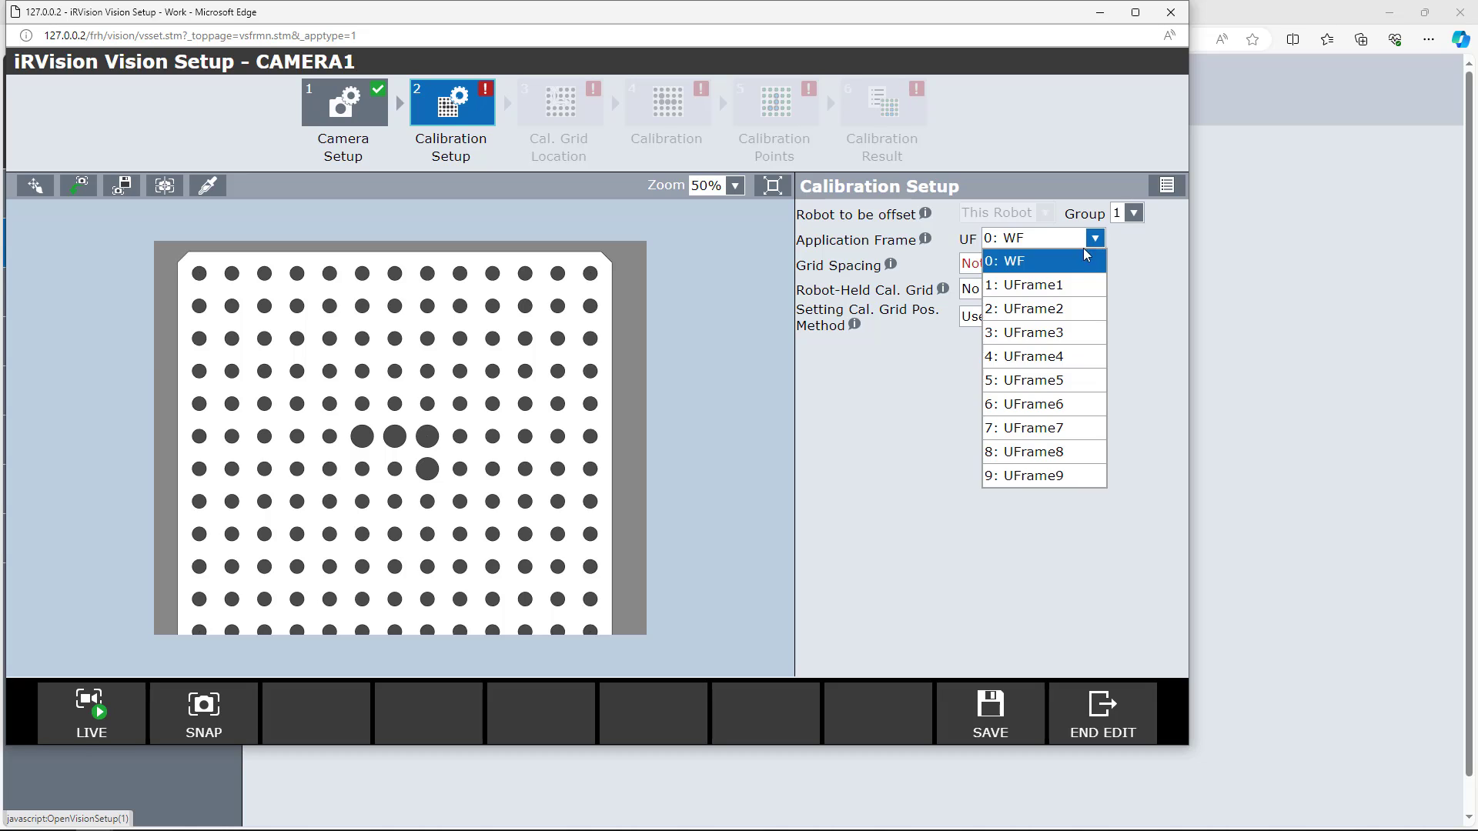
{"action": "left_click", "coordinate": [1069, 287]}
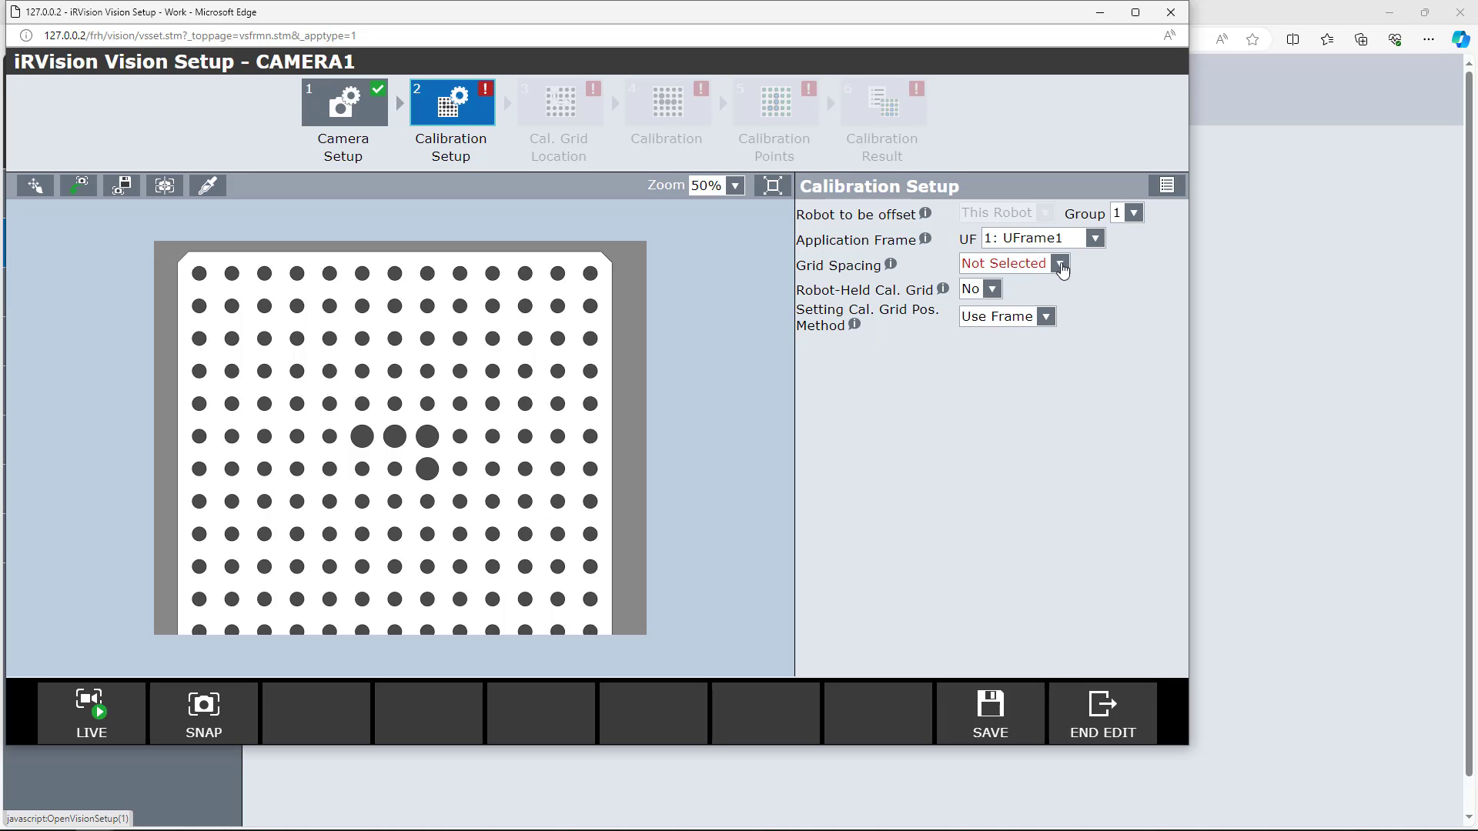
{"action": "left_click", "coordinate": [1060, 265]}
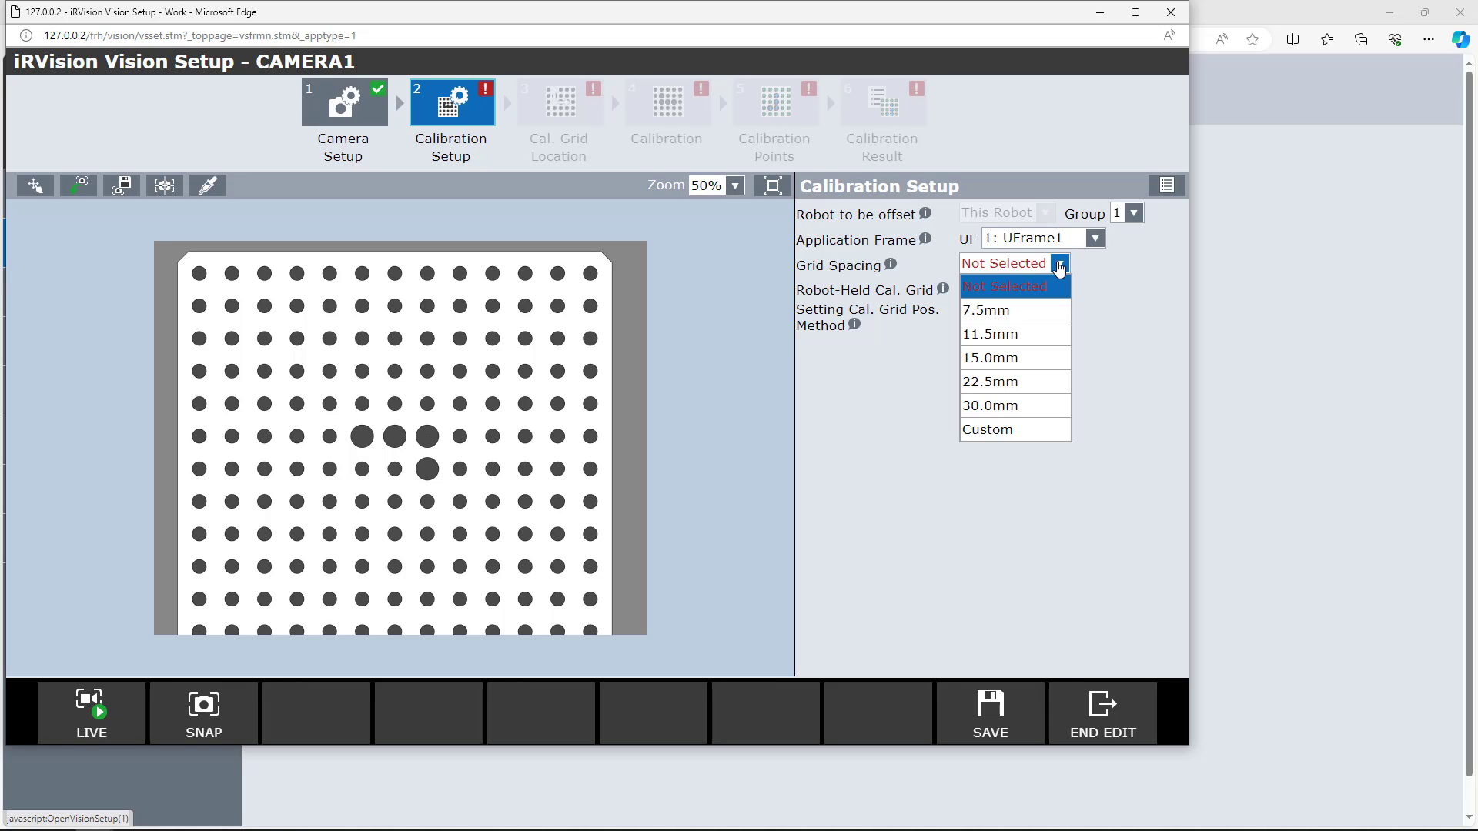
{"action": "left_click", "coordinate": [1023, 408]}
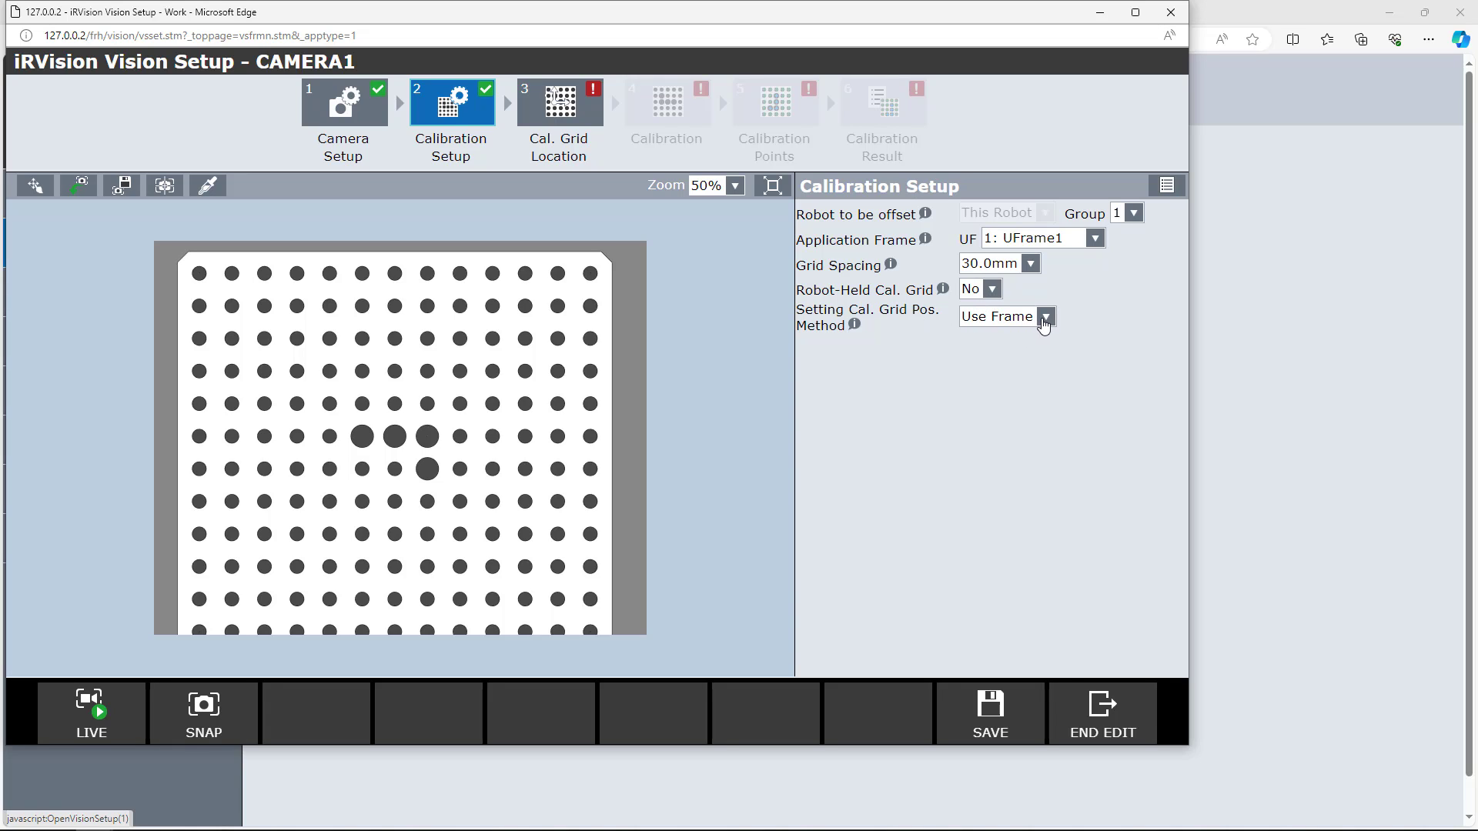
{"action": "left_click", "coordinate": [980, 710]}
Step: For the calibration grid location, choose 2: UFrame2 as the grid frame, snap an image, and set the grid position
{"action": "left_click", "coordinate": [584, 127]}
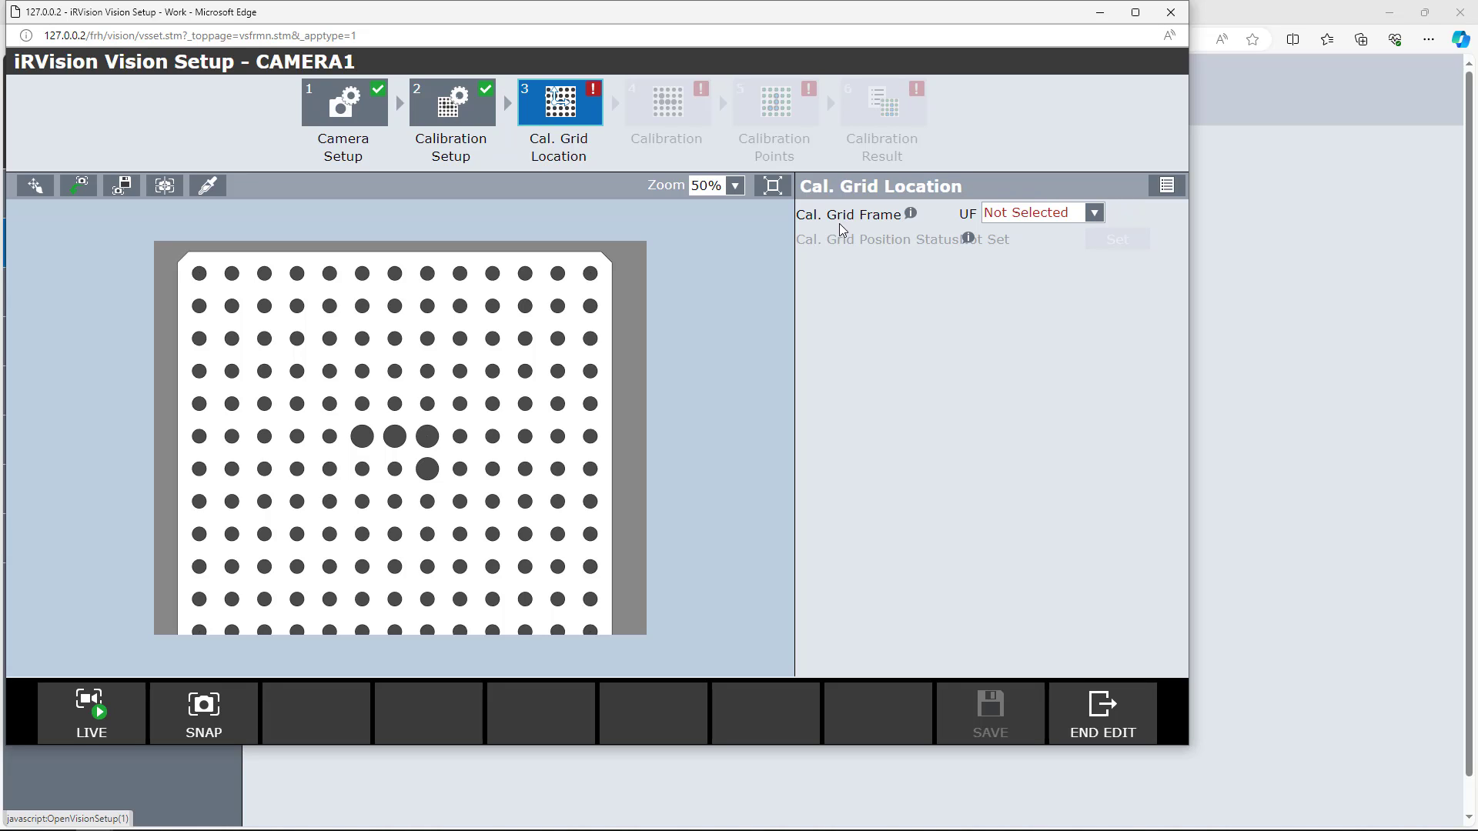
{"action": "left_click", "coordinate": [1094, 215]}
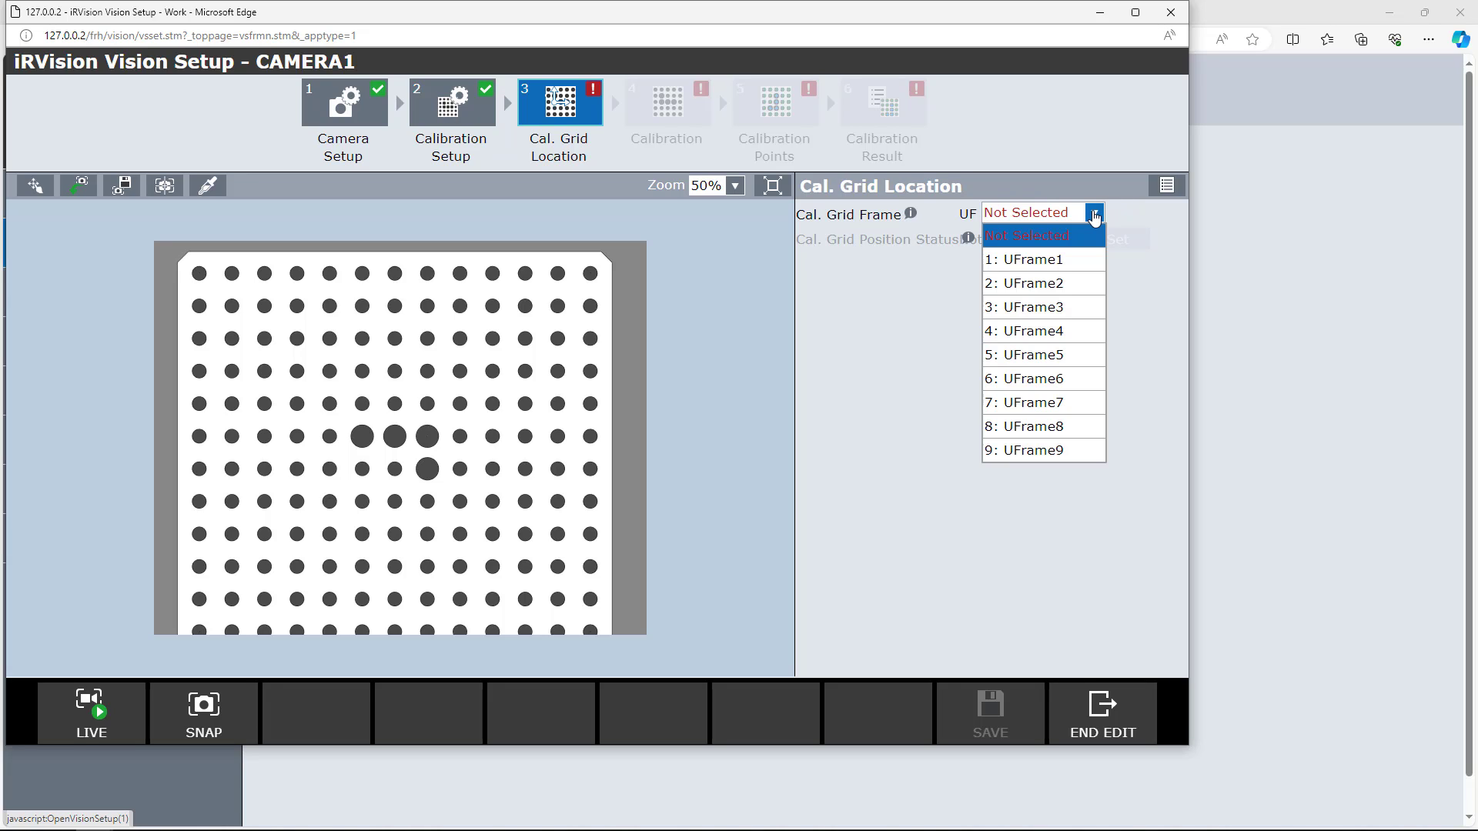
{"action": "left_click", "coordinate": [1064, 287]}
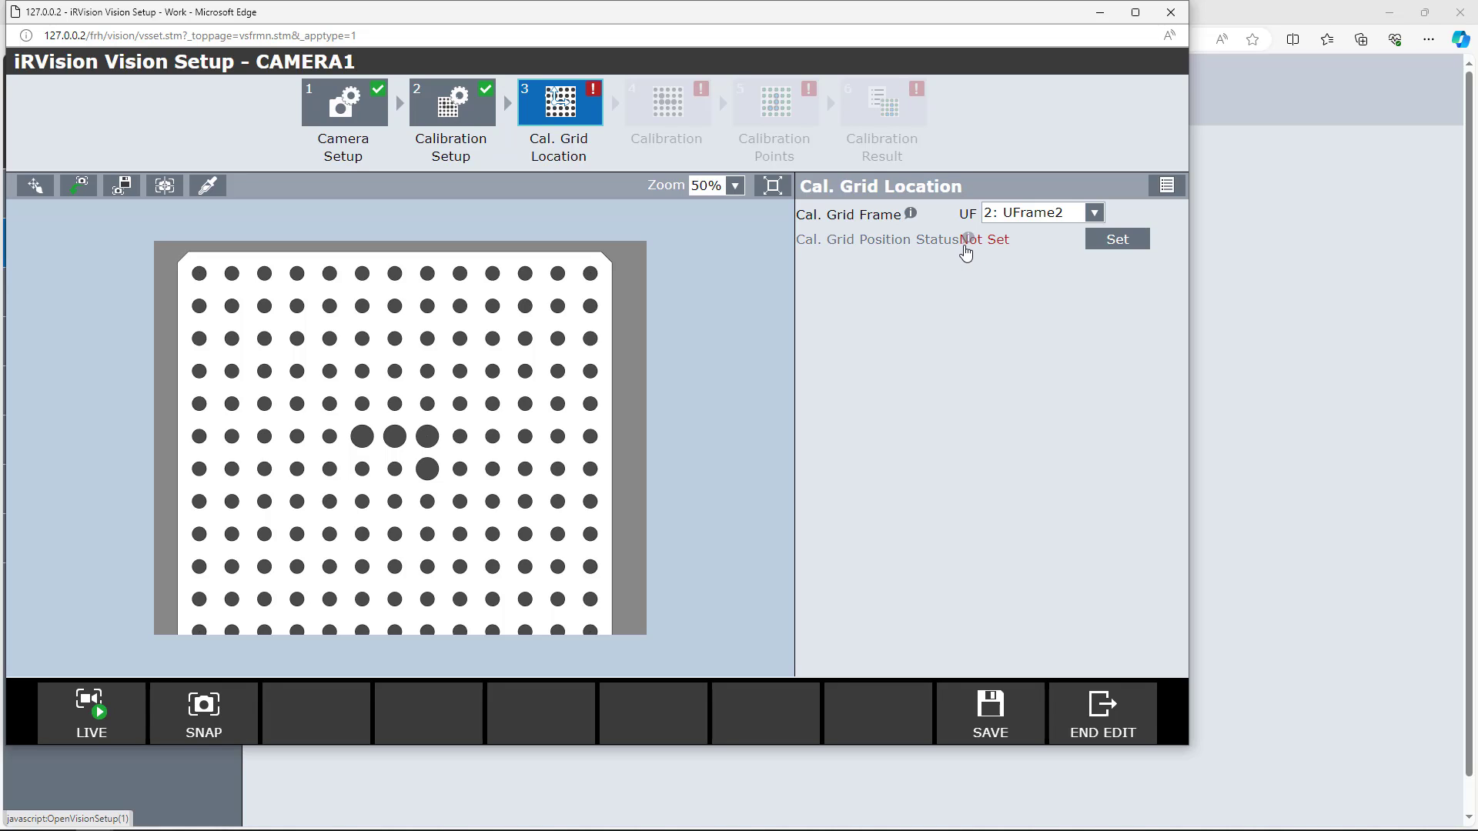
{"action": "left_click", "coordinate": [227, 716]}
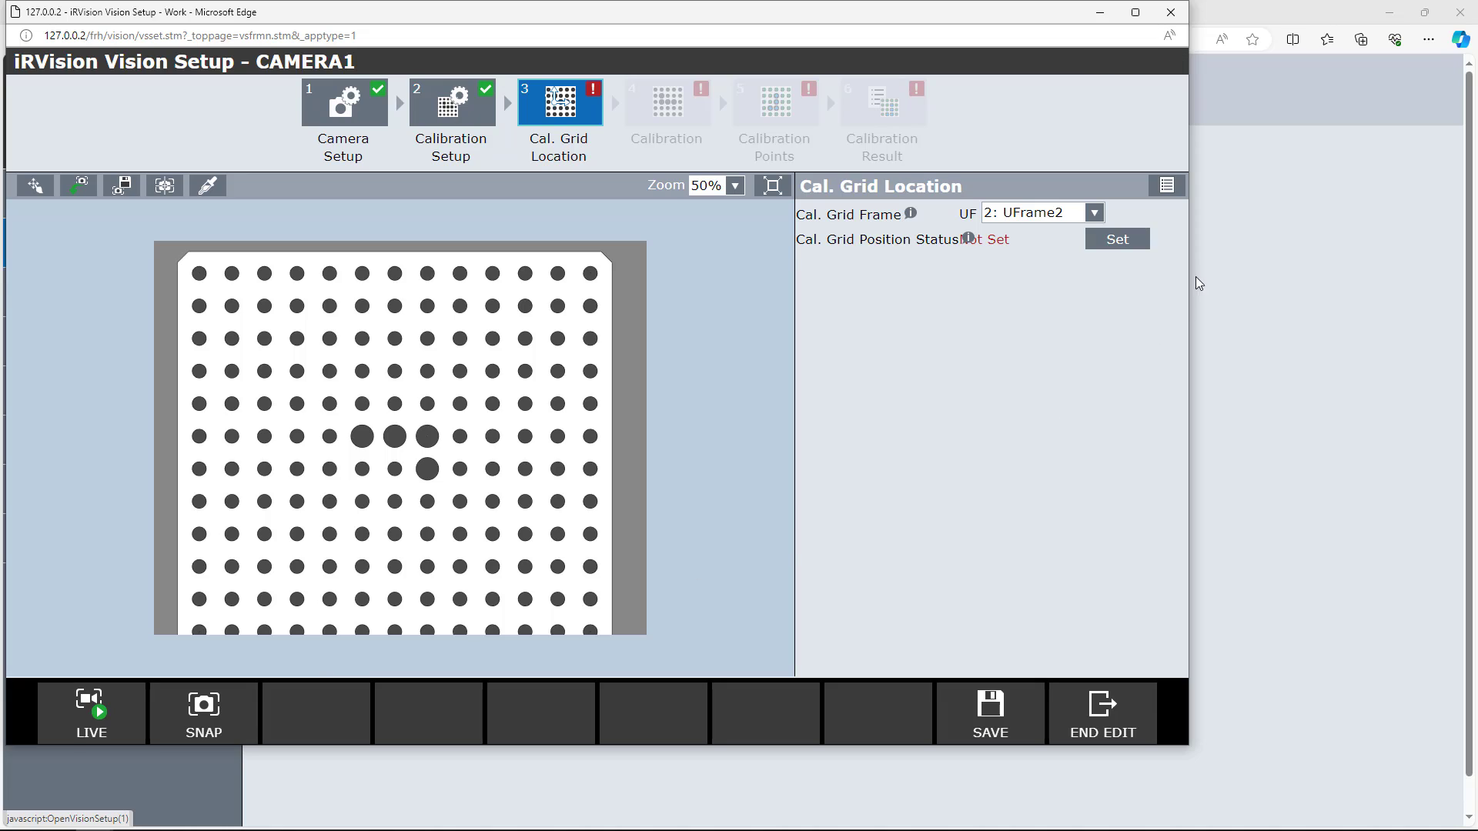
{"action": "left_click", "coordinate": [1121, 240]}
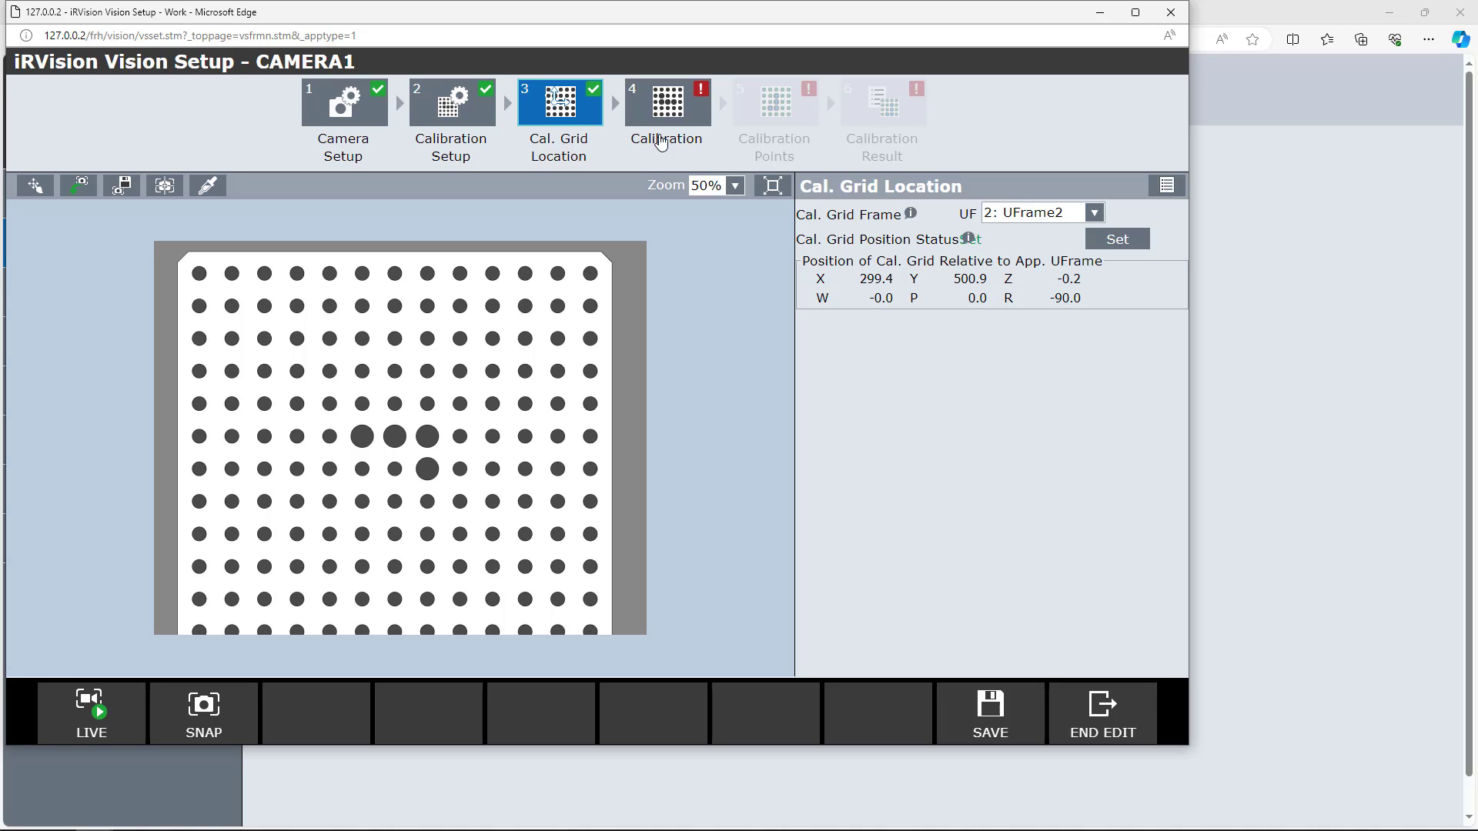
Step: Set the number of calibration planes to 2 in the Calibration stage
{"action": "left_click", "coordinate": [669, 129]}
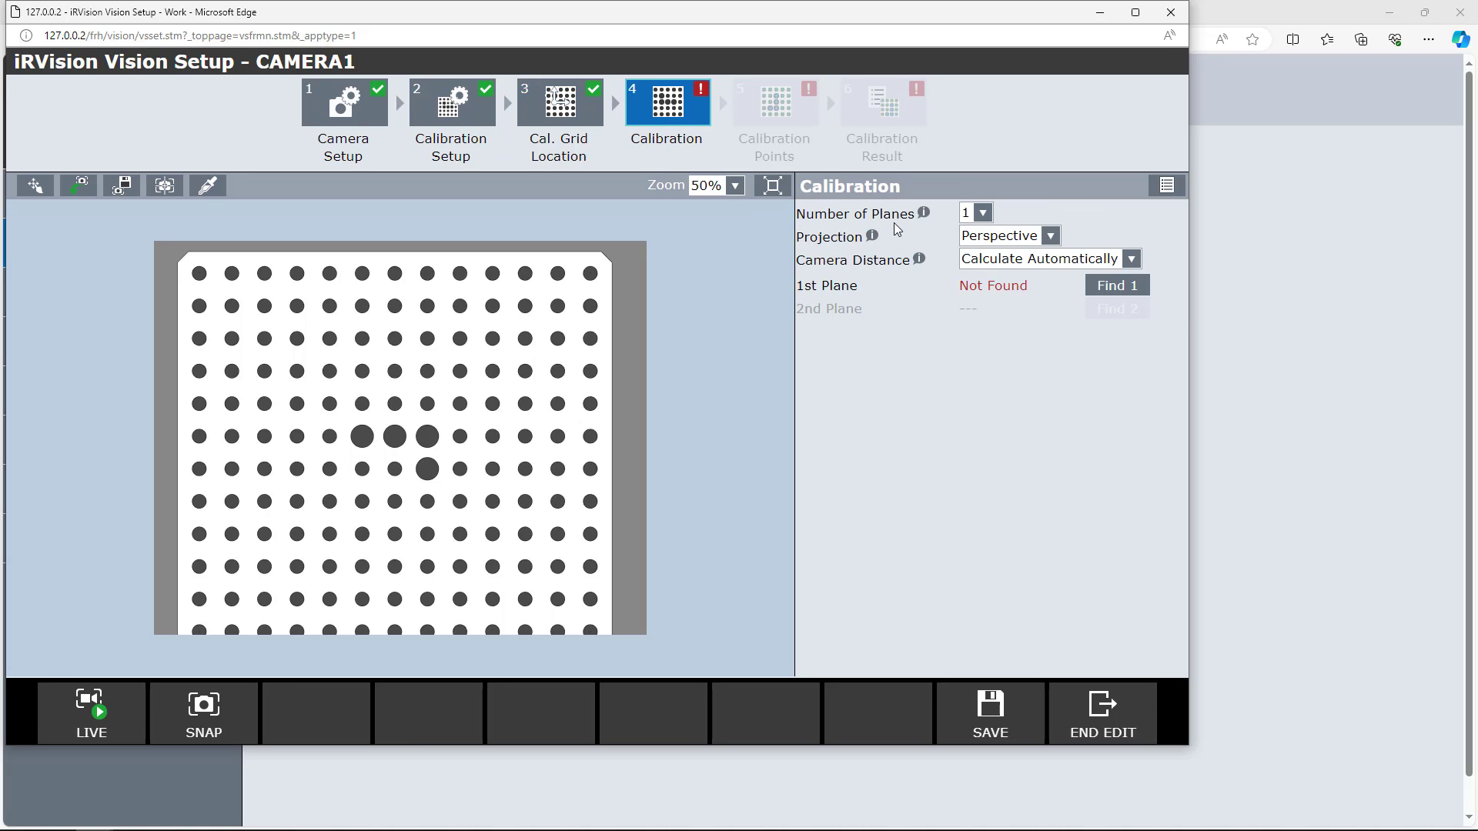
{"action": "left_click", "coordinate": [983, 216]}
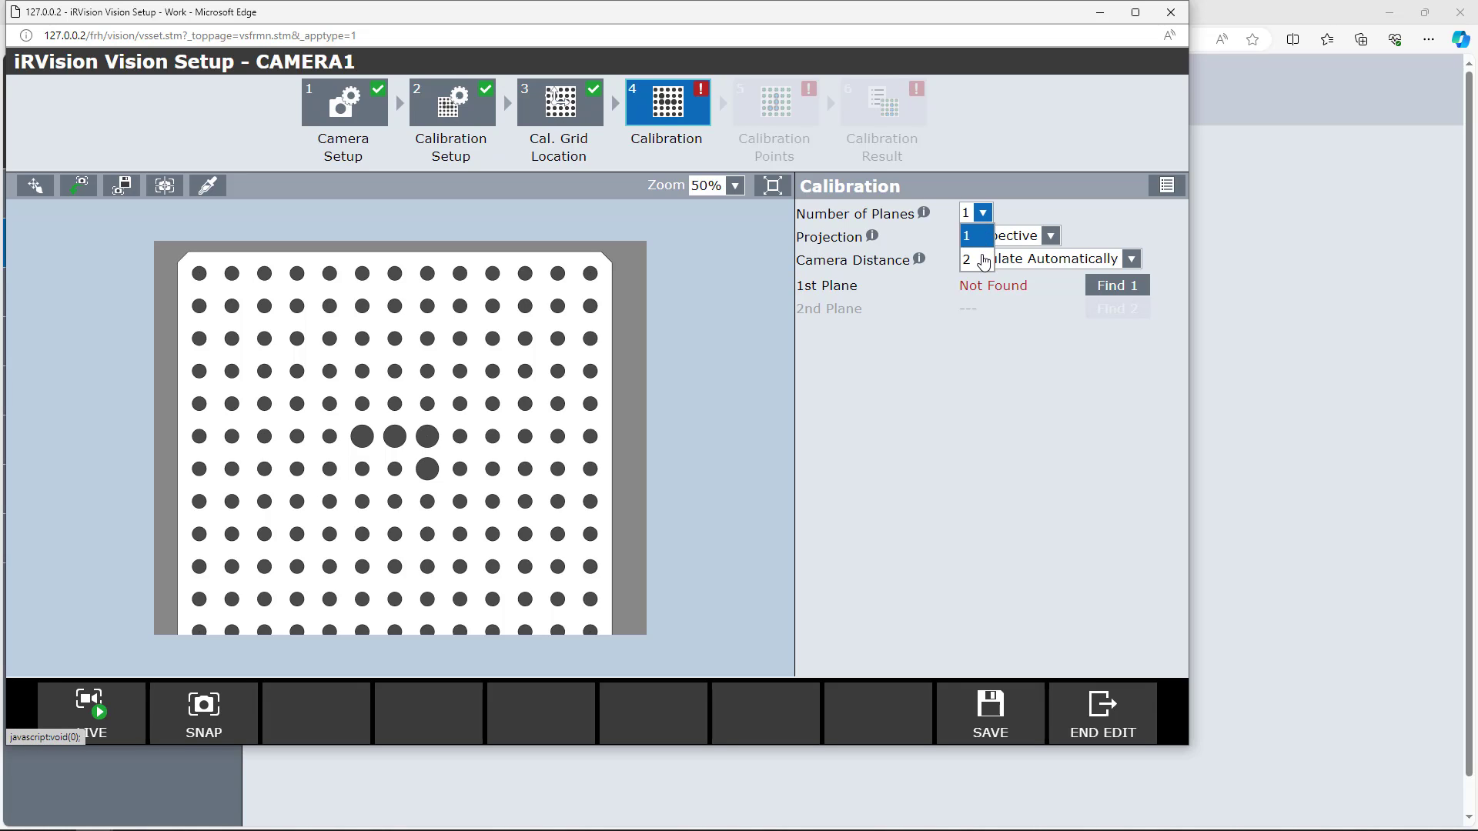
{"action": "left_click", "coordinate": [984, 260]}
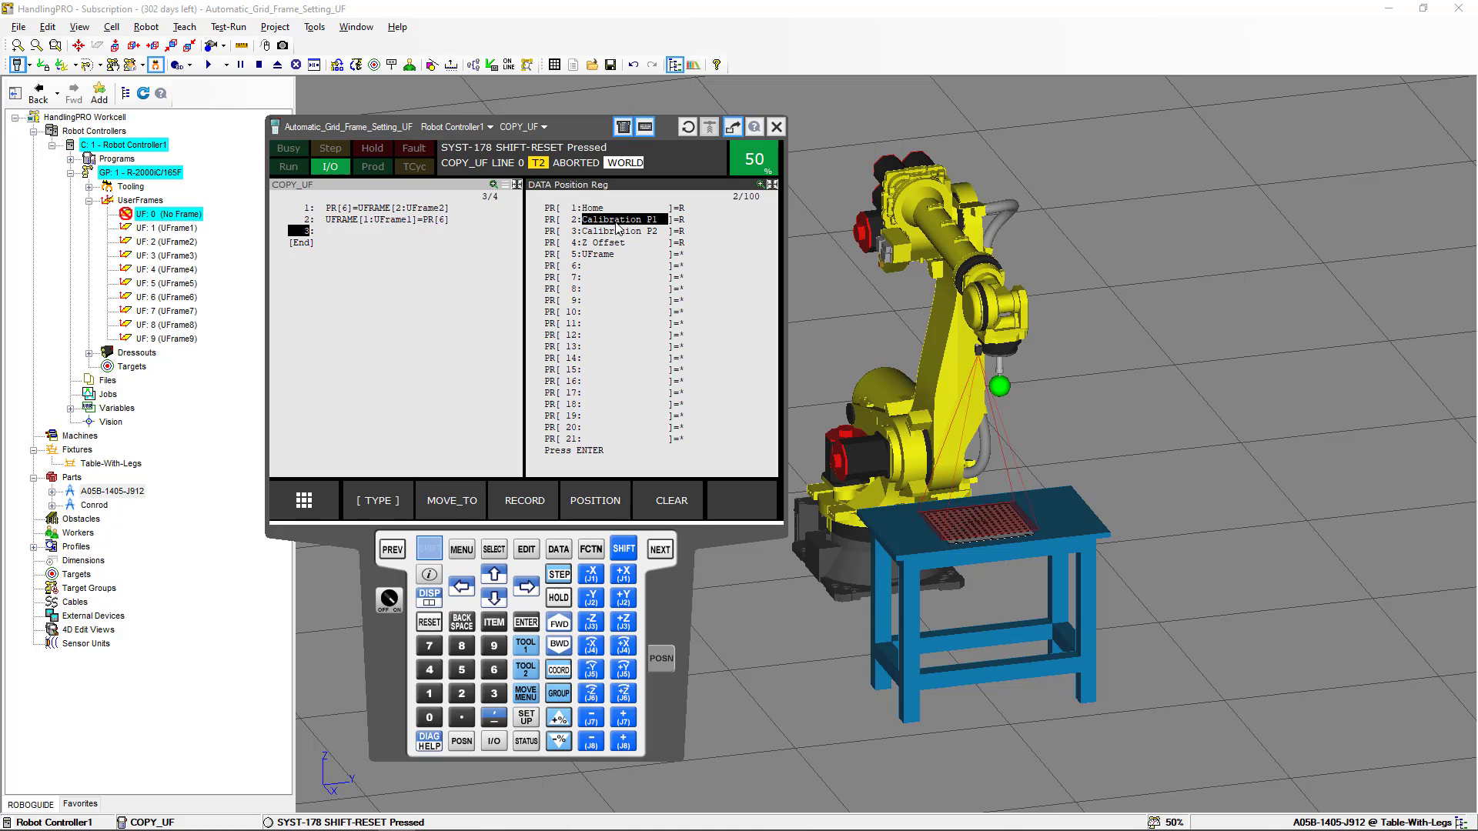
Step: Switch back to the CAMERA1 vision setup and minimize the teach pendant covering it
{"action": "left_click", "coordinate": [429, 551]}
{"action": "key", "text": "alt+Tab"}
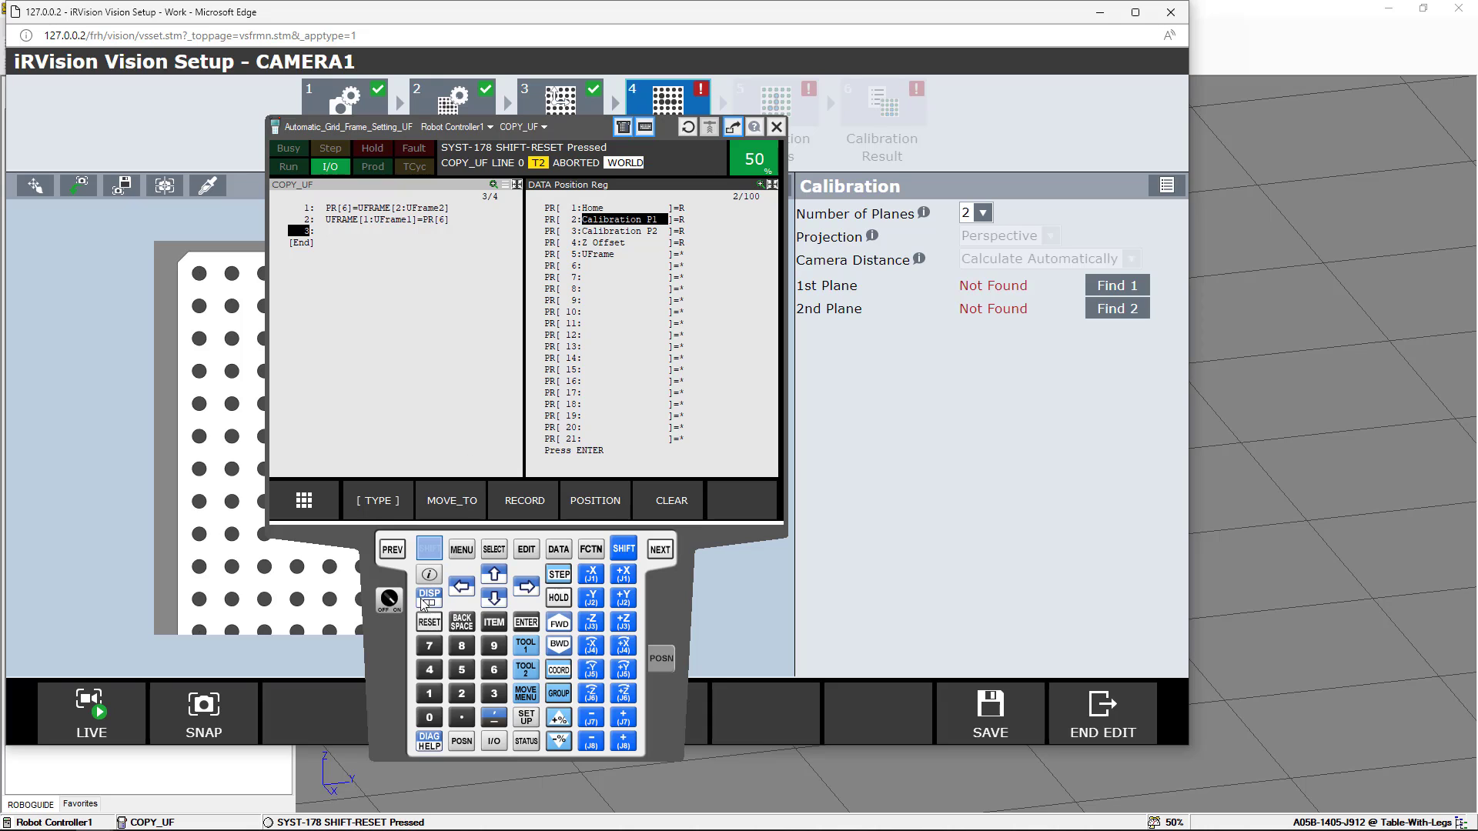
{"action": "right_click", "coordinate": [397, 652]}
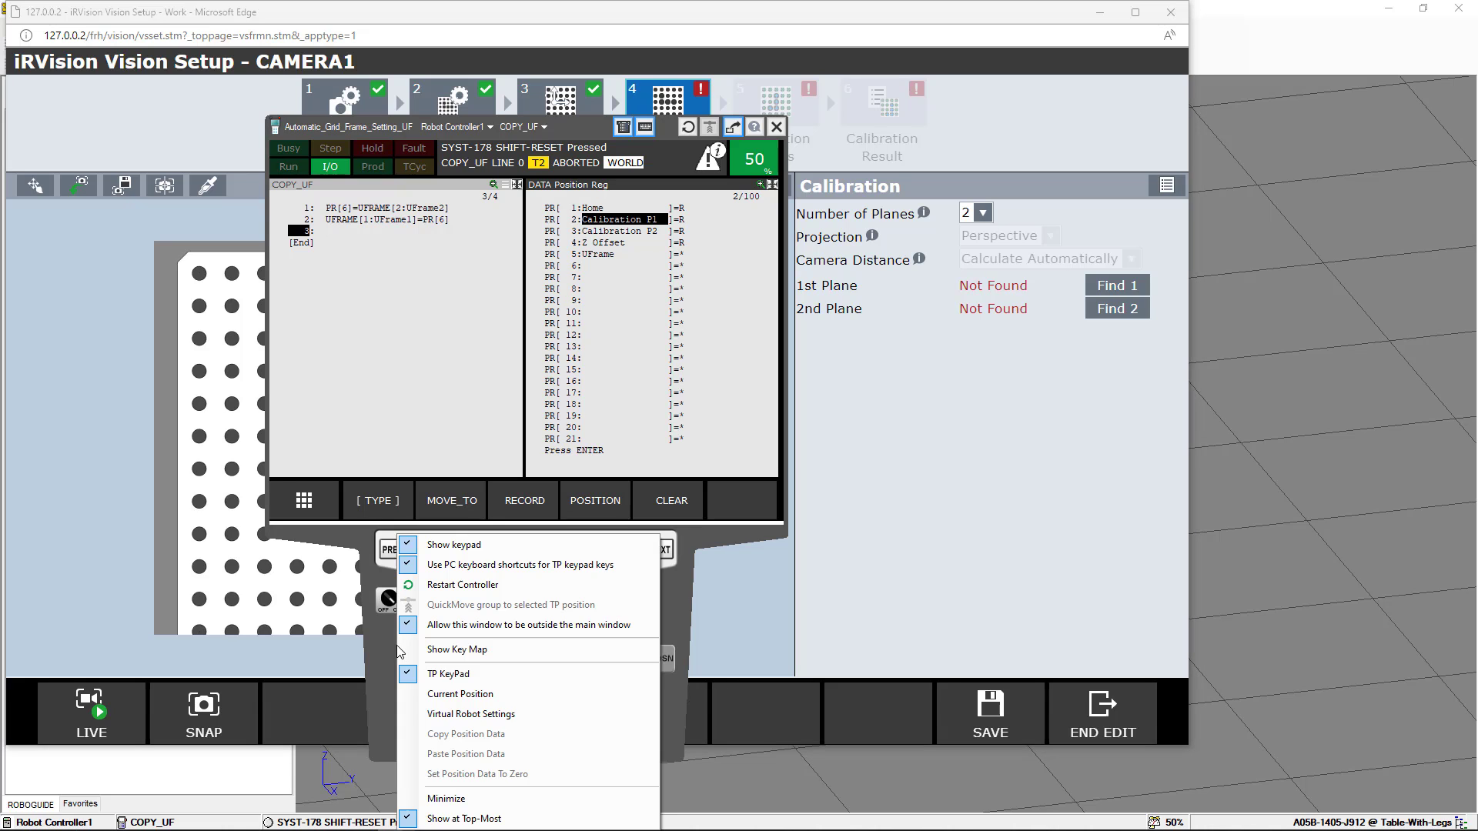
{"action": "left_click", "coordinate": [460, 796]}
Step: Snap an image and find the 1st plane, fitting the search window around the fully visible rows of grid dots
{"action": "left_click", "coordinate": [222, 724]}
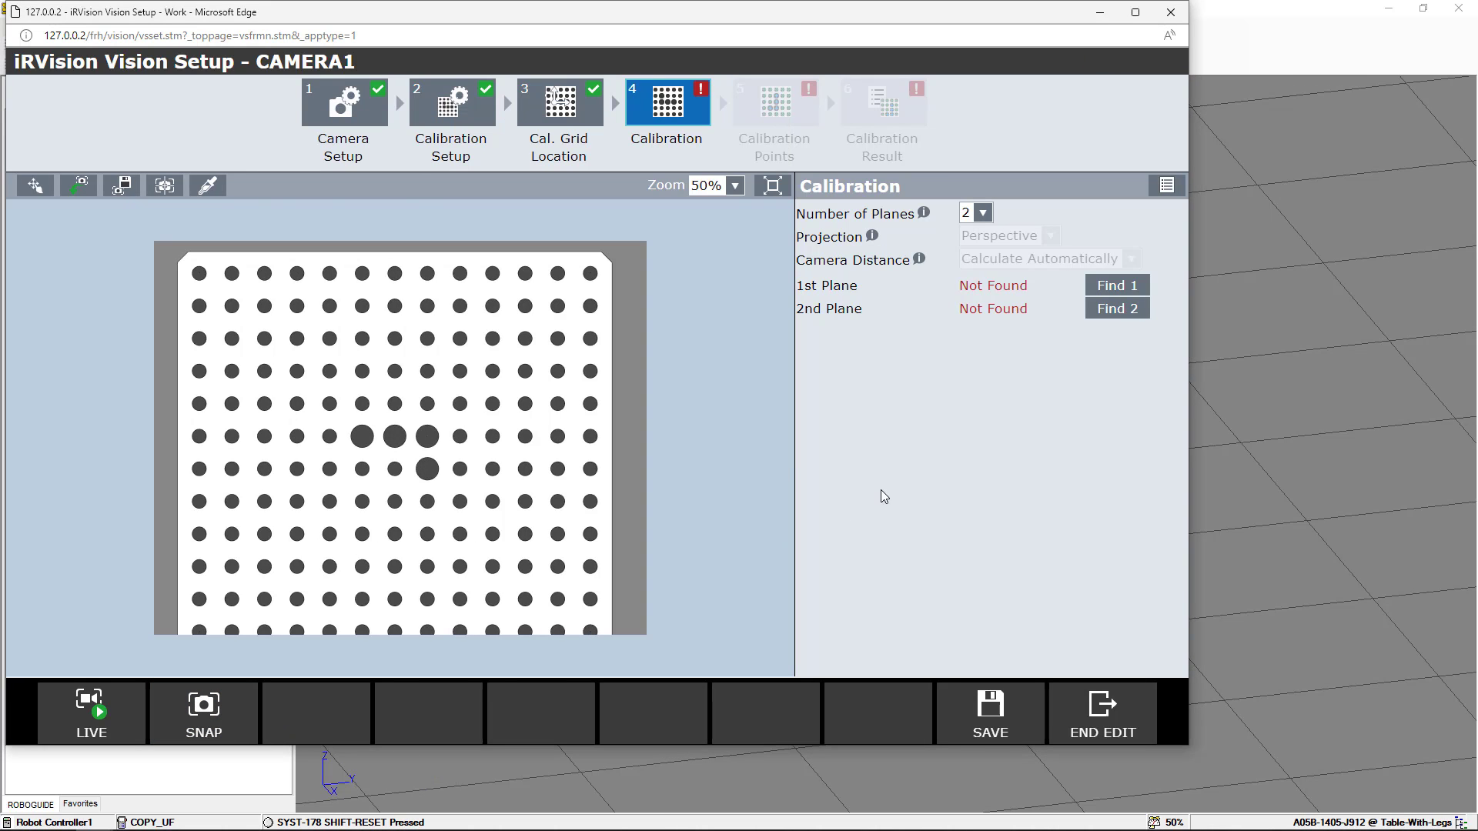
{"action": "left_click", "coordinate": [1111, 287]}
{"action": "left_click_drag", "start_coordinate": [841, 223], "coordinate": [800, 246]}
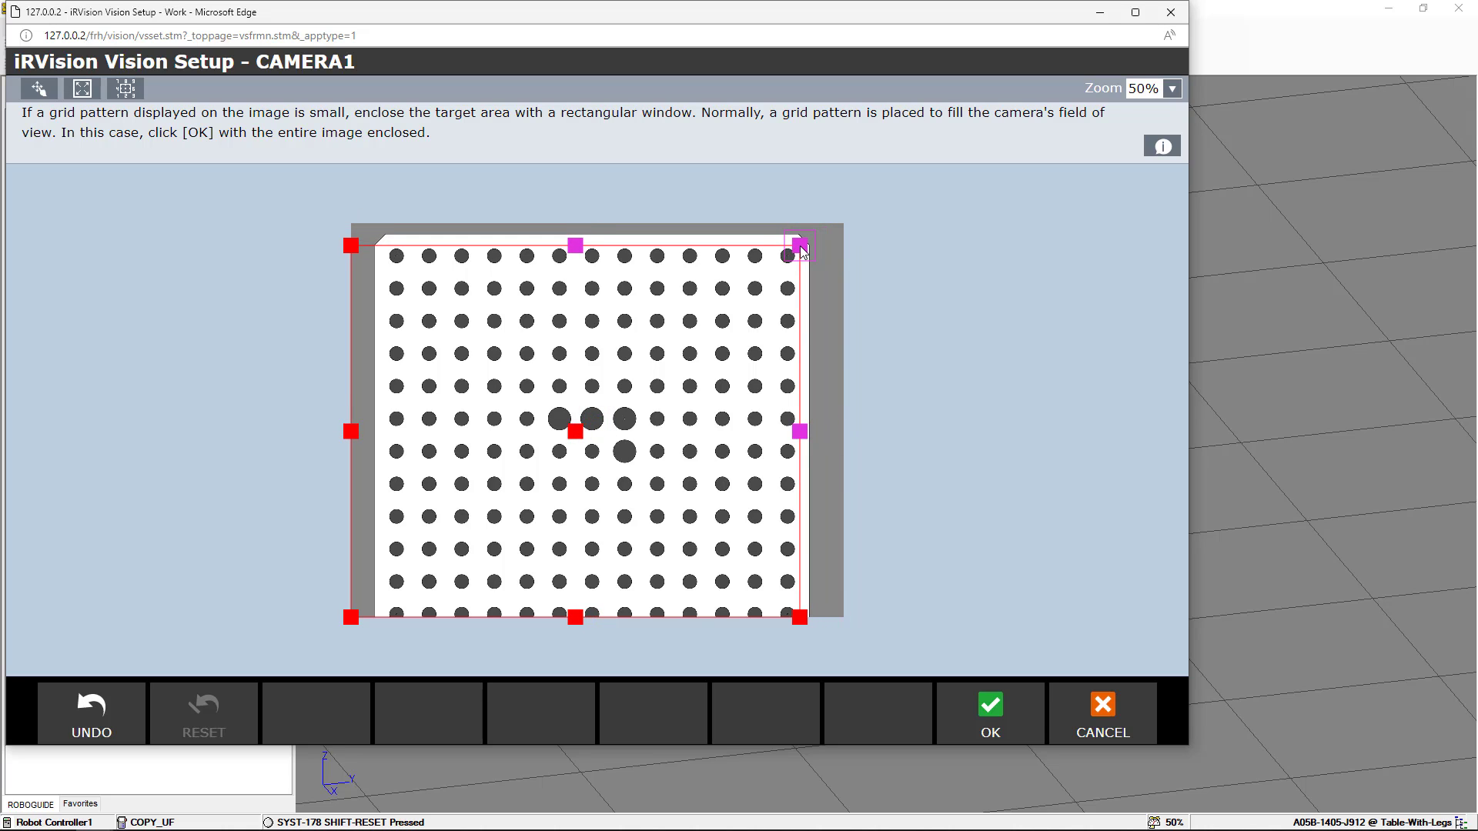
{"action": "left_click_drag", "start_coordinate": [351, 247], "coordinate": [383, 248]}
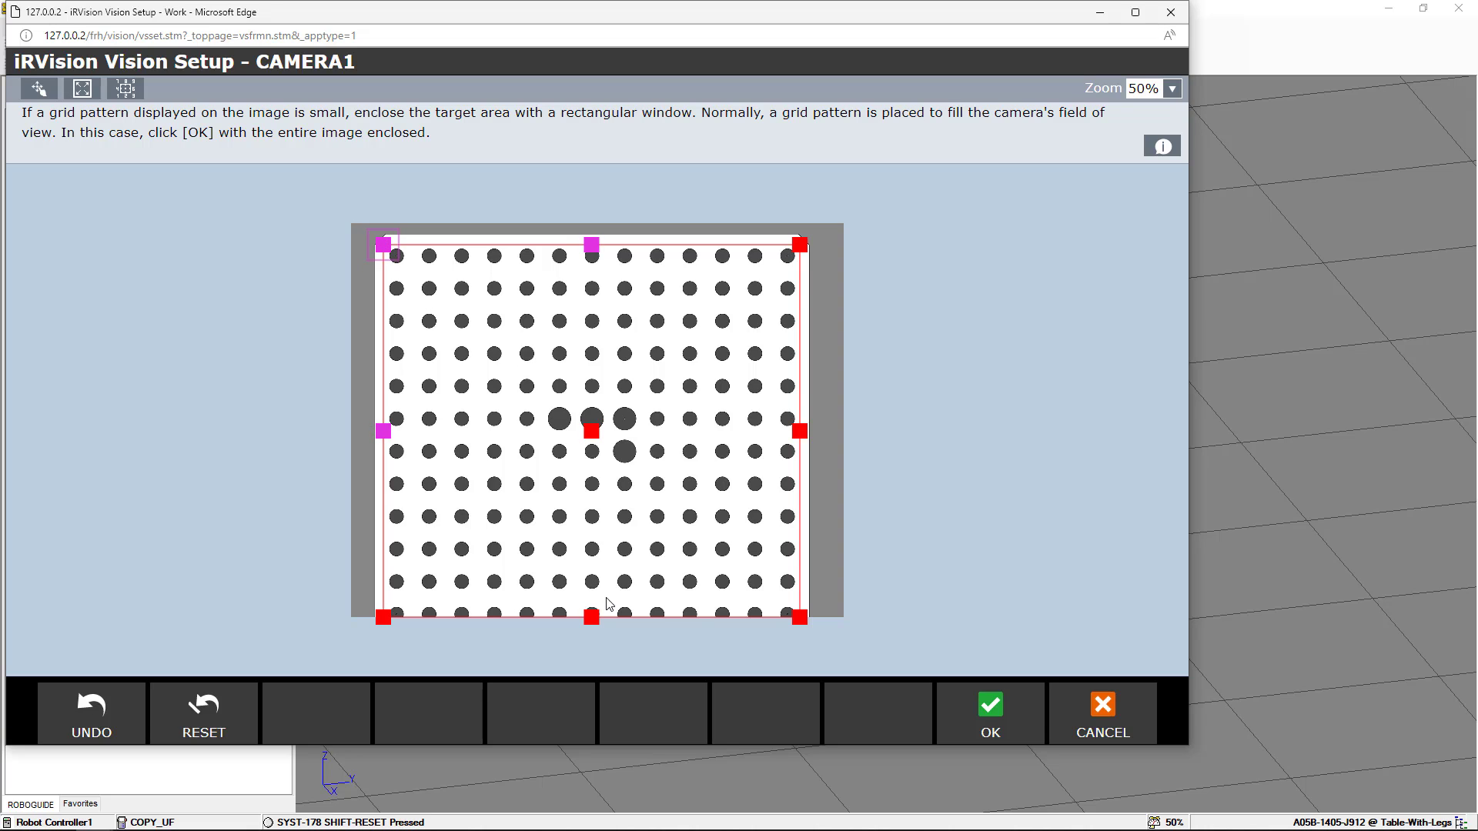
{"action": "left_click_drag", "start_coordinate": [592, 621], "coordinate": [598, 601]}
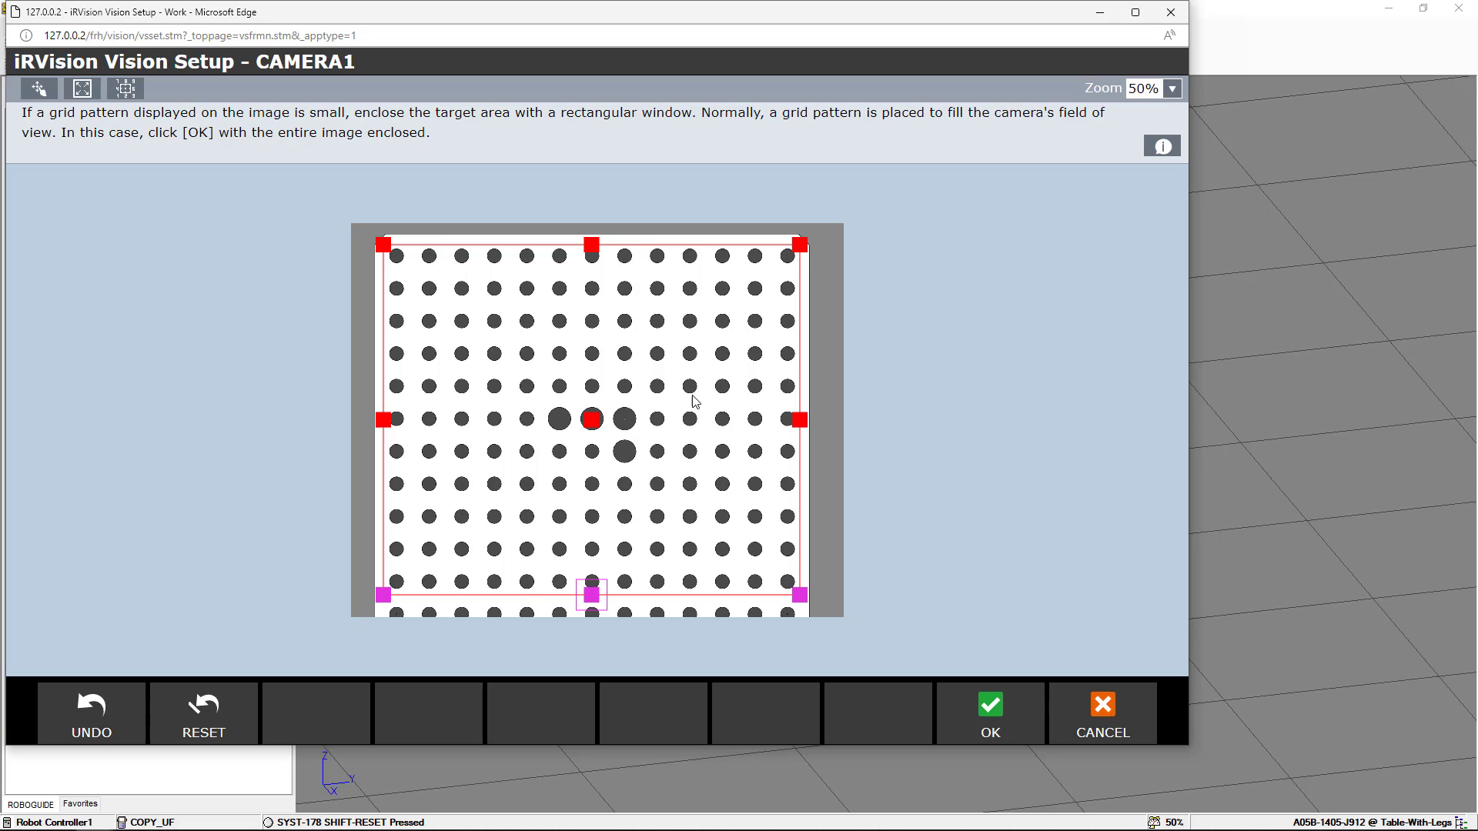
{"action": "left_click", "coordinate": [991, 709]}
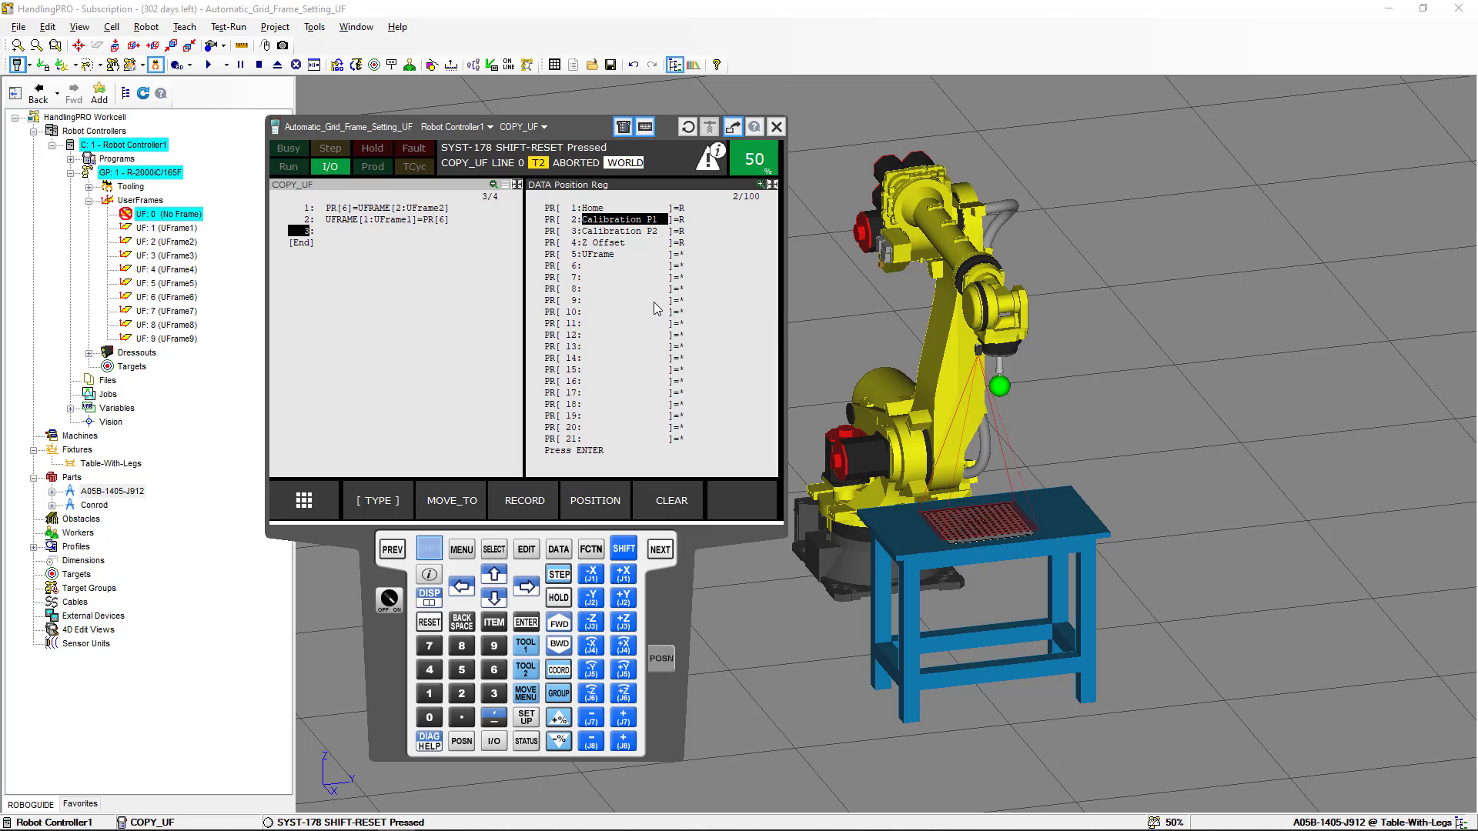
Step: Compare the position details of PR[2] Calibration P1 and PR[3] Calibration P2 in the position registers
{"action": "left_click", "coordinate": [495, 597]}
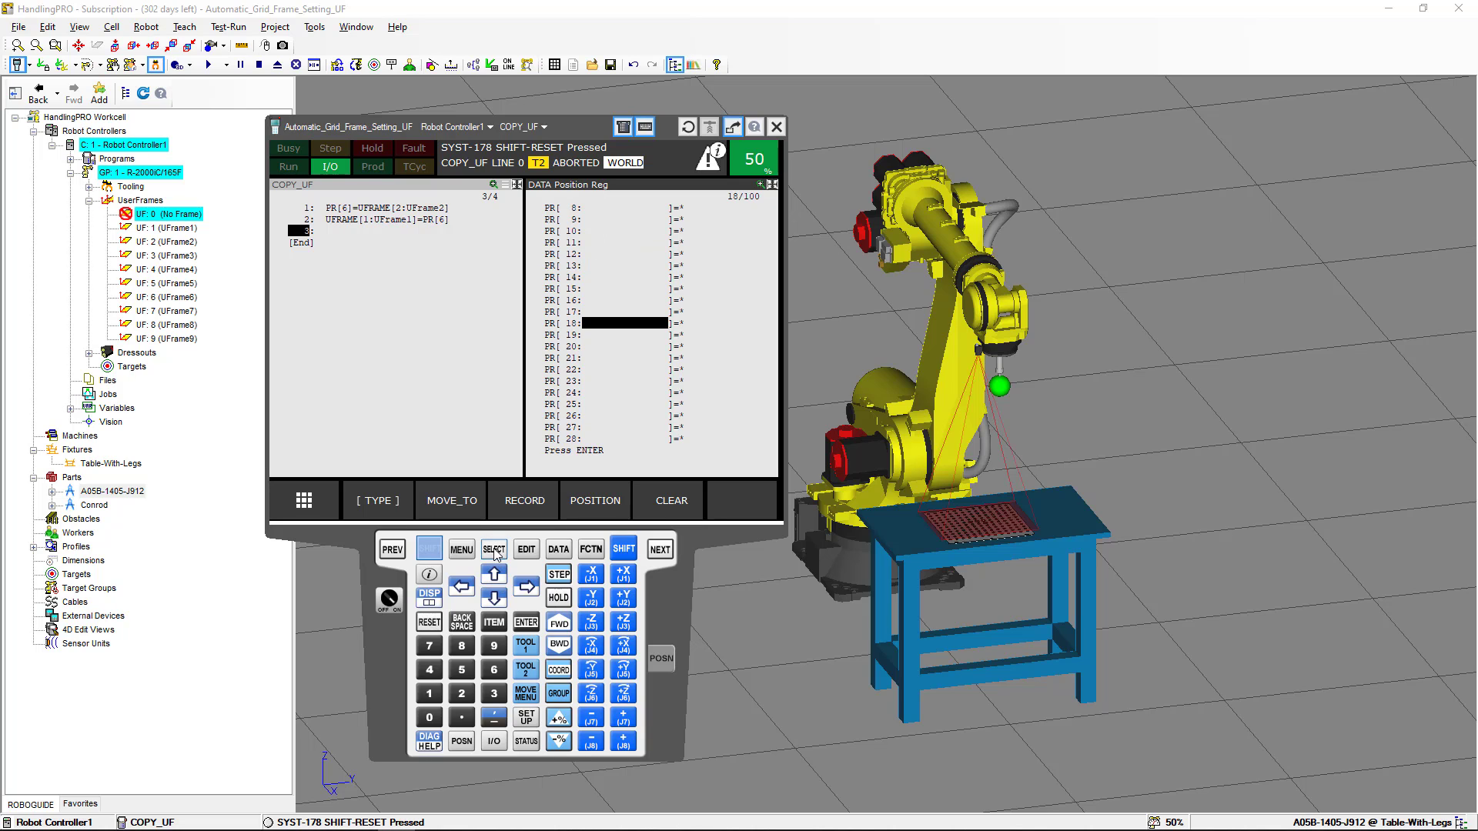
{"action": "left_click", "coordinate": [494, 574]}
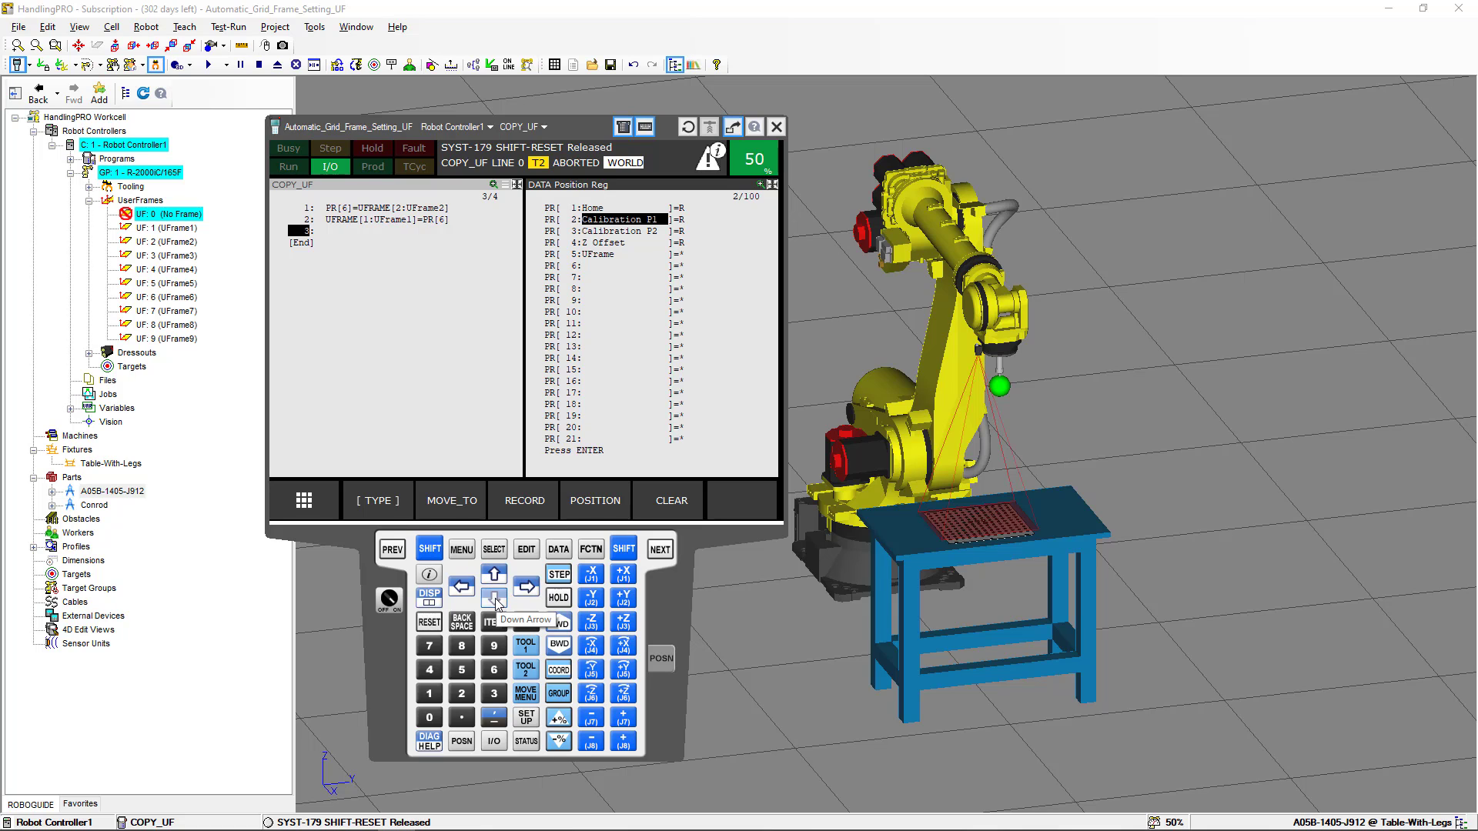
{"action": "left_click", "coordinate": [494, 599]}
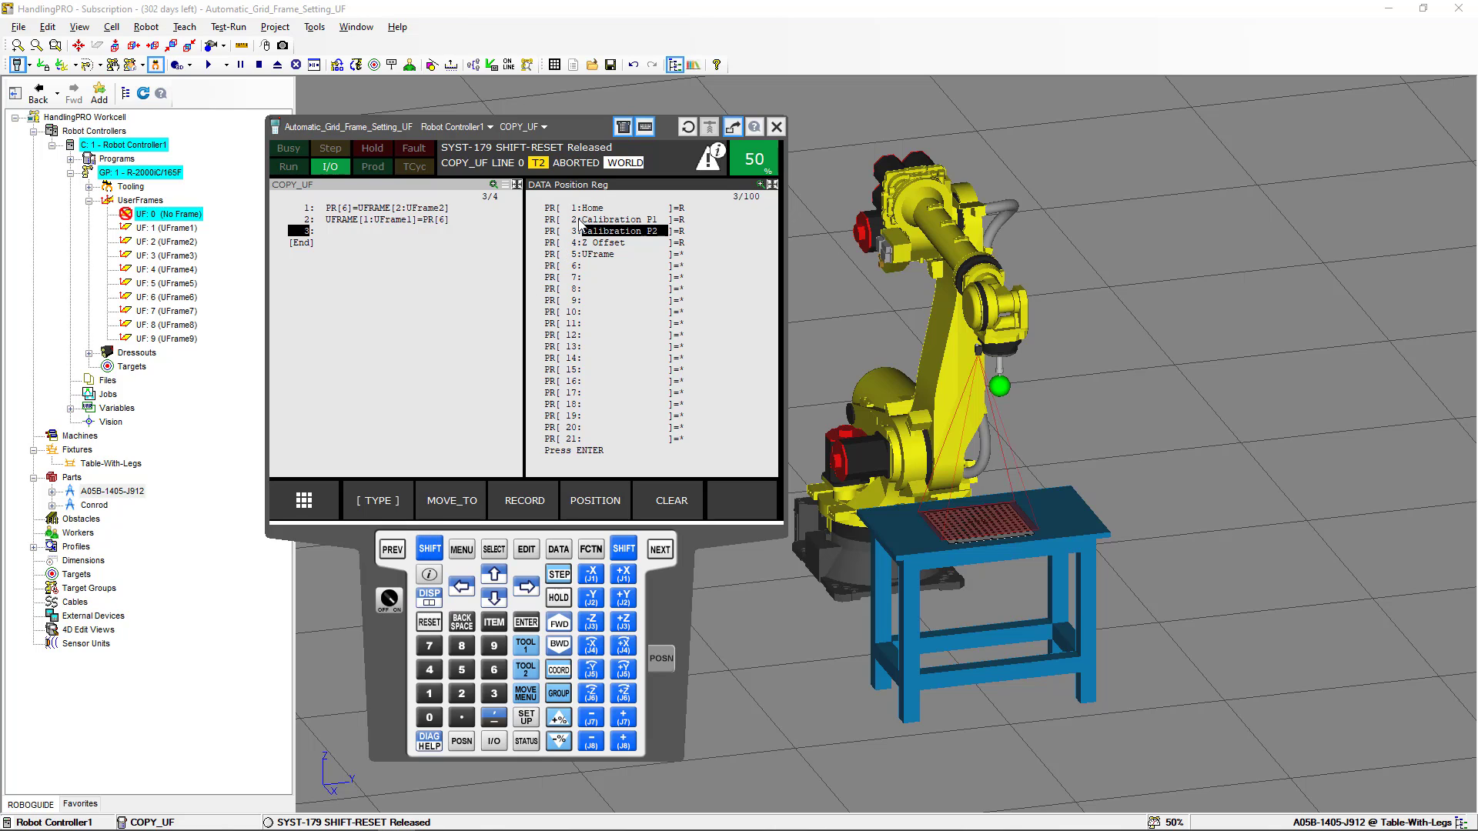
{"action": "left_click", "coordinate": [591, 502]}
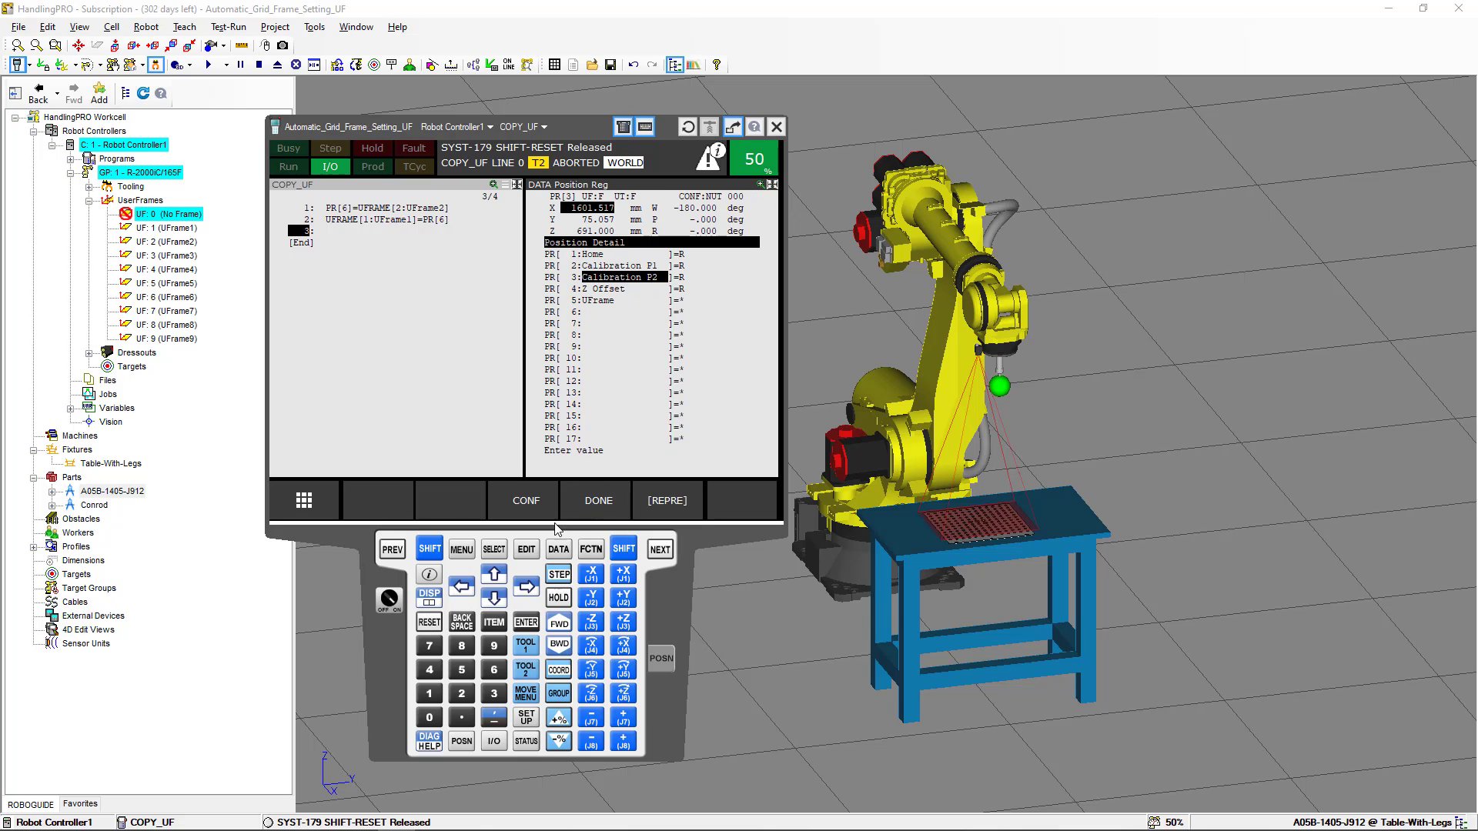
{"action": "left_click", "coordinate": [495, 597]}
{"action": "left_click", "coordinate": [494, 598]}
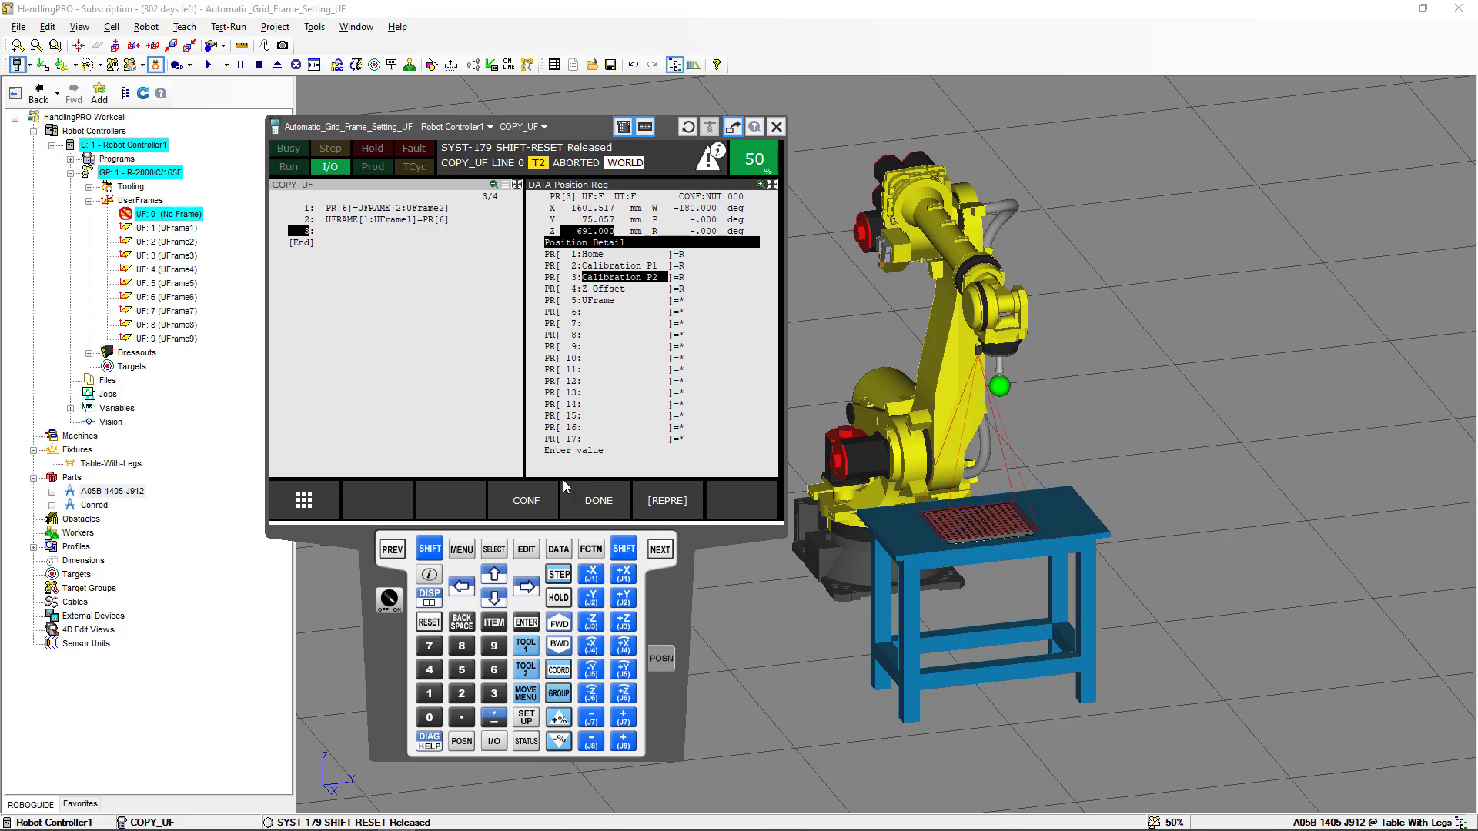
{"action": "left_click", "coordinate": [584, 502]}
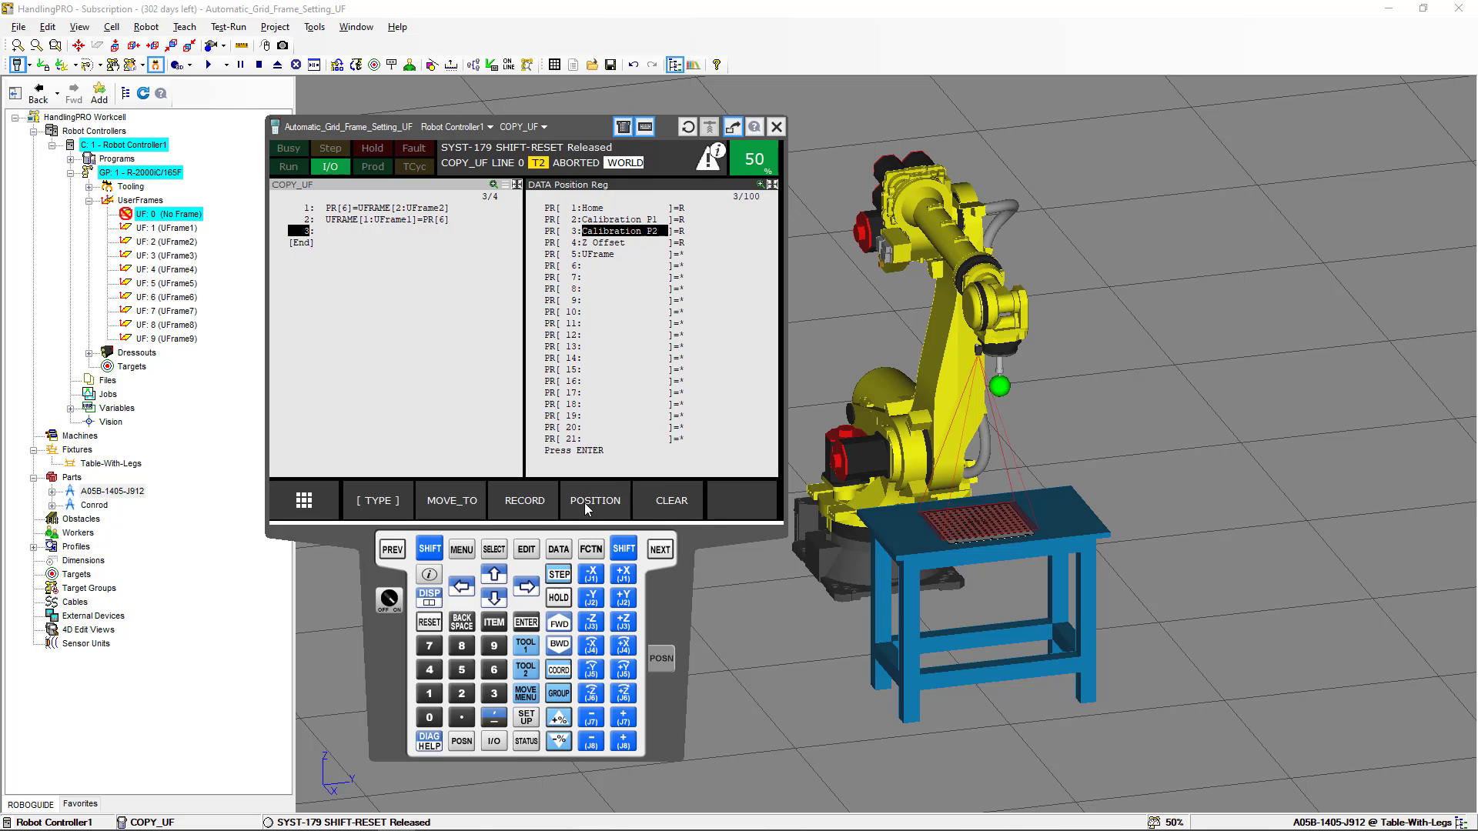
{"action": "left_click", "coordinate": [499, 579]}
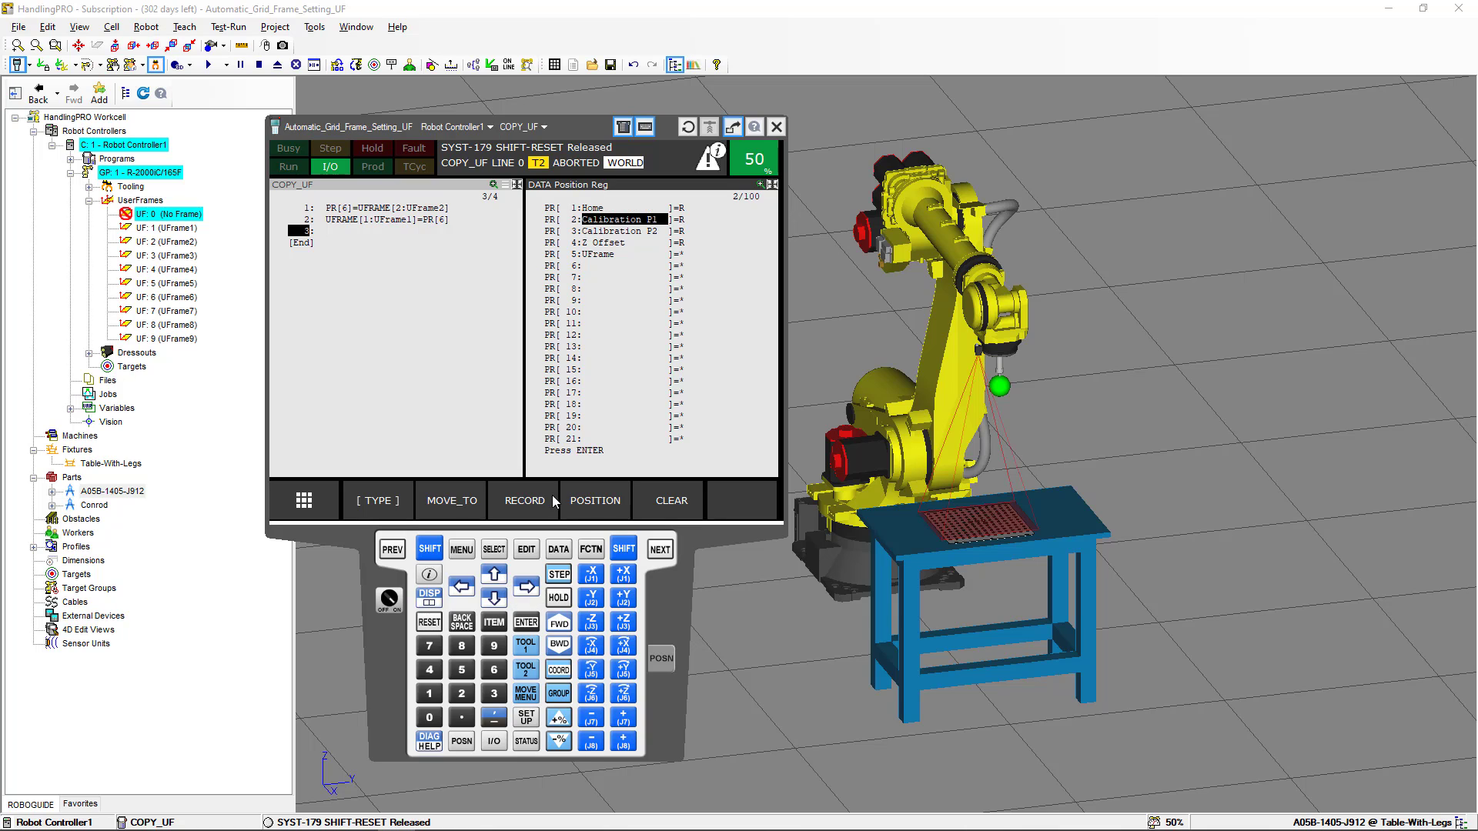
{"action": "left_click", "coordinate": [608, 500]}
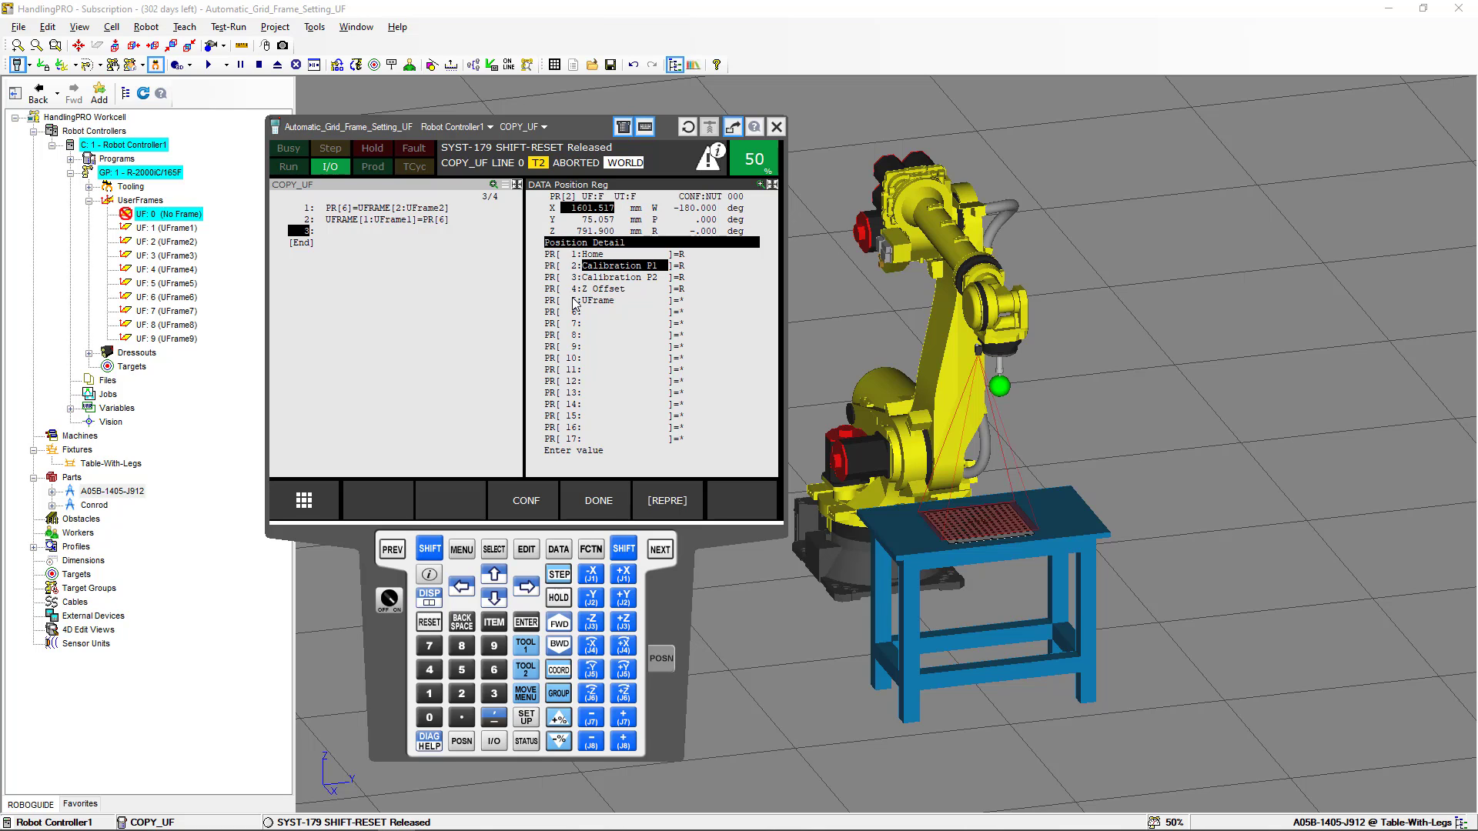
{"action": "left_click", "coordinate": [591, 499]}
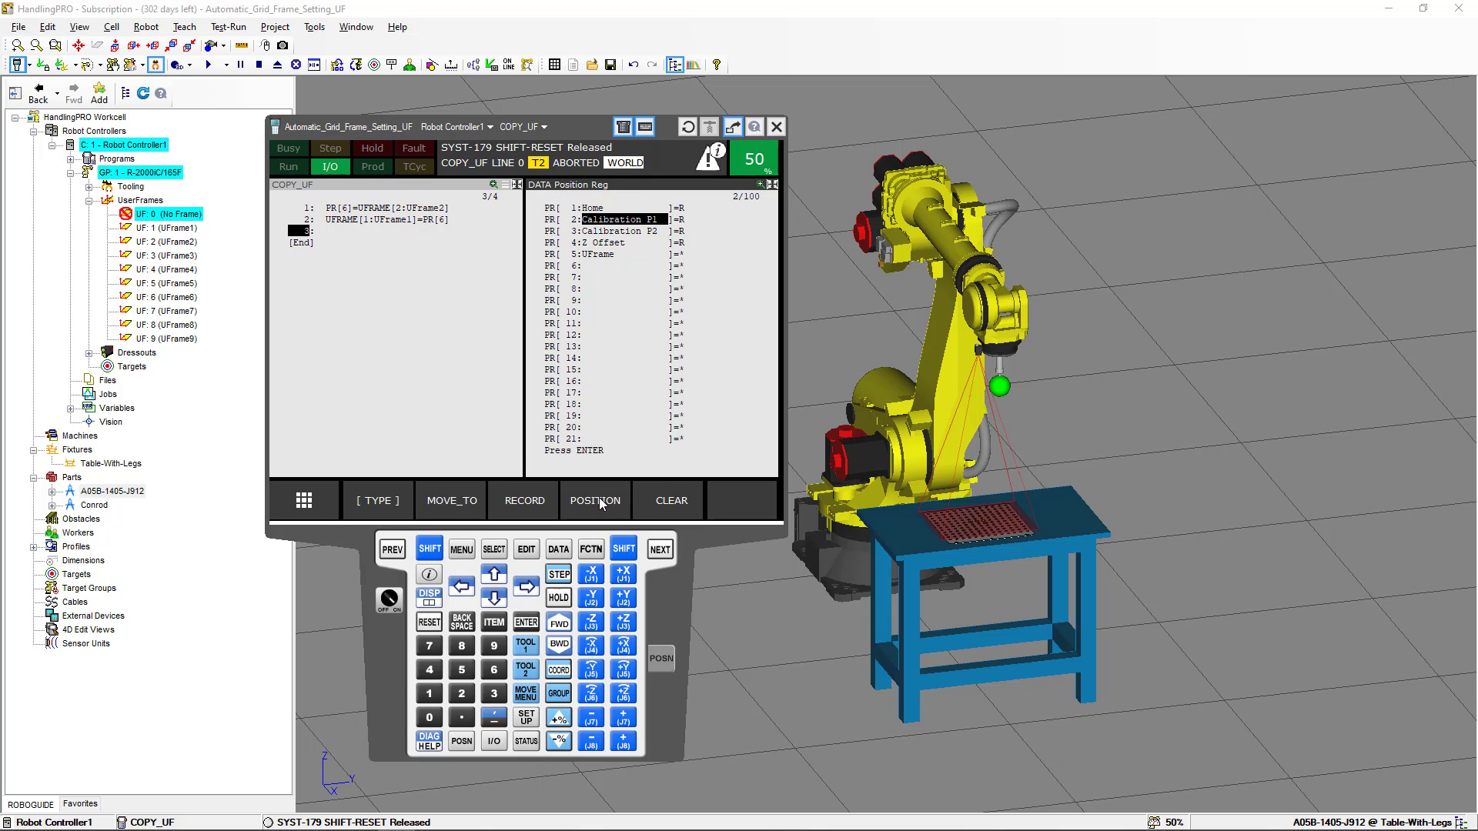
{"action": "left_click", "coordinate": [496, 594]}
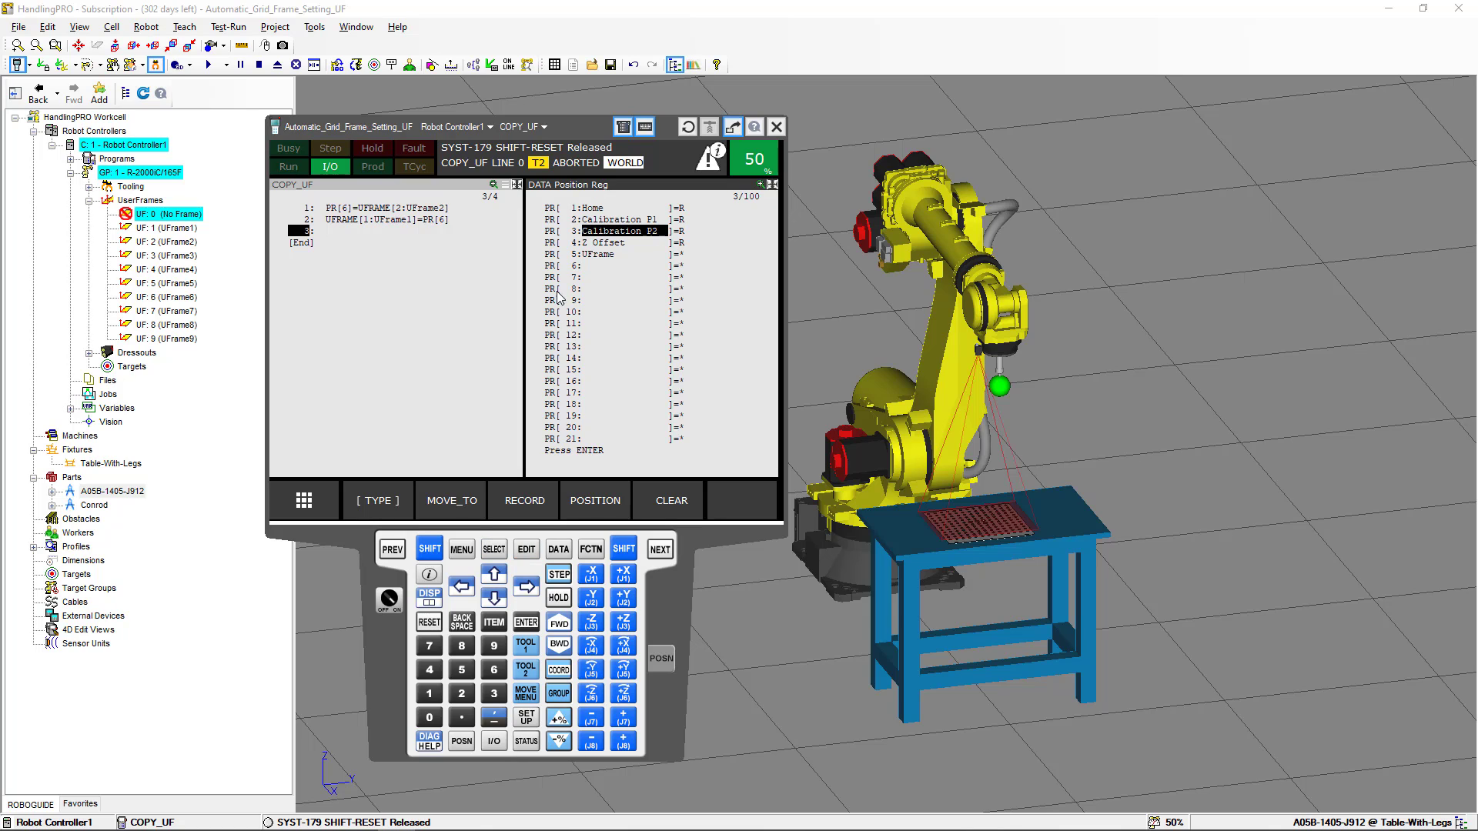
{"action": "left_click", "coordinate": [583, 500]}
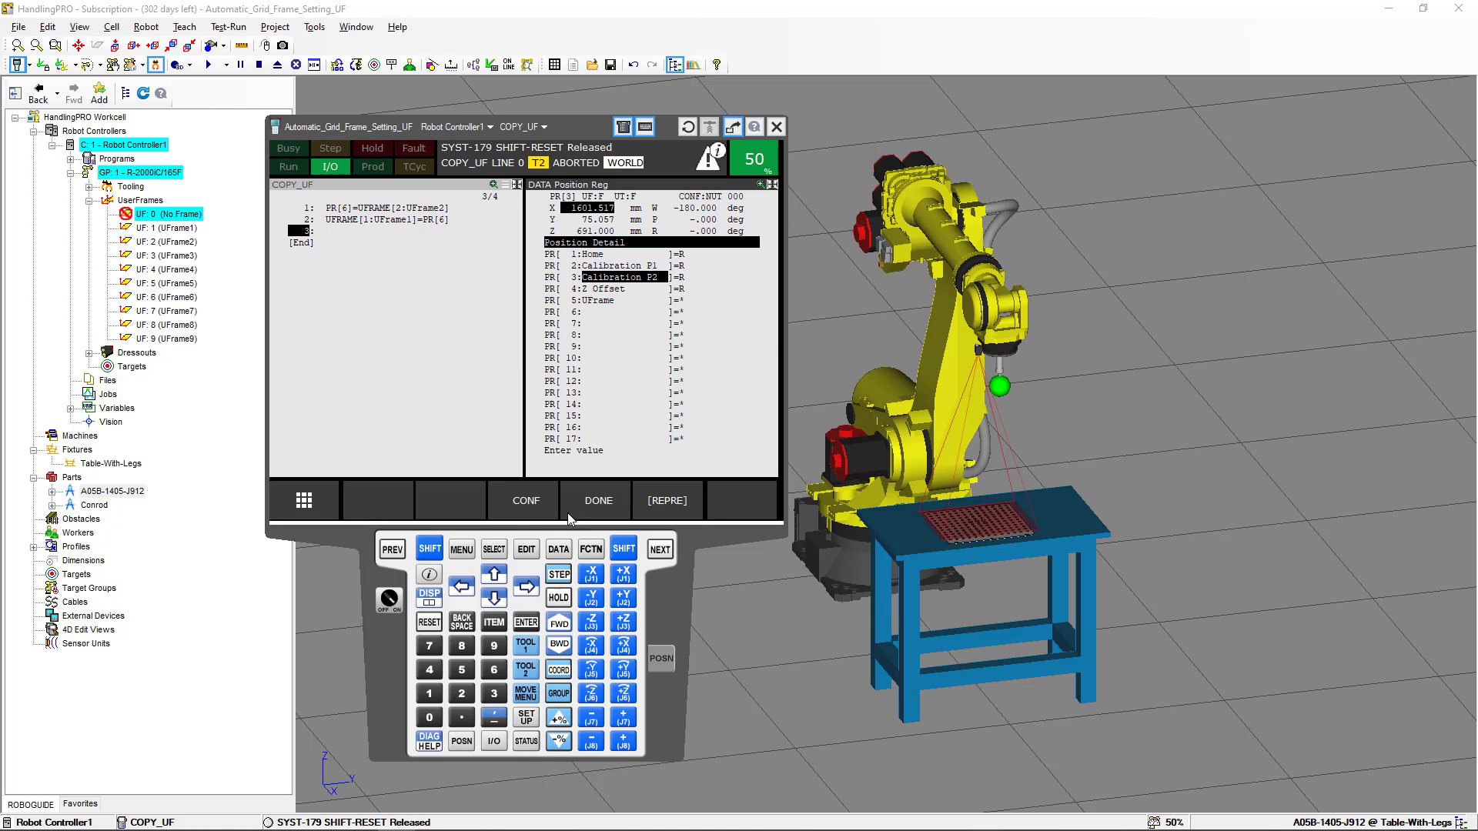
{"action": "left_click", "coordinate": [590, 505]}
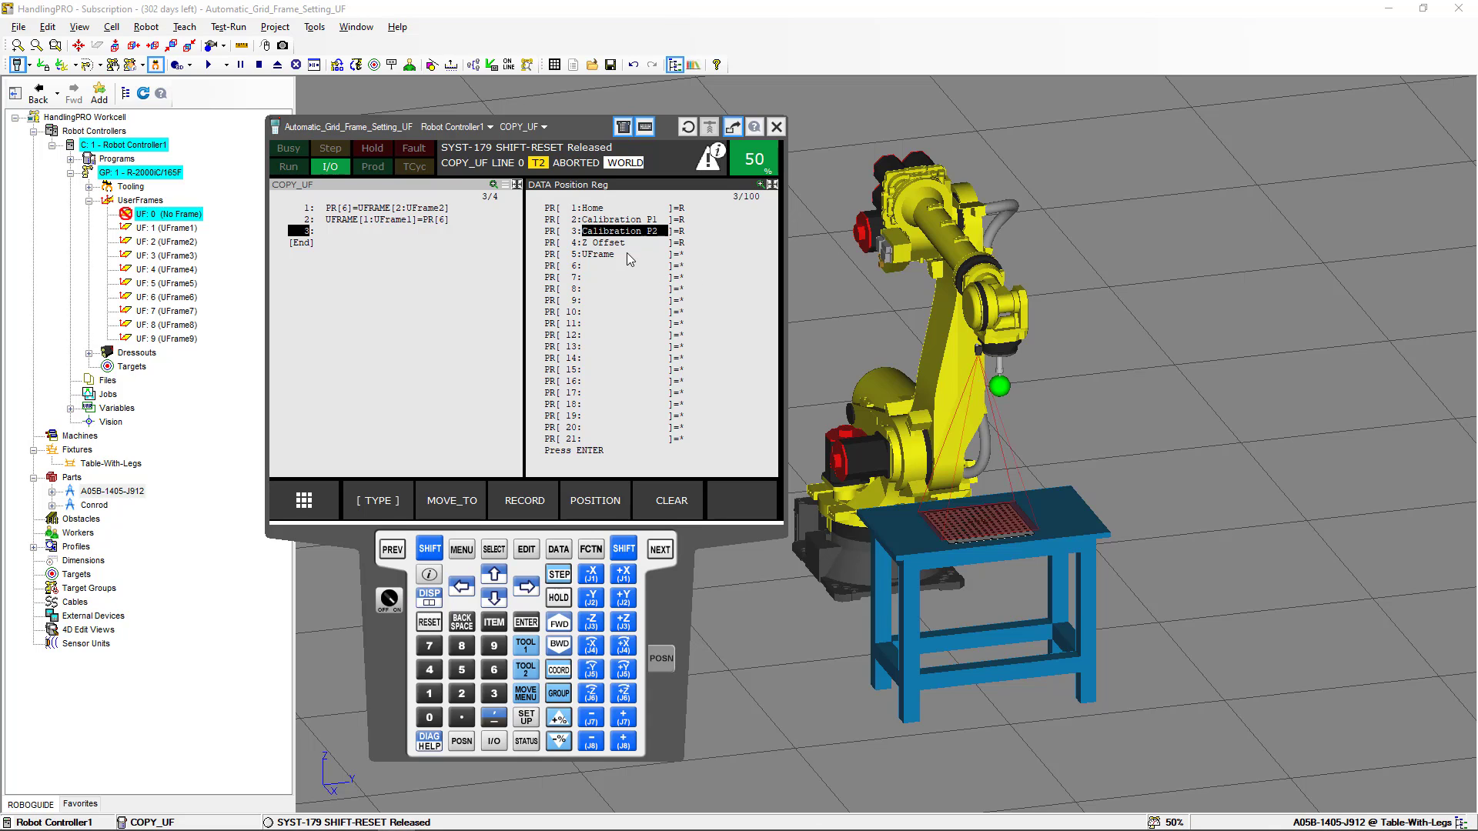
Step: Move the robot to position register PR[3] Calibration P2 and minimize the teach pendant to return to the CAMERA1 vision setup
{"action": "left_click", "coordinate": [432, 549]}
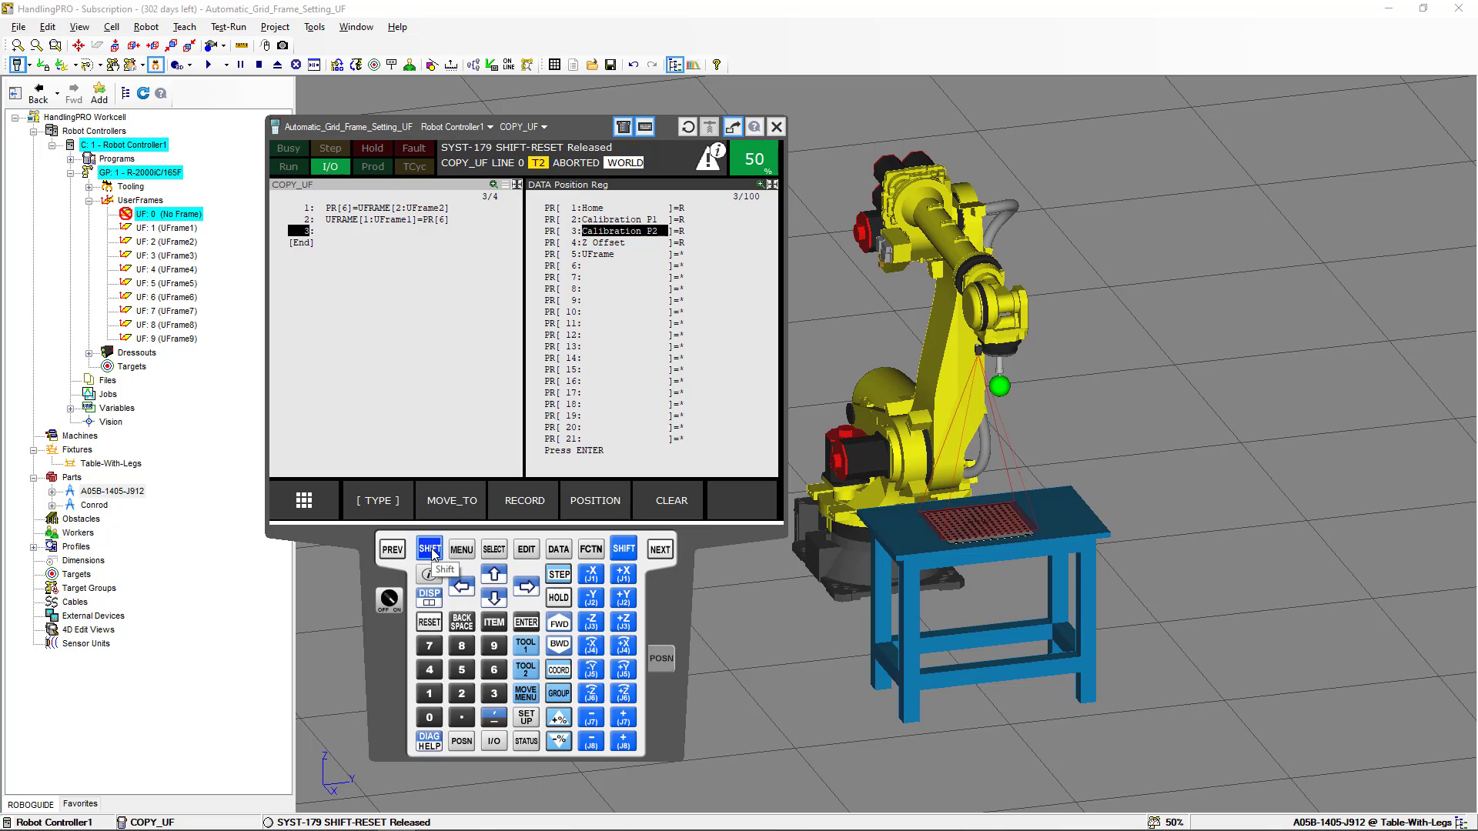
{"action": "left_click", "coordinate": [461, 505]}
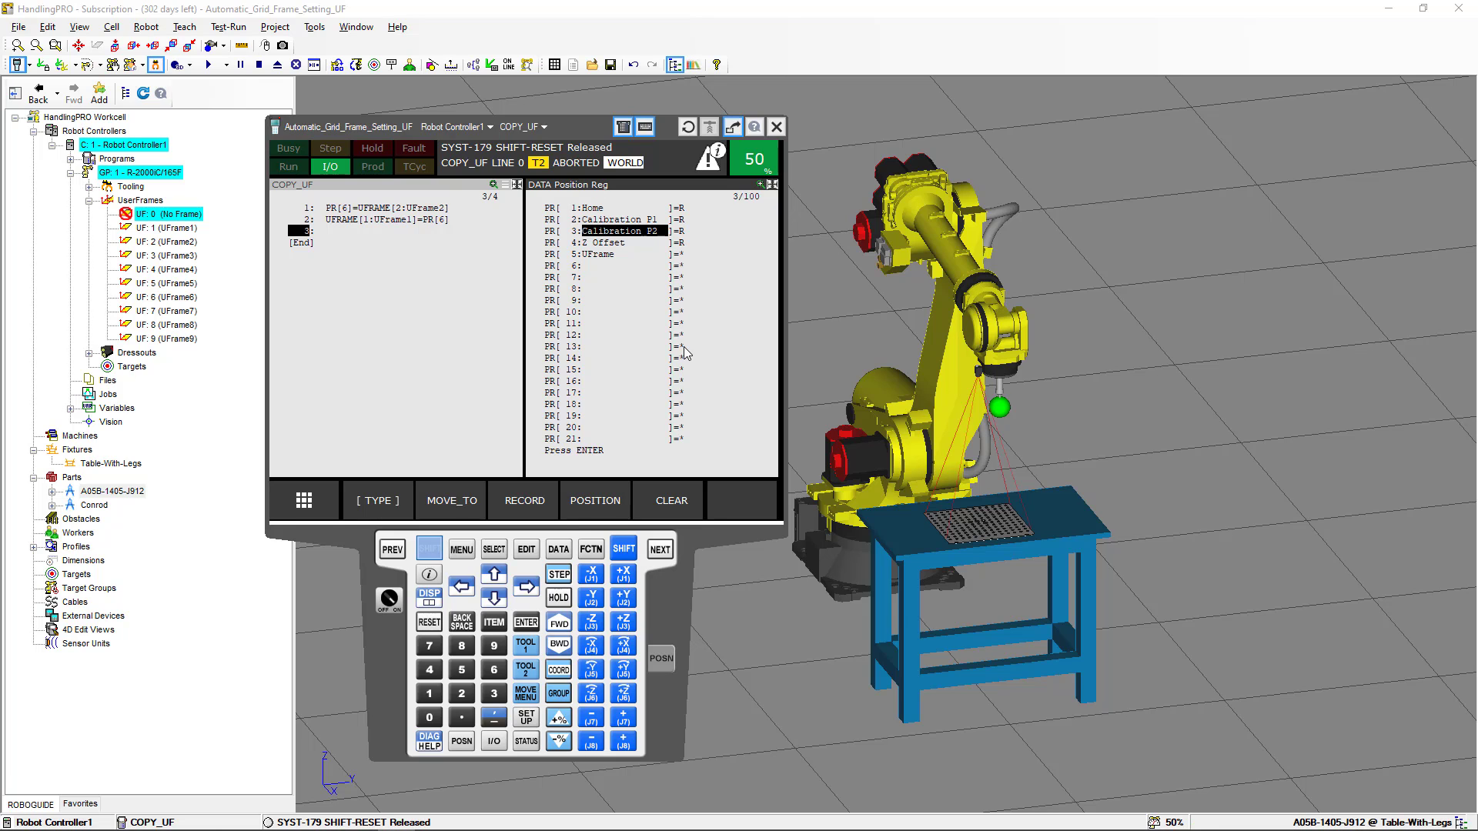
{"action": "right_click", "coordinate": [394, 635]}
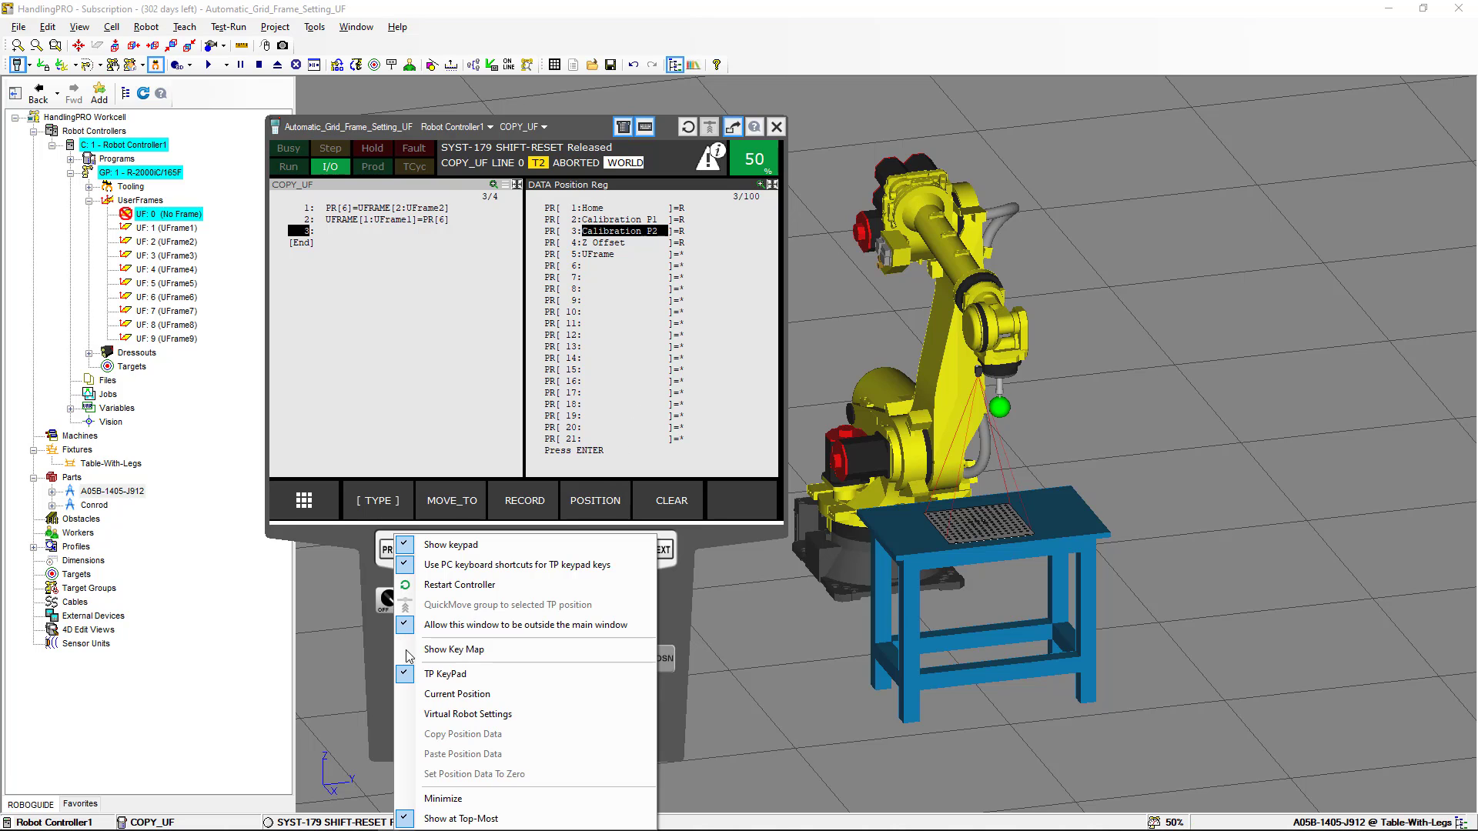
{"action": "left_click", "coordinate": [444, 800]}
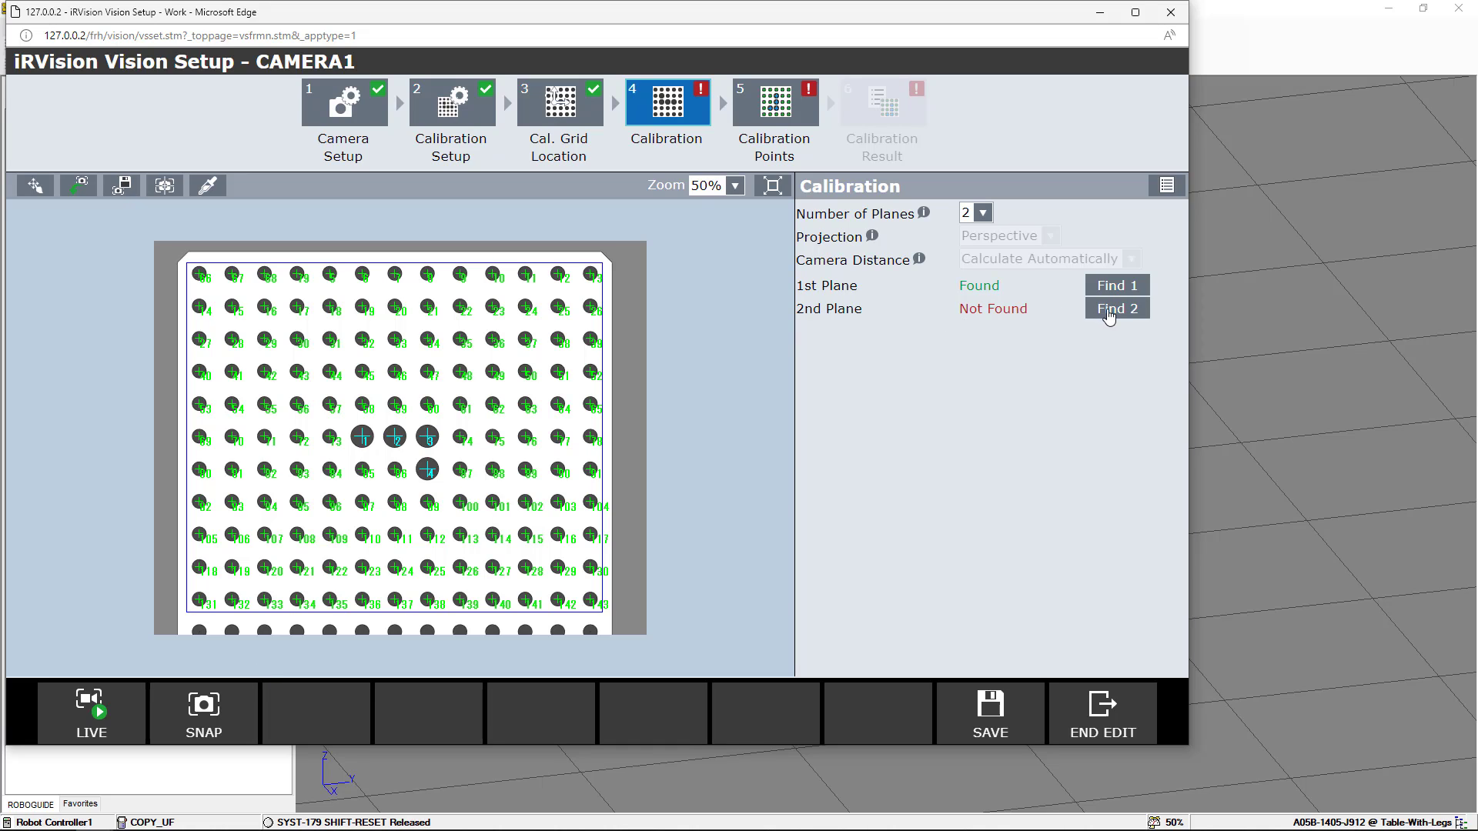
Step: Snap an image, find the 2nd plane with the search window trimmed inside the grid plate's edge, and save the camera data
{"action": "left_click", "coordinate": [203, 722]}
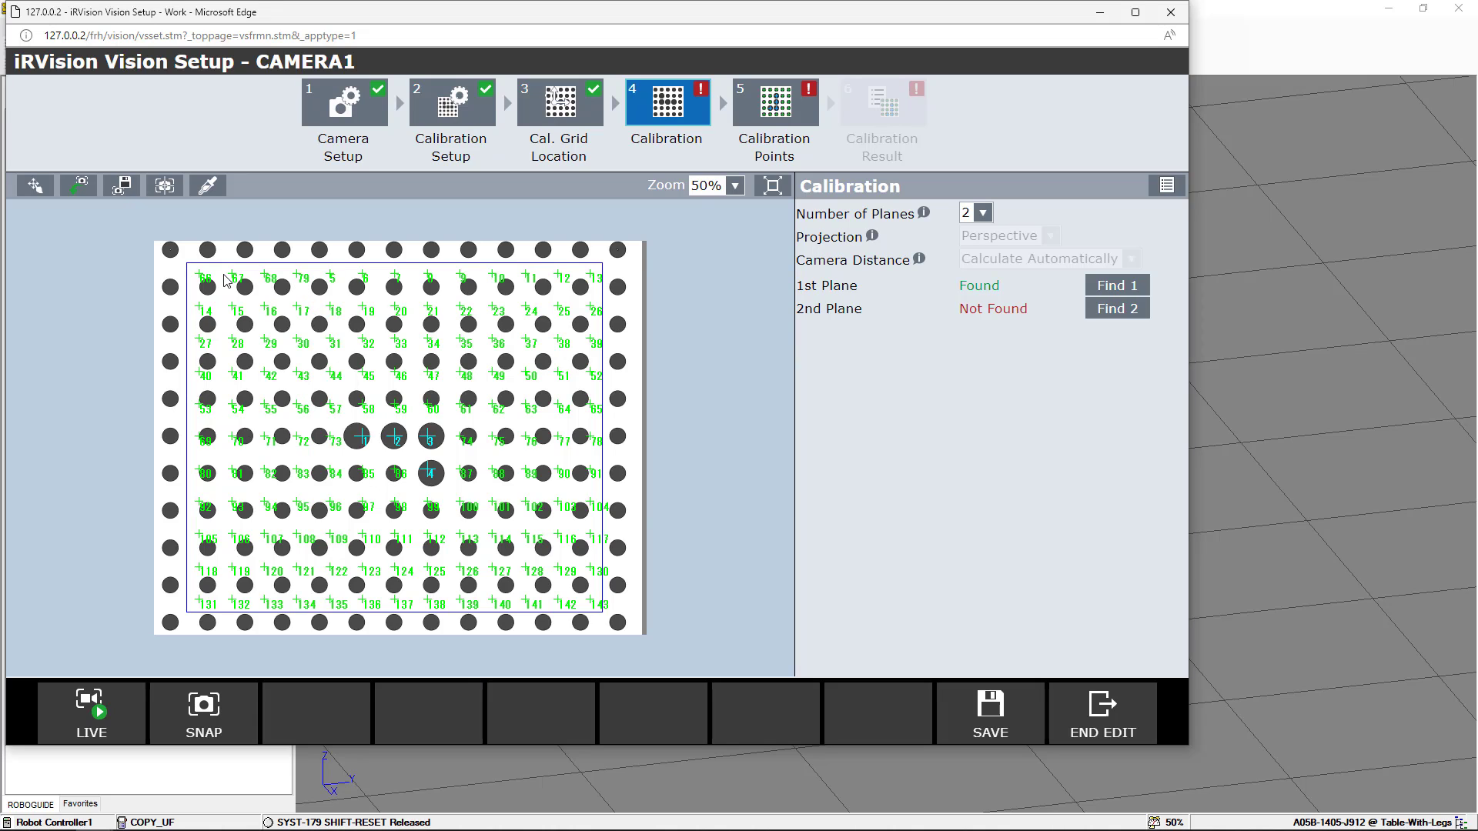
{"action": "left_click", "coordinate": [1118, 310]}
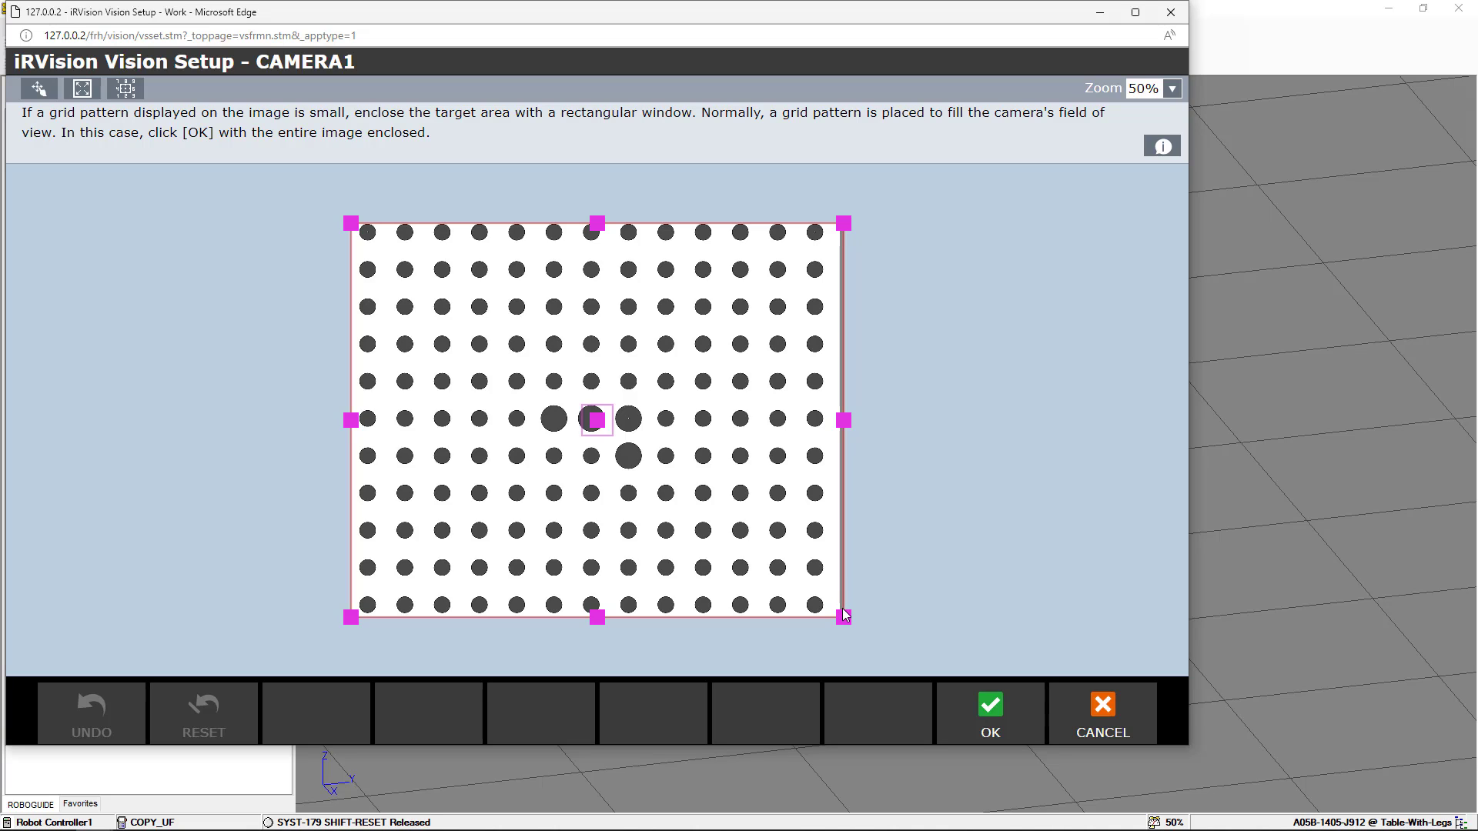
{"action": "left_click_drag", "start_coordinate": [844, 616], "coordinate": [836, 611]}
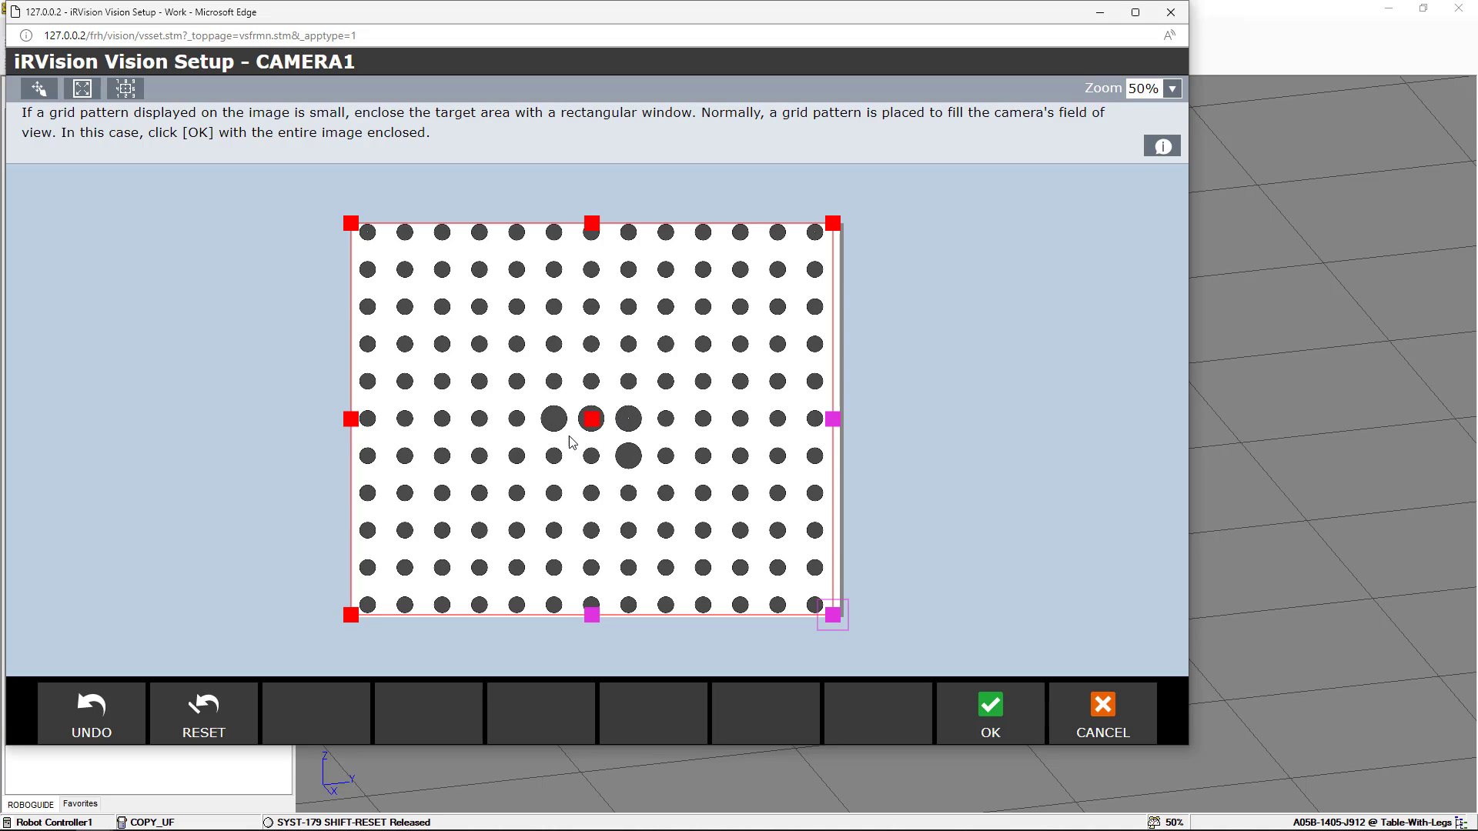
{"action": "left_click", "coordinate": [985, 707]}
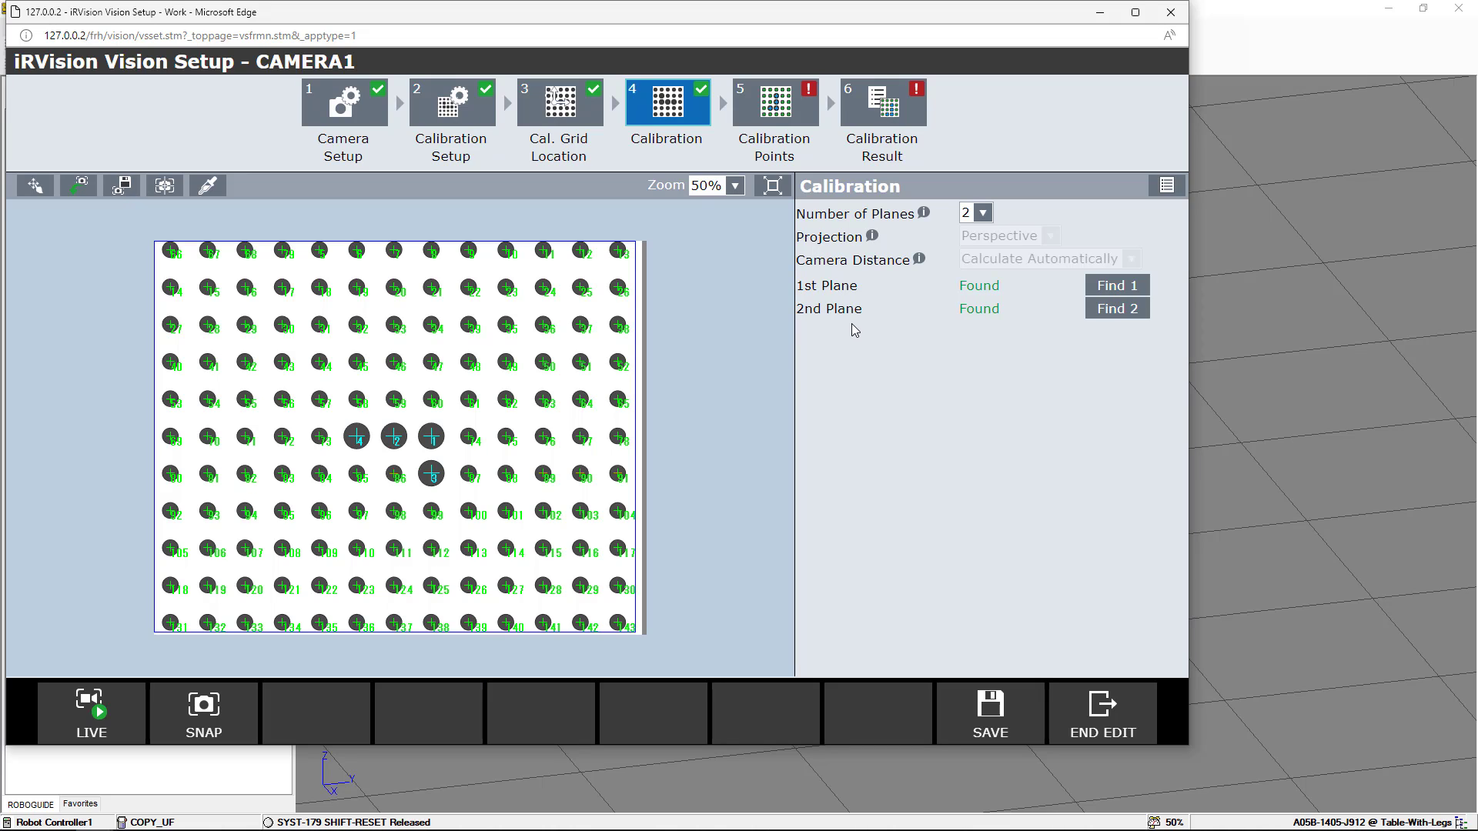
{"action": "left_click", "coordinate": [986, 710]}
Step: Review the calibration points of planes 1 and 2 for large error values
{"action": "left_click", "coordinate": [793, 124]}
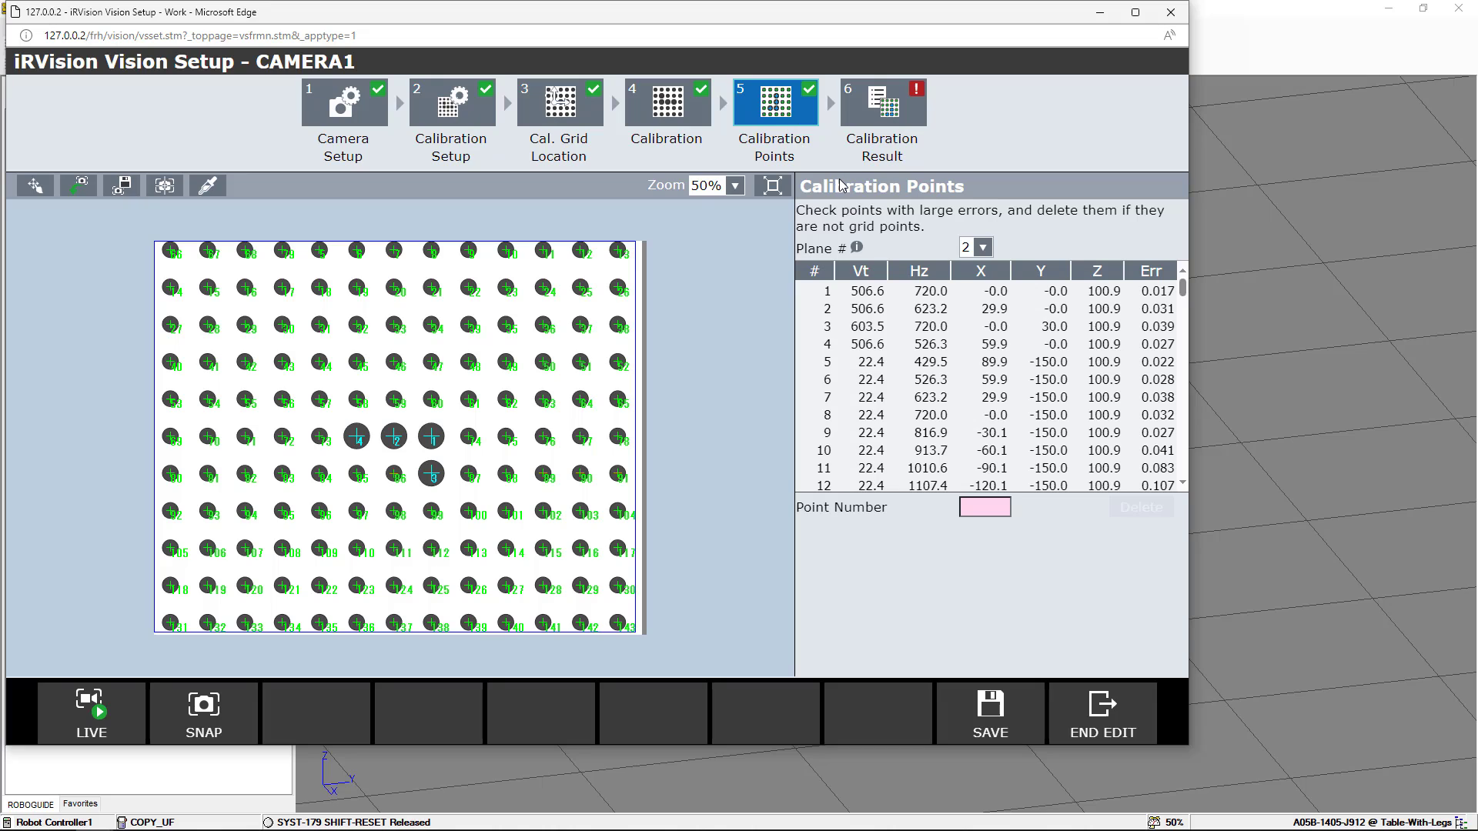
{"action": "left_click", "coordinate": [985, 247]}
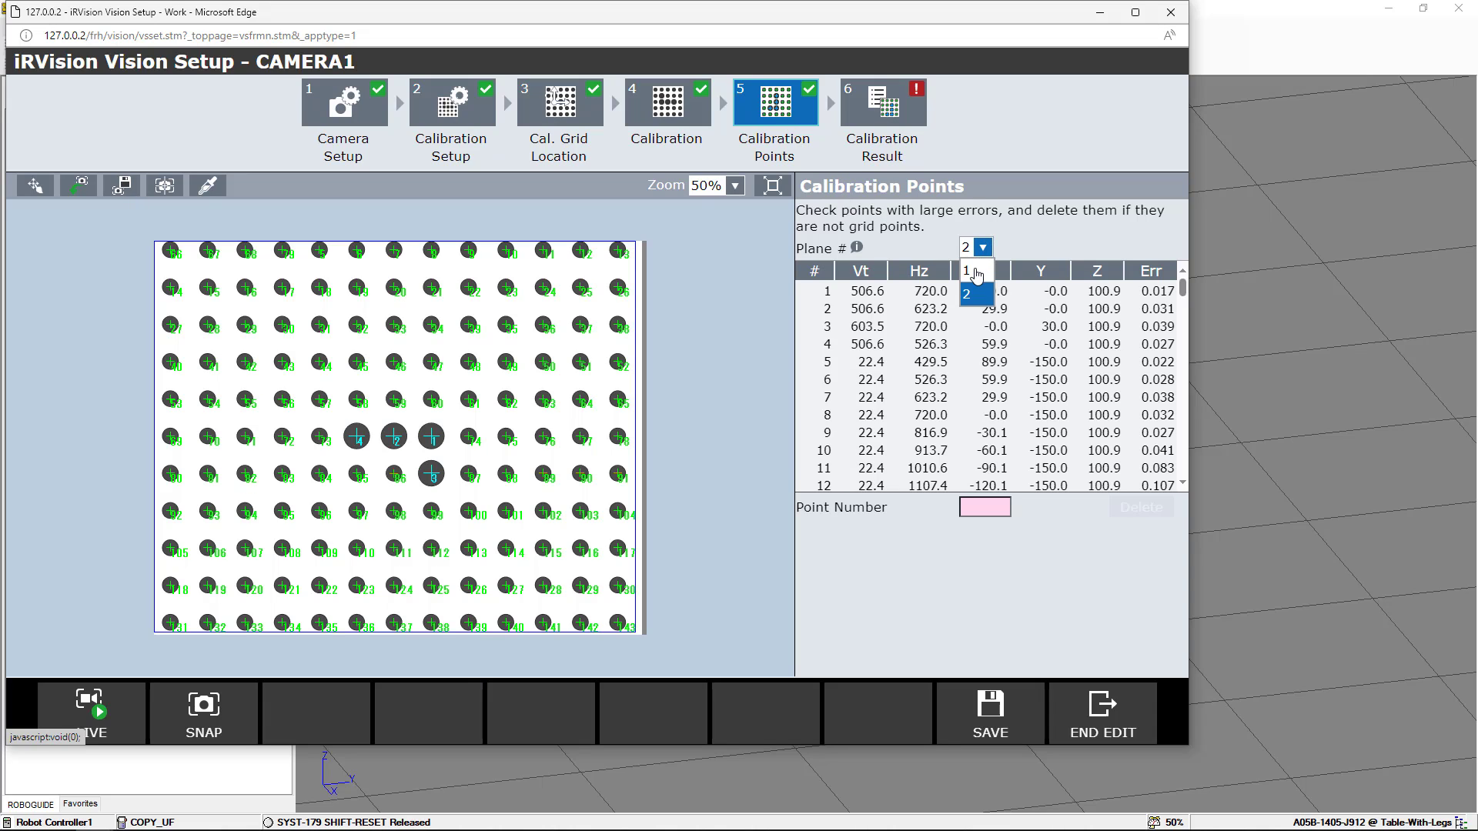
{"action": "left_click", "coordinate": [971, 272]}
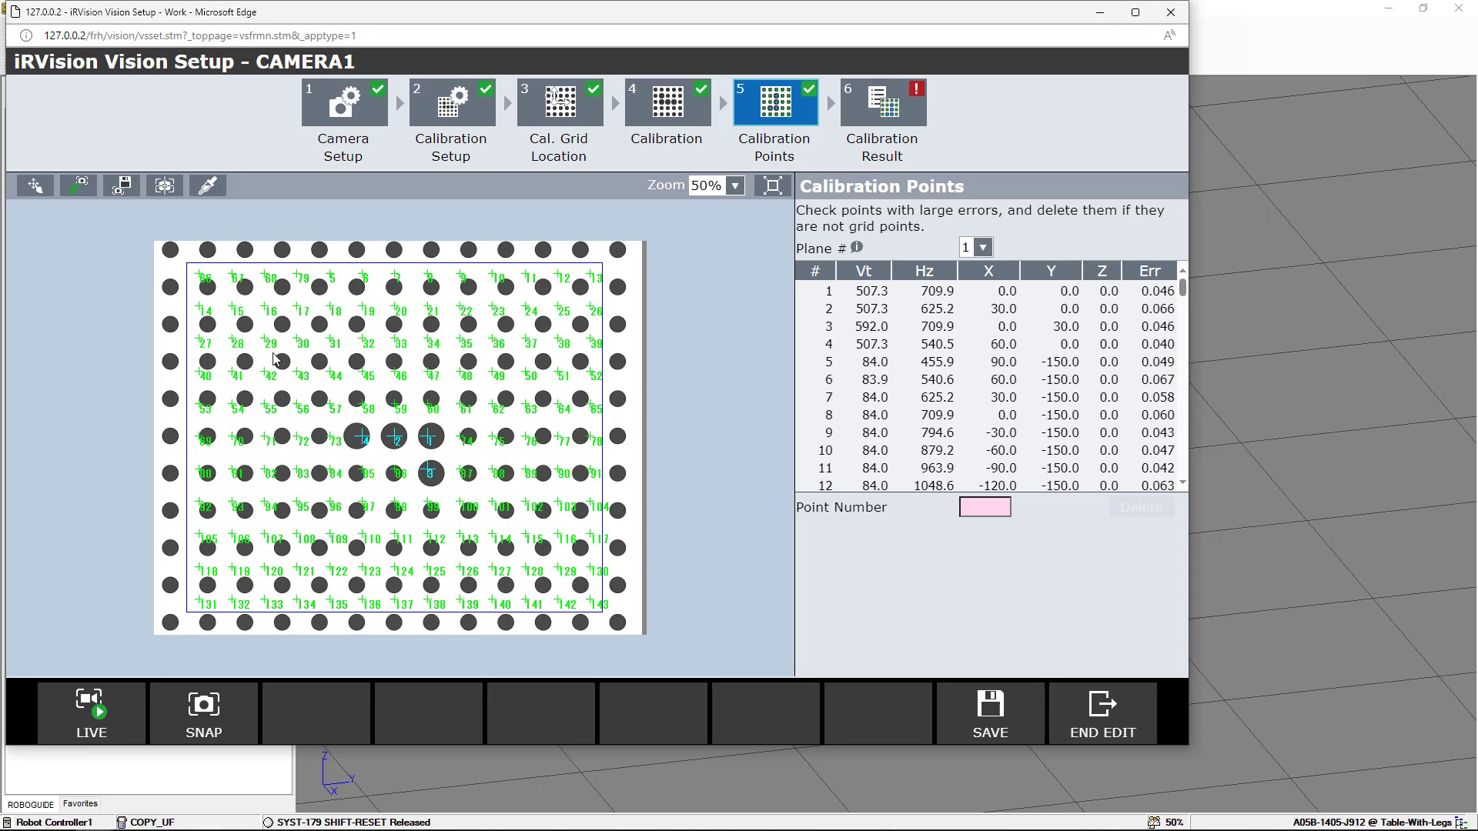
{"action": "left_click", "coordinate": [984, 249]}
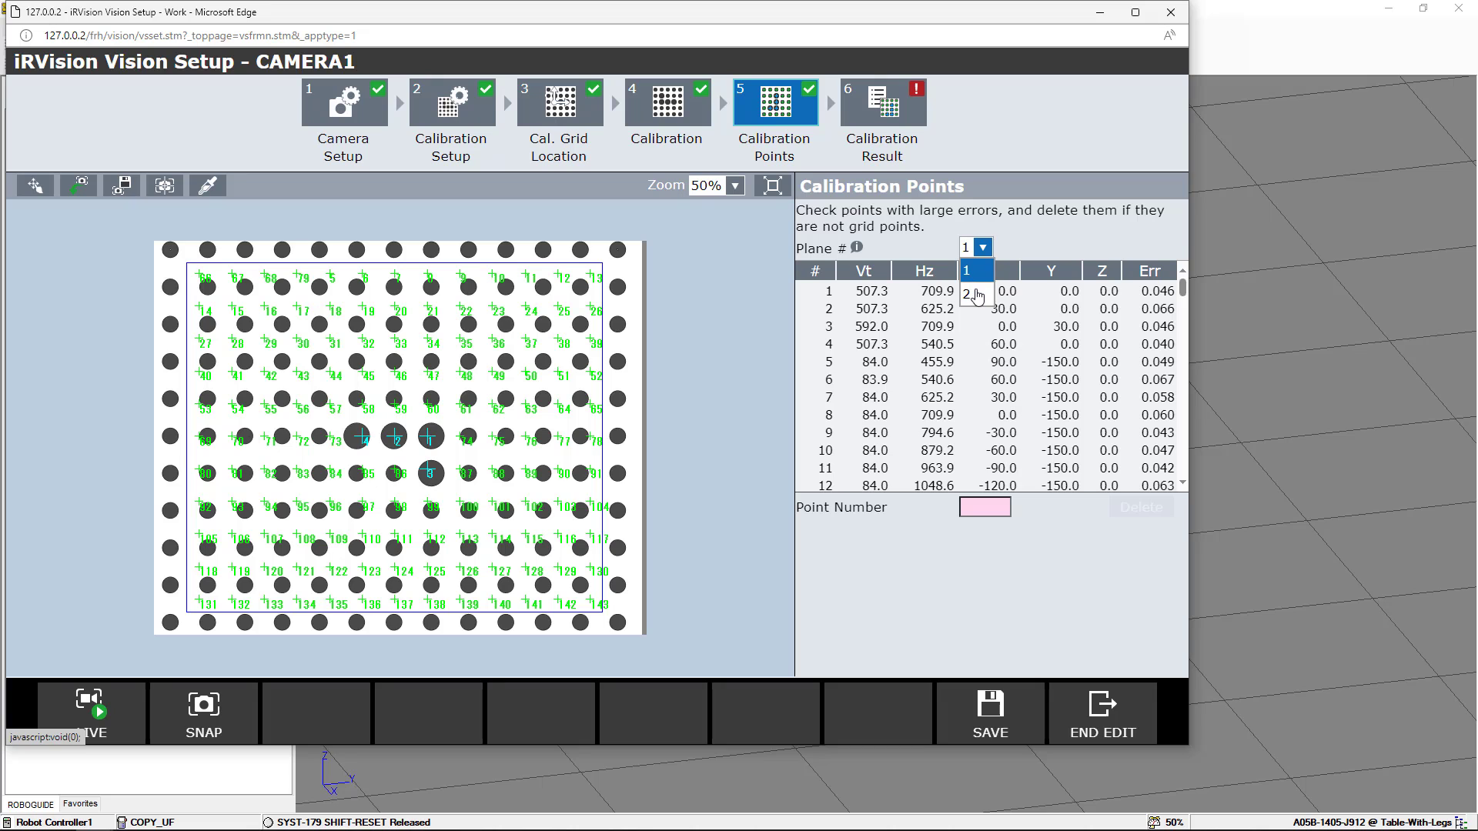
{"action": "left_click", "coordinate": [977, 295]}
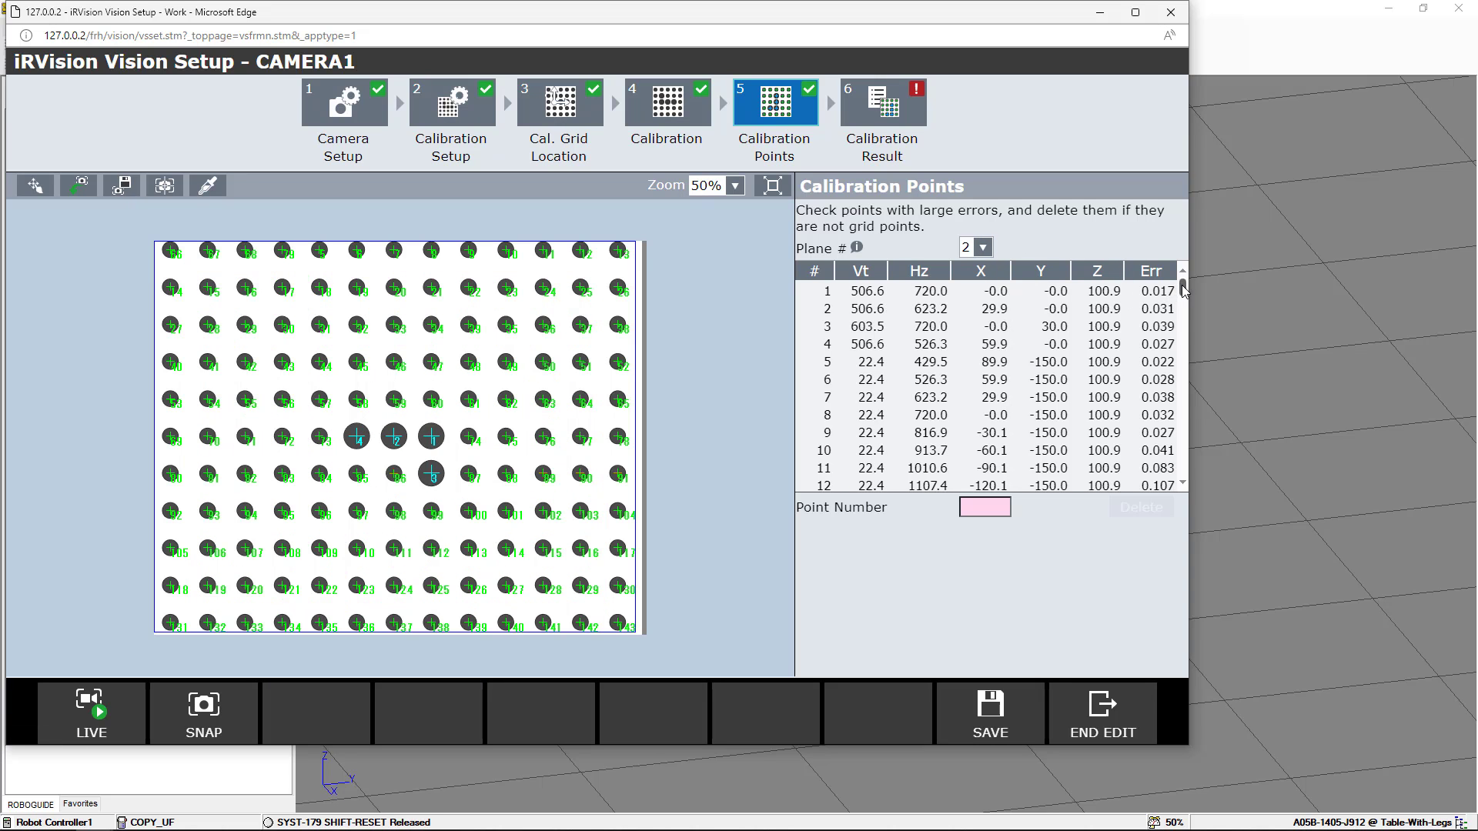
{"action": "scroll", "coordinate": [1185, 291], "scroll_direction": "down", "scroll_amount": 1}
{"action": "mouse_move", "coordinate": [1185, 291]}
{"action": "left_mouse_down"}
{"action": "mouse_move", "coordinate": [1166, 456]}
{"action": "mouse_move", "coordinate": [1182, 281]}
{"action": "left_mouse_up"}
Step: Check the Calibration Result stage of CAMERA1, then save the camera data and end the edit
{"action": "left_click", "coordinate": [910, 128]}
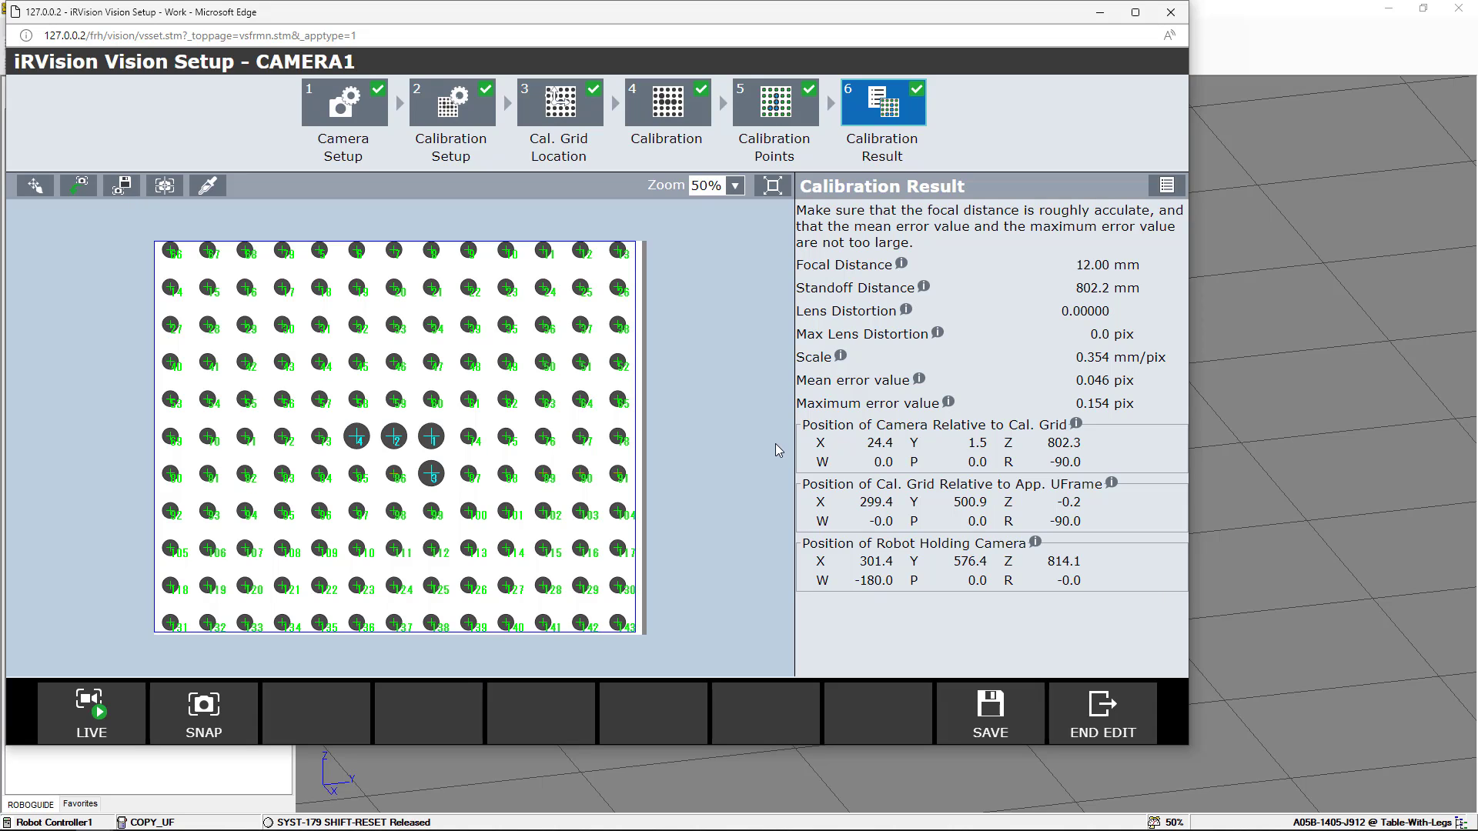
{"action": "left_click", "coordinate": [983, 714]}
{"action": "left_click", "coordinate": [1099, 718]}
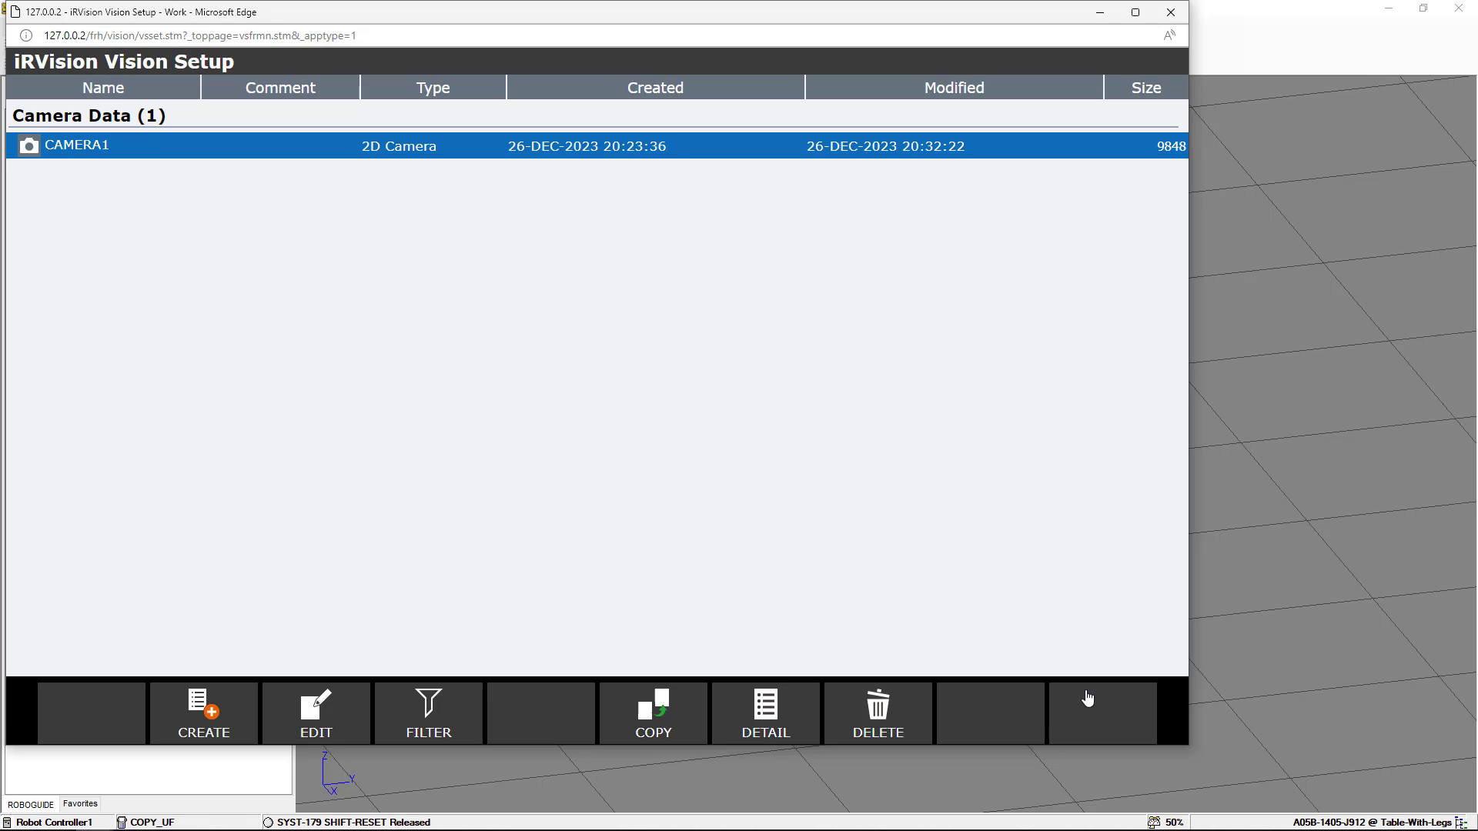
Step: Create new vision data named VP2D of type 2-D Single-View Vision Process
{"action": "left_click", "coordinate": [219, 720]}
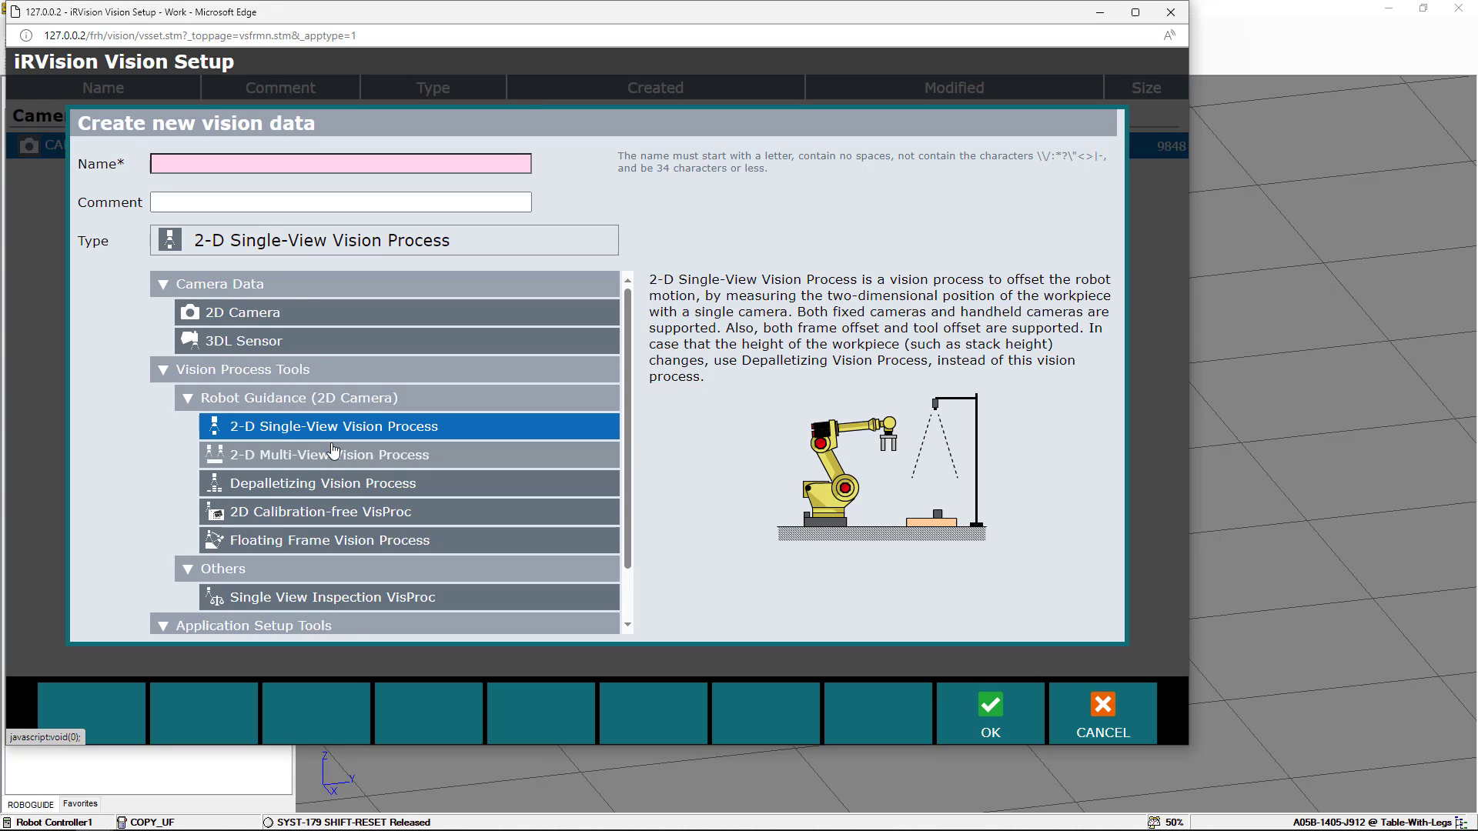
{"action": "left_click", "coordinate": [309, 164]}
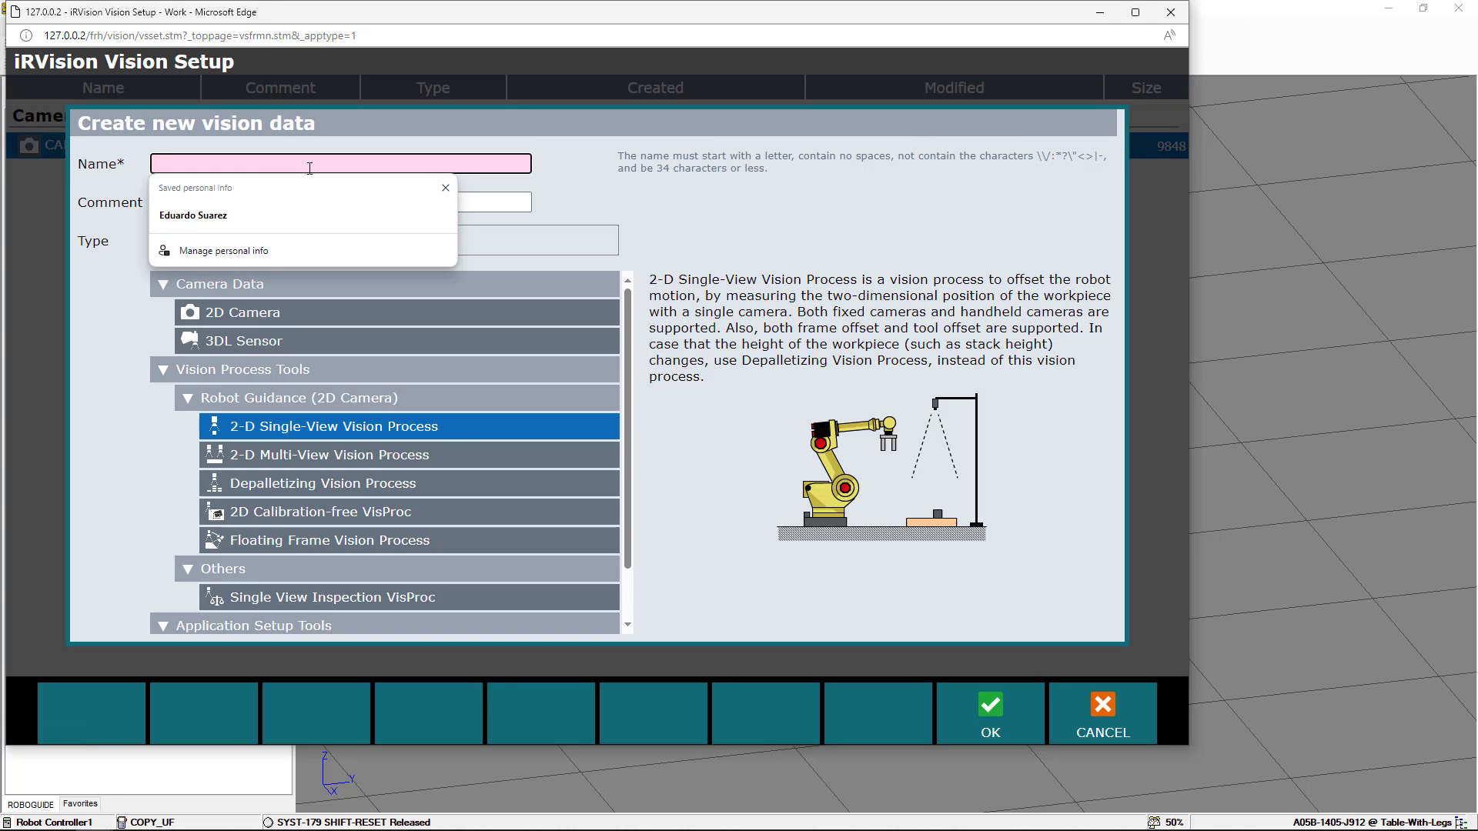
{"action": "type", "text": "VP"}
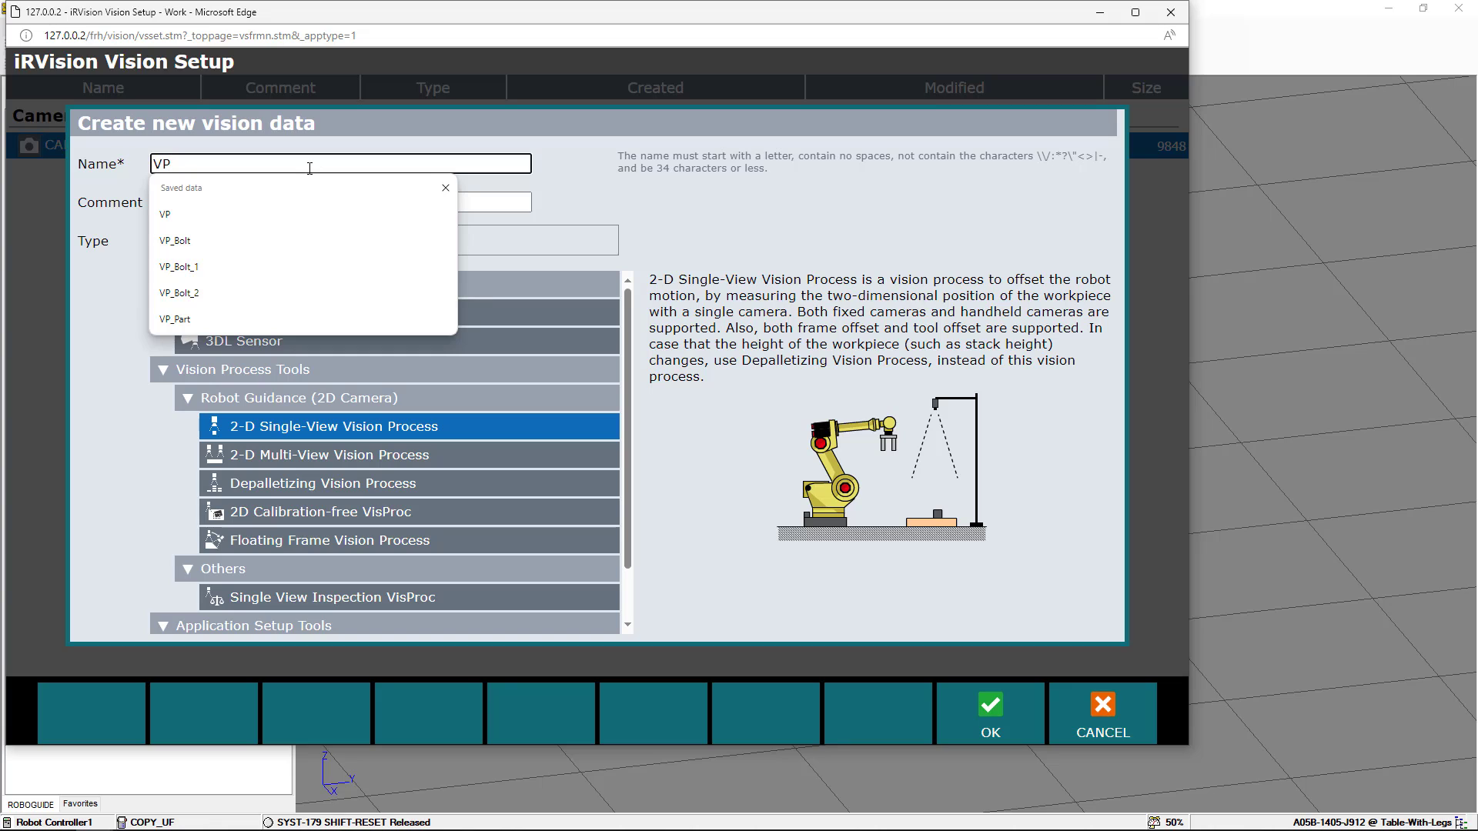
{"action": "type", "text": "2D"}
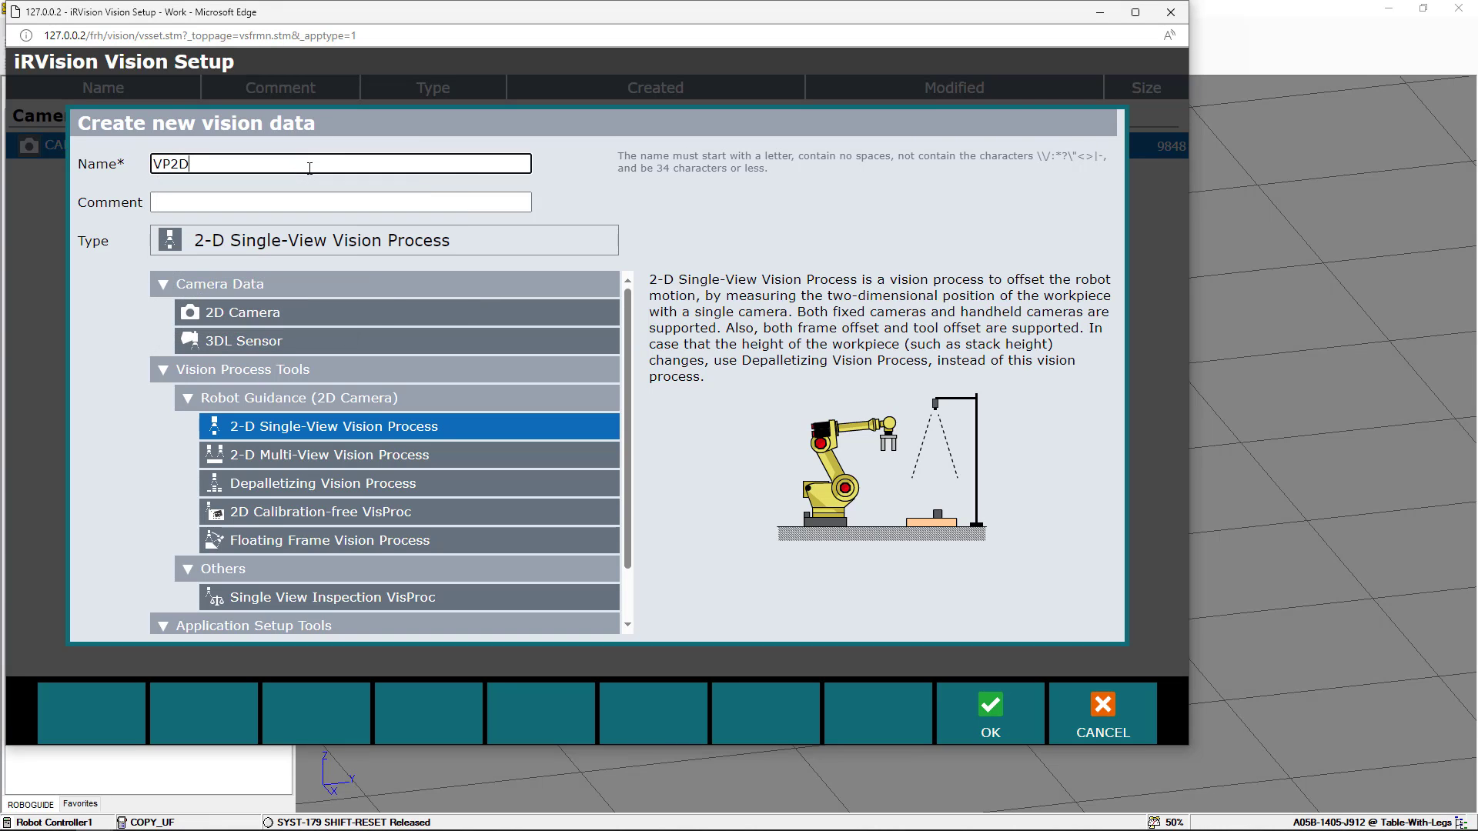
{"action": "left_click", "coordinate": [991, 711]}
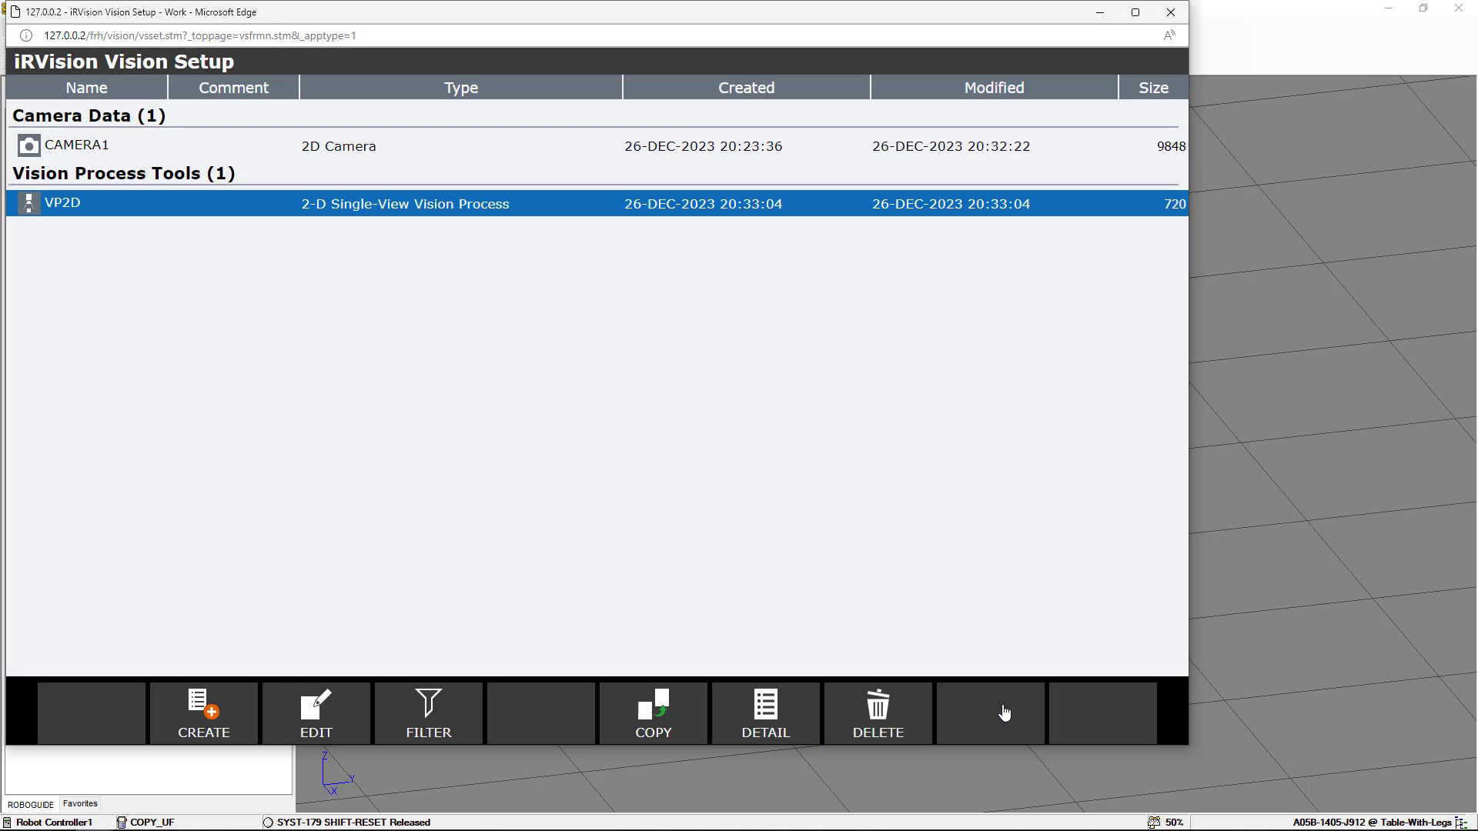
Step: Open the VP2D vision process for editing and assign CAMERA1 as its camera
{"action": "left_click", "coordinate": [320, 721]}
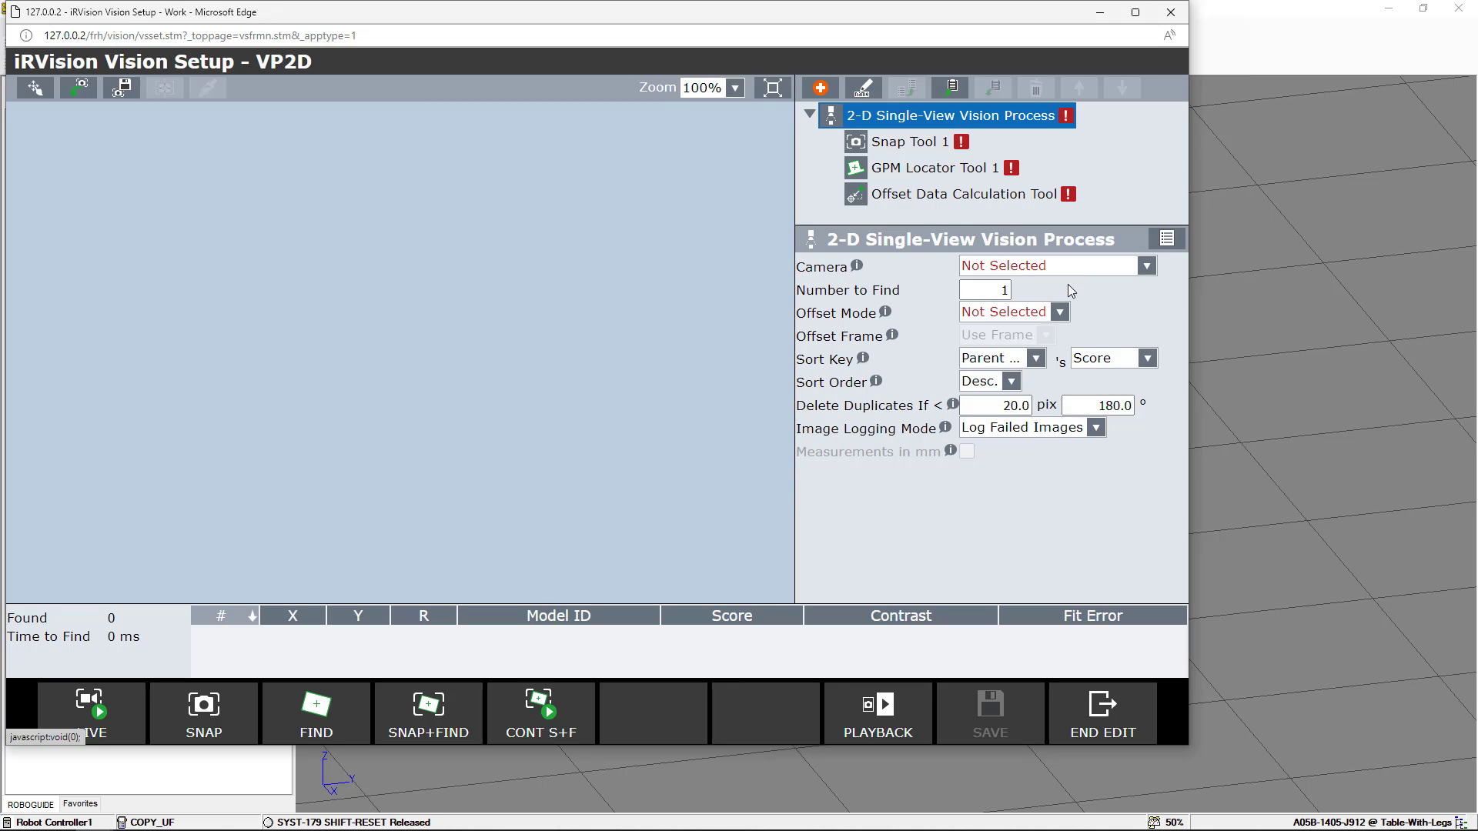
{"action": "left_click", "coordinate": [1147, 267]}
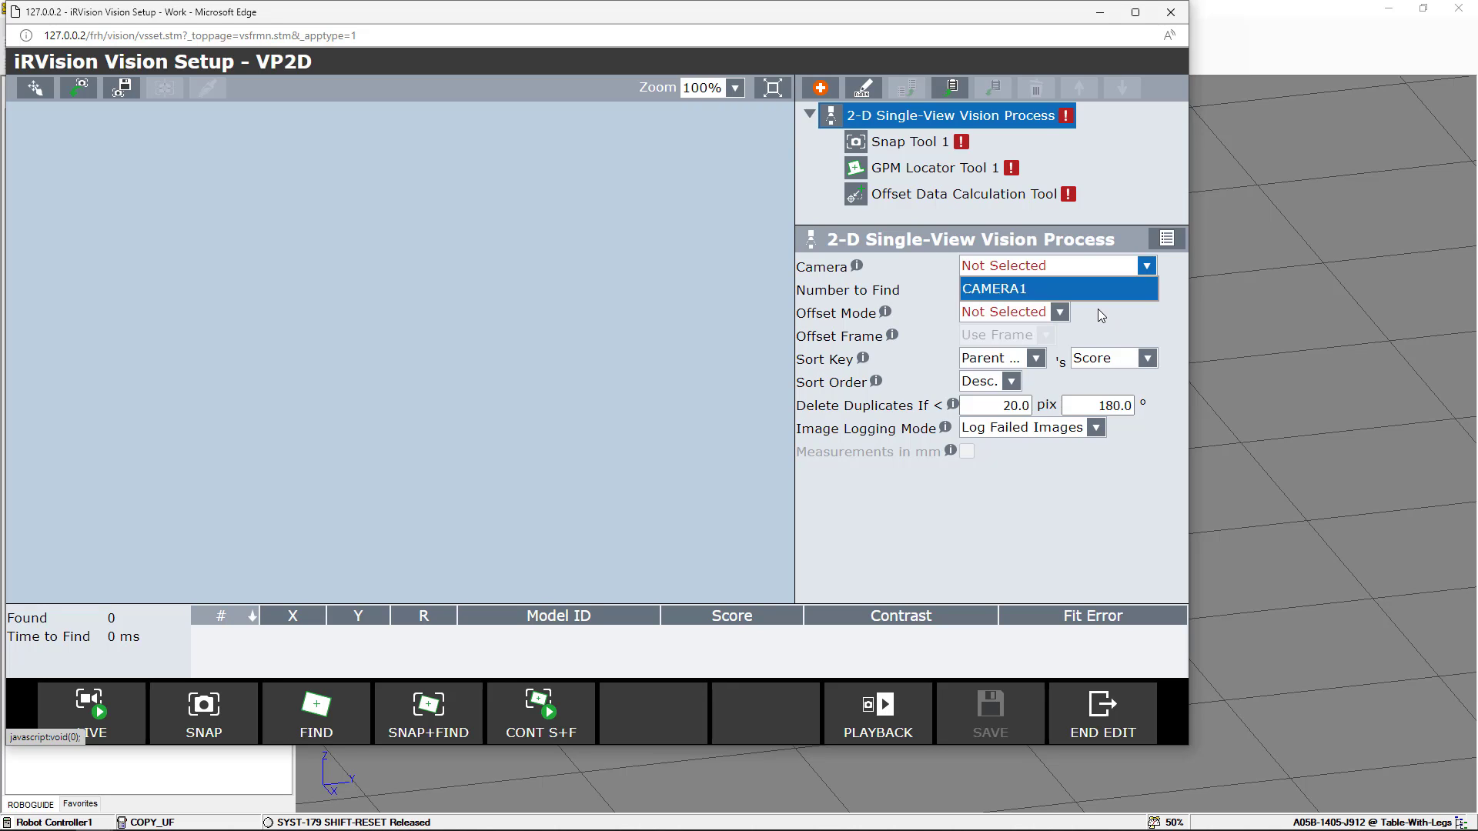
{"action": "left_click", "coordinate": [1100, 314]}
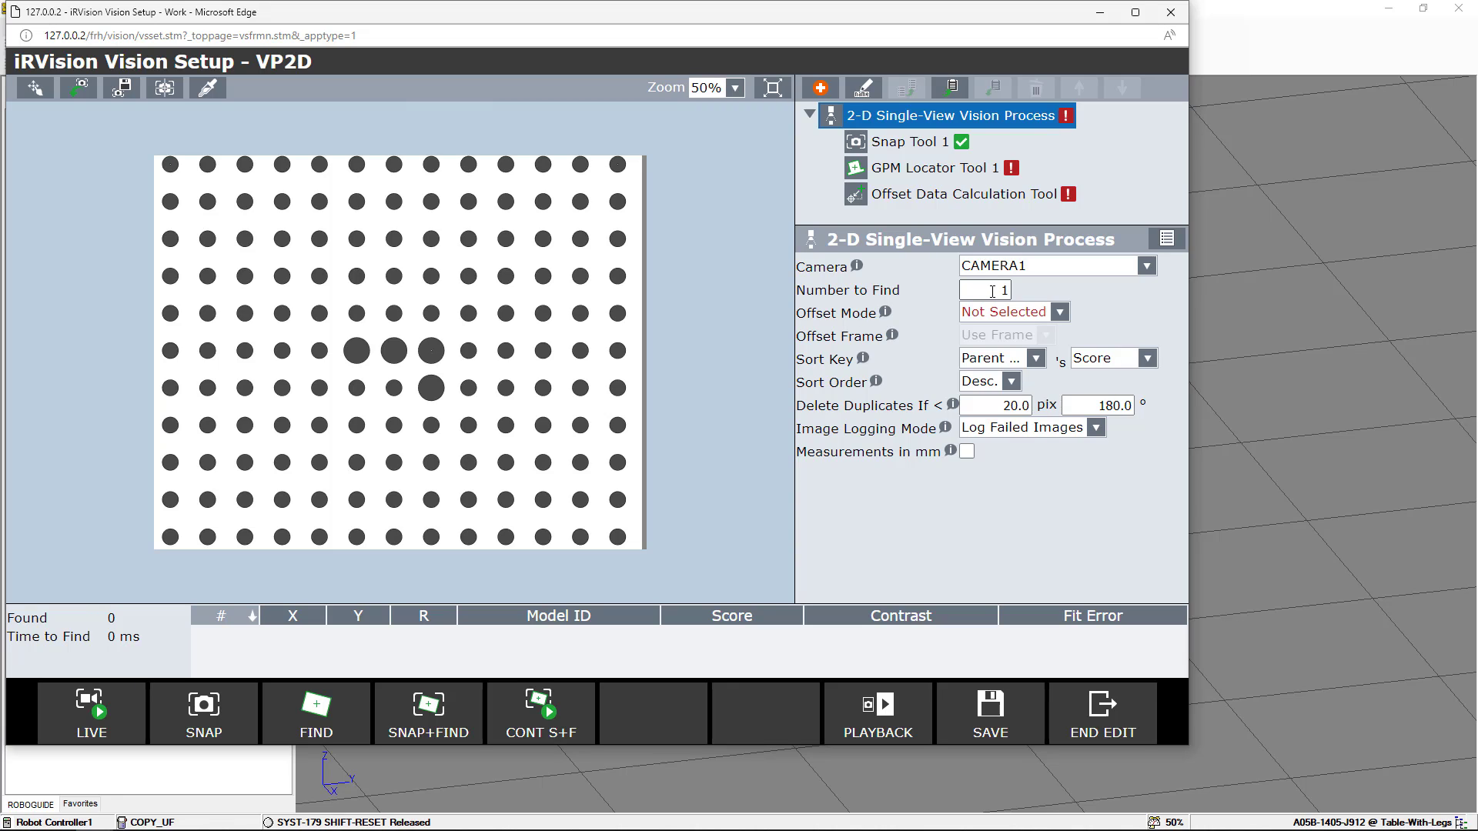
Step: Set the VP2D vision process's offset mode to Fixed Frame Offset
{"action": "left_click", "coordinate": [1060, 313]}
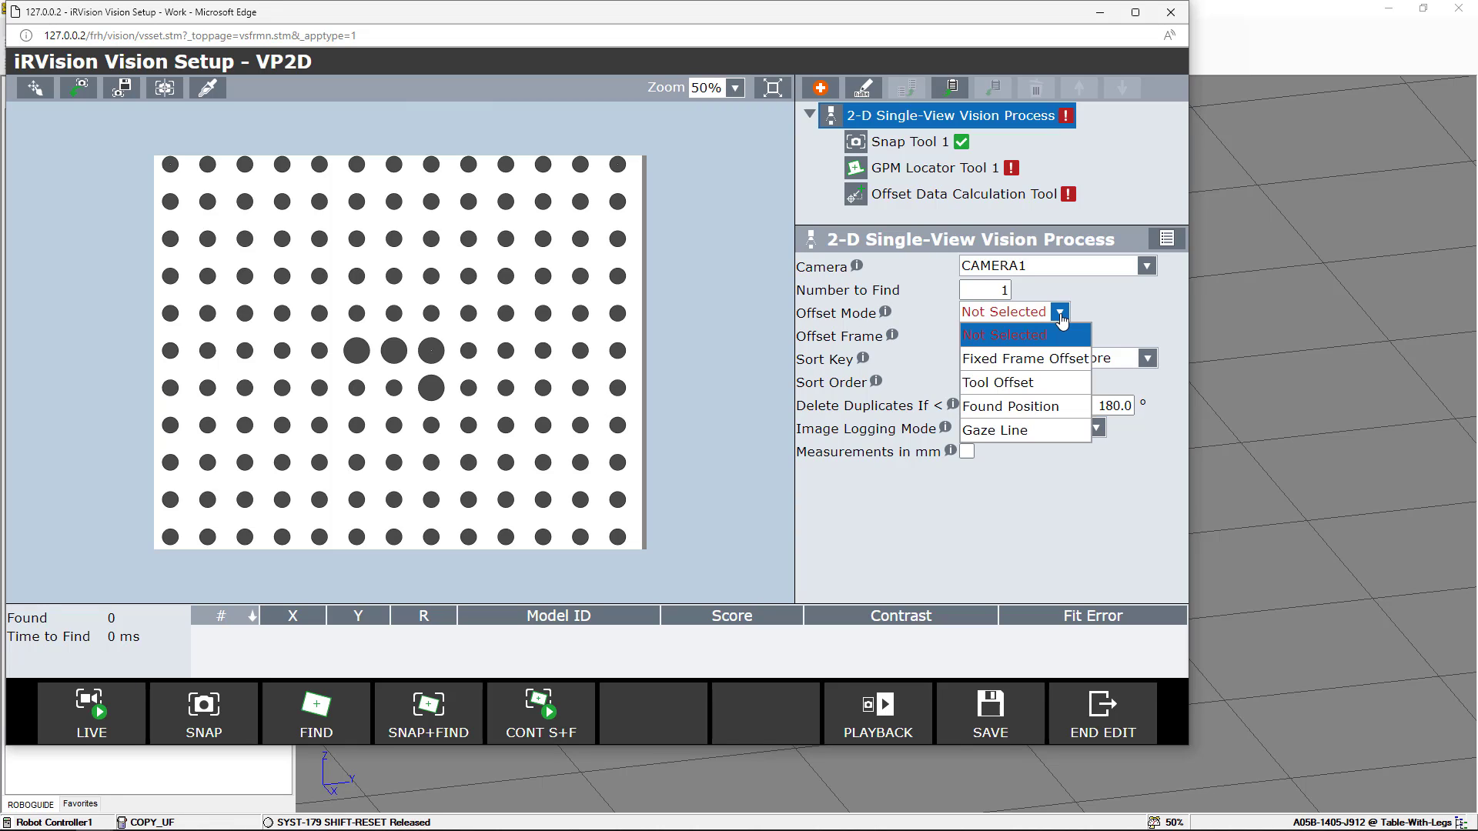
{"action": "left_click", "coordinate": [1062, 359]}
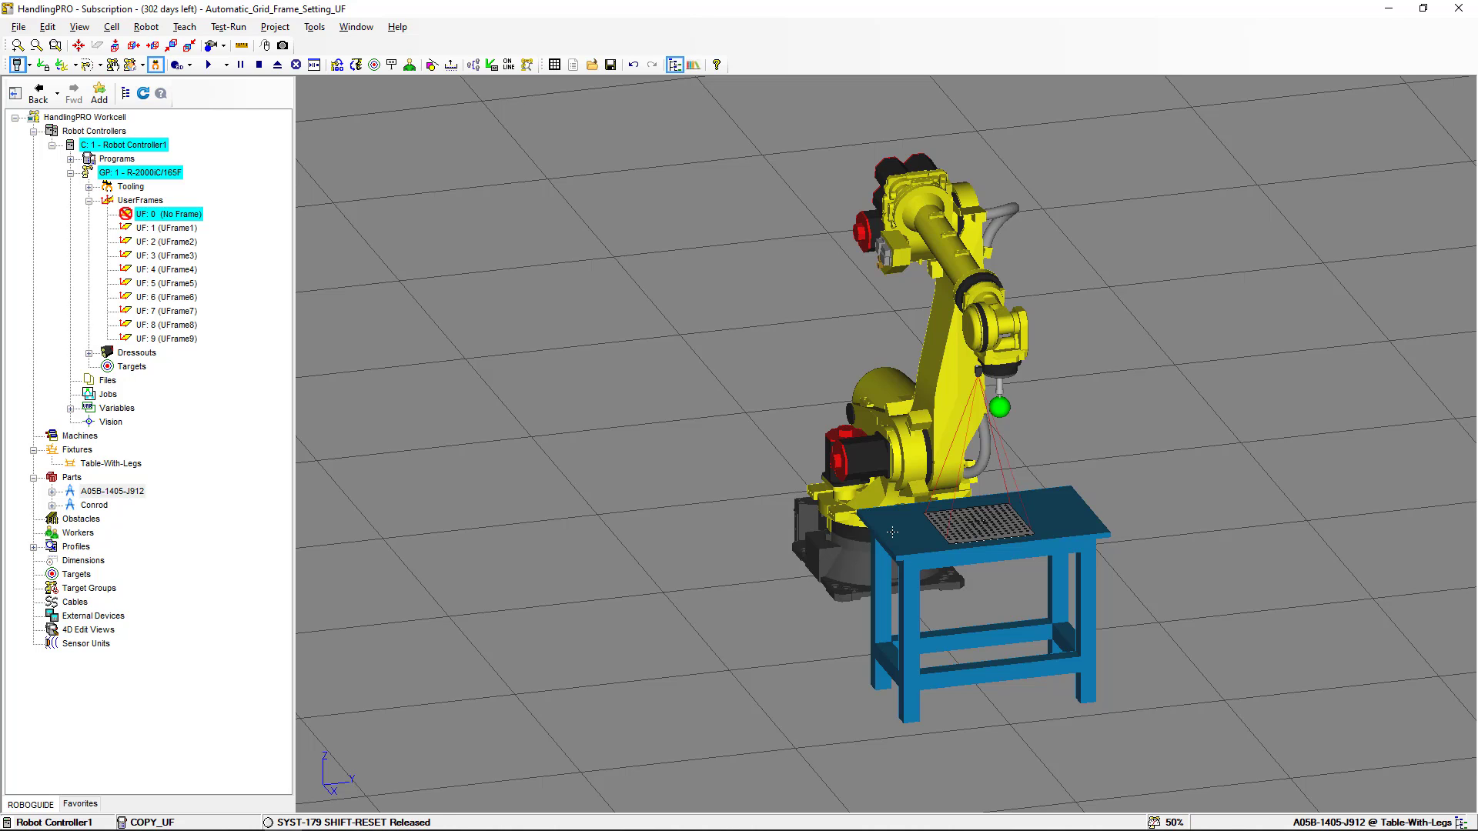
Step: Switch to the ROBOGUIDE workcell and replace part A05B-1405-J912 on the Table-With-Legs fixture with the Conrod part
{"action": "double_click", "coordinate": [893, 532]}
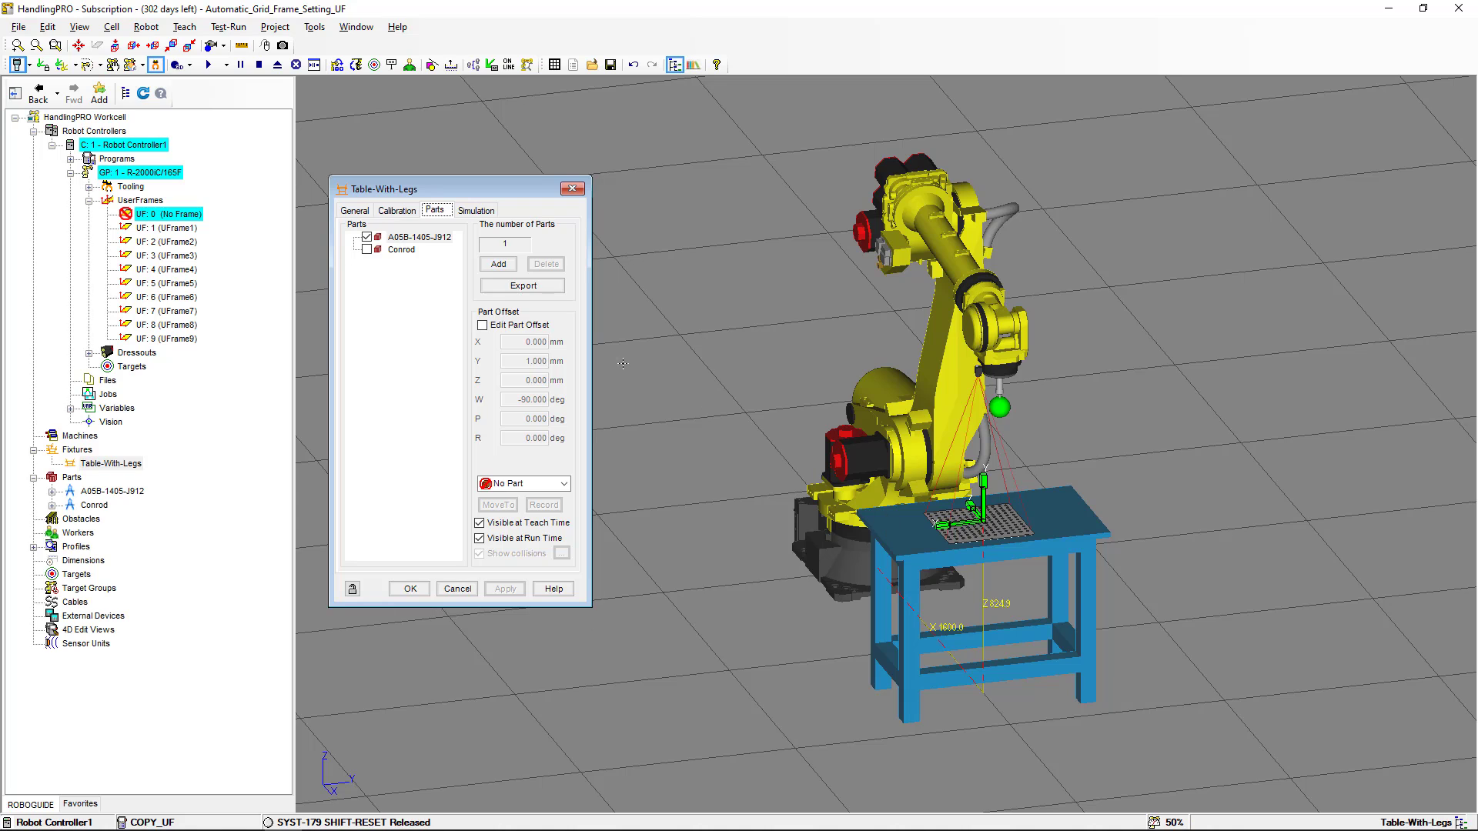
{"action": "left_click", "coordinate": [368, 238]}
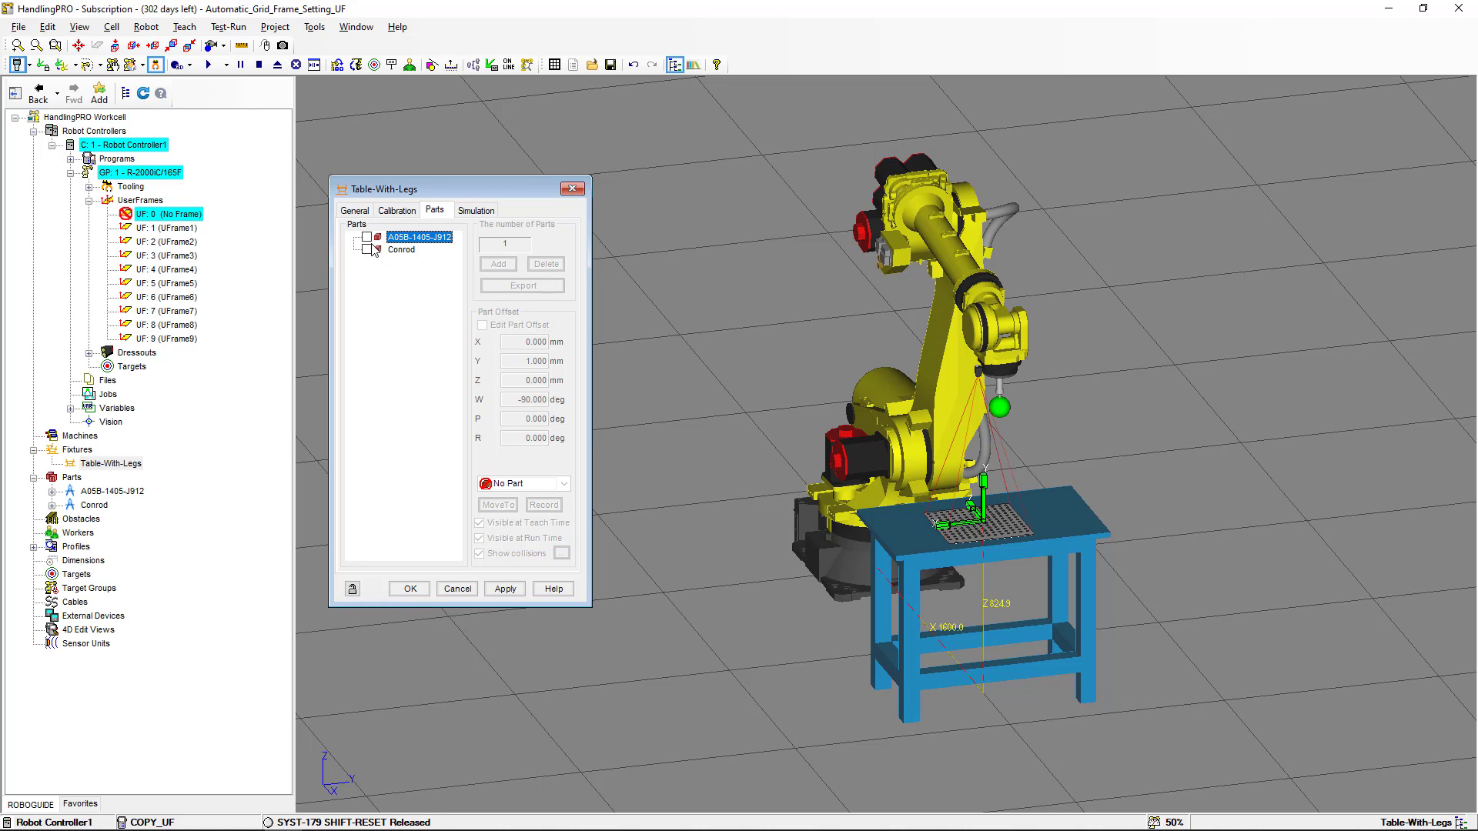
{"action": "left_click", "coordinate": [505, 590]}
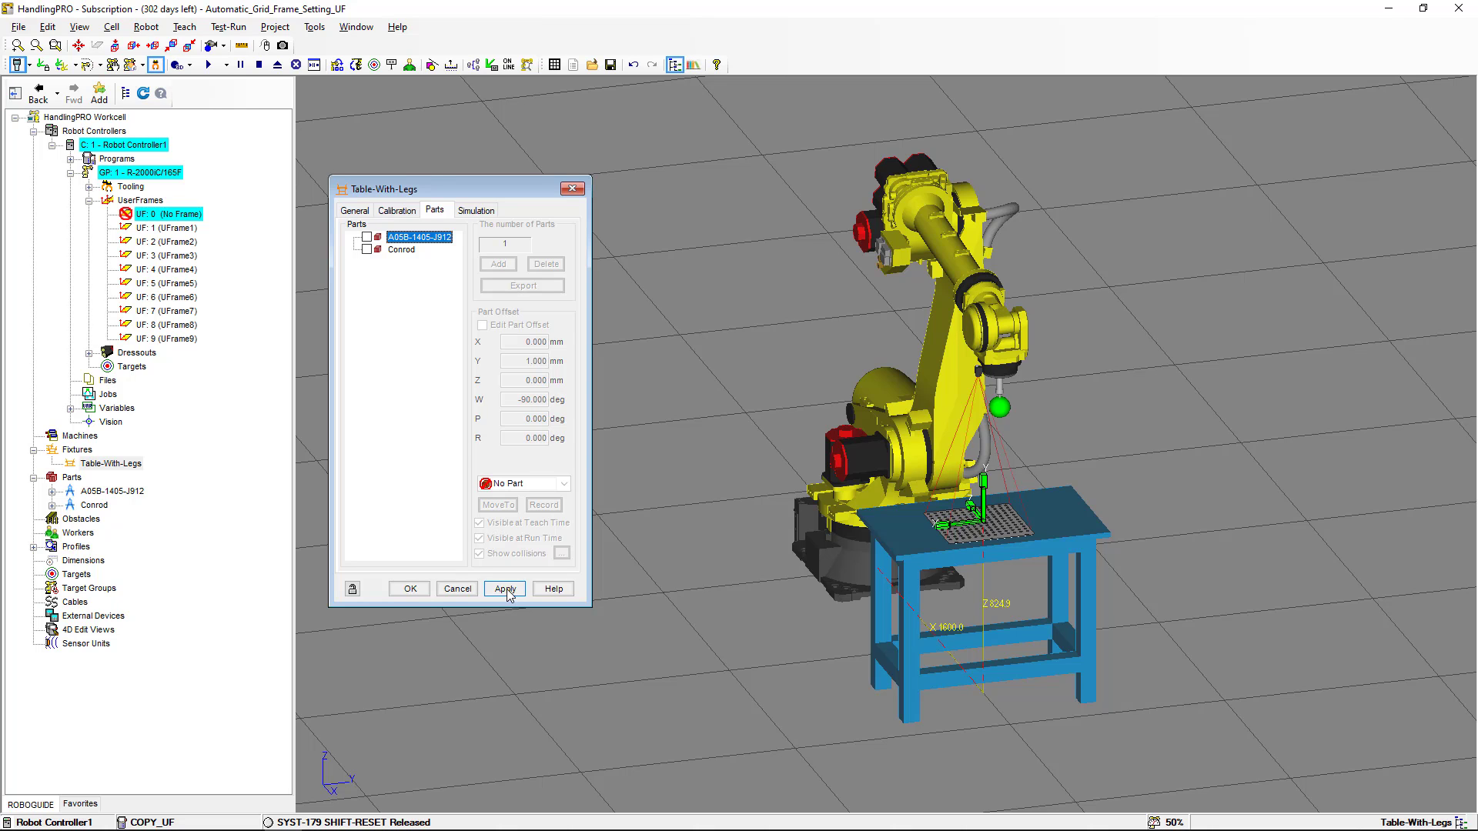
{"action": "left_click", "coordinate": [373, 251]}
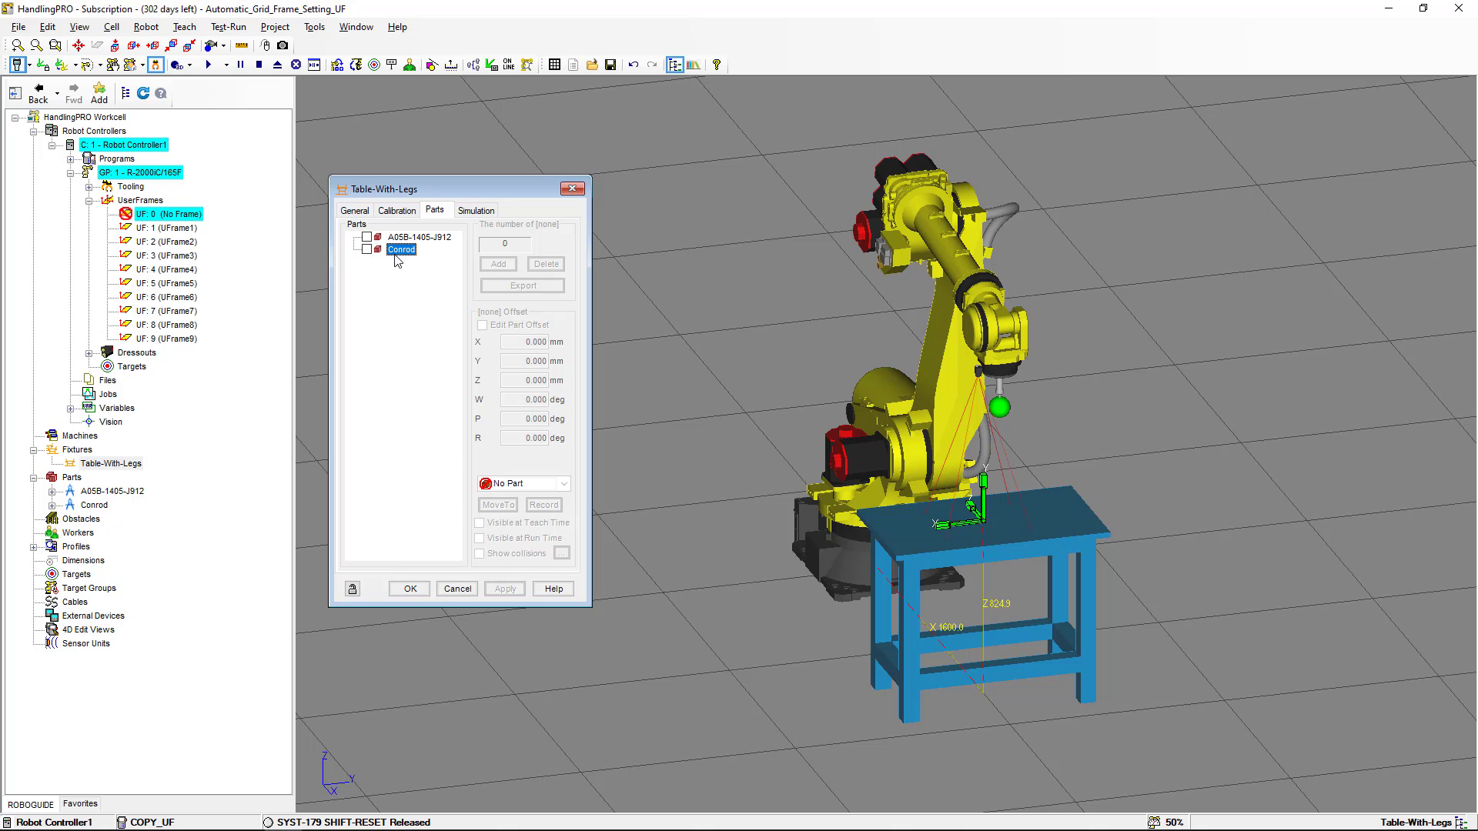
{"action": "left_click", "coordinate": [367, 250]}
{"action": "left_click", "coordinate": [502, 589]}
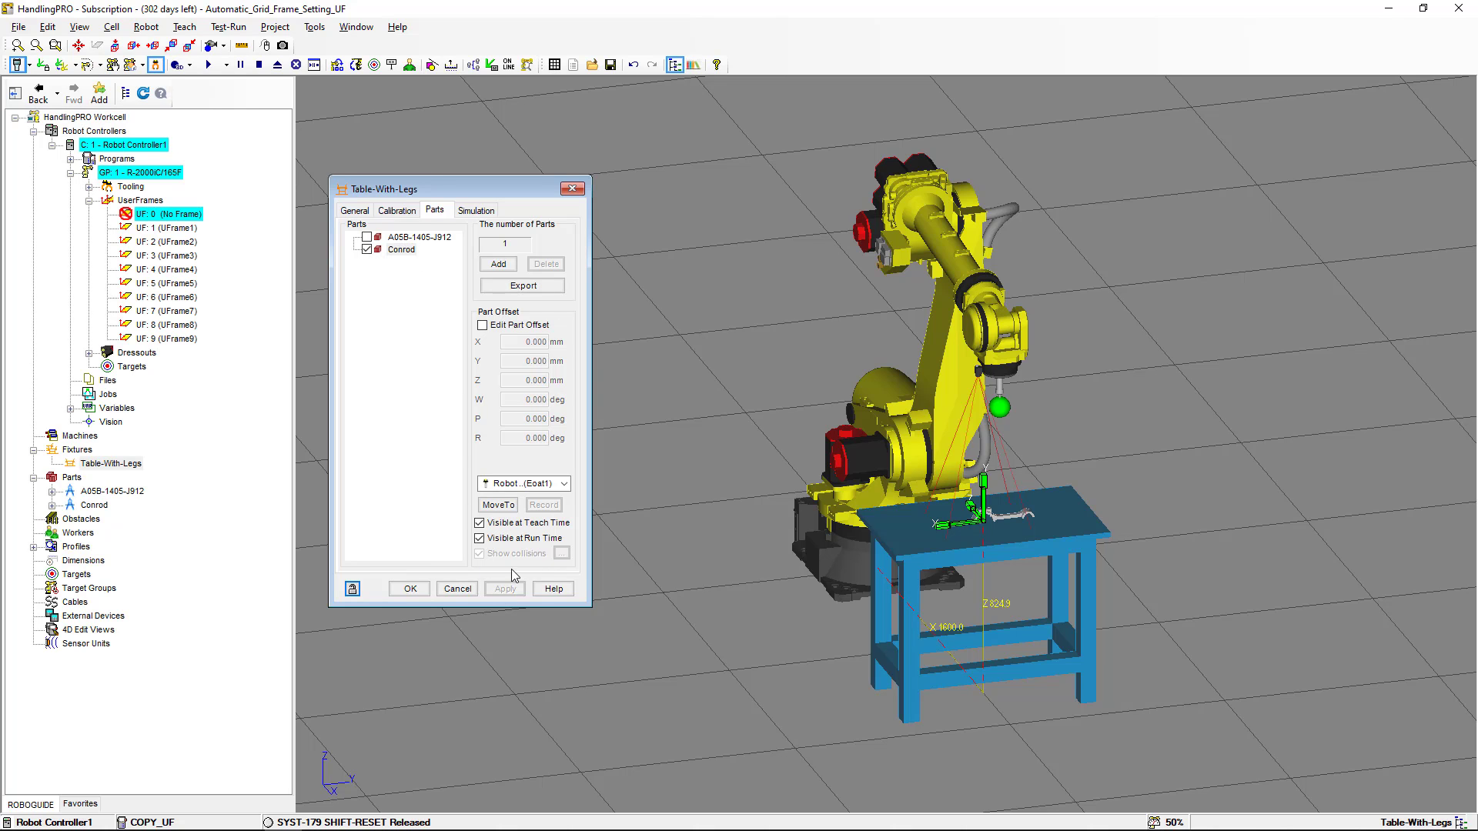
Step: Rotate the Conrod part offset on the table to W -90 deg and apply it
{"action": "left_click", "coordinate": [482, 326]}
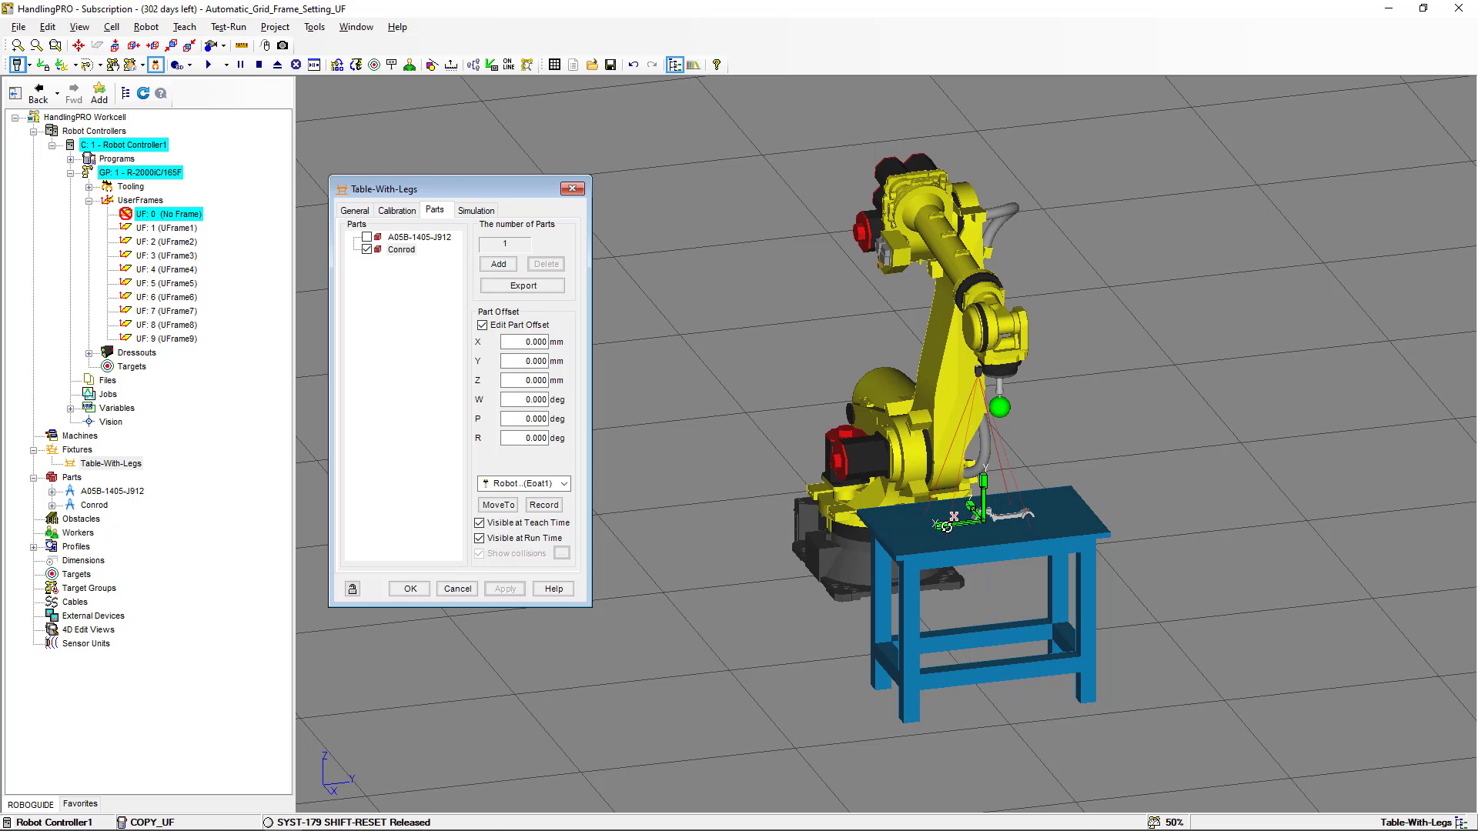
{"action": "left_click", "coordinate": [946, 534]}
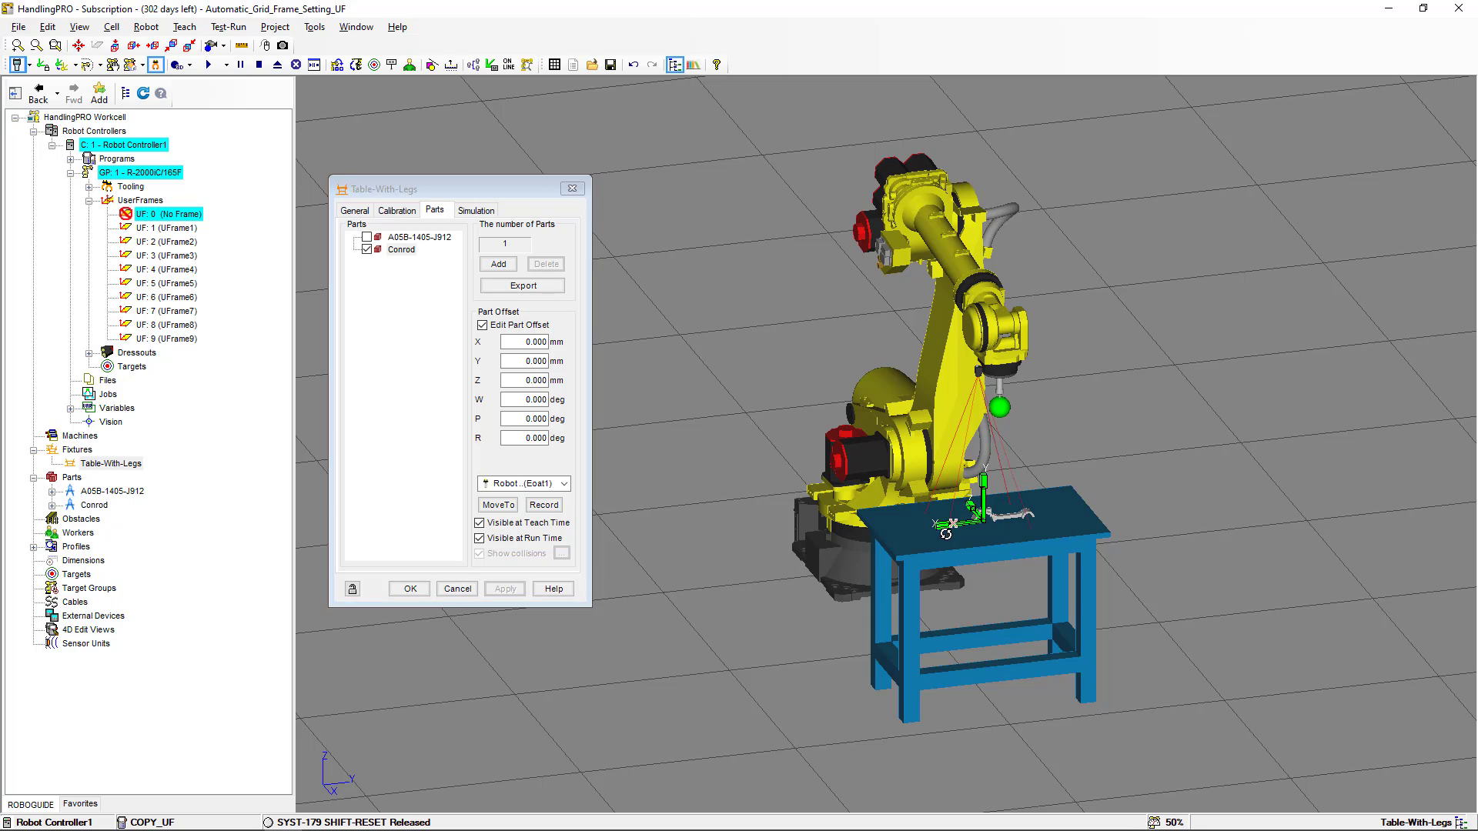
{"action": "left_click_drag", "start_coordinate": [946, 534], "coordinate": [958, 414]}
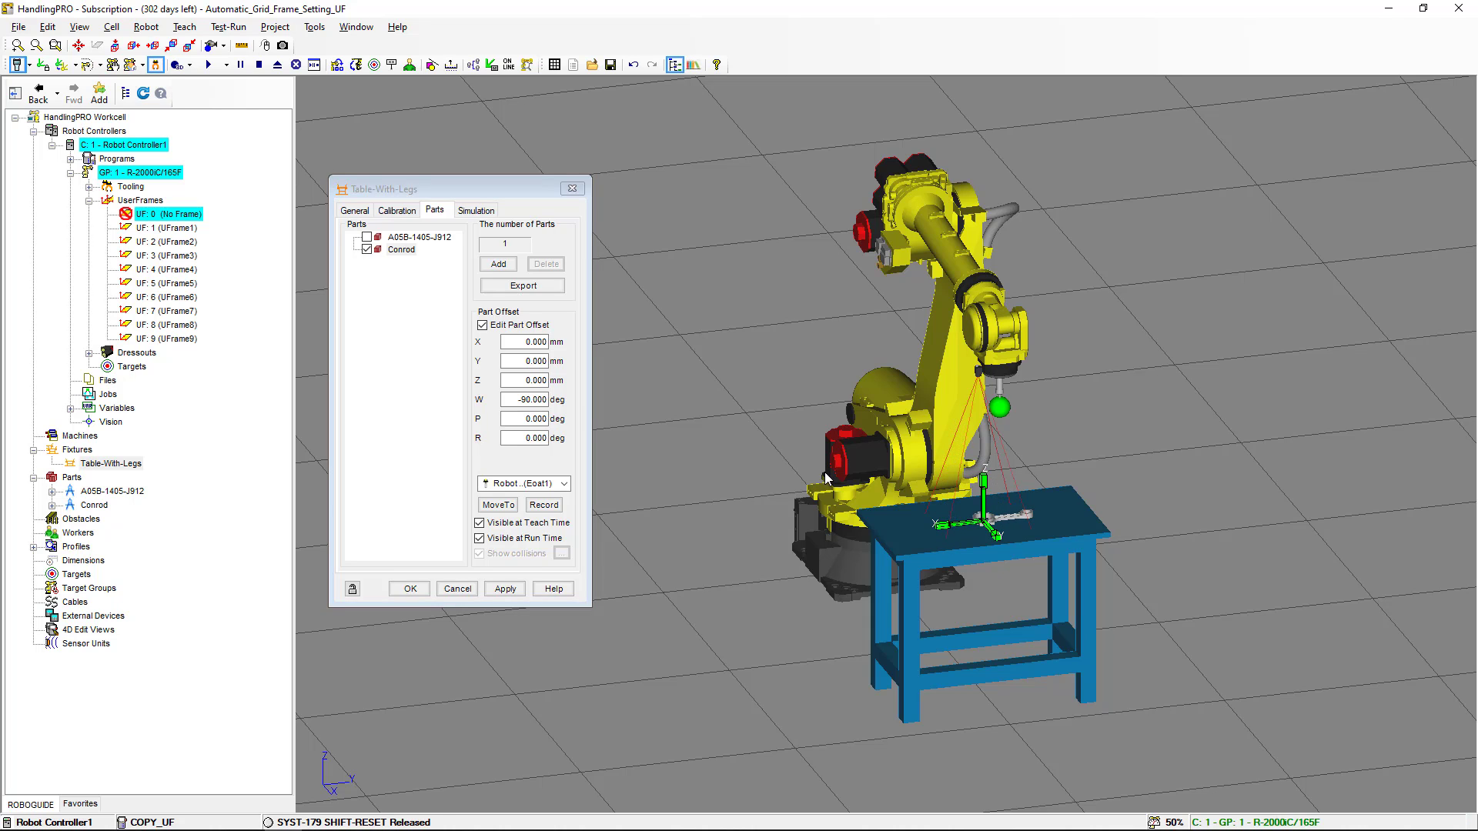
{"action": "left_click", "coordinate": [505, 589]}
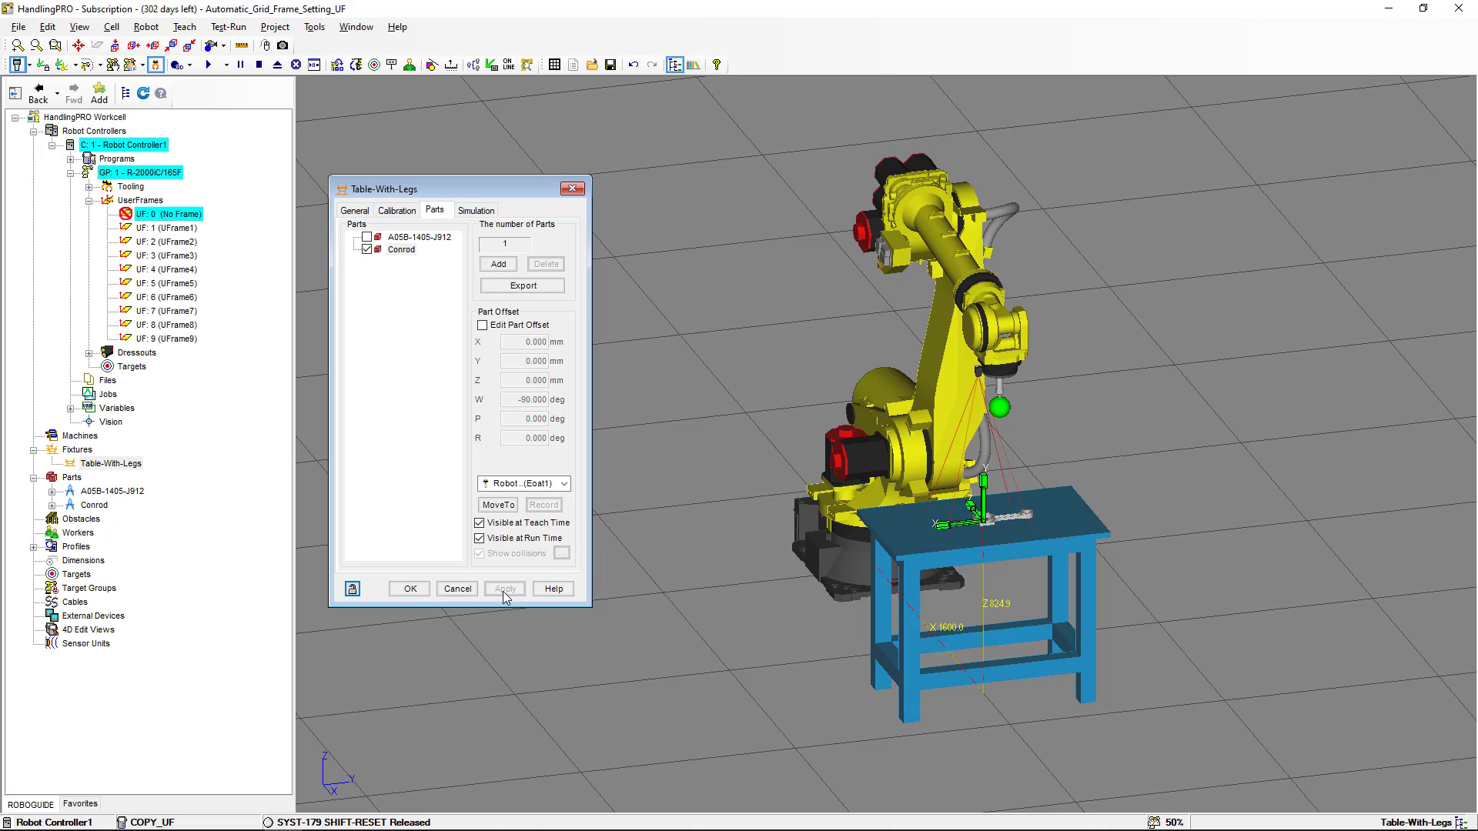
{"action": "left_click", "coordinate": [410, 589]}
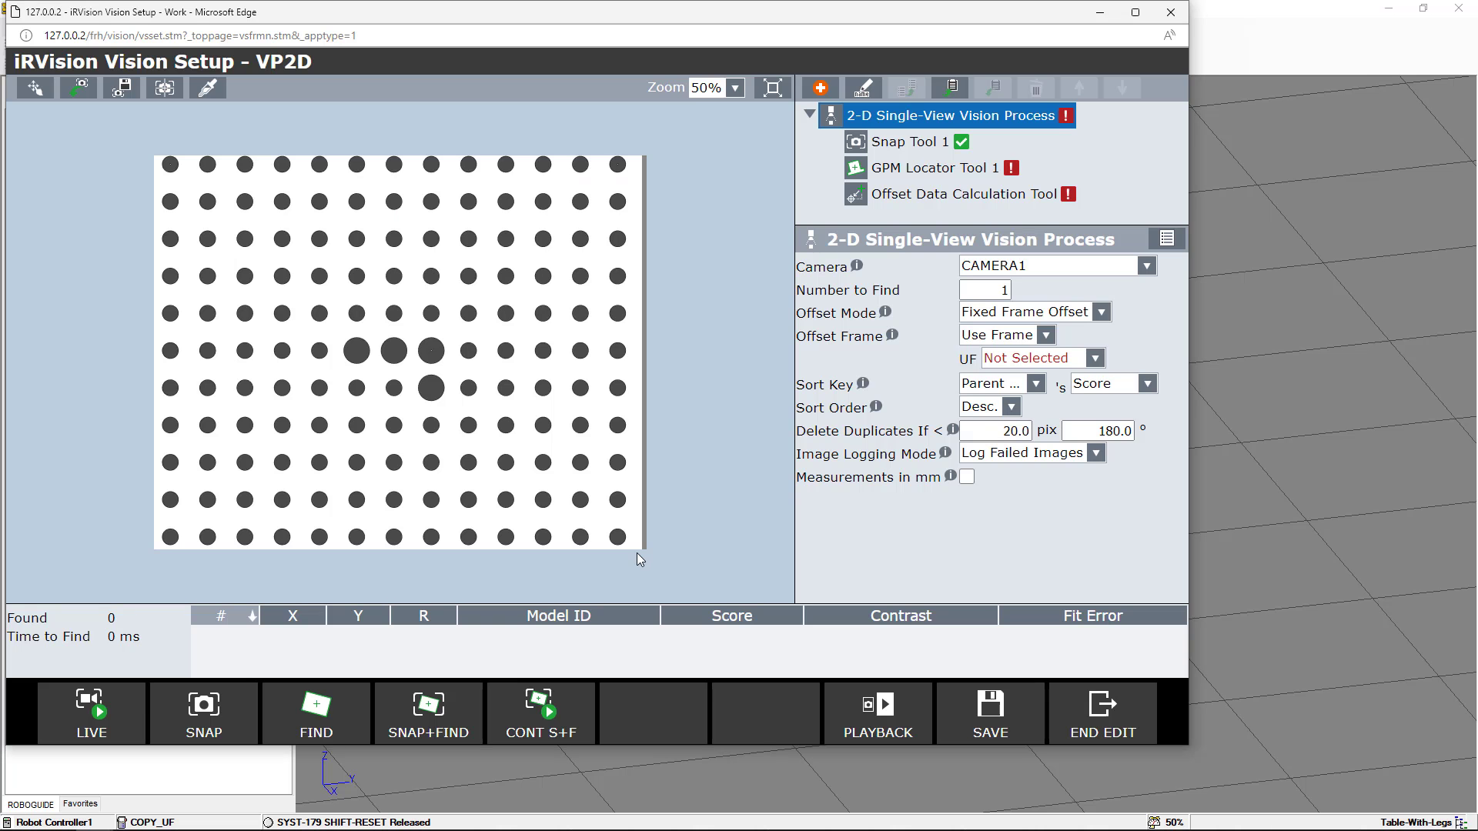
Step: Snap the Conrod in VP2D, move the robot to PR[2] Calibration P1 from the teach pendant, and snap the image again
{"action": "left_click", "coordinate": [219, 723]}
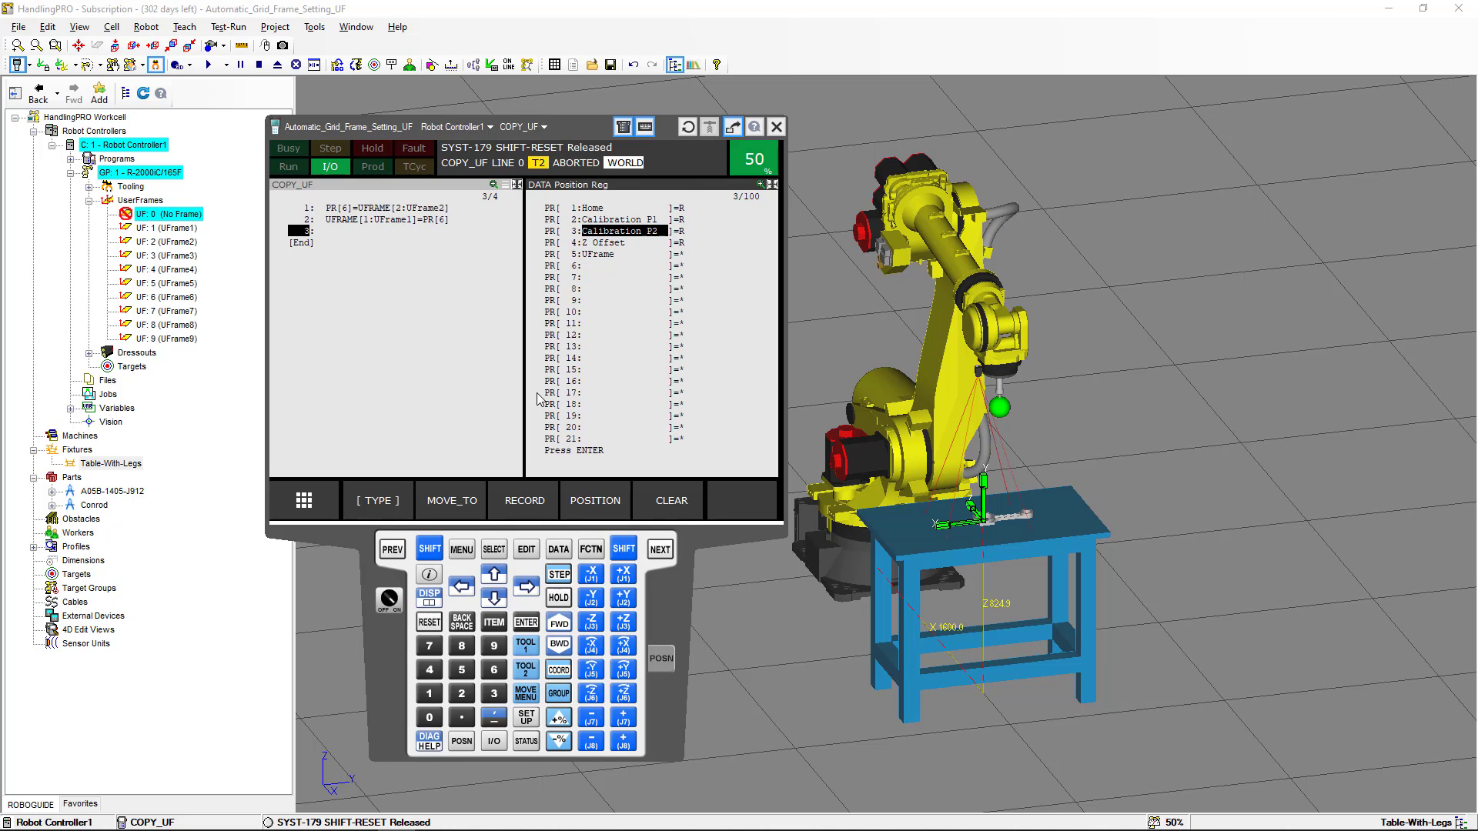
{"action": "left_click", "coordinate": [494, 574]}
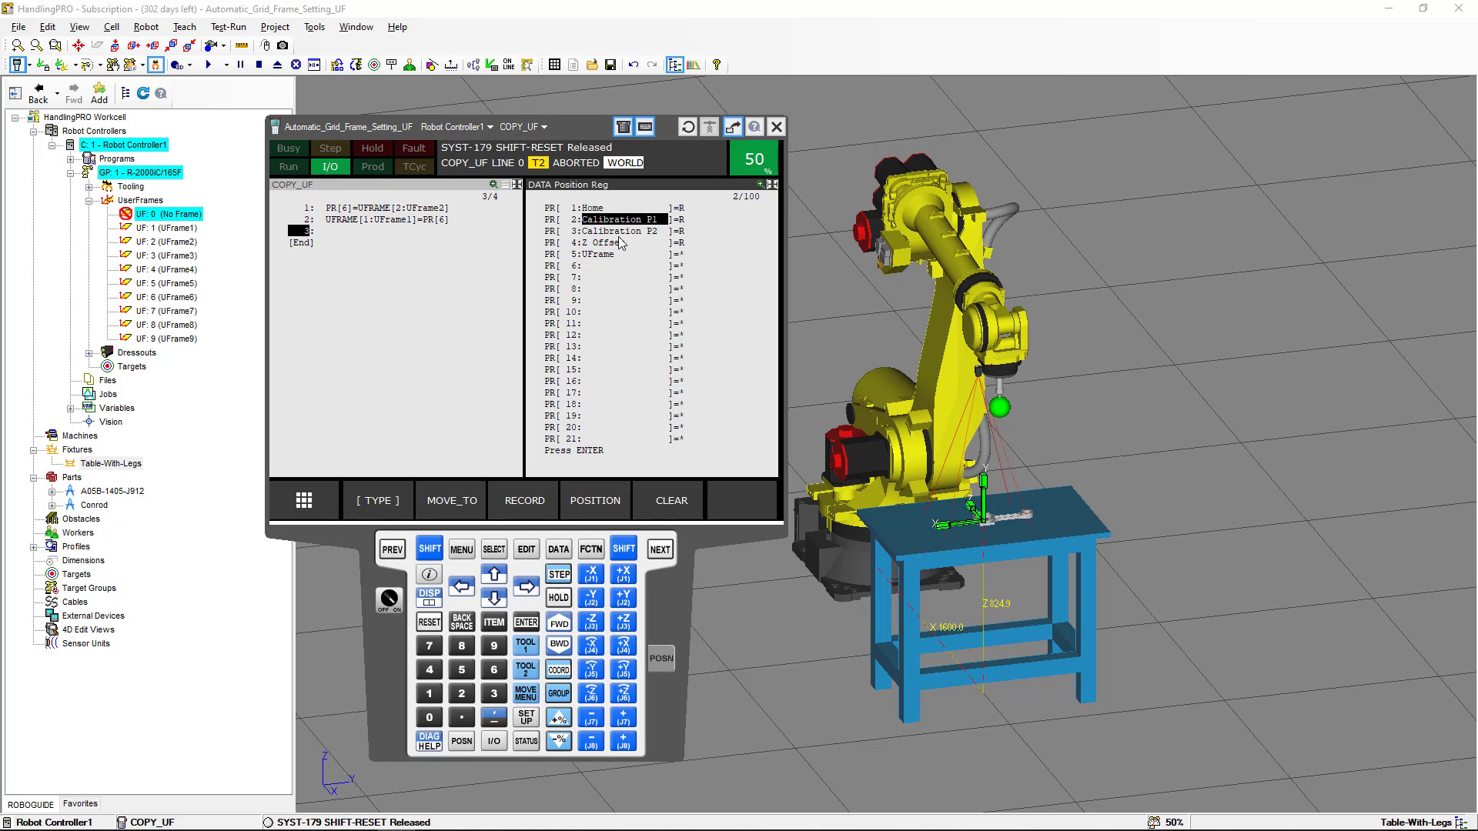
{"action": "left_click", "coordinate": [432, 551]}
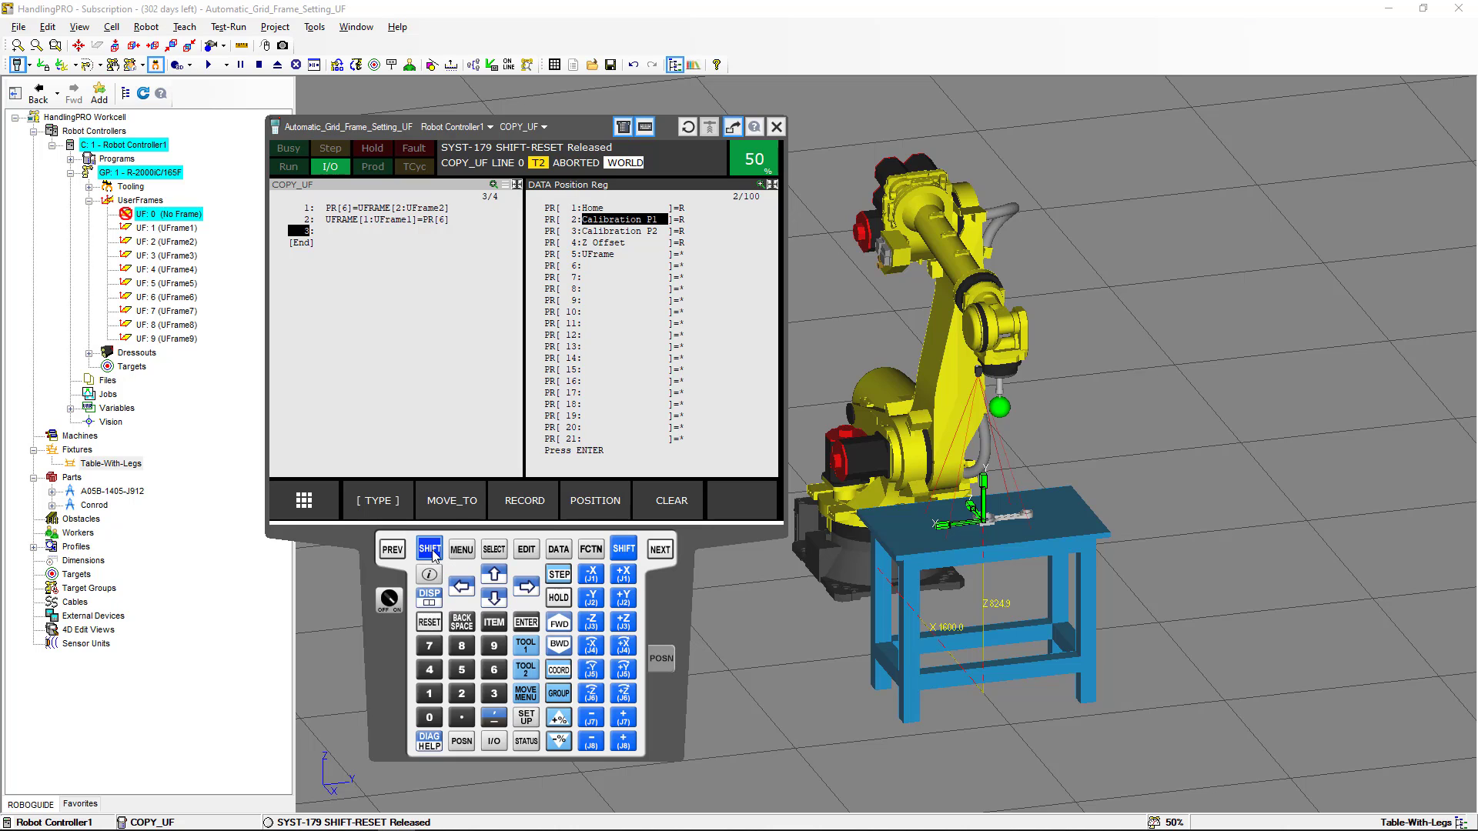
{"action": "left_click", "coordinate": [447, 504]}
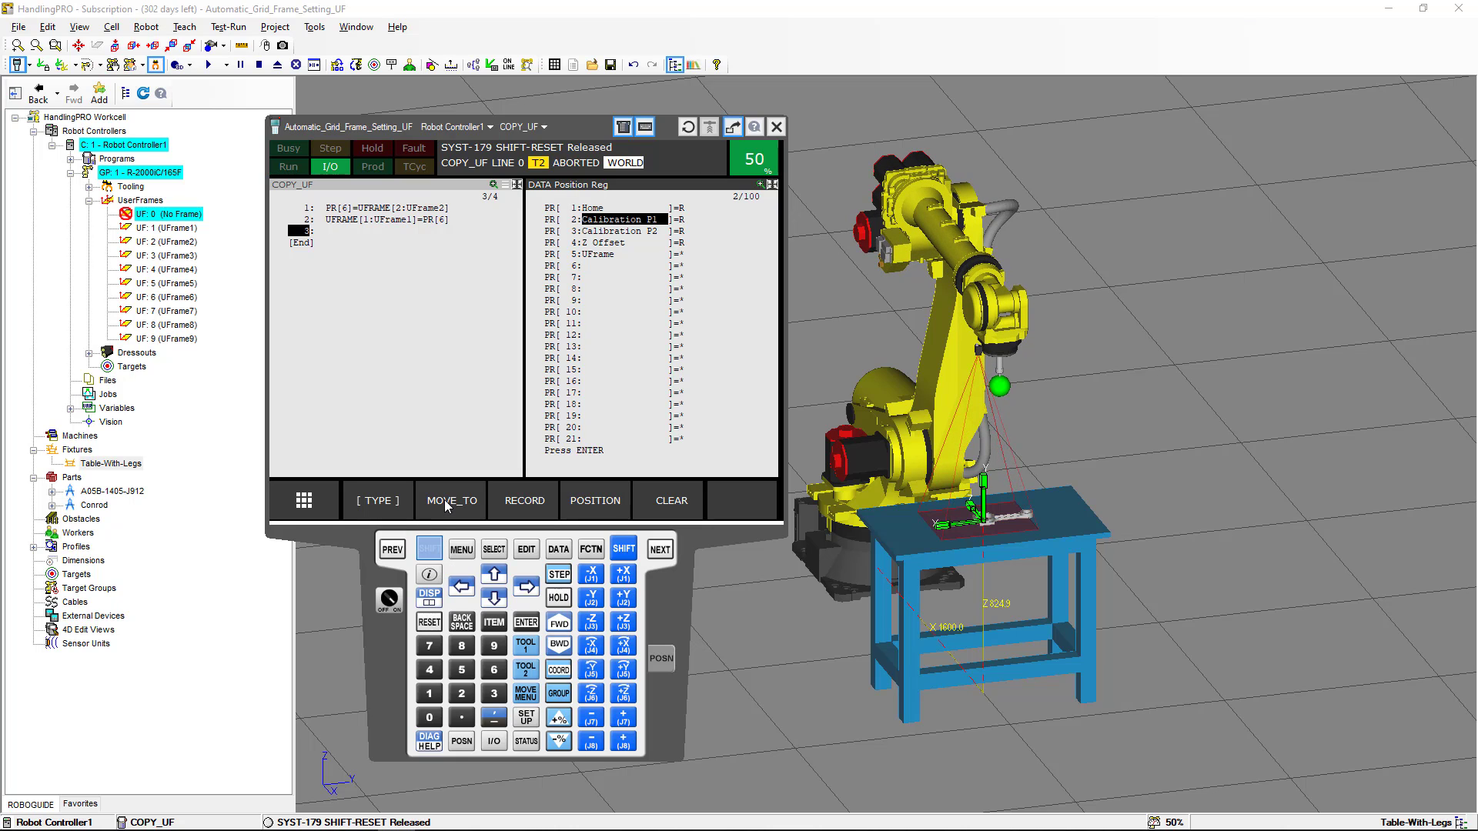
{"action": "right_click", "coordinate": [399, 639]}
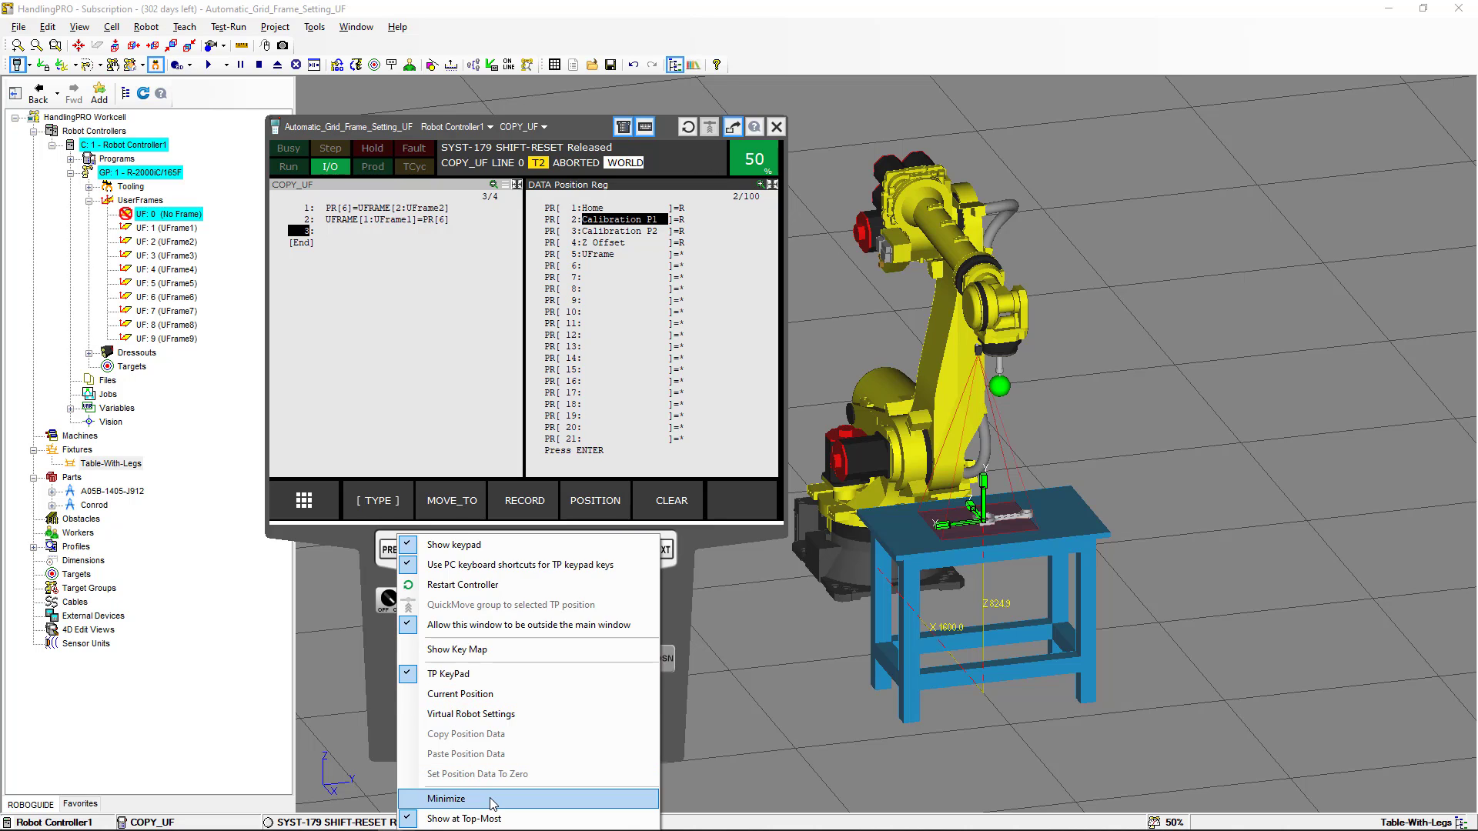
{"action": "left_click", "coordinate": [448, 799]}
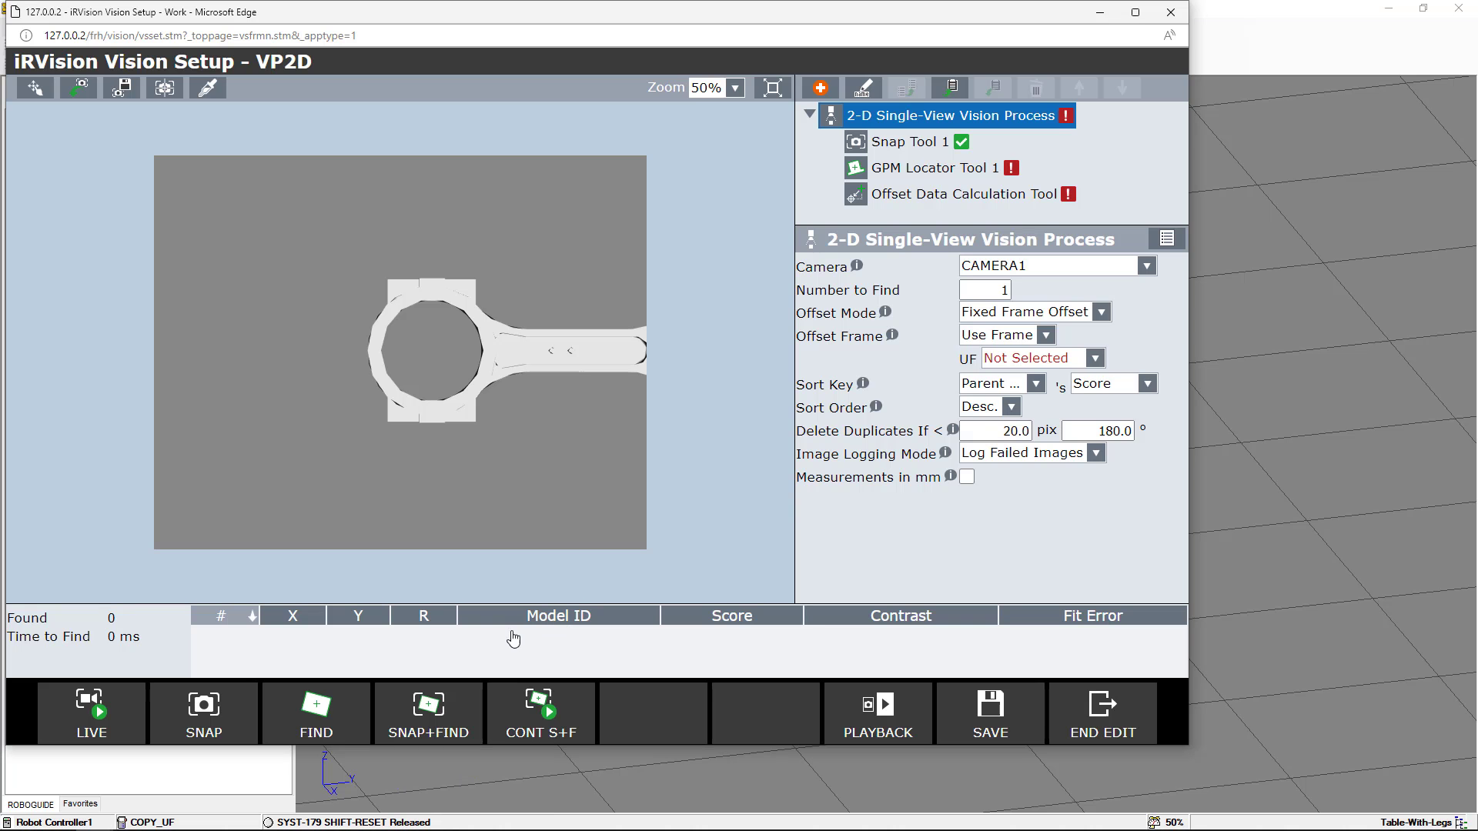
{"action": "left_click", "coordinate": [224, 725]}
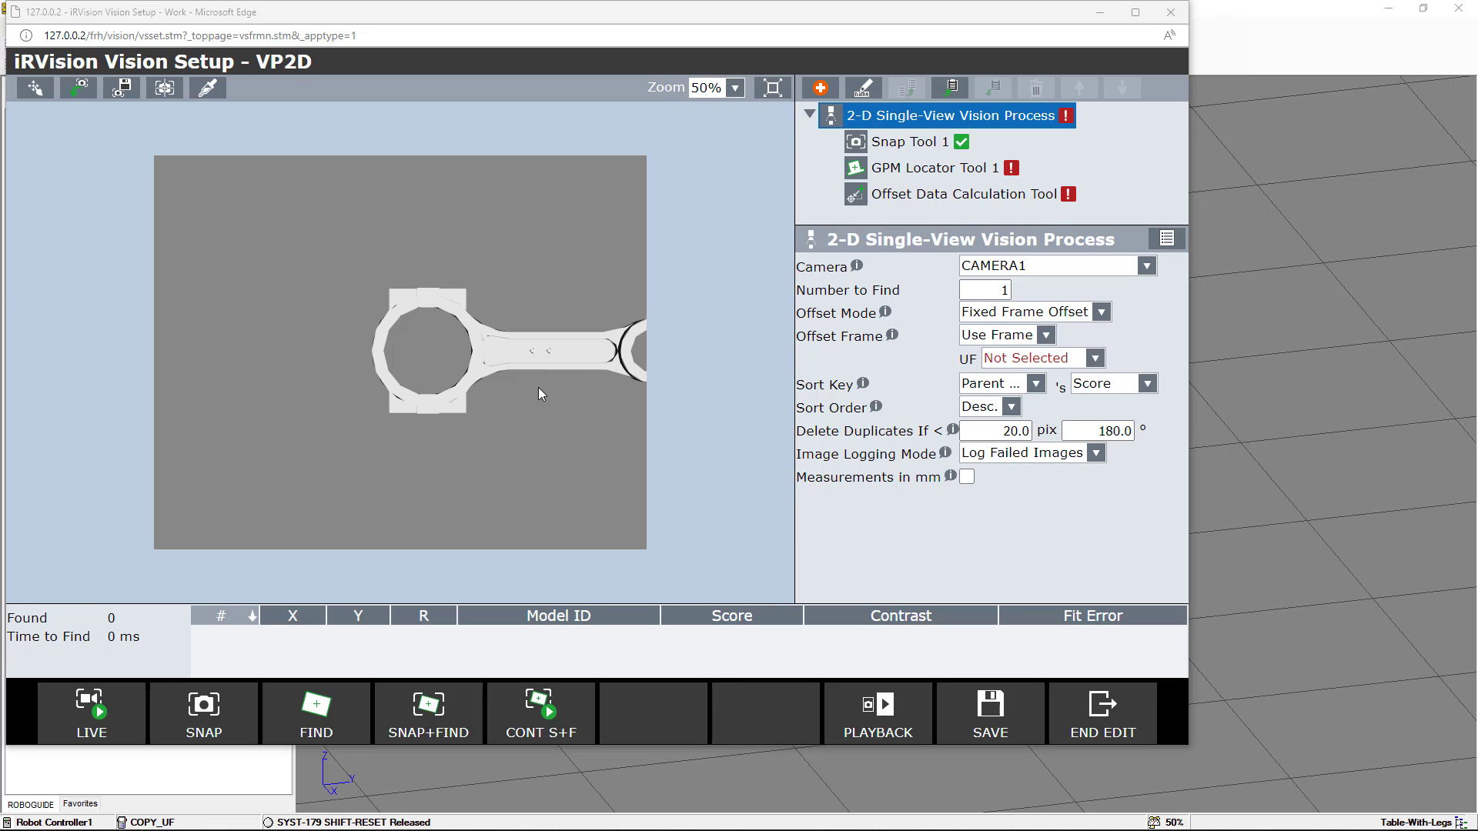
Step: Shift the Conrod part offset on Table-With-Legs to X 54 mm, then snap a new camera image in VP2D
{"action": "key", "text": "alt+Tab"}
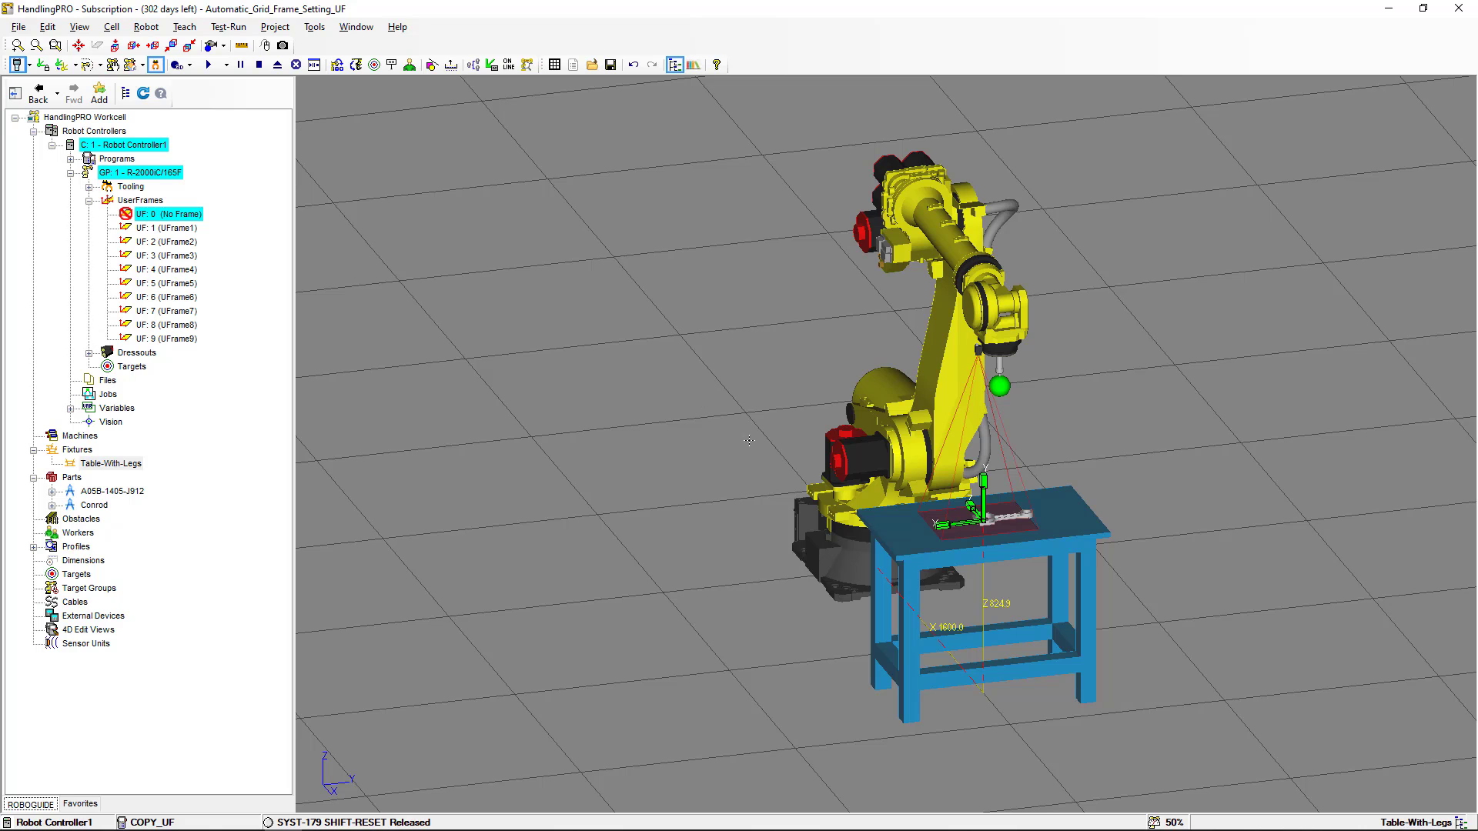
{"action": "double_click", "coordinate": [870, 528]}
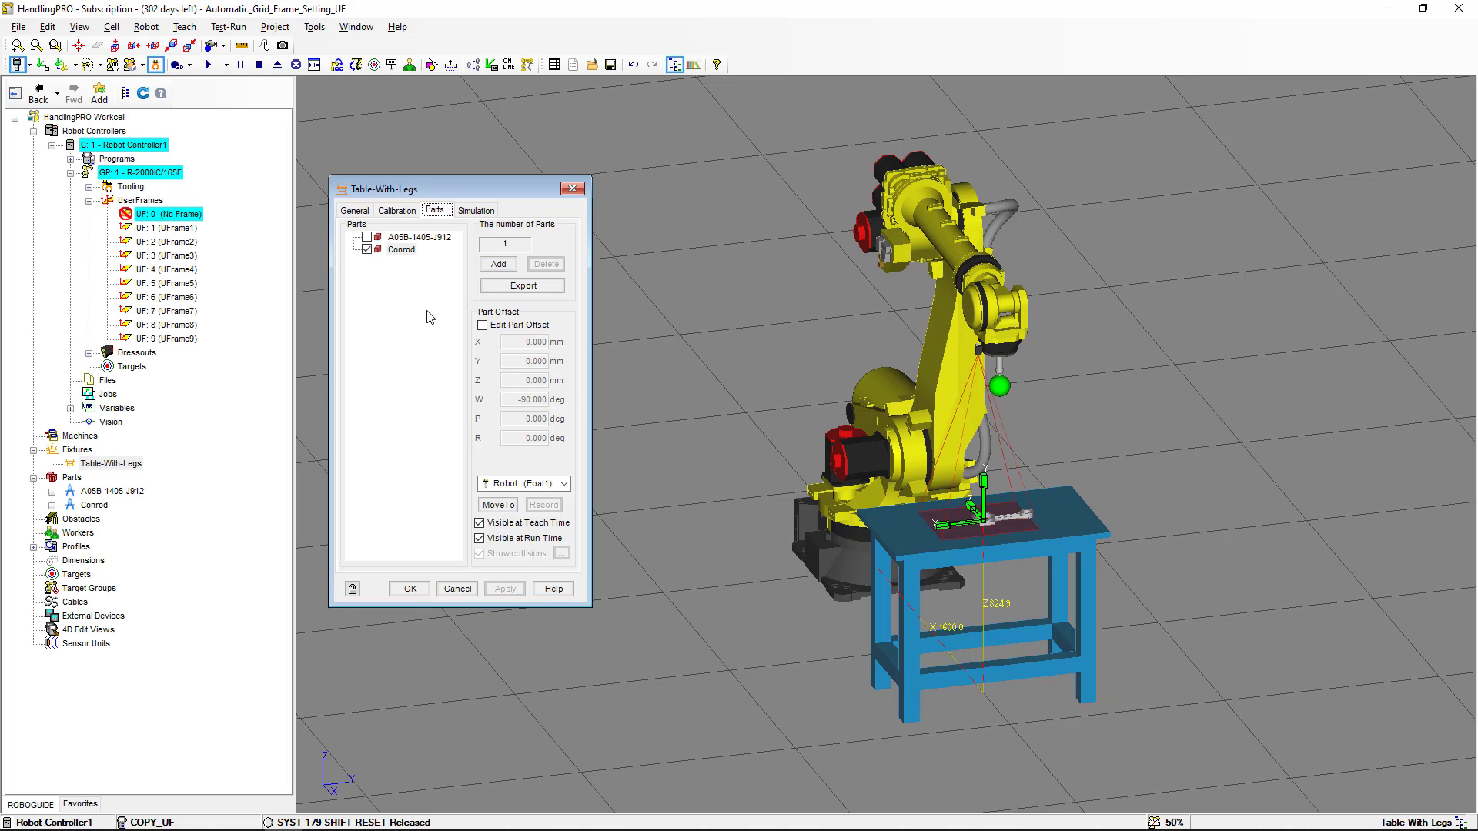
{"action": "left_click", "coordinate": [482, 325]}
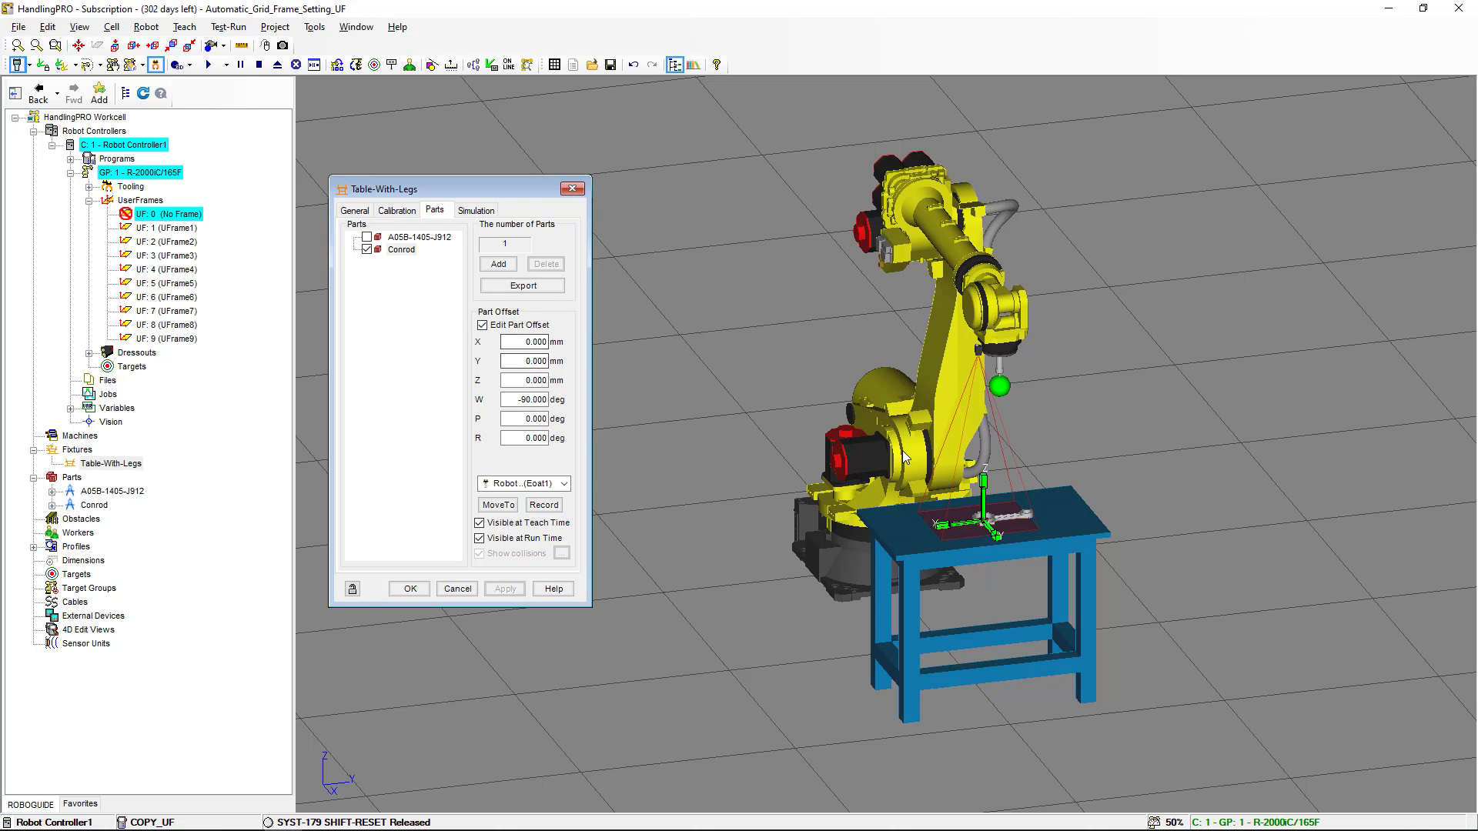
{"action": "left_click_drag", "start_coordinate": [965, 527], "coordinate": [954, 527]}
{"action": "left_click", "coordinate": [505, 590]}
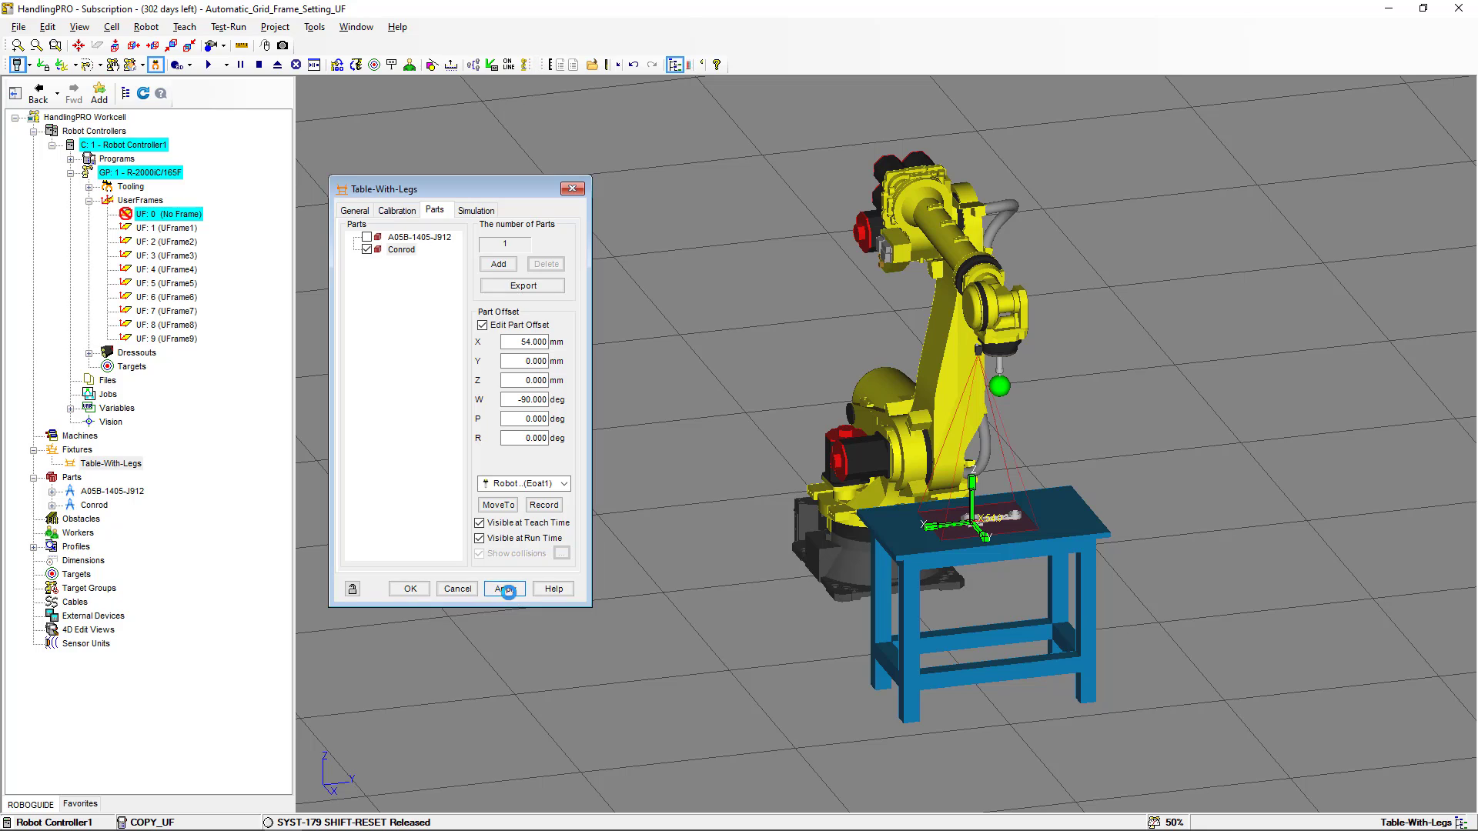
{"action": "left_click", "coordinate": [410, 590]}
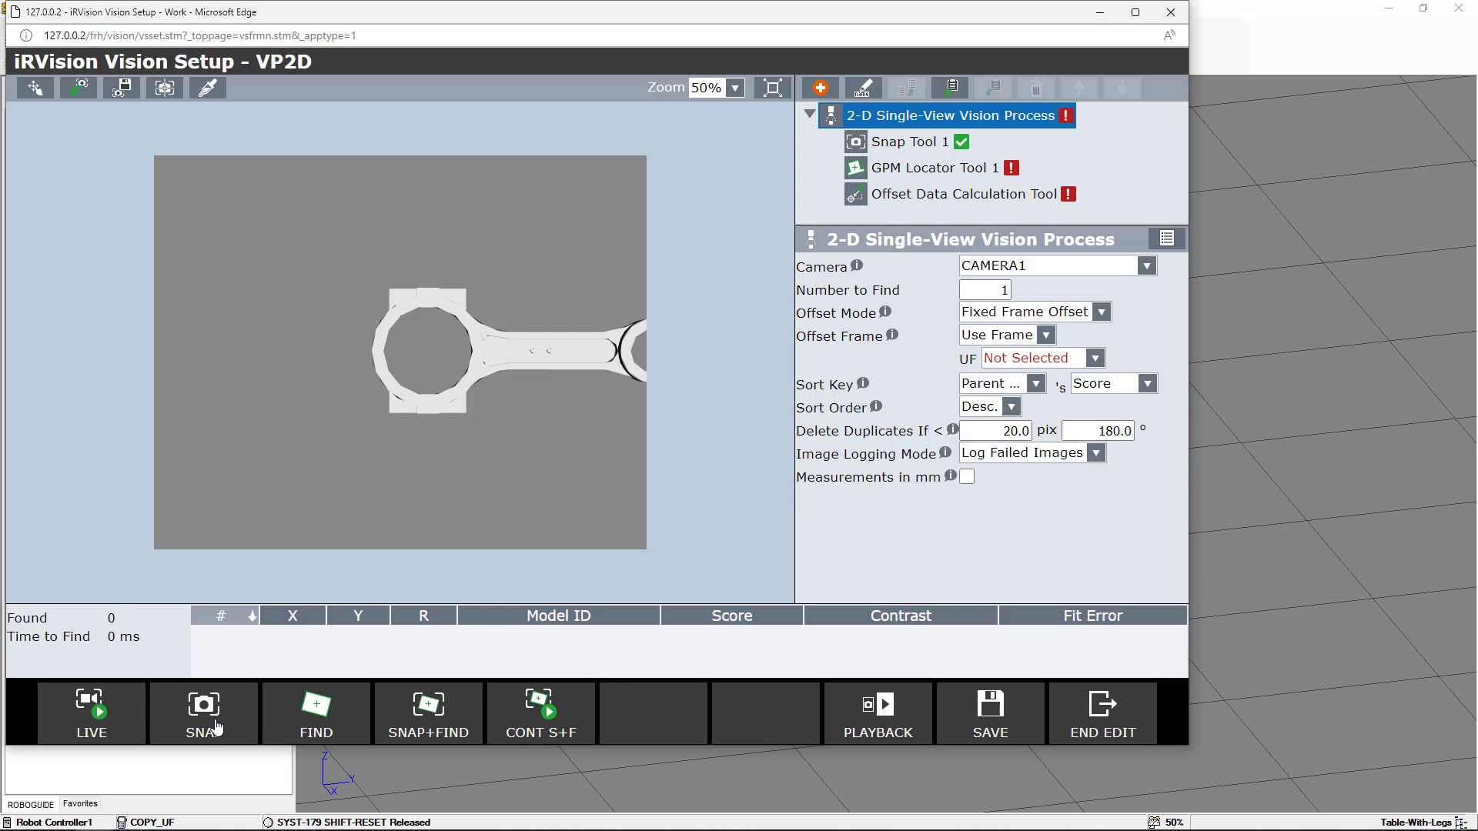
{"action": "left_click", "coordinate": [216, 728]}
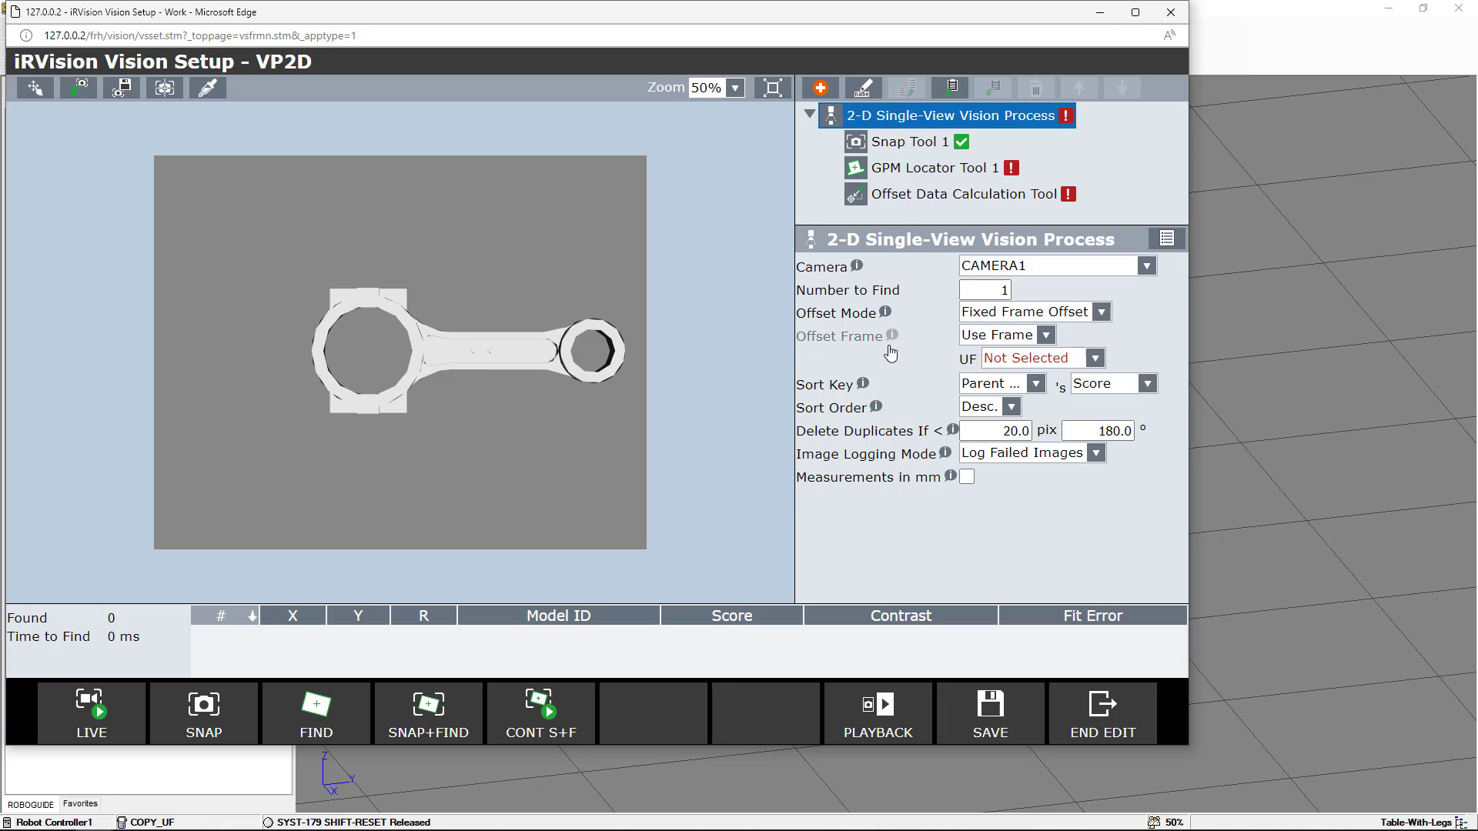
Step: Set the vision process's offset user frame to 1: UFrame1 and maximize the Vision Setup window
{"action": "left_click", "coordinate": [1096, 362]}
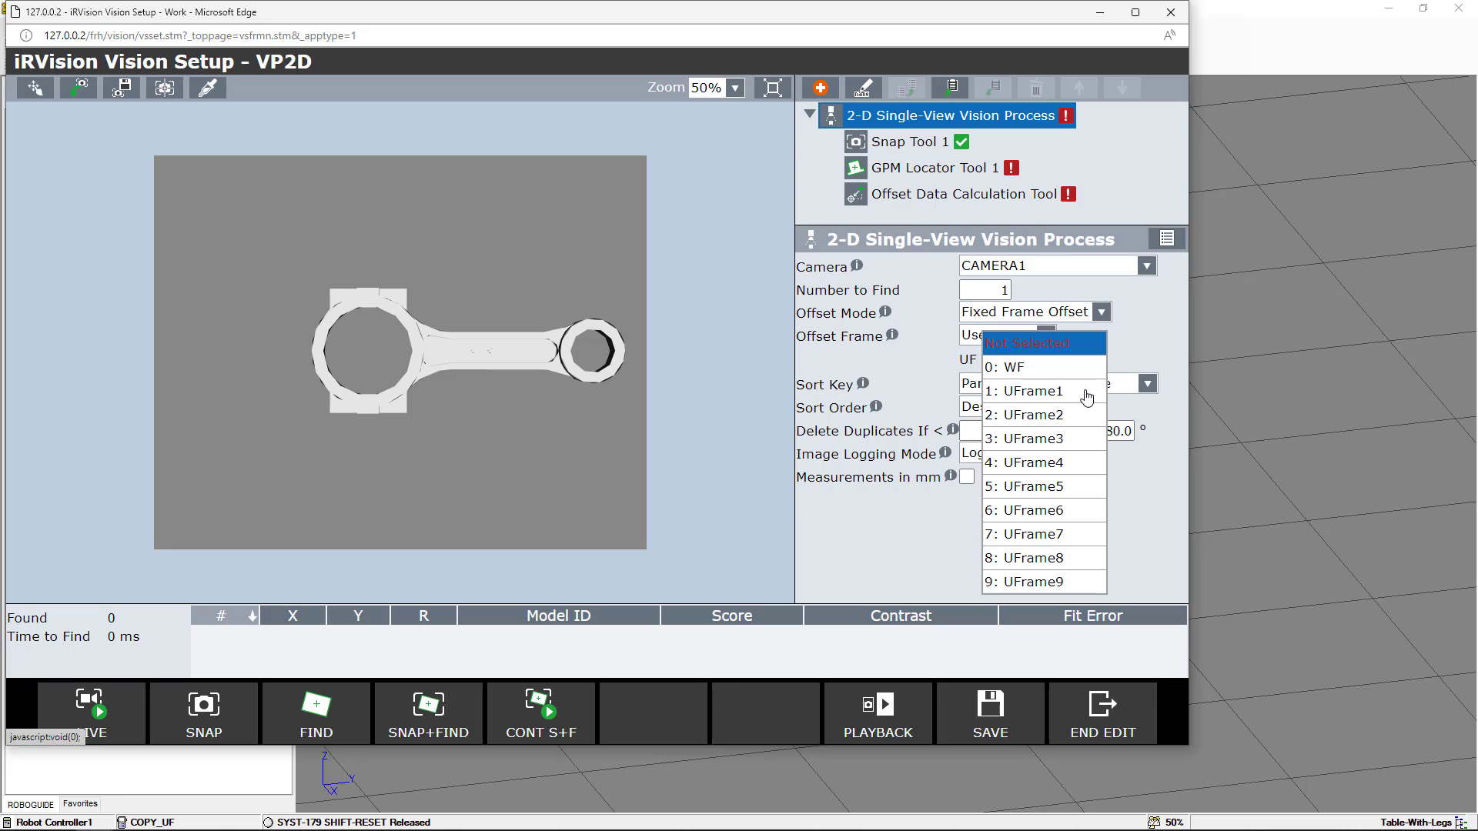
{"action": "left_click", "coordinate": [1087, 397]}
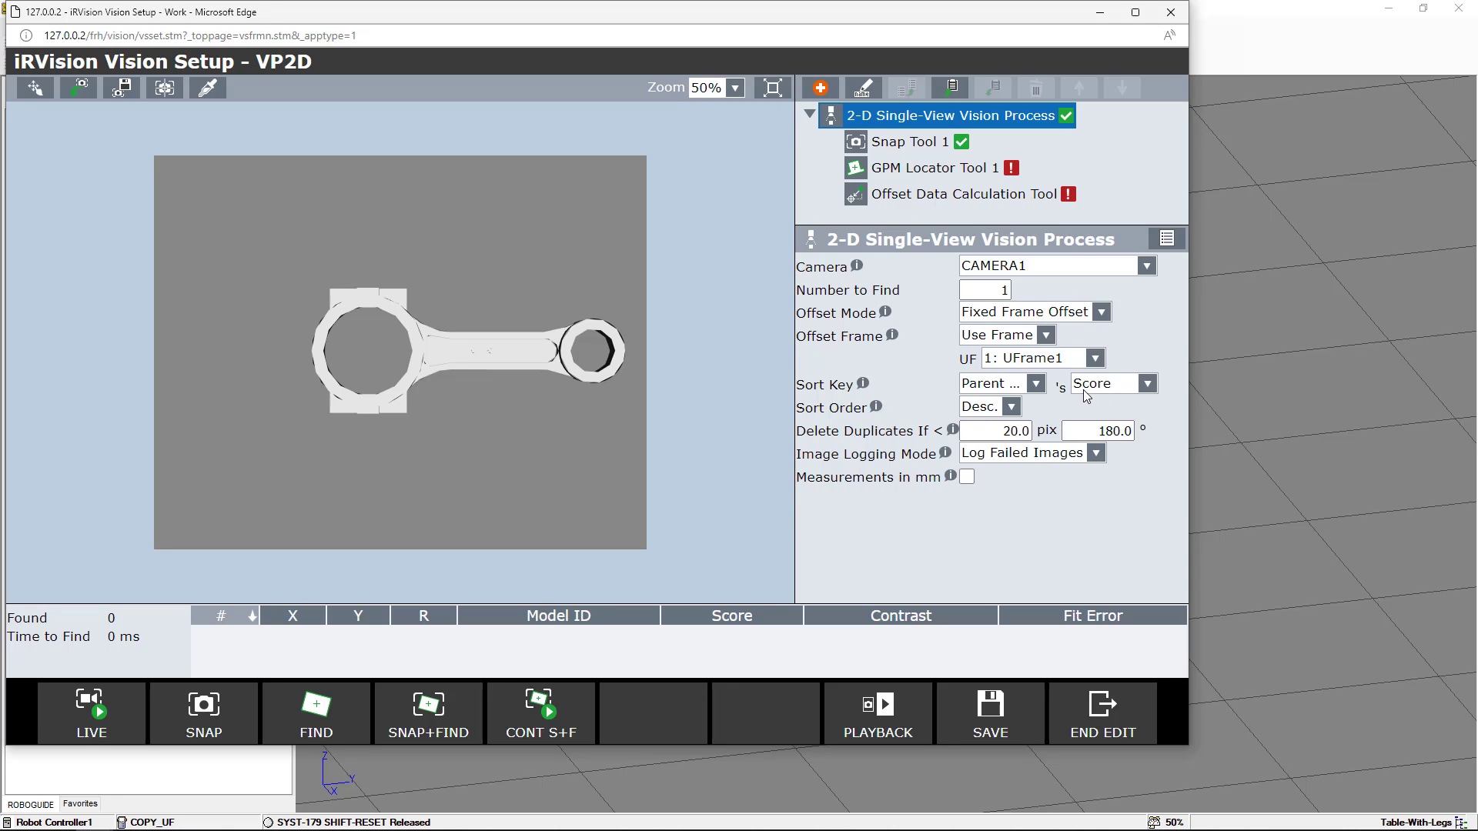
{"action": "key", "text": "super+Up"}
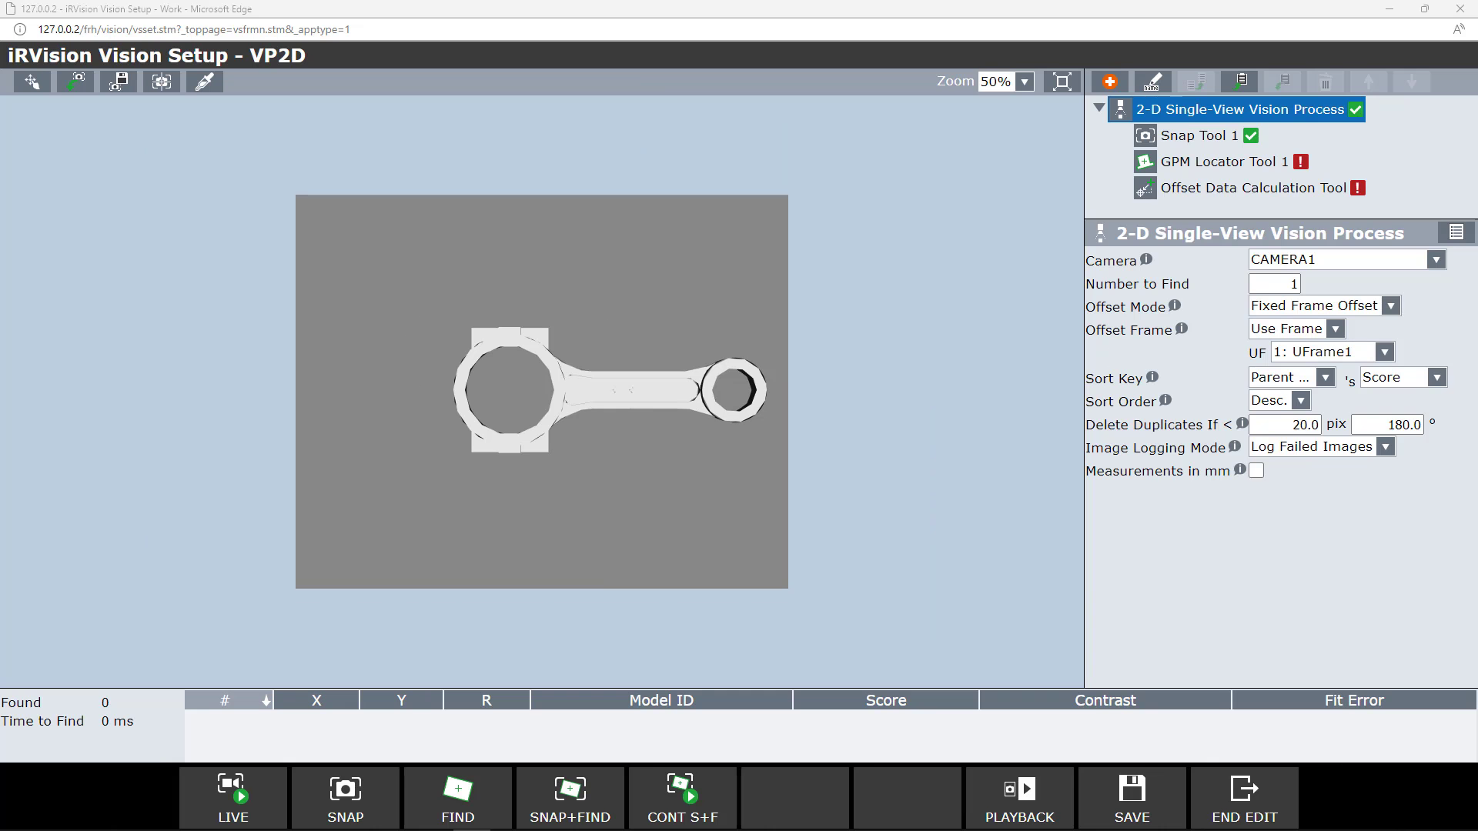
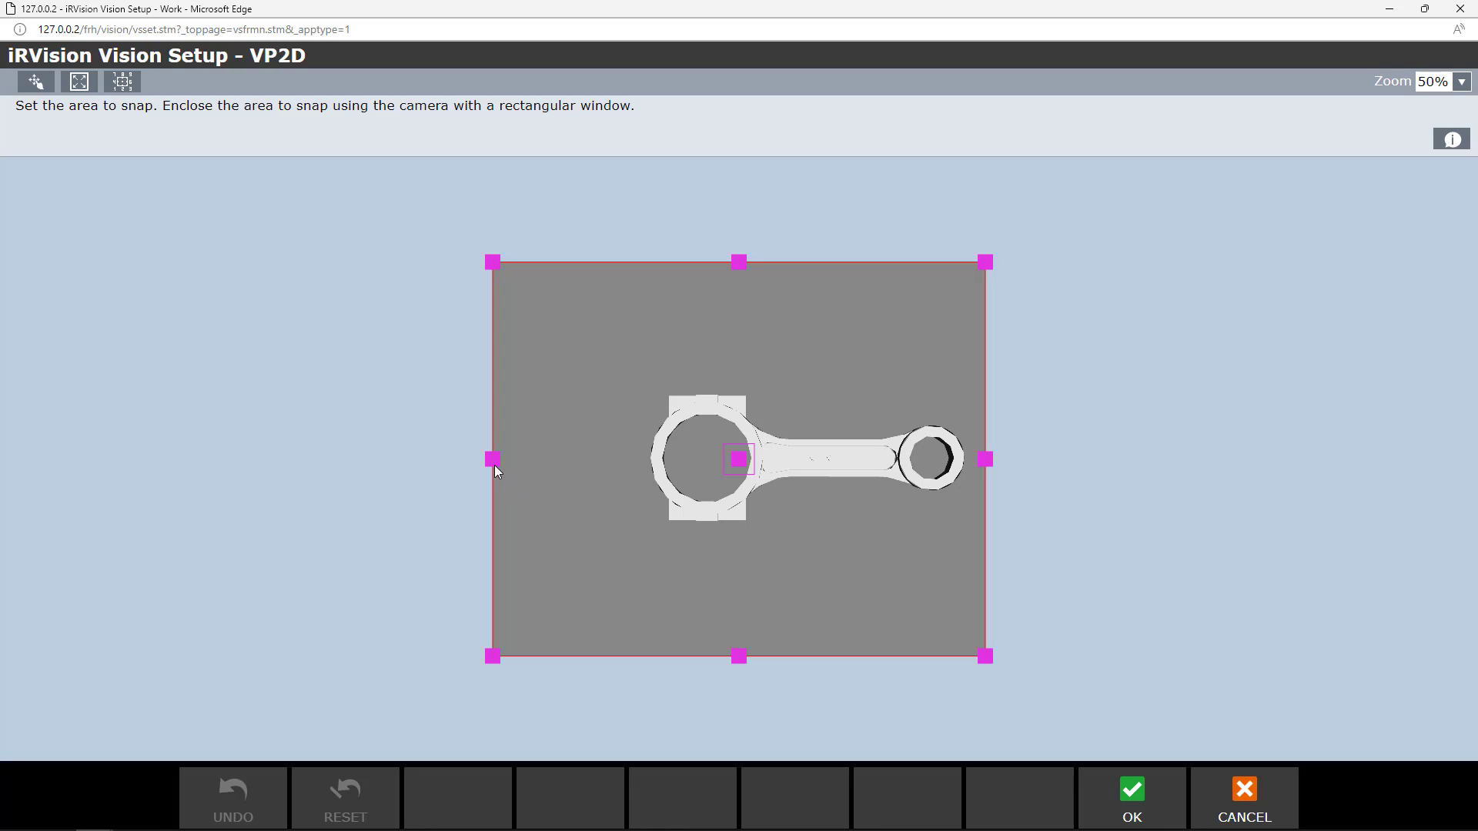
Step: Shrink the Snap Tool 1 snap window around the connecting rod to about 546×1010 pix and accept it
{"action": "left_click_drag", "start_coordinate": [496, 462], "coordinate": [601, 471]}
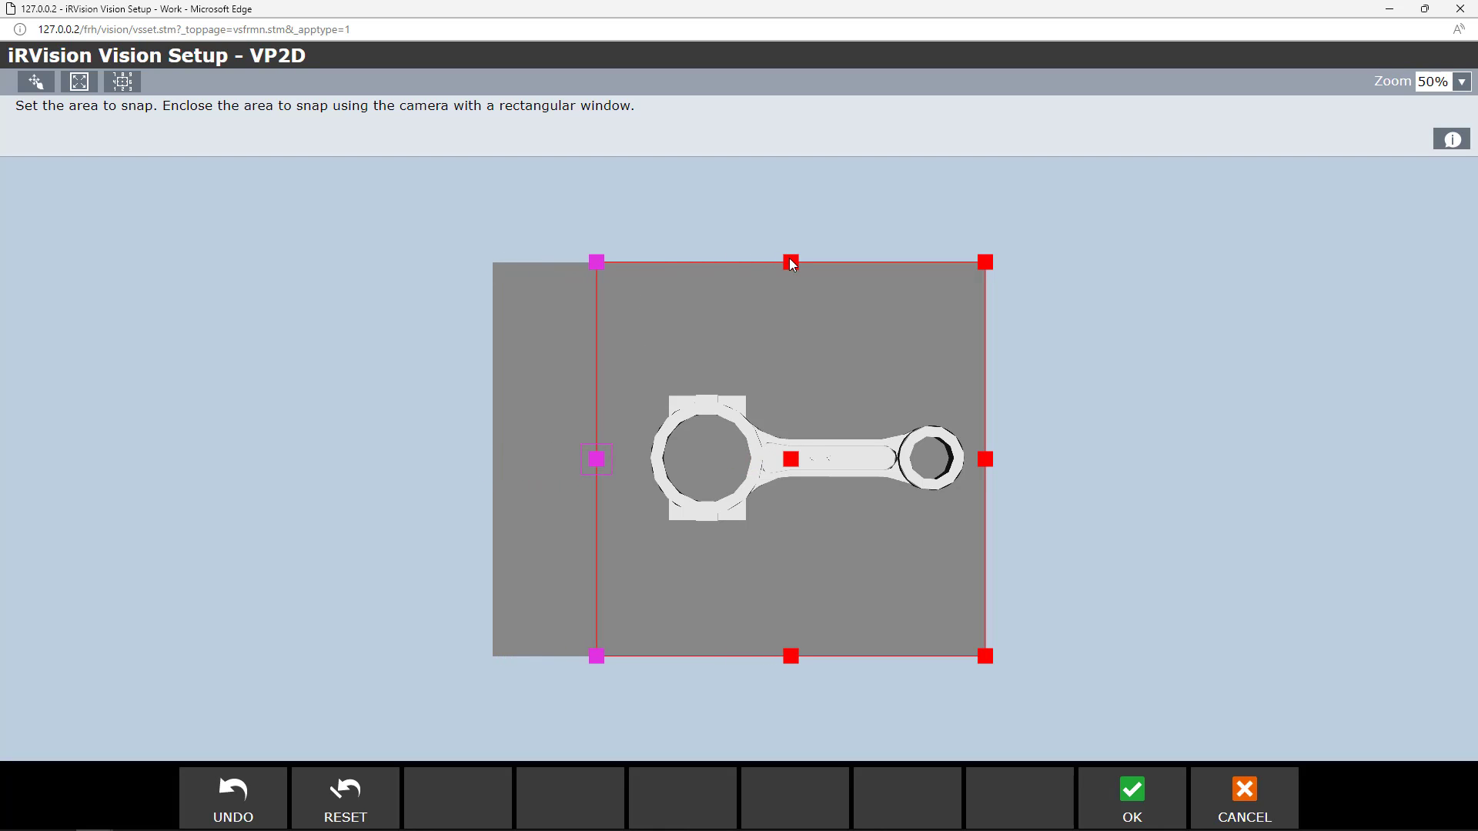
{"action": "left_click_drag", "start_coordinate": [789, 263], "coordinate": [779, 351]}
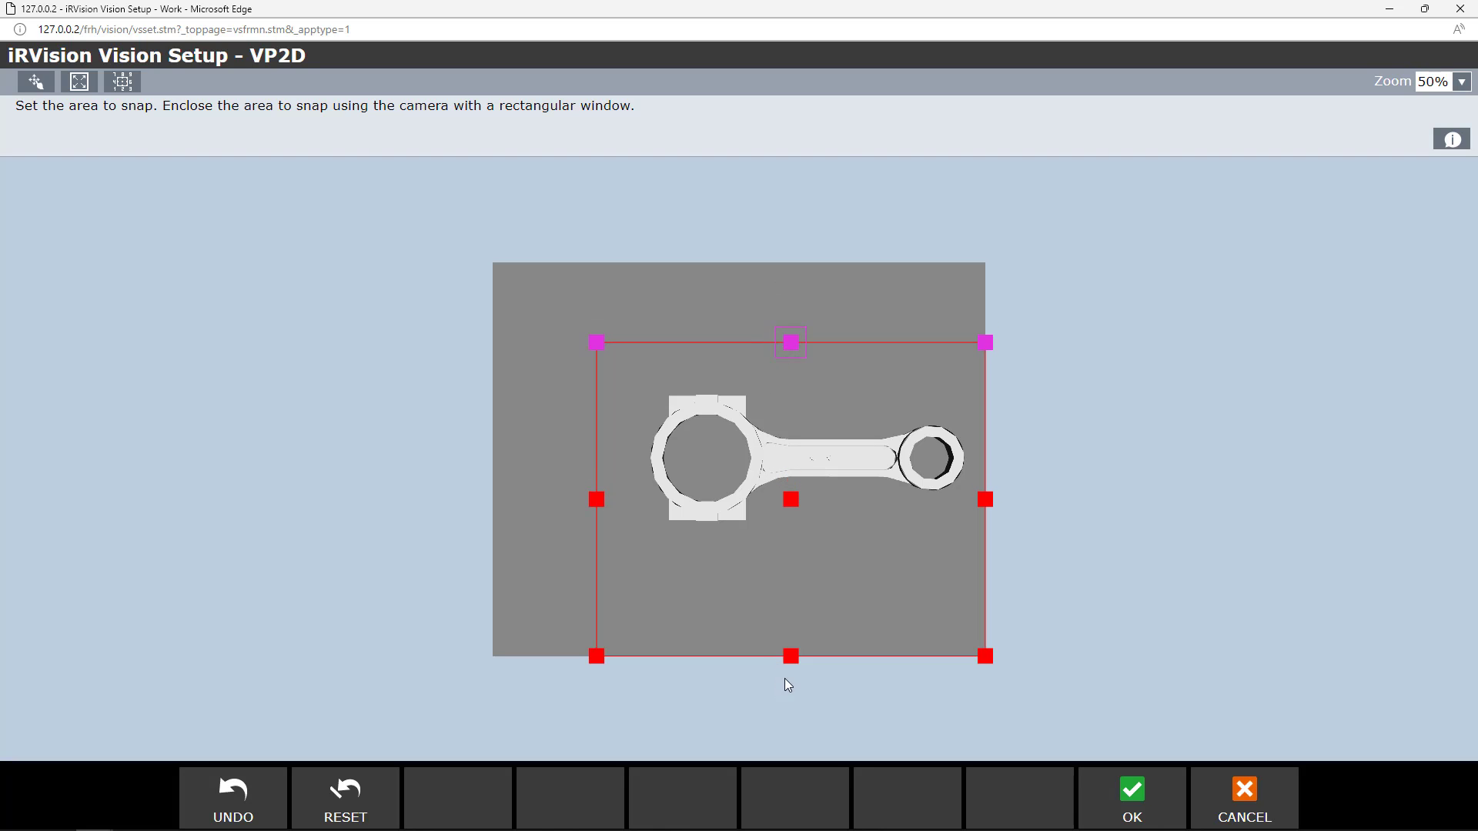
{"action": "left_click_drag", "start_coordinate": [792, 657], "coordinate": [821, 557]}
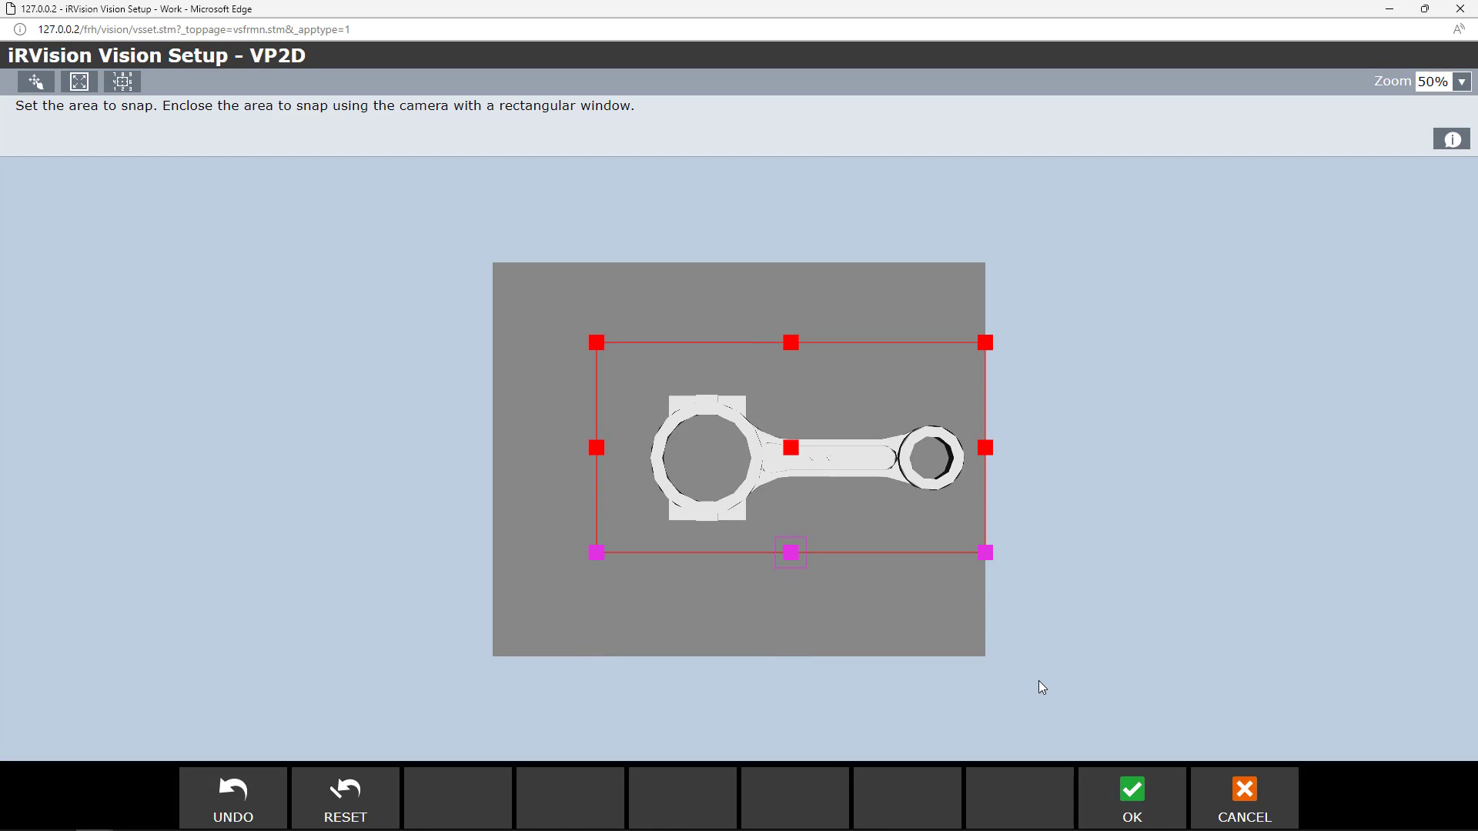
{"action": "left_click", "coordinate": [1132, 801]}
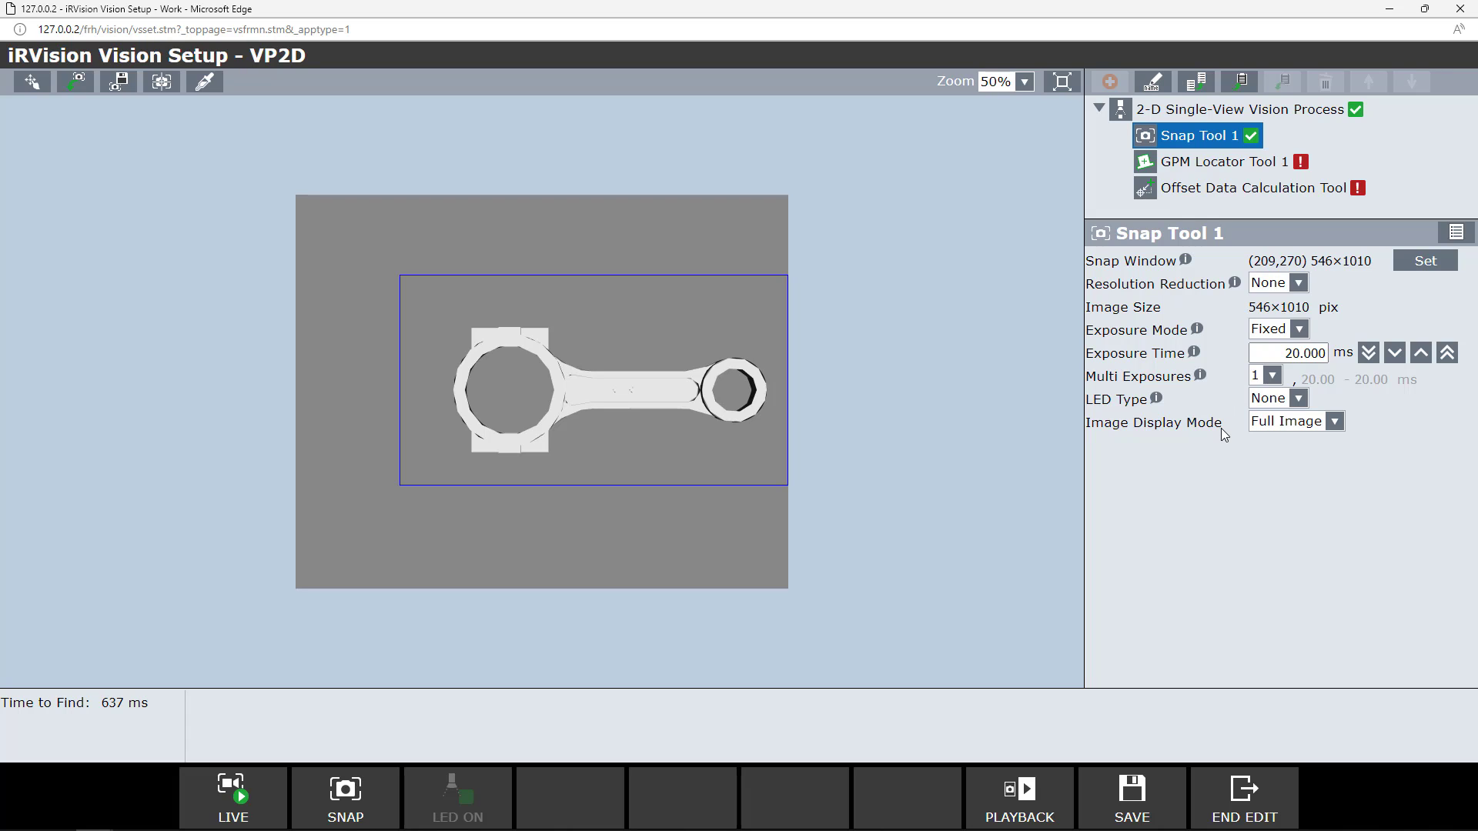
Step: Teach the GPM Locator Tool 1 model with a rectangular window enclosing the whole connecting rod
{"action": "left_click", "coordinate": [1251, 164]}
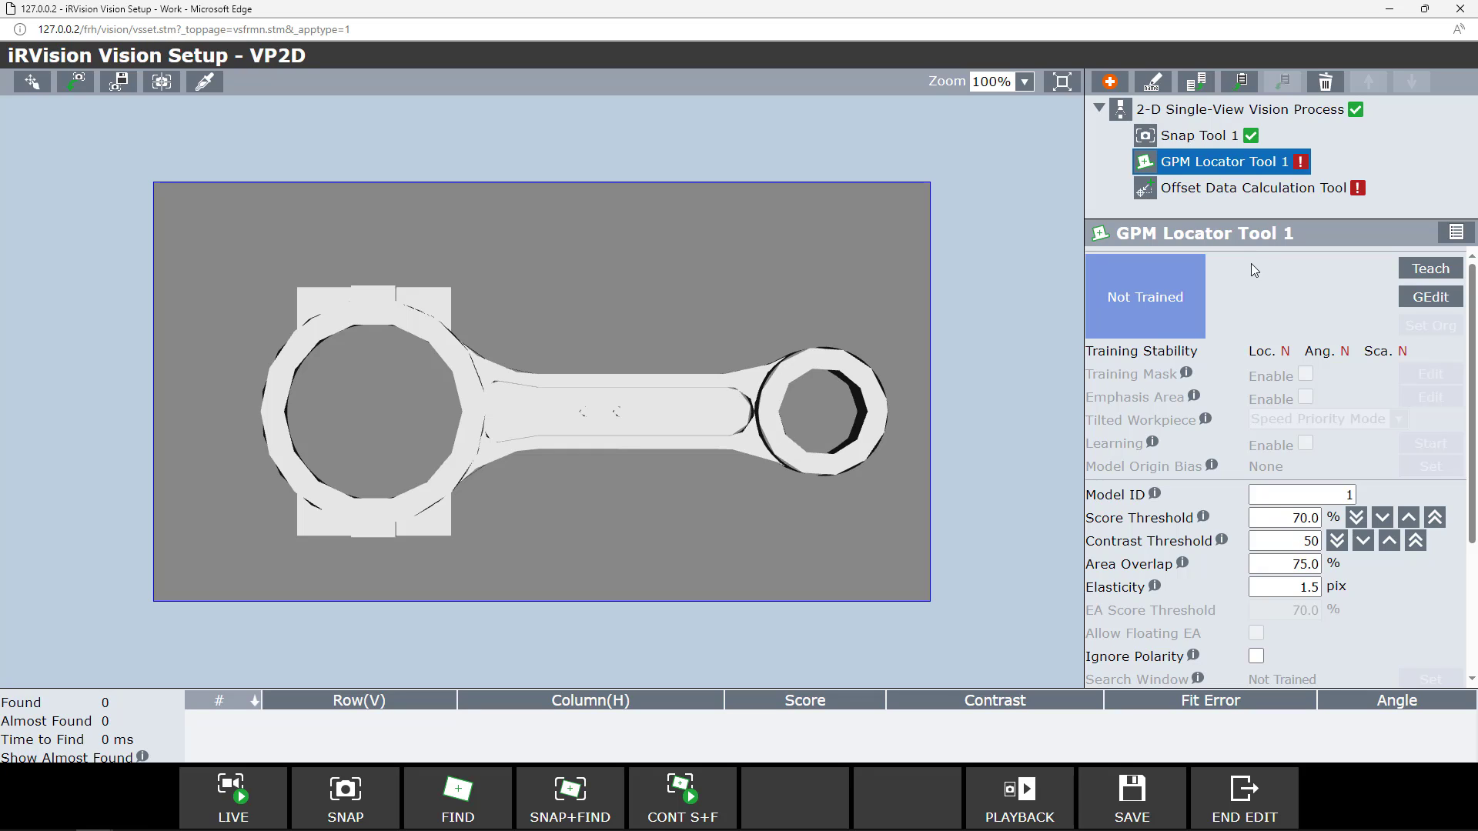
{"action": "left_click", "coordinate": [1426, 271]}
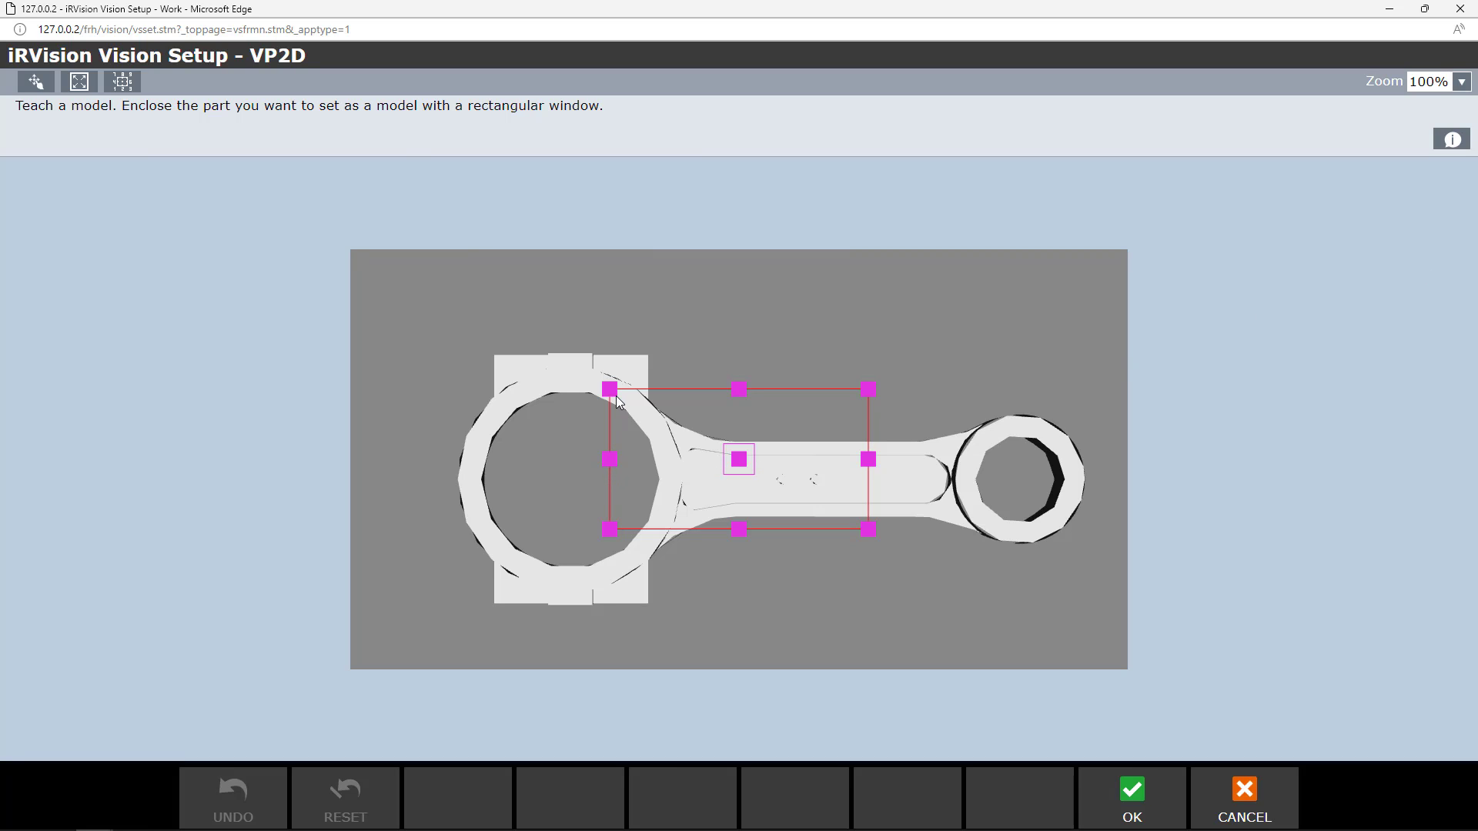
{"action": "left_click_drag", "start_coordinate": [611, 391], "coordinate": [443, 342]}
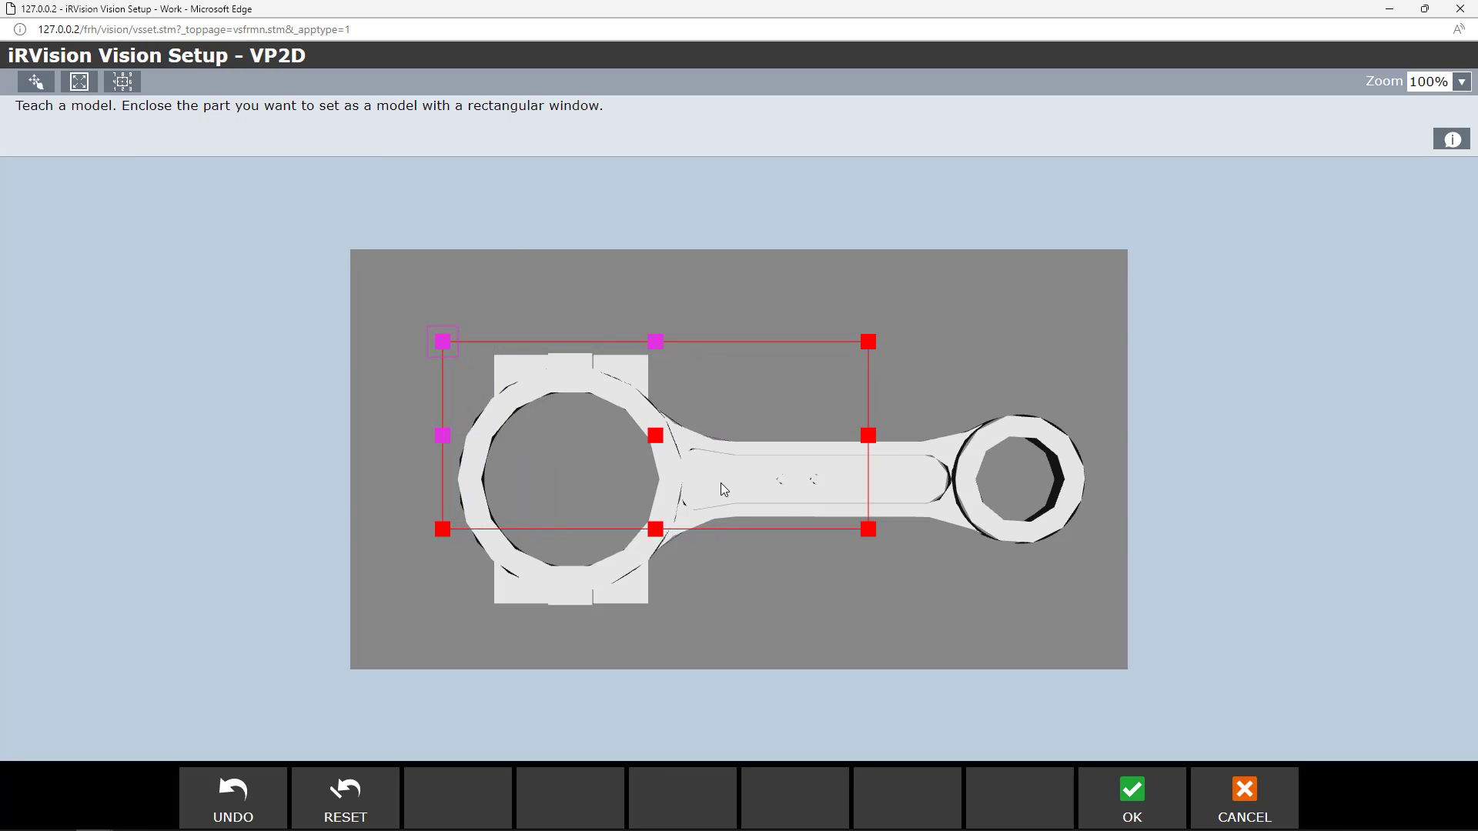
{"action": "left_click_drag", "start_coordinate": [869, 530], "coordinate": [1104, 643]}
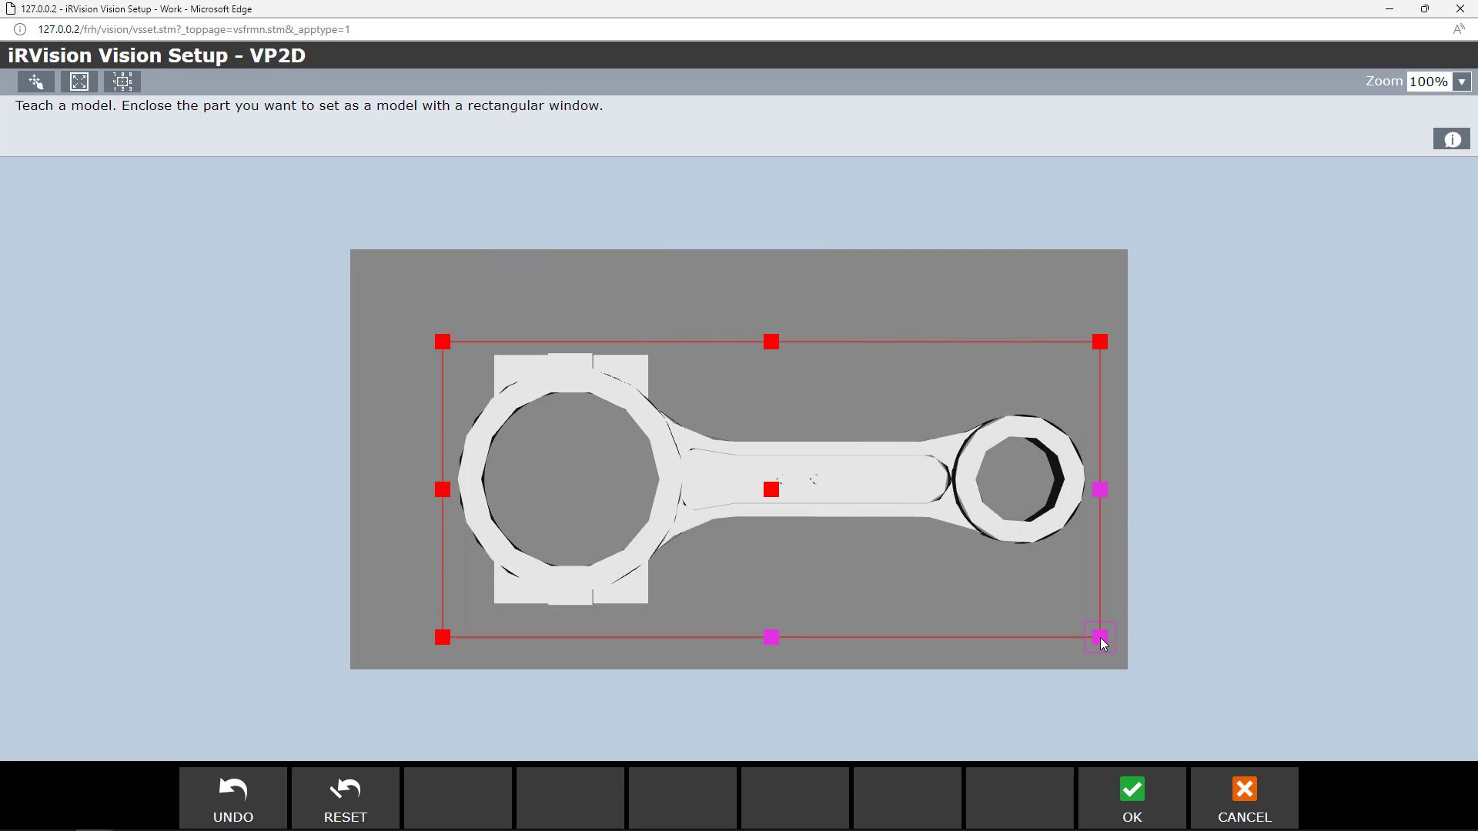
{"action": "left_click", "coordinate": [1133, 796]}
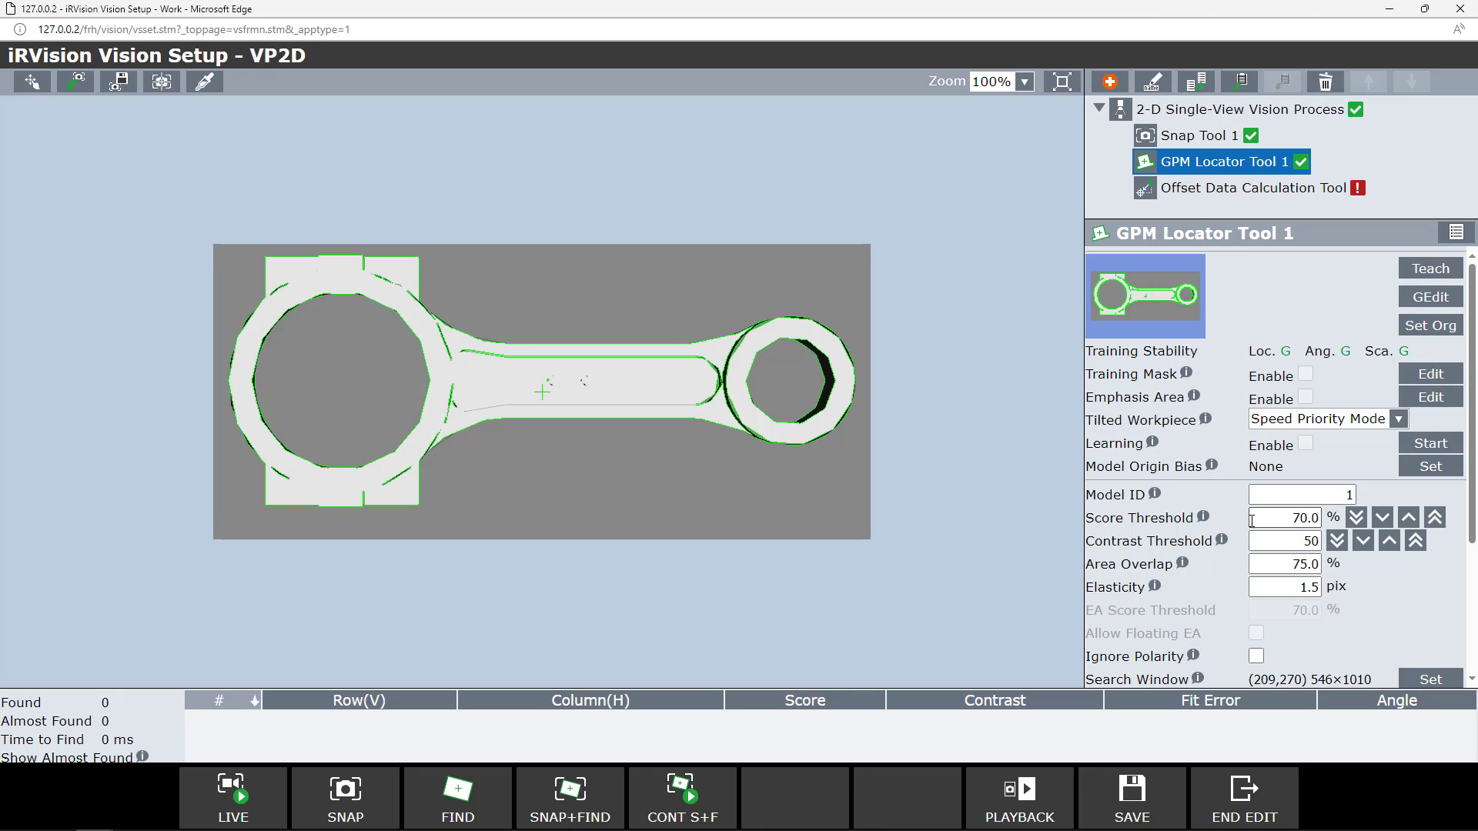
Step: Move the GPM Locator Tool 1 model origin onto the small mark near the middle of the rod's shank and accept it
{"action": "scroll", "coordinate": [1319, 635], "scroll_direction": "down", "scroll_amount": 3}
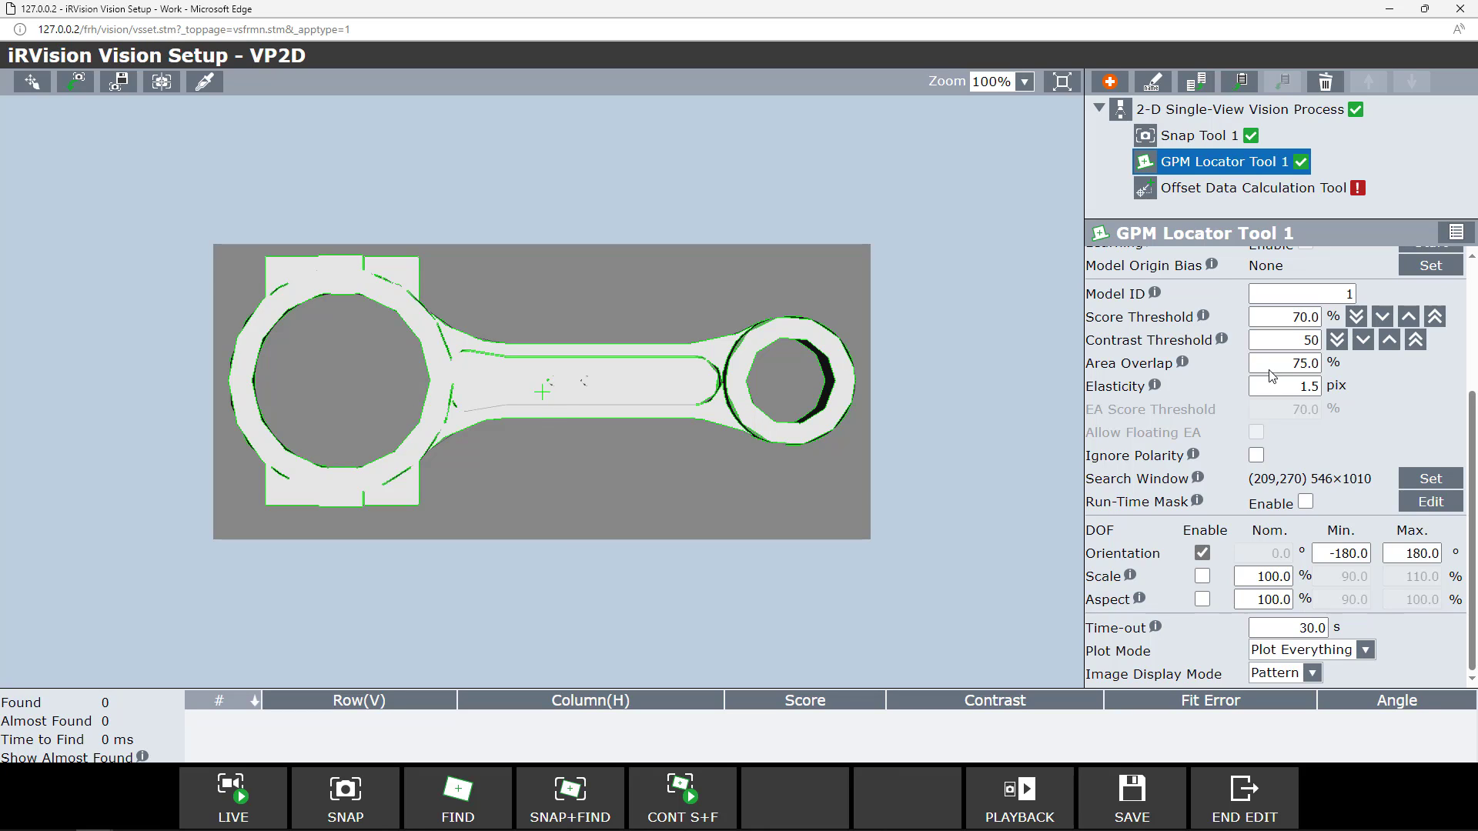
{"action": "scroll", "coordinate": [1301, 375], "scroll_direction": "up", "scroll_amount": 3}
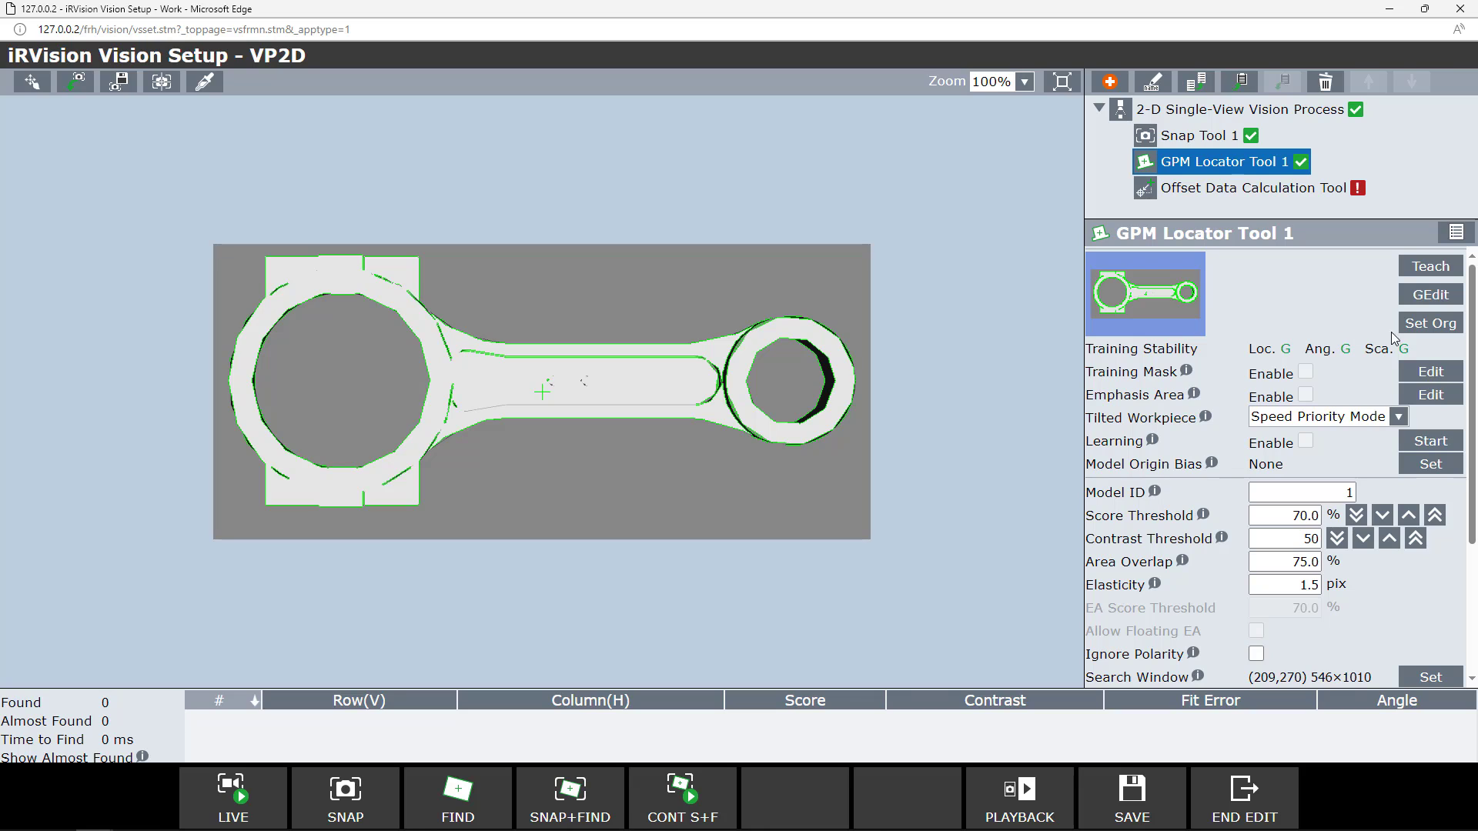
{"action": "left_click", "coordinate": [1416, 329]}
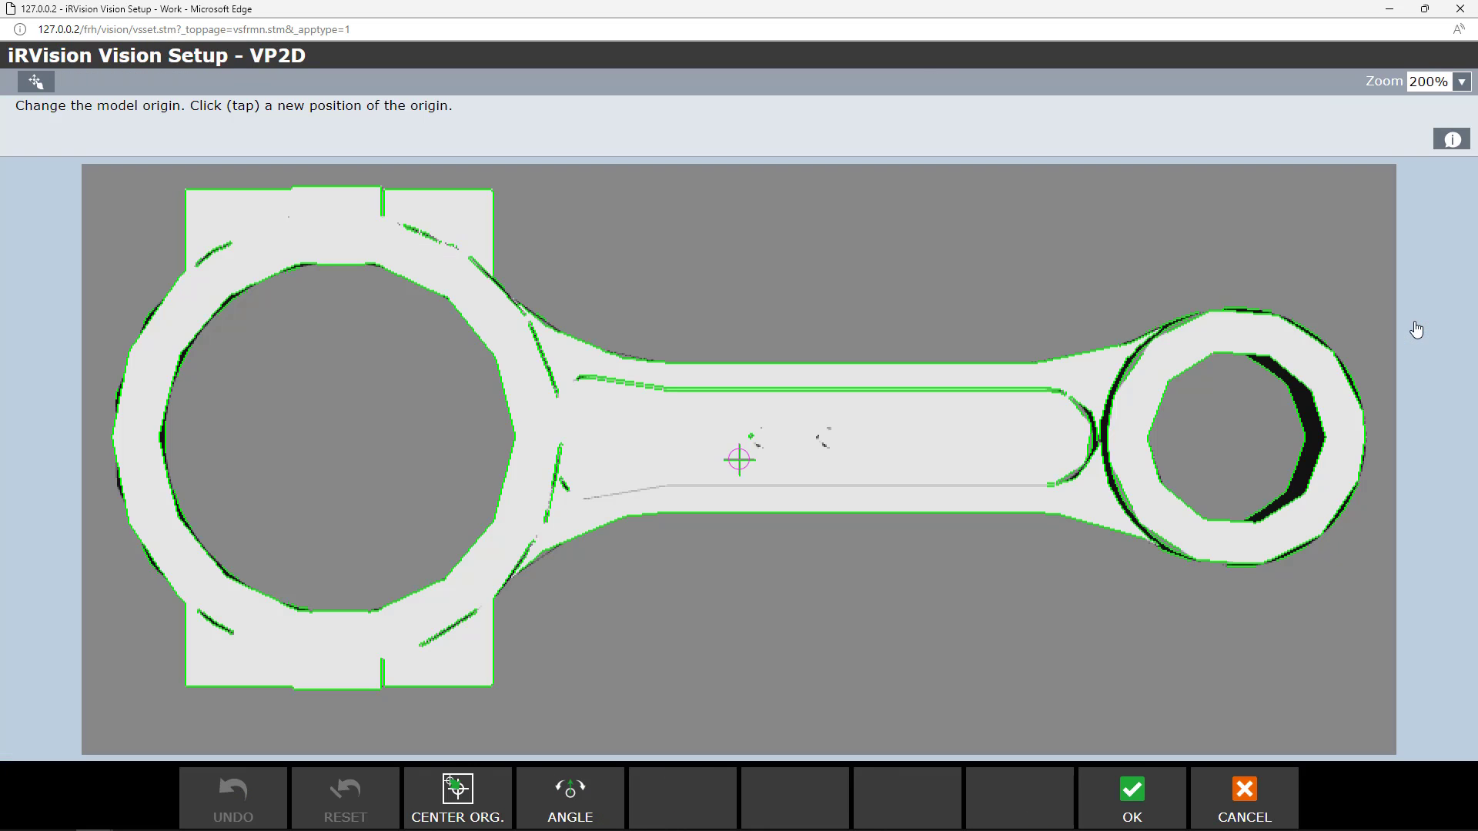
{"action": "left_click", "coordinate": [744, 460]}
{"action": "left_click_drag", "start_coordinate": [745, 461], "coordinate": [764, 438]}
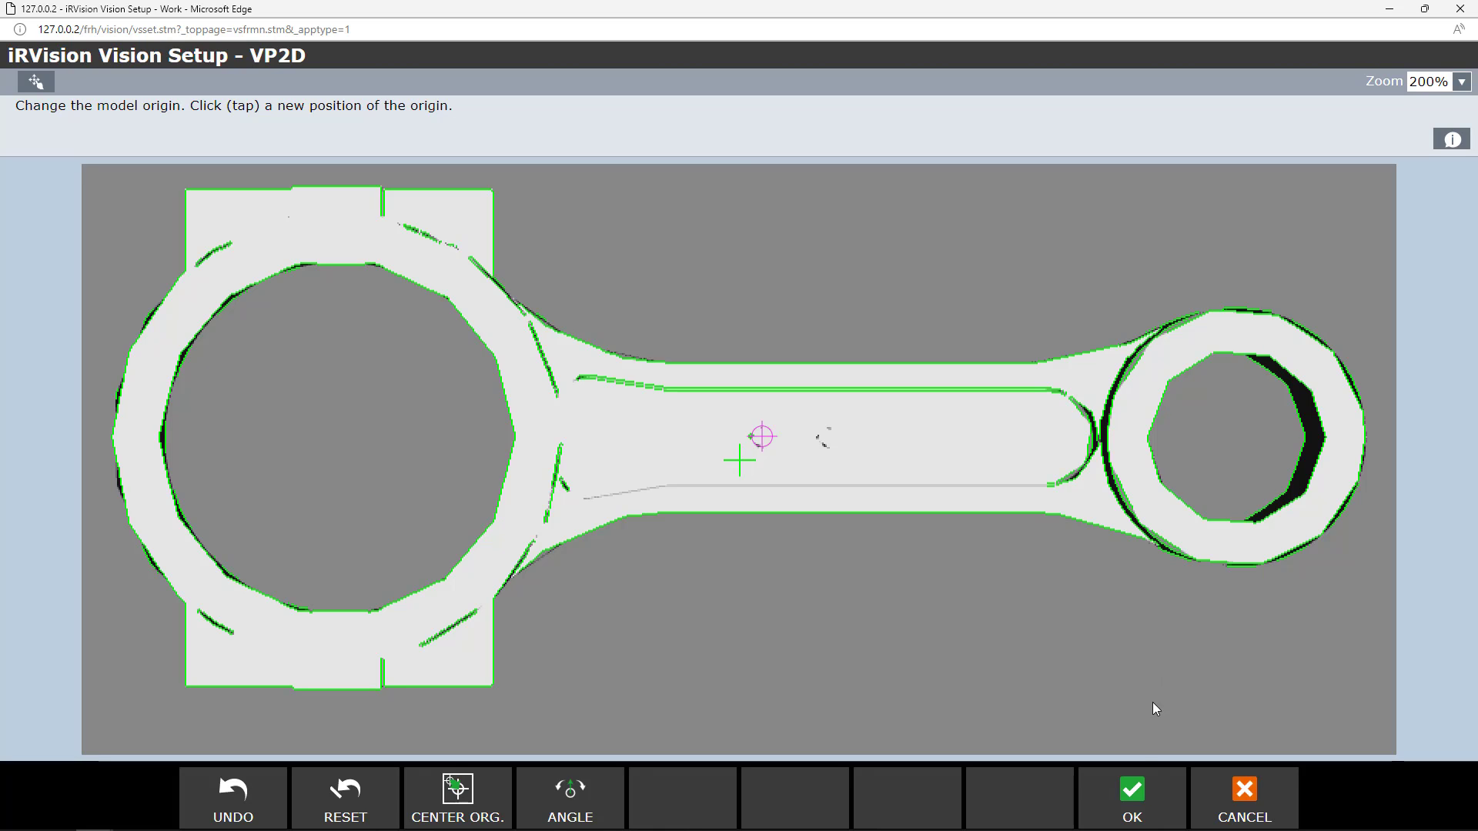
{"action": "left_click", "coordinate": [1139, 795]}
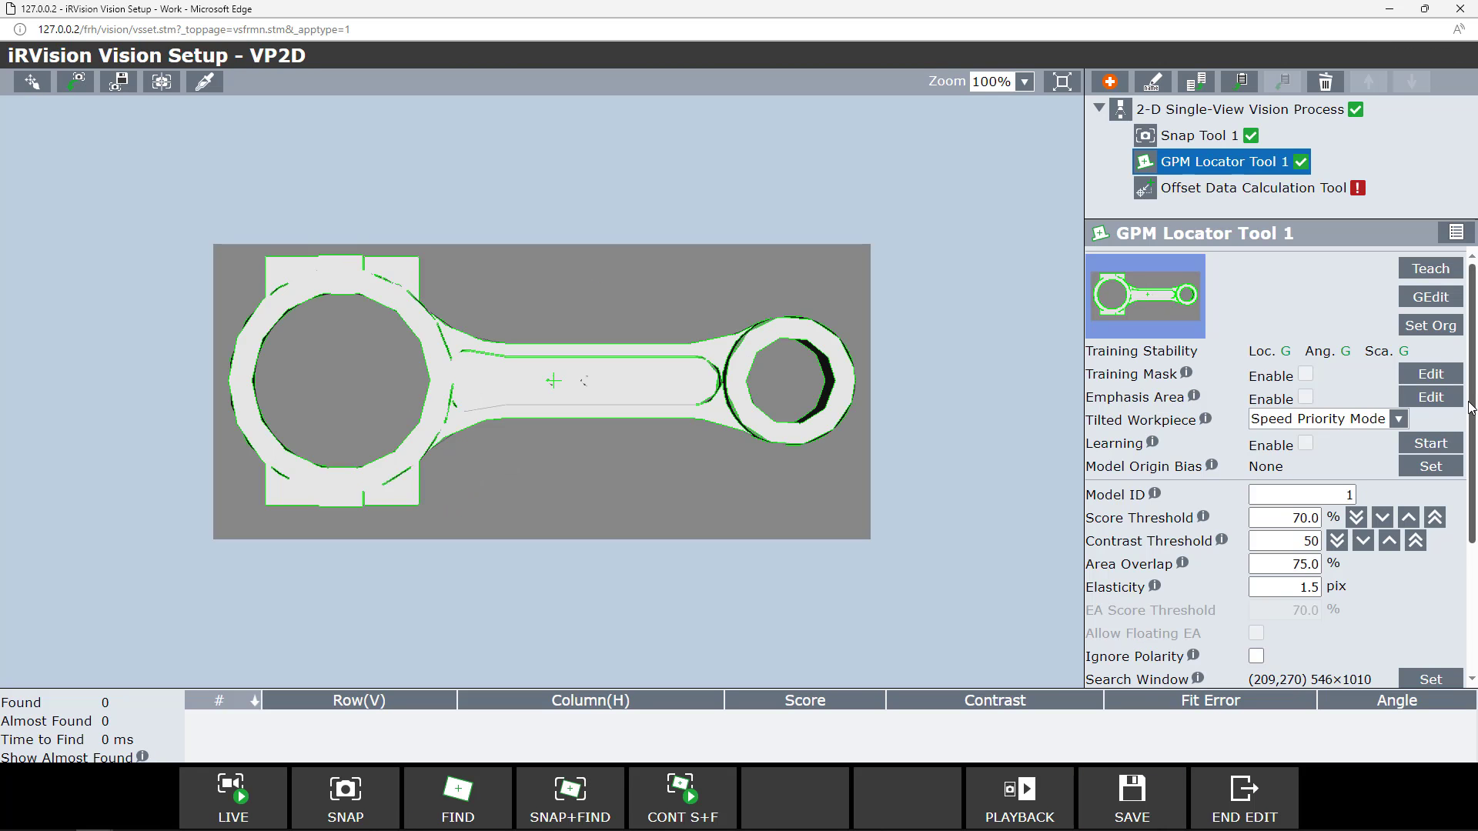
Step: Look through the remaining GPM Locator Tool 1 parameters and open the Offset Data Calculation Tool settings
{"action": "left_click_drag", "start_coordinate": [1471, 400], "coordinate": [1446, 472]}
{"action": "scroll", "coordinate": [1446, 473], "scroll_direction": "down", "scroll_amount": 3}
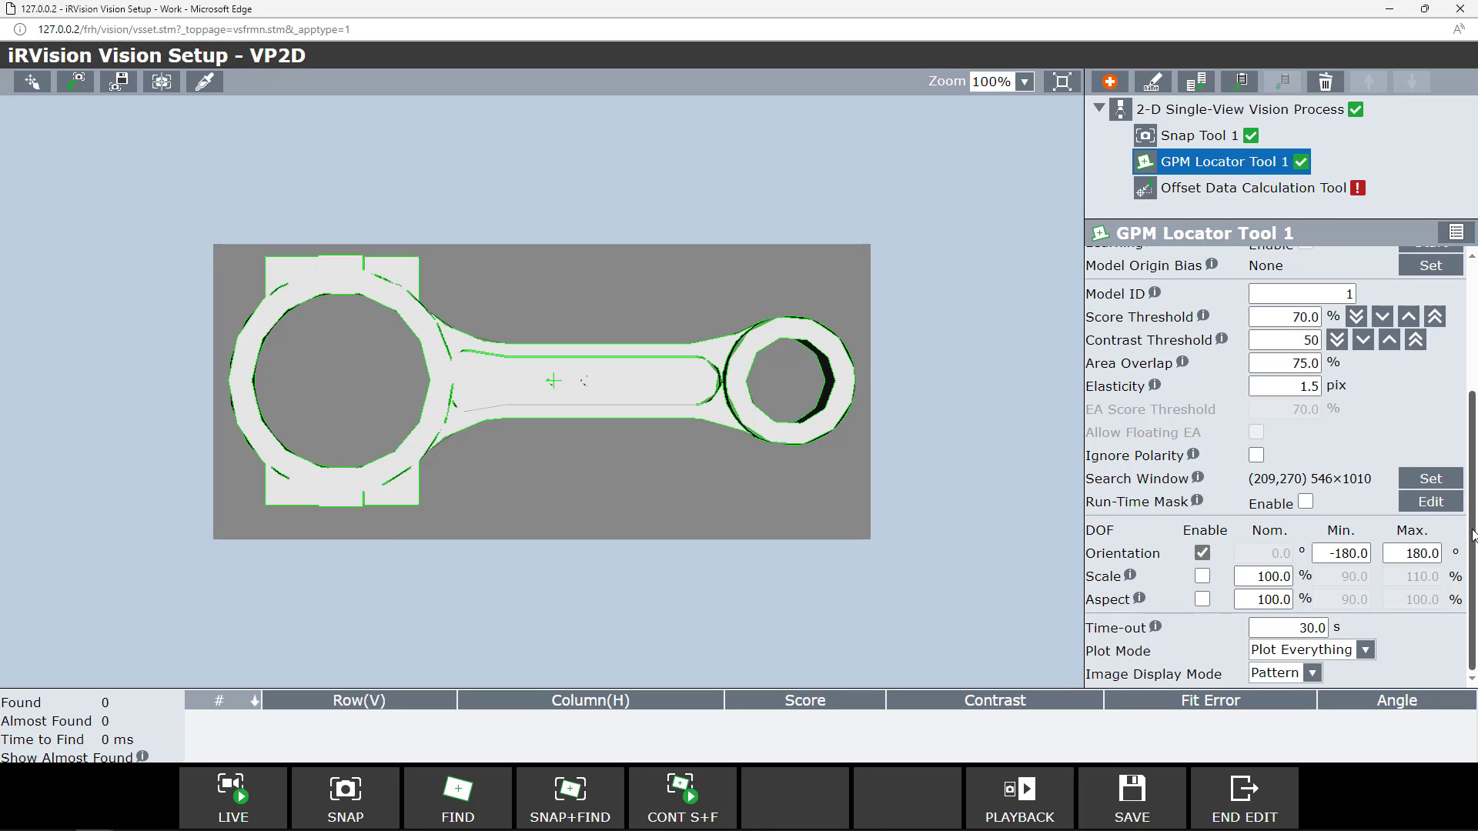
{"action": "left_click", "coordinate": [1271, 191]}
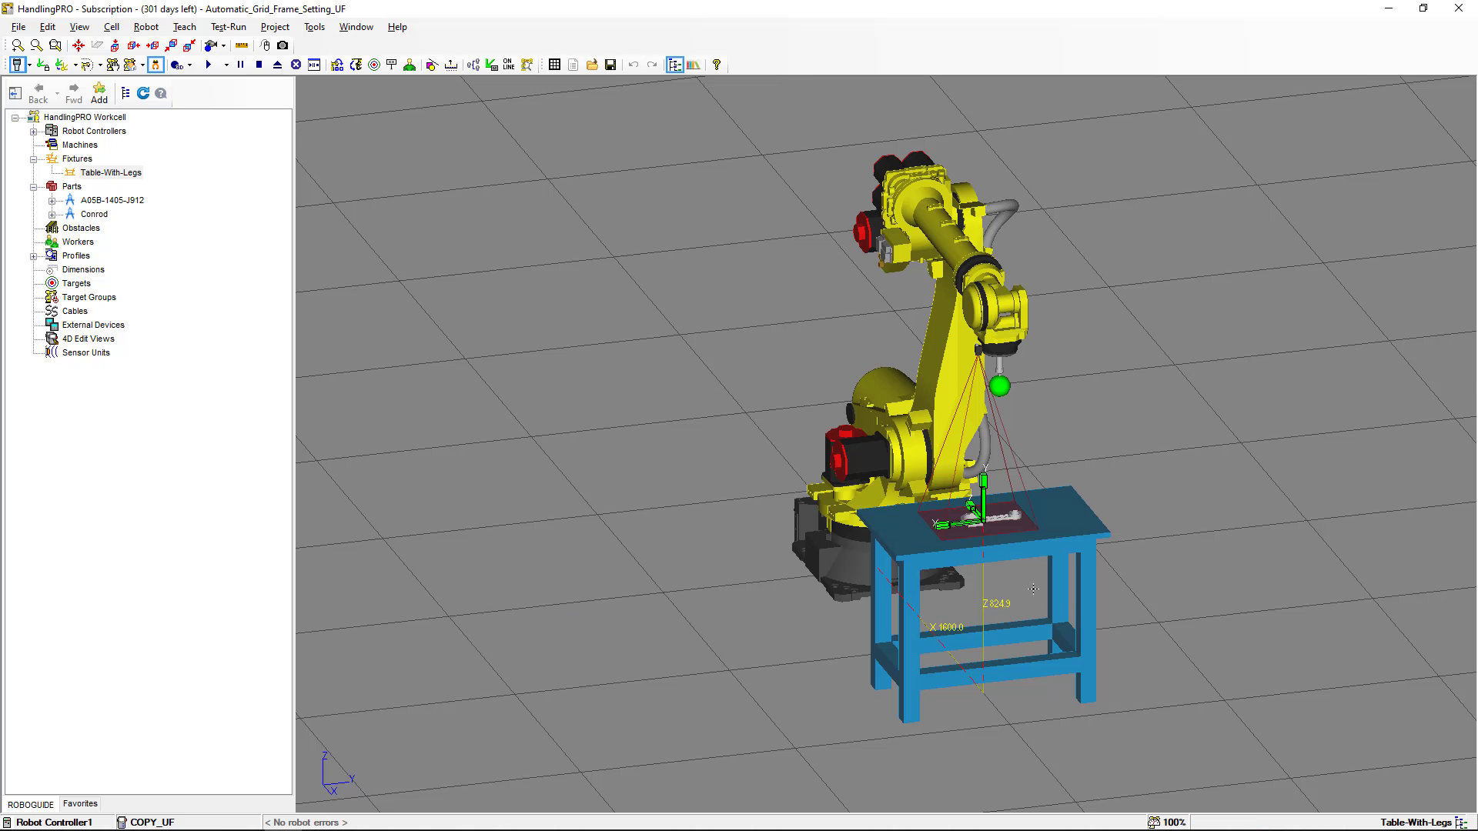
Step: Switch to the HandlingPRO workcell and measure the Conrod's vertical height at its large ring
{"action": "scroll", "coordinate": [1029, 584], "scroll_direction": "up", "scroll_amount": 3}
{"action": "scroll", "coordinate": [1029, 584], "scroll_direction": "up", "scroll_amount": 5}
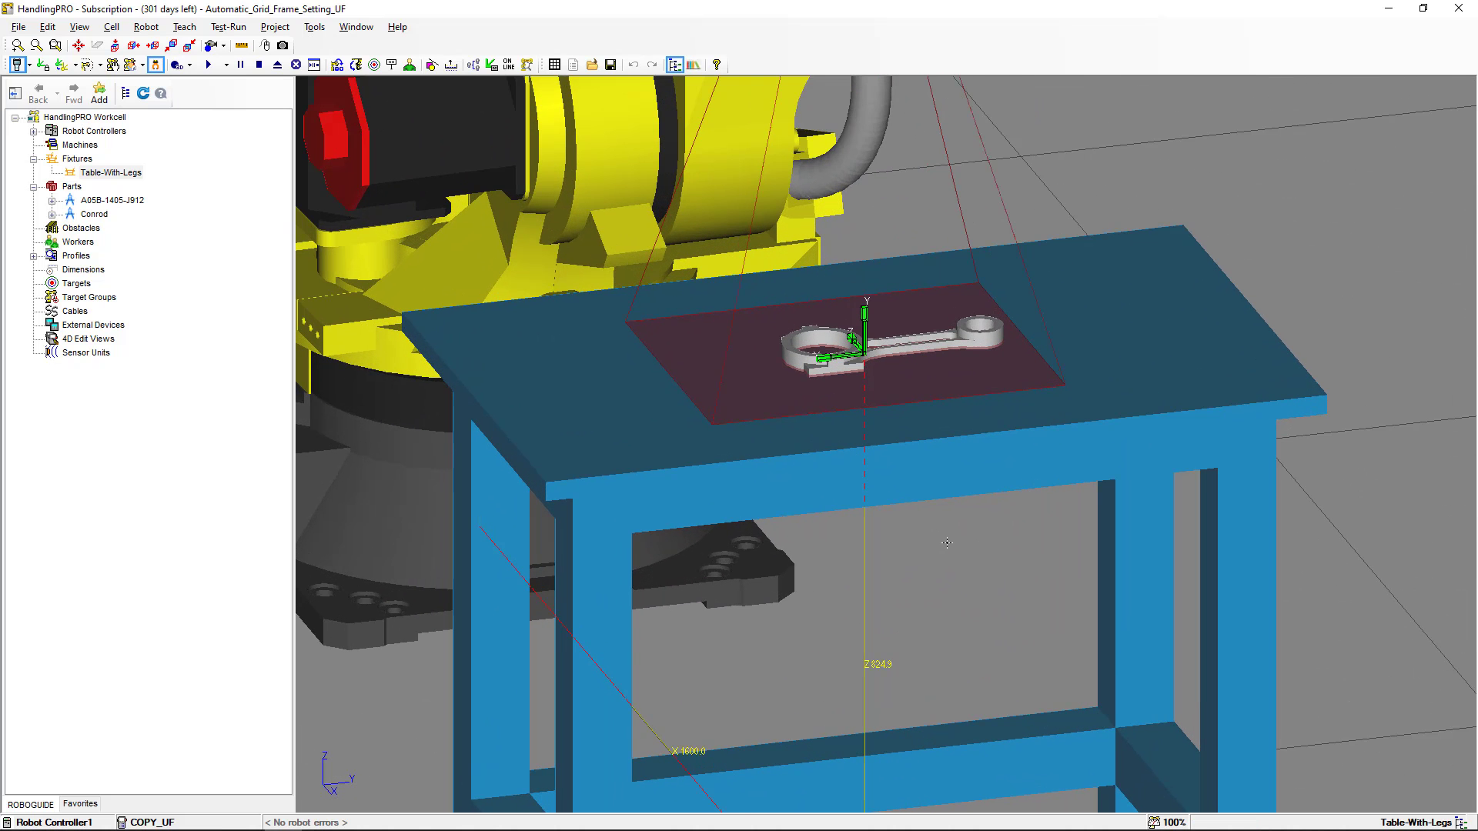
{"action": "right_click_drag", "start_coordinate": [947, 543], "coordinate": [898, 428]}
{"action": "scroll", "coordinate": [884, 394], "scroll_direction": "up", "scroll_amount": 3}
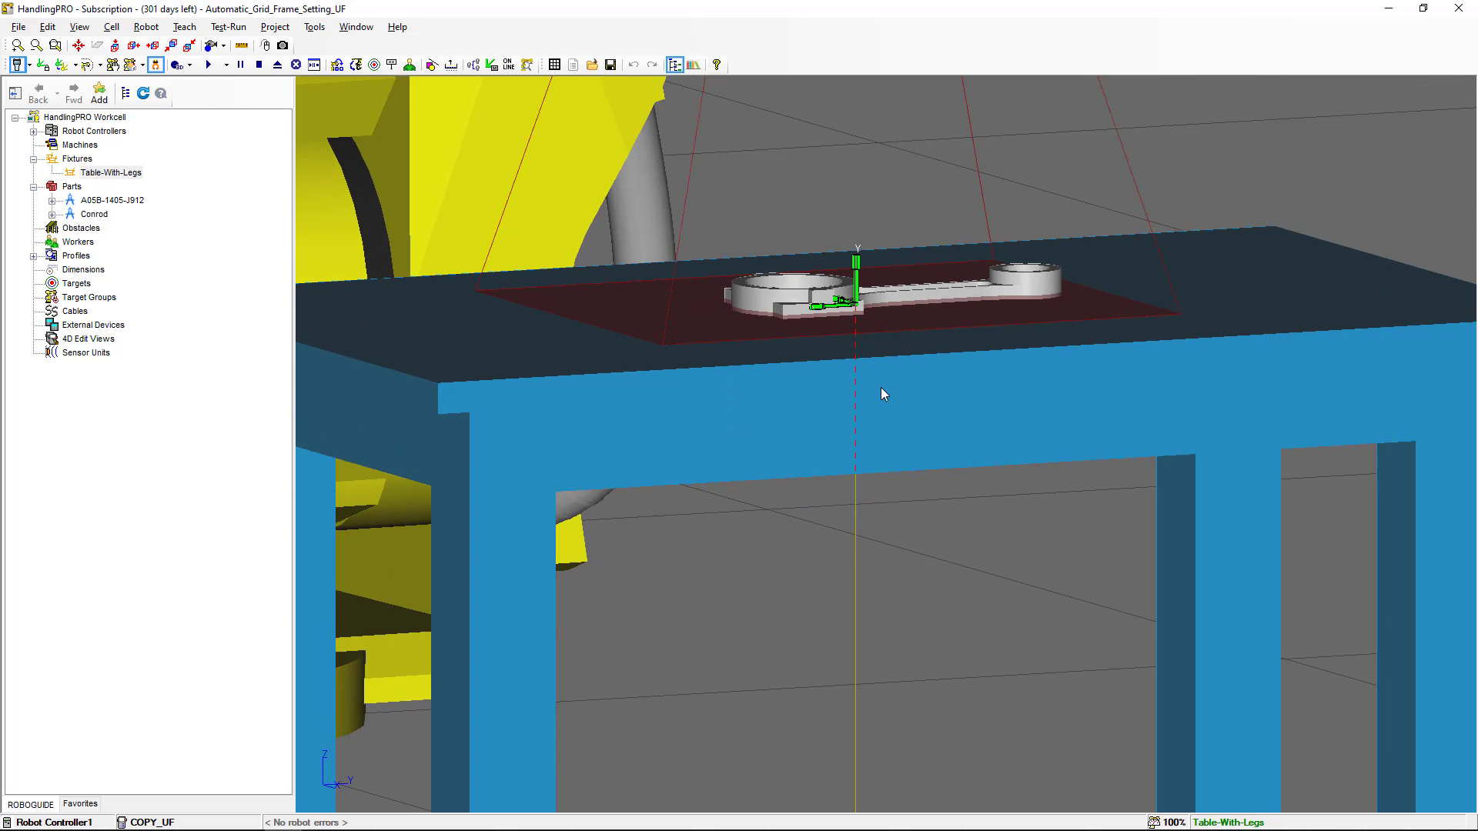
{"action": "scroll", "coordinate": [881, 387], "scroll_direction": "up", "scroll_amount": 2}
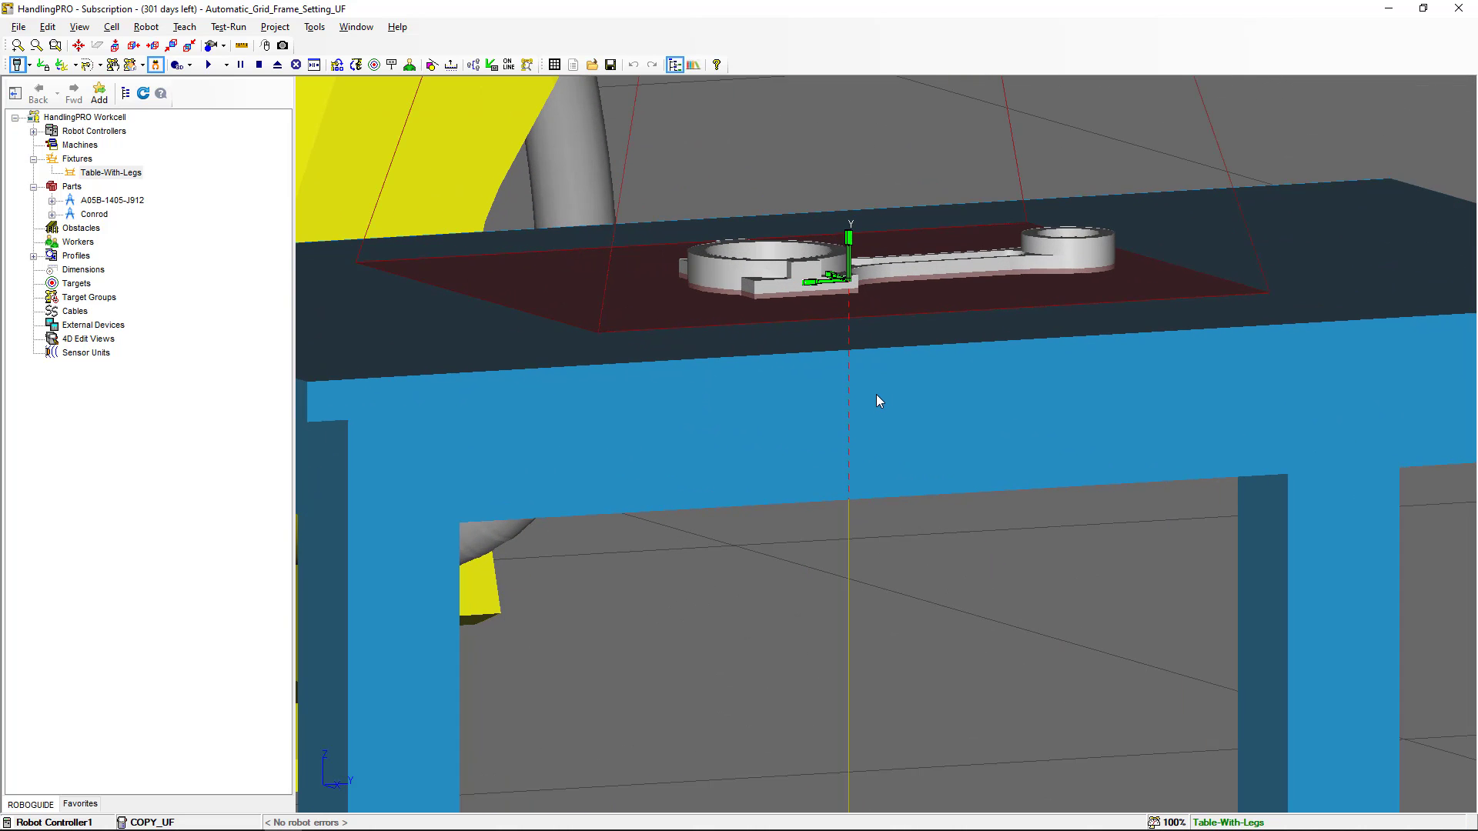
{"action": "left_click", "coordinate": [242, 47]}
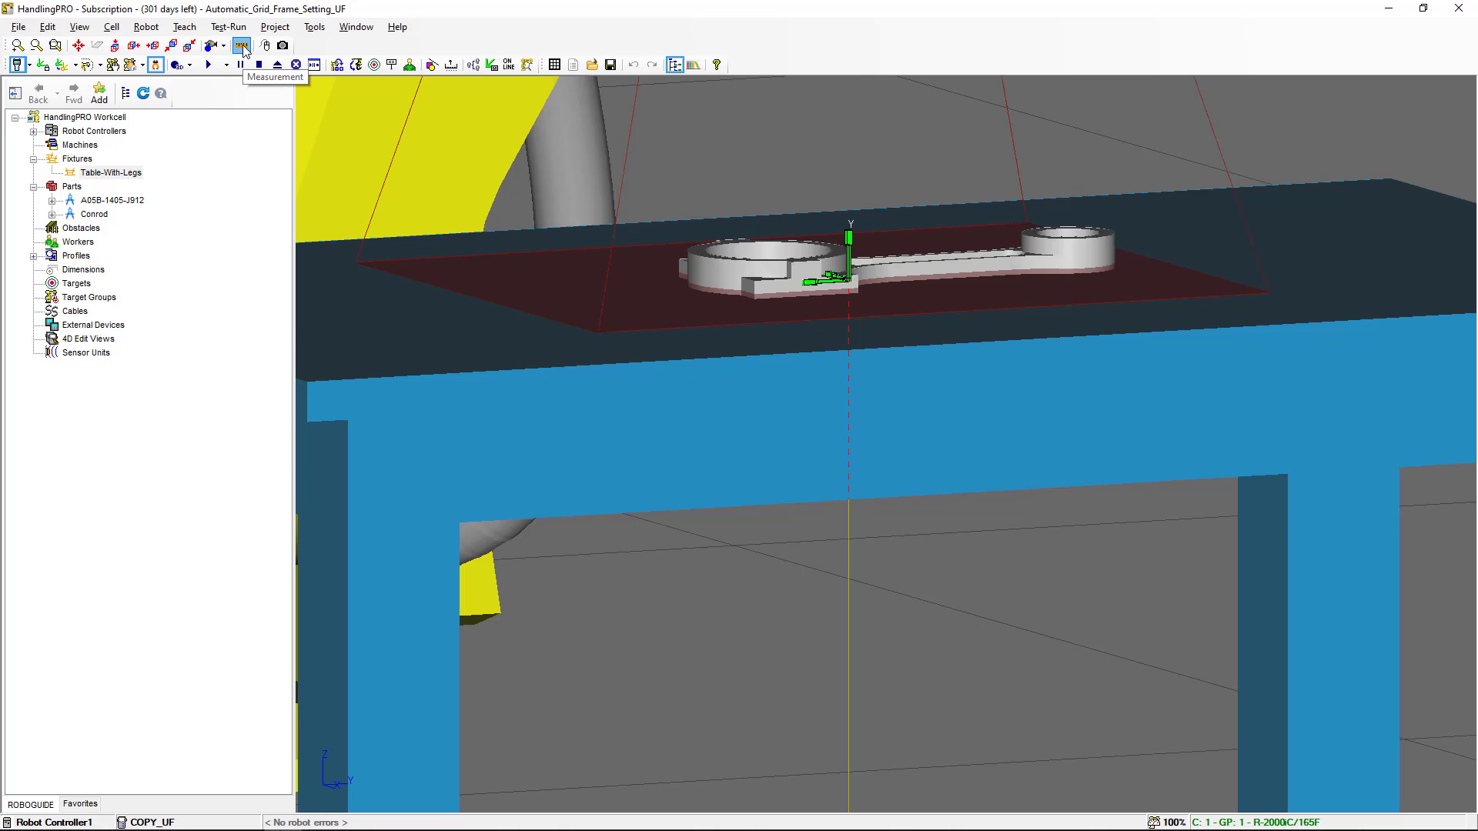
{"action": "left_click", "coordinate": [143, 422]}
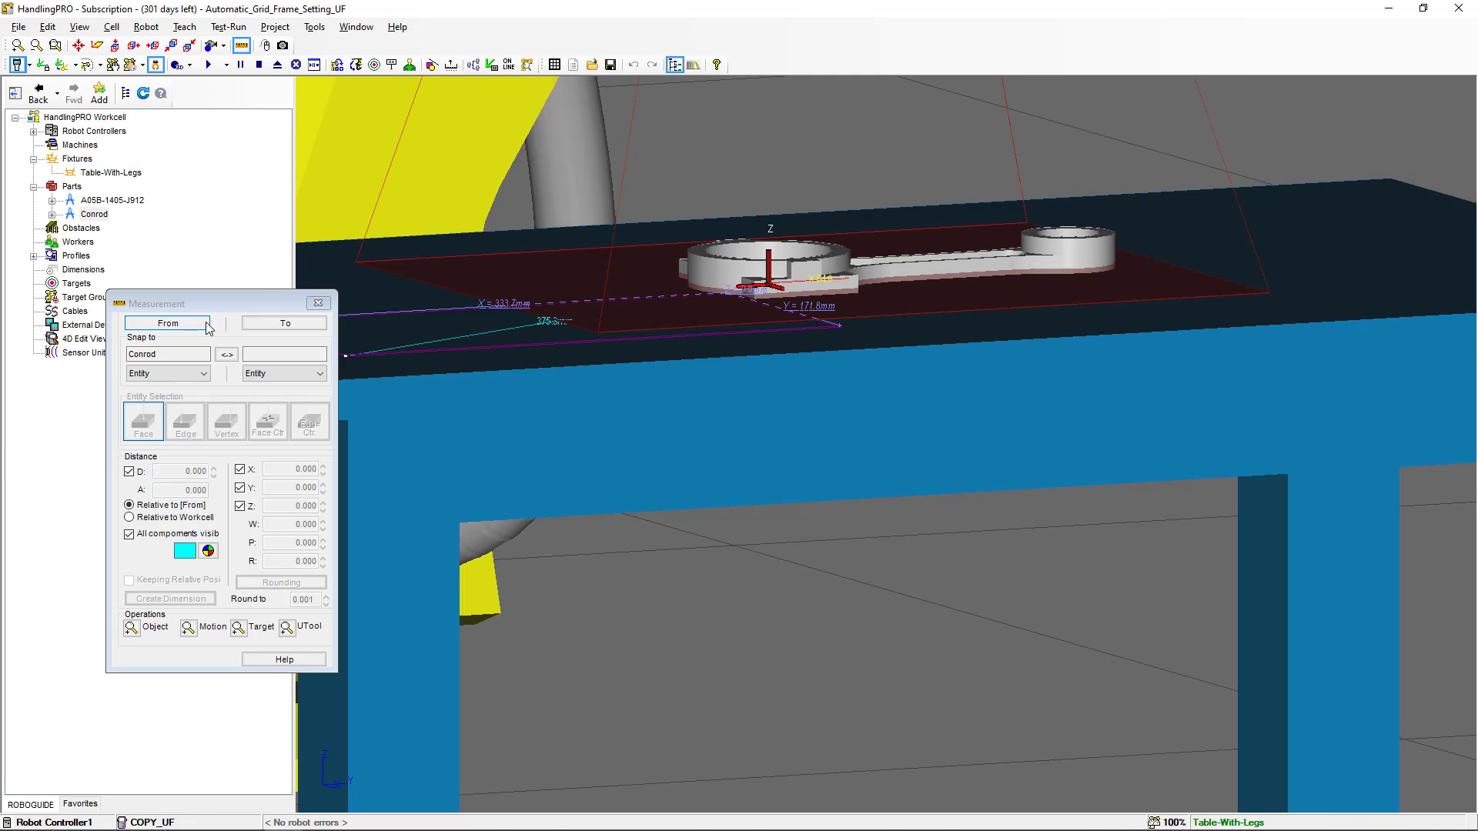
{"action": "left_click", "coordinate": [759, 265]}
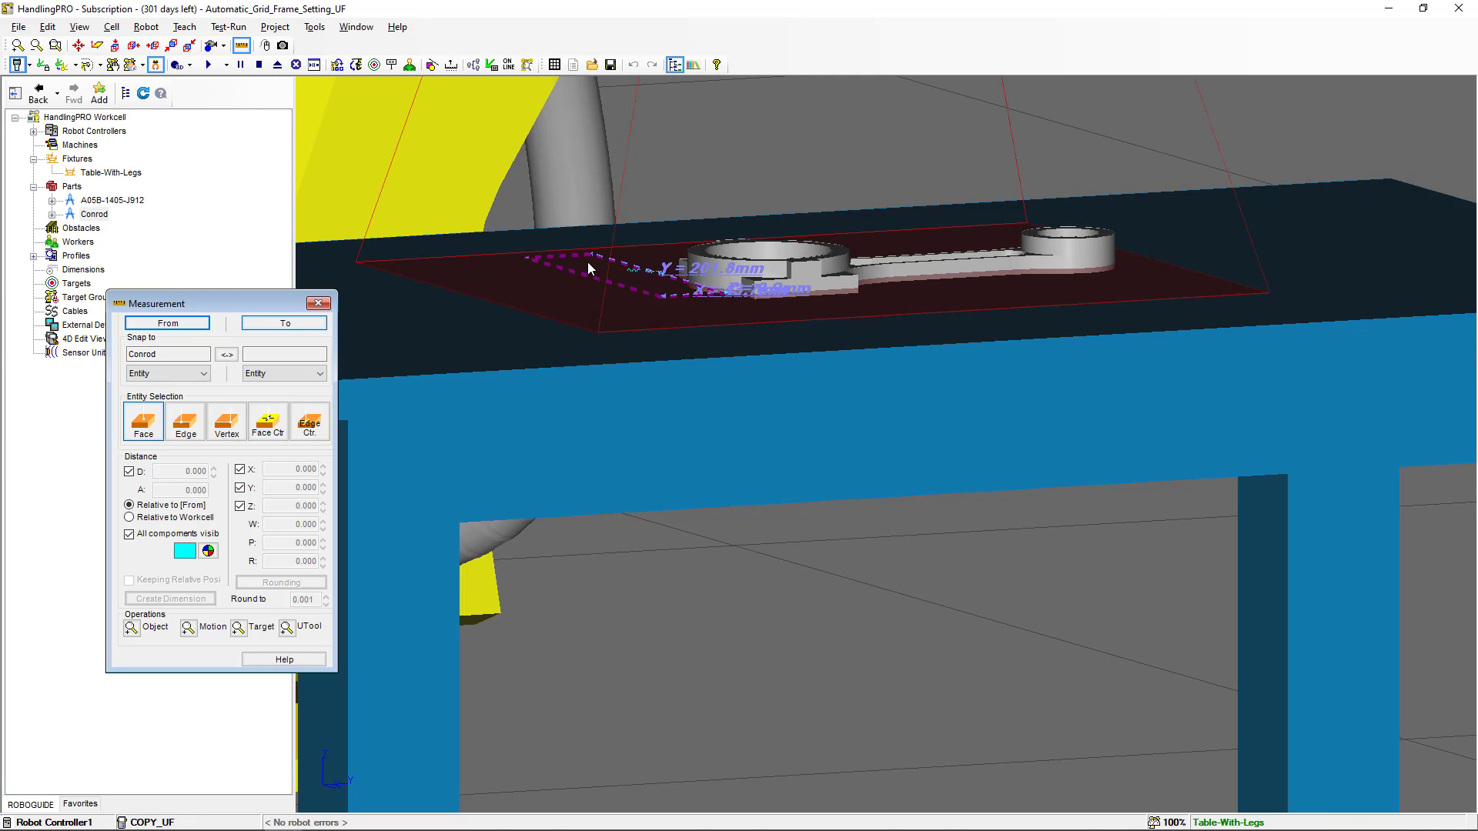
{"action": "left_click", "coordinate": [724, 262]}
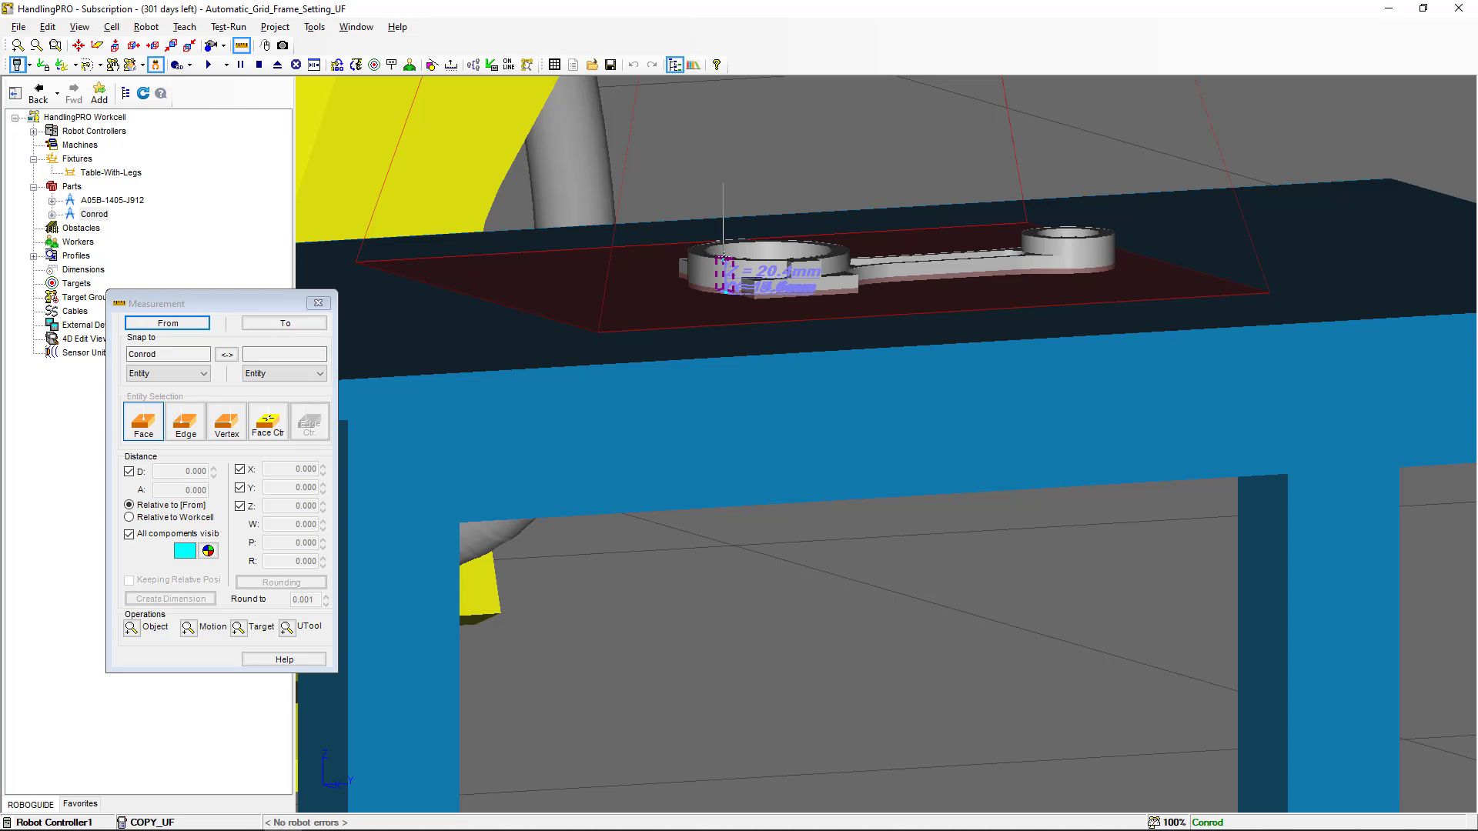
{"action": "scroll", "coordinate": [722, 263], "scroll_direction": "up", "scroll_amount": 5}
{"action": "scroll", "coordinate": [719, 265], "scroll_direction": "up", "scroll_amount": 4}
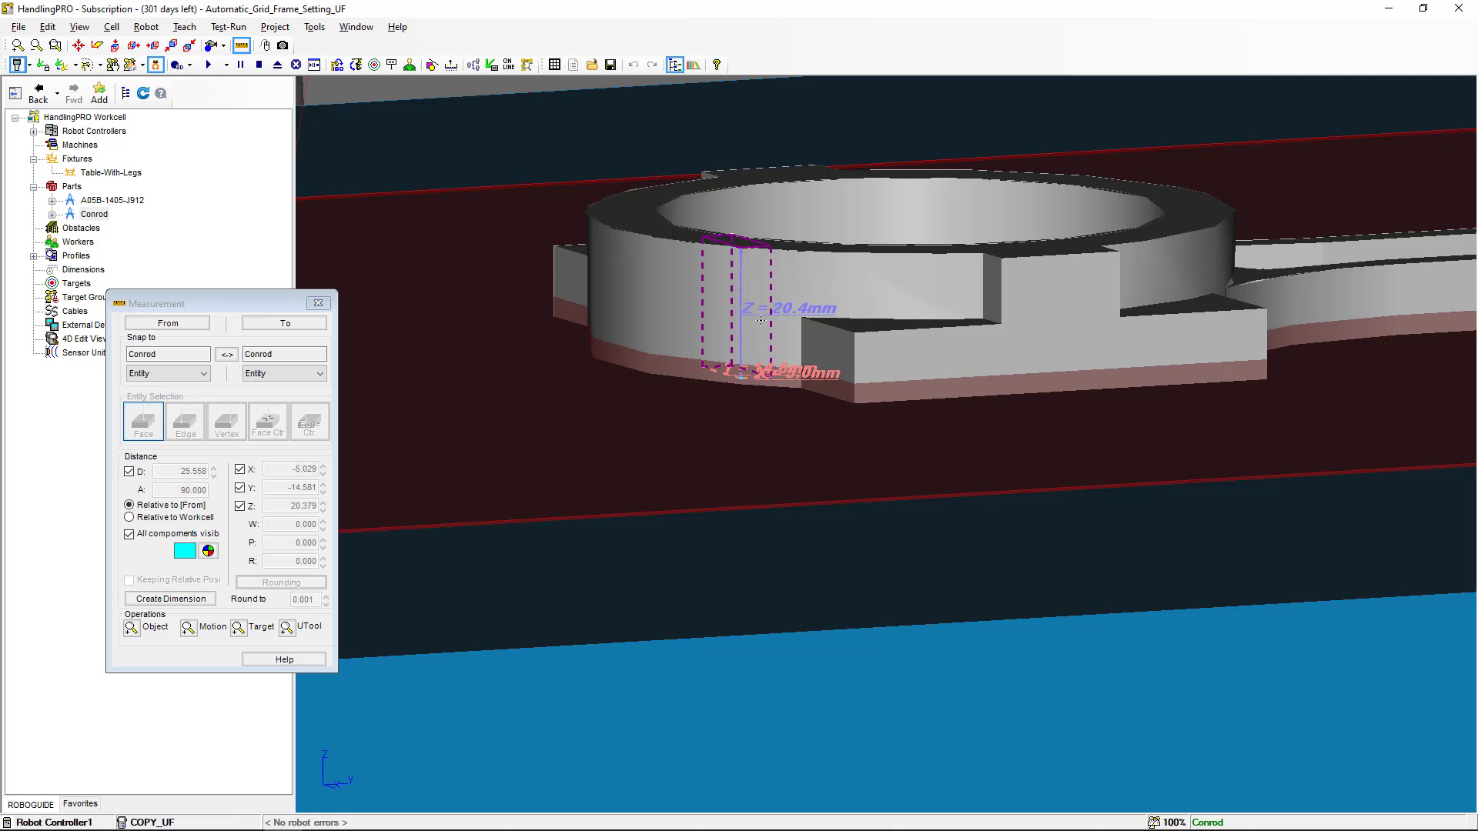
{"action": "scroll", "coordinate": [761, 321], "scroll_direction": "down", "scroll_amount": 8}
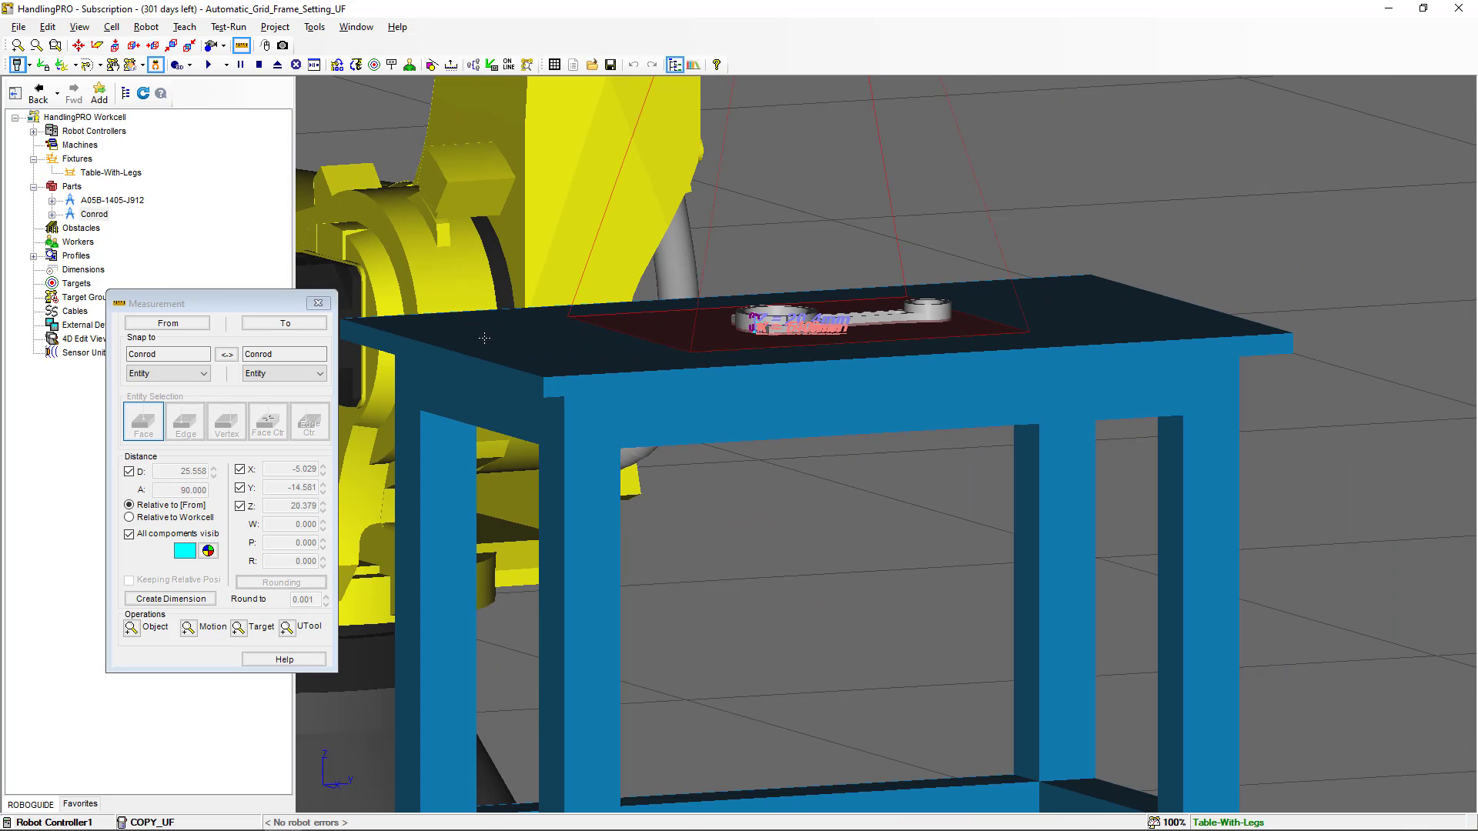
{"action": "left_click", "coordinate": [318, 302]}
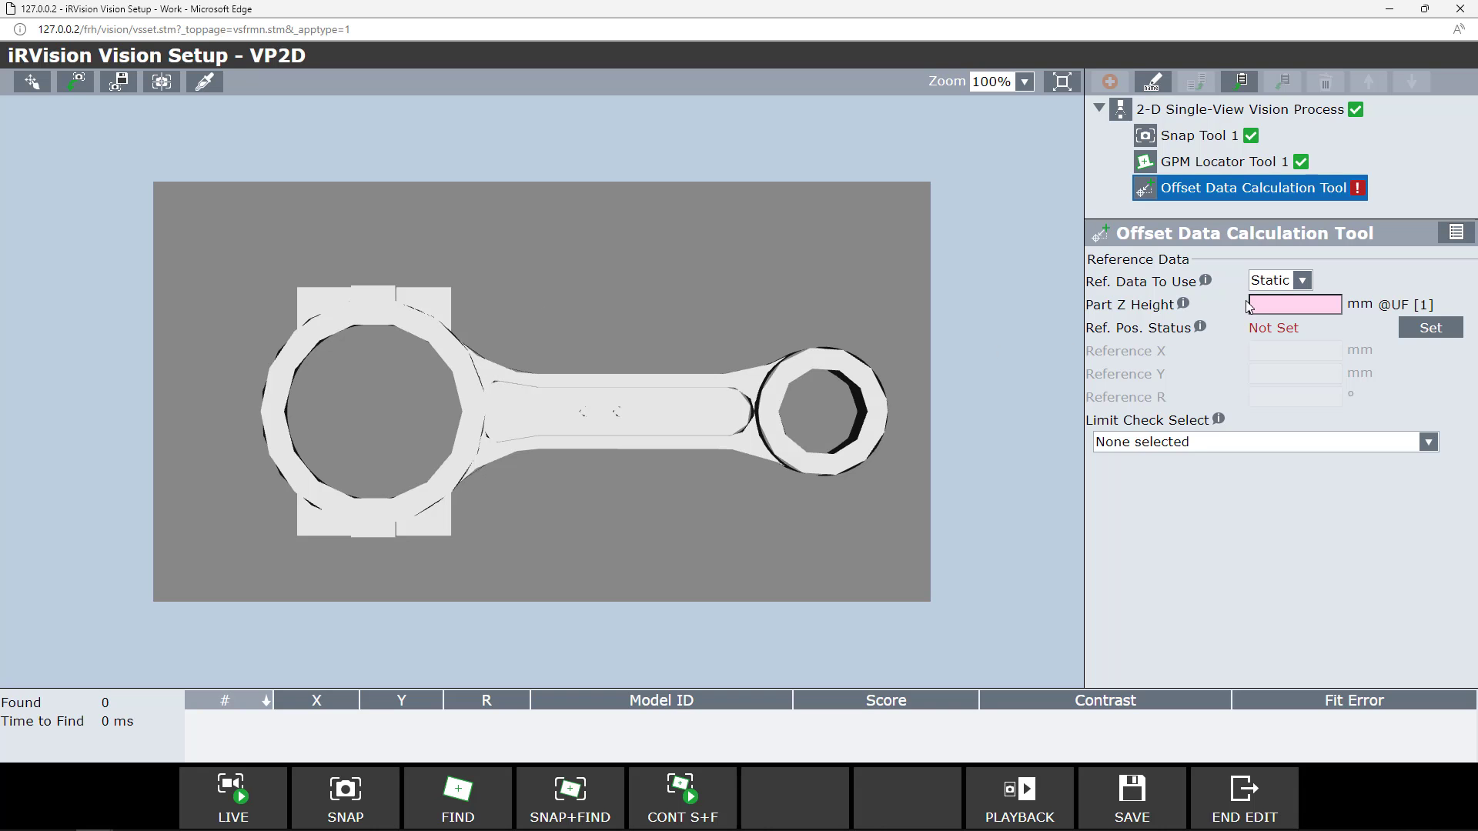
Step: Set the part Z height to 20 mm in VP2D's Offset Data Calculation Tool and set the reference position
{"action": "left_click", "coordinate": [1268, 302]}
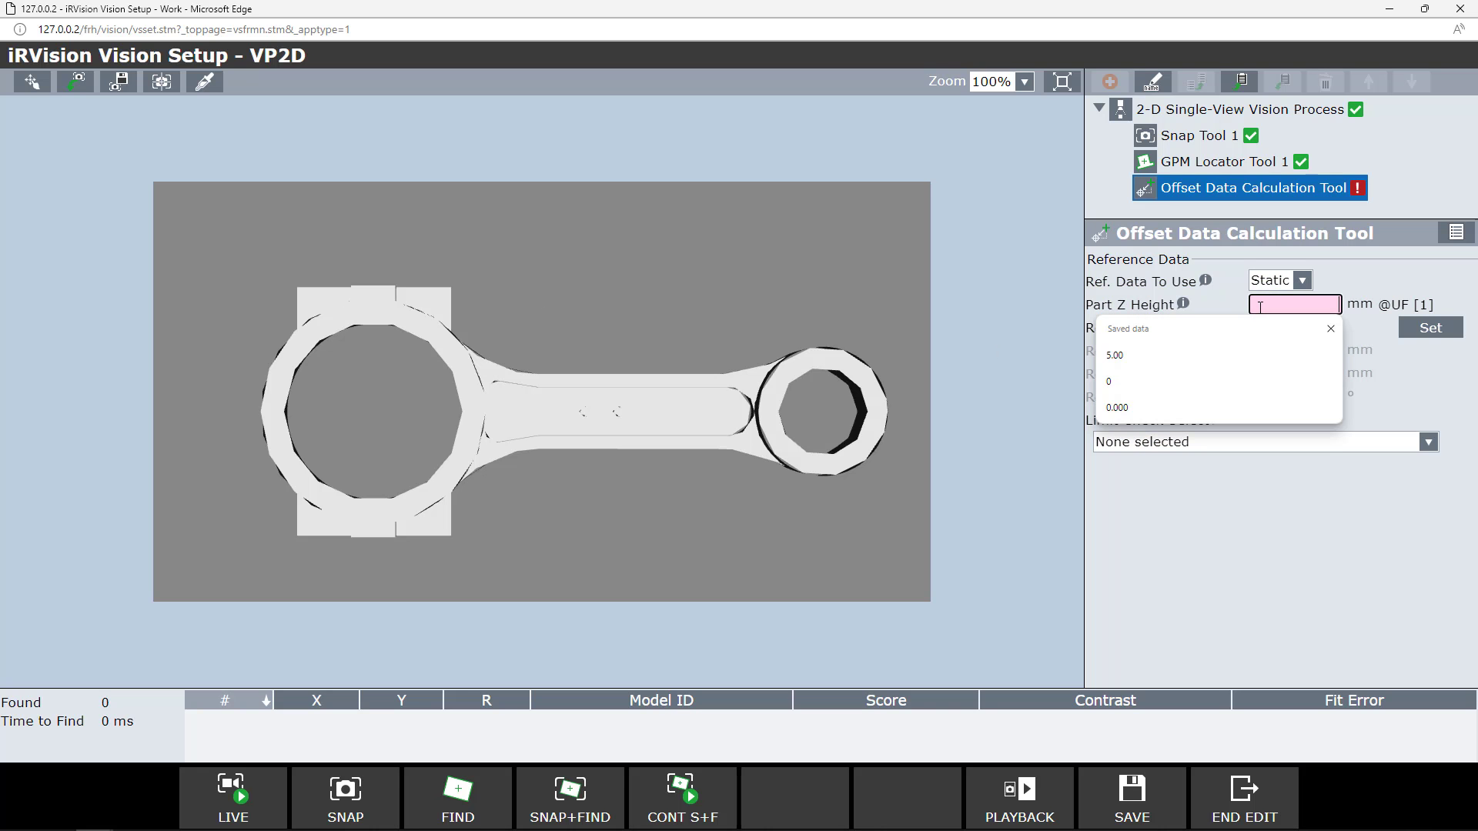
{"action": "type", "text": "20"}
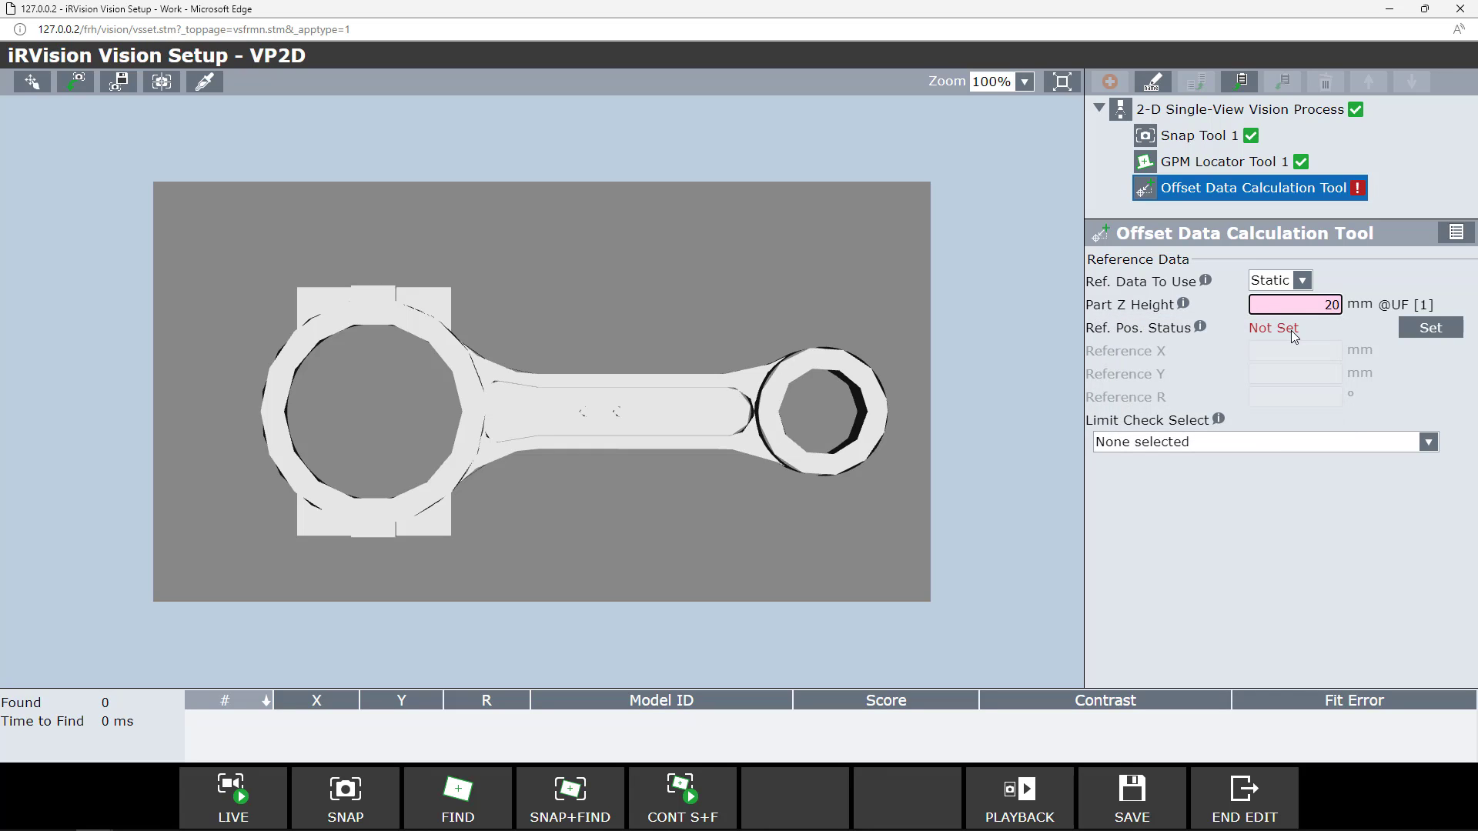
{"action": "left_click", "coordinate": [1430, 328]}
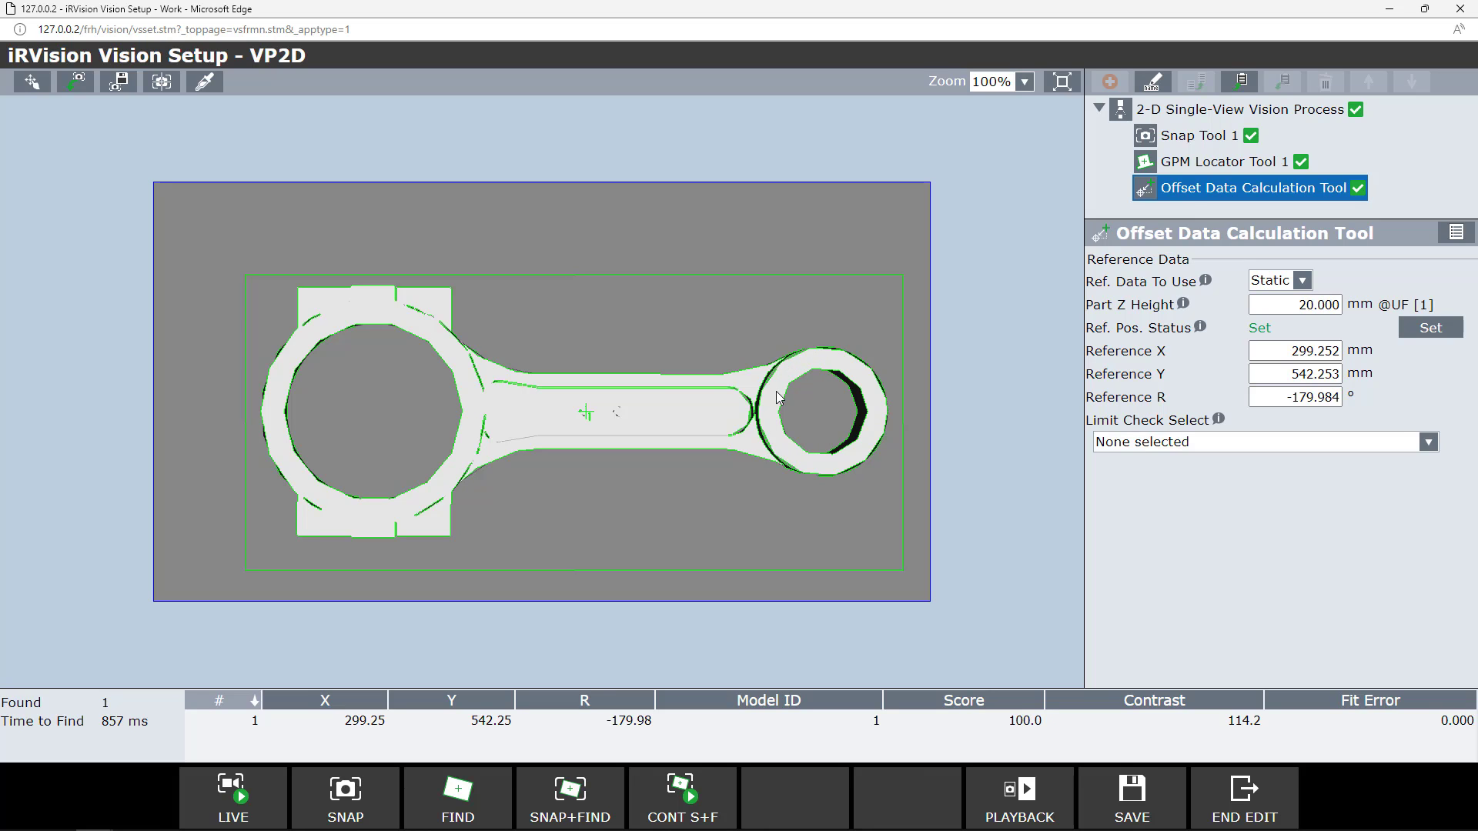
Step: Edit GPM Locator Tool 1's training mask and paint over both outer long edges of the rod's shank with the Thick pen
{"action": "left_click", "coordinate": [1212, 169]}
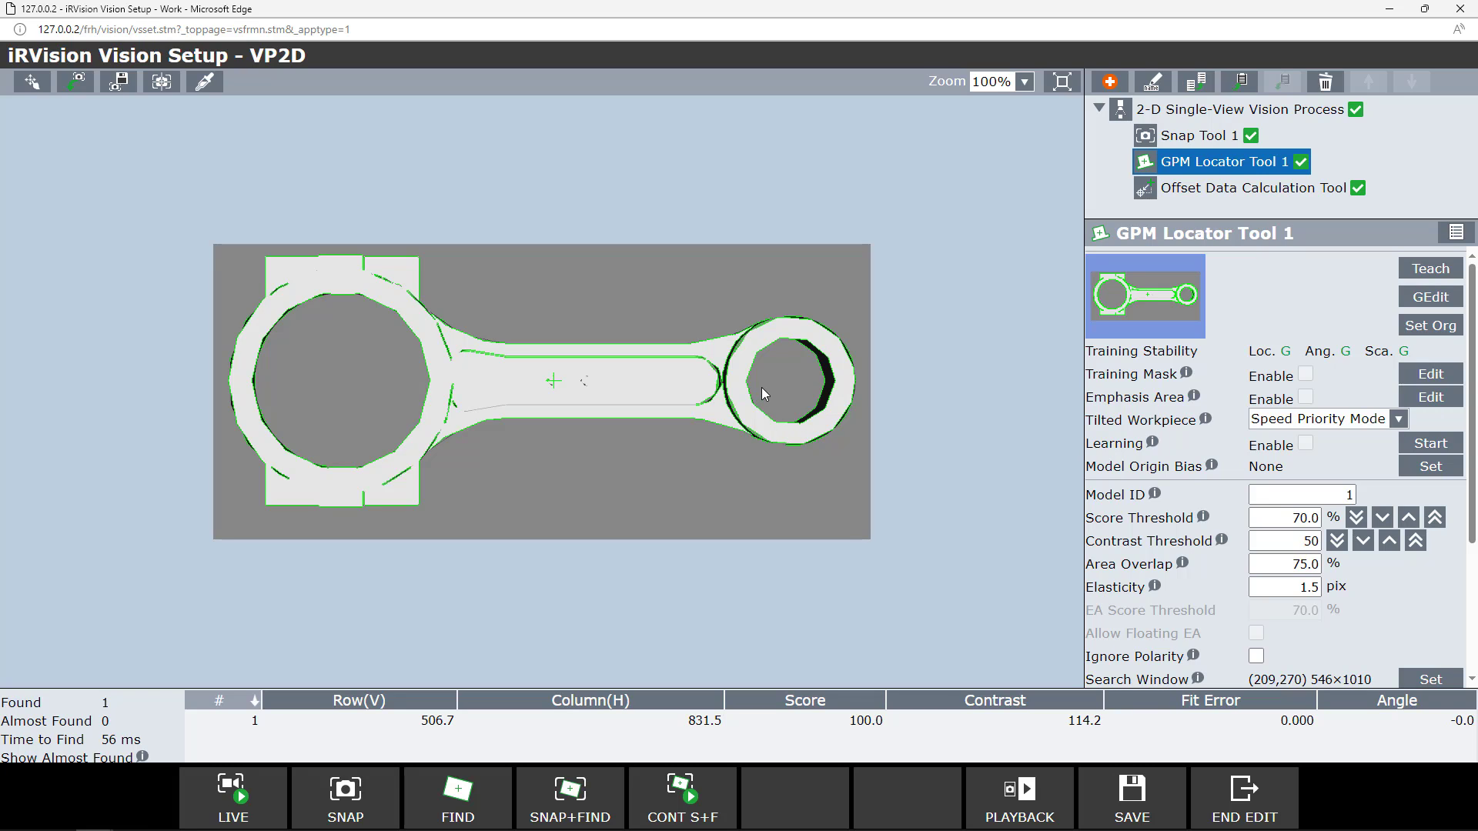
{"action": "left_click", "coordinate": [1419, 375]}
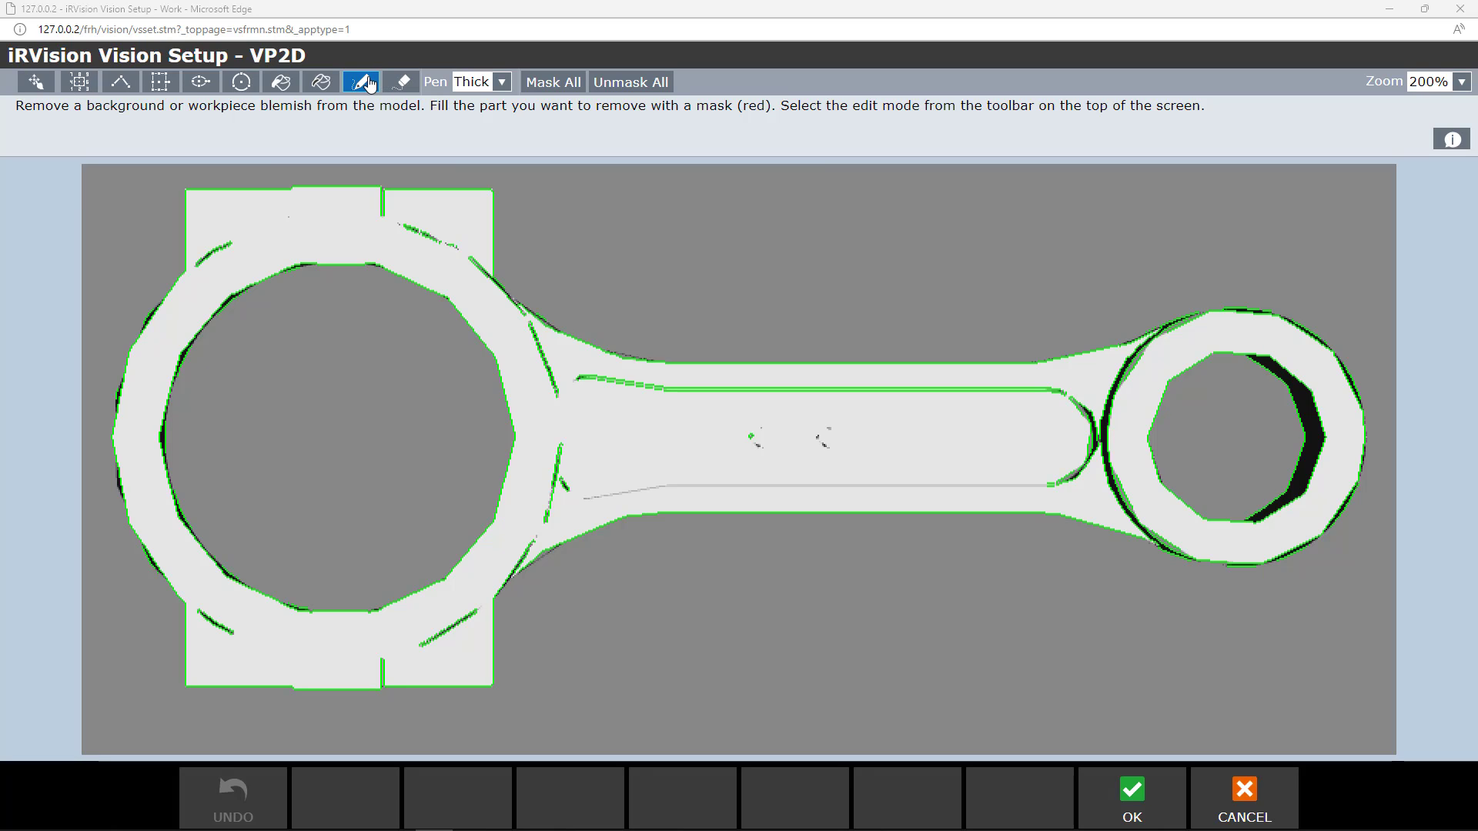
{"action": "left_click", "coordinate": [501, 83]}
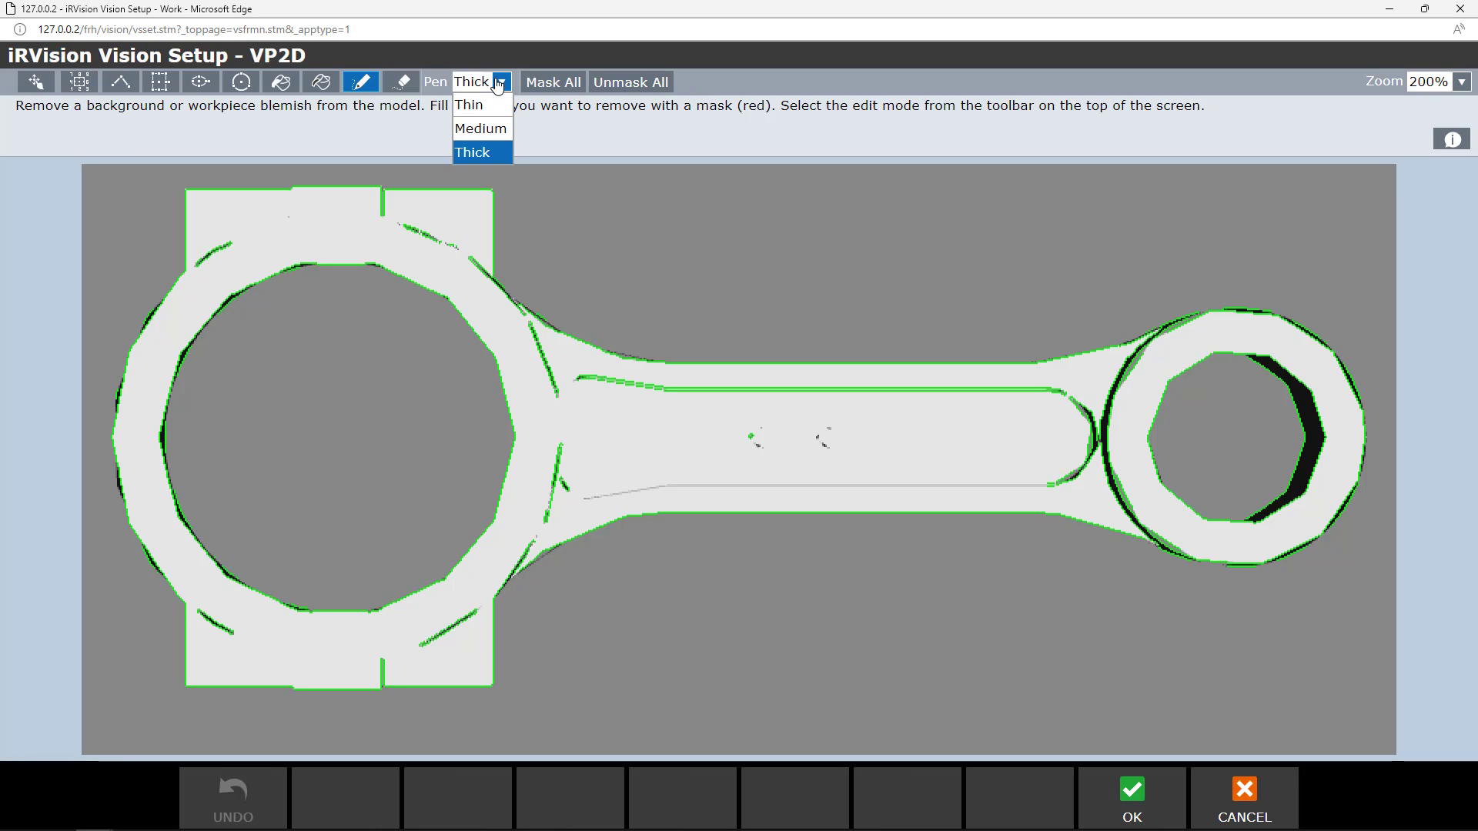
{"action": "left_click", "coordinate": [496, 149]}
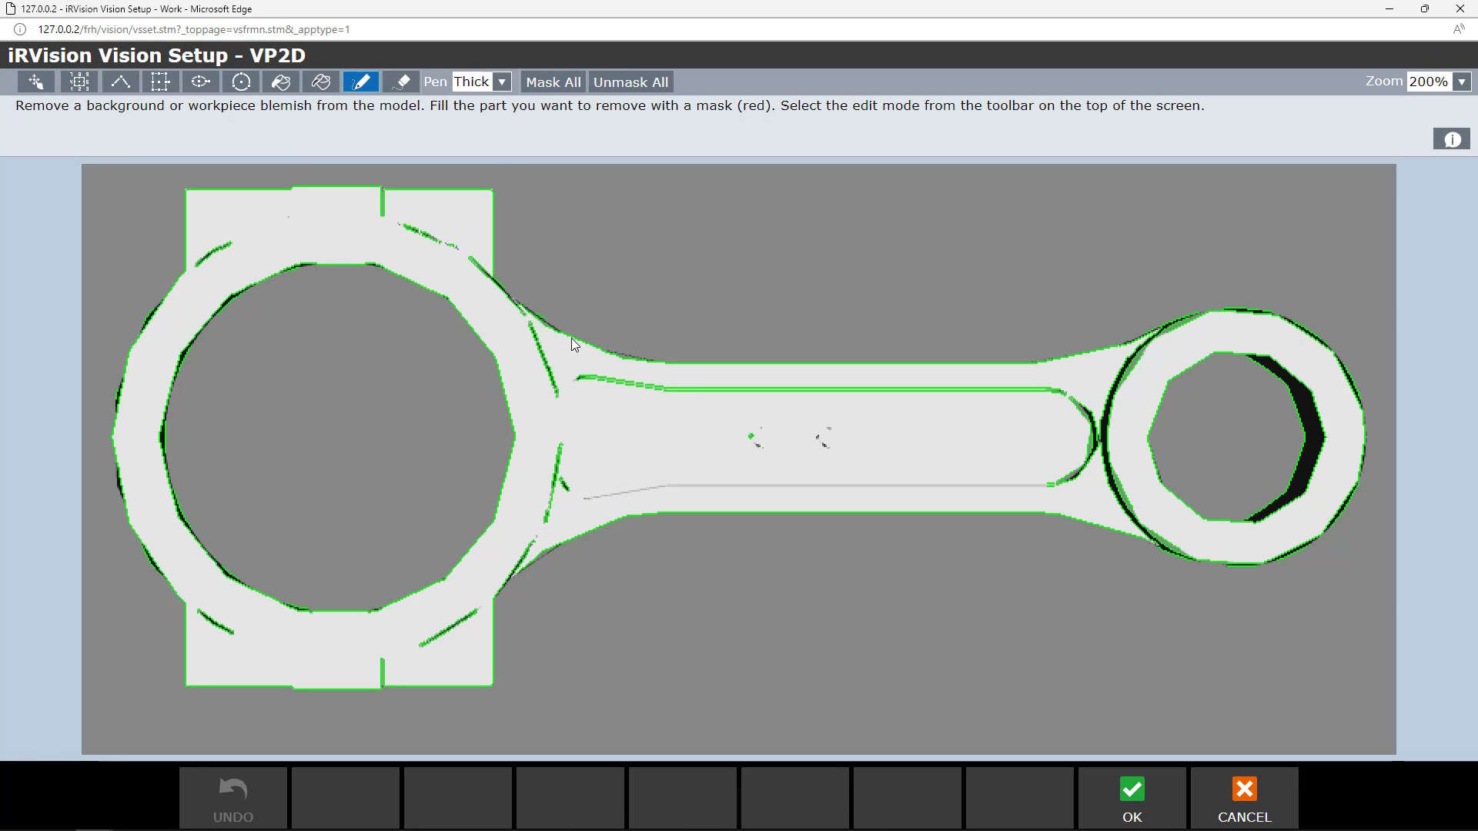
{"action": "left_click_drag", "start_coordinate": [574, 337], "coordinate": [592, 345]}
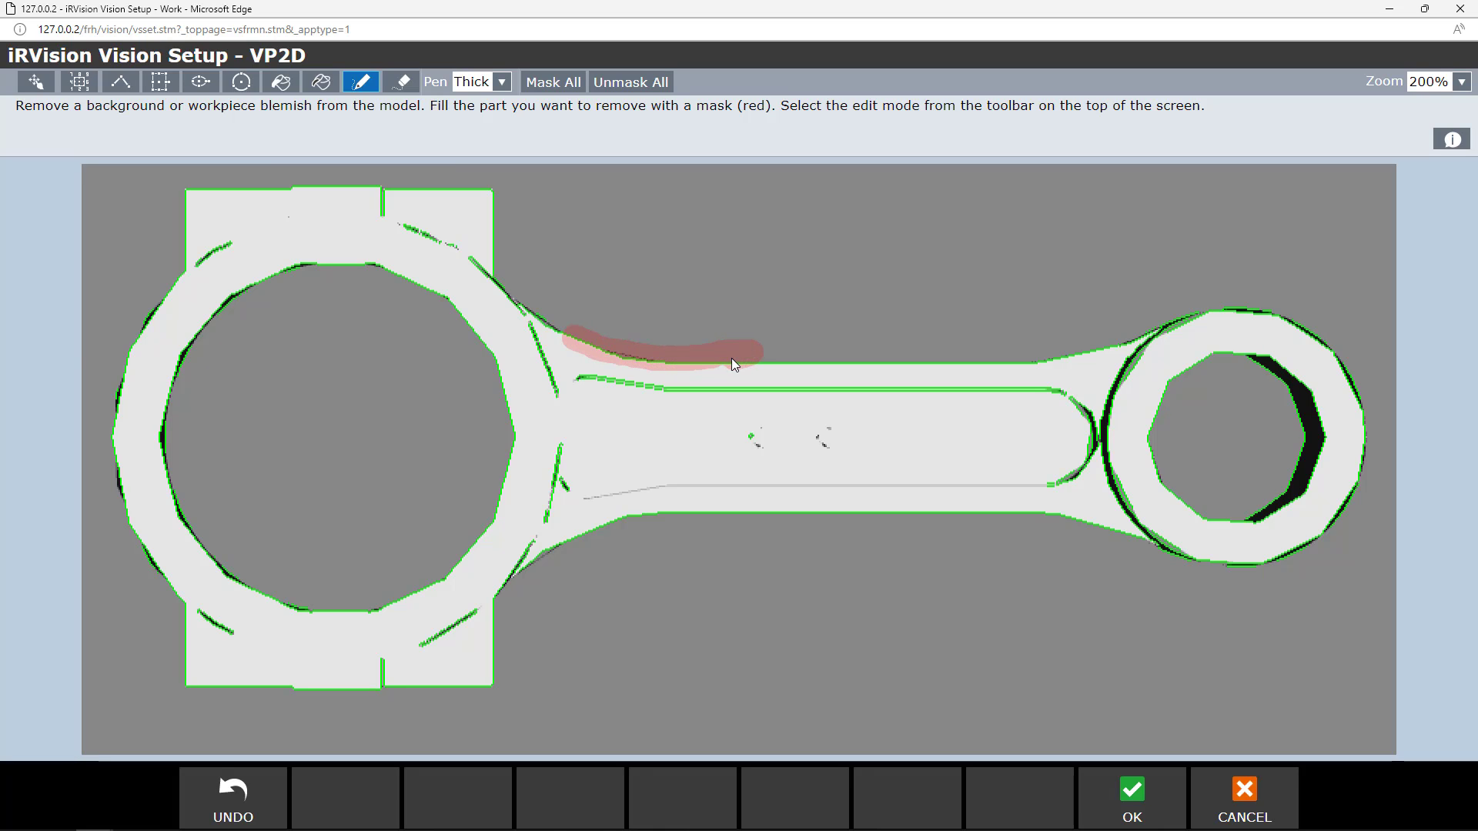
{"action": "left_click_drag", "start_coordinate": [813, 359], "coordinate": [905, 358]}
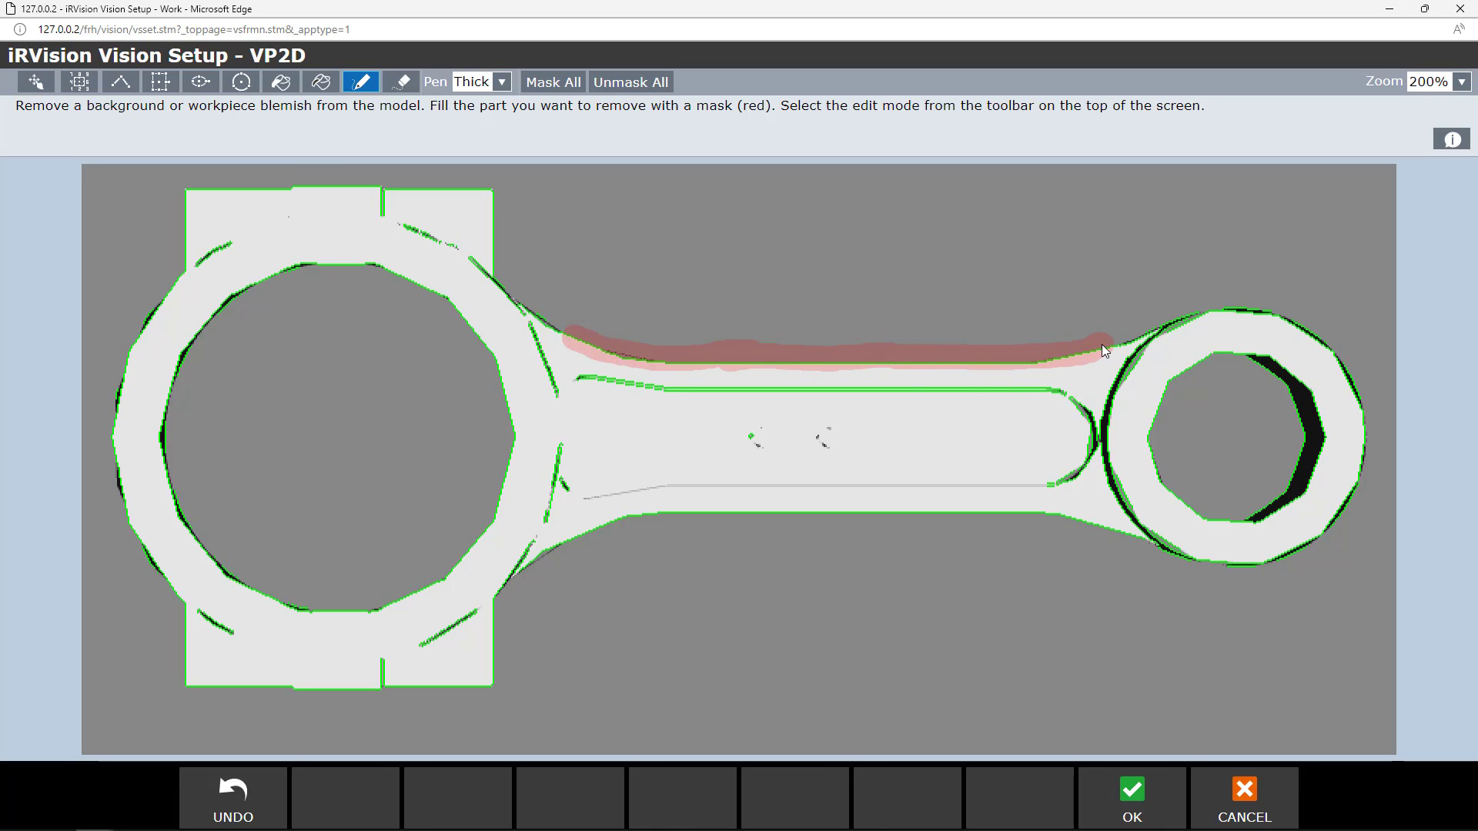
{"action": "left_click_drag", "start_coordinate": [1102, 346], "coordinate": [1113, 343]}
{"action": "mouse_move", "coordinate": [560, 549]}
{"action": "left_mouse_down"}
{"action": "mouse_move", "coordinate": [627, 516]}
{"action": "mouse_move", "coordinate": [681, 514]}
{"action": "left_mouse_up"}
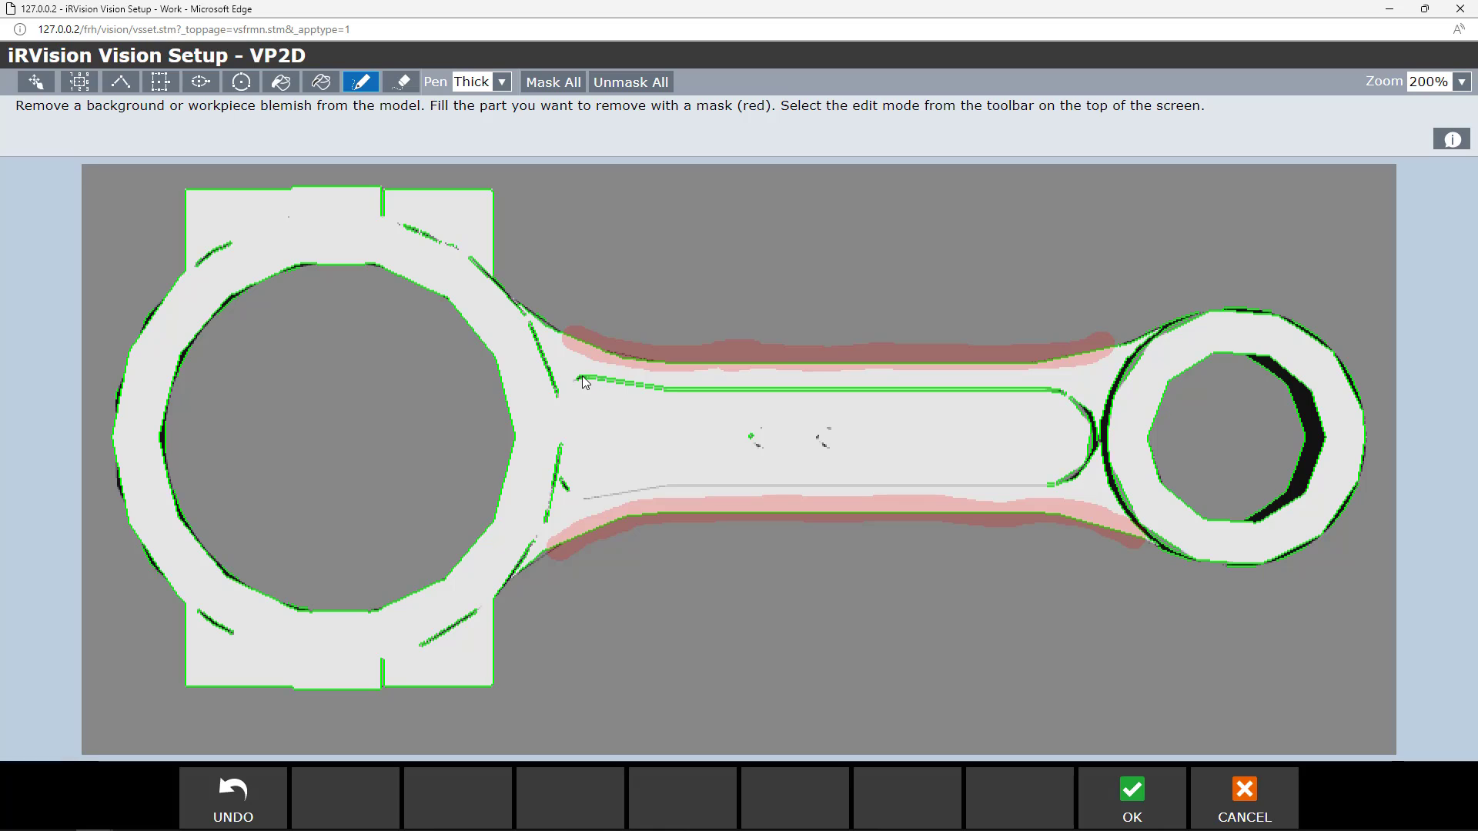
Step: Paint over the inner pocket outline along both sides and the rounded end of the rod's shank with the Thick pen
{"action": "left_click_drag", "start_coordinate": [584, 376], "coordinate": [582, 376]}
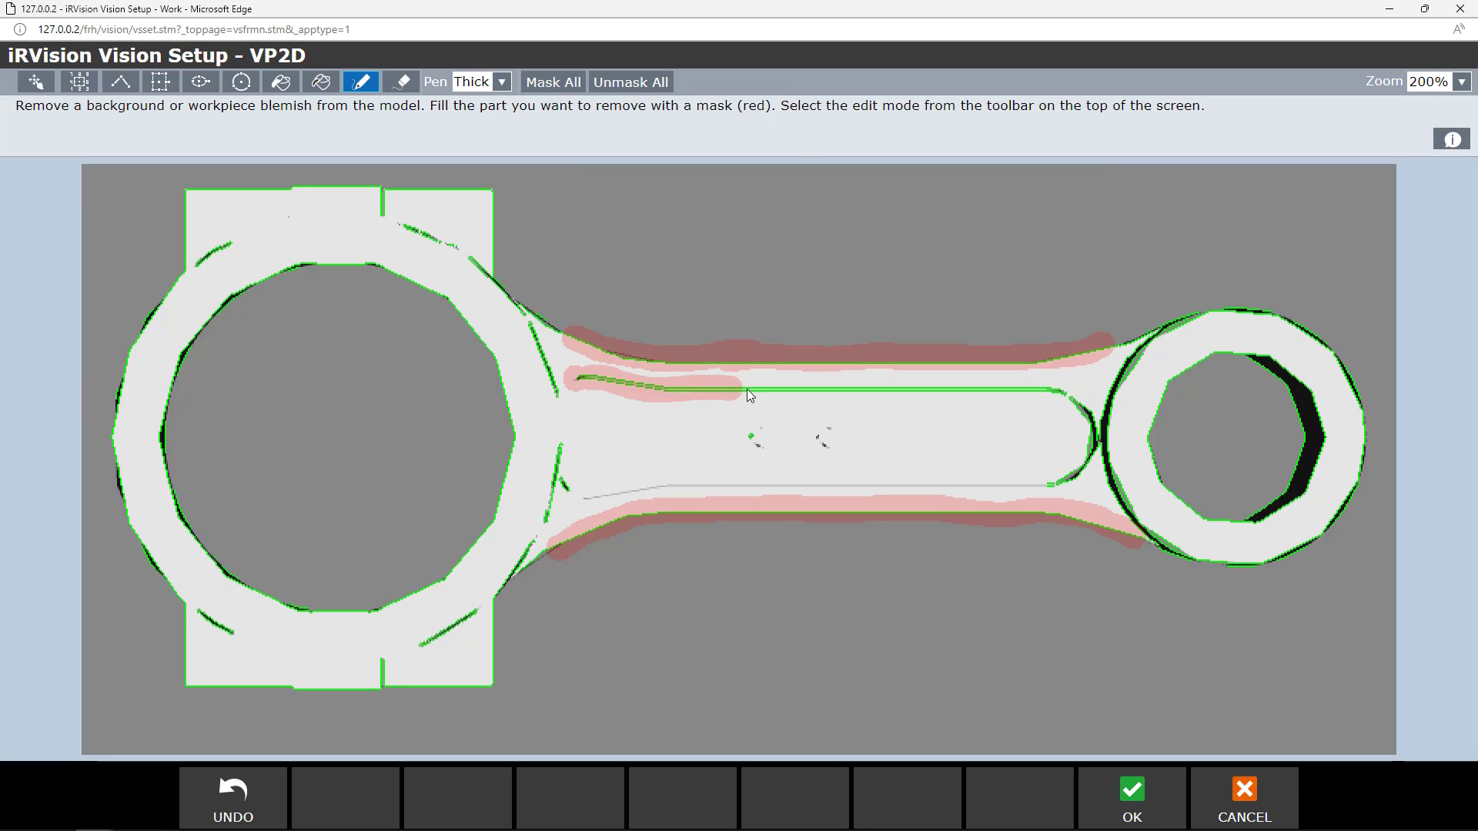
{"action": "left_click_drag", "start_coordinate": [748, 390], "coordinate": [924, 390]}
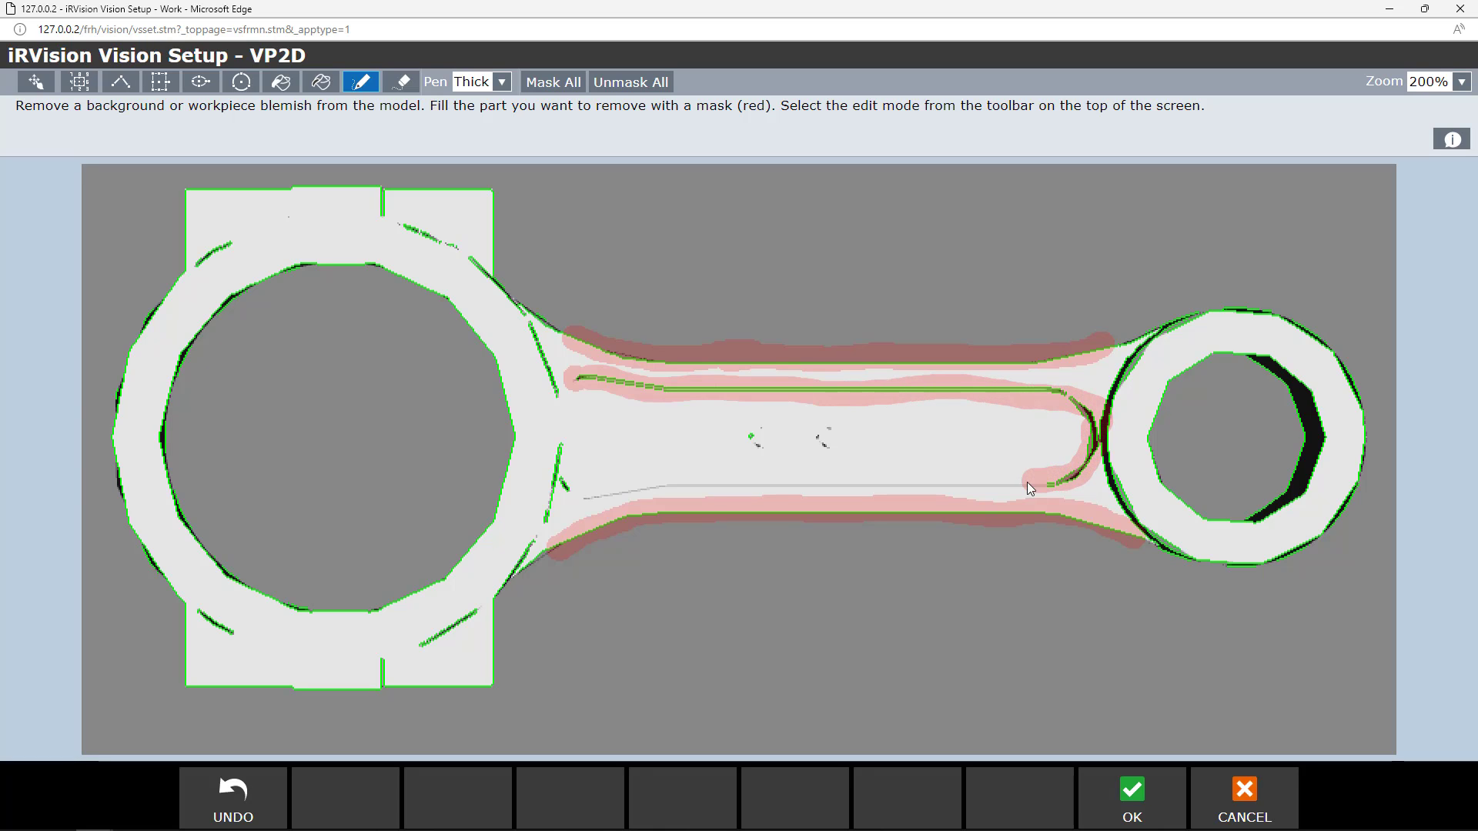
{"action": "left_click_drag", "start_coordinate": [1028, 484], "coordinate": [889, 502]}
{"action": "left_click_drag", "start_coordinate": [799, 493], "coordinate": [566, 498]}
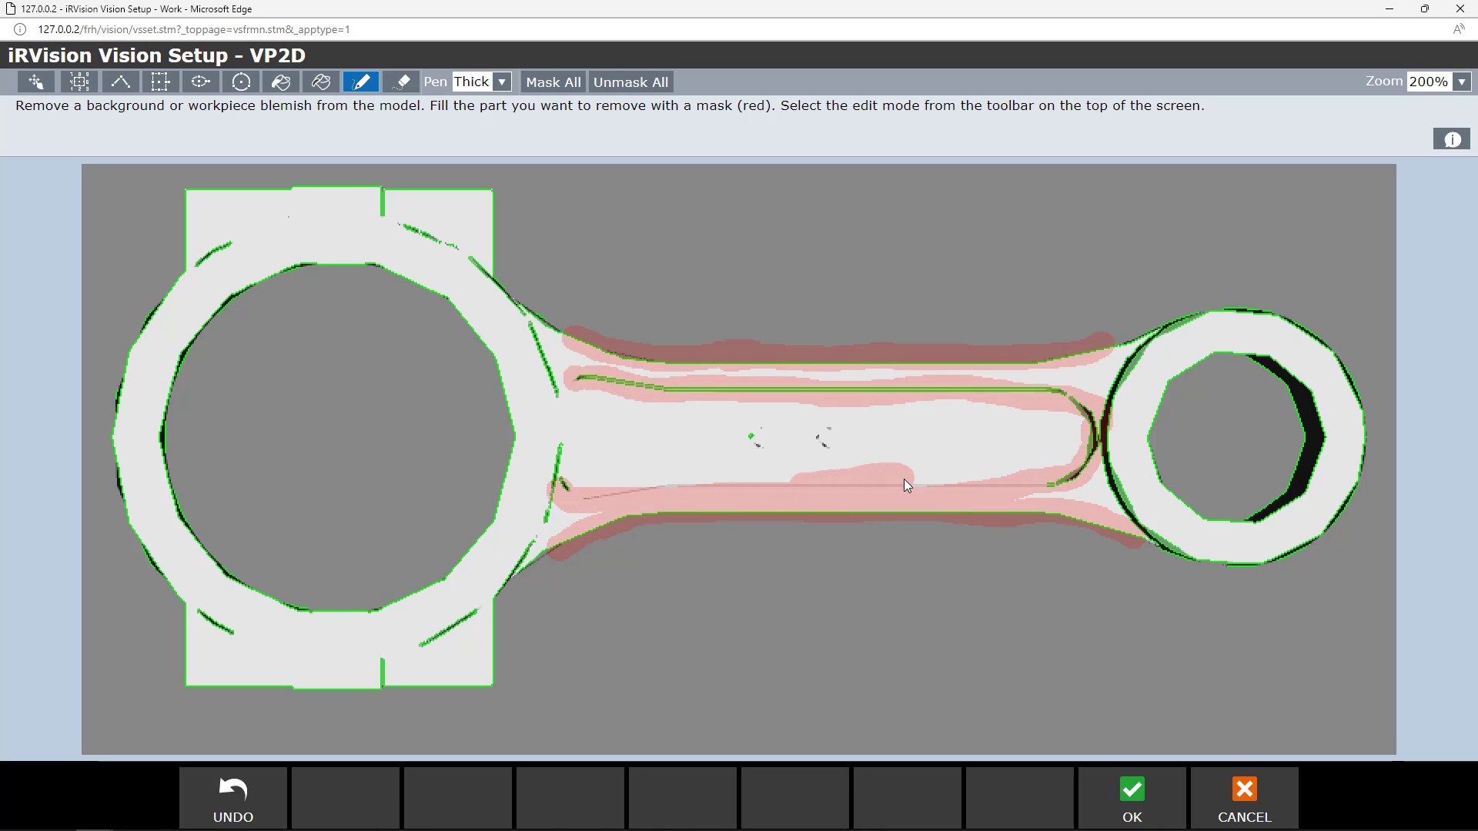
Step: Draw a circular mask covering the Conrod's large bore and its inner edge in the training model
{"action": "left_click", "coordinate": [243, 83]}
{"action": "left_click", "coordinate": [325, 425]}
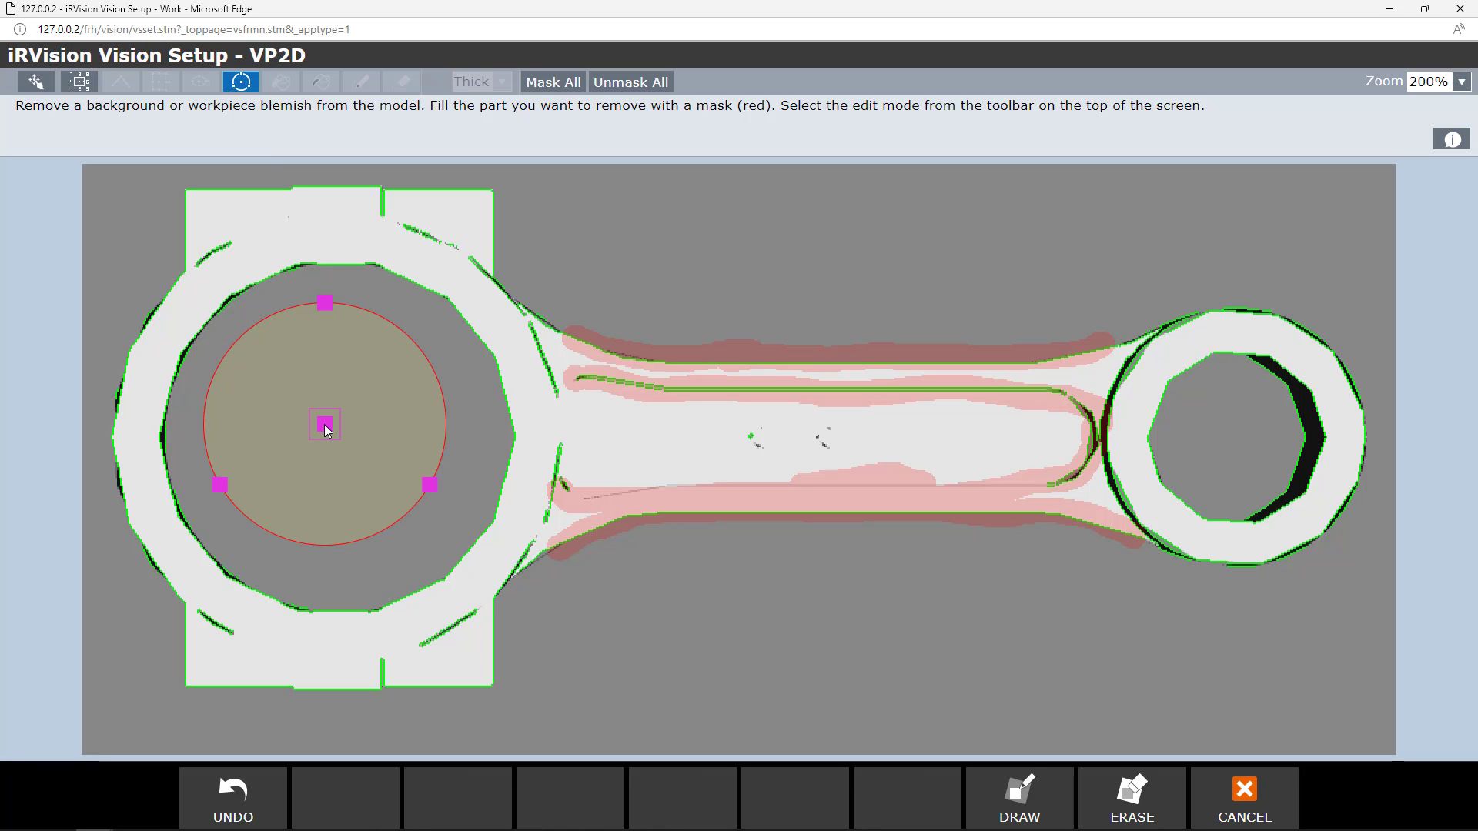
{"action": "left_click_drag", "start_coordinate": [435, 485], "coordinate": [490, 542]}
{"action": "left_click_drag", "start_coordinate": [324, 306], "coordinate": [307, 260]}
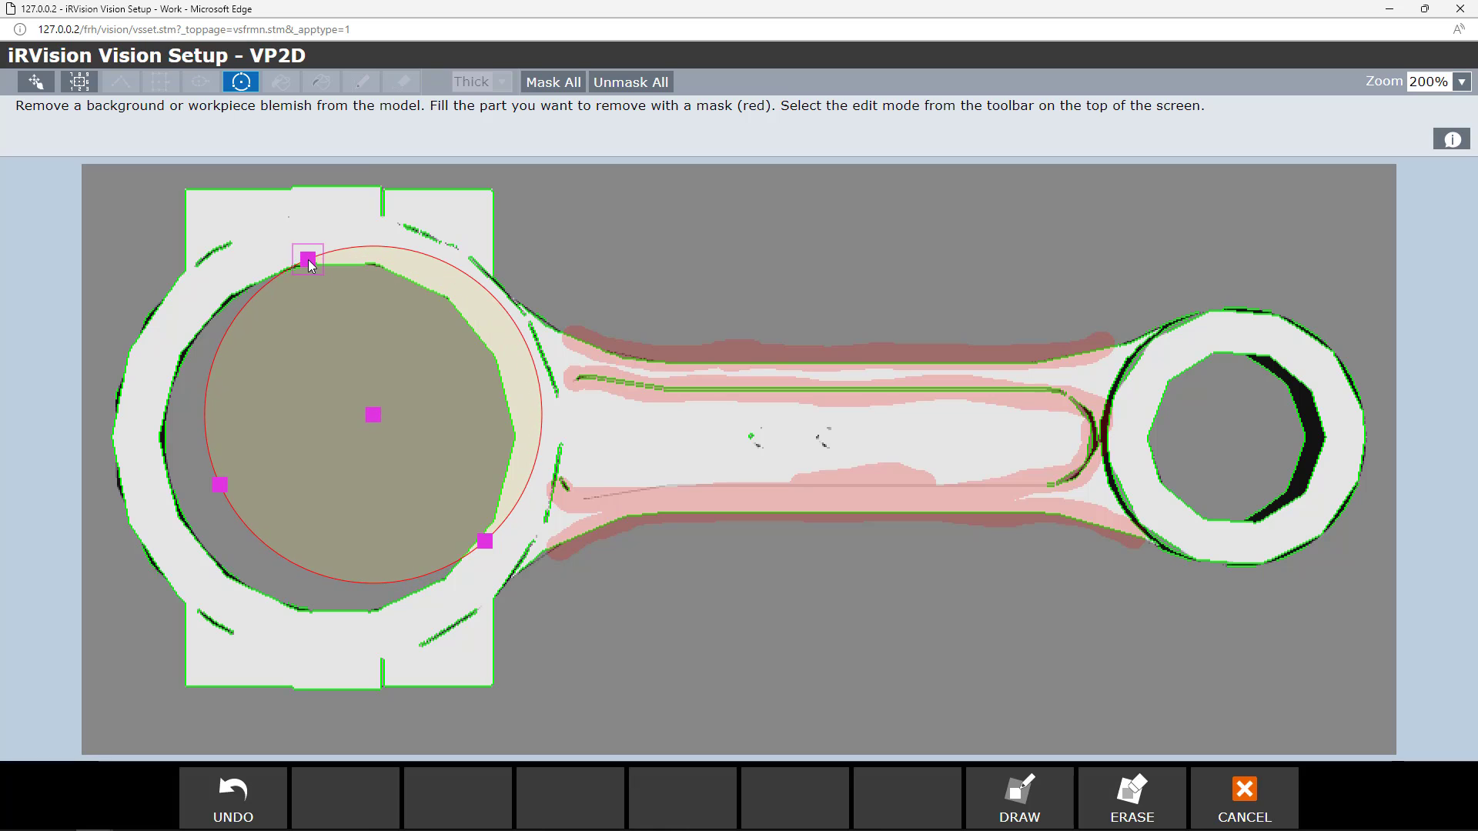
{"action": "left_click_drag", "start_coordinate": [221, 485], "coordinate": [178, 528]}
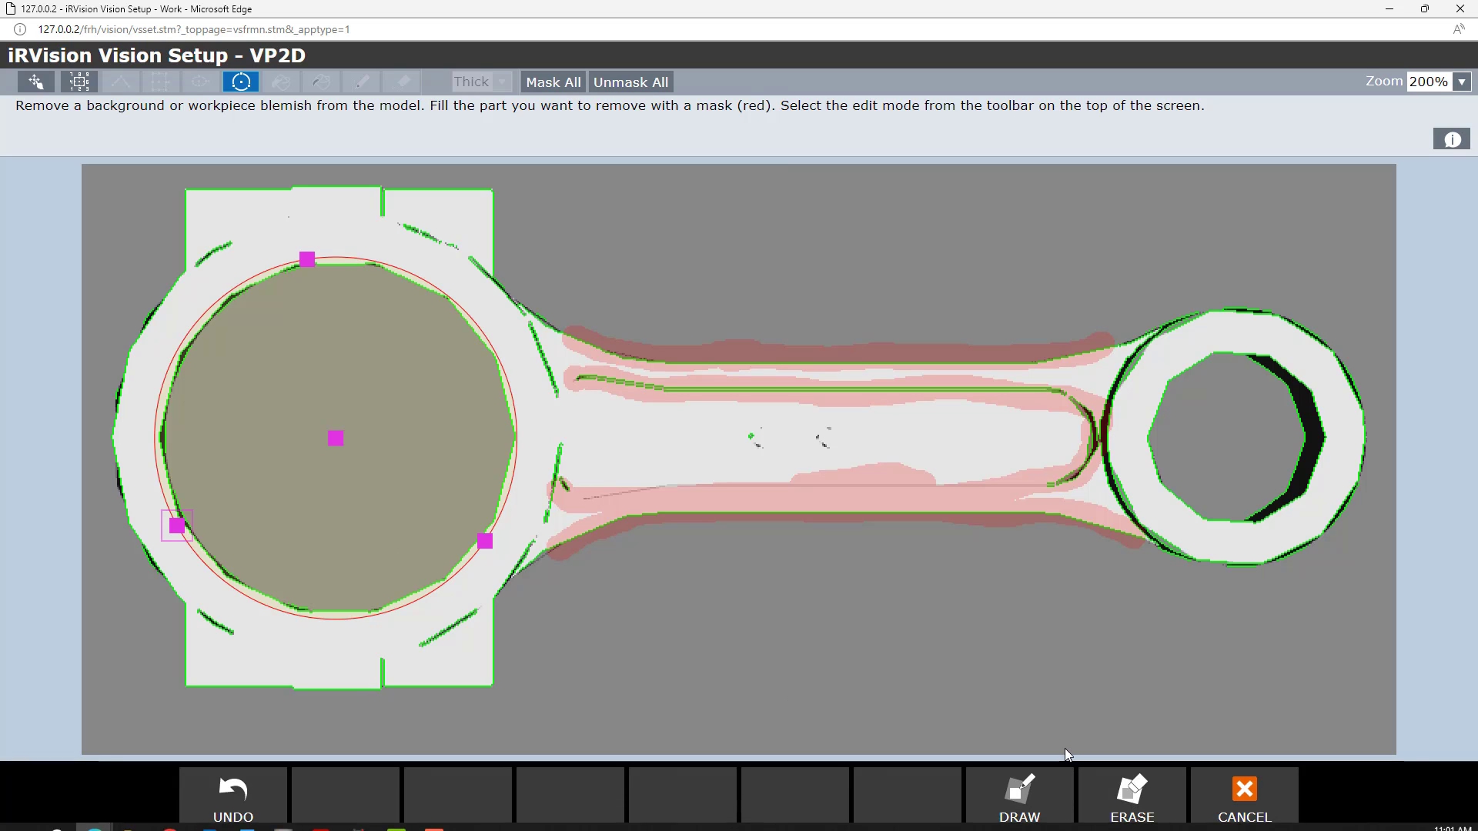
{"action": "left_click", "coordinate": [1022, 809]}
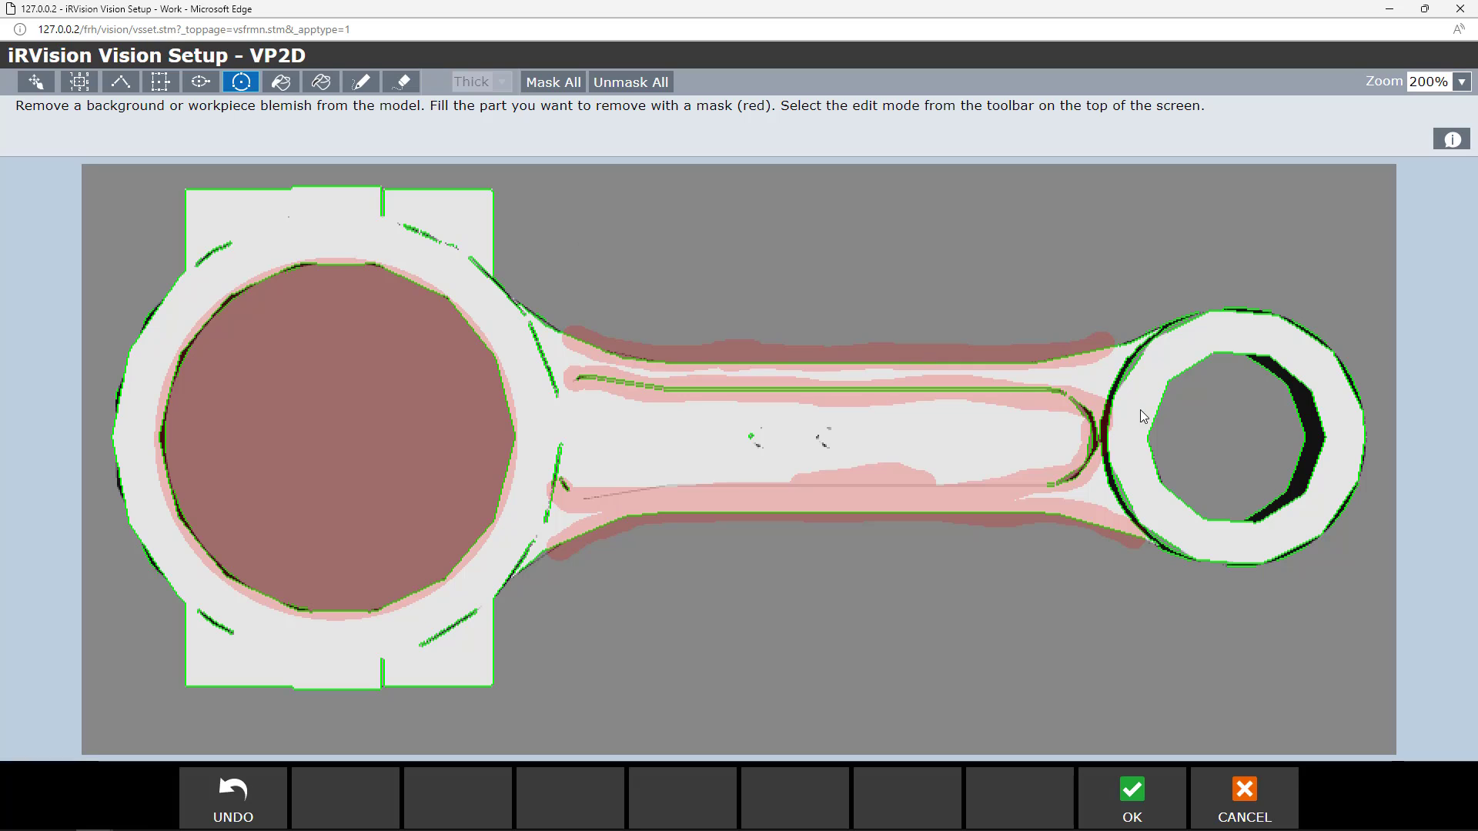
Step: Draw a circular mask covering the Conrod's small bore and its inner edge, and accept the training mask
{"action": "left_click", "coordinate": [1226, 445]}
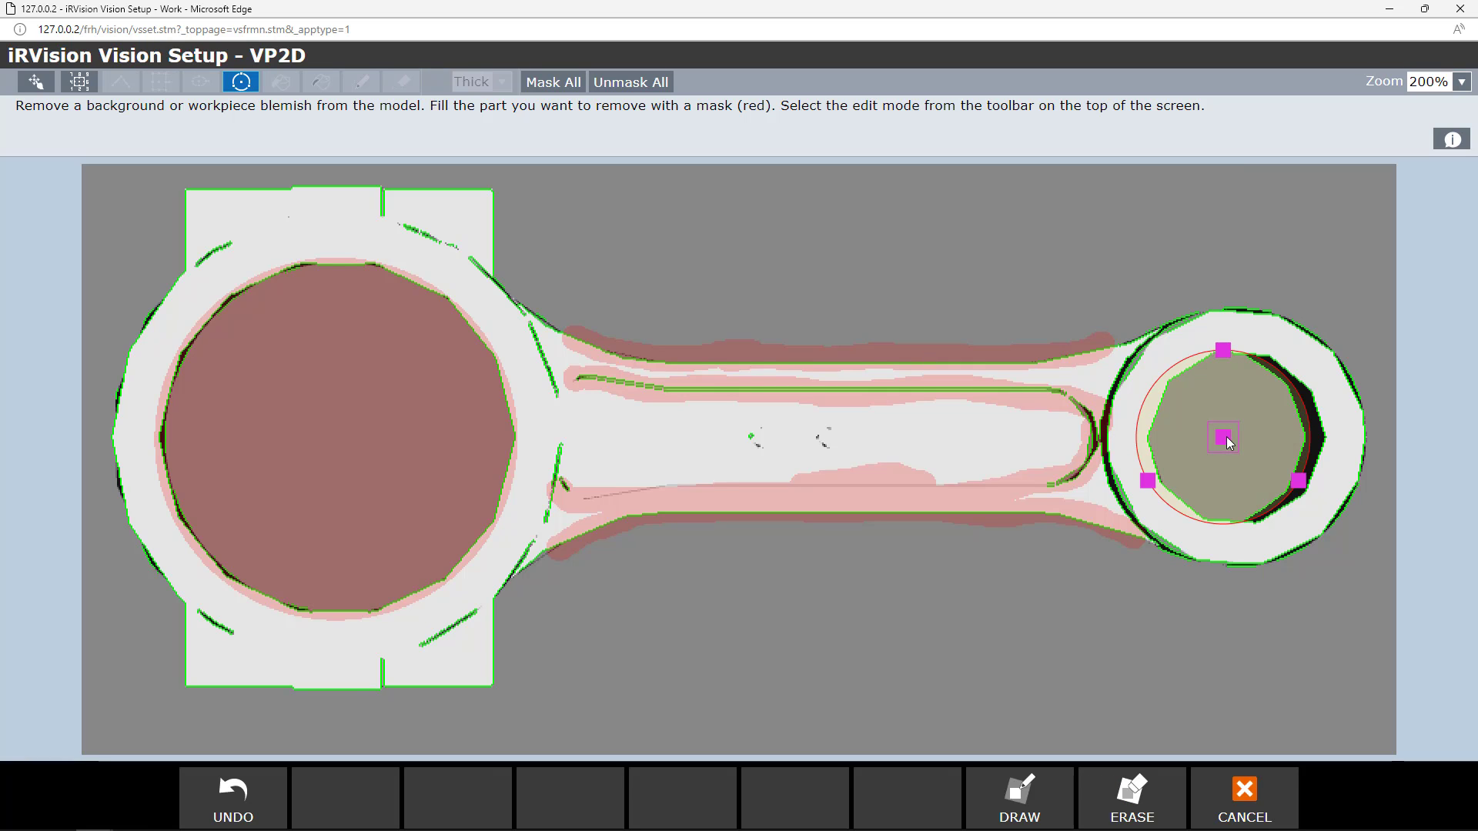
{"action": "left_click_drag", "start_coordinate": [1230, 443], "coordinate": [1240, 444]}
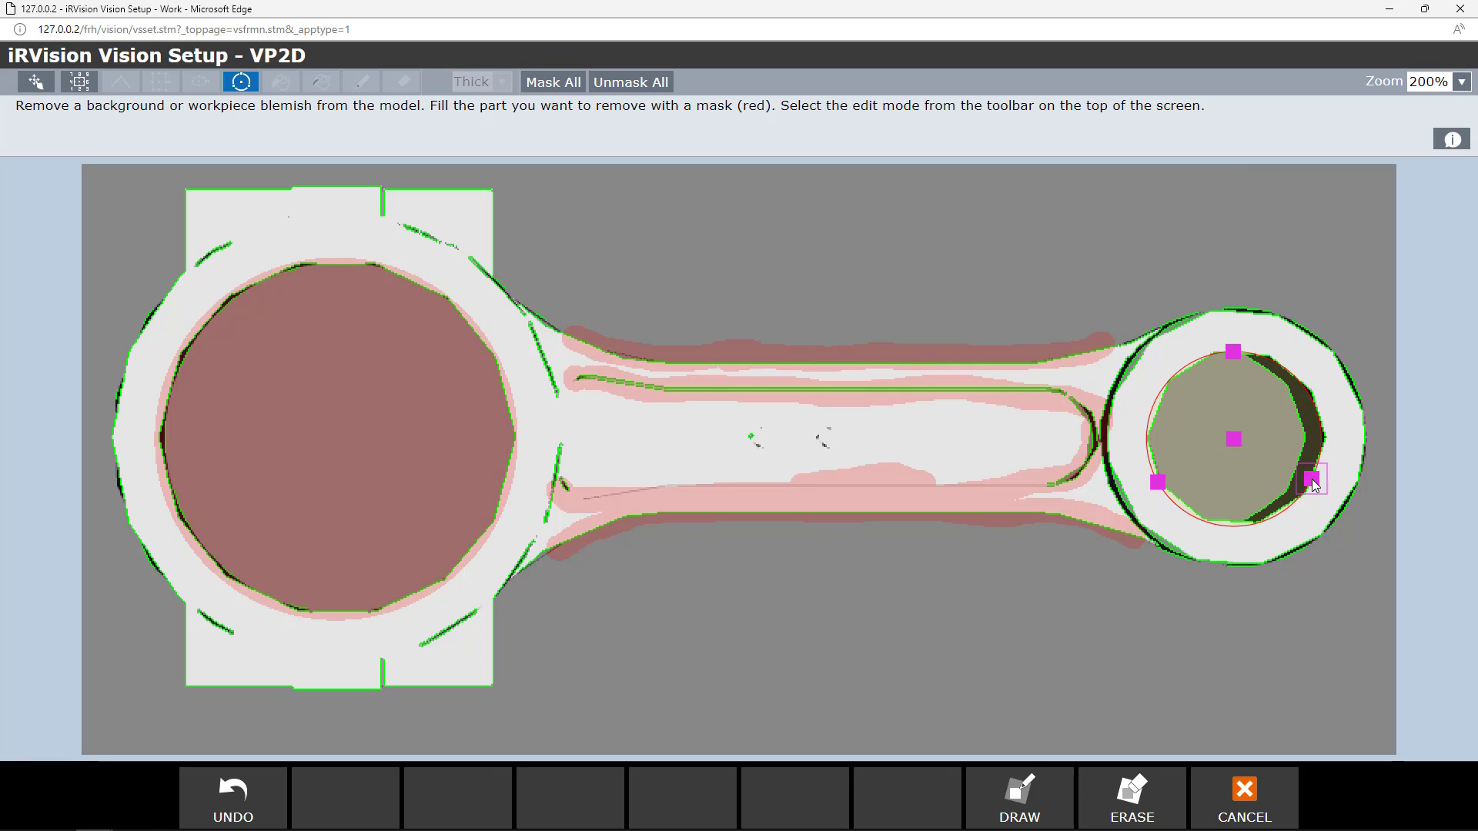
{"action": "left_click_drag", "start_coordinate": [1314, 483], "coordinate": [1316, 485]}
{"action": "left_click_drag", "start_coordinate": [1232, 355], "coordinate": [1230, 350]}
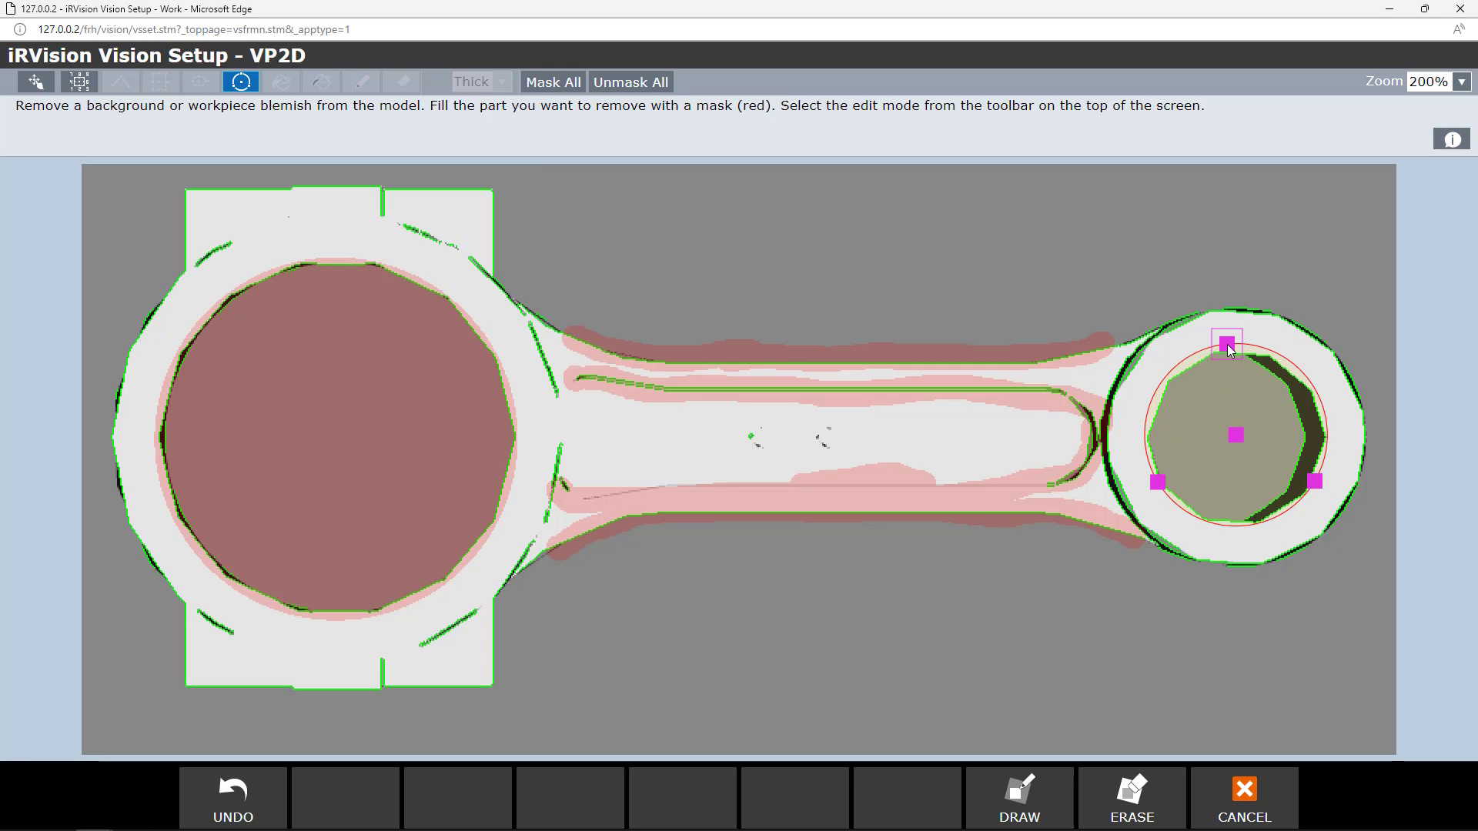
{"action": "left_click", "coordinate": [1039, 801]}
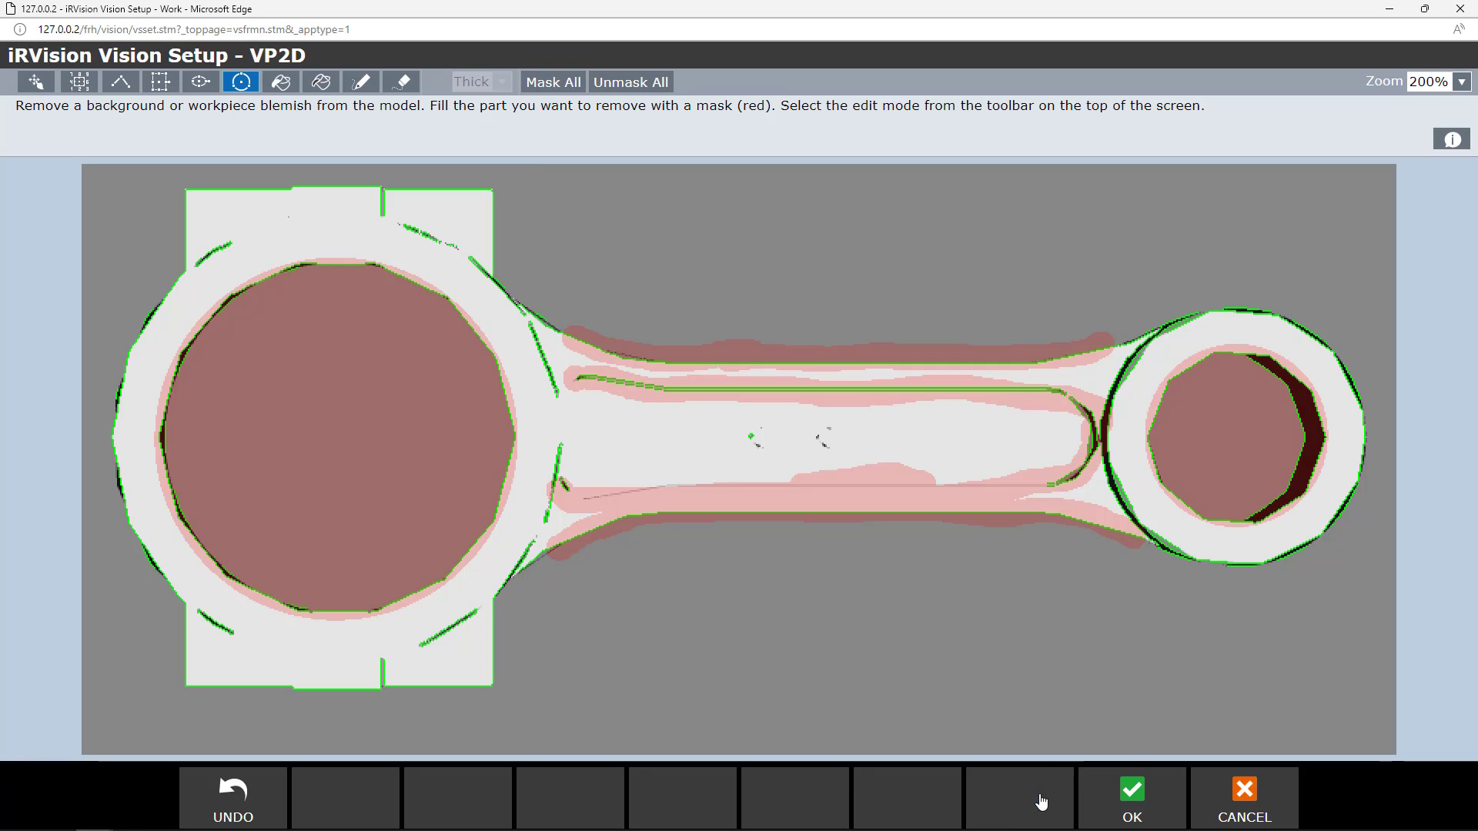
{"action": "left_click", "coordinate": [1157, 800]}
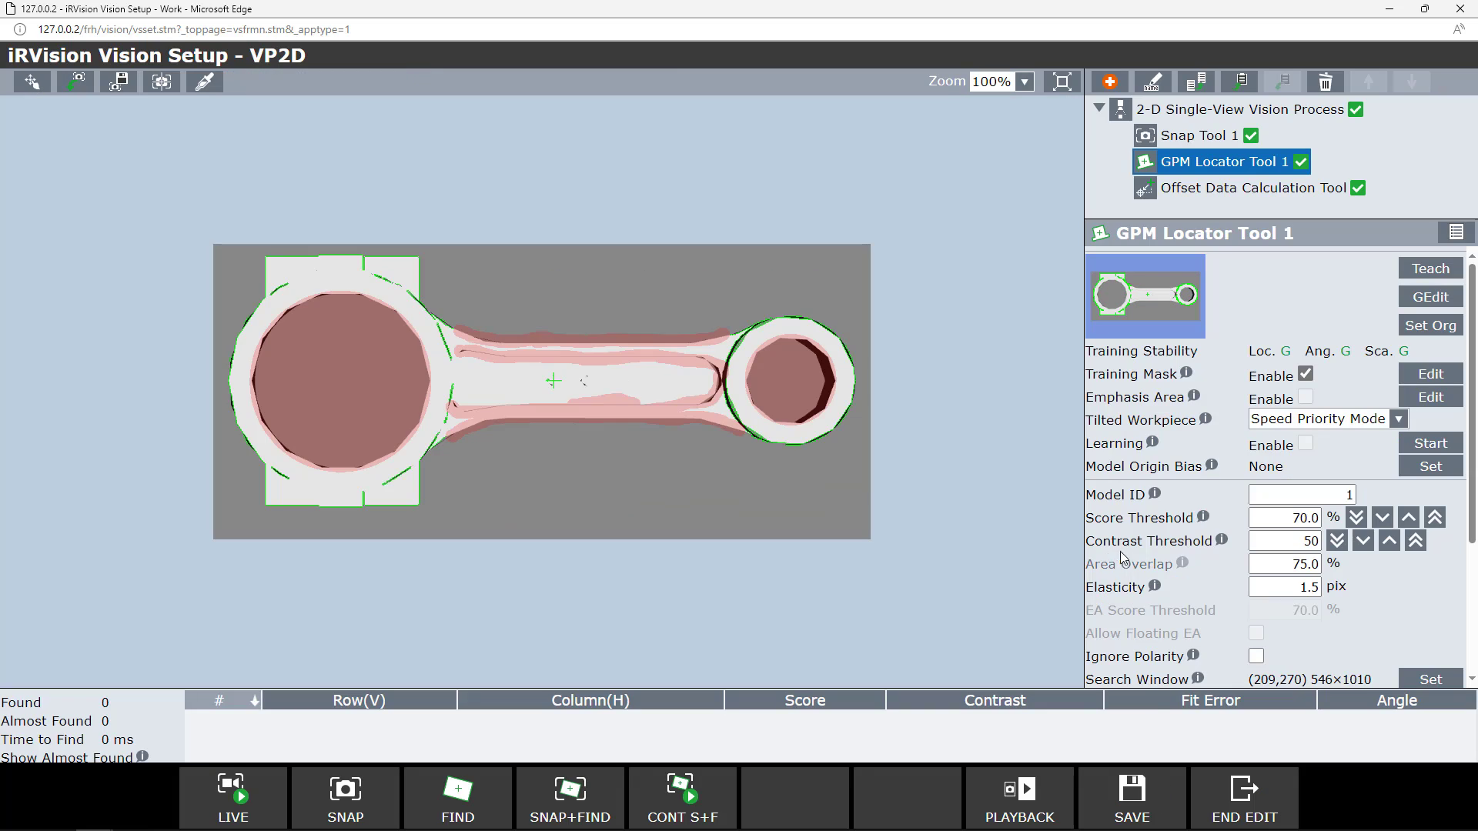
Step: Run a snap and find from the Offset Data Calculation Tool, then save VP2D and end its editing
{"action": "left_click", "coordinate": [1217, 192]}
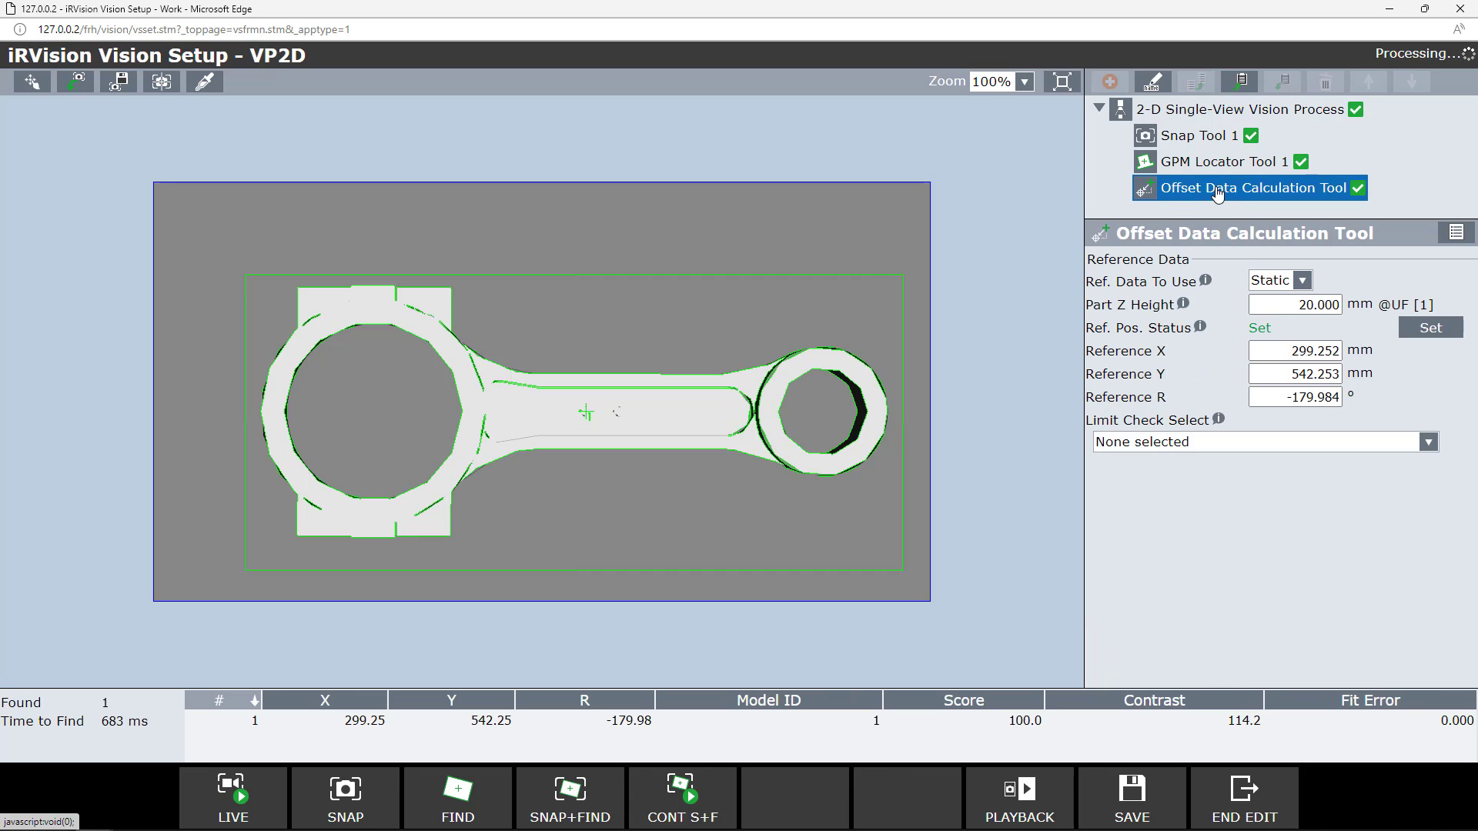
{"action": "left_click", "coordinate": [573, 808]}
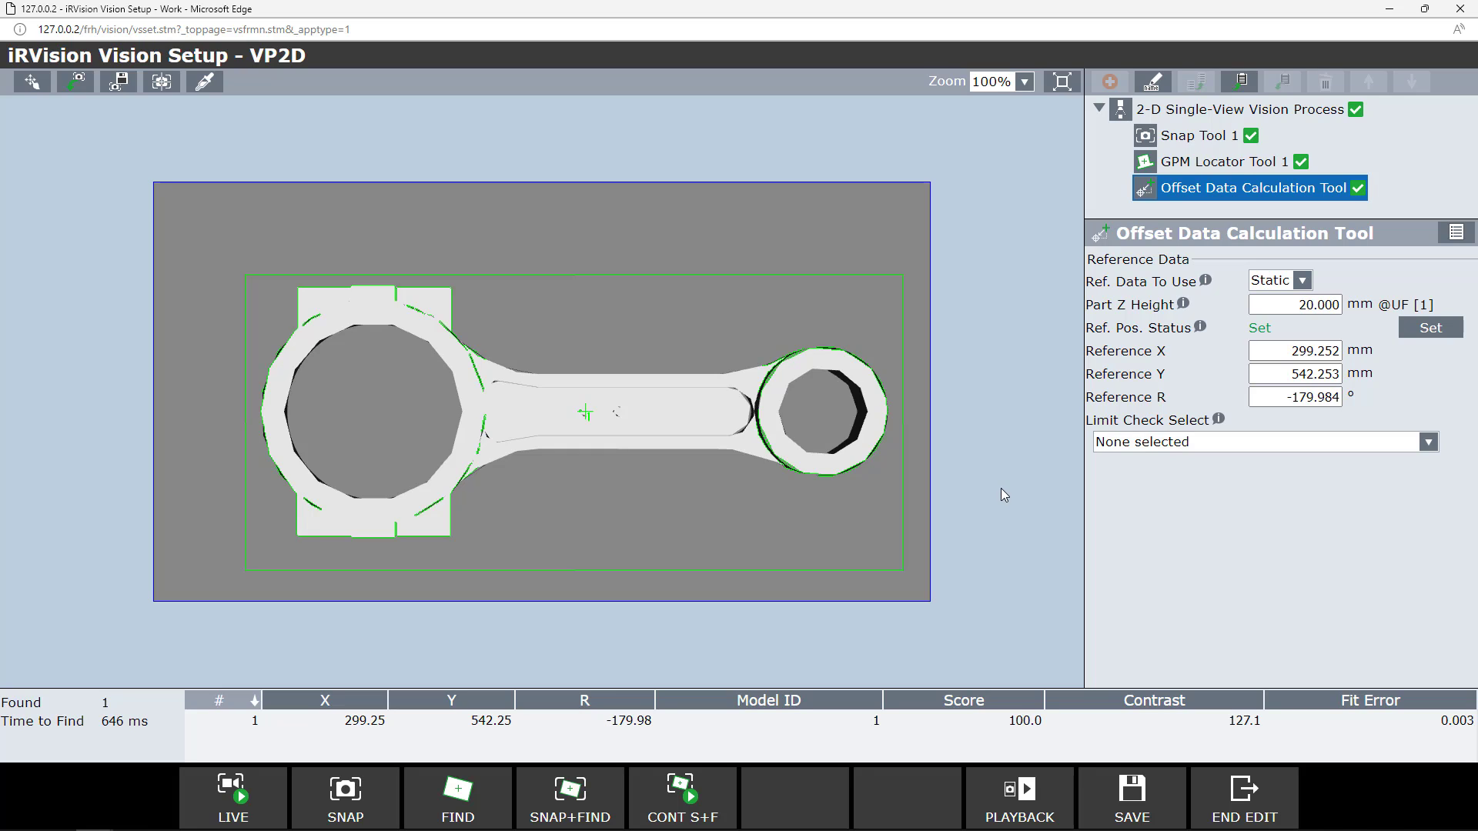
{"action": "left_click", "coordinate": [1159, 799]}
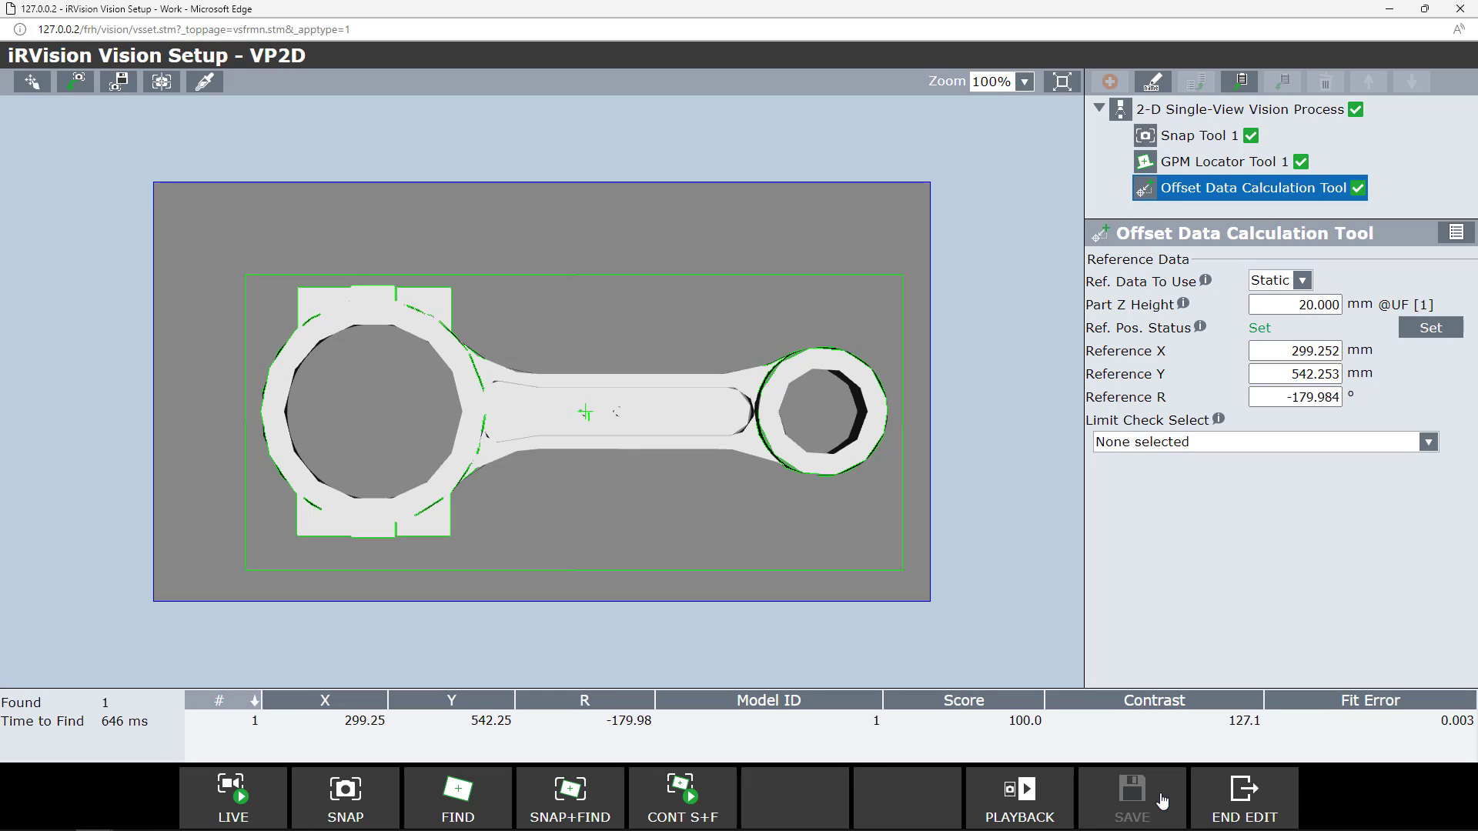
{"action": "left_click", "coordinate": [1221, 806]}
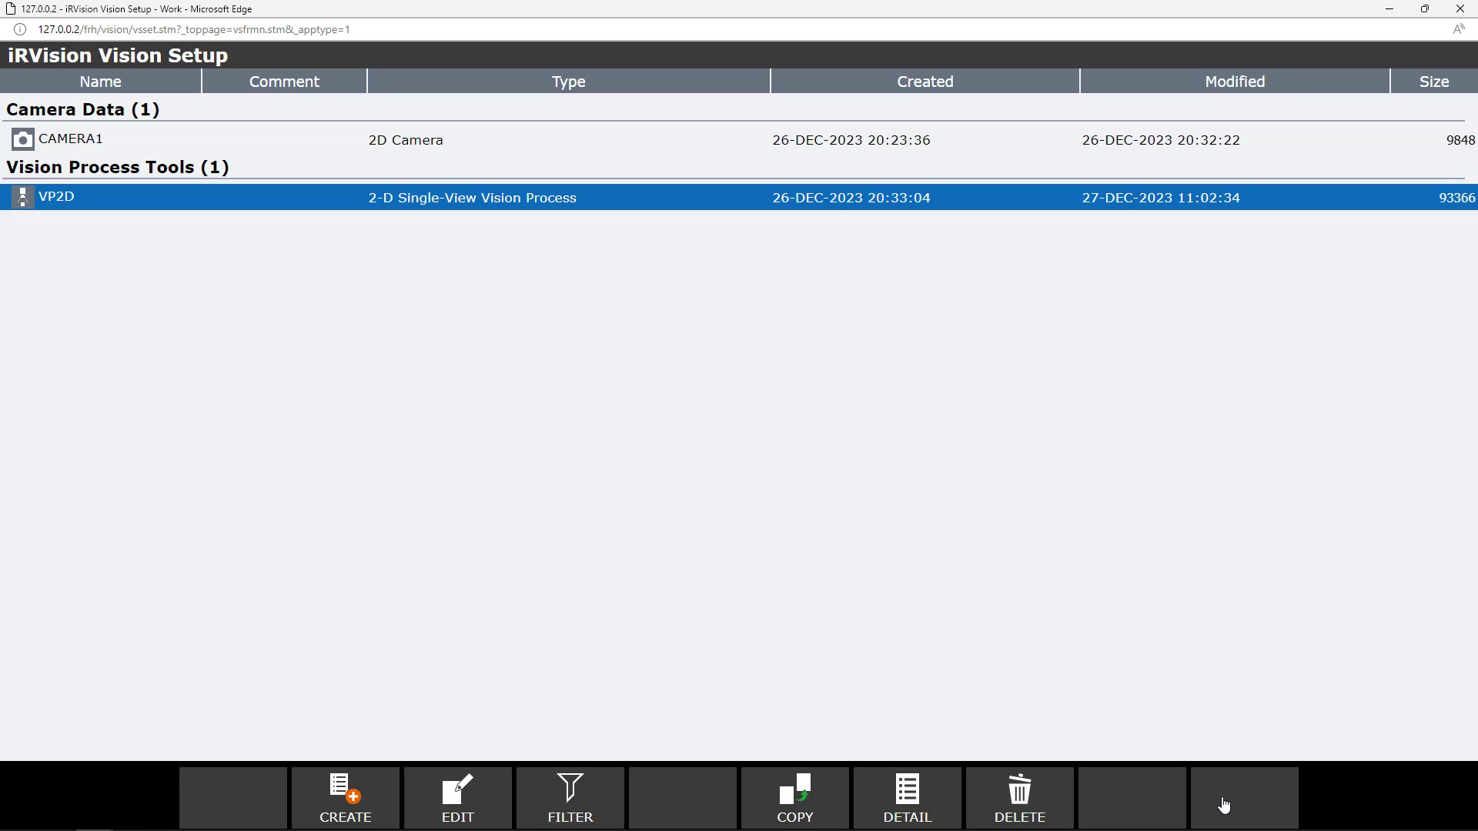
Step: Switch to the HandlingPRO workcell, frame the robot and table, and open the PICK program on the teach pendant
{"action": "left_click", "coordinate": [1390, 10]}
{"action": "scroll", "coordinate": [1036, 242], "scroll_direction": "down", "scroll_amount": 10}
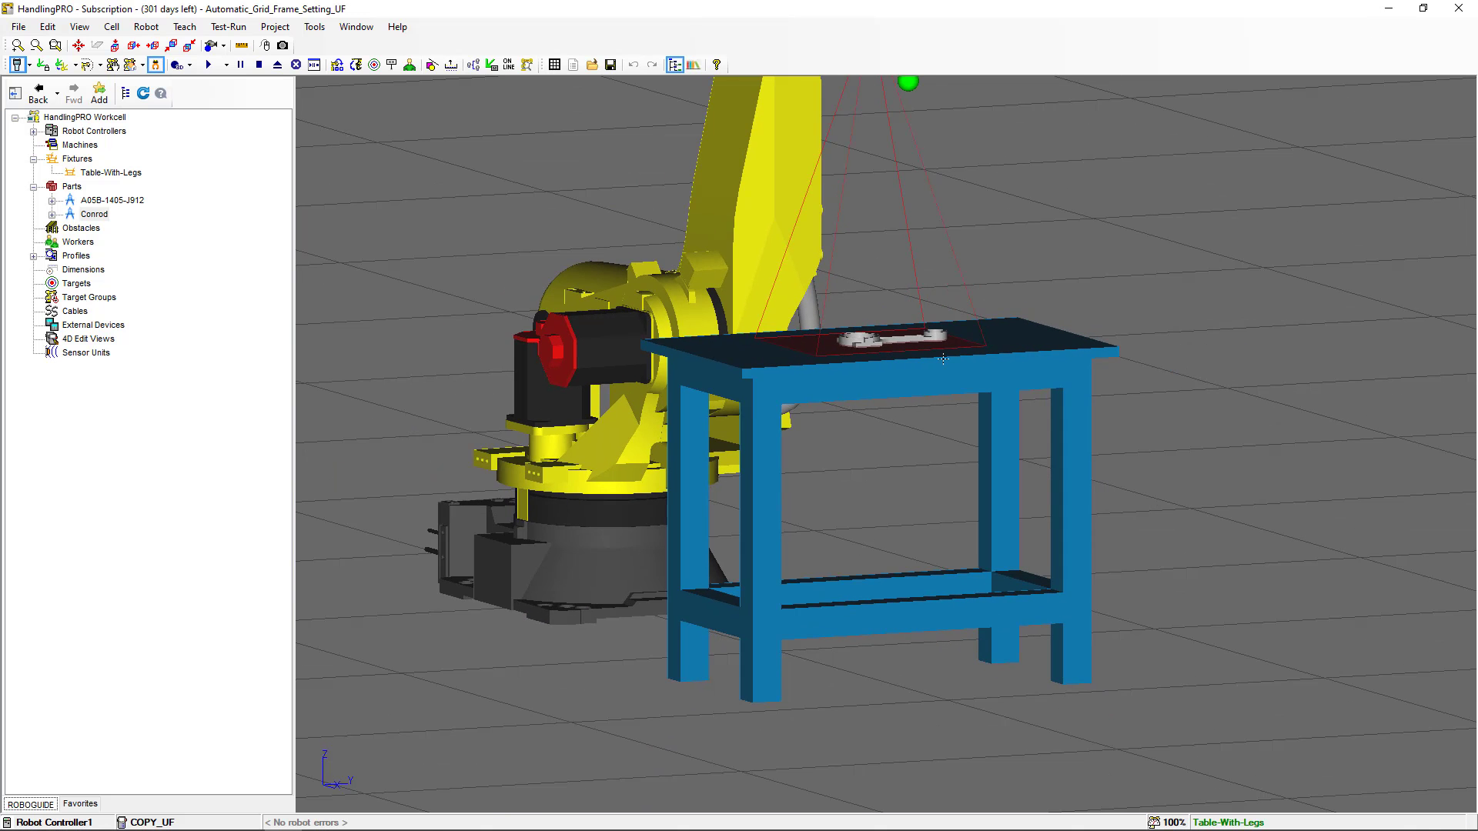
{"action": "right_click_drag", "start_coordinate": [947, 365], "coordinate": [916, 370]}
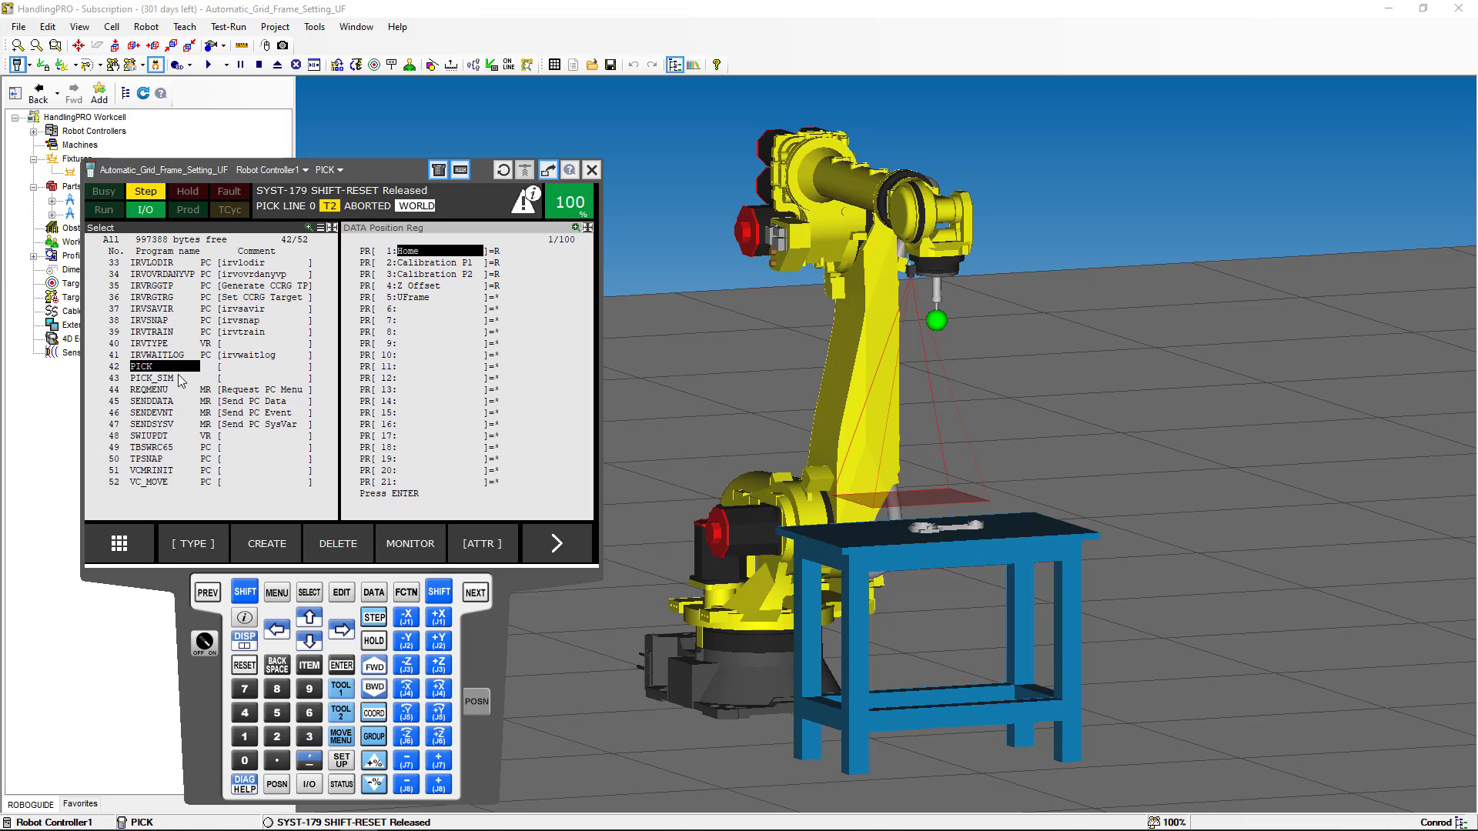
{"action": "left_click", "coordinate": [341, 666]}
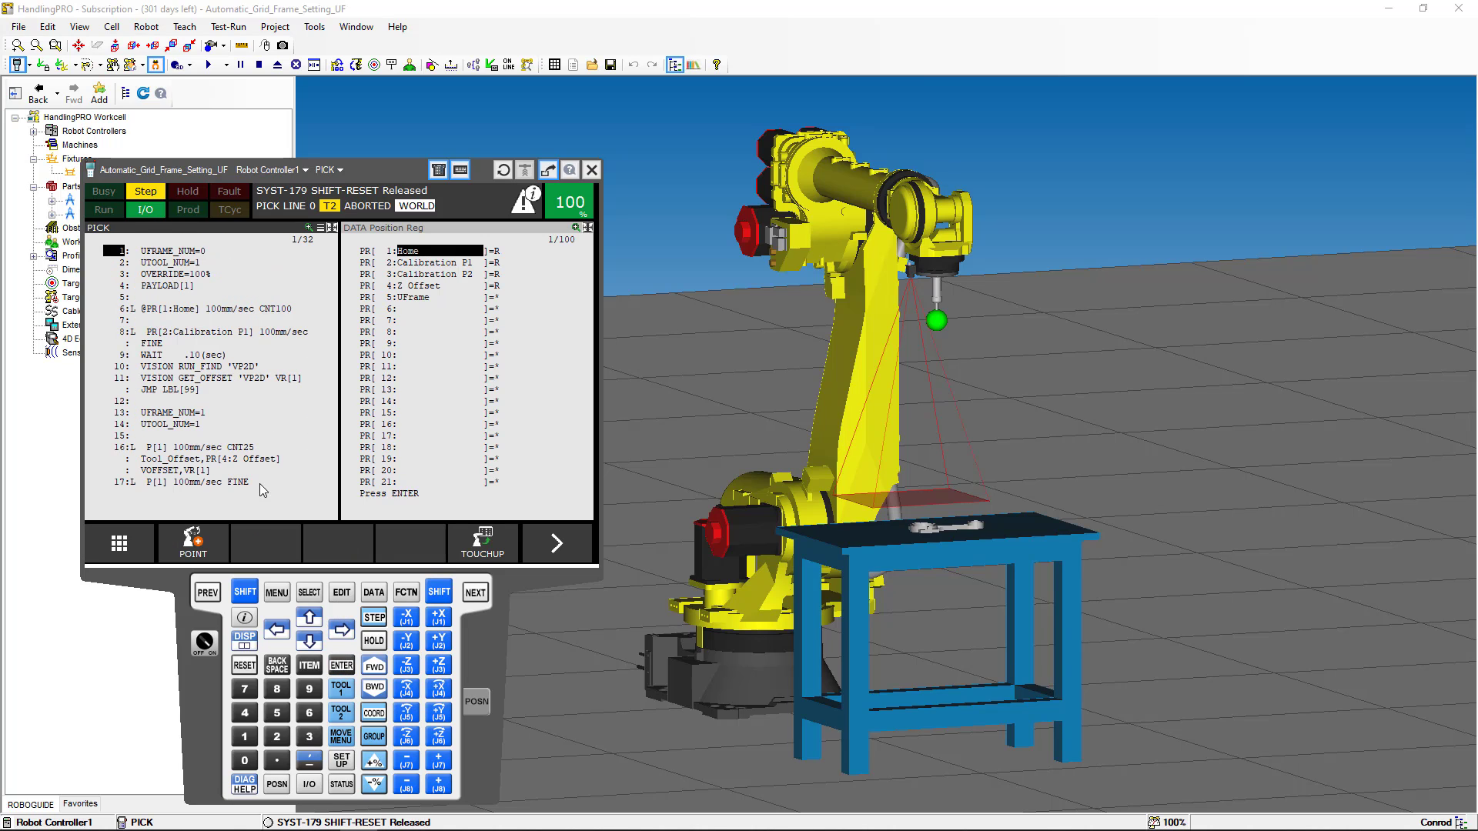
Step: Single-step PICK forward through the frame, override and payload lines and the moves to Home and Calibration P1
{"action": "left_click", "coordinate": [245, 593]}
{"action": "left_click", "coordinate": [375, 669]}
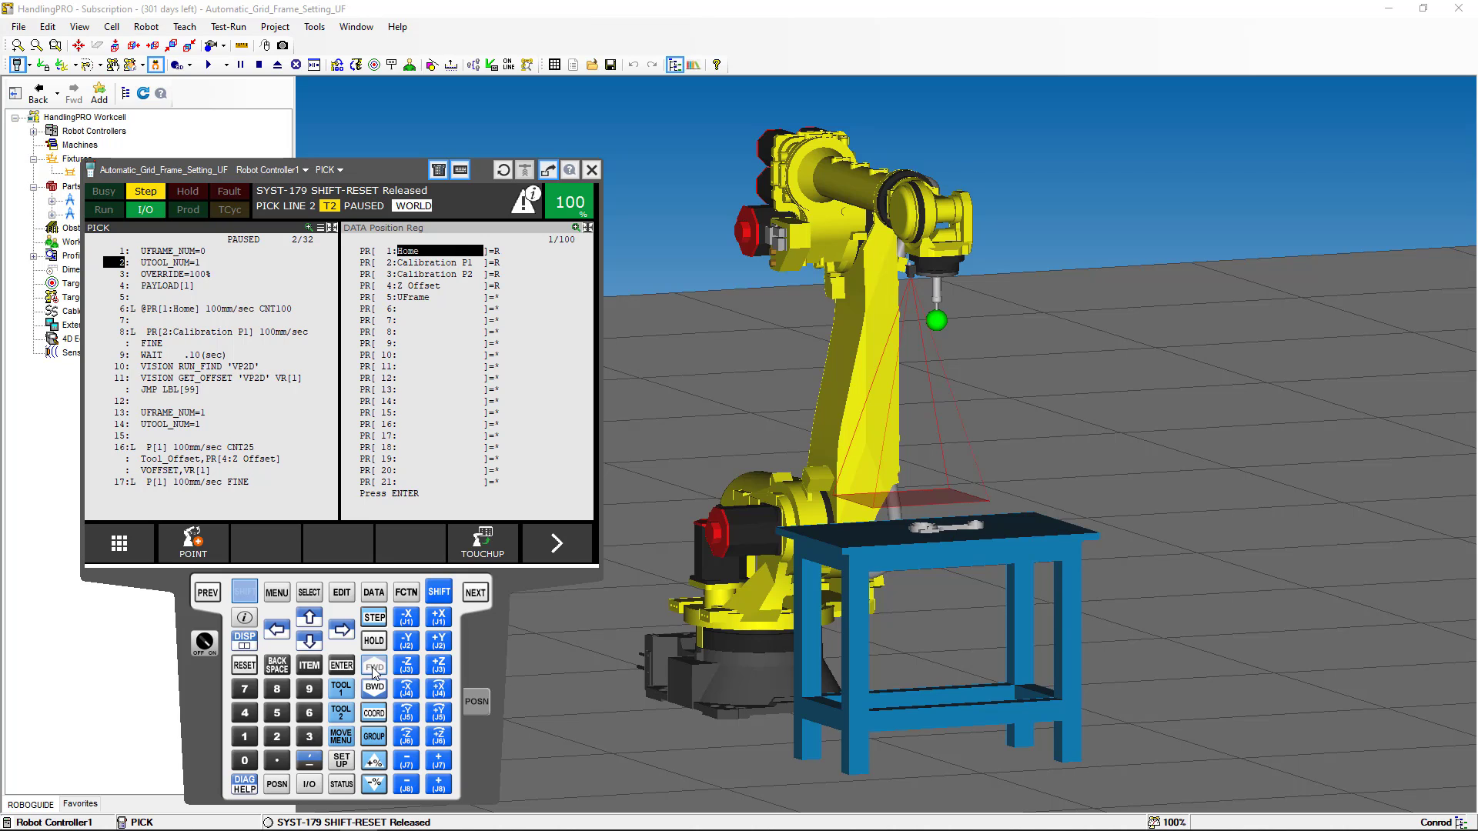
{"action": "left_click", "coordinate": [375, 669]}
{"action": "left_click", "coordinate": [375, 669]}
{"action": "left_click", "coordinate": [375, 669]}
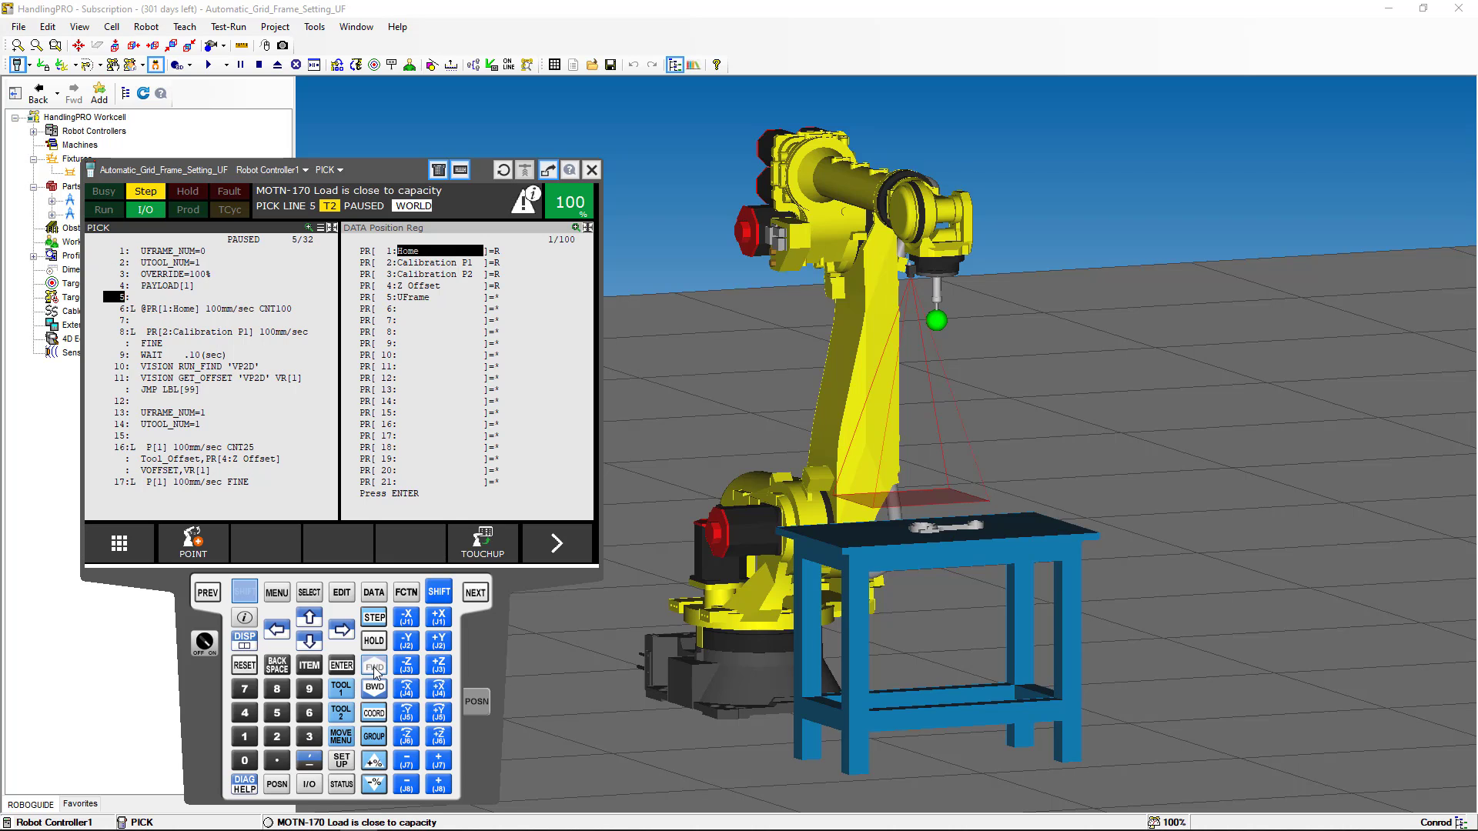
{"action": "left_click", "coordinate": [374, 668]}
{"action": "left_click", "coordinate": [375, 668]}
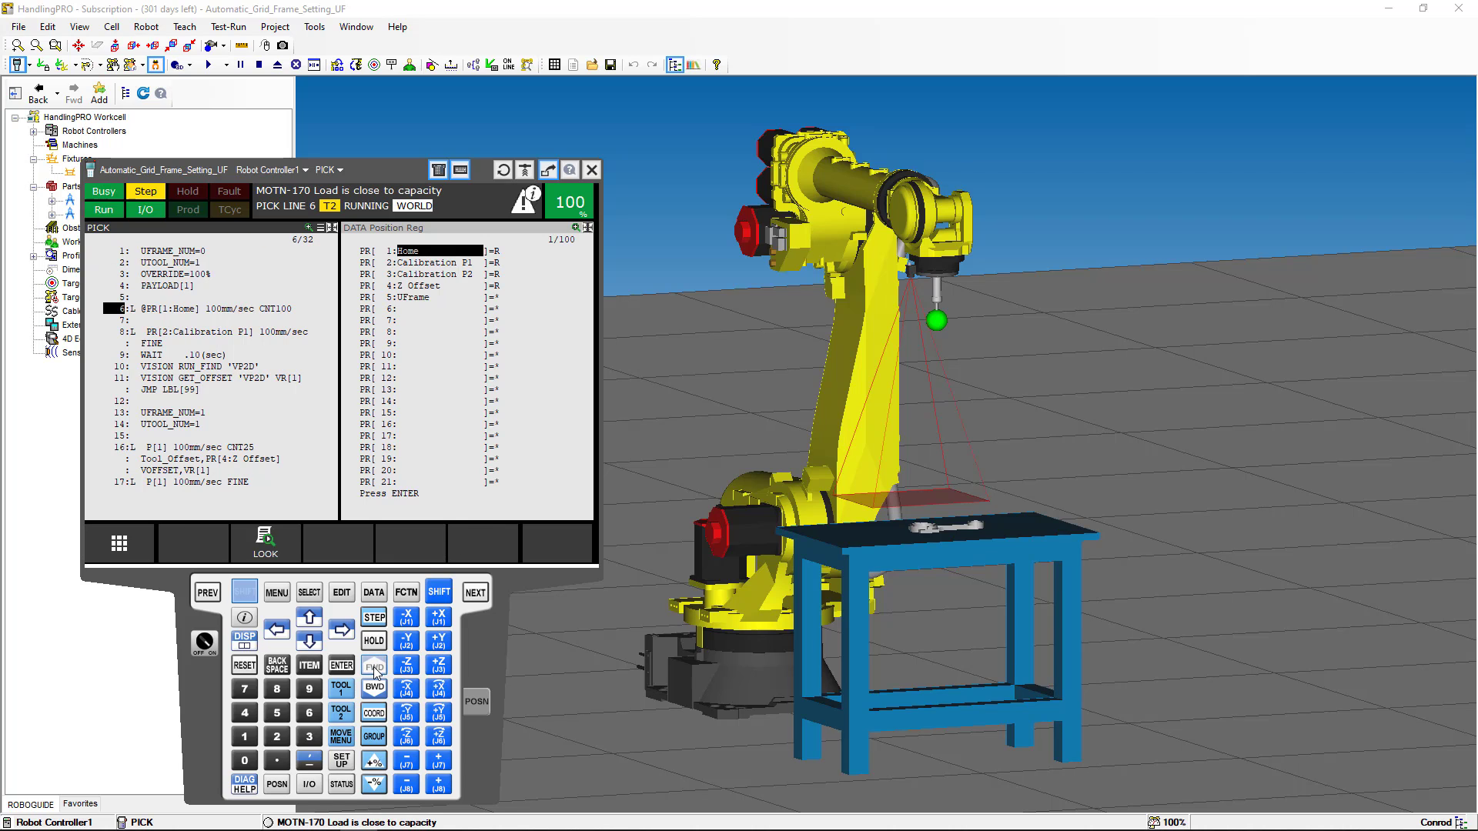
{"action": "left_click", "coordinate": [375, 668]}
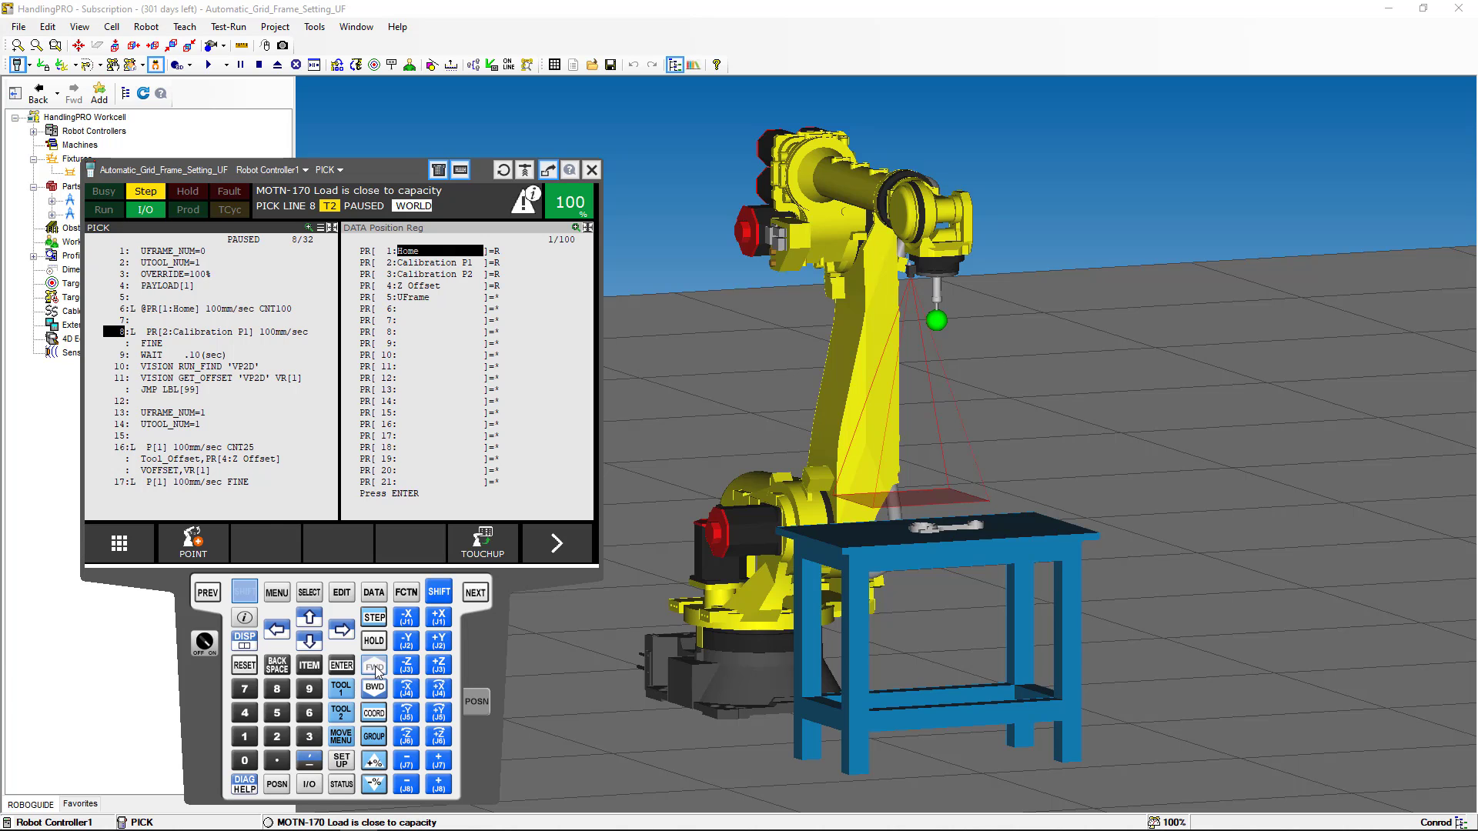
{"action": "left_click", "coordinate": [375, 668]}
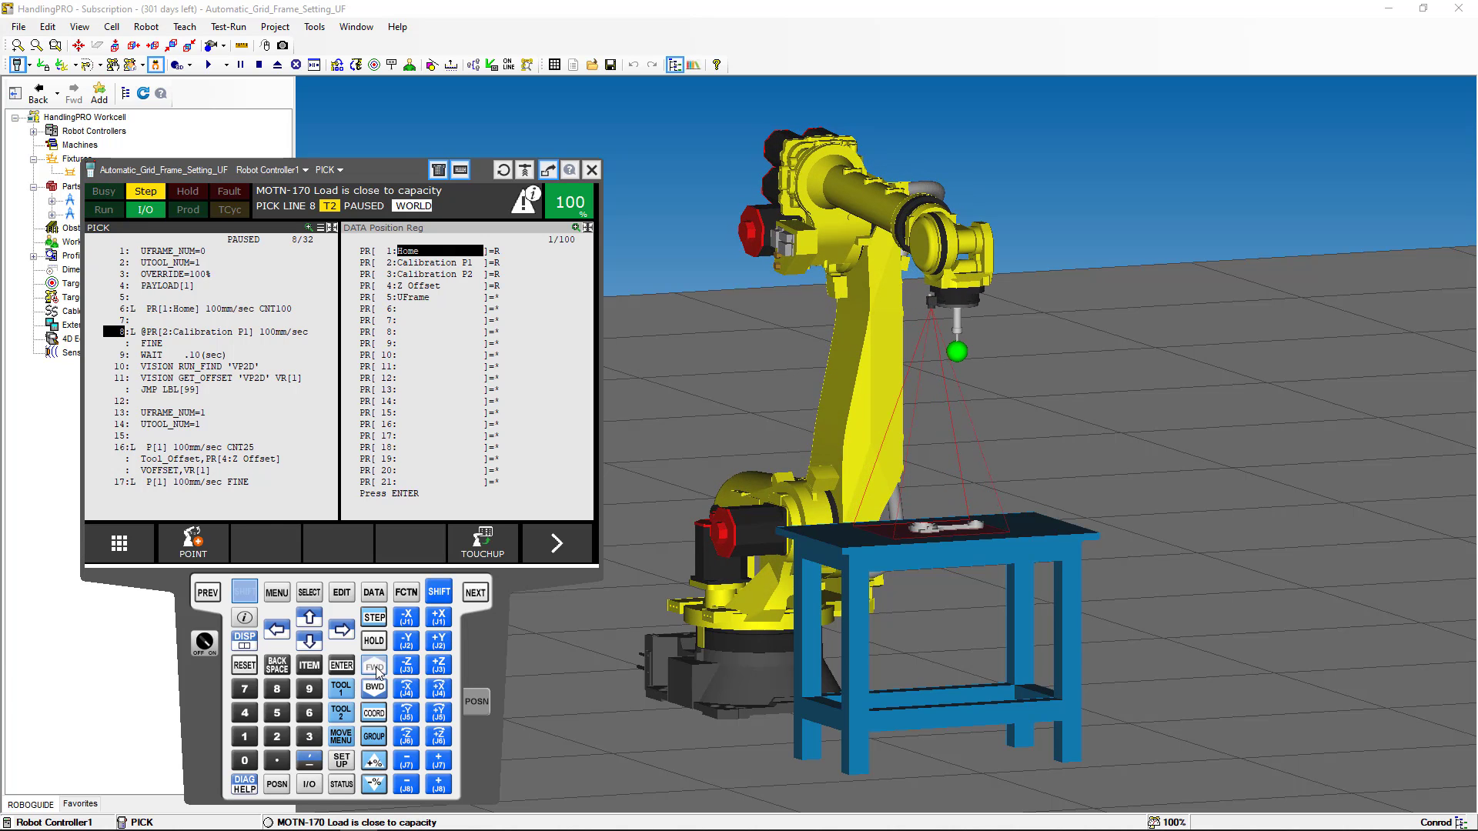
Step: Single-step PICK through the 0.10 s wait, VISION RUN_FIND 'VP2D' and VISION GET_OFFSET into VR[1]
{"action": "left_click", "coordinate": [376, 668]}
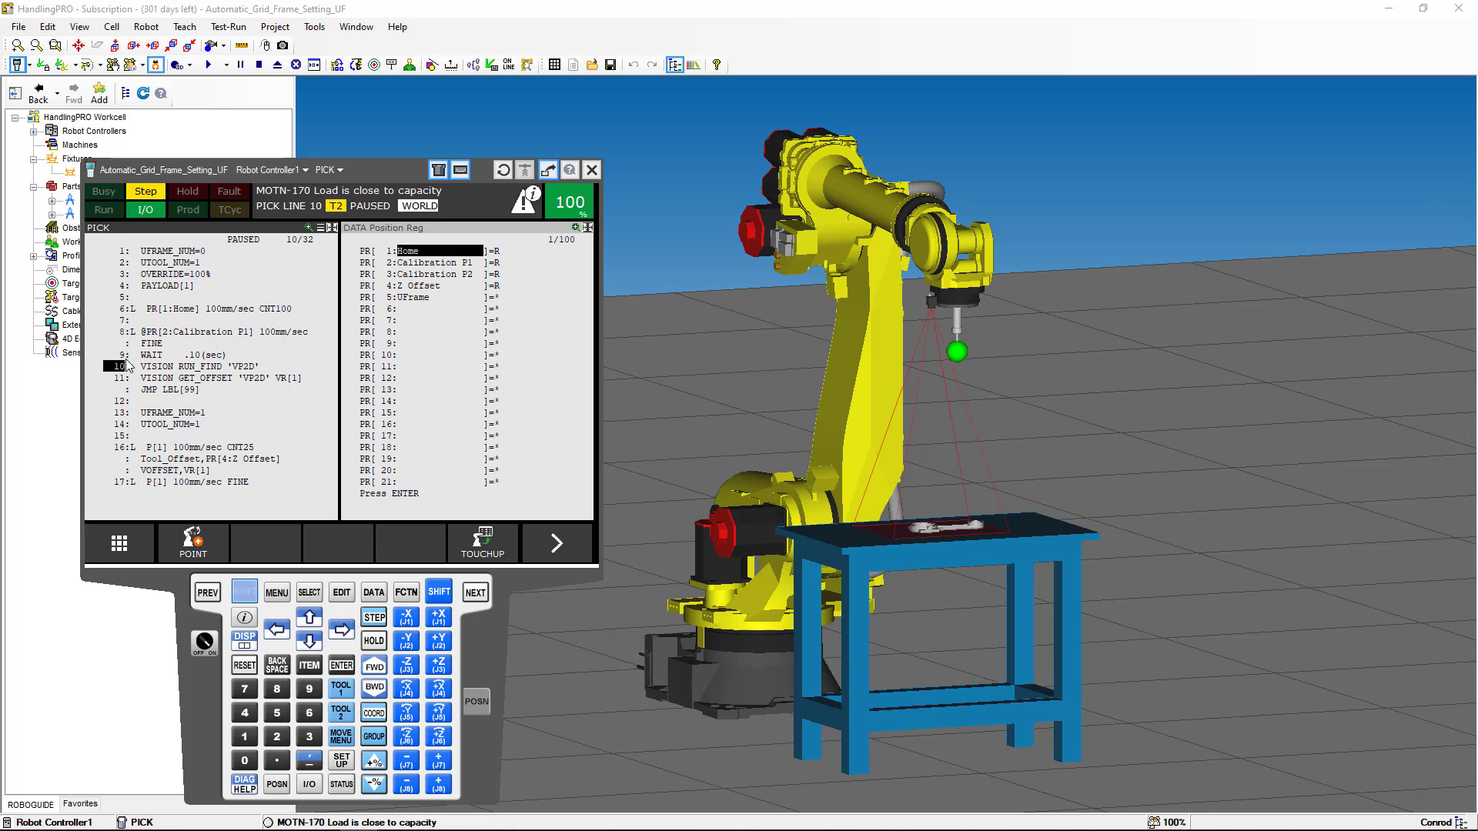
{"action": "left_click", "coordinate": [375, 667]}
{"action": "left_click", "coordinate": [377, 666]}
Step: Display the Vision Reg data beside the program and check the offset and found position in VR[1]
{"action": "left_click", "coordinate": [442, 228]}
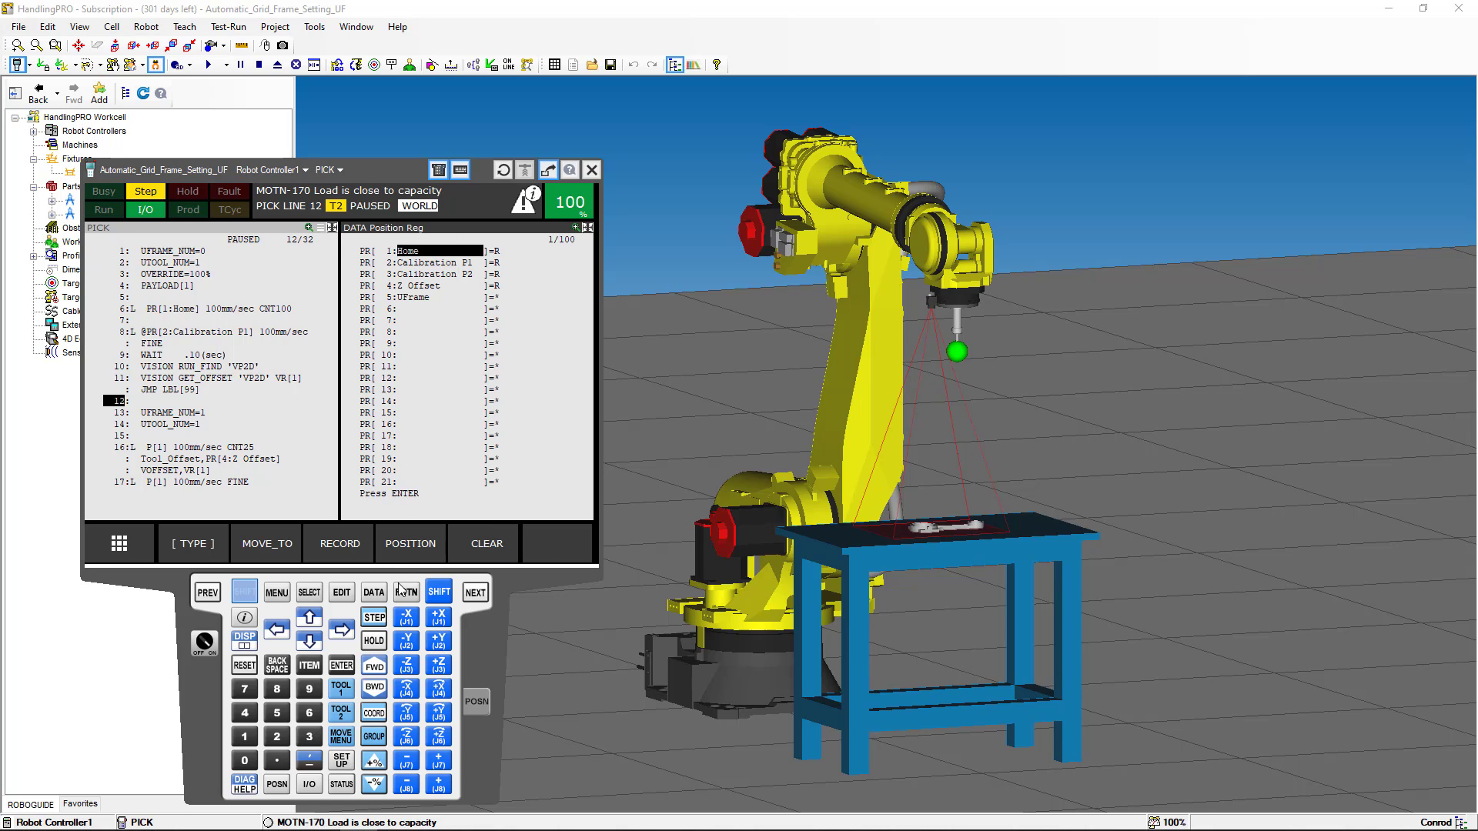
{"action": "left_click", "coordinate": [373, 592]}
{"action": "left_click", "coordinate": [185, 544]}
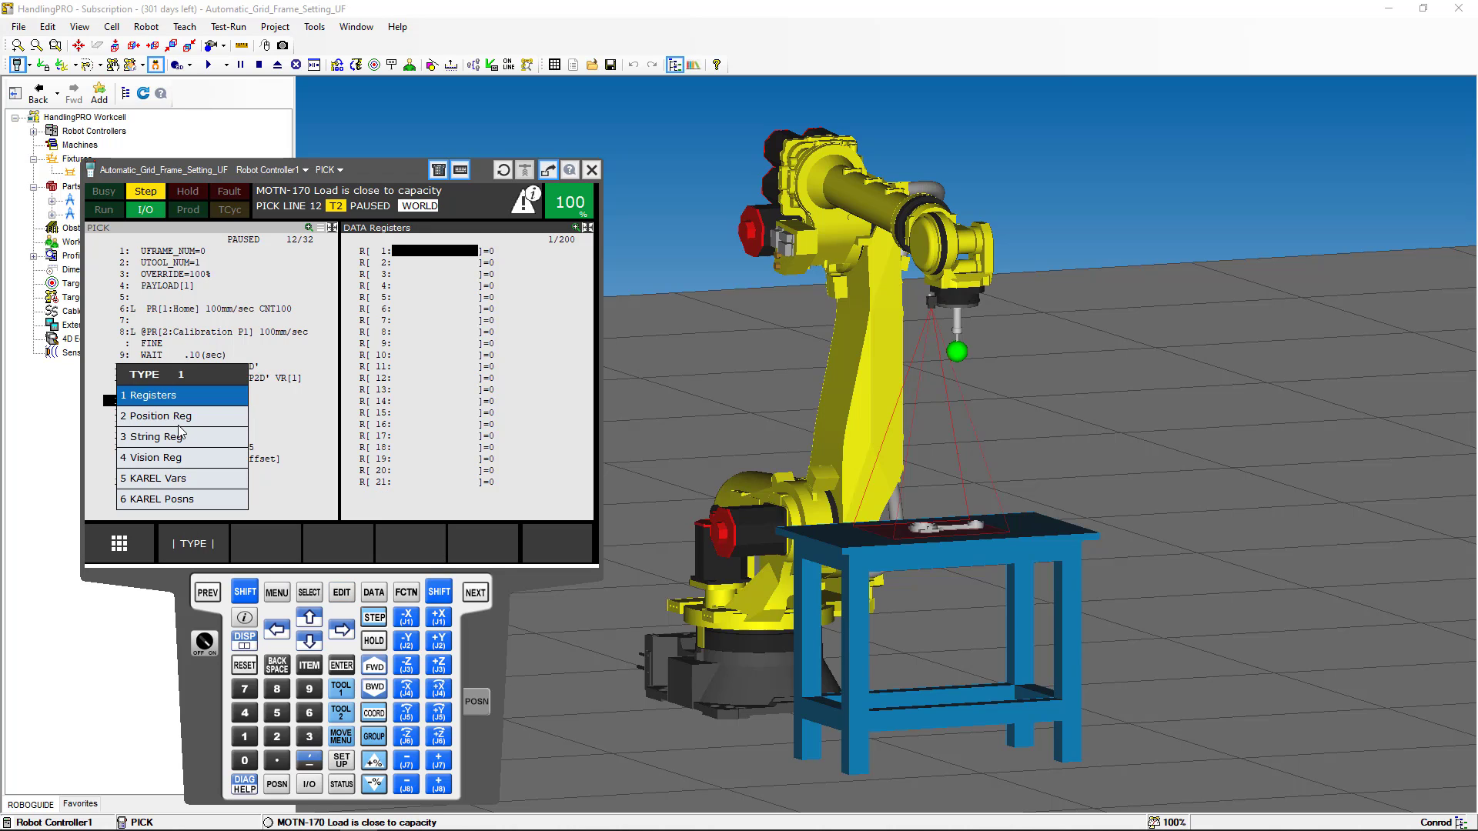
{"action": "left_click", "coordinate": [185, 460]}
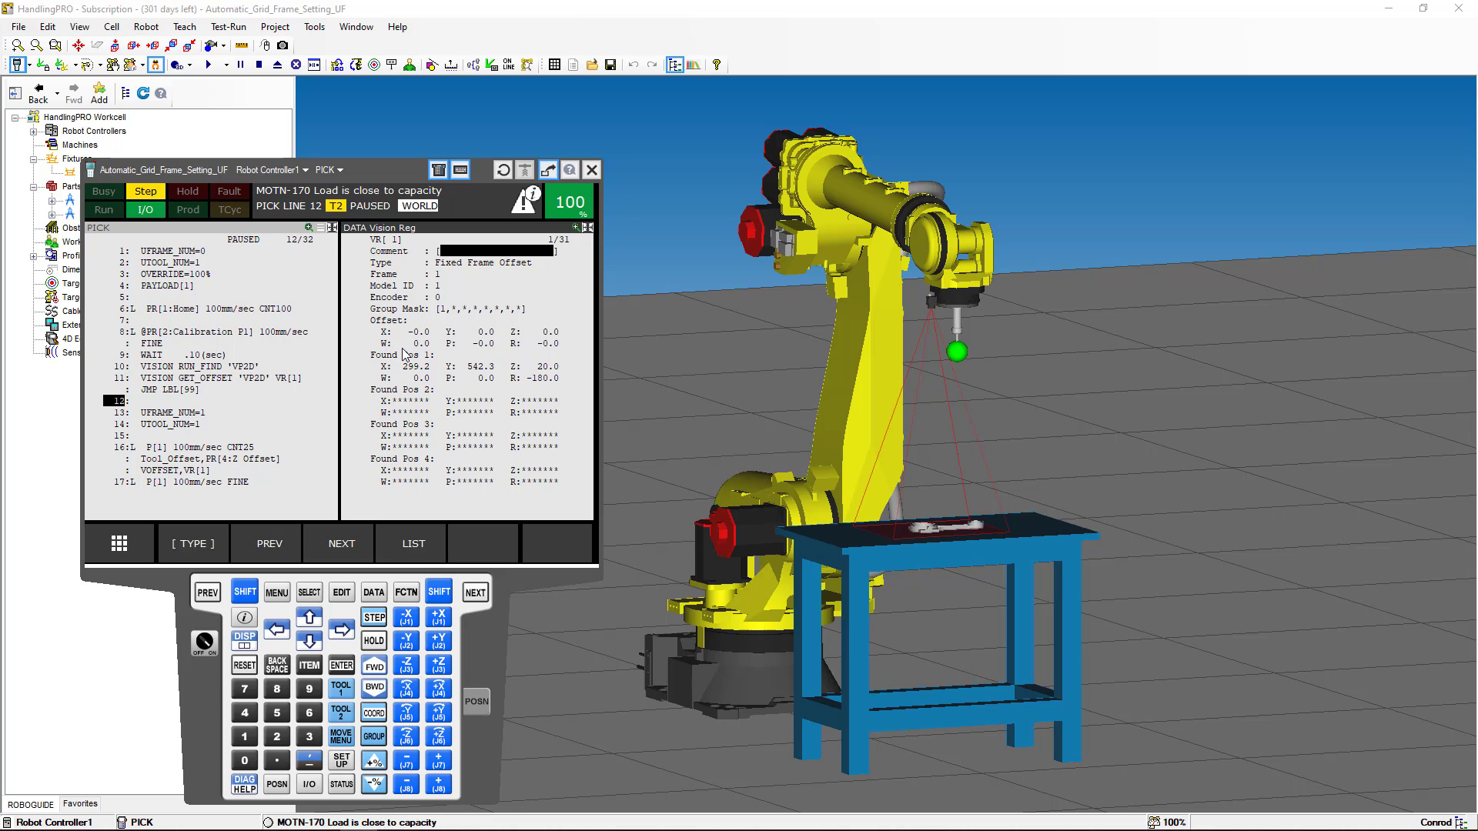
Step: Return to PICK and single-step through lines 13 to 17, moving to the P[1] approach and pick positions with vision offset VR[1]
{"action": "left_click", "coordinate": [263, 225]}
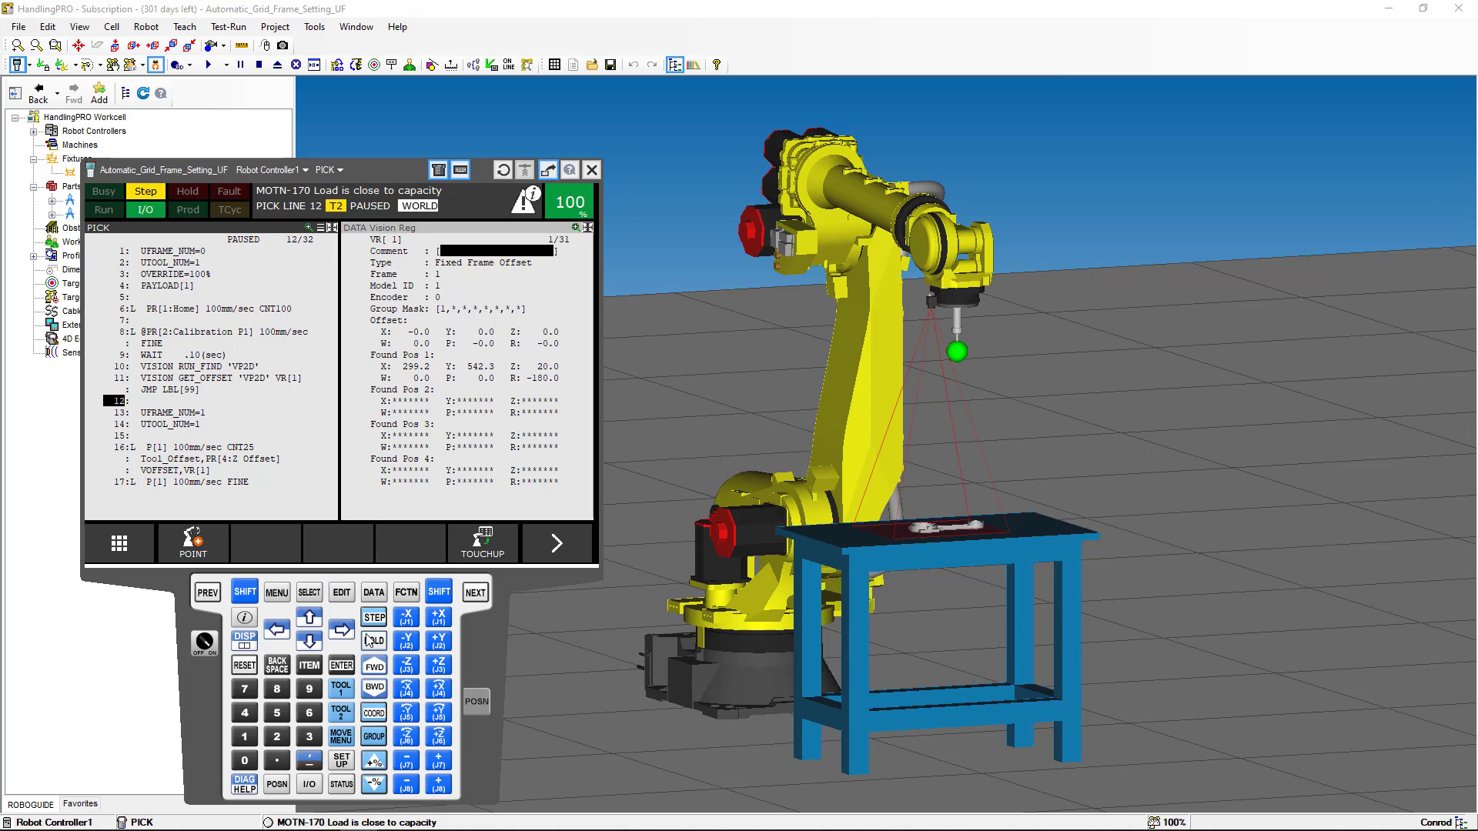
{"action": "left_click", "coordinate": [245, 592]}
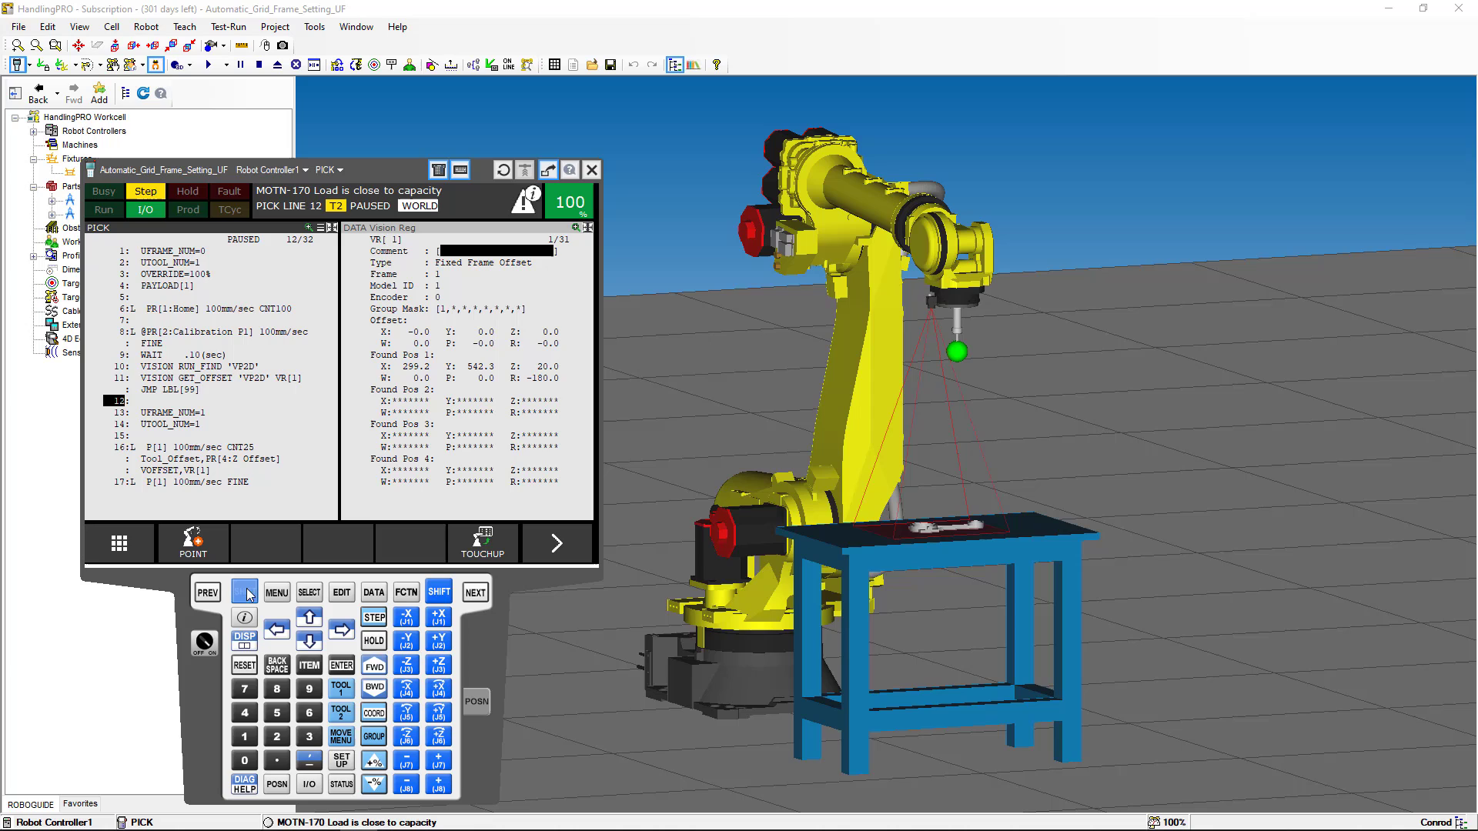
{"action": "left_click", "coordinate": [375, 667]}
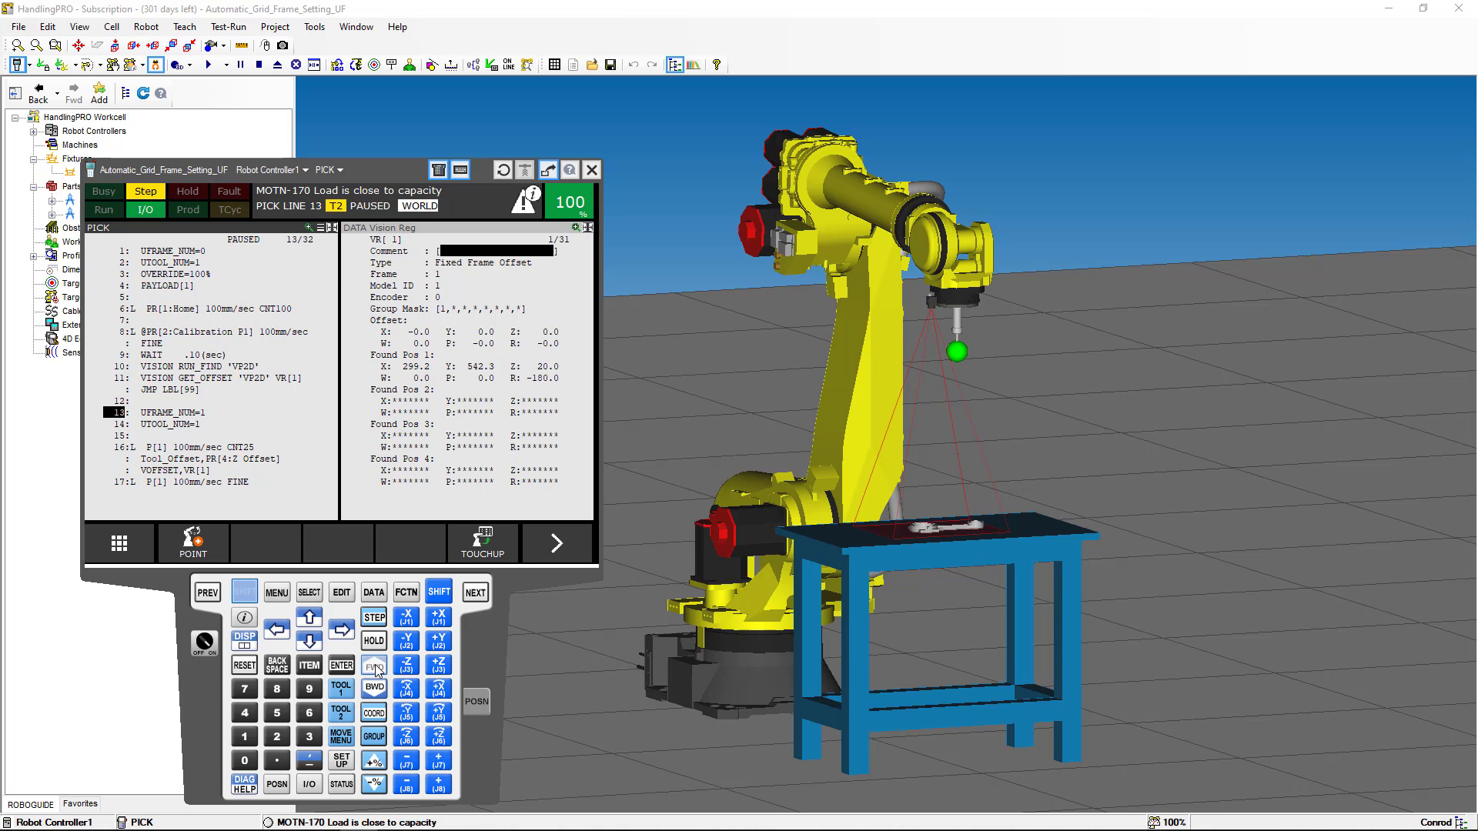
{"action": "left_click", "coordinate": [375, 667]}
{"action": "left_click", "coordinate": [375, 668]}
{"action": "left_click", "coordinate": [375, 668]}
{"action": "left_click", "coordinate": [375, 667]}
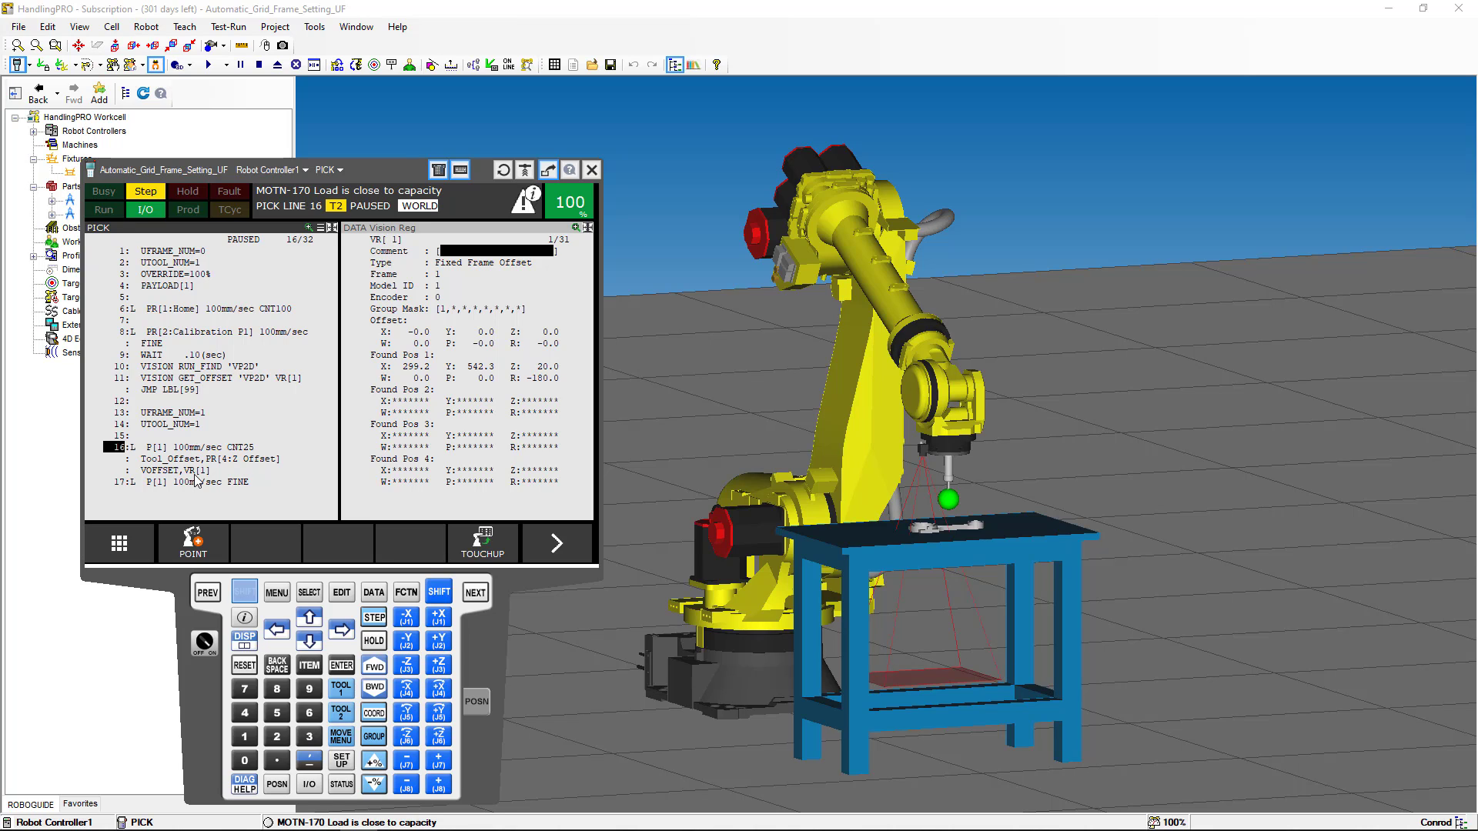
{"action": "left_click", "coordinate": [375, 666]}
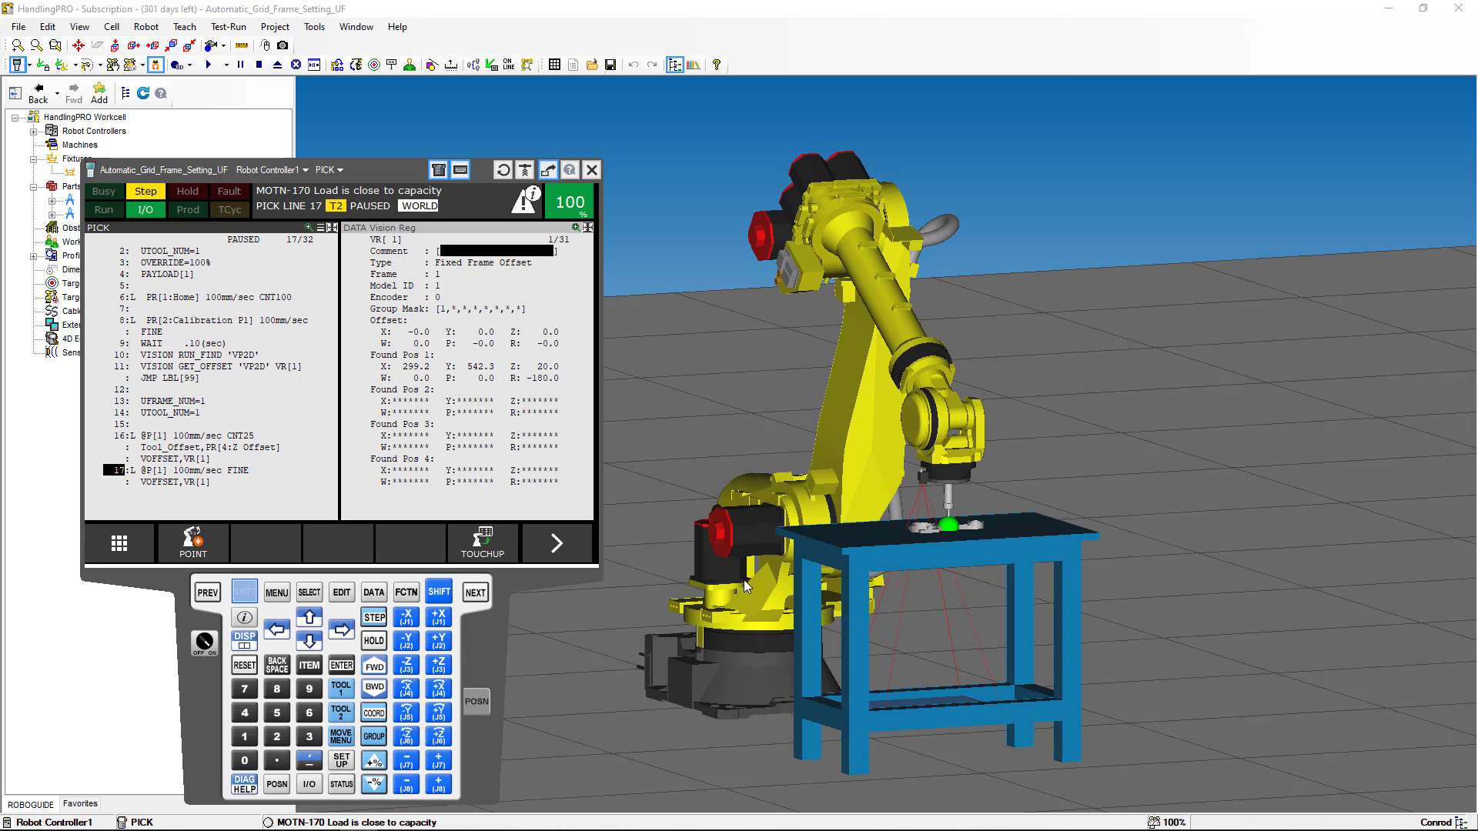
Step: Hide the teach pendant and examine up close where the tool tip sits on the Conrod
{"action": "scroll", "coordinate": [859, 548], "scroll_direction": "up", "scroll_amount": 3}
{"action": "scroll", "coordinate": [859, 548], "scroll_direction": "up", "scroll_amount": 5}
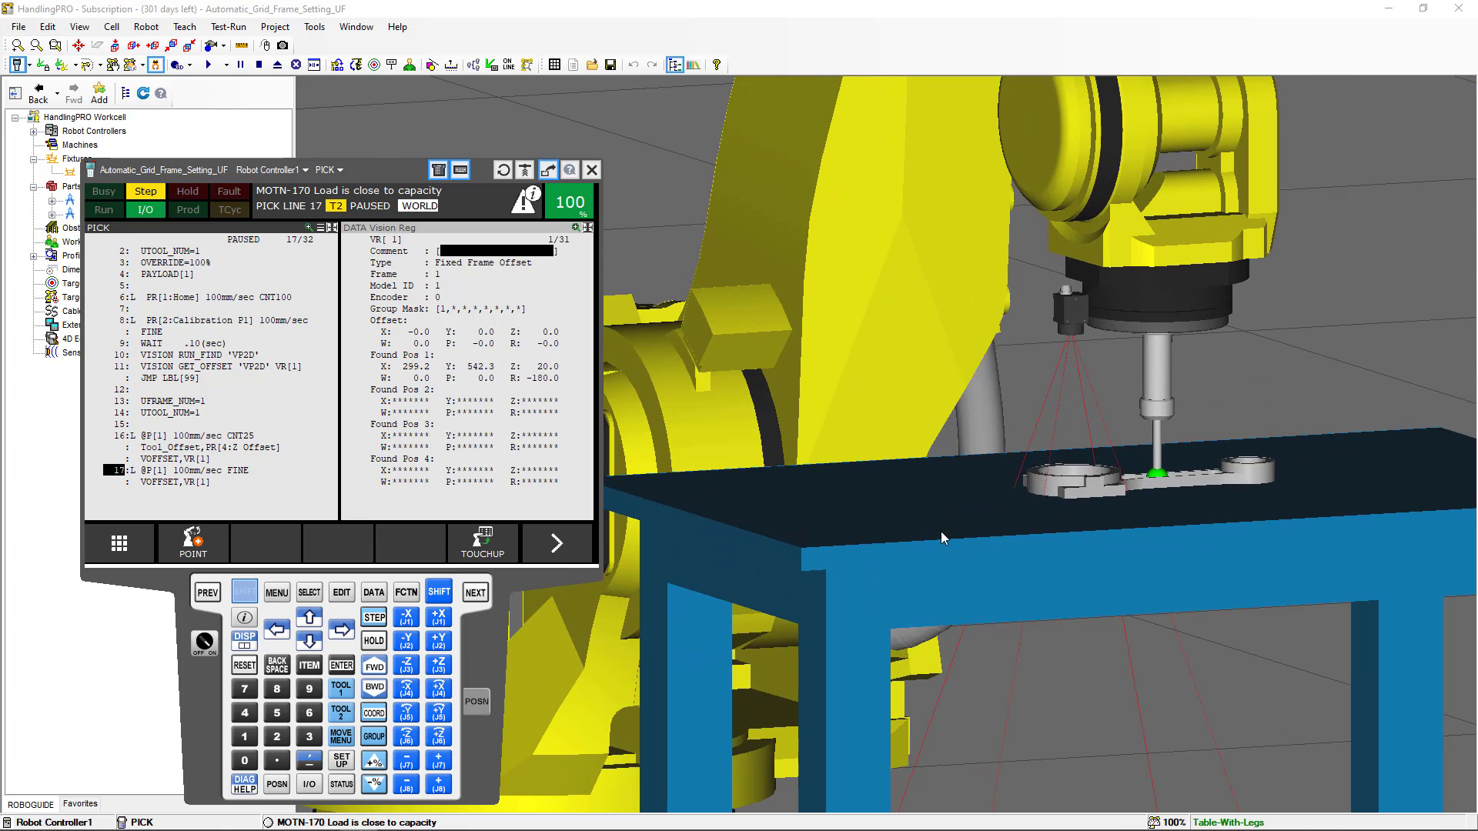
{"action": "key", "text": "alt+t"}
{"action": "scroll", "coordinate": [926, 545], "scroll_direction": "down", "scroll_amount": 5}
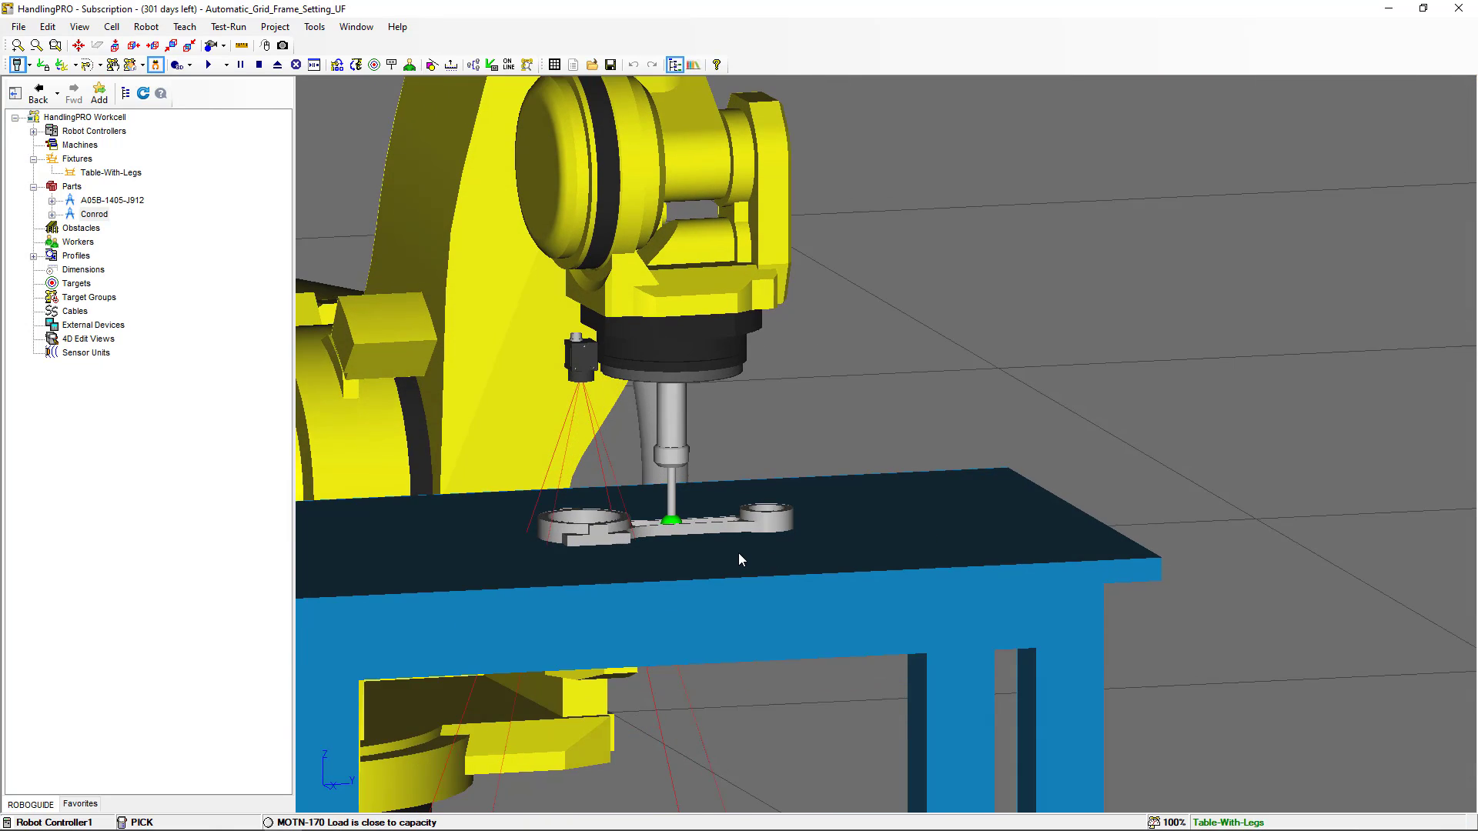
Step: Bring back the teach pendant and single-step PICK through the PICK_SIM call to the retract move on line 19 with the Z Offset
{"action": "scroll", "coordinate": [736, 553], "scroll_direction": "up", "scroll_amount": 8}
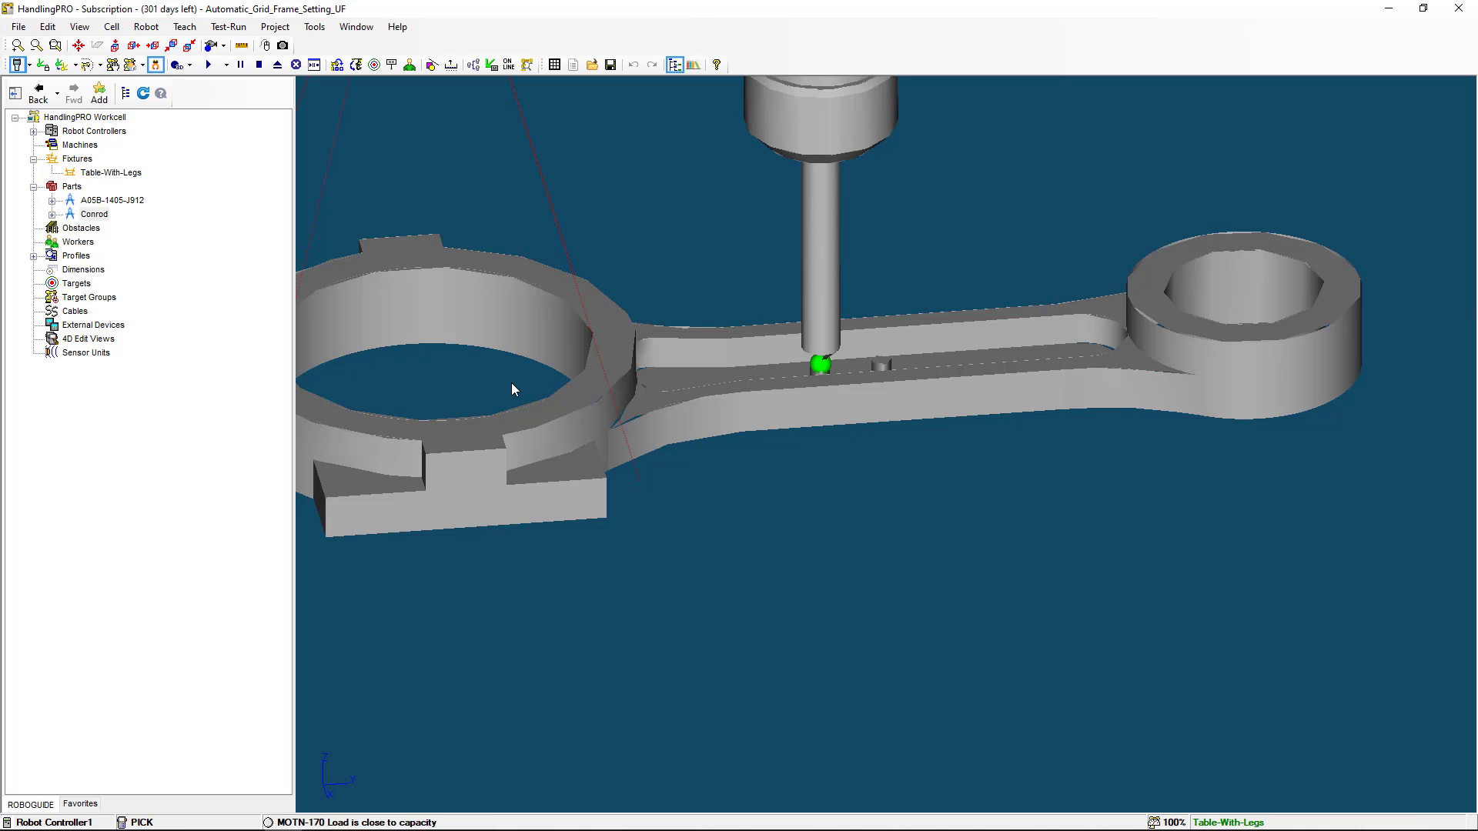
{"action": "key", "text": "alt+t"}
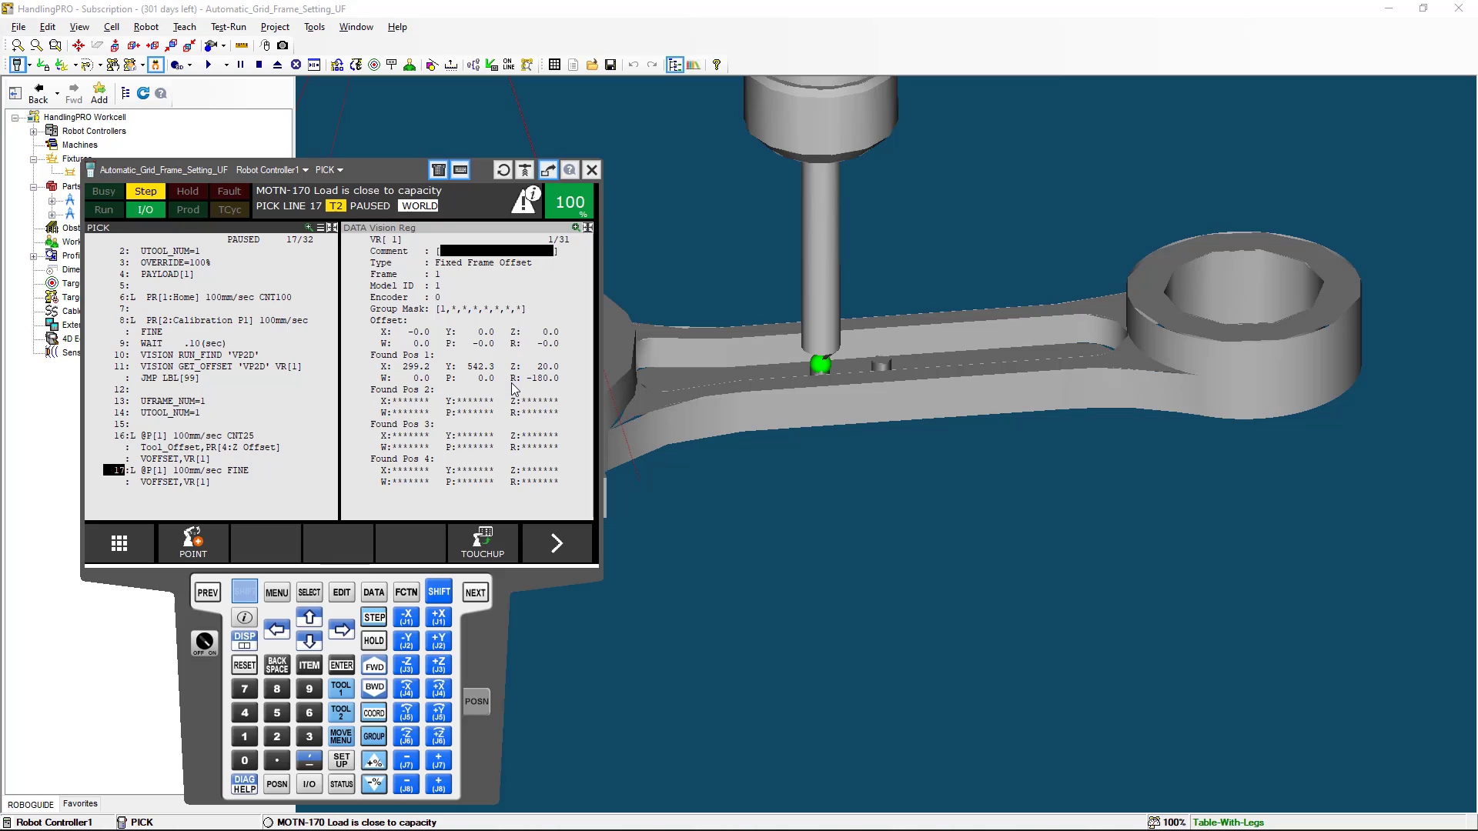
{"action": "left_click", "coordinate": [375, 666]}
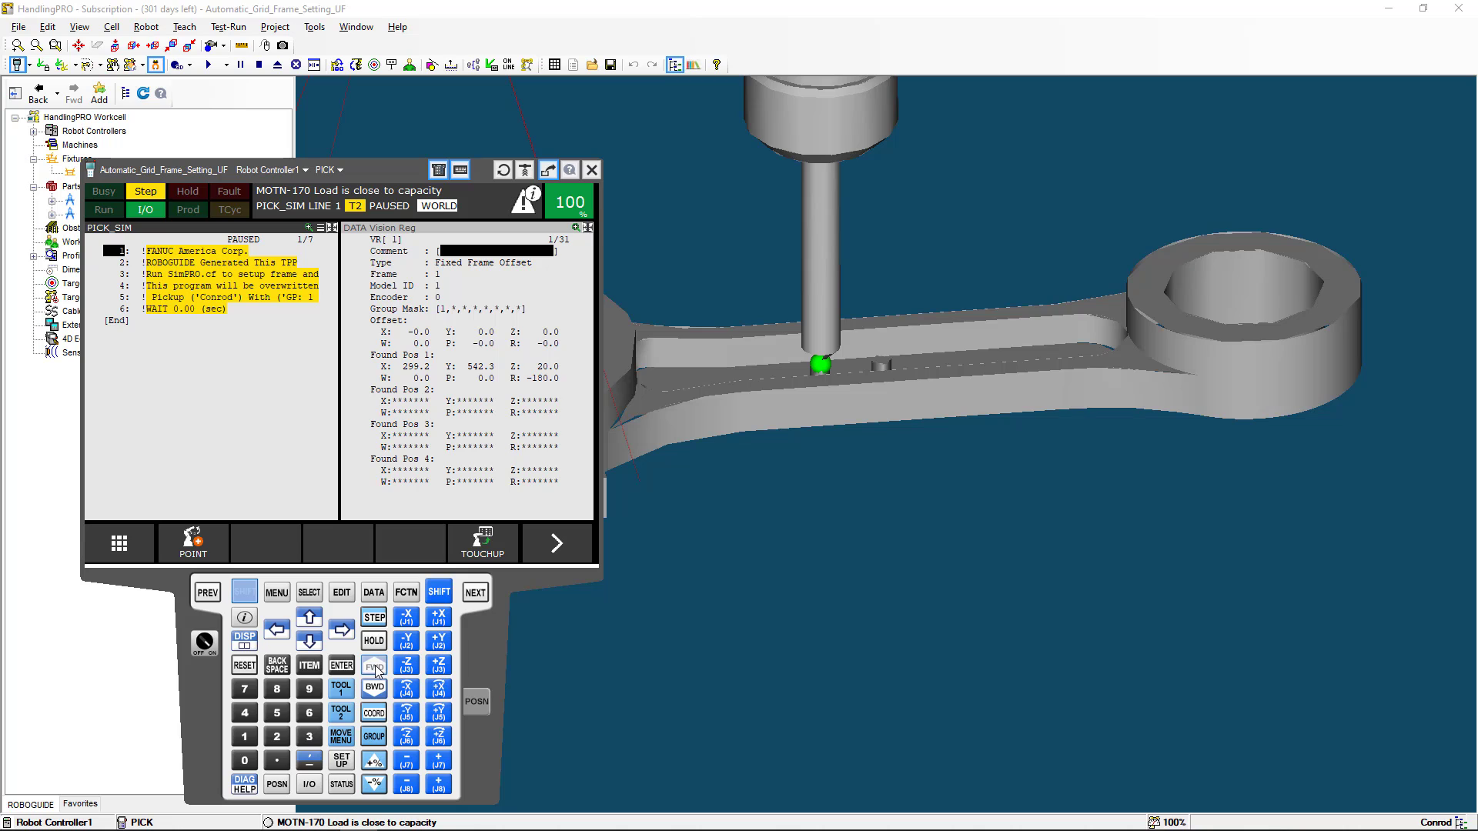
{"action": "left_click", "coordinate": [377, 669]}
{"action": "left_click", "coordinate": [376, 669]}
{"action": "left_click", "coordinate": [377, 668]}
{"action": "left_click", "coordinate": [376, 668]}
{"action": "left_click", "coordinate": [377, 669]}
{"action": "left_click", "coordinate": [377, 669]}
{"action": "left_click", "coordinate": [377, 668]}
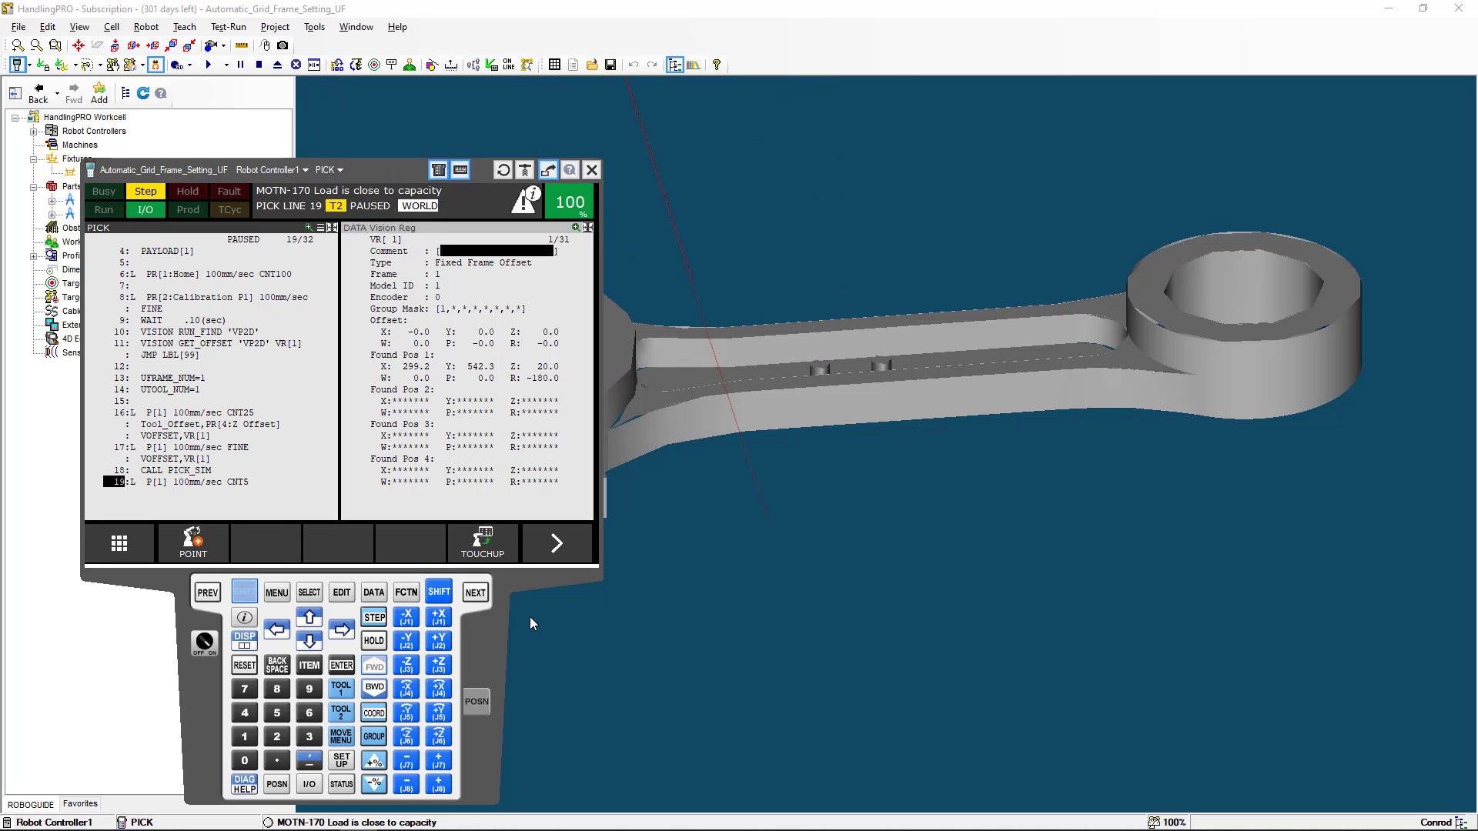
{"action": "scroll", "coordinate": [796, 562], "scroll_direction": "down", "scroll_amount": 5}
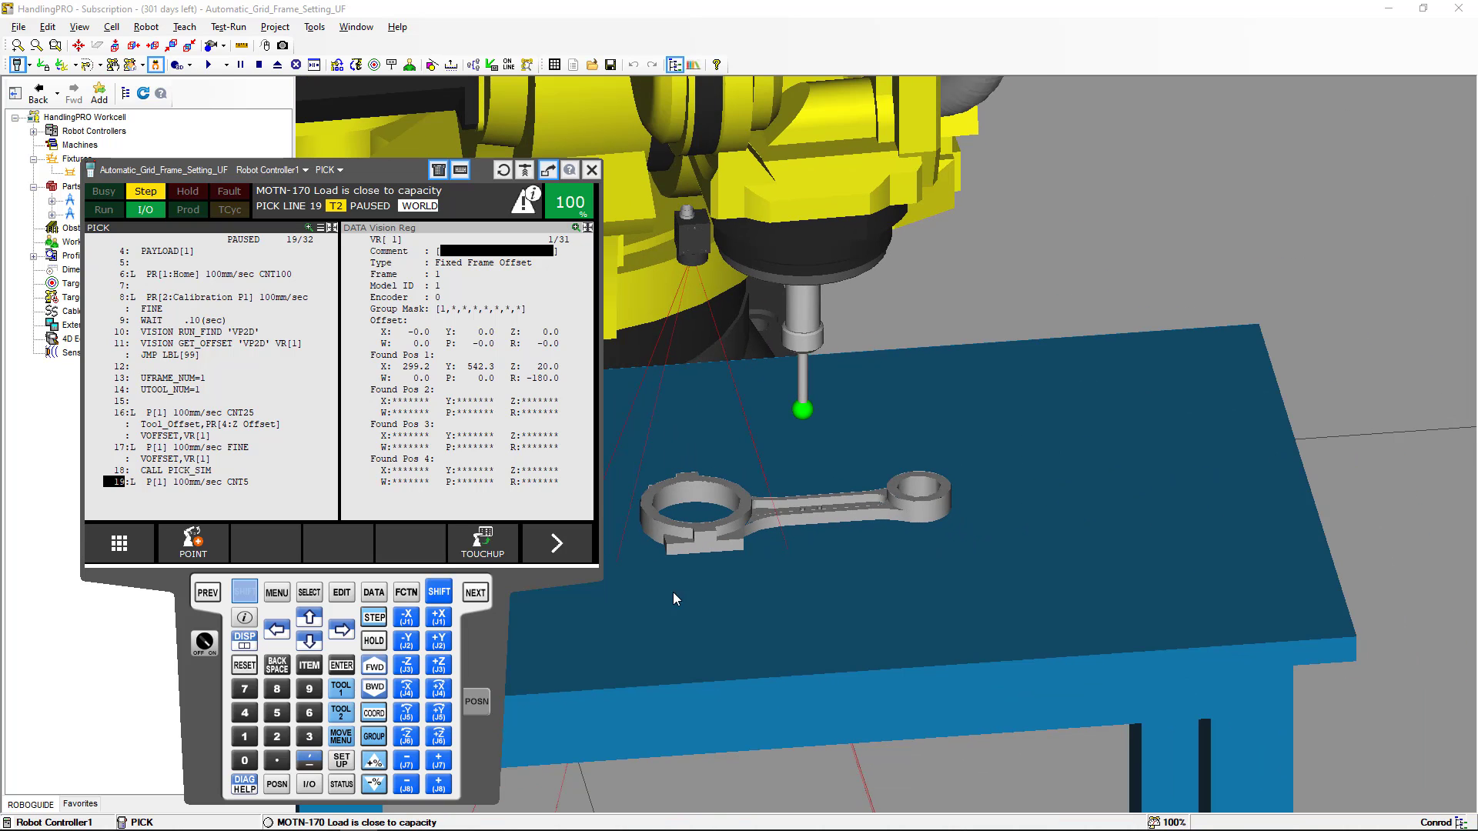
Step: Single-step the rest of PICK, setting UFRAME 0 and UTOOL 1, returning to PR[1:Home] and running END
{"action": "left_click", "coordinate": [376, 668]}
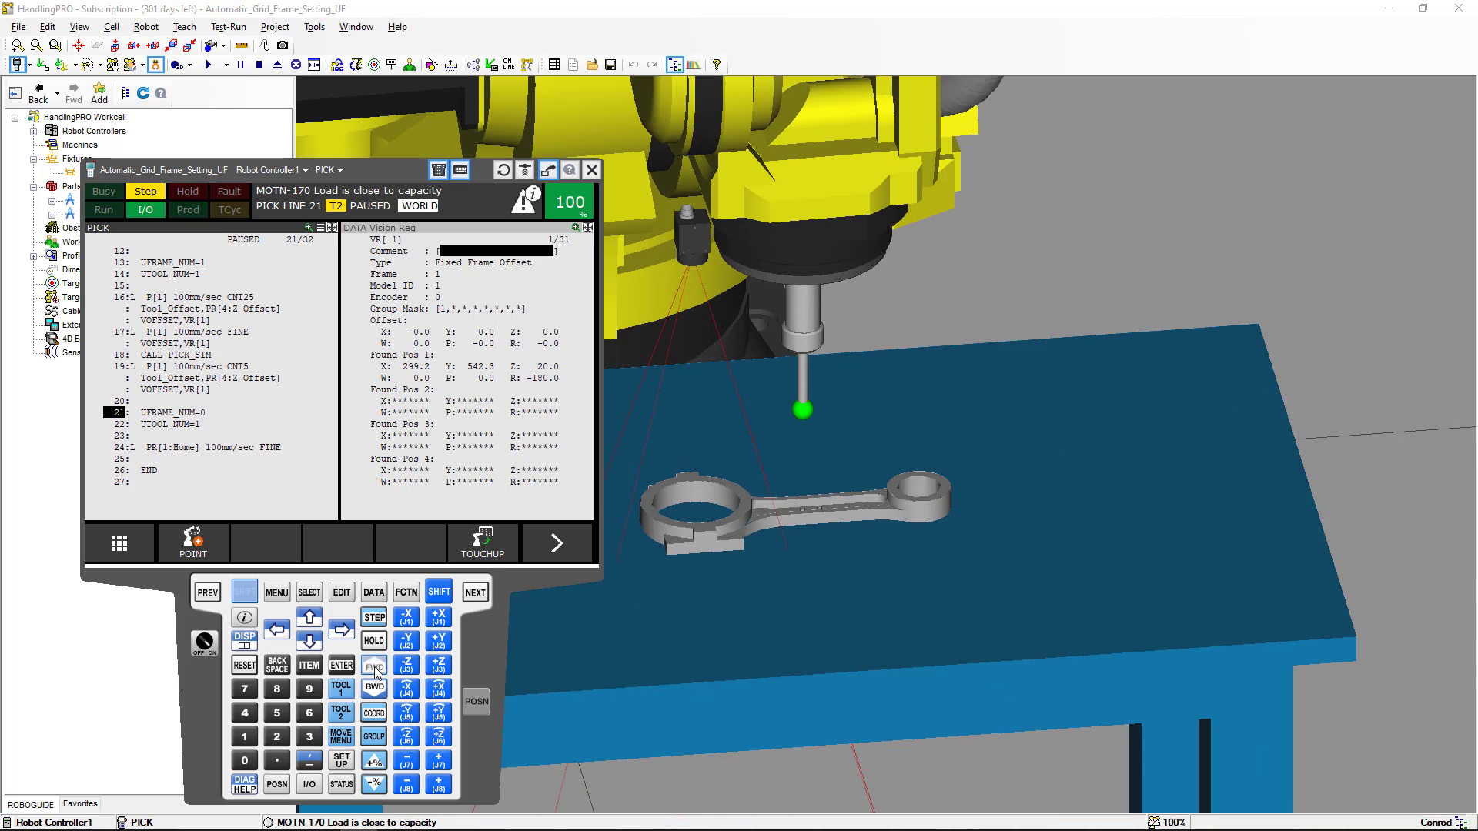
{"action": "left_click", "coordinate": [376, 668]}
{"action": "left_click", "coordinate": [377, 668]}
{"action": "left_click", "coordinate": [376, 668]}
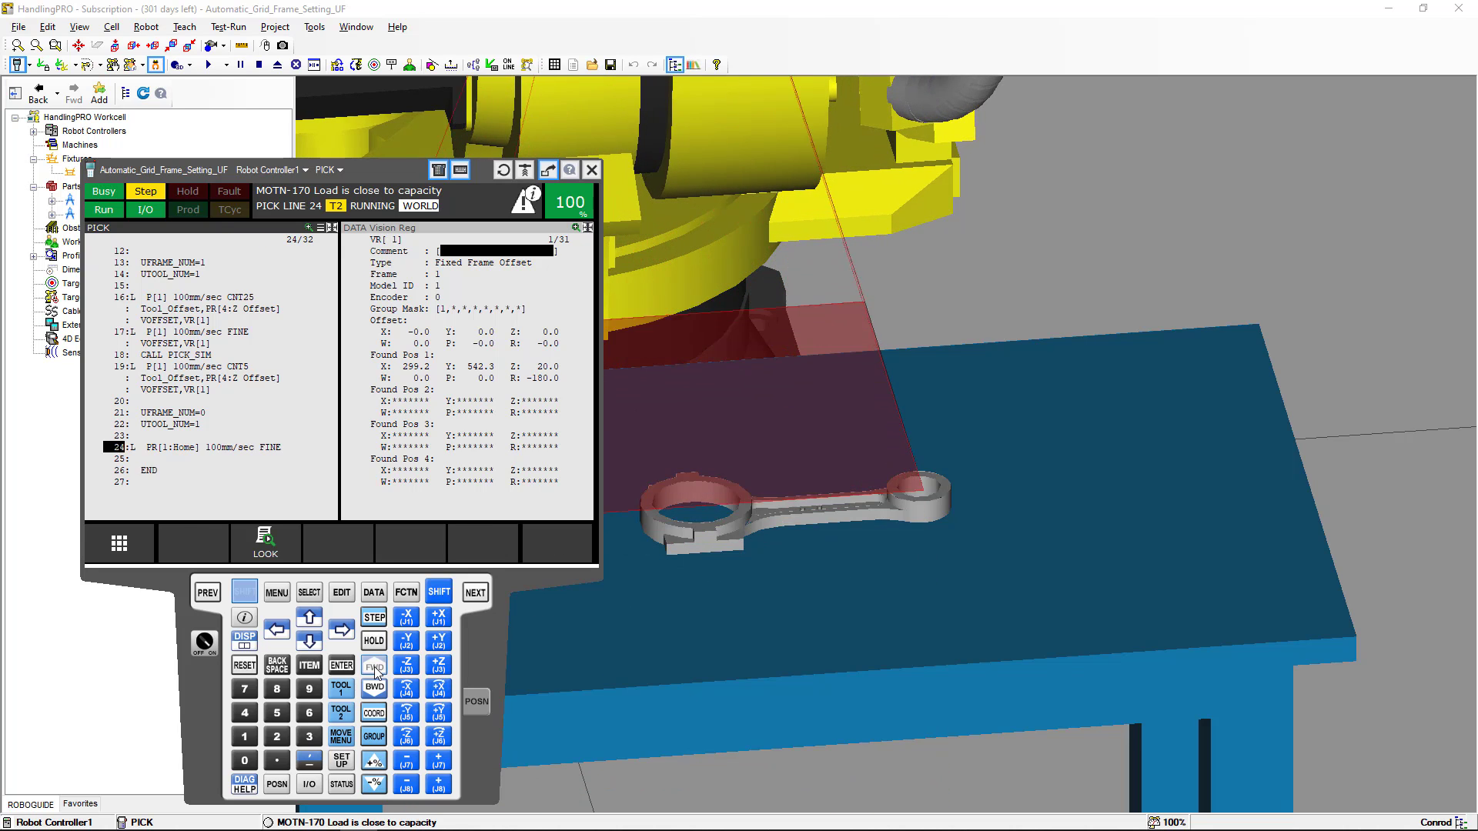
{"action": "scroll", "coordinate": [570, 631], "scroll_direction": "down", "scroll_amount": 3}
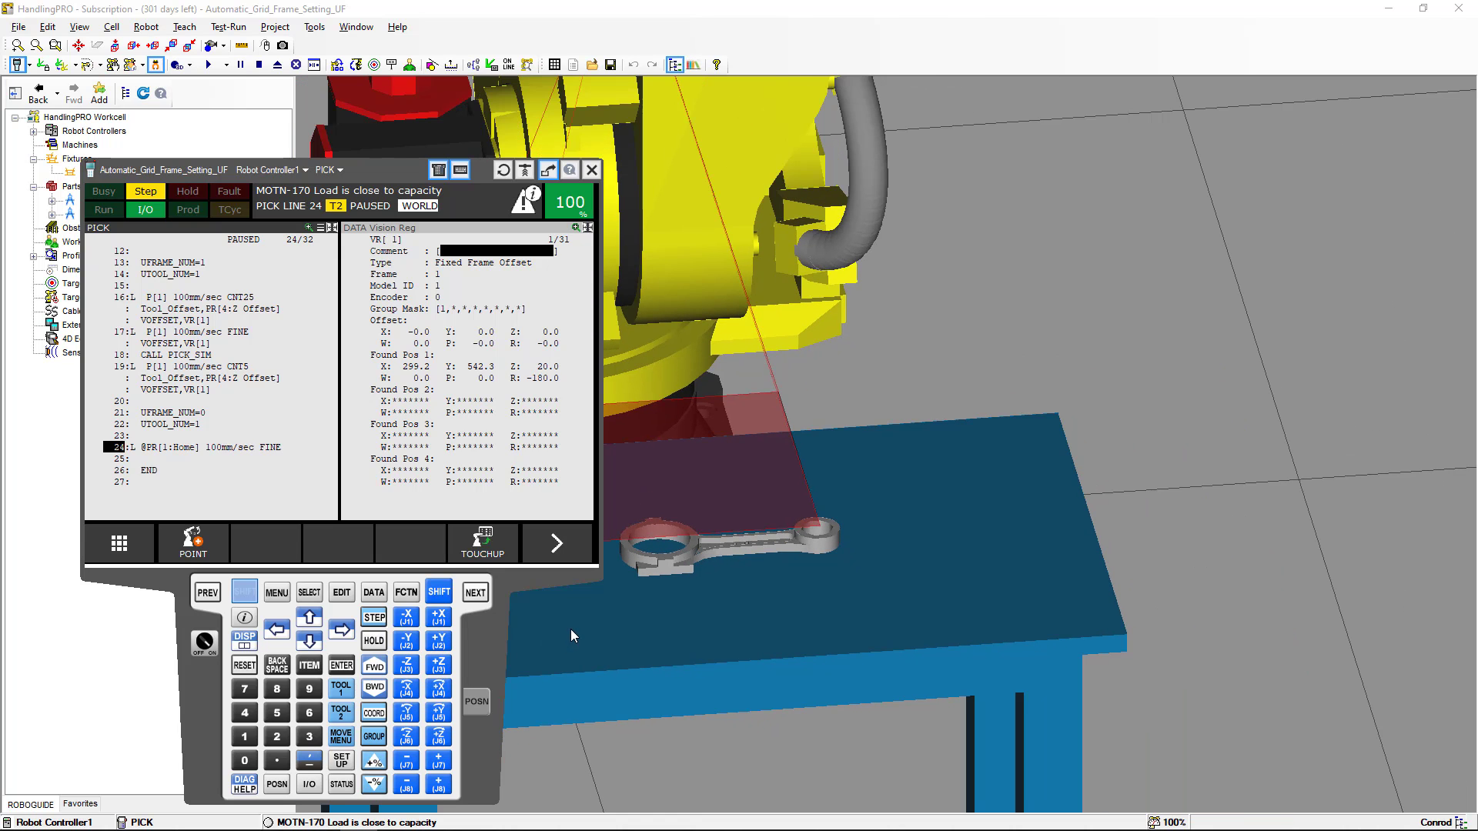
{"action": "left_click", "coordinate": [616, 611]}
{"action": "scroll", "coordinate": [627, 613], "scroll_direction": "up", "scroll_amount": 5}
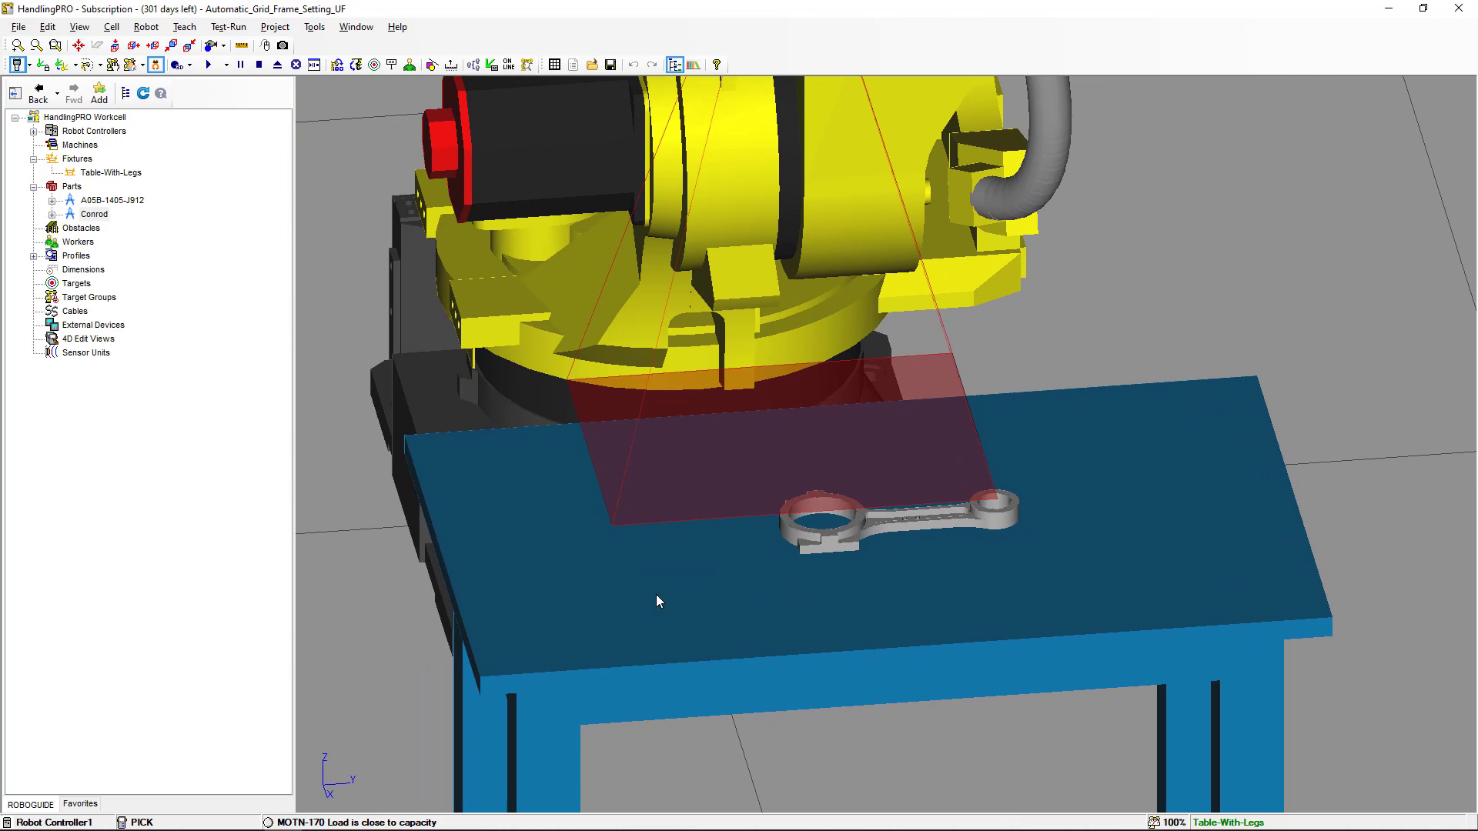
{"action": "key", "text": "alt+t"}
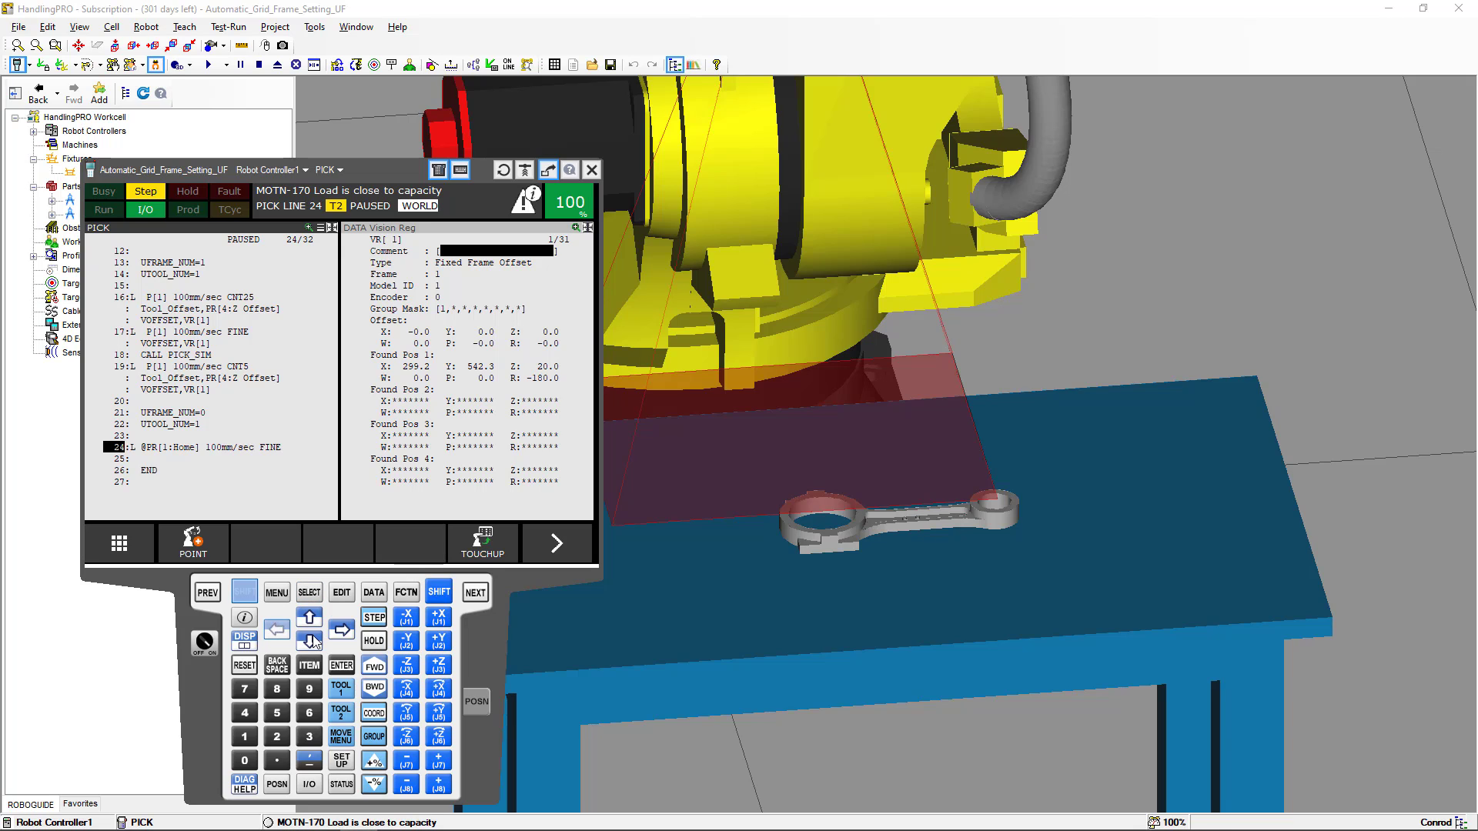
{"action": "left_click", "coordinate": [373, 667]}
{"action": "left_click", "coordinate": [374, 667]}
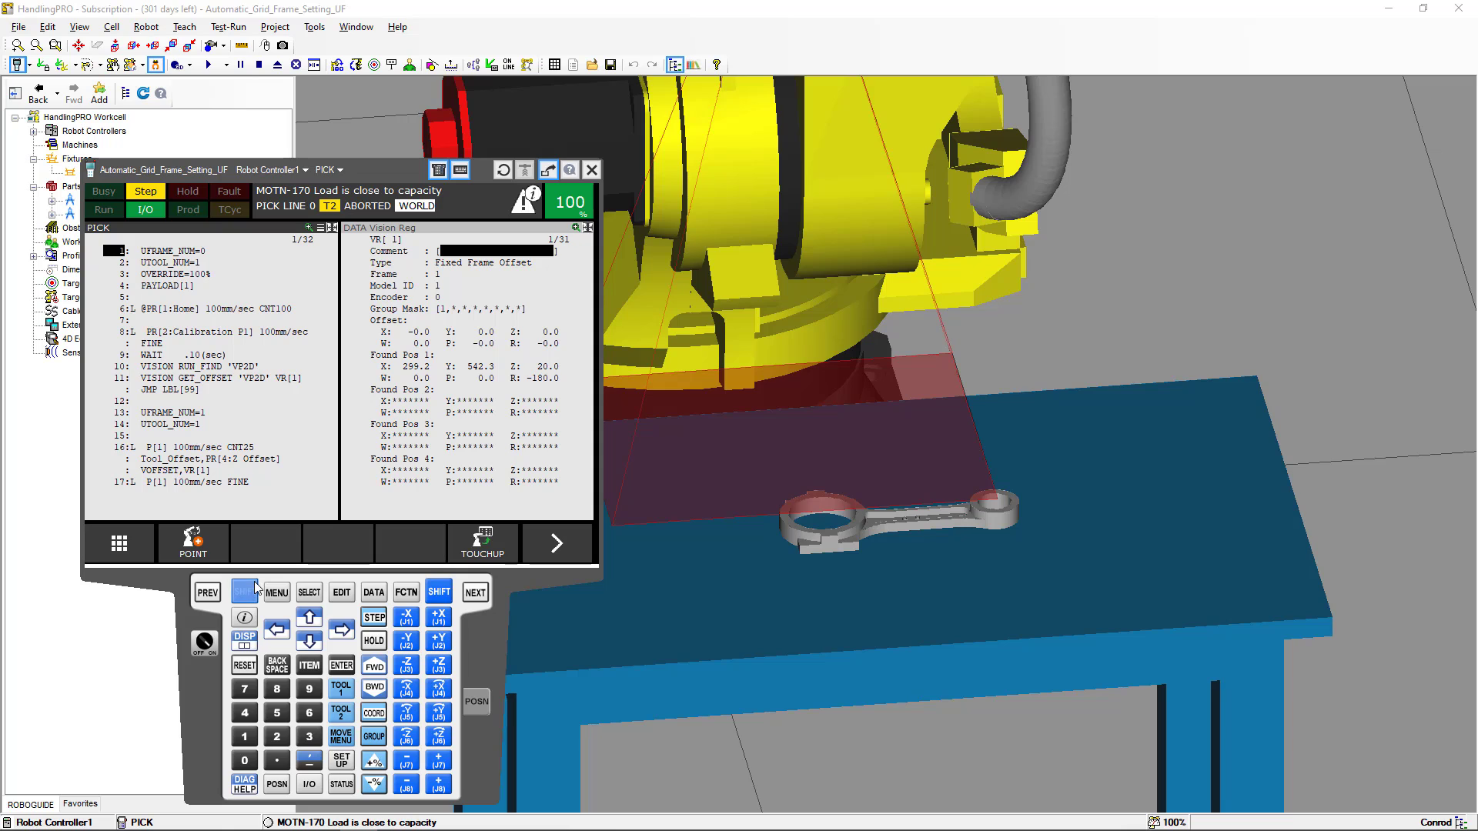
Step: Hide the teach pendant and shift the Conrod on Table-With-Legs to a part offset of about X 89.8, Y -2.0 and Z 41.5 mm
{"action": "right_click", "coordinate": [193, 688]}
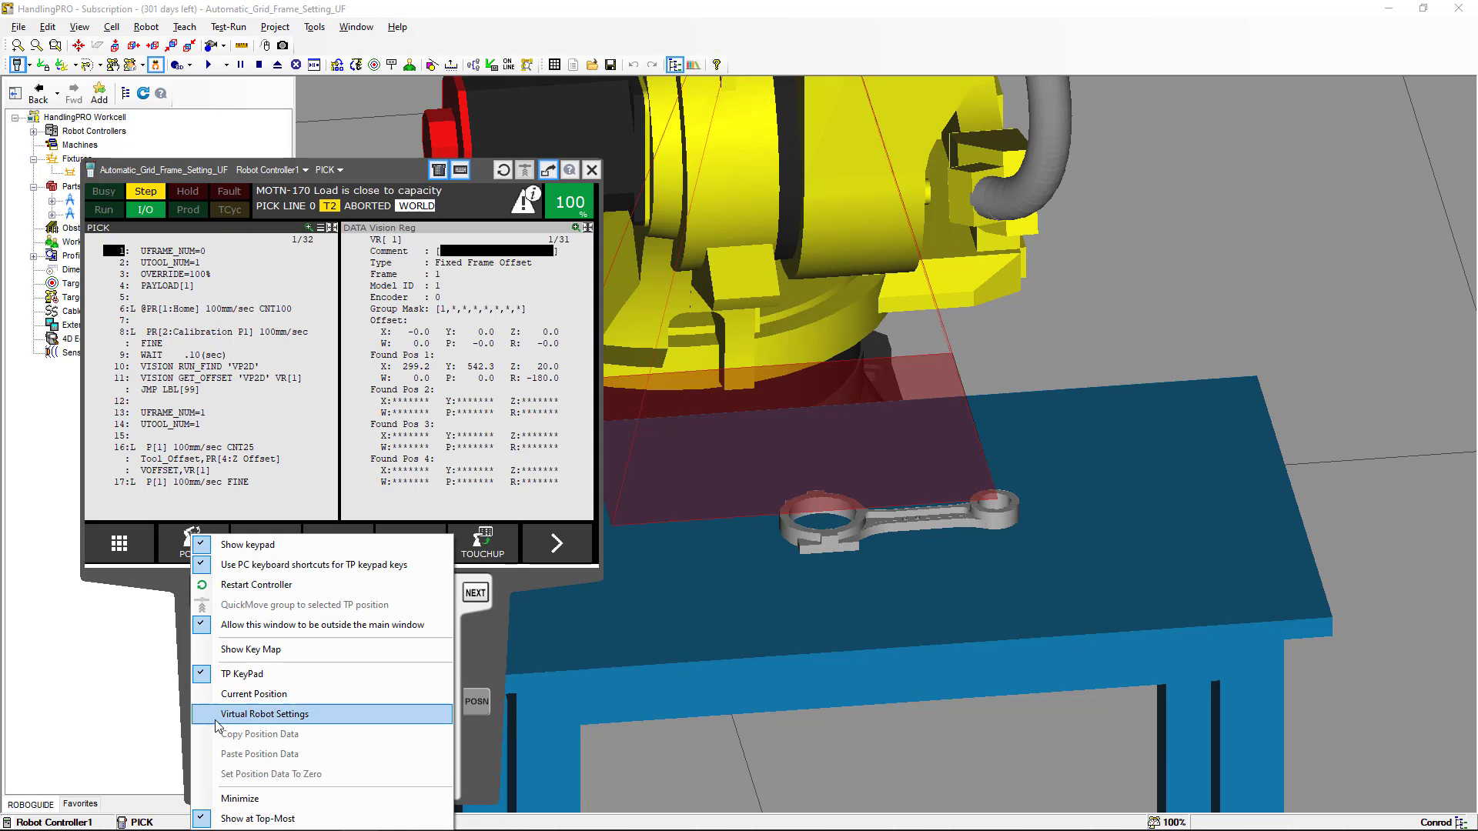
{"action": "left_click", "coordinate": [248, 796]}
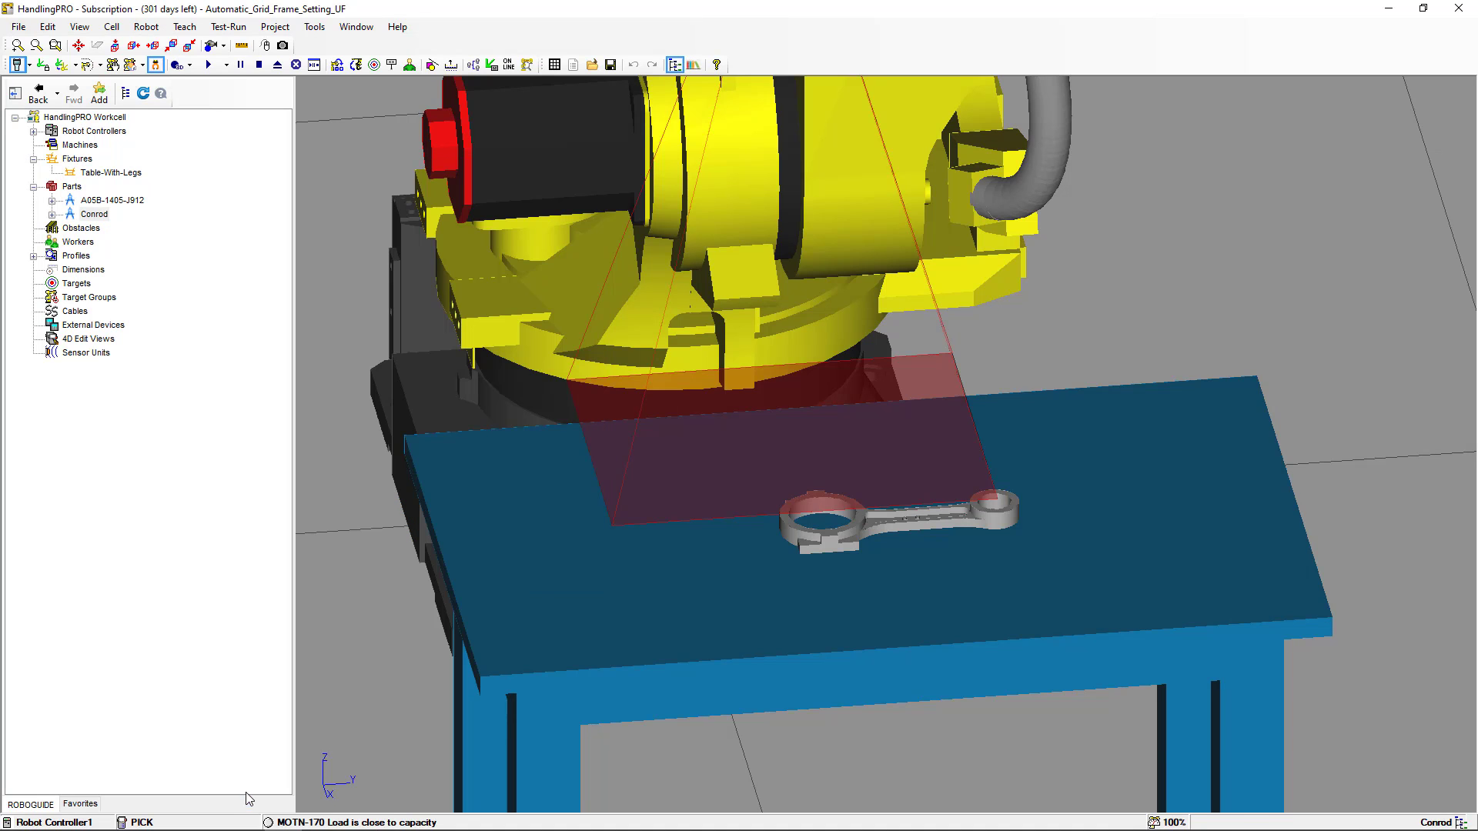
{"action": "double_click", "coordinate": [635, 561]}
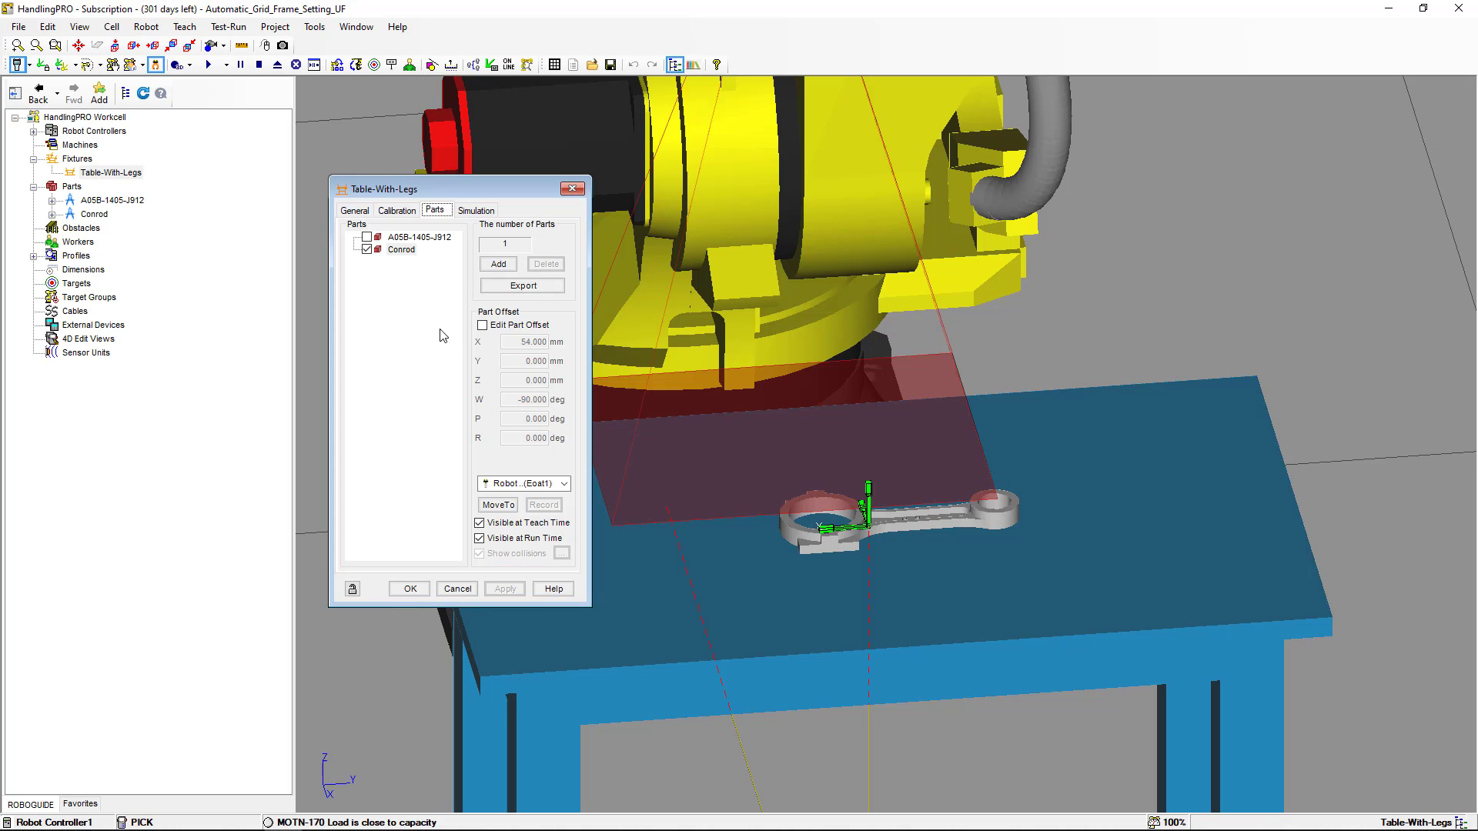
{"action": "left_click", "coordinate": [483, 325]}
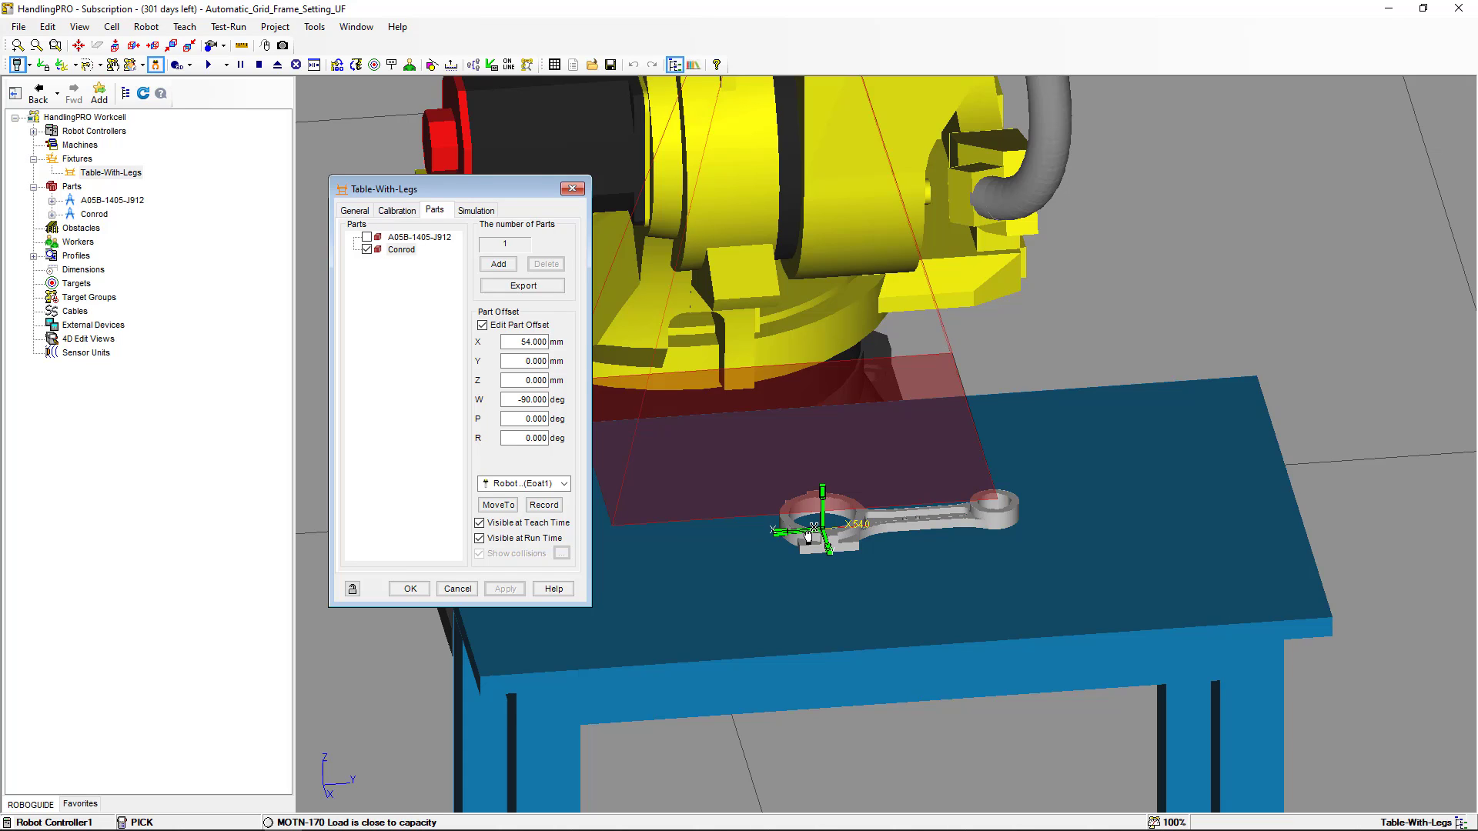
{"action": "mouse_move", "coordinate": [808, 537]}
{"action": "left_mouse_down"}
{"action": "mouse_move", "coordinate": [789, 537]}
{"action": "mouse_move", "coordinate": [794, 548]}
{"action": "left_mouse_up"}
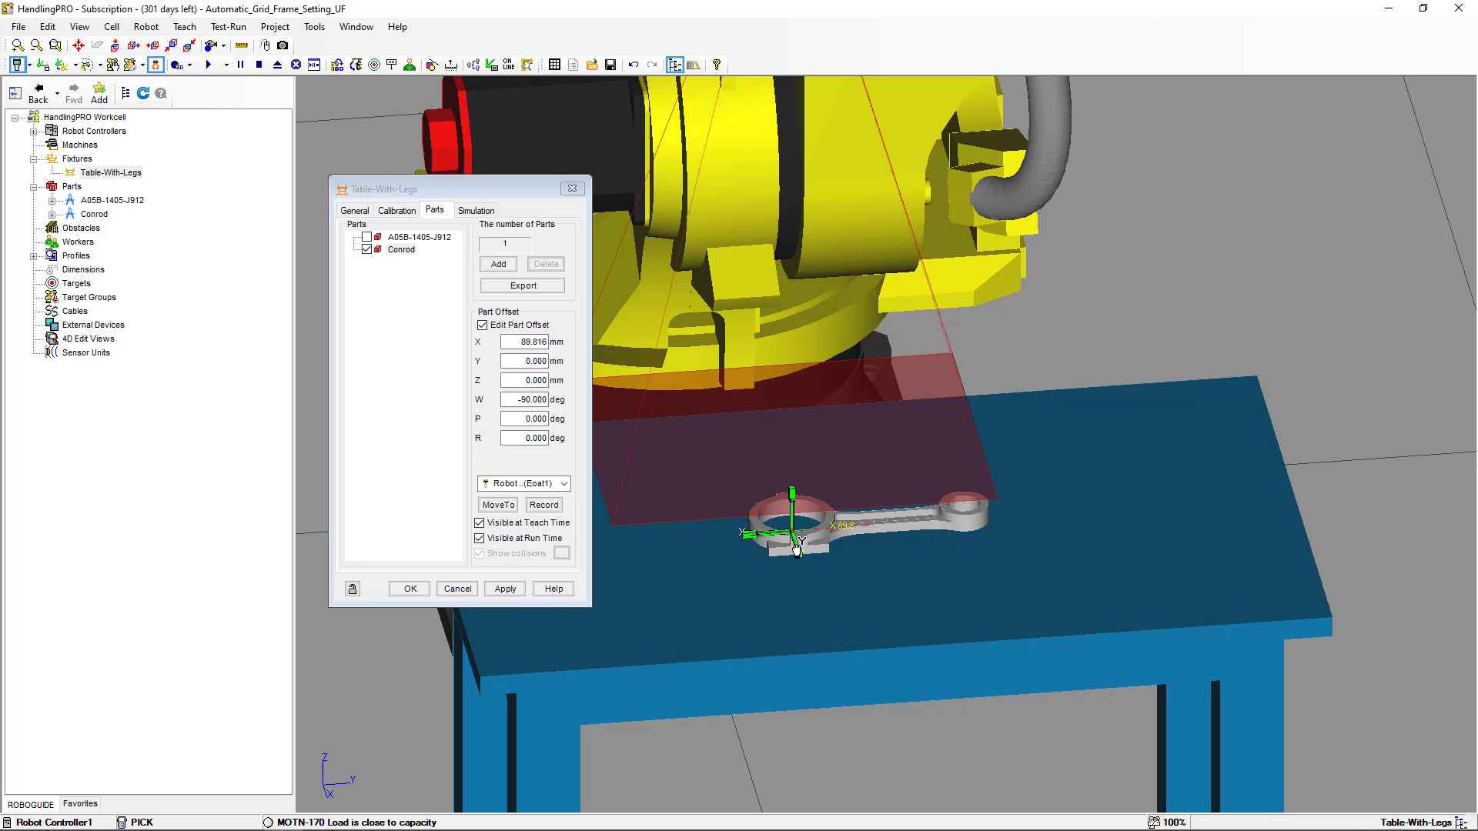
{"action": "left_click_drag", "start_coordinate": [798, 548], "coordinate": [792, 531]}
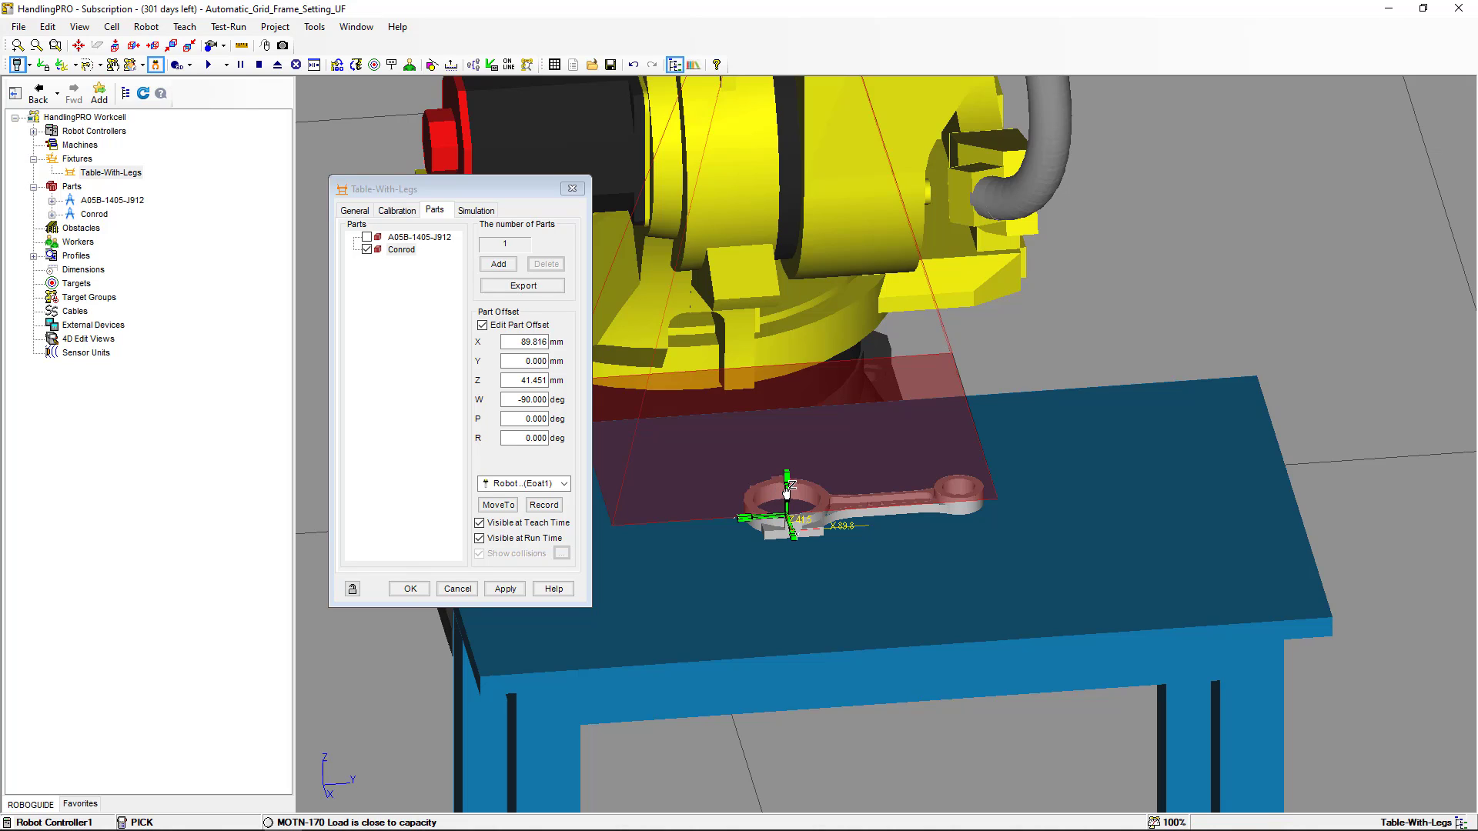
{"action": "left_click_drag", "start_coordinate": [786, 493], "coordinate": [786, 497]}
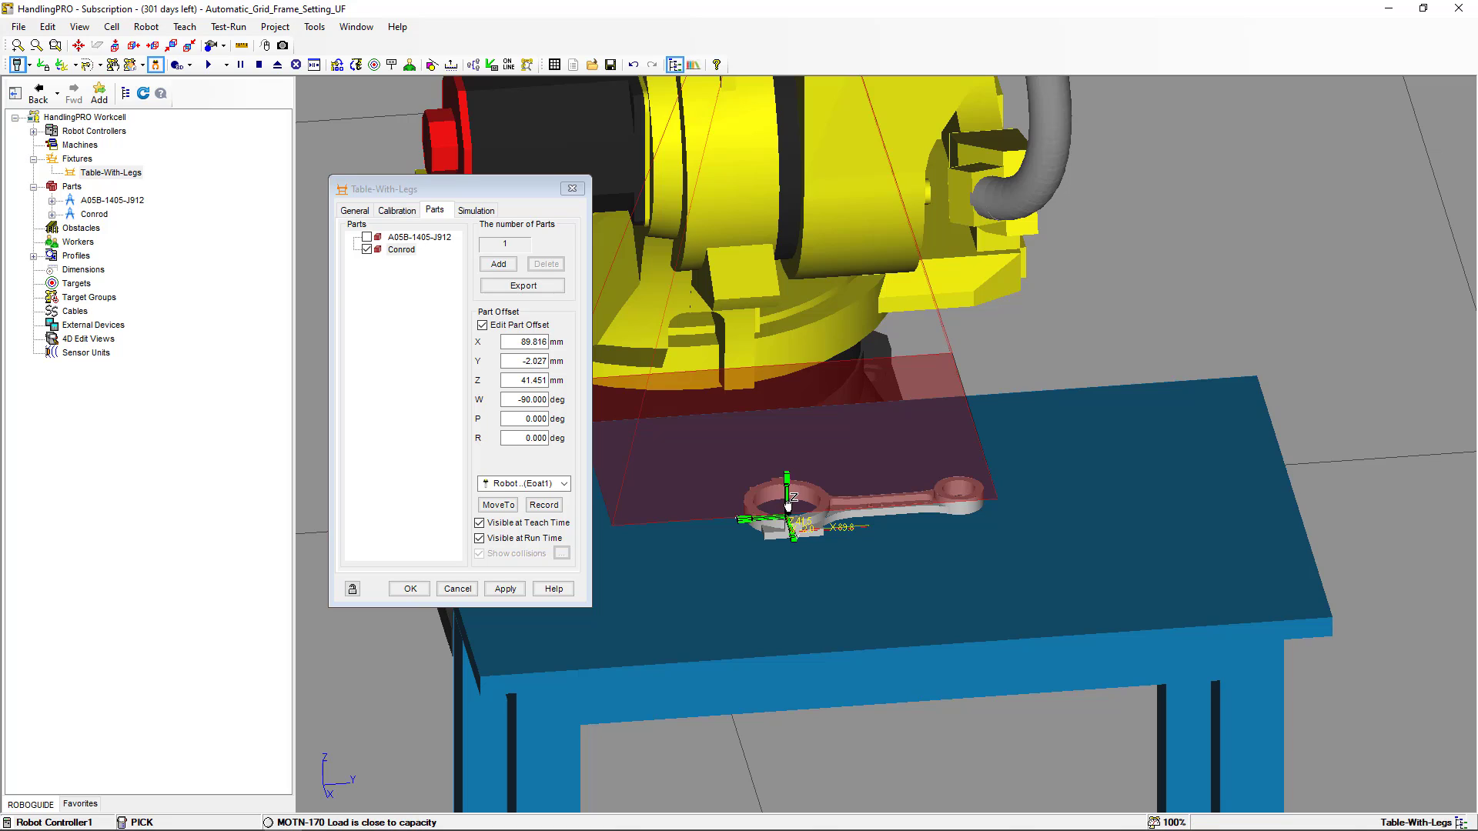
Step: Rotate the Conrod's part offset to about P 11.7 deg, apply it, and move the properties dialog clear of the table
{"action": "left_click_drag", "start_coordinate": [786, 494], "coordinate": [801, 496]}
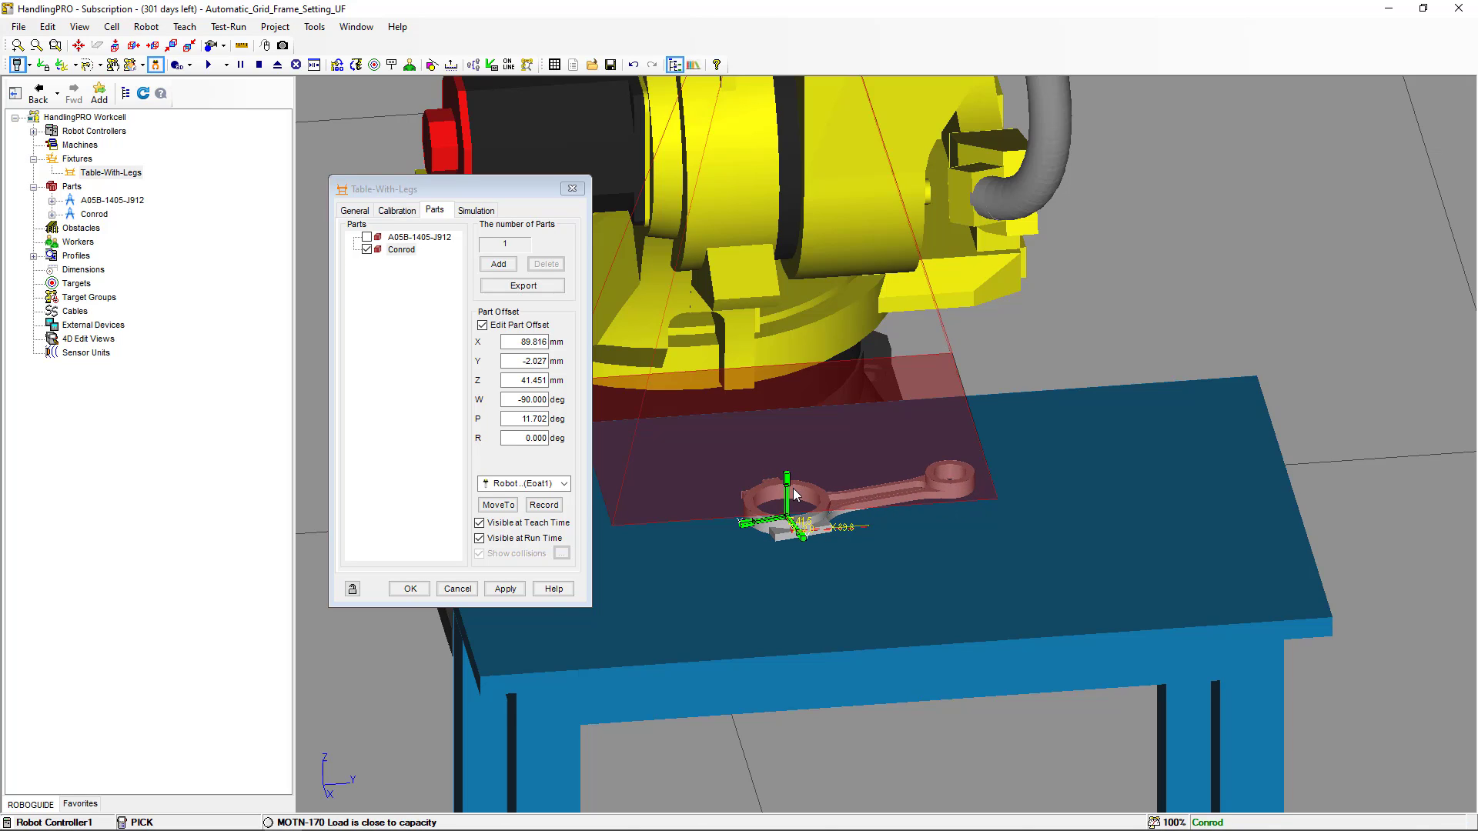
{"action": "left_click", "coordinate": [505, 589]}
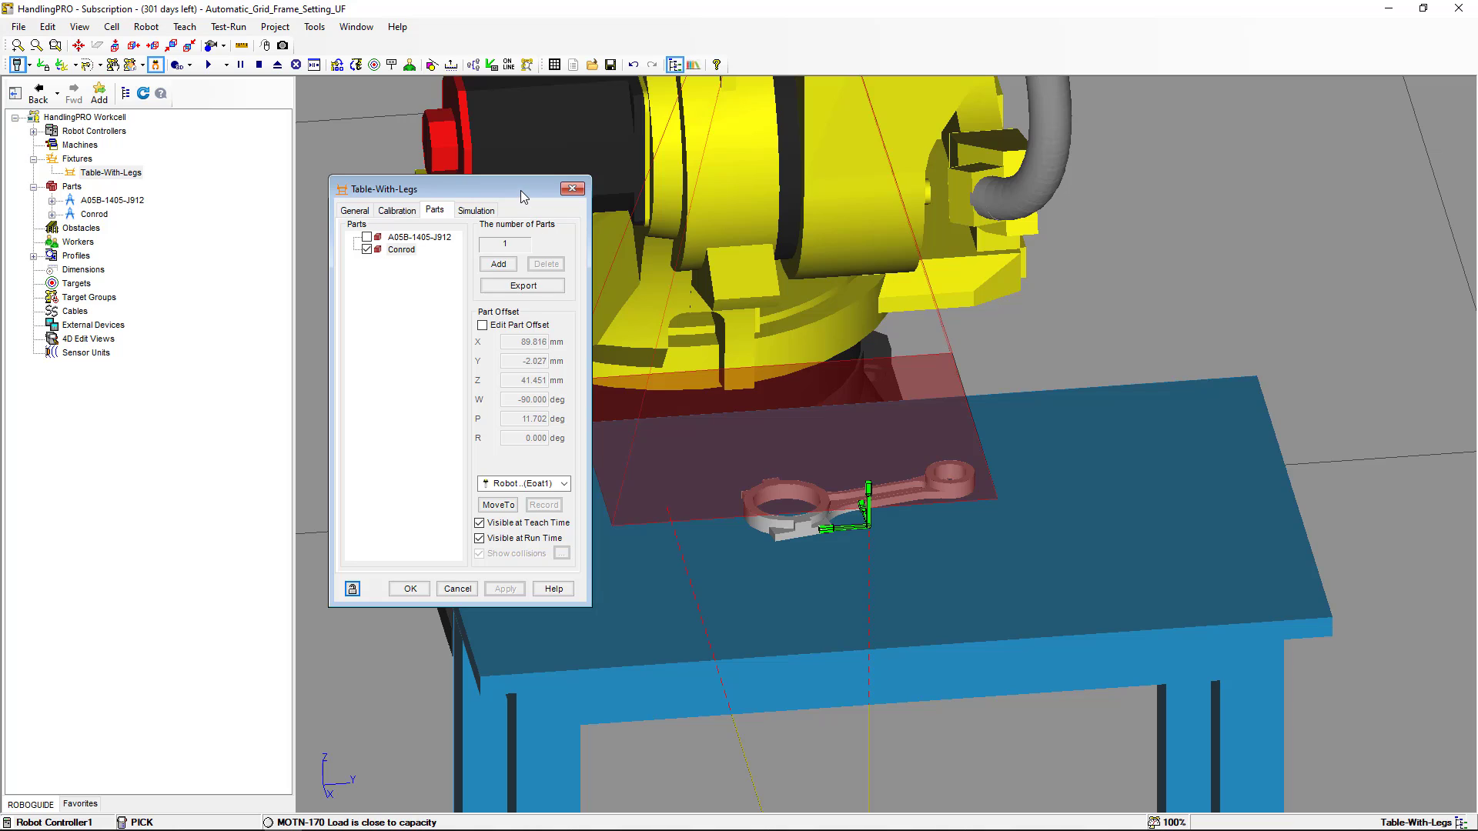
{"action": "left_click_drag", "start_coordinate": [520, 189], "coordinate": [305, 267]}
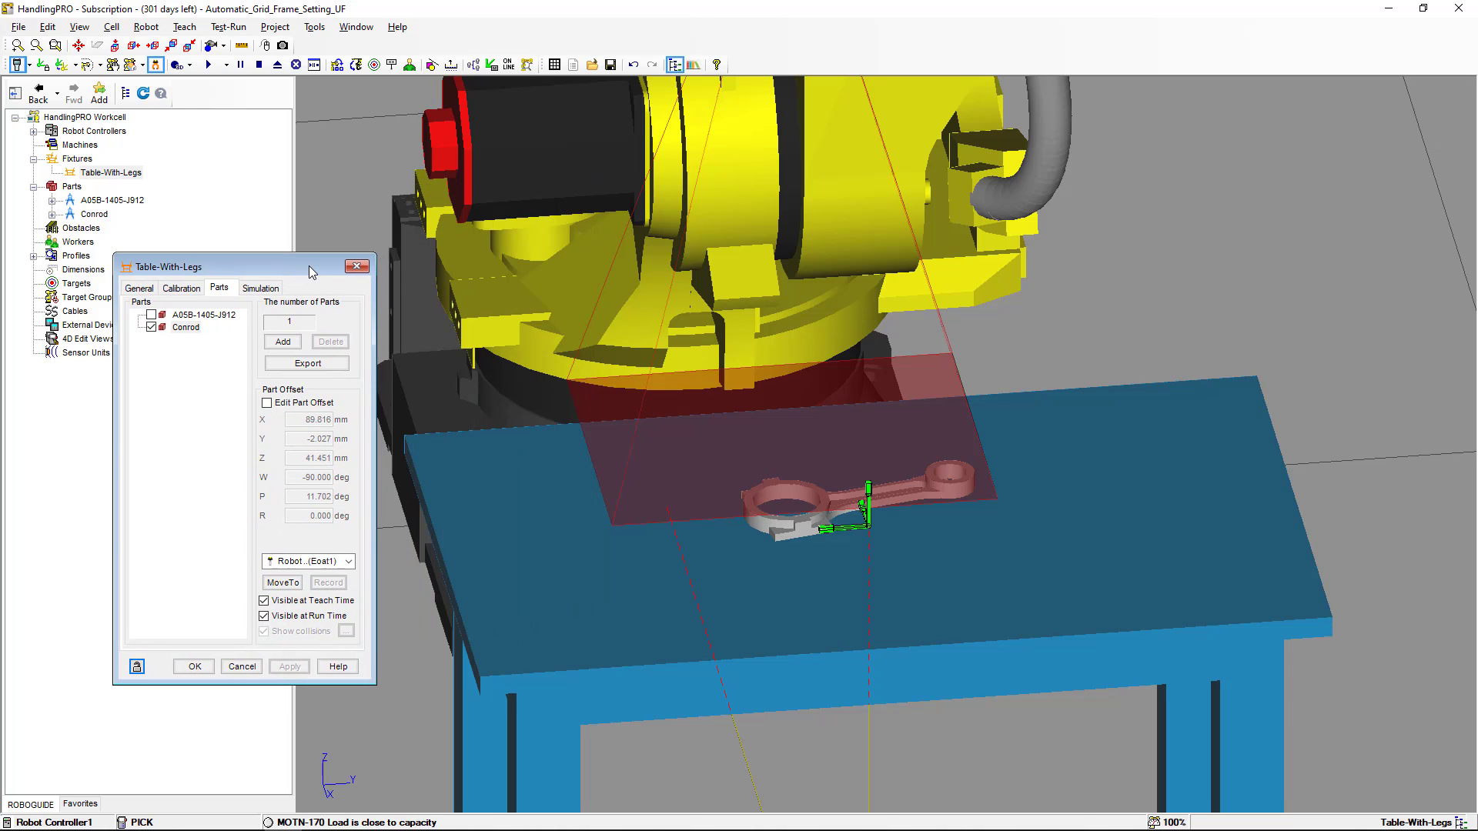
Step: Show the teach pendant and single-step PICK from line 1 through the move to the PR[2:Calibration P1] camera position
{"action": "key", "text": "alt+t"}
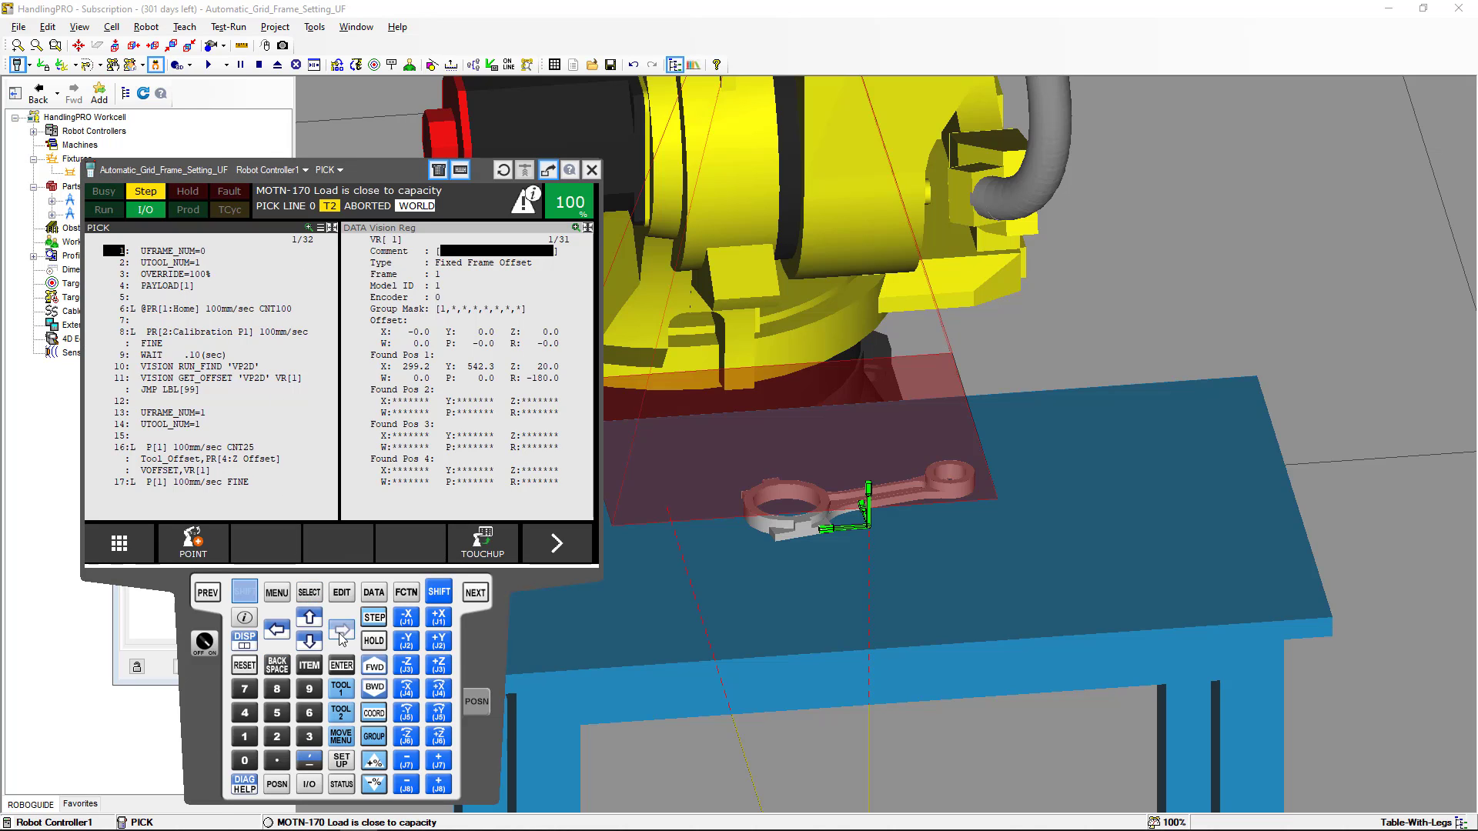
{"action": "left_click", "coordinate": [376, 668]}
{"action": "left_click", "coordinate": [376, 669]}
{"action": "left_click", "coordinate": [376, 669]}
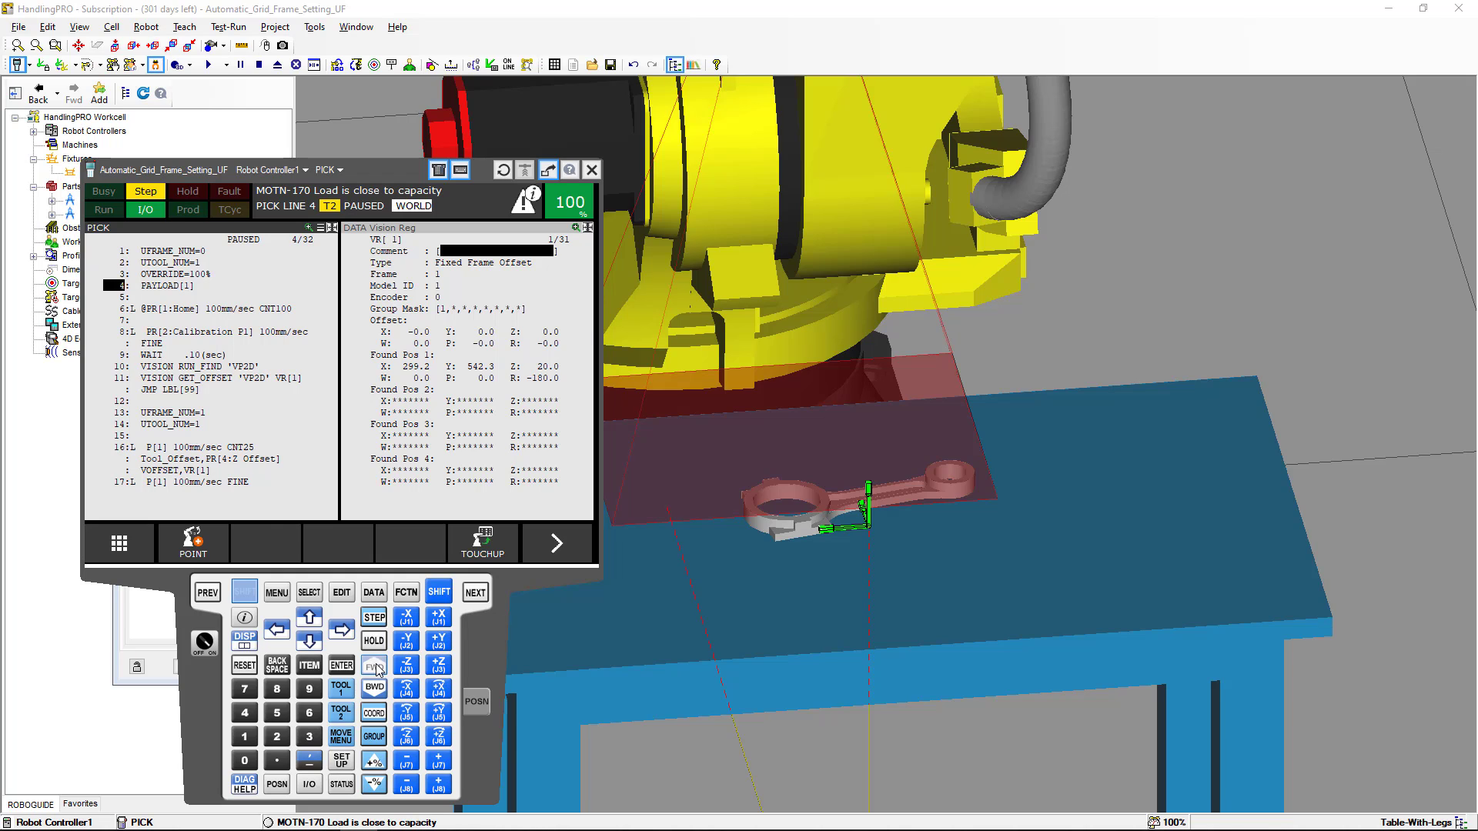
{"action": "left_click", "coordinate": [376, 668]}
{"action": "left_click", "coordinate": [376, 668]}
{"action": "left_click", "coordinate": [376, 668]}
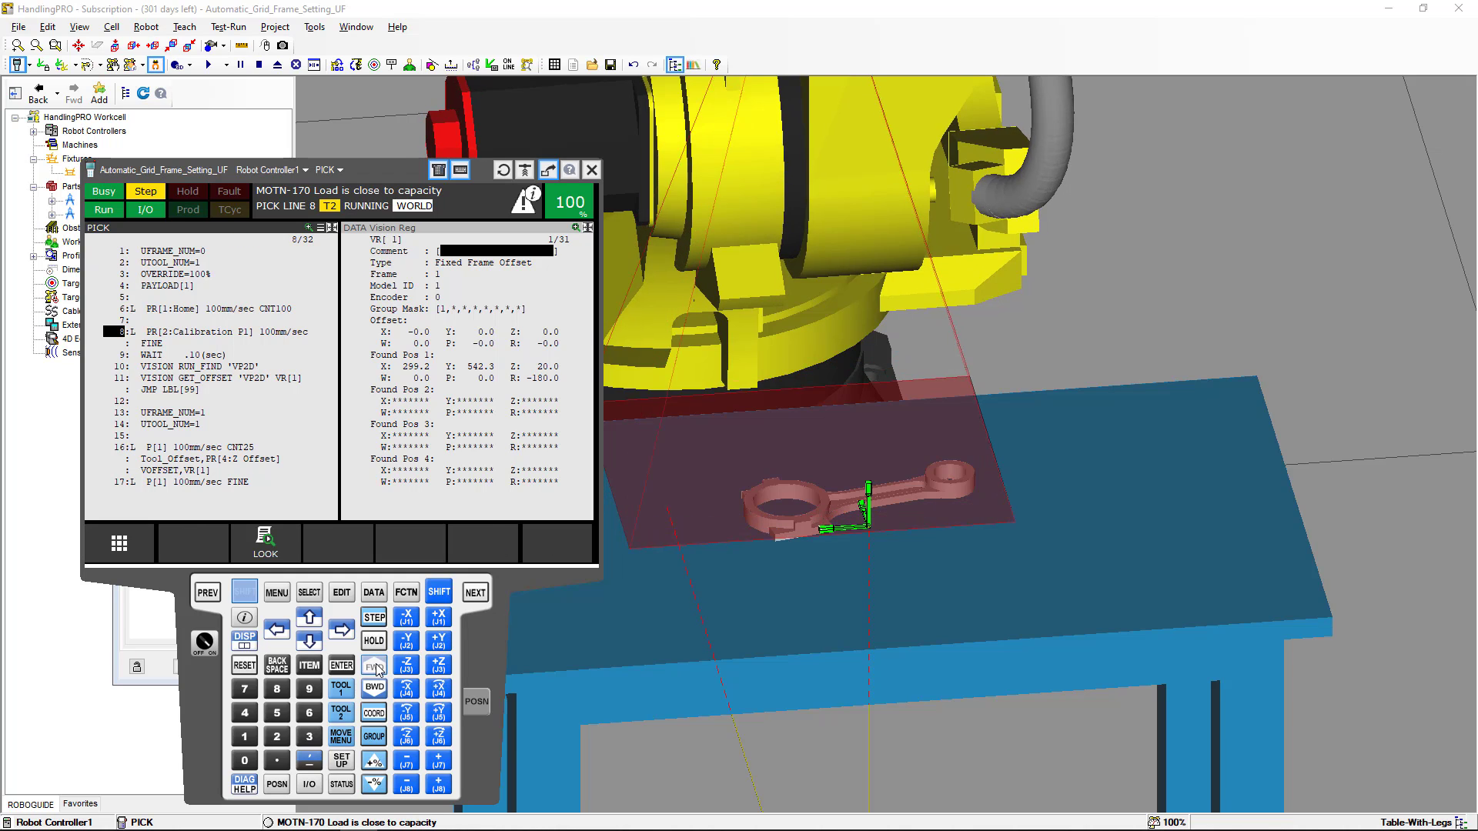
Step: Single-step the wait, RUN_FIND 'VP2D' and GET_OFFSET lines, and check VR[1] for the relocated Conrod
{"action": "left_click", "coordinate": [376, 668]}
{"action": "left_click", "coordinate": [376, 669]}
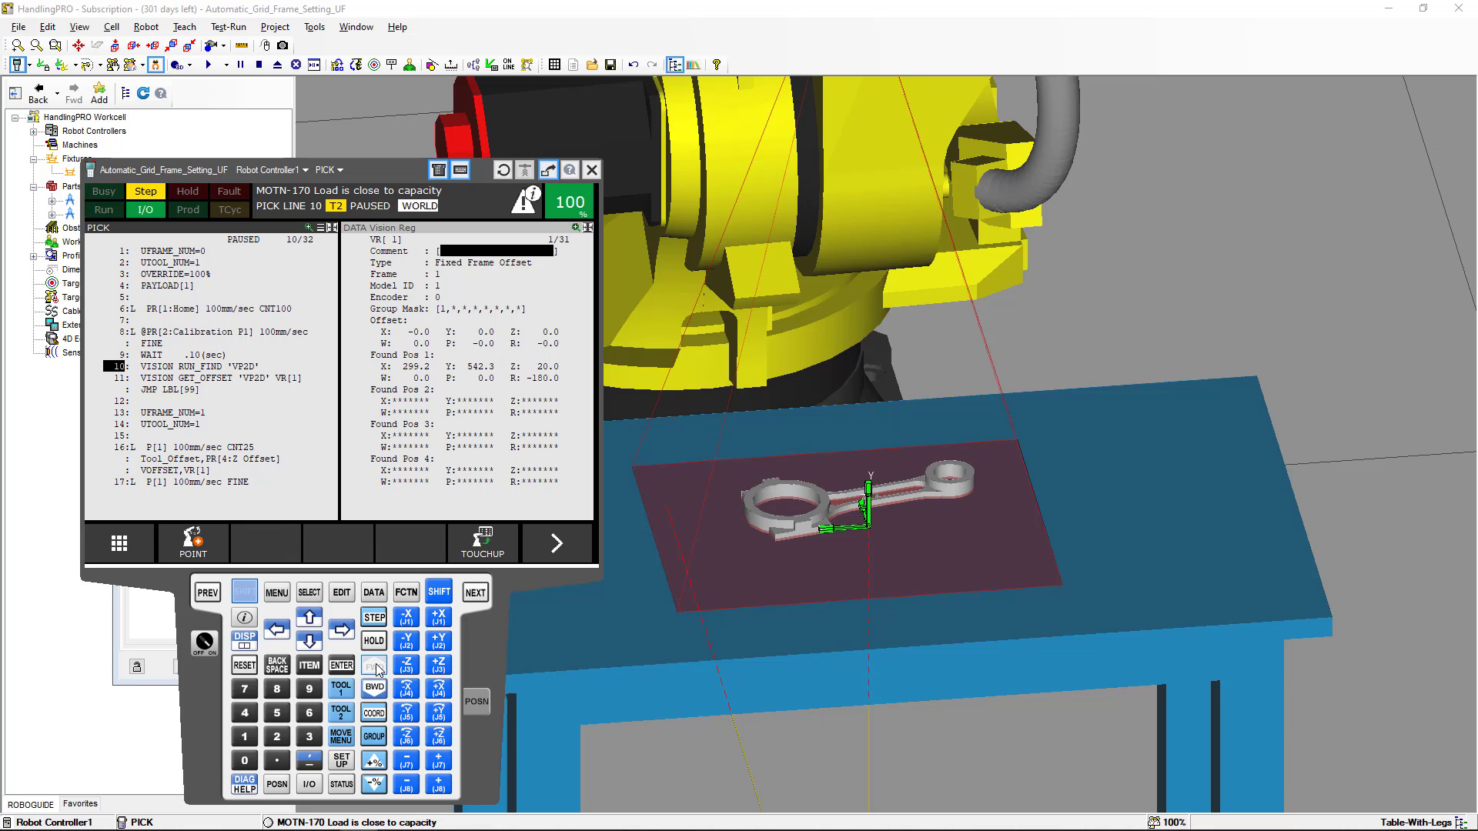
{"action": "left_click", "coordinate": [375, 668]}
{"action": "right_click", "coordinate": [200, 673]}
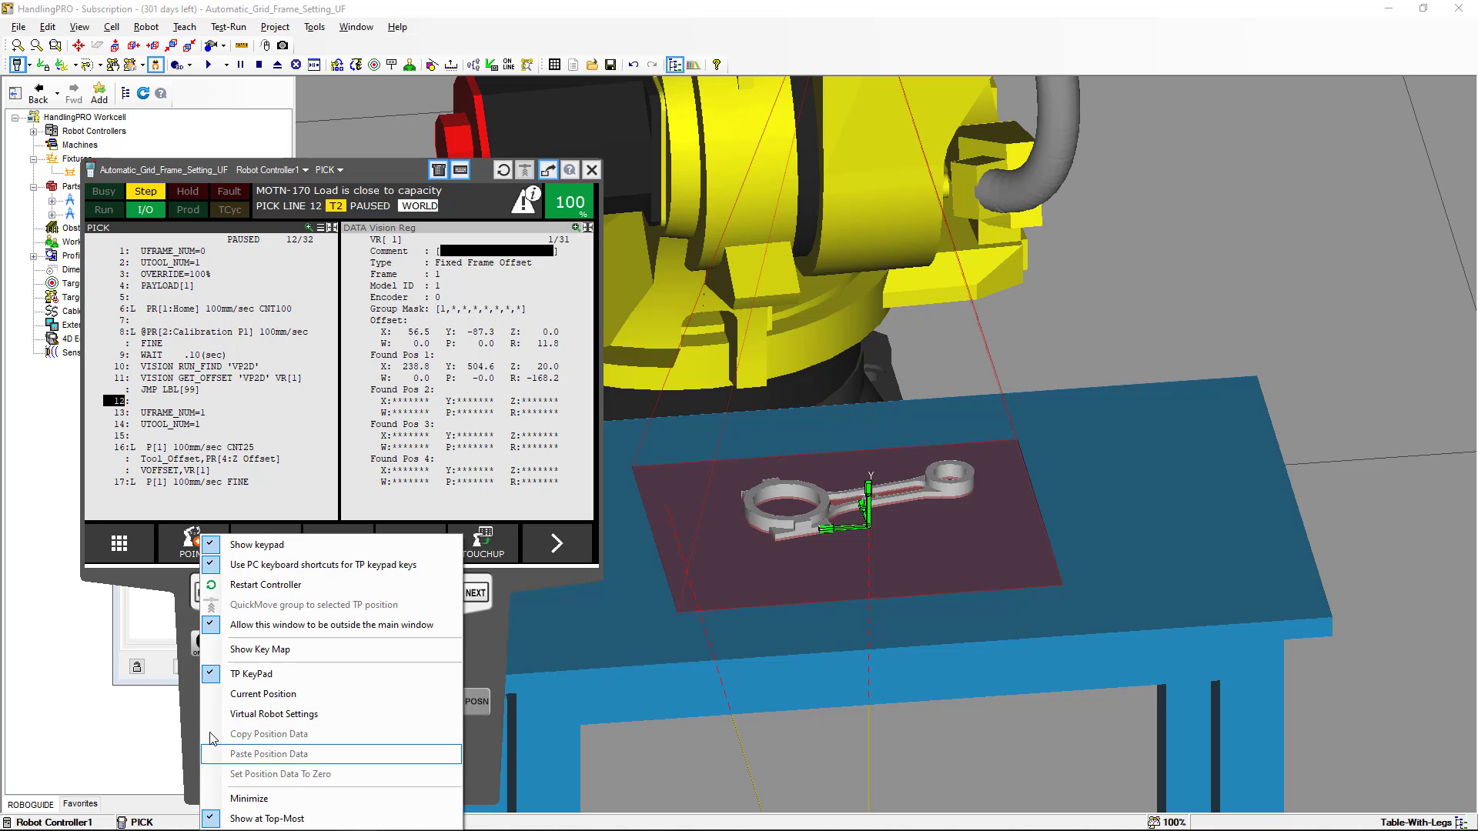
{"action": "left_click", "coordinate": [245, 802]}
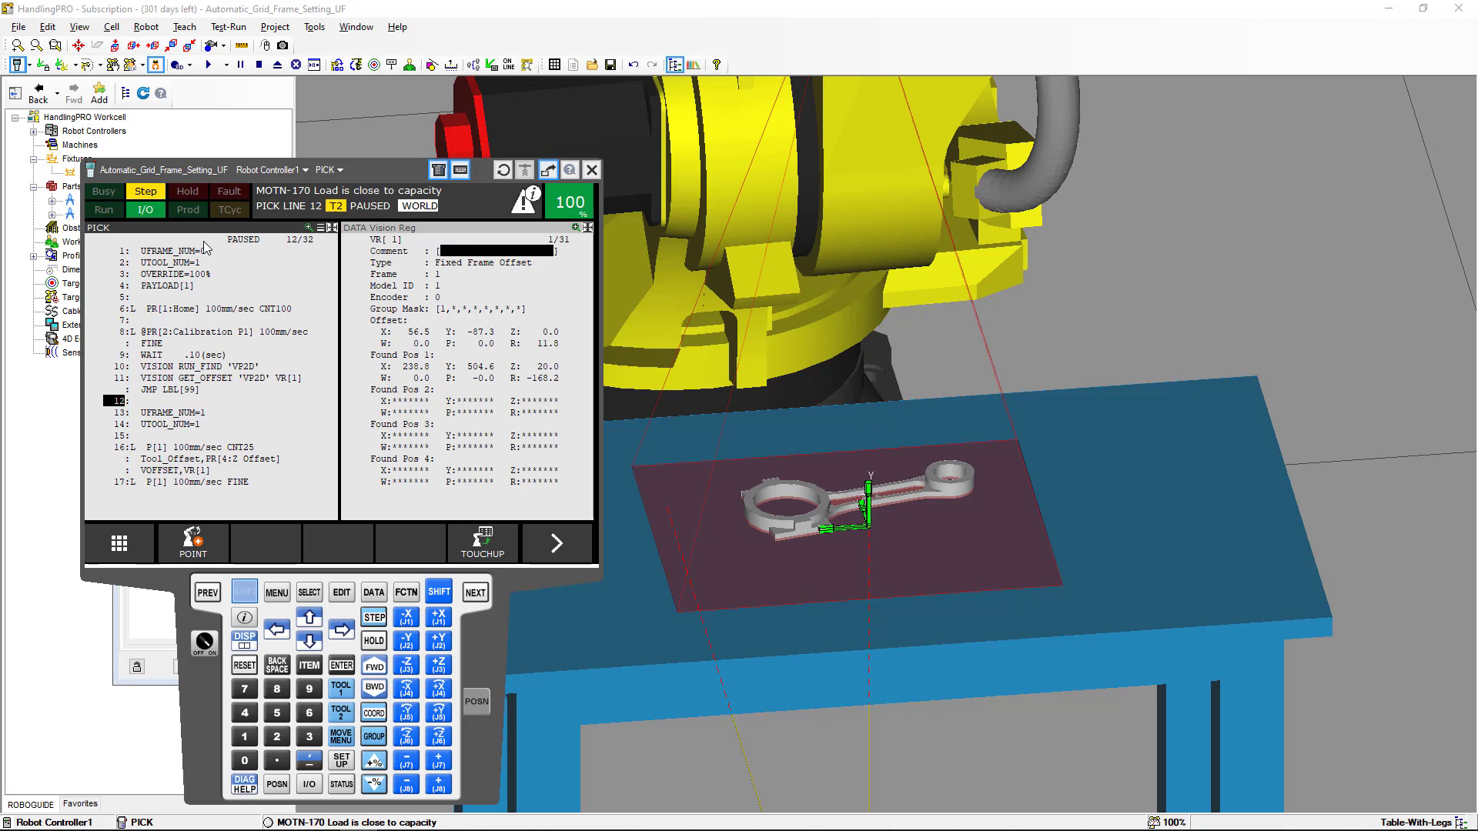
Step: Single-step PICK lines 13 to 17, moving to the P[1] approach and pick positions on the relocated Conrod with VR[1]
{"action": "left_click", "coordinate": [369, 669]}
{"action": "left_click", "coordinate": [369, 669]}
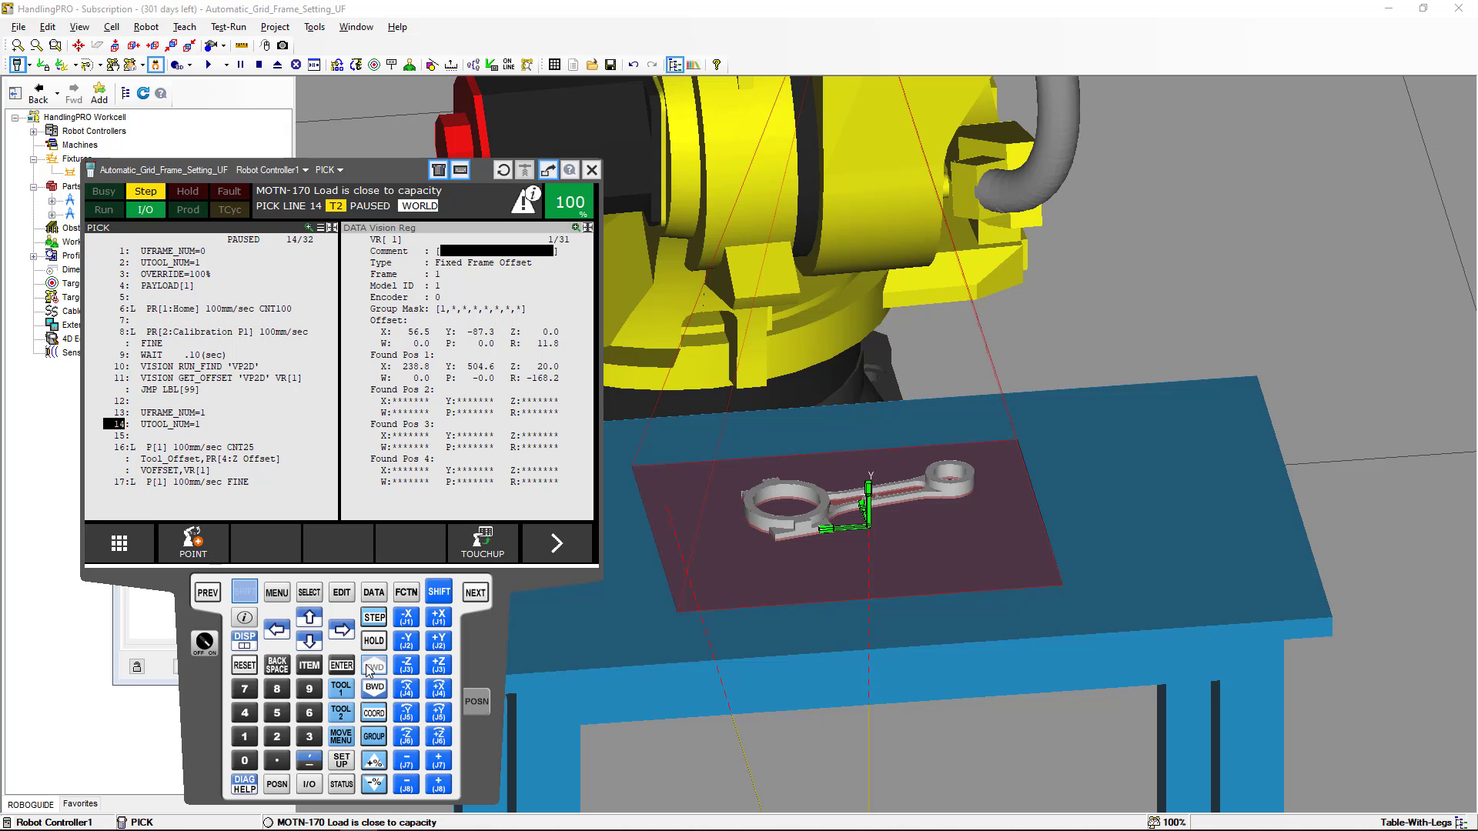
{"action": "left_click", "coordinate": [369, 669]}
{"action": "left_click", "coordinate": [369, 669]}
{"action": "left_click", "coordinate": [369, 669]}
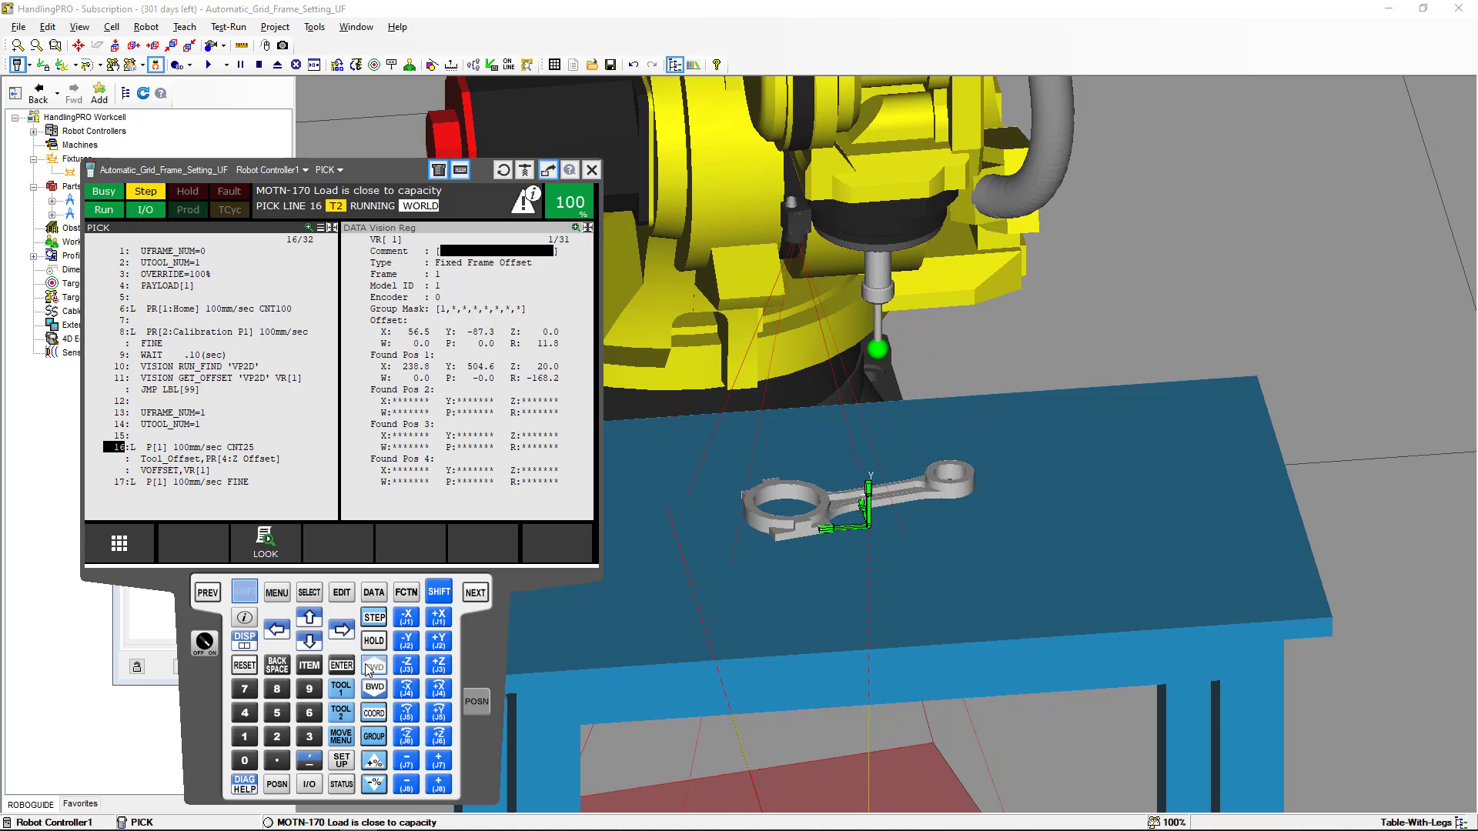
{"action": "left_click", "coordinate": [369, 669]}
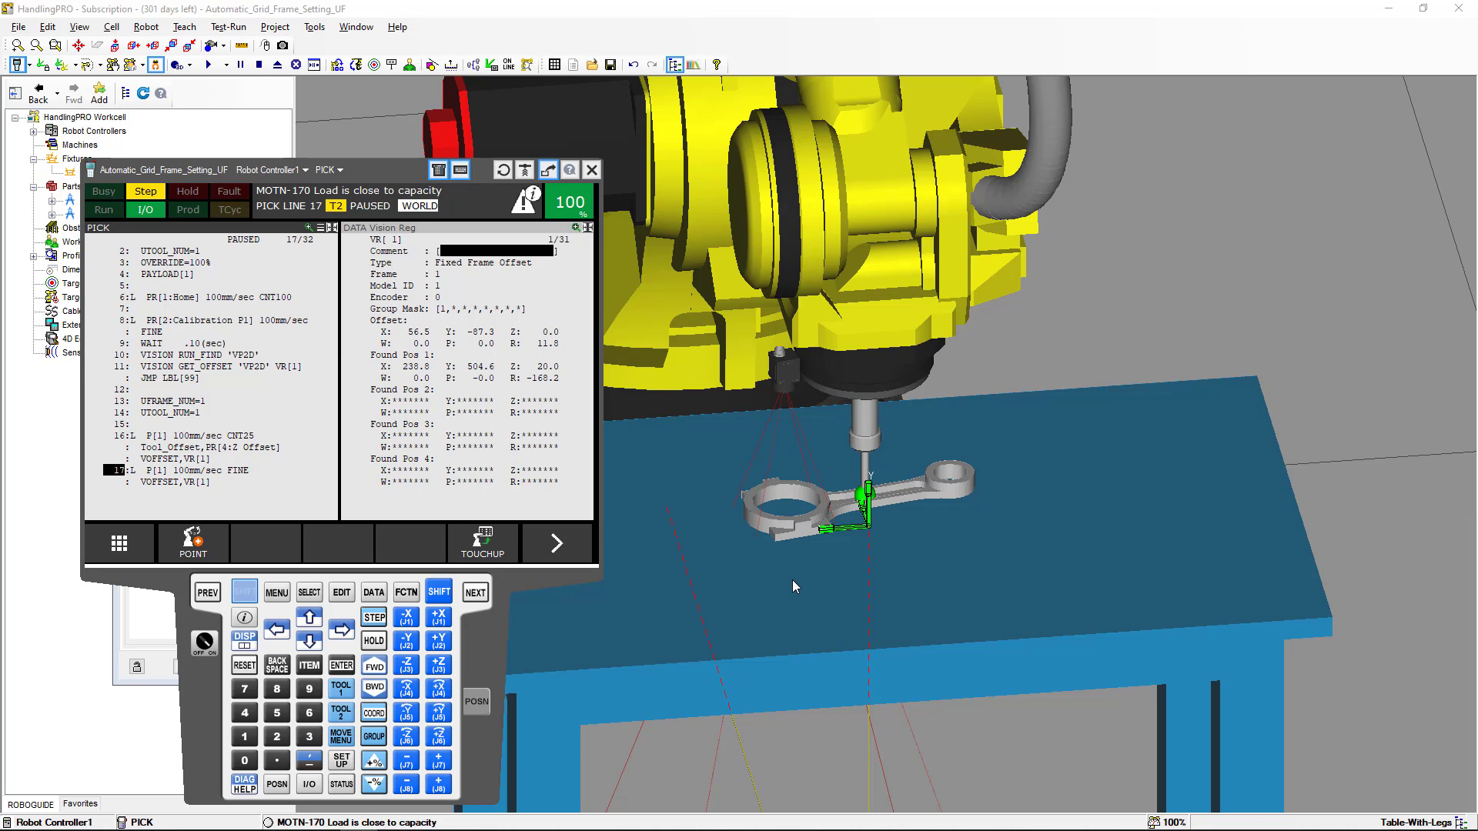
Step: Examine up close where the tool tip meets the shifted and rotated Conrod
{"action": "scroll", "coordinate": [827, 547], "scroll_direction": "up", "scroll_amount": 10}
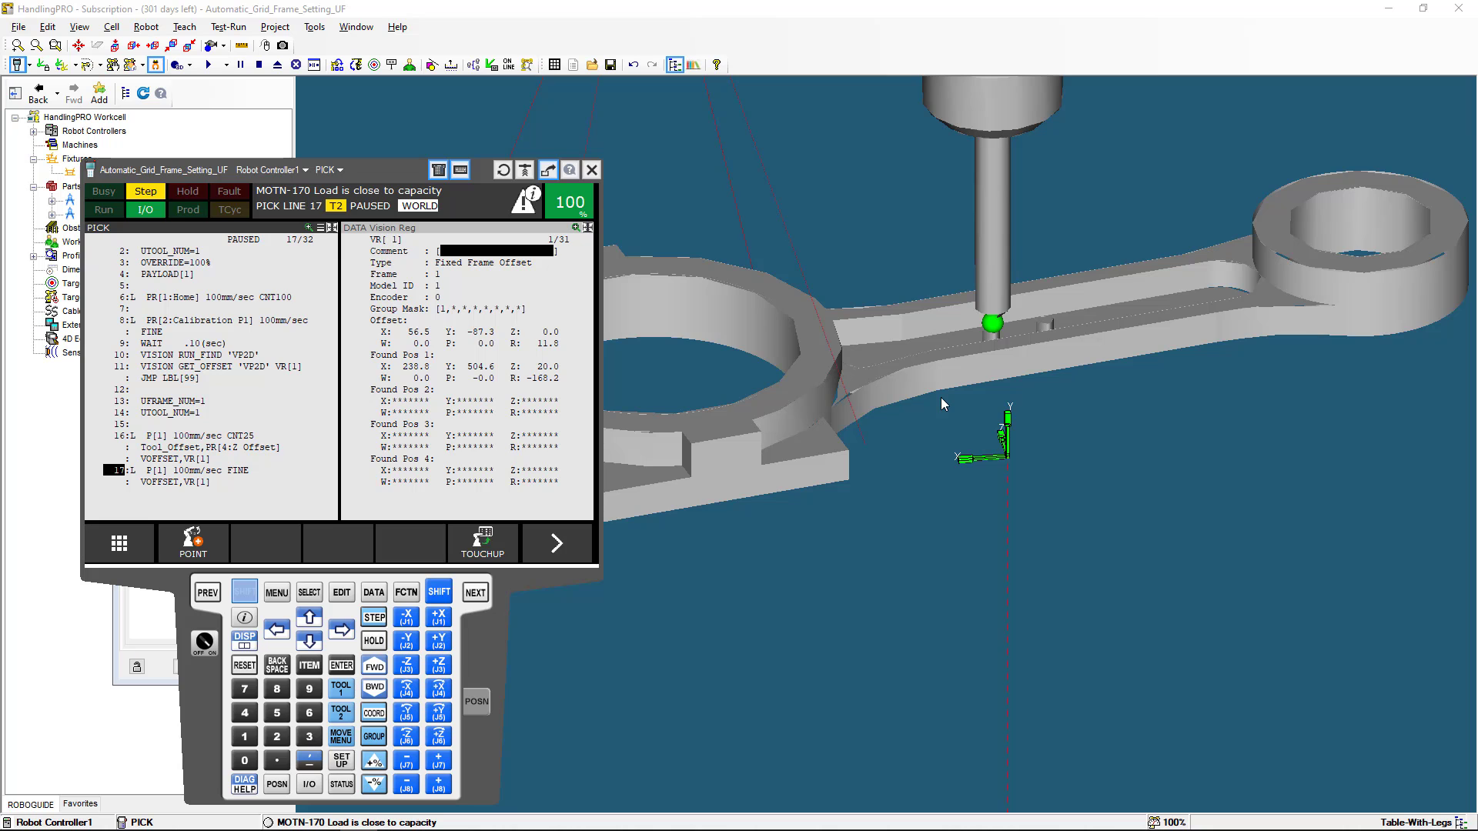
{"action": "left_click", "coordinate": [942, 404]}
{"action": "scroll", "coordinate": [905, 473], "scroll_direction": "up", "scroll_amount": 6}
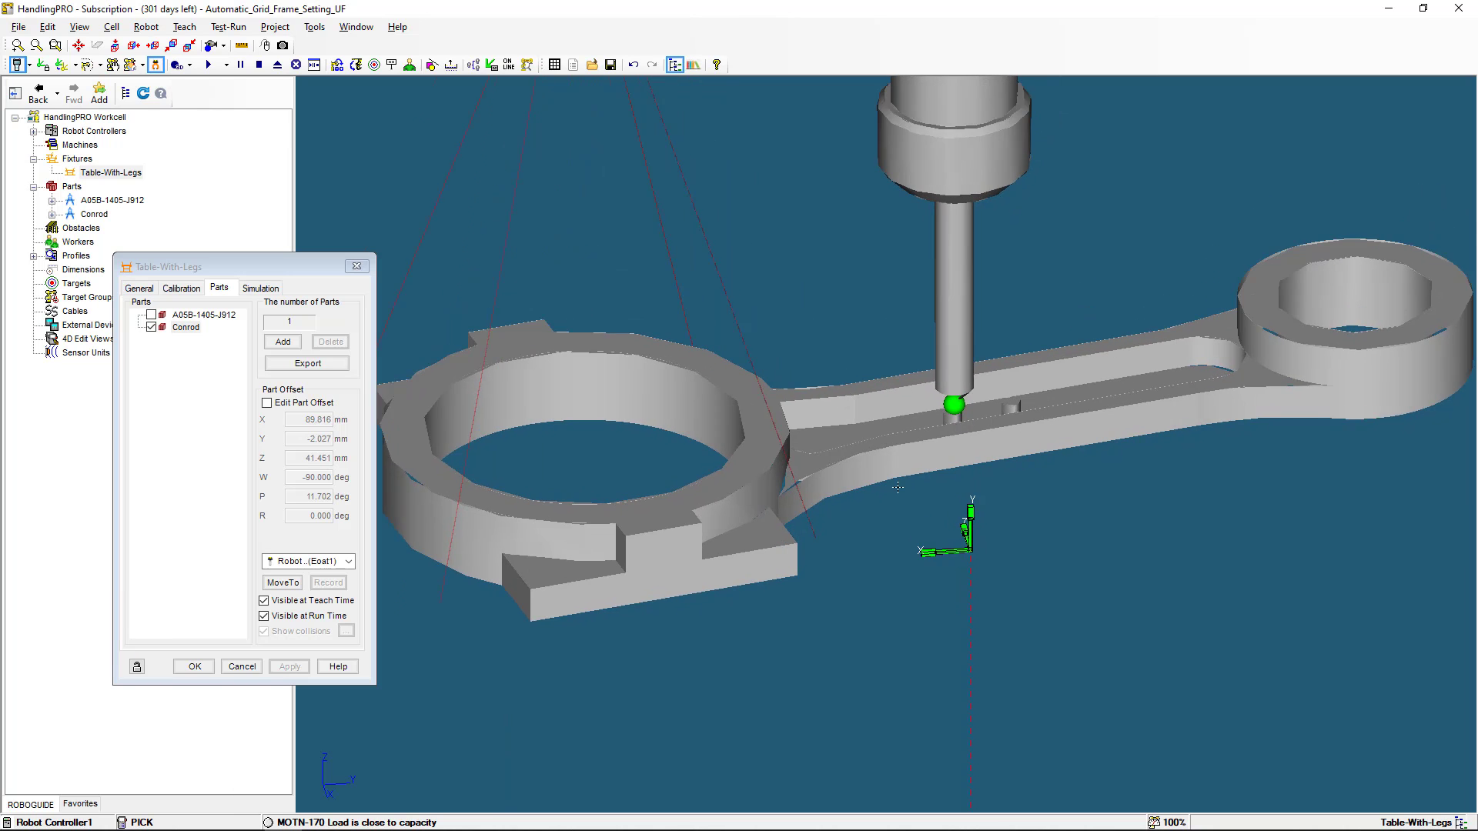
{"action": "right_click_drag", "start_coordinate": [898, 487], "coordinate": [975, 410]}
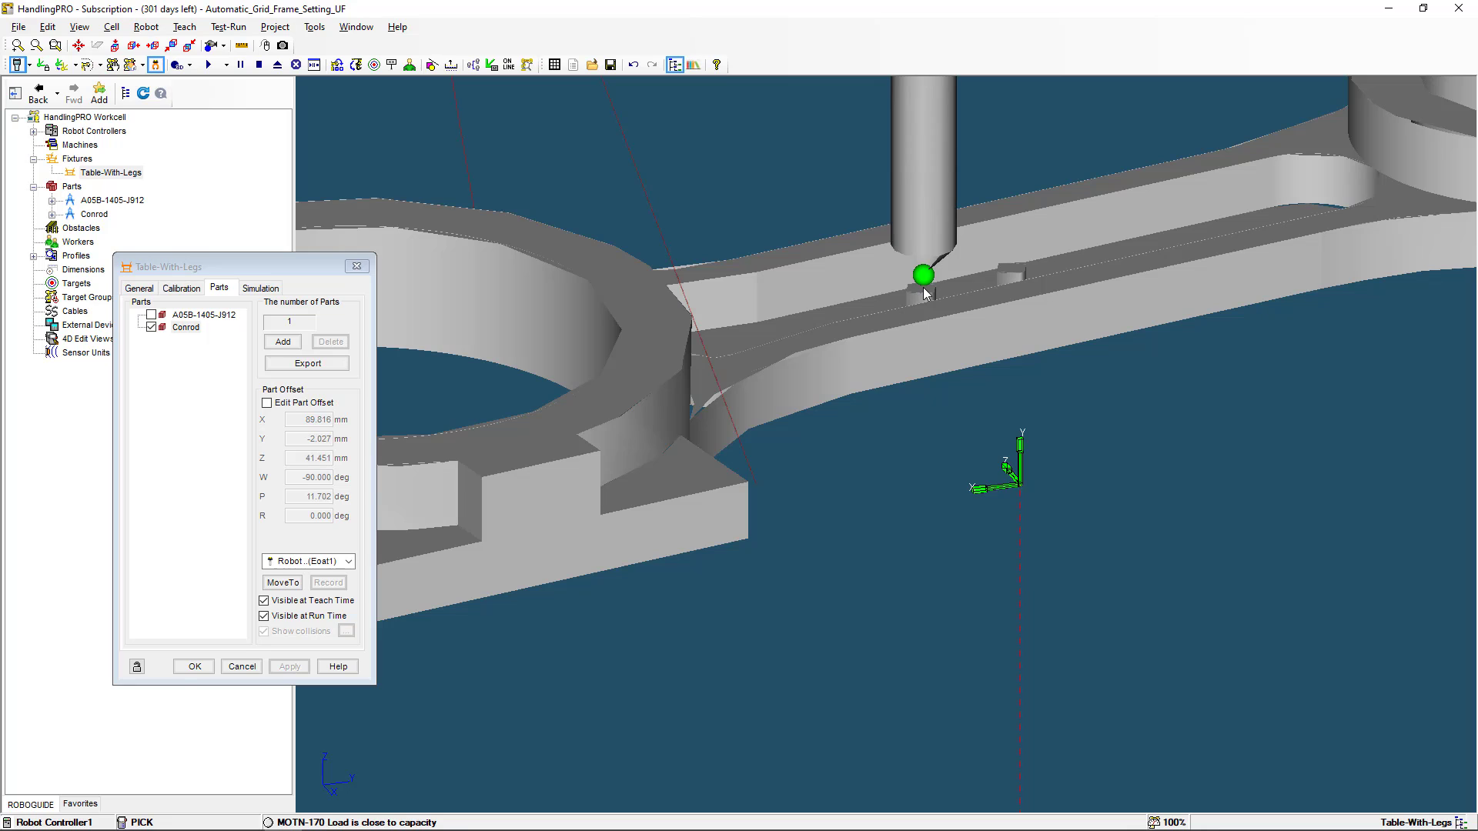
Step: Show the teach pendant and single-step PICK through the line 18 PICK_SIM call until execution returns to line 19
{"action": "key", "text": "alt+t"}
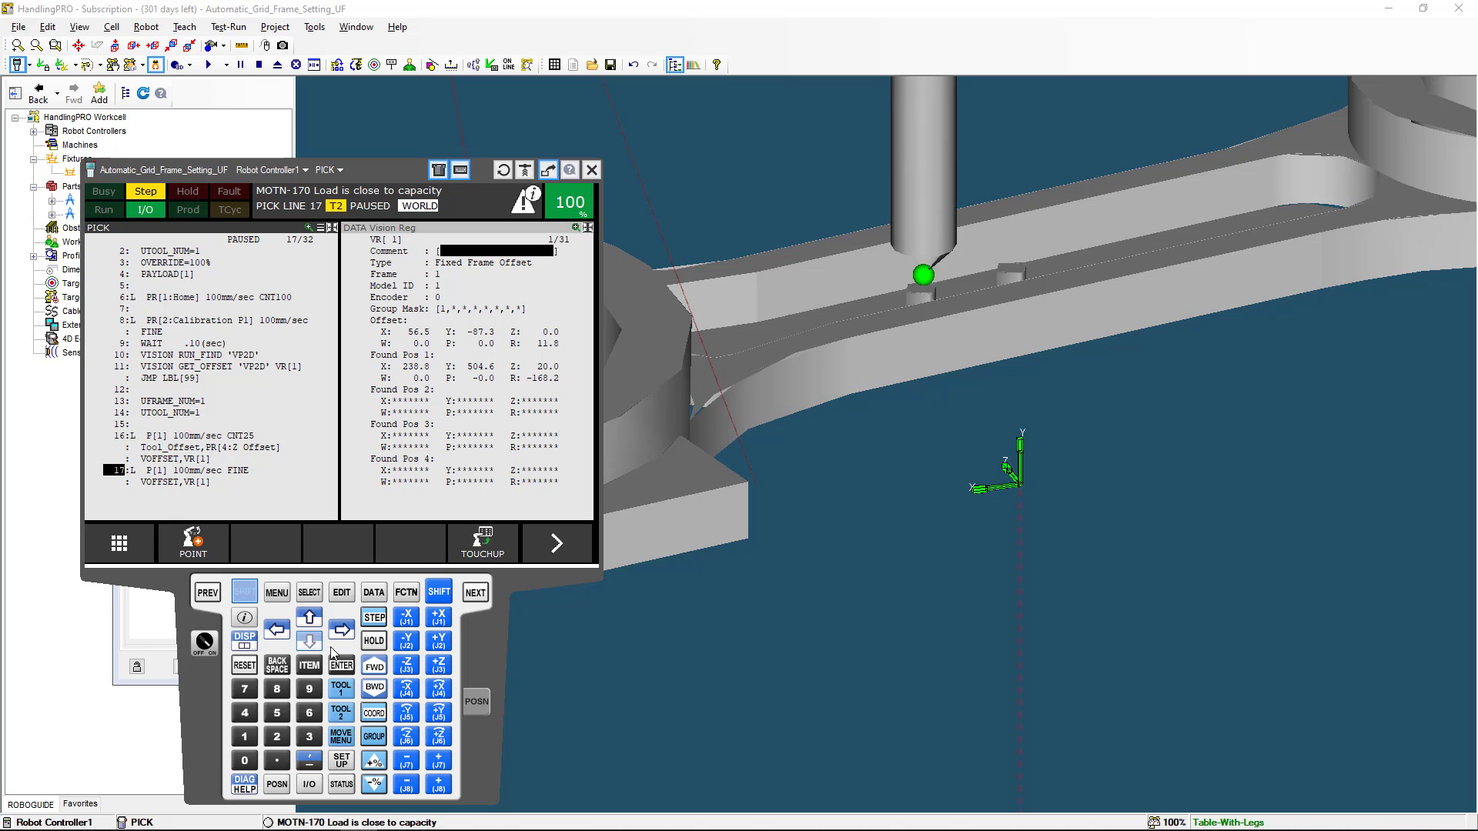
{"action": "left_click", "coordinate": [379, 668]}
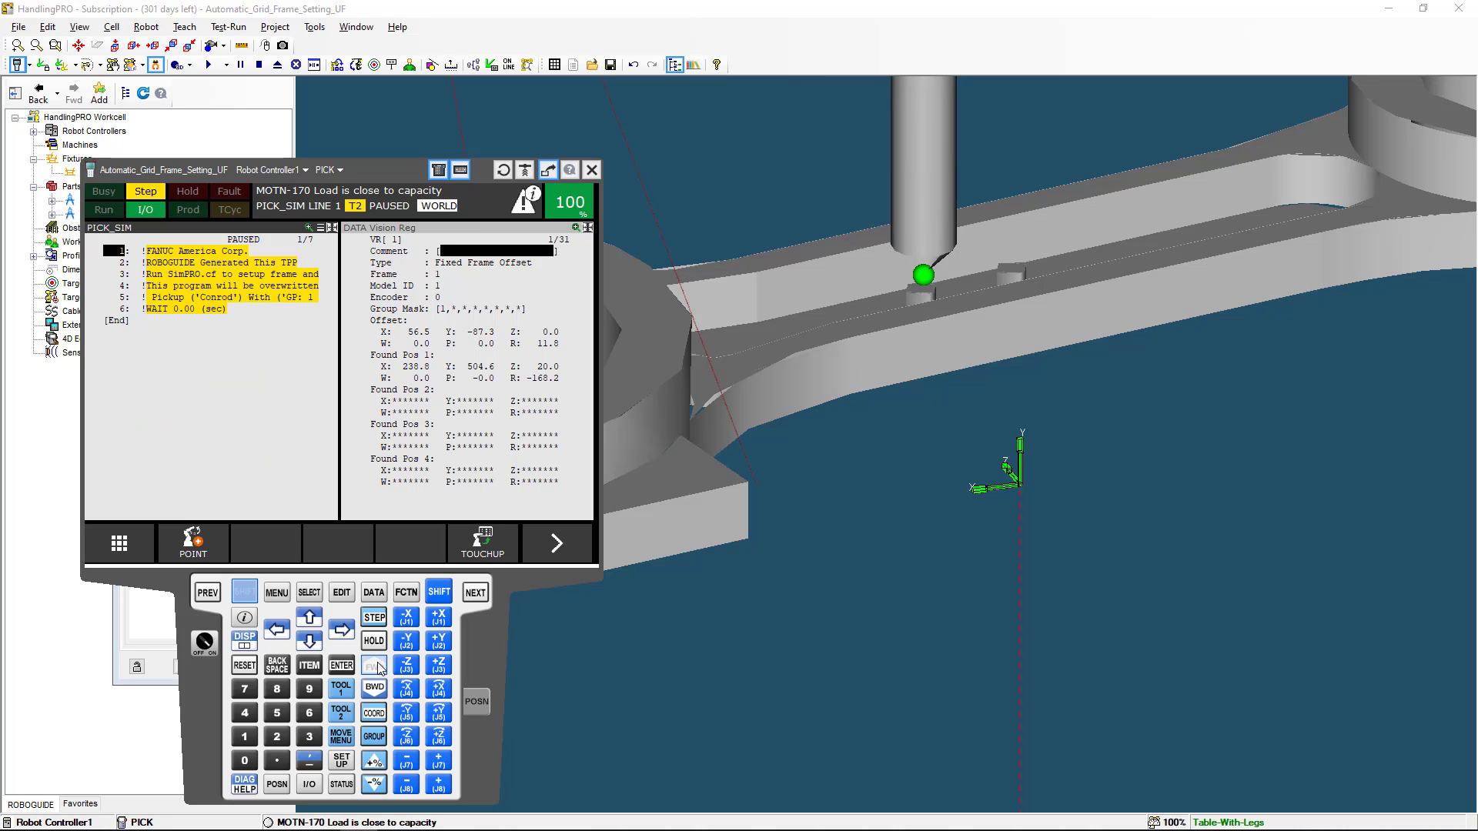
{"action": "left_click", "coordinate": [375, 666]}
{"action": "left_click", "coordinate": [375, 667]}
{"action": "left_click", "coordinate": [375, 666]}
{"action": "left_click", "coordinate": [375, 667]}
{"action": "left_click", "coordinate": [375, 666]}
{"action": "left_click", "coordinate": [375, 667]}
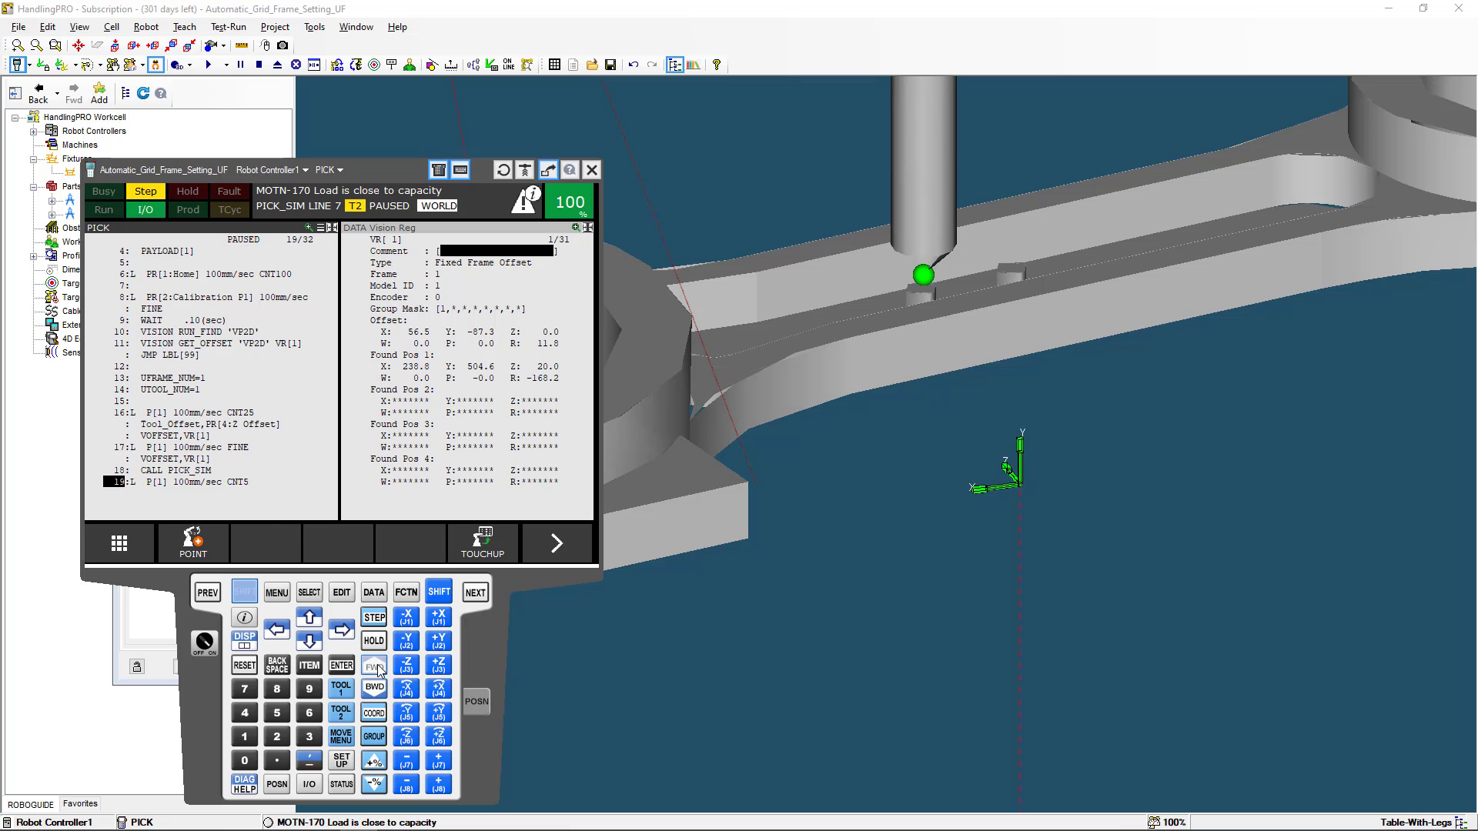
Step: Single-step PICK lines 19 to 24, retreating from P[1] with VR[1], switching to UFRAME_NUM=0 and UTOOL_NUM=1, and moving to PR[1:Home]
{"action": "left_click", "coordinate": [375, 666]}
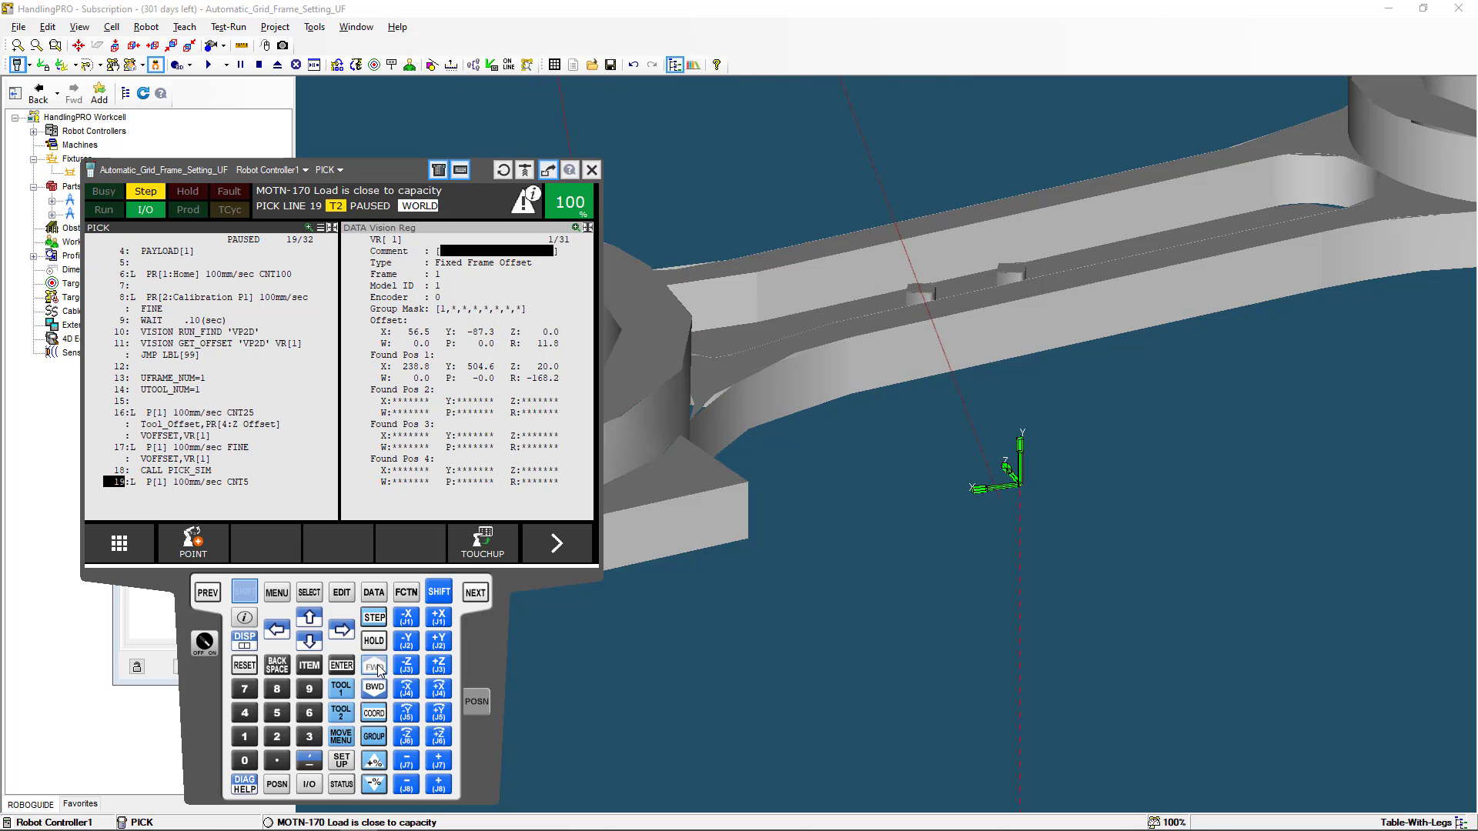
{"action": "left_click", "coordinate": [375, 667]}
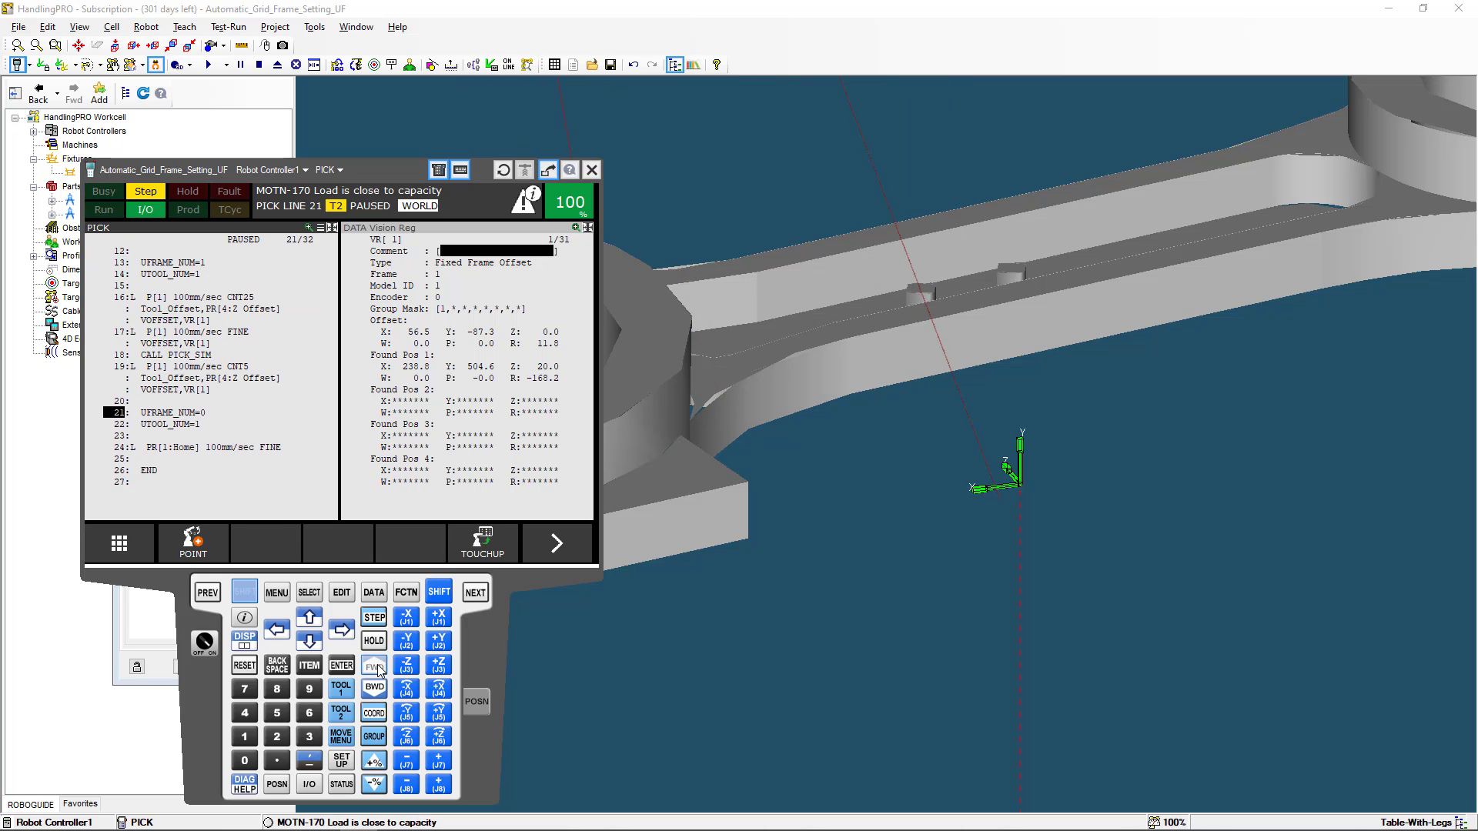
{"action": "left_click", "coordinate": [375, 667]}
{"action": "left_click", "coordinate": [375, 667]}
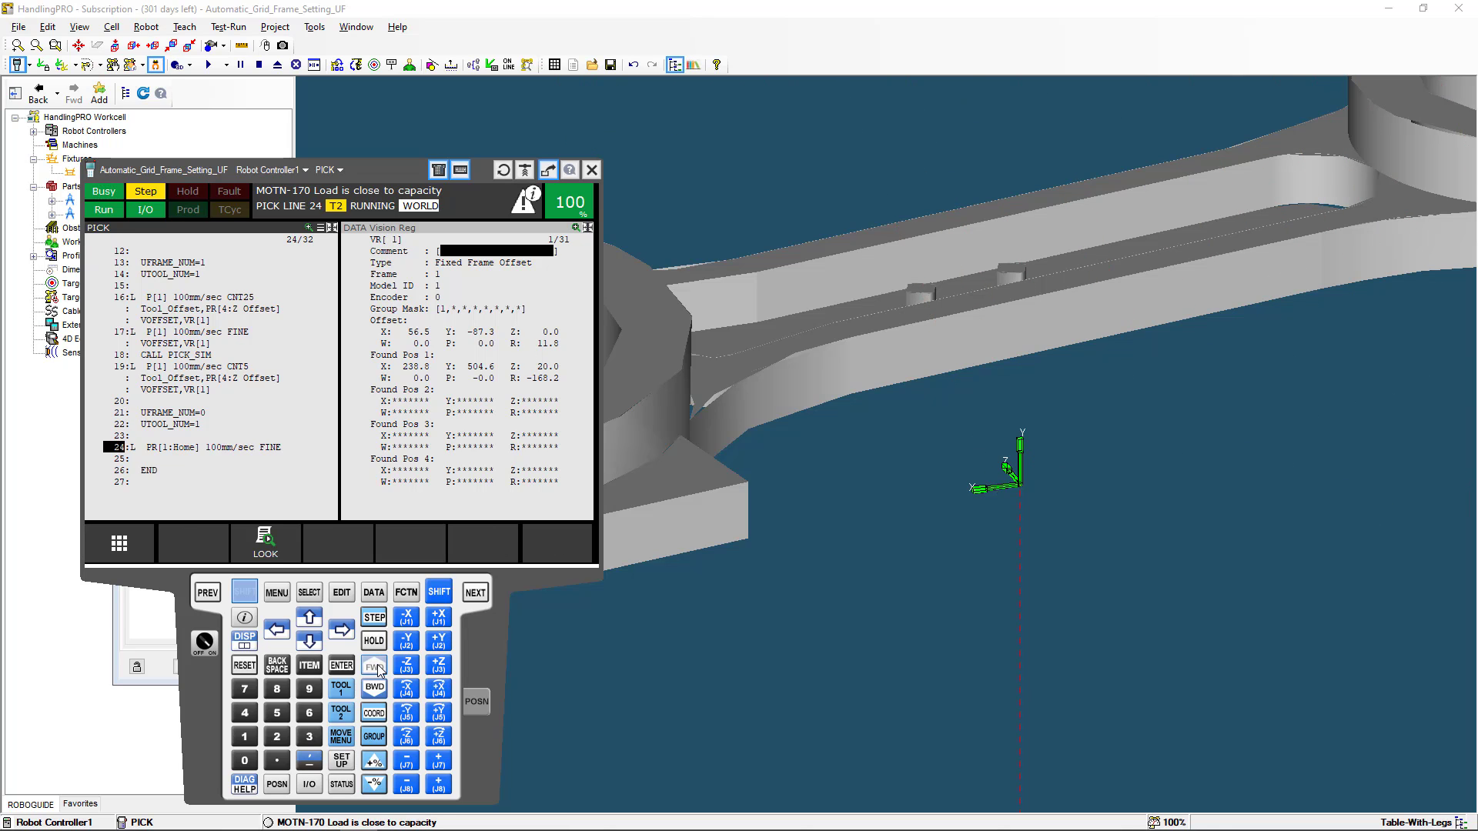
{"action": "left_click", "coordinate": [375, 666]}
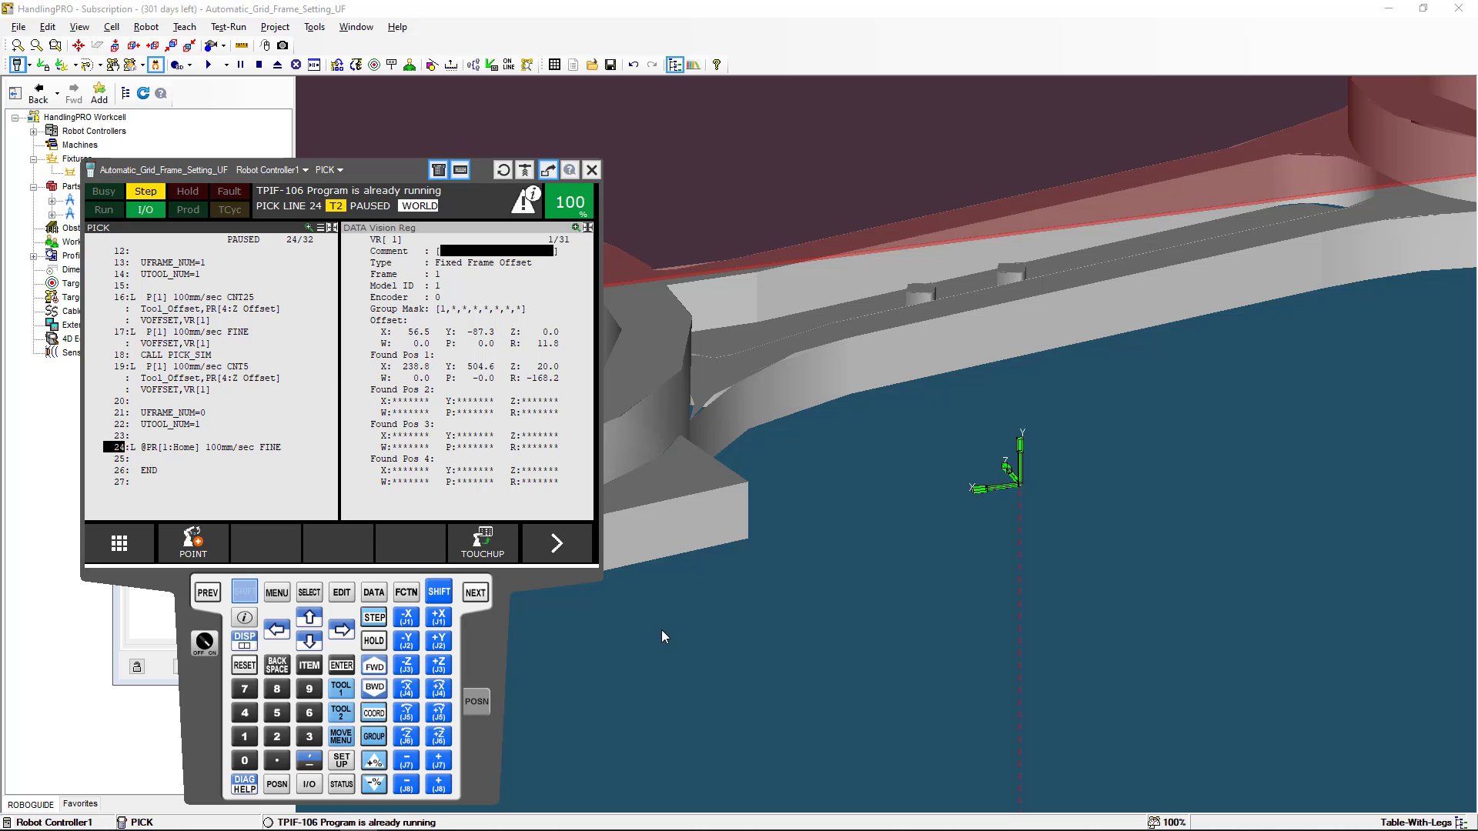
Step: Execute the END line to finish PICK and minimize the teach pendant
{"action": "scroll", "coordinate": [663, 629], "scroll_direction": "down", "scroll_amount": 6}
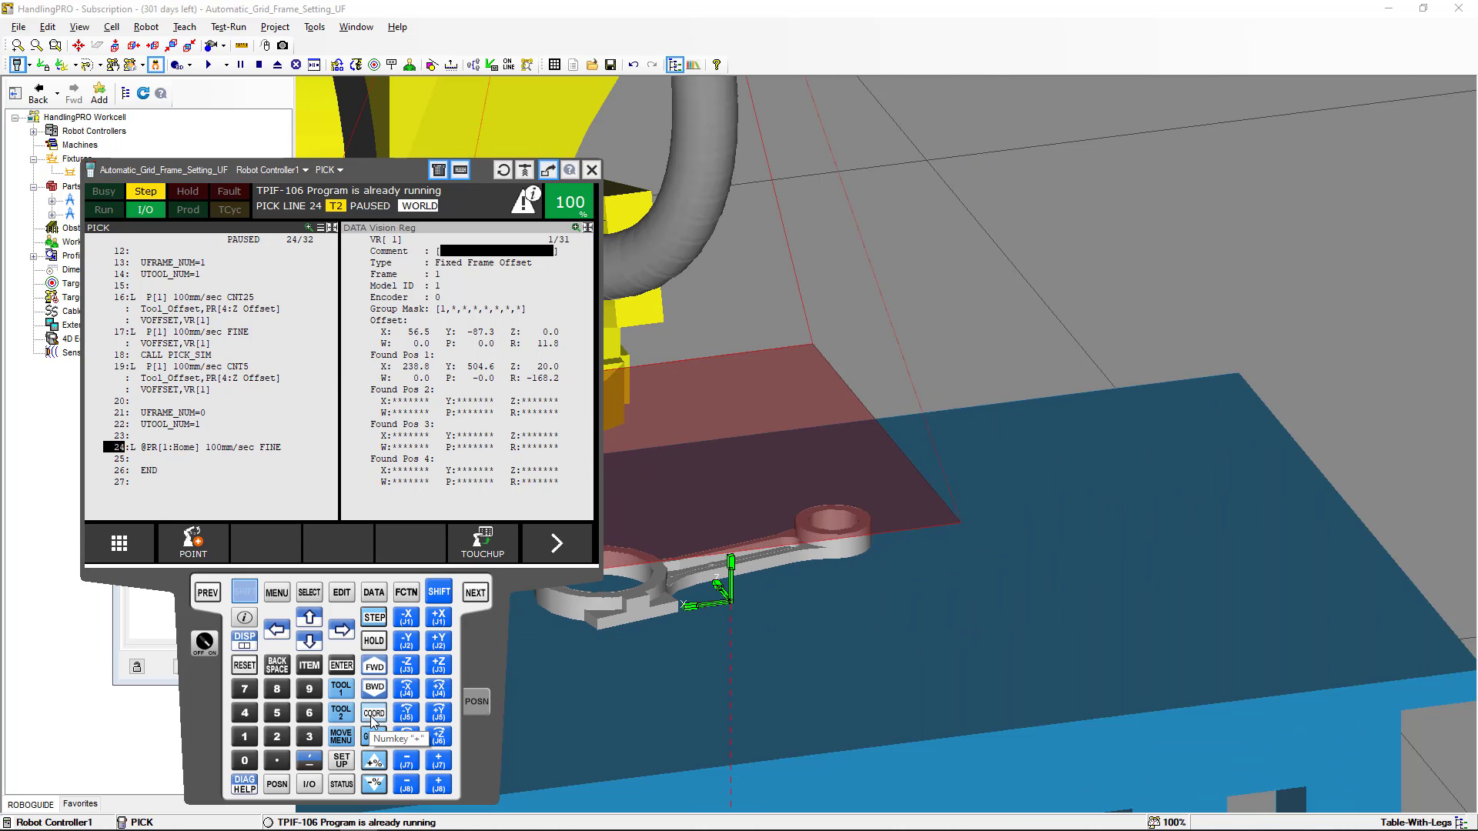
{"action": "left_click", "coordinate": [376, 667]}
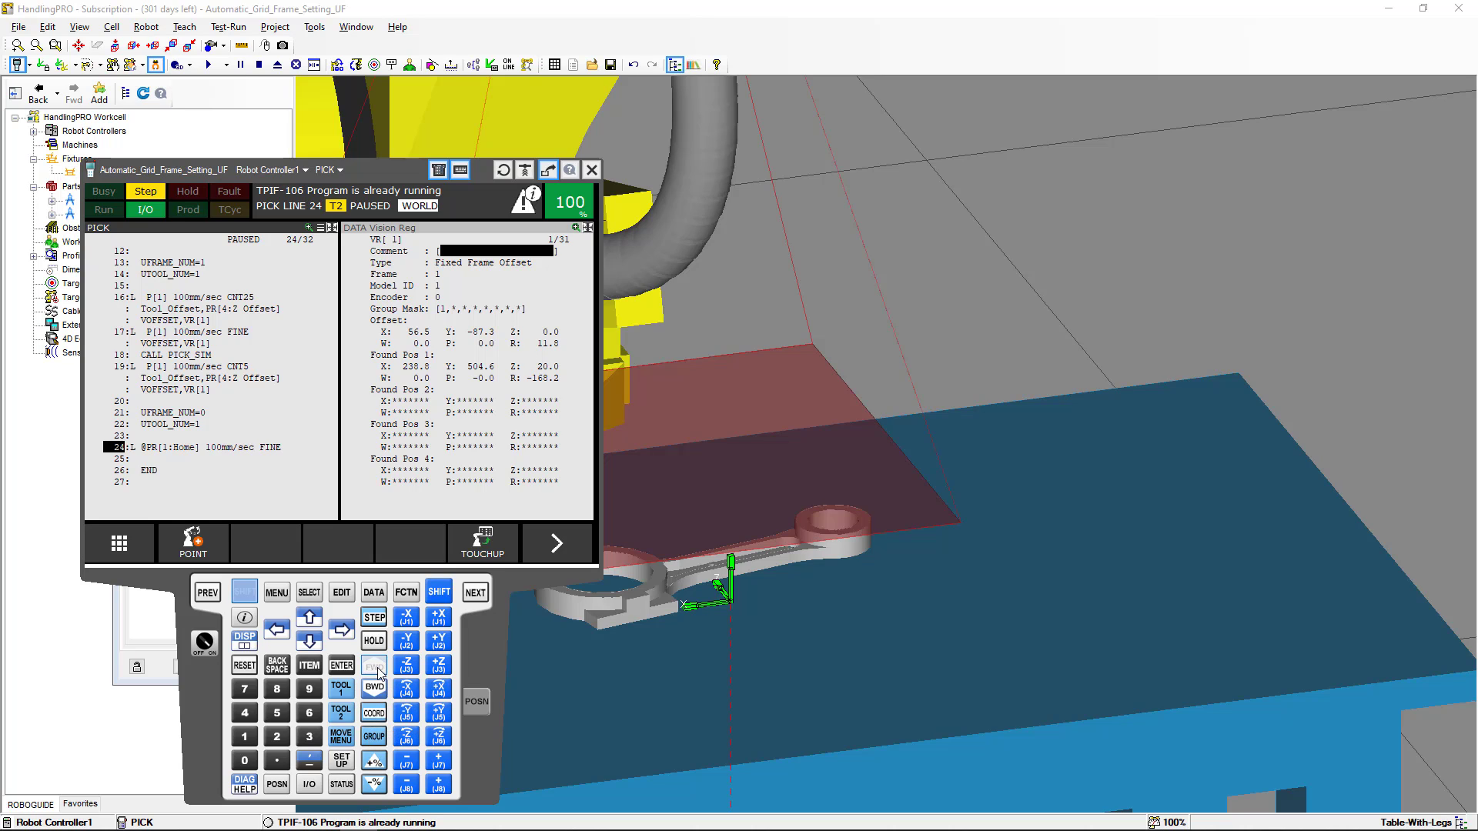
{"action": "right_click", "coordinate": [213, 704]}
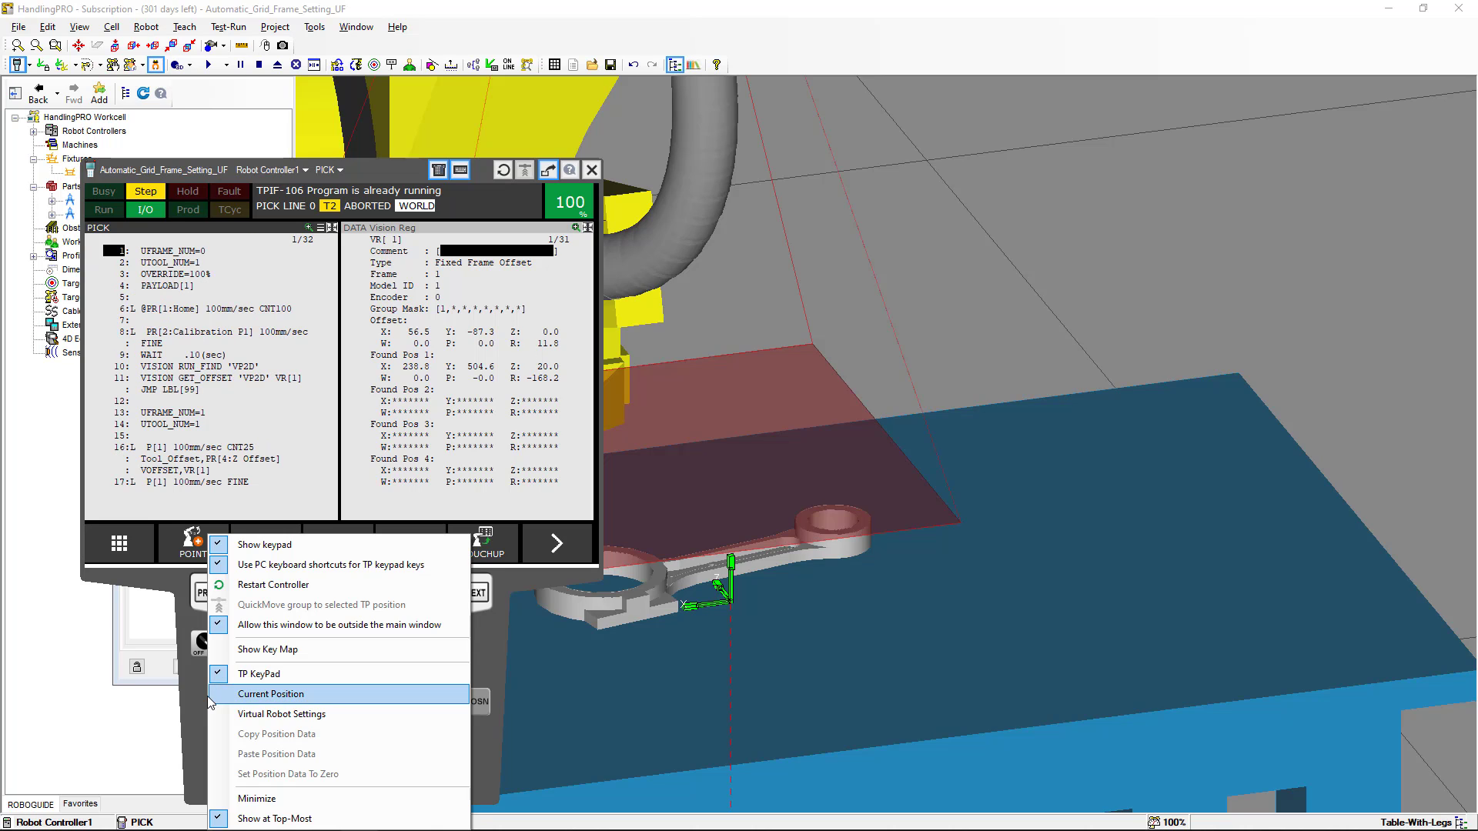
{"action": "left_click", "coordinate": [257, 799]}
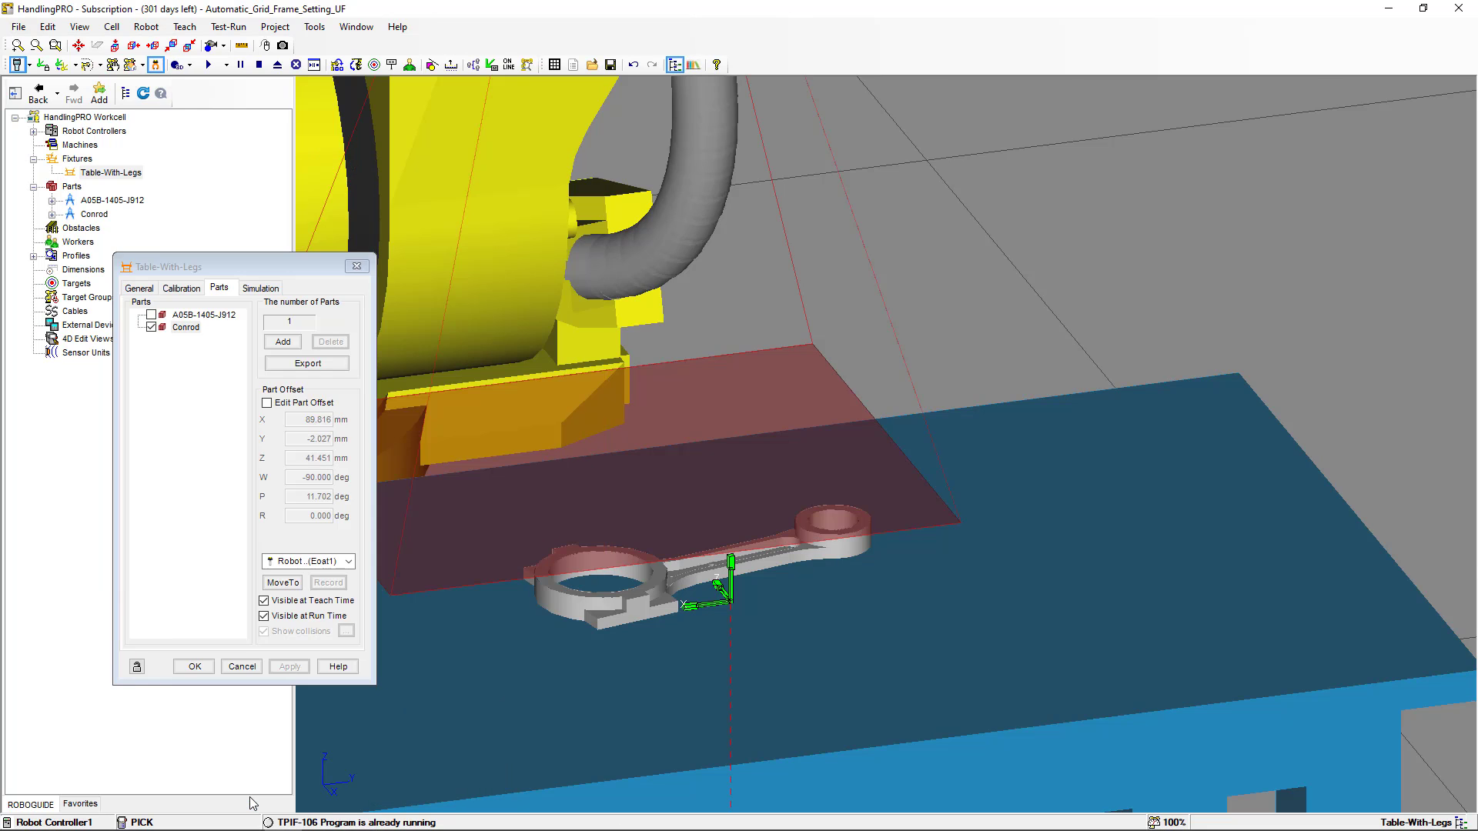